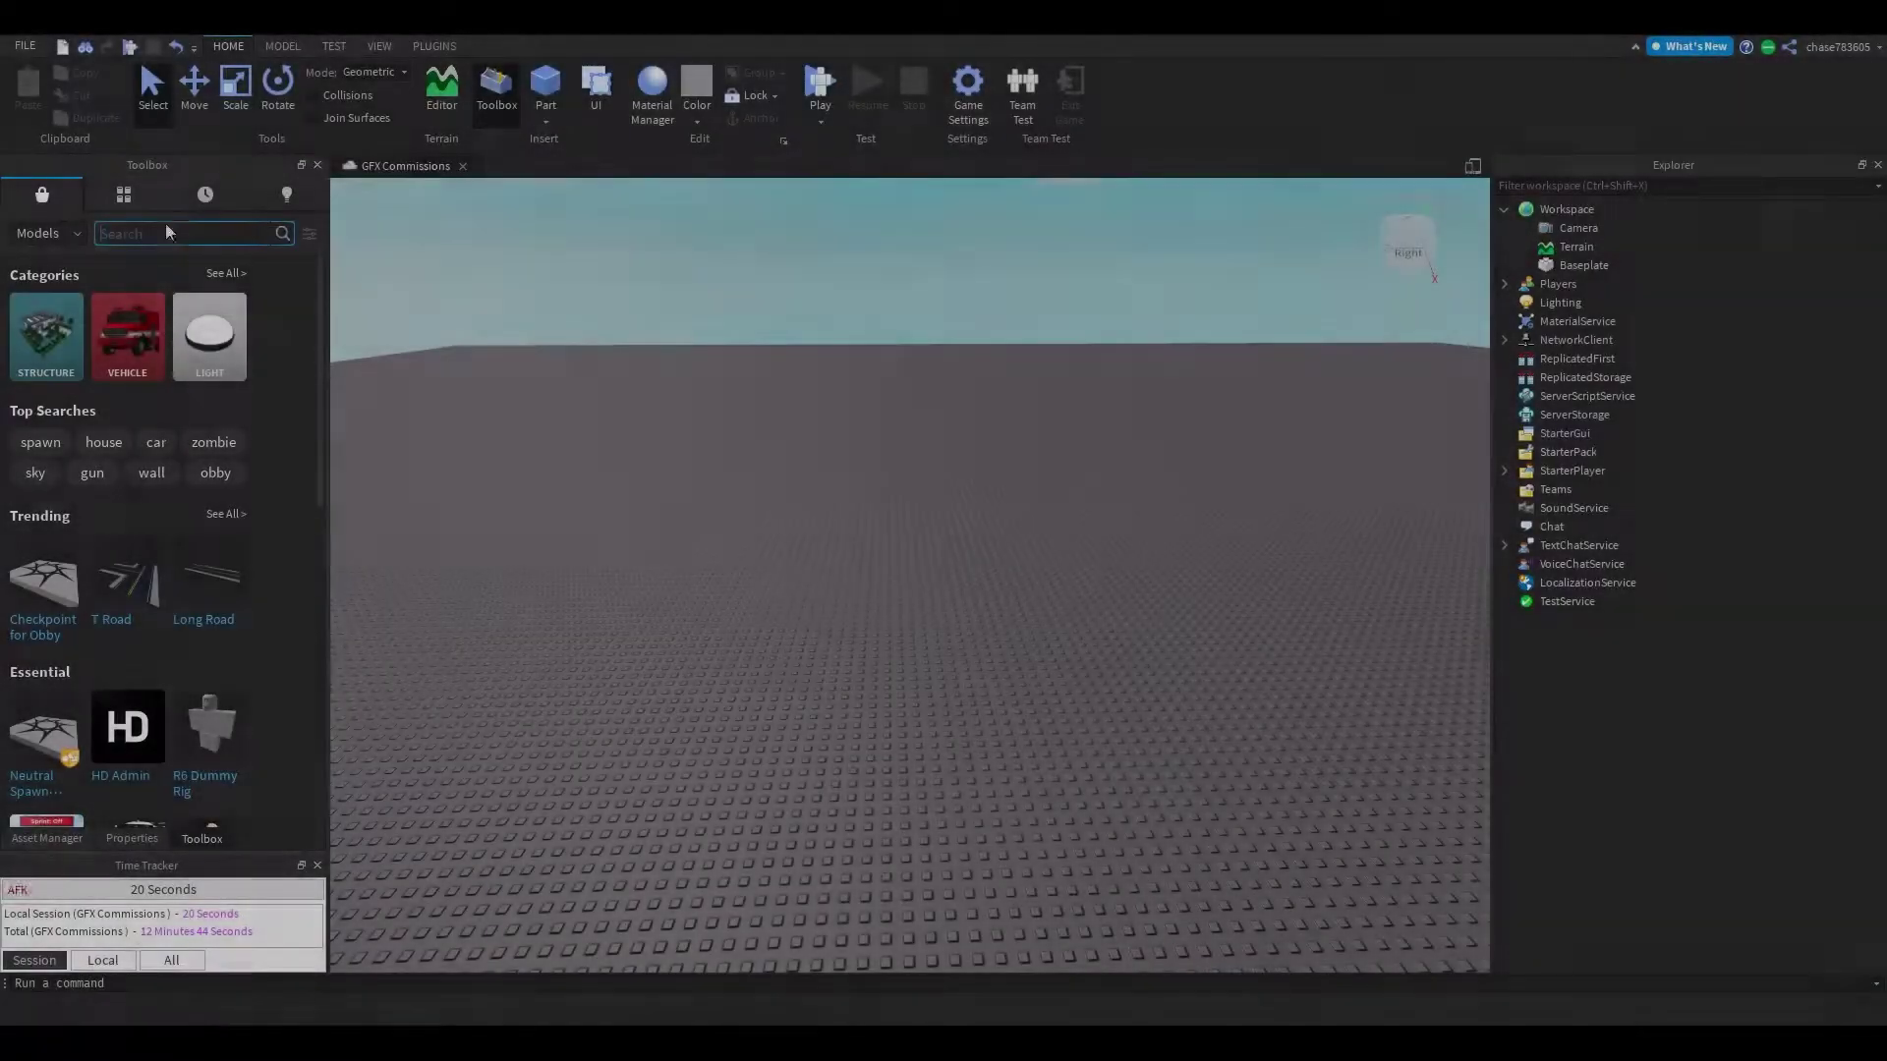
# Step: Search the Toolbox for kusonoki and place the Kusonoki character on the baseplate
pyautogui.write('kuson')
pyautogui.click(133, 267)
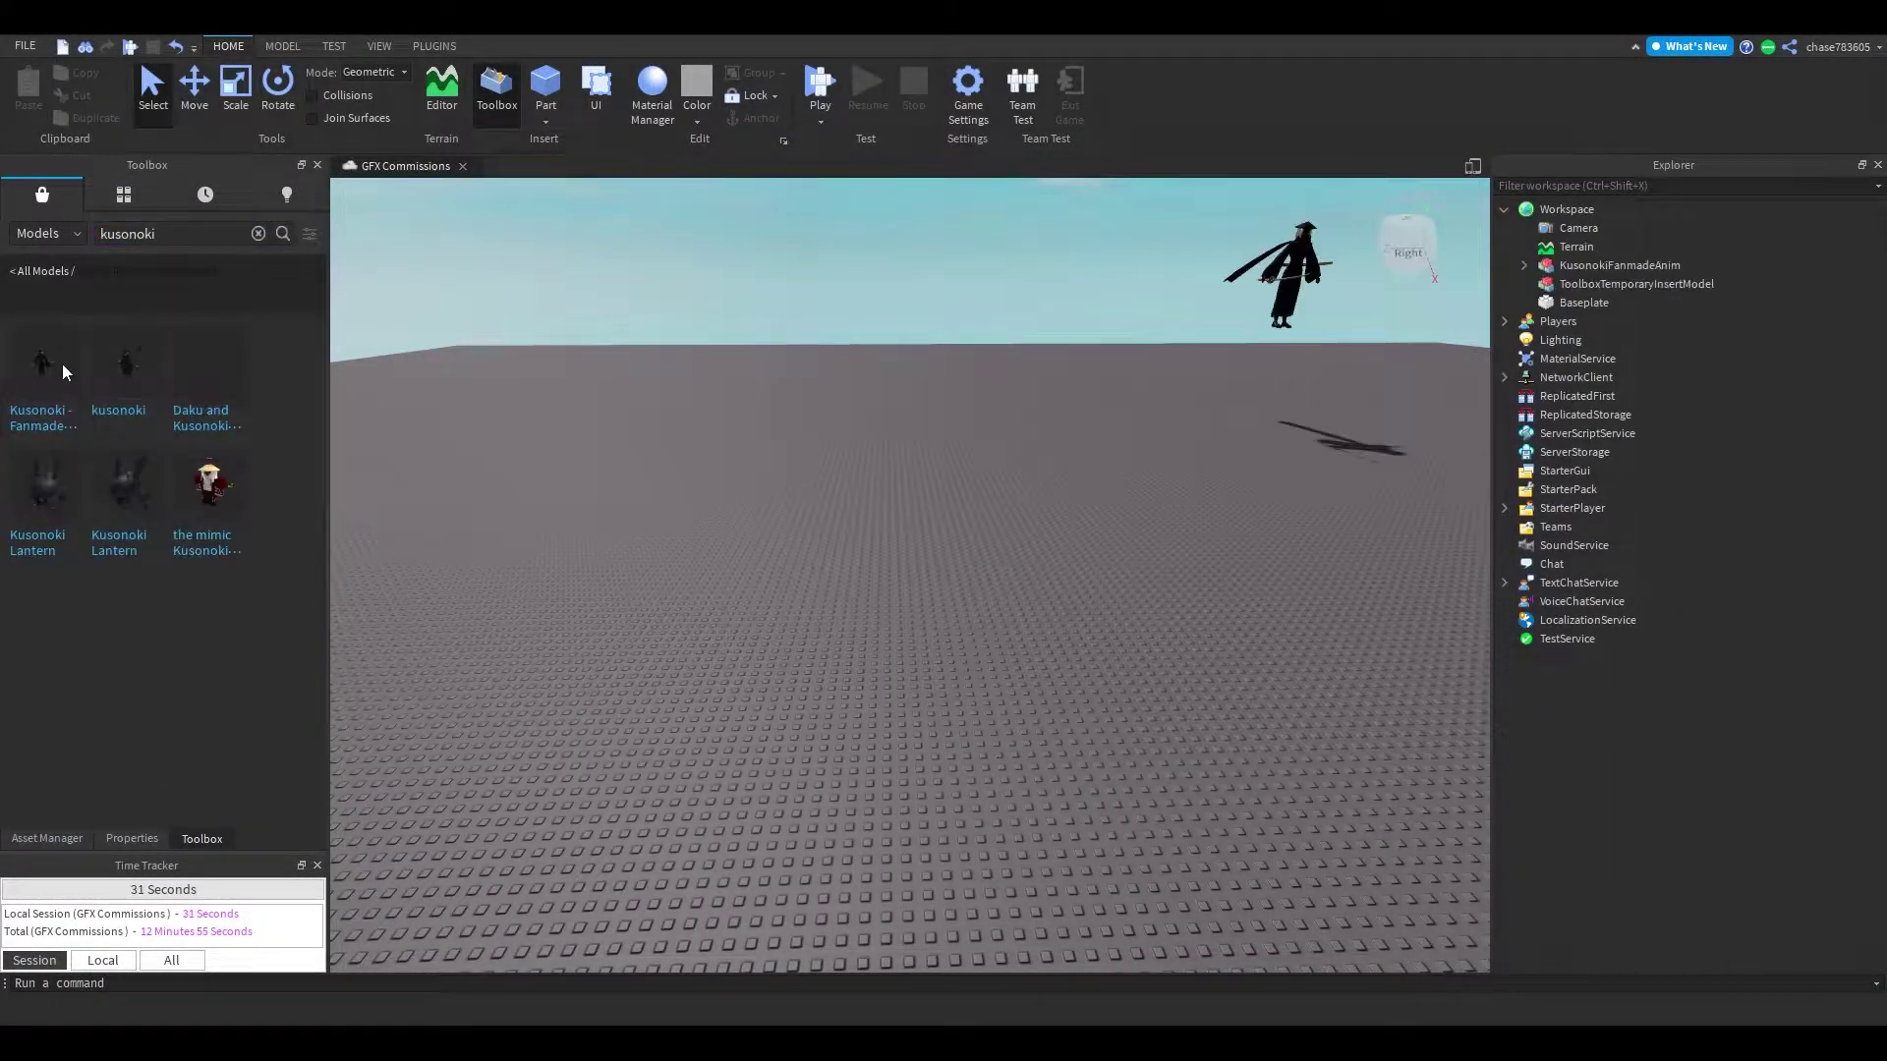
pyautogui.moveTo(62, 364); pyautogui.dragTo(1070, 703)
pyautogui.press('f')
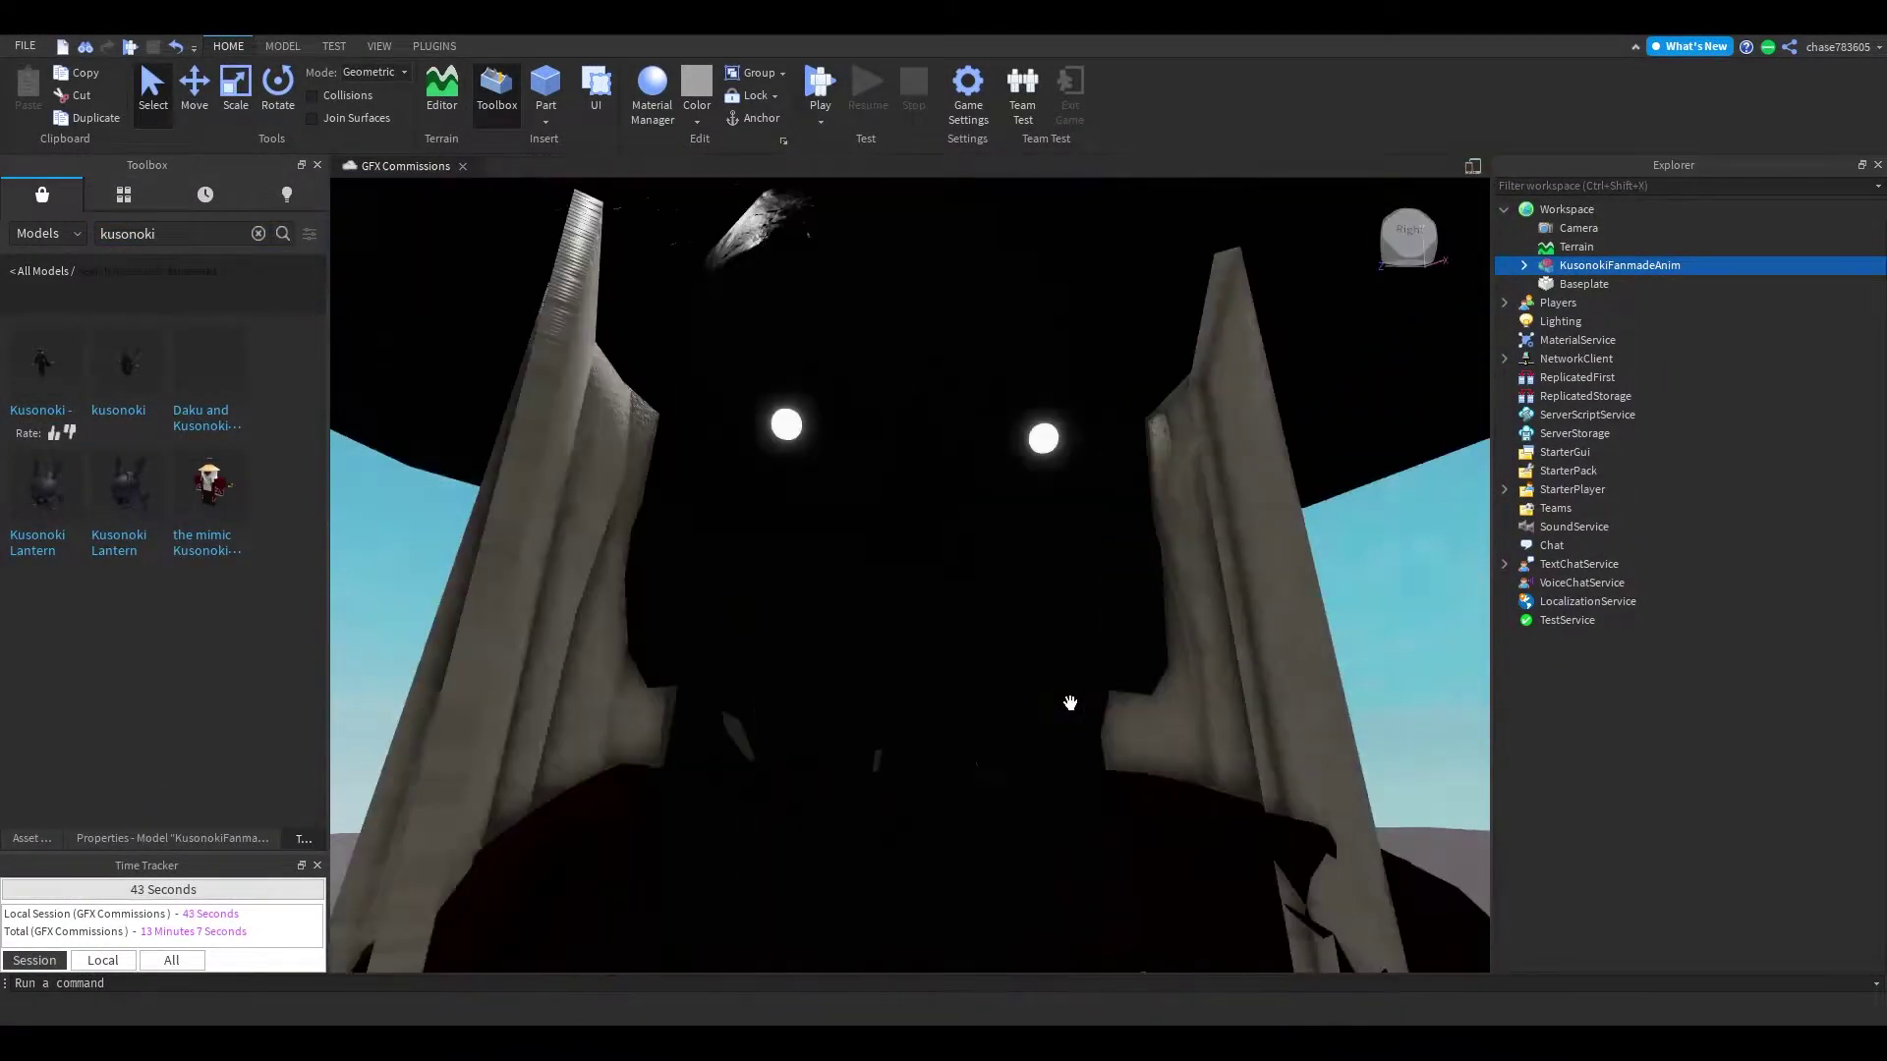
pyautogui.scroll(-5, 1189, 662)
pyautogui.moveTo(1189, 662); pyautogui.dragTo(1101, 635, button='right')
# Step: Insert a Sama model from the Toolbox as a trial, then delete it
pyautogui.click(1101, 635)
pyautogui.doubleClick(128, 233)
pyautogui.write('sama')
pyautogui.press('Return')
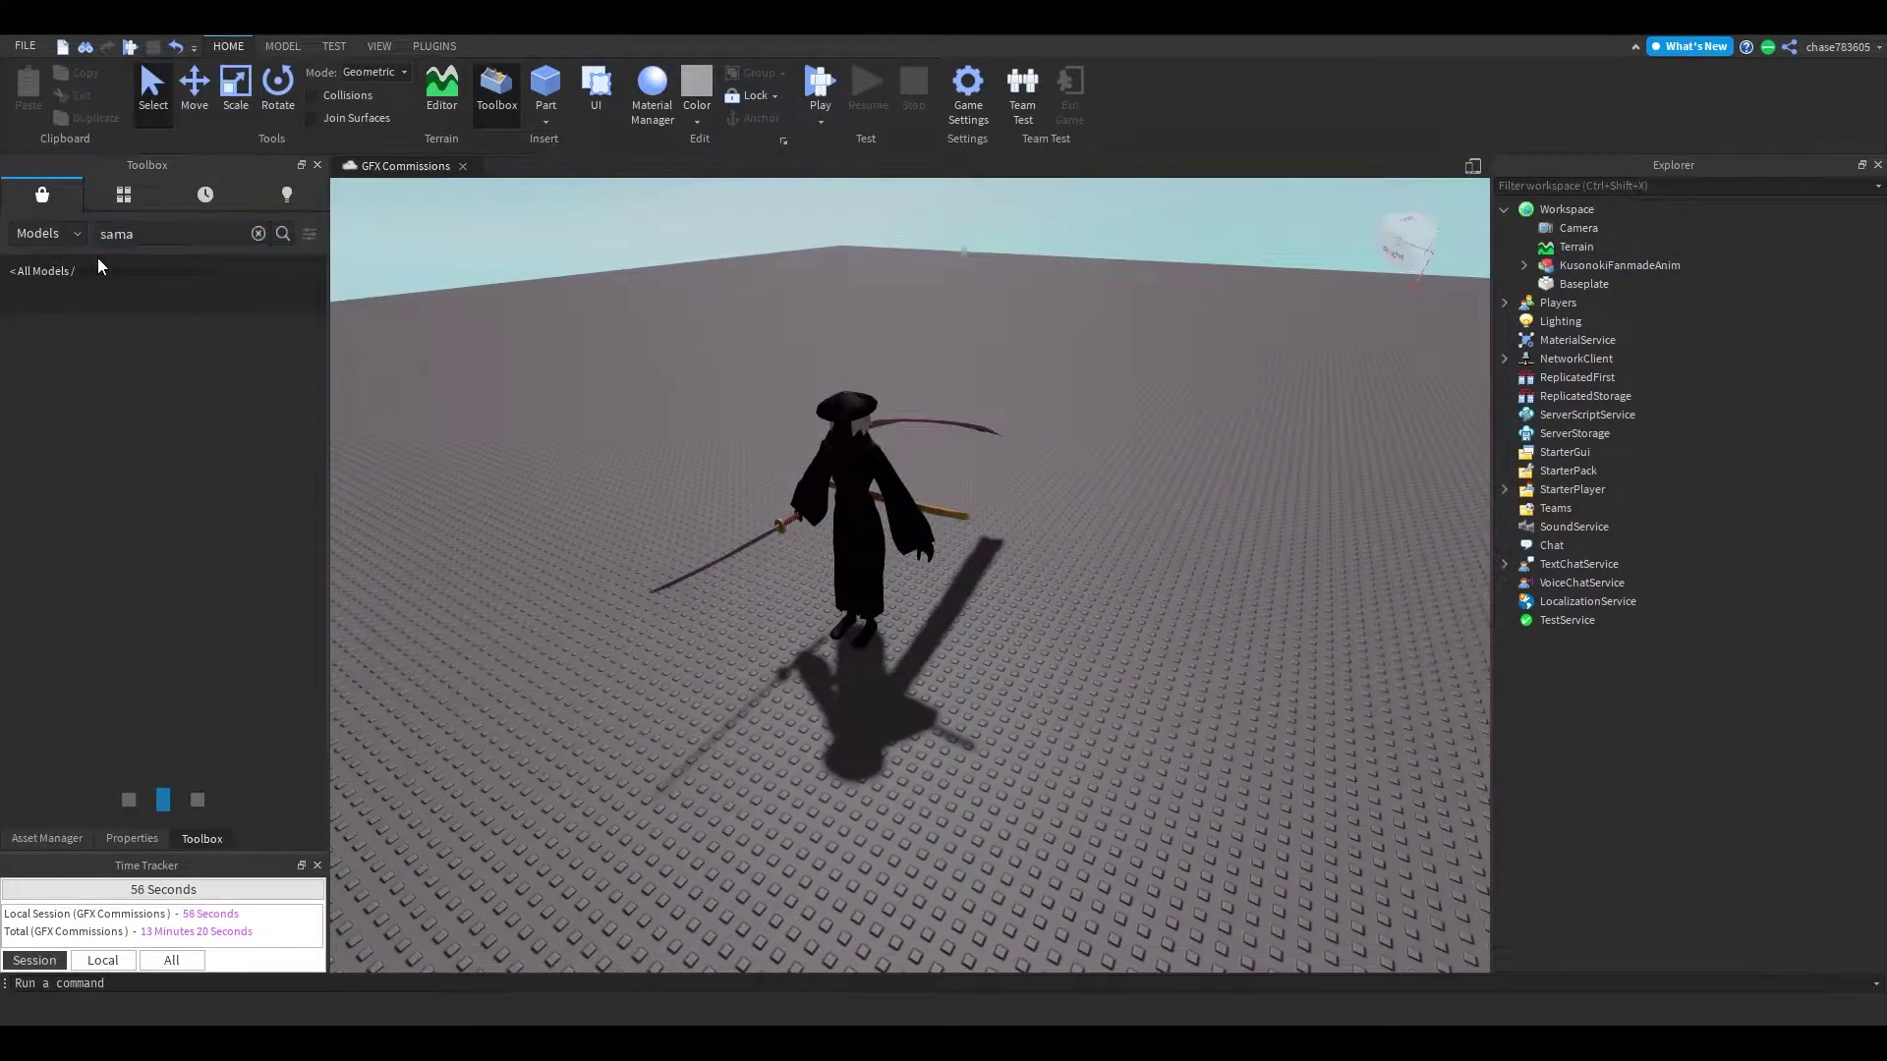
pyautogui.moveTo(208, 556); pyautogui.dragTo(1219, 688)
pyautogui.press('f')
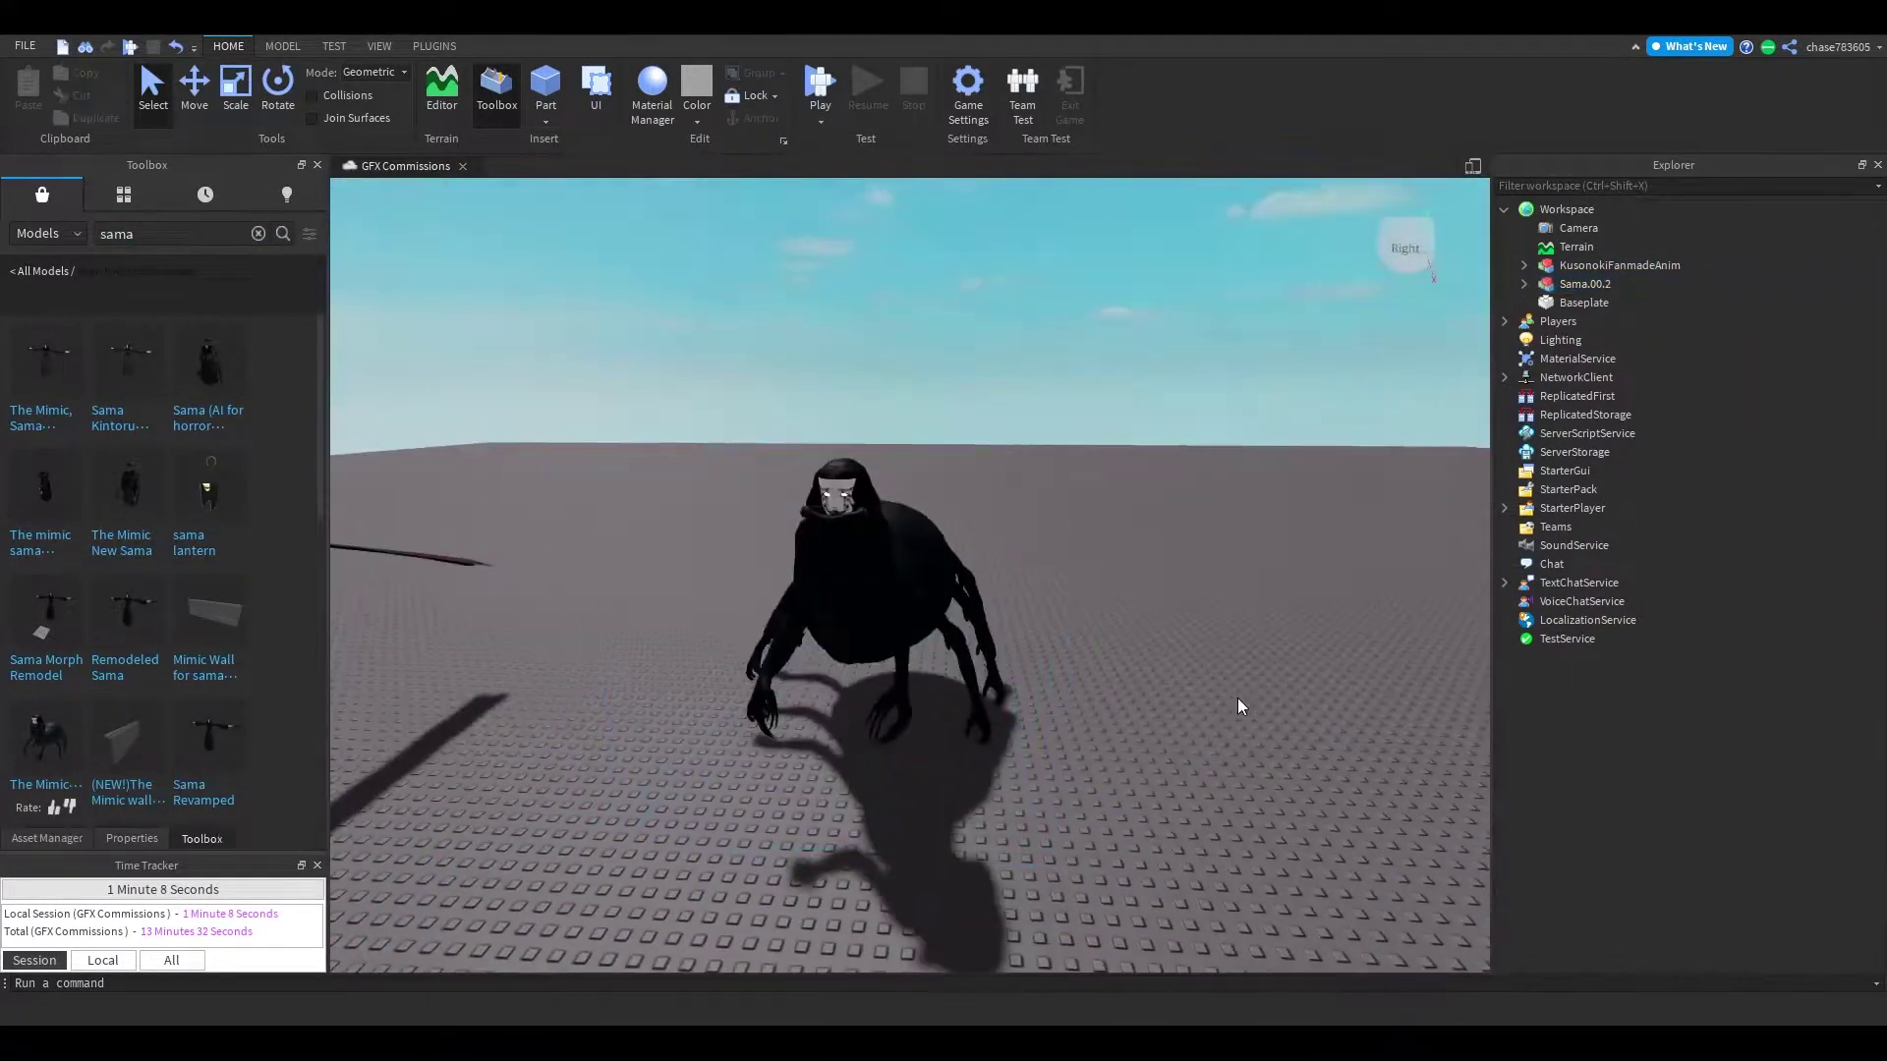
pyautogui.scroll(-5, 1240, 706)
pyautogui.press('Delete')
# Step: Search the Toolbox for 'pine tree' to find the Animated Pine Tree
pyautogui.click(258, 232)
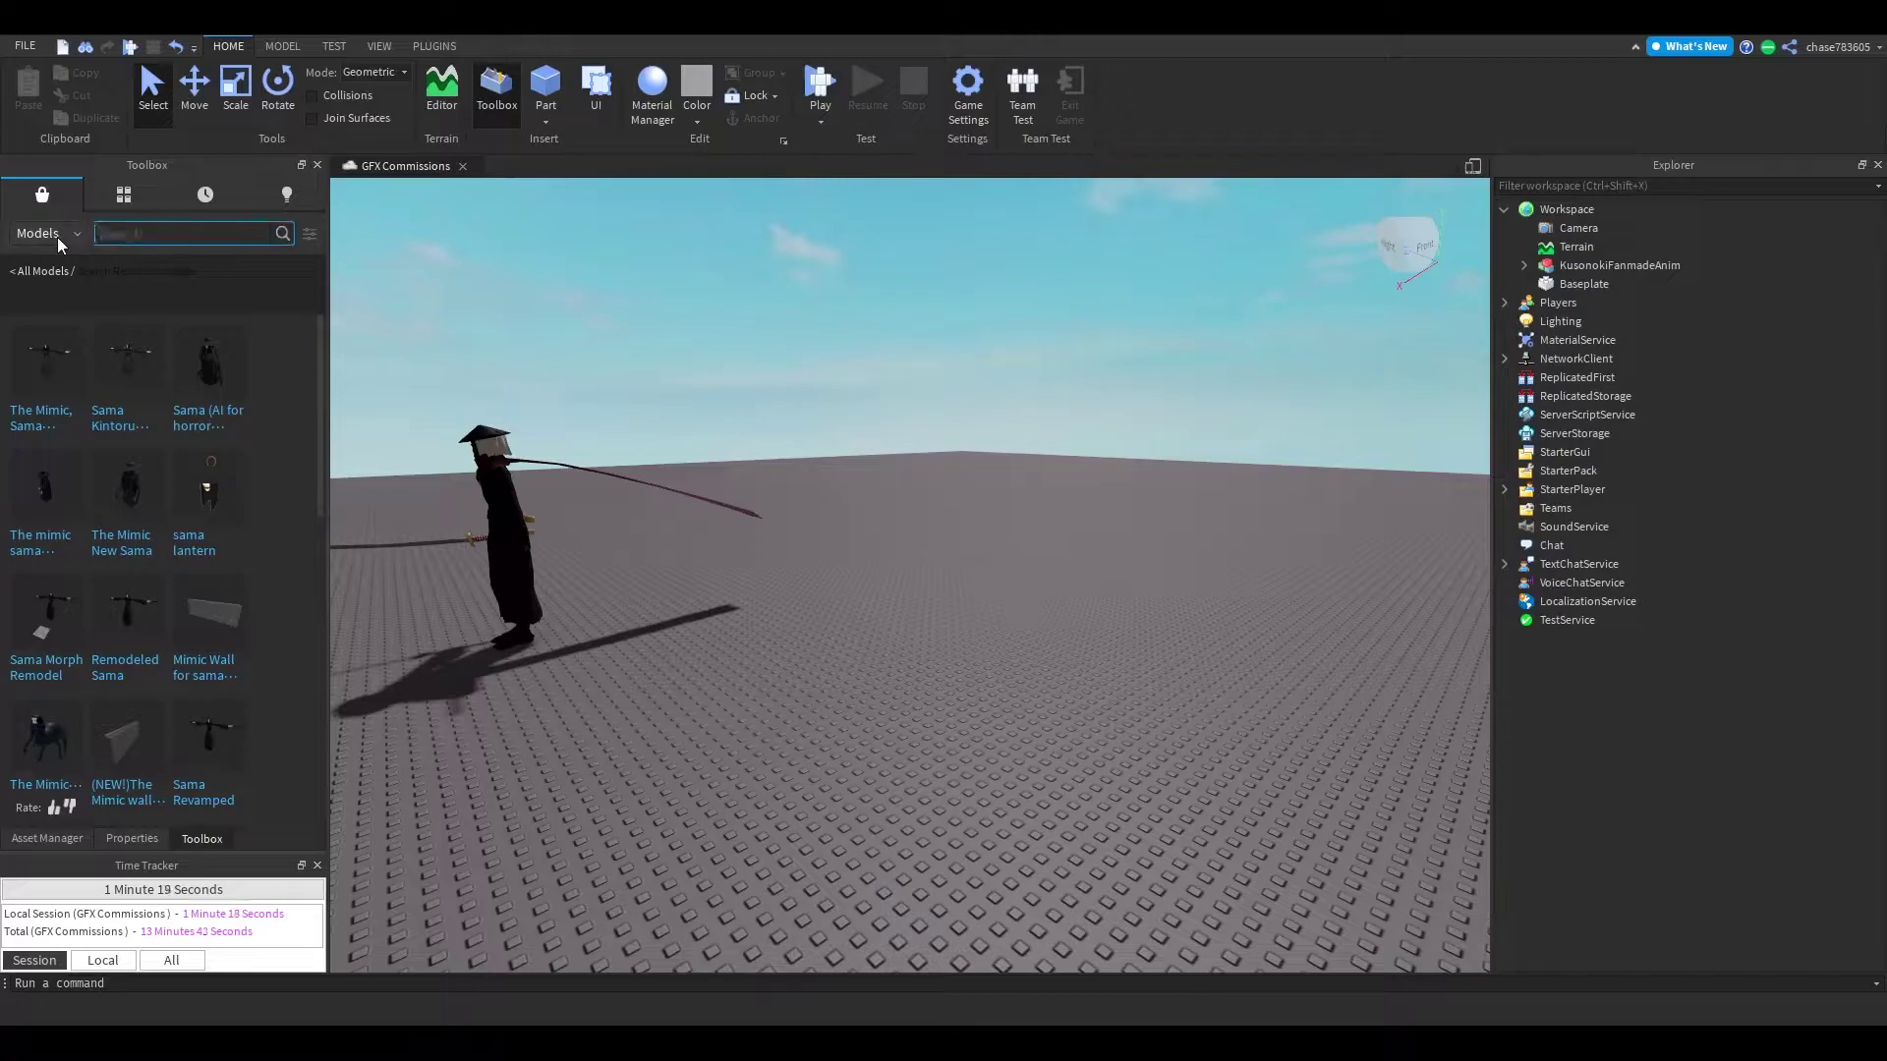
pyautogui.write('pine tree')
pyautogui.press('Return')
pyautogui.scroll(-1, 268, 604)
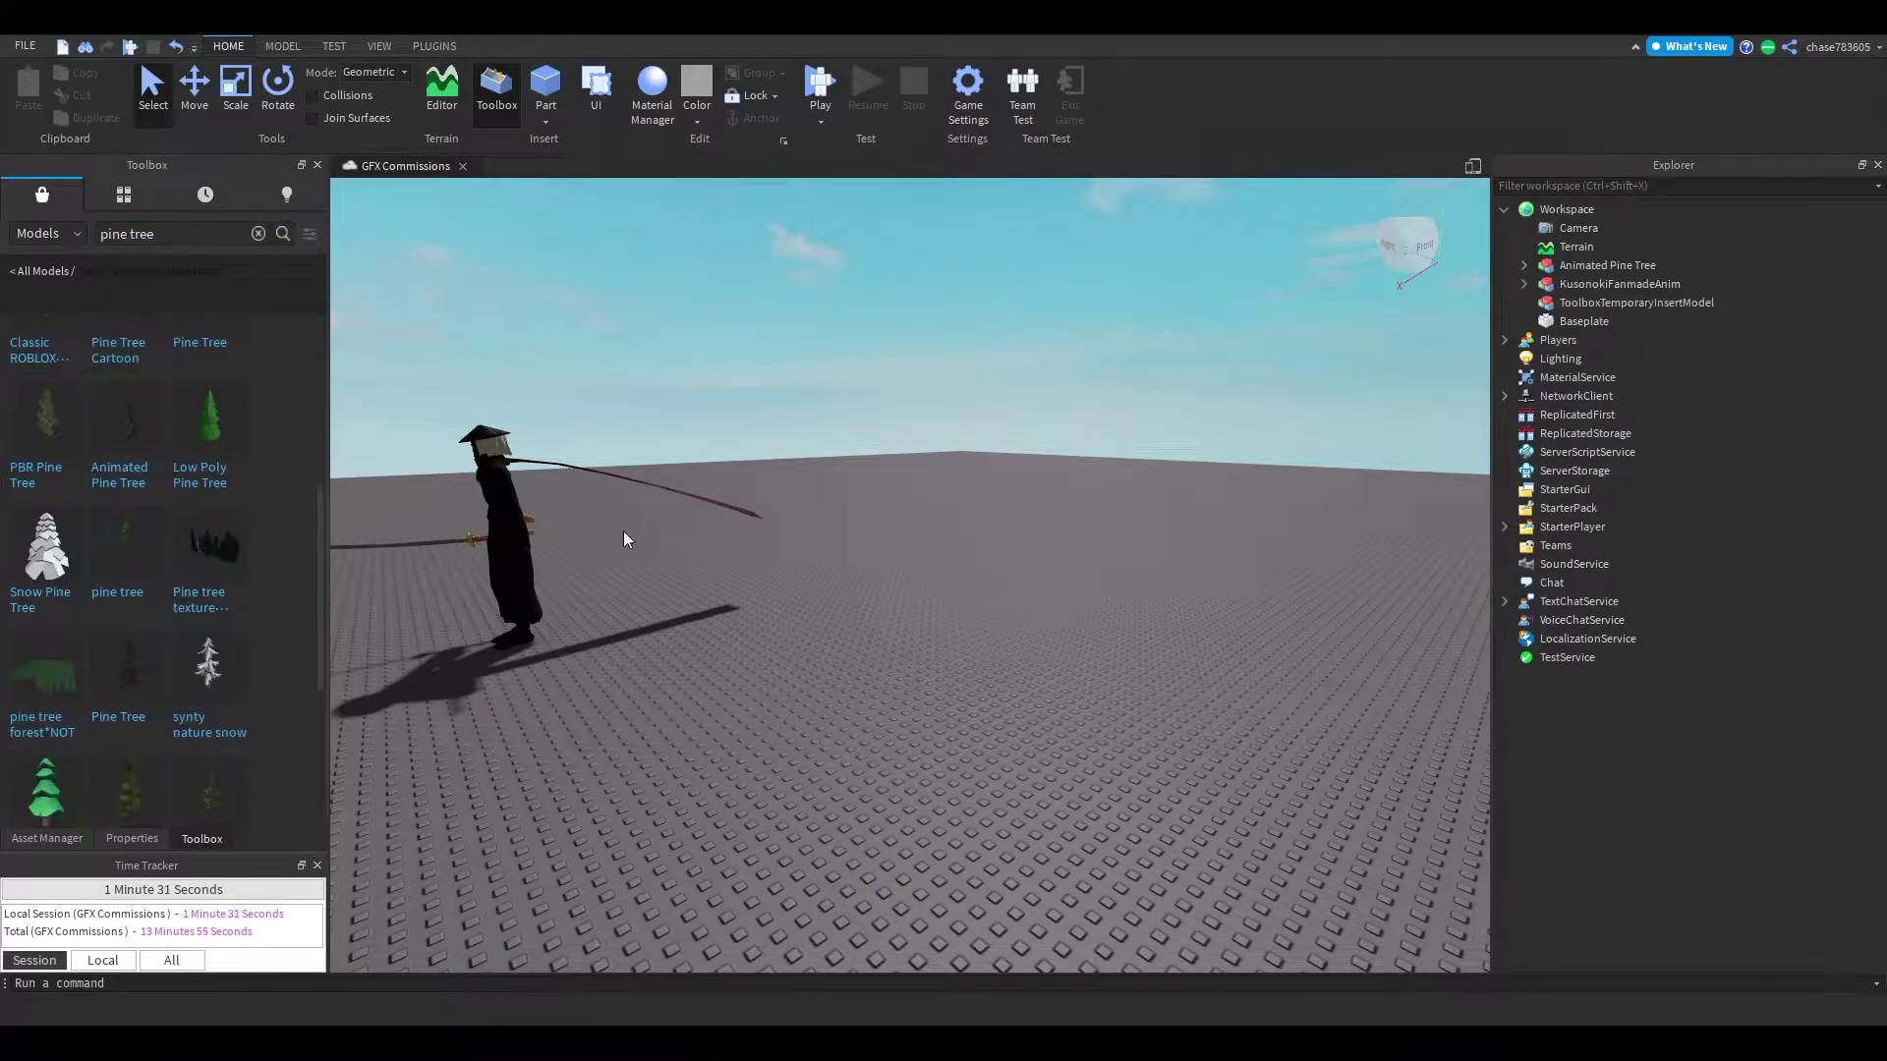
# Step: Place the Japanese sakura blossom tree beside the samurai
pyautogui.press('f')
pyautogui.moveTo(46, 355)
pyautogui.mouseDown()
pyautogui.moveTo(794, 511)
pyautogui.moveTo(1019, 600)
pyautogui.mouseUp()
pyautogui.moveTo(900, 621); pyautogui.dragTo(866, 553, button='right')
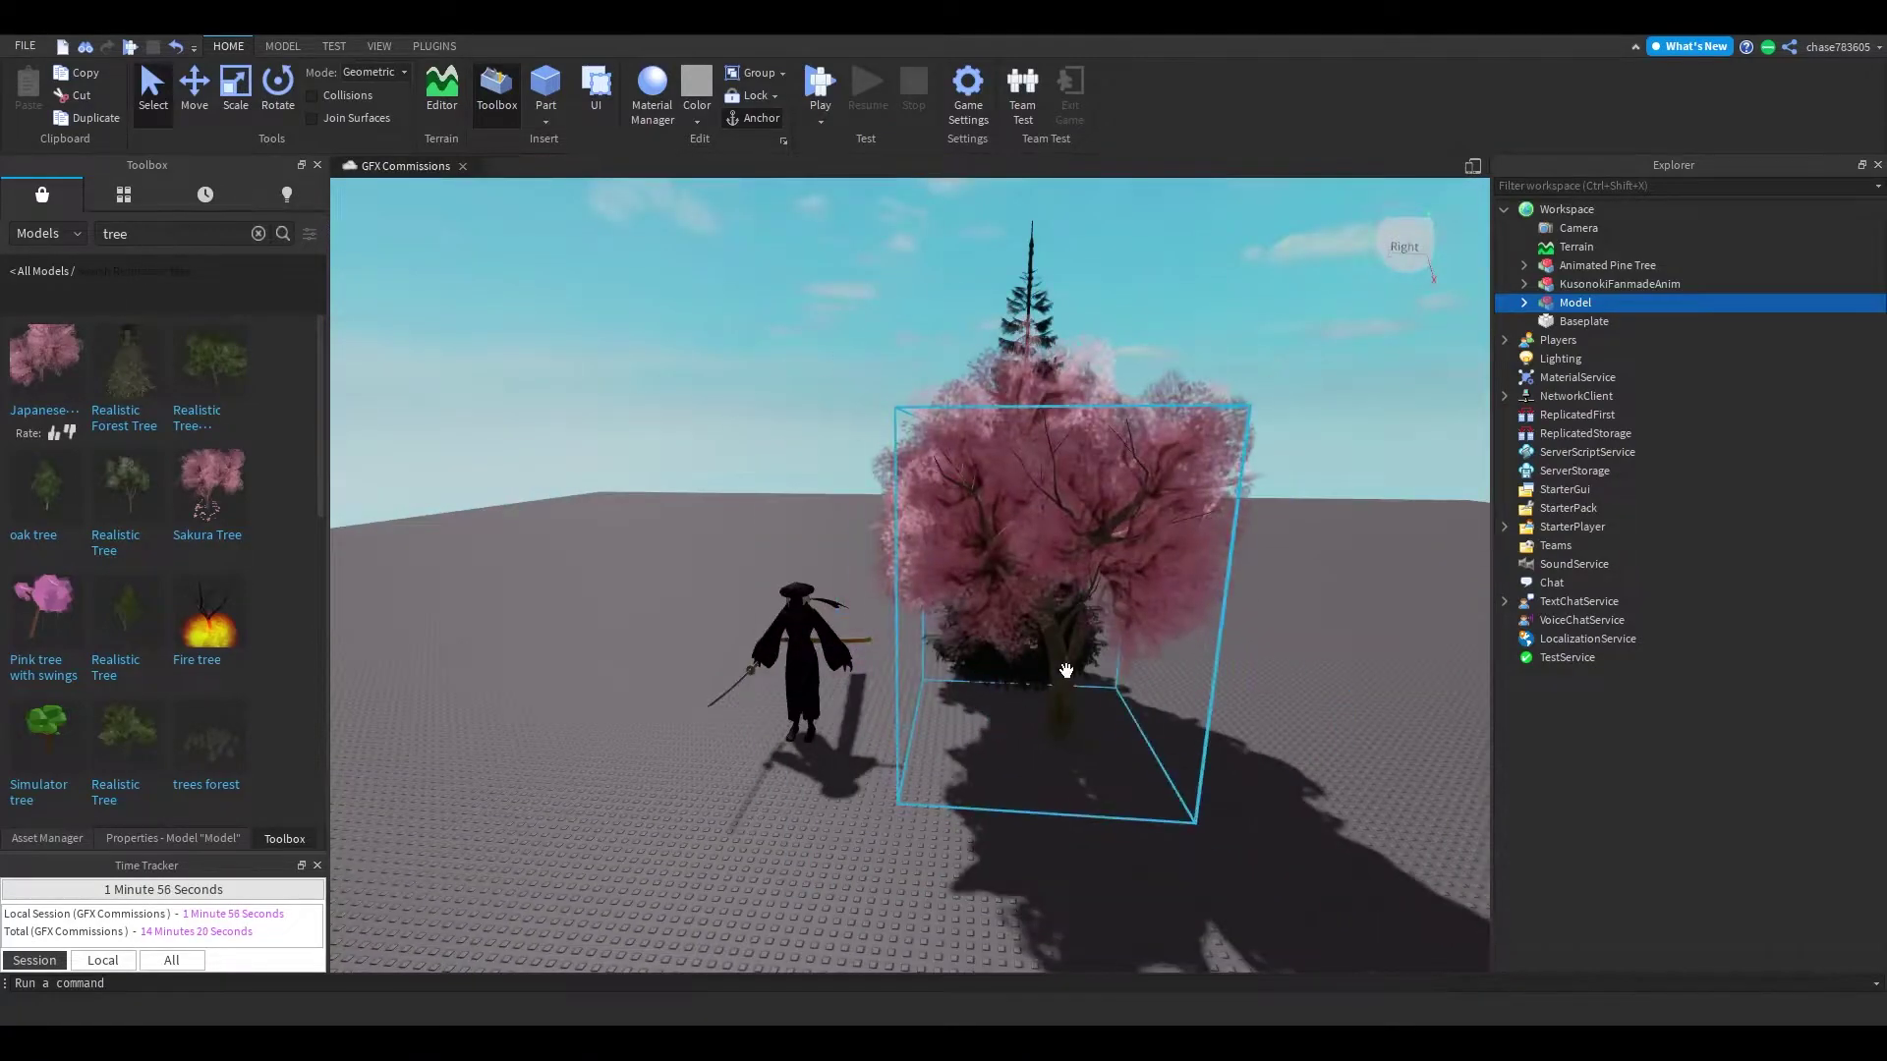
# Step: Delete the Animated Pine Tree from the scene
pyautogui.click(866, 553)
pyautogui.press('Delete')
pyautogui.scroll(3, 816, 656)
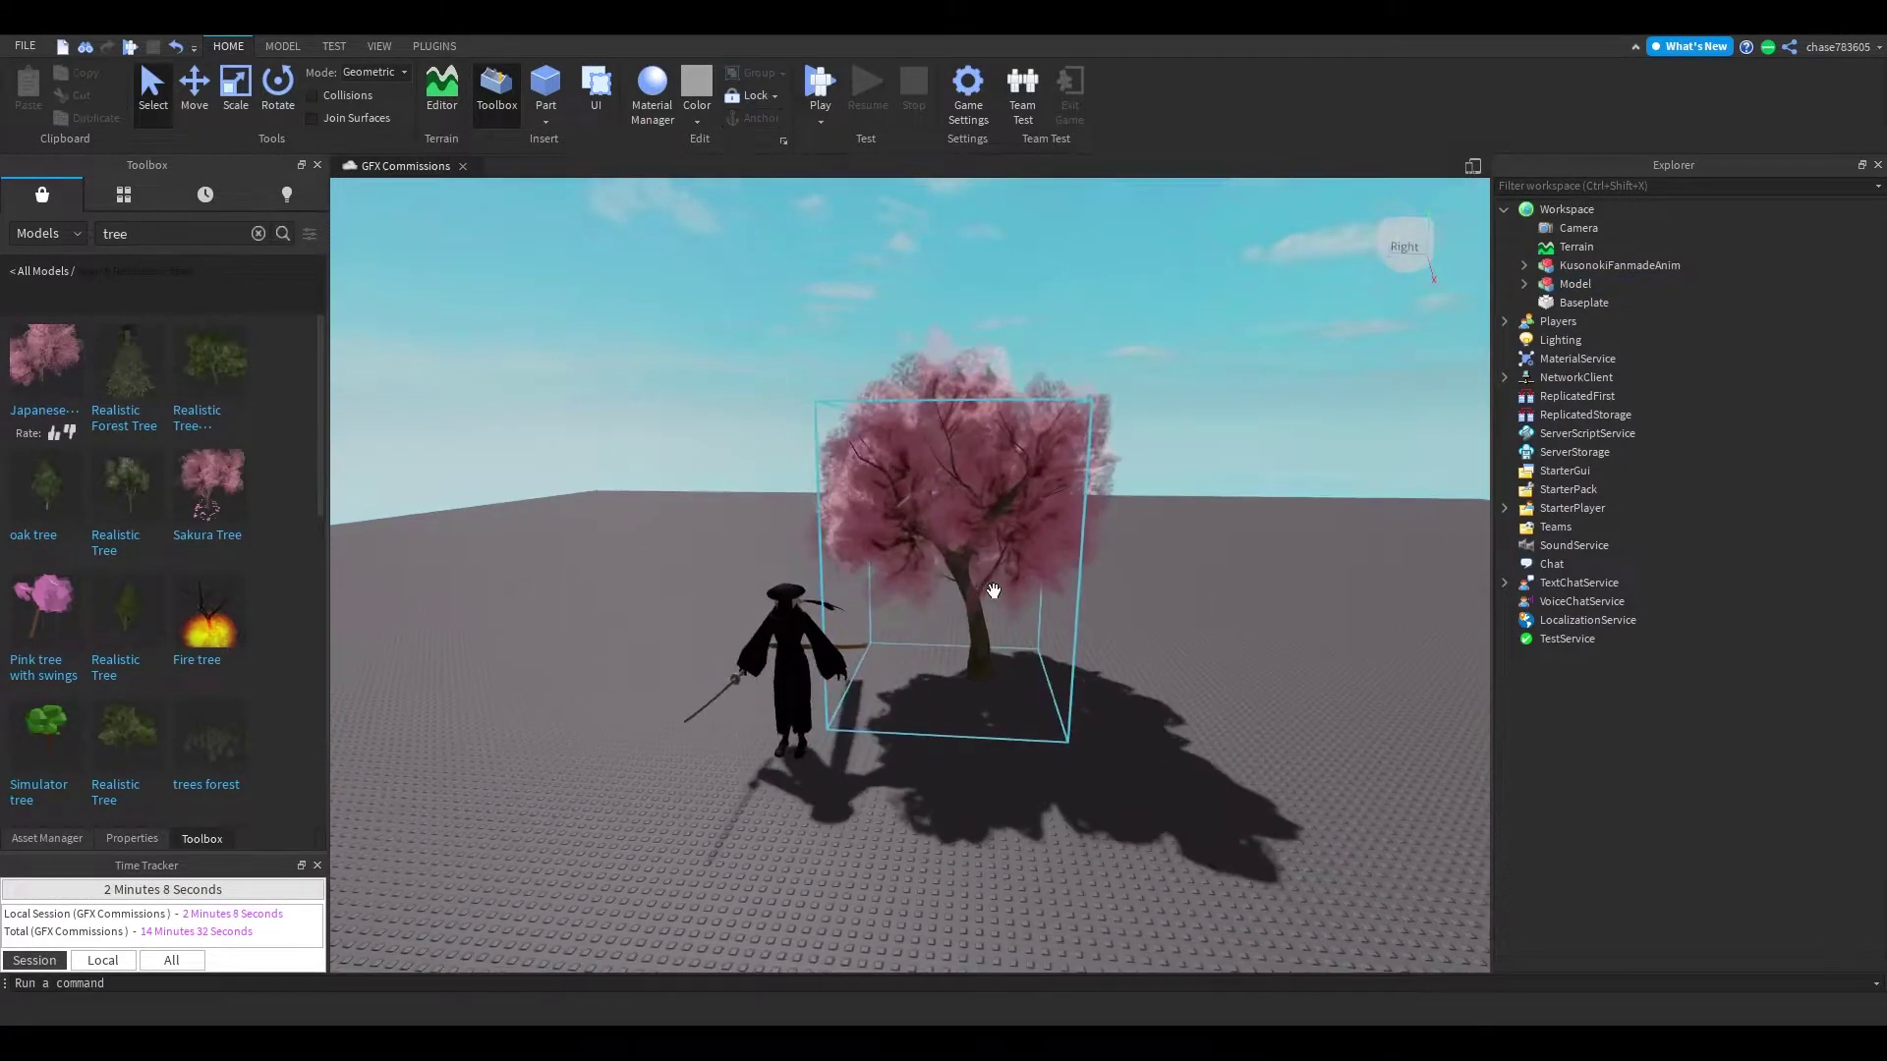
pyautogui.moveTo(816, 657); pyautogui.dragTo(815, 728, button='right')
pyautogui.click(257, 233)
# Step: Search for 'butterfly mimic' and insert the butterfly spirits model
pyautogui.write('ly mimic')
pyautogui.press('Return')
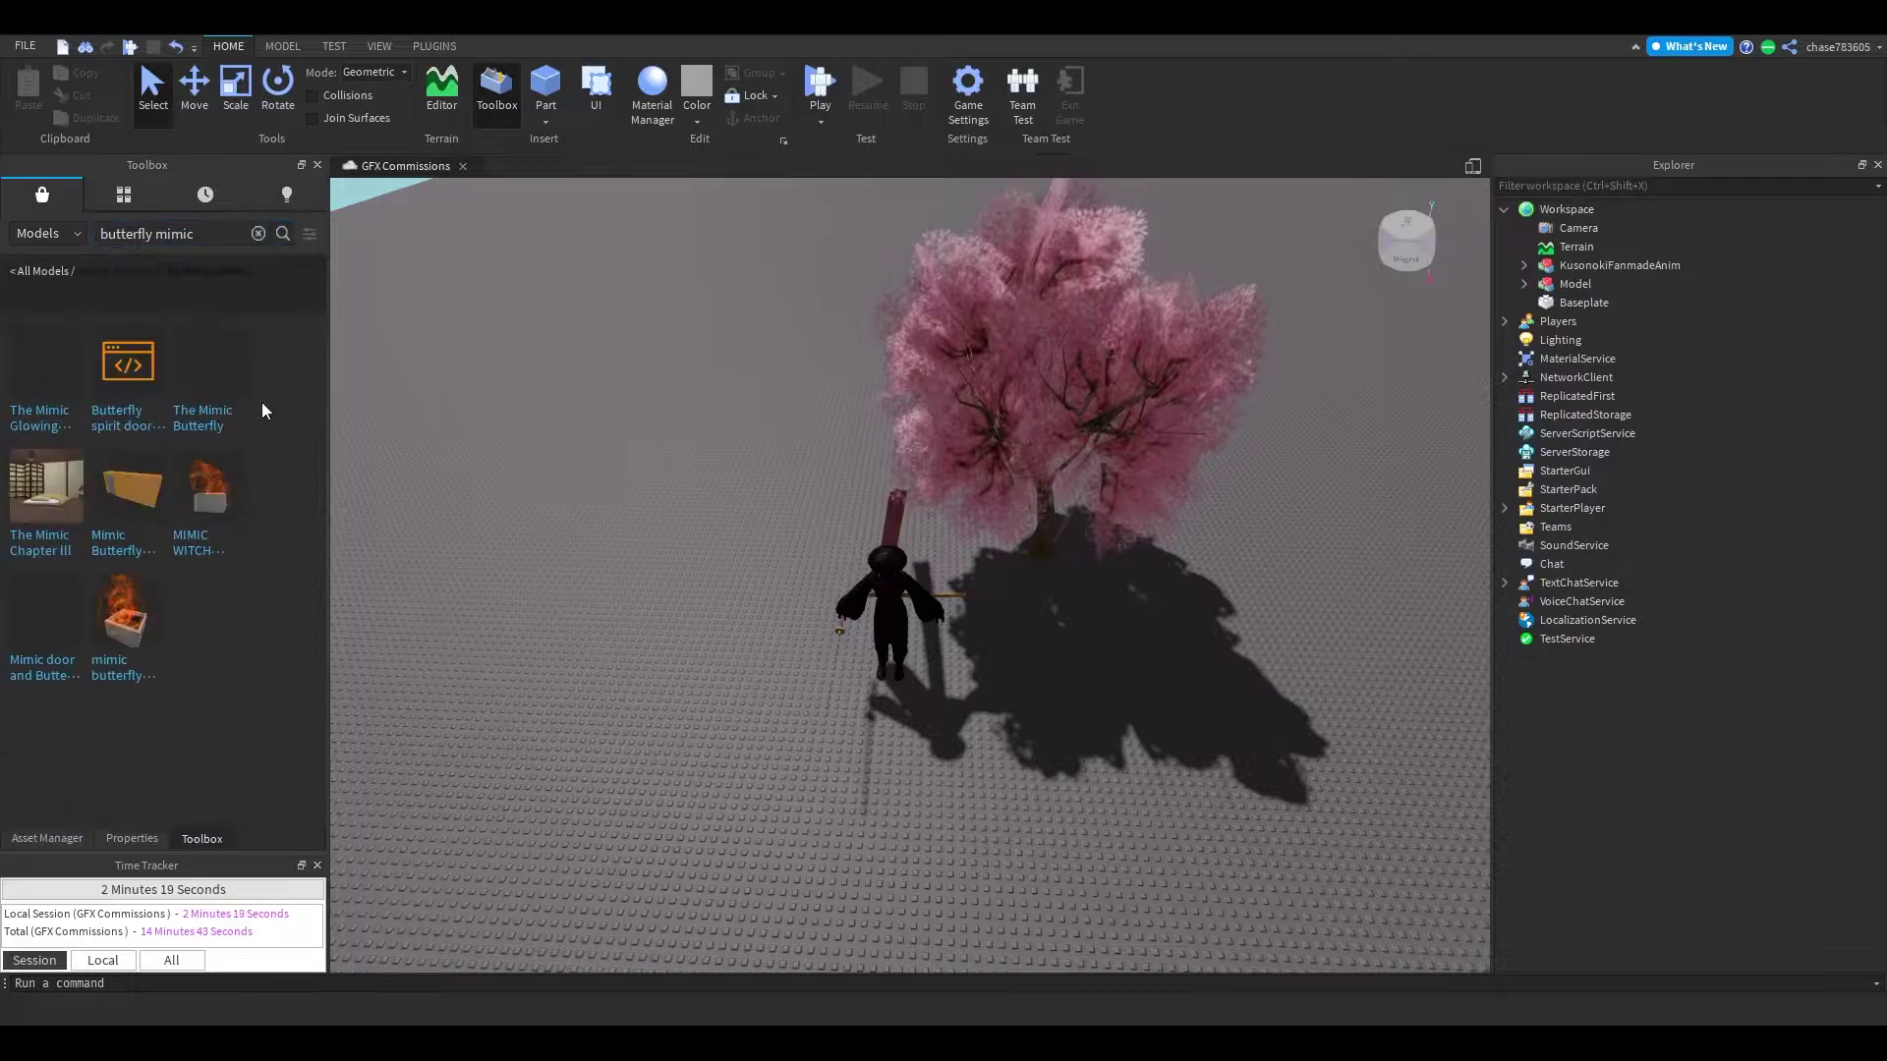
pyautogui.click(206, 380)
pyautogui.press('f')
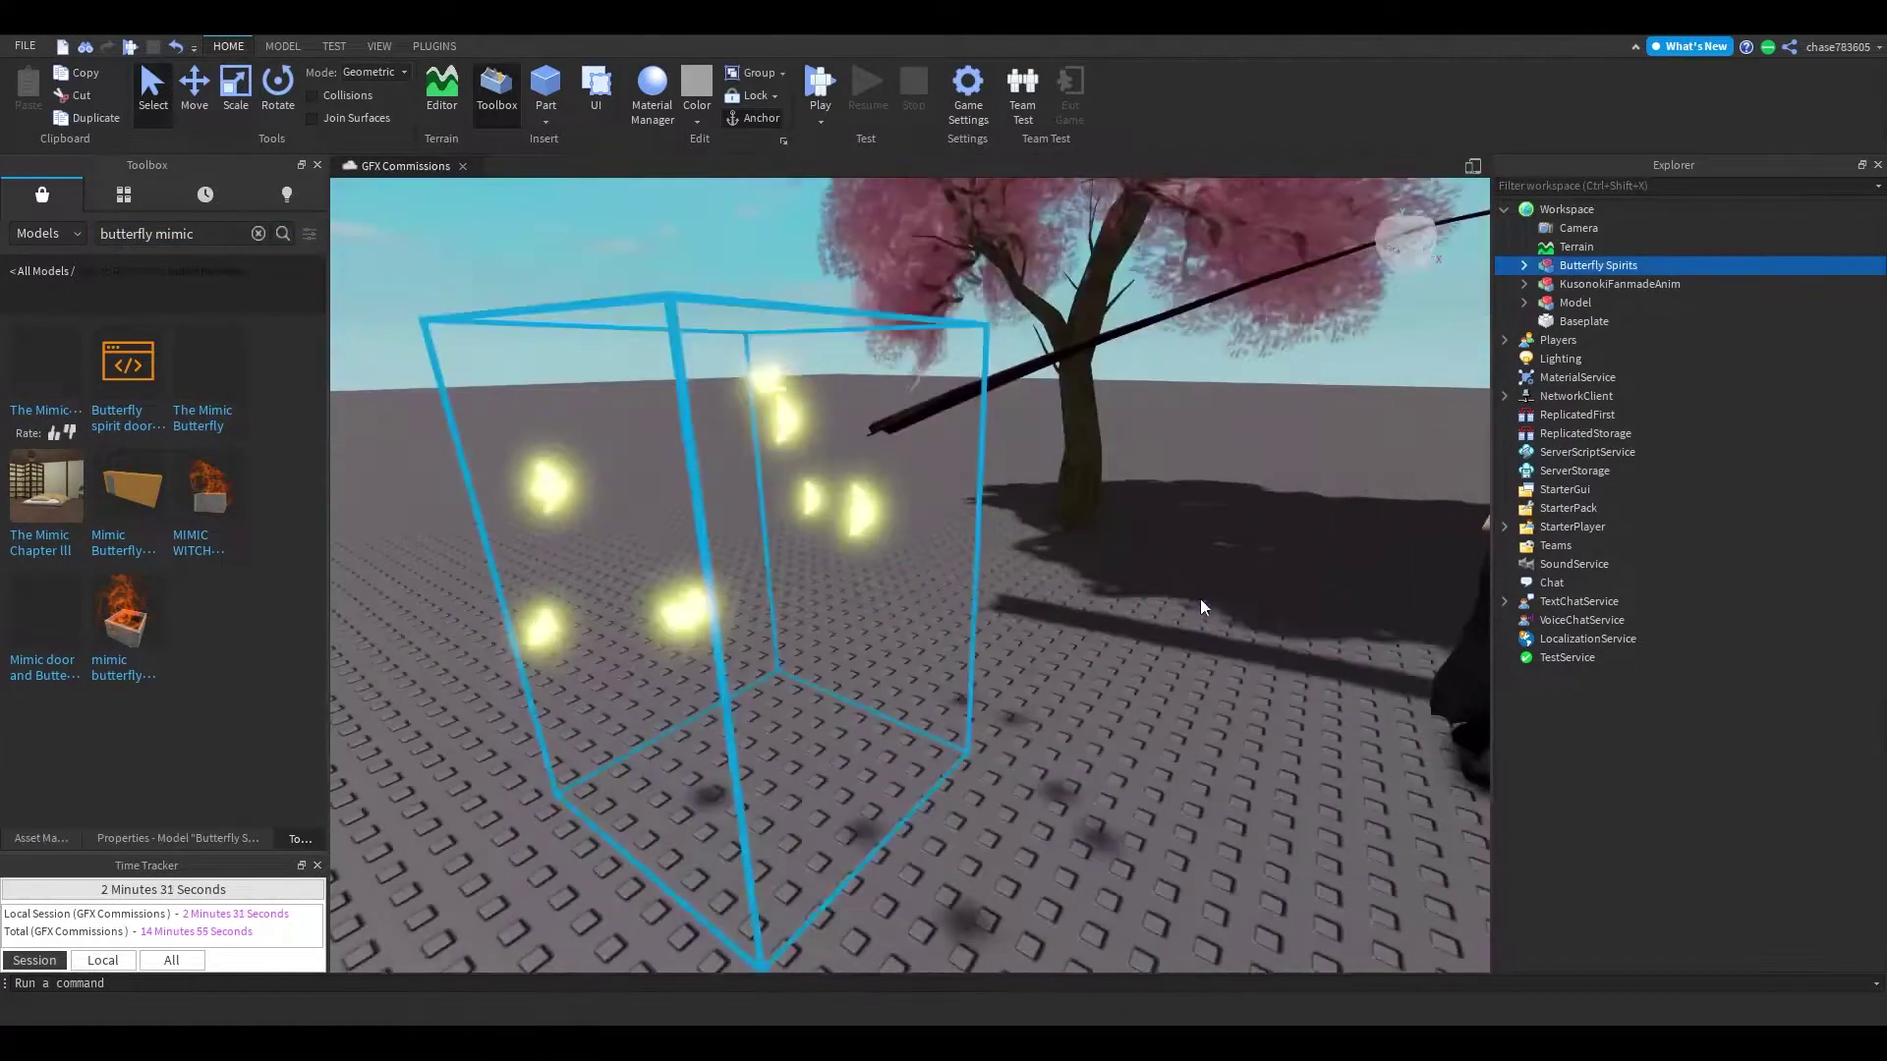
# Step: Move one Butterfly out of the group into Workspace
pyautogui.click(1523, 265)
pyautogui.moveTo(1601, 303); pyautogui.dragTo(1572, 209)
pyautogui.press('f')
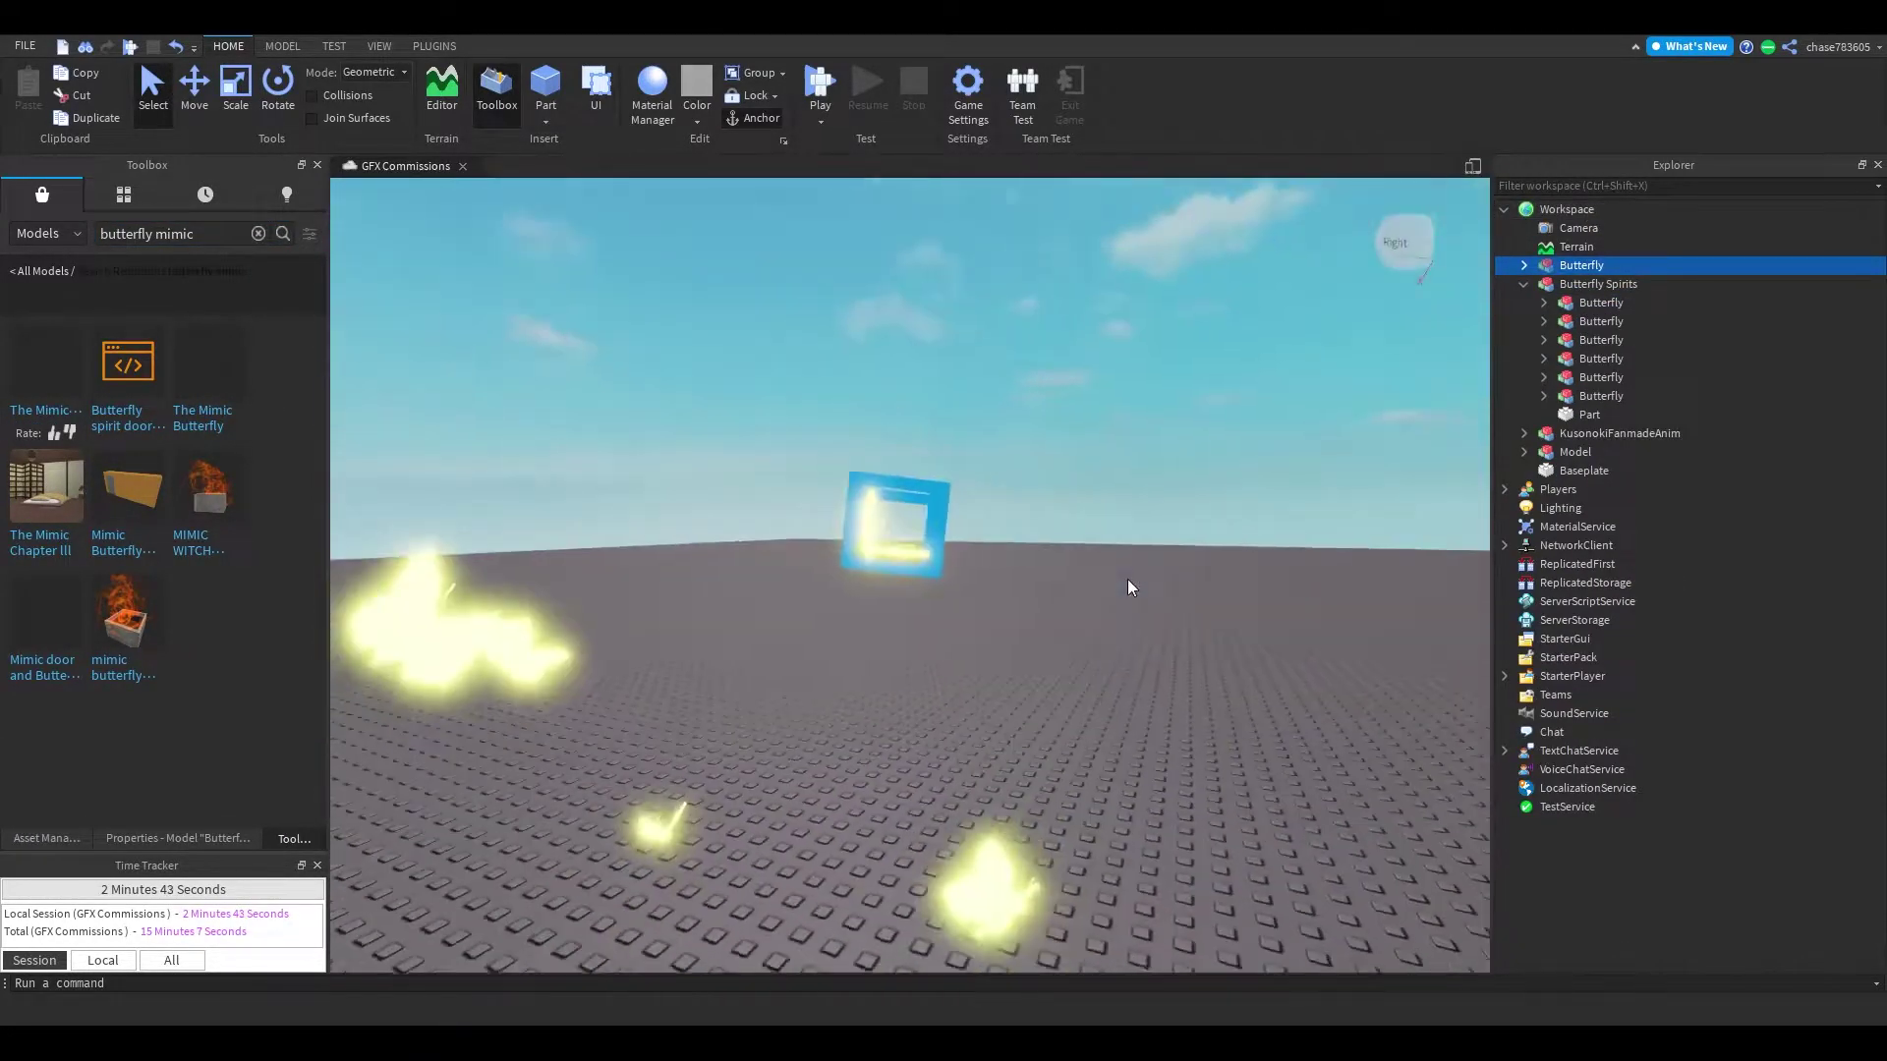
pyautogui.moveTo(1651, 265); pyautogui.dragTo(1573, 209)
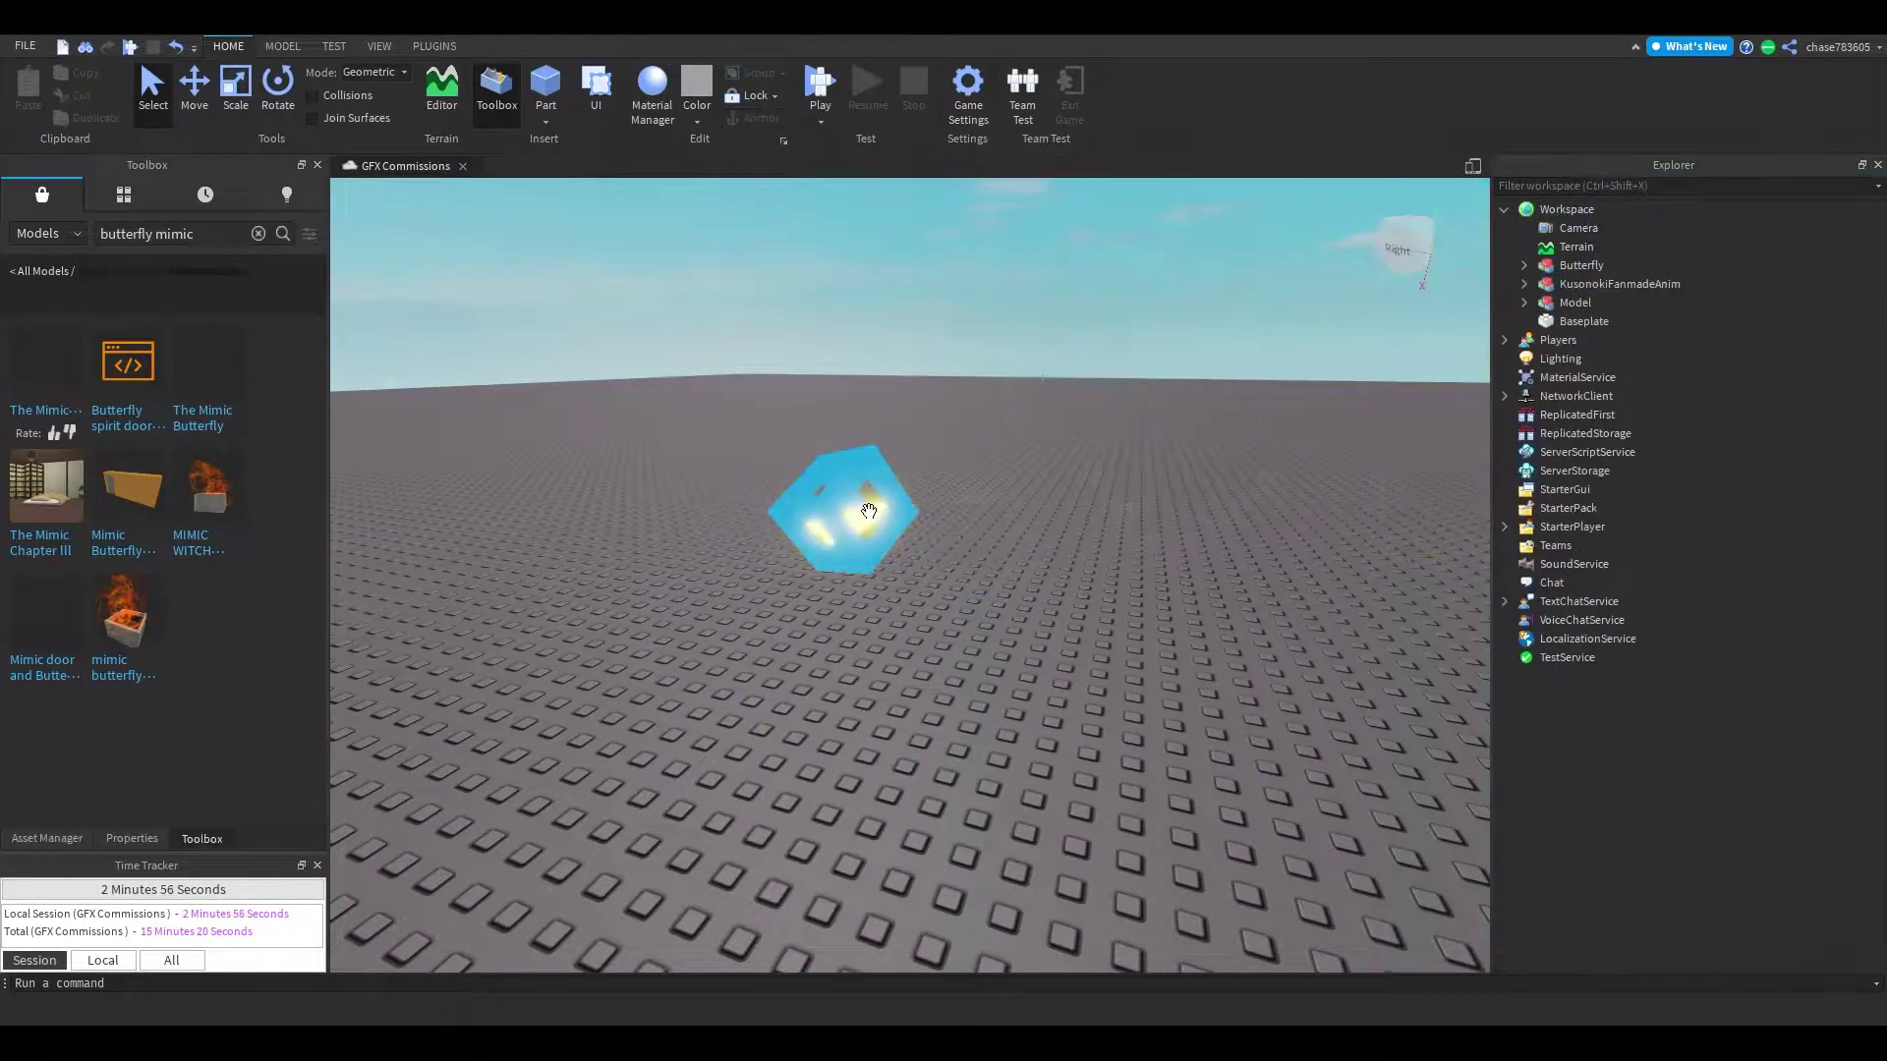
# Step: Inspect the Butterfly's LeftWing parts in the Properties panel
pyautogui.click(178, 838)
pyautogui.click(1524, 265)
pyautogui.click(1544, 284)
pyautogui.click(1615, 303)
pyautogui.keyDown('shift'); pyautogui.click(1609, 339); pyautogui.keyUp('shift')
pyautogui.keyDown('ctrl'); pyautogui.click(1611, 376); pyautogui.keyUp('ctrl')
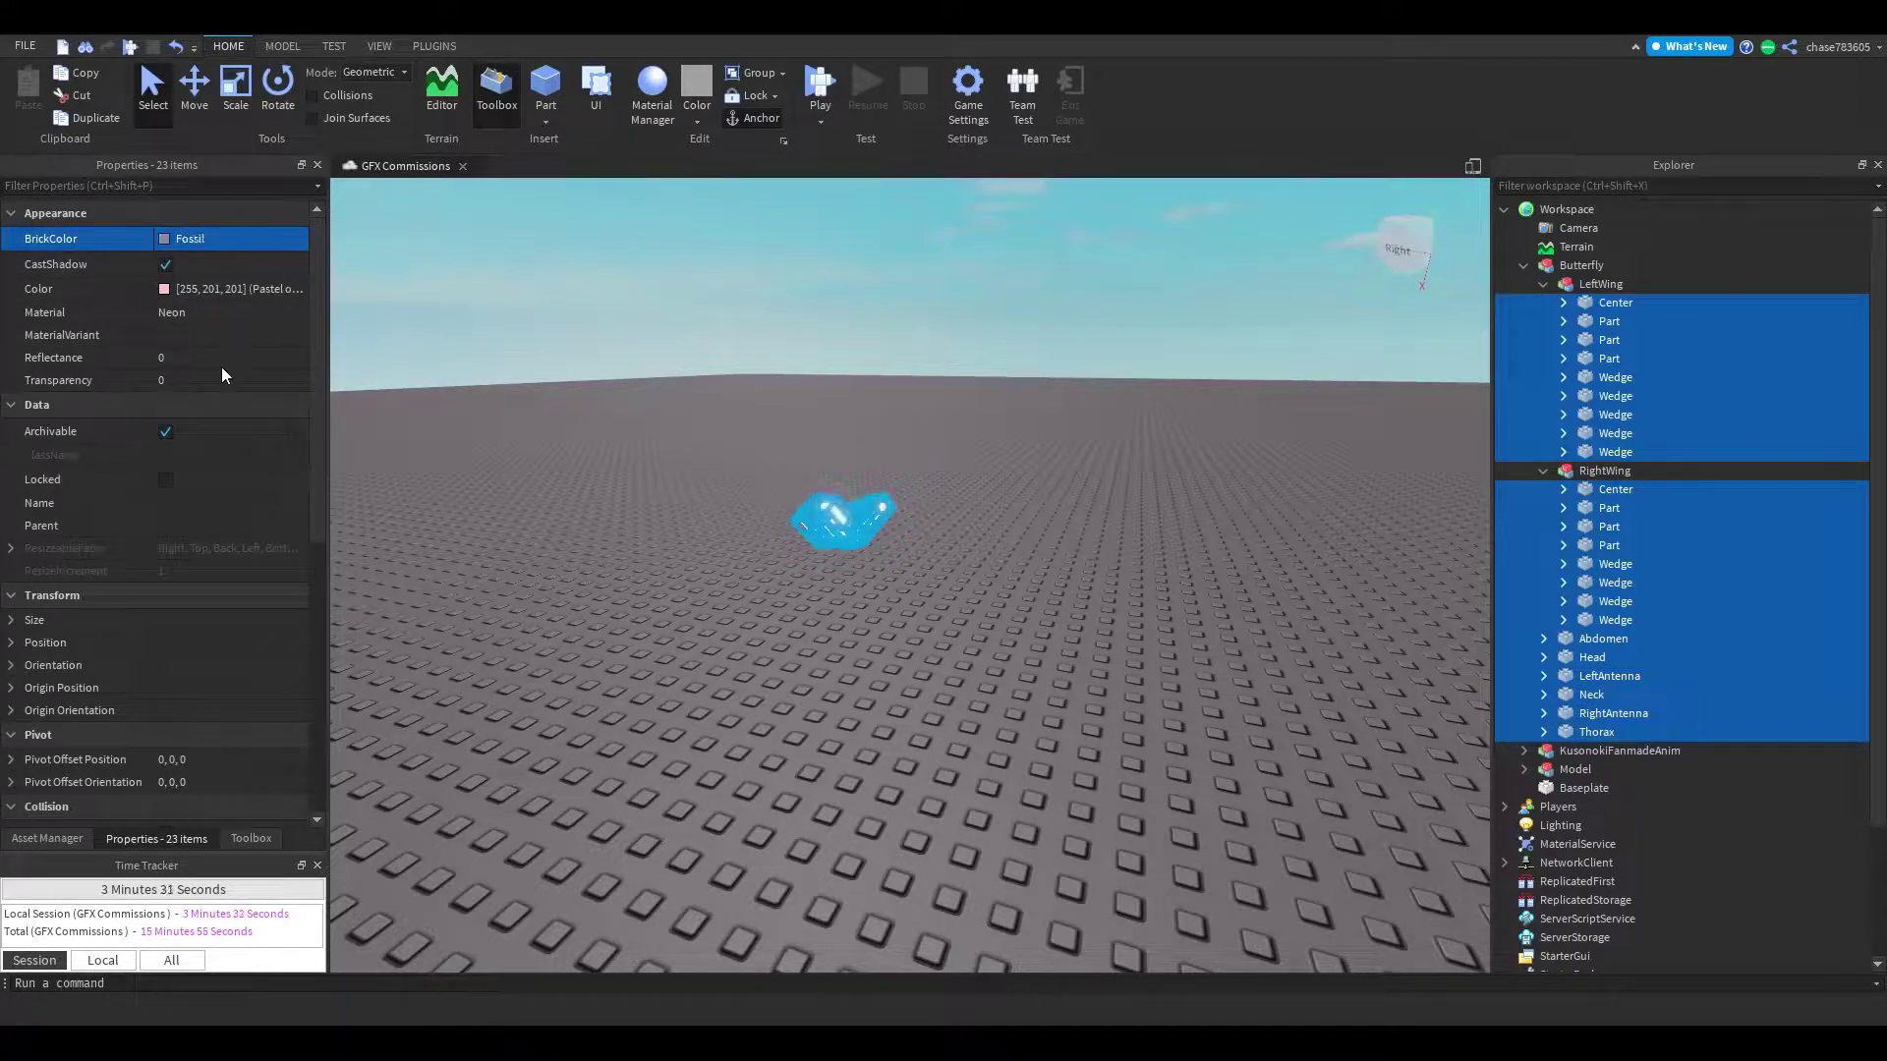
# Step: Select the Butterfly, samurai and blossom tree models in turn
pyautogui.click(854, 506)
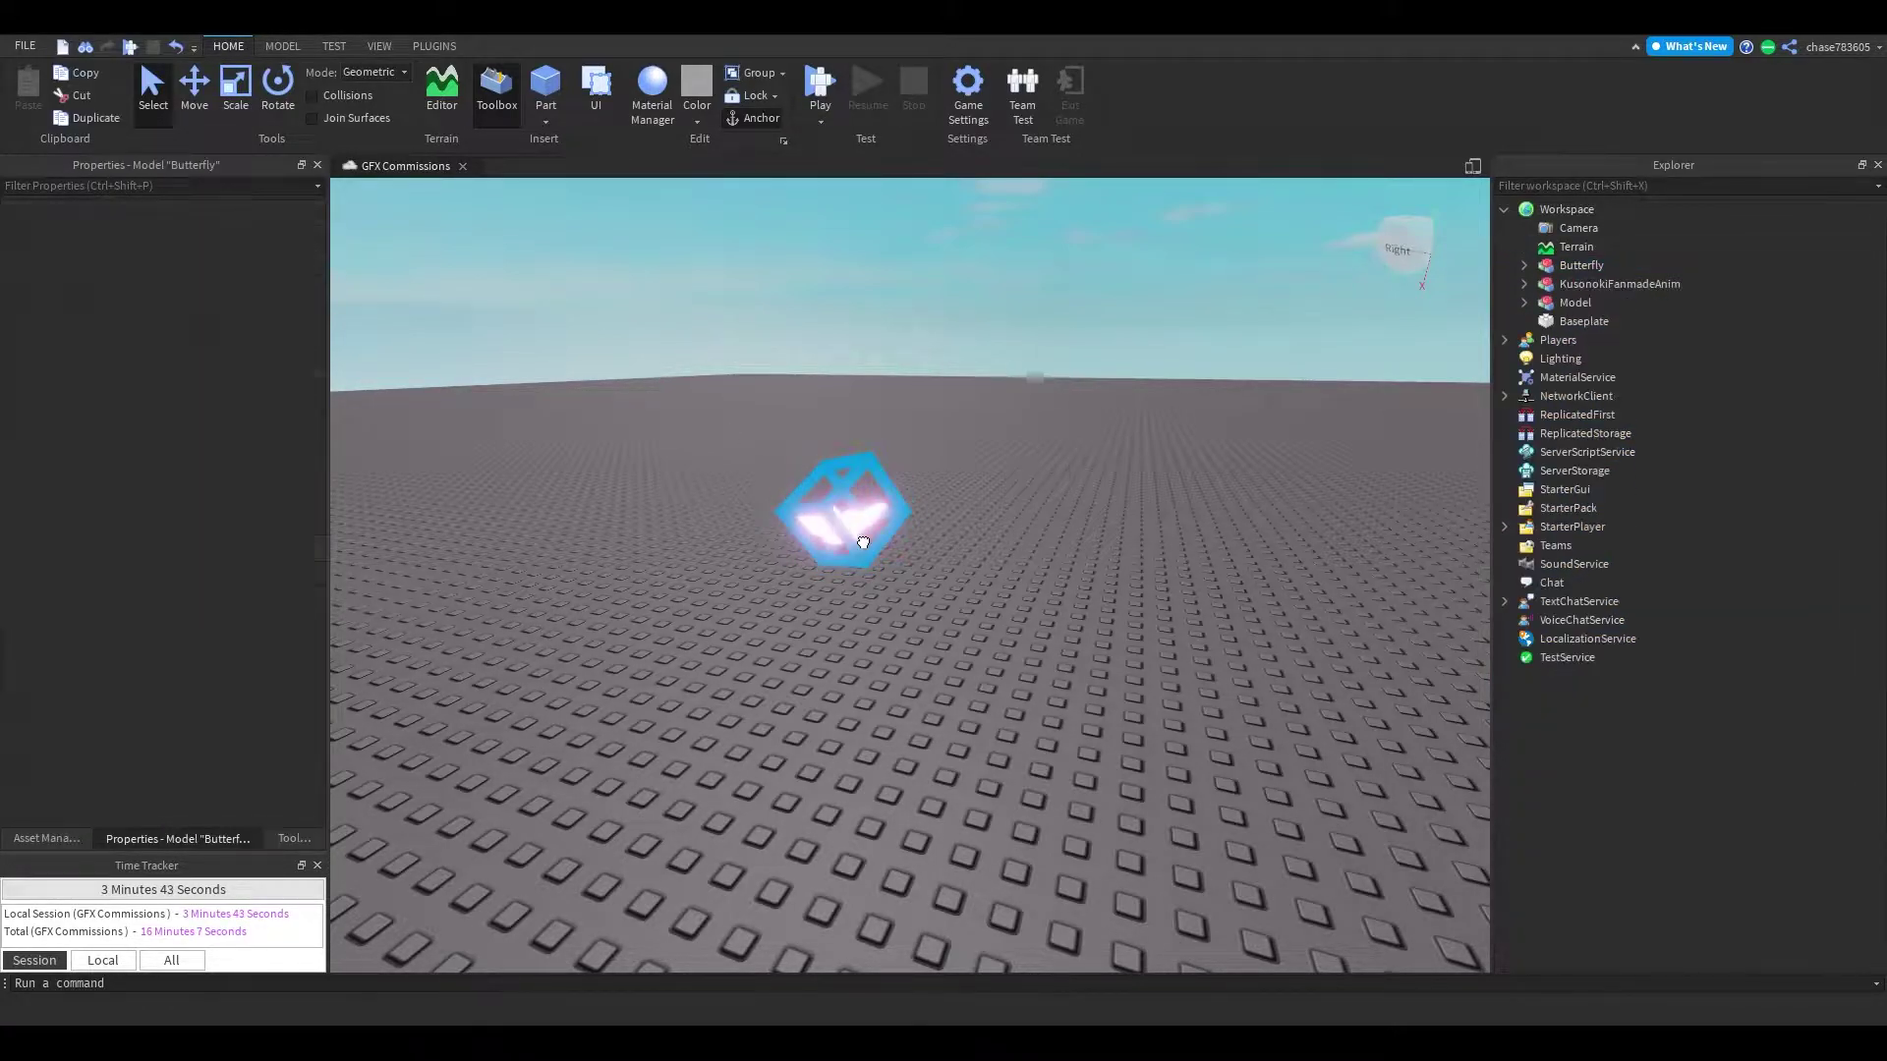
pyautogui.scroll(-3, 1158, 821)
pyautogui.doubleClick(1583, 285)
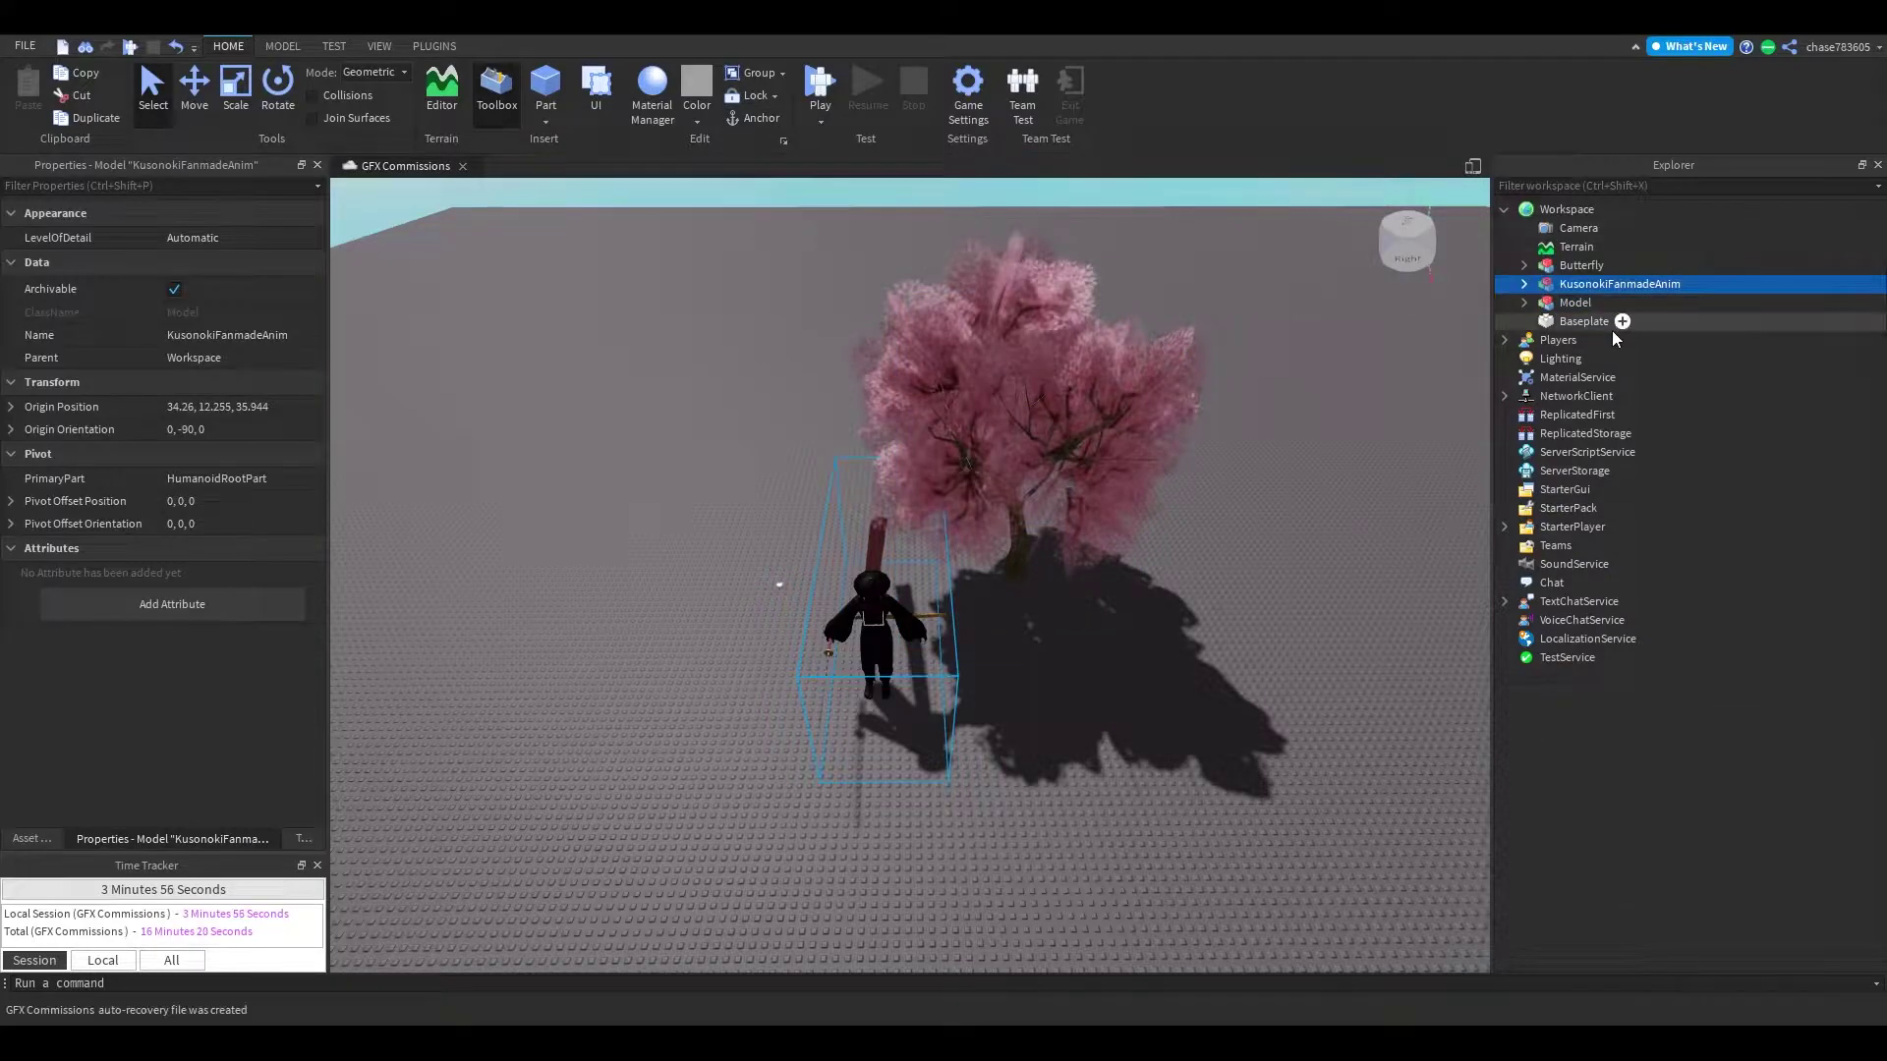
pyautogui.click(1087, 383)
pyautogui.click(780, 584)
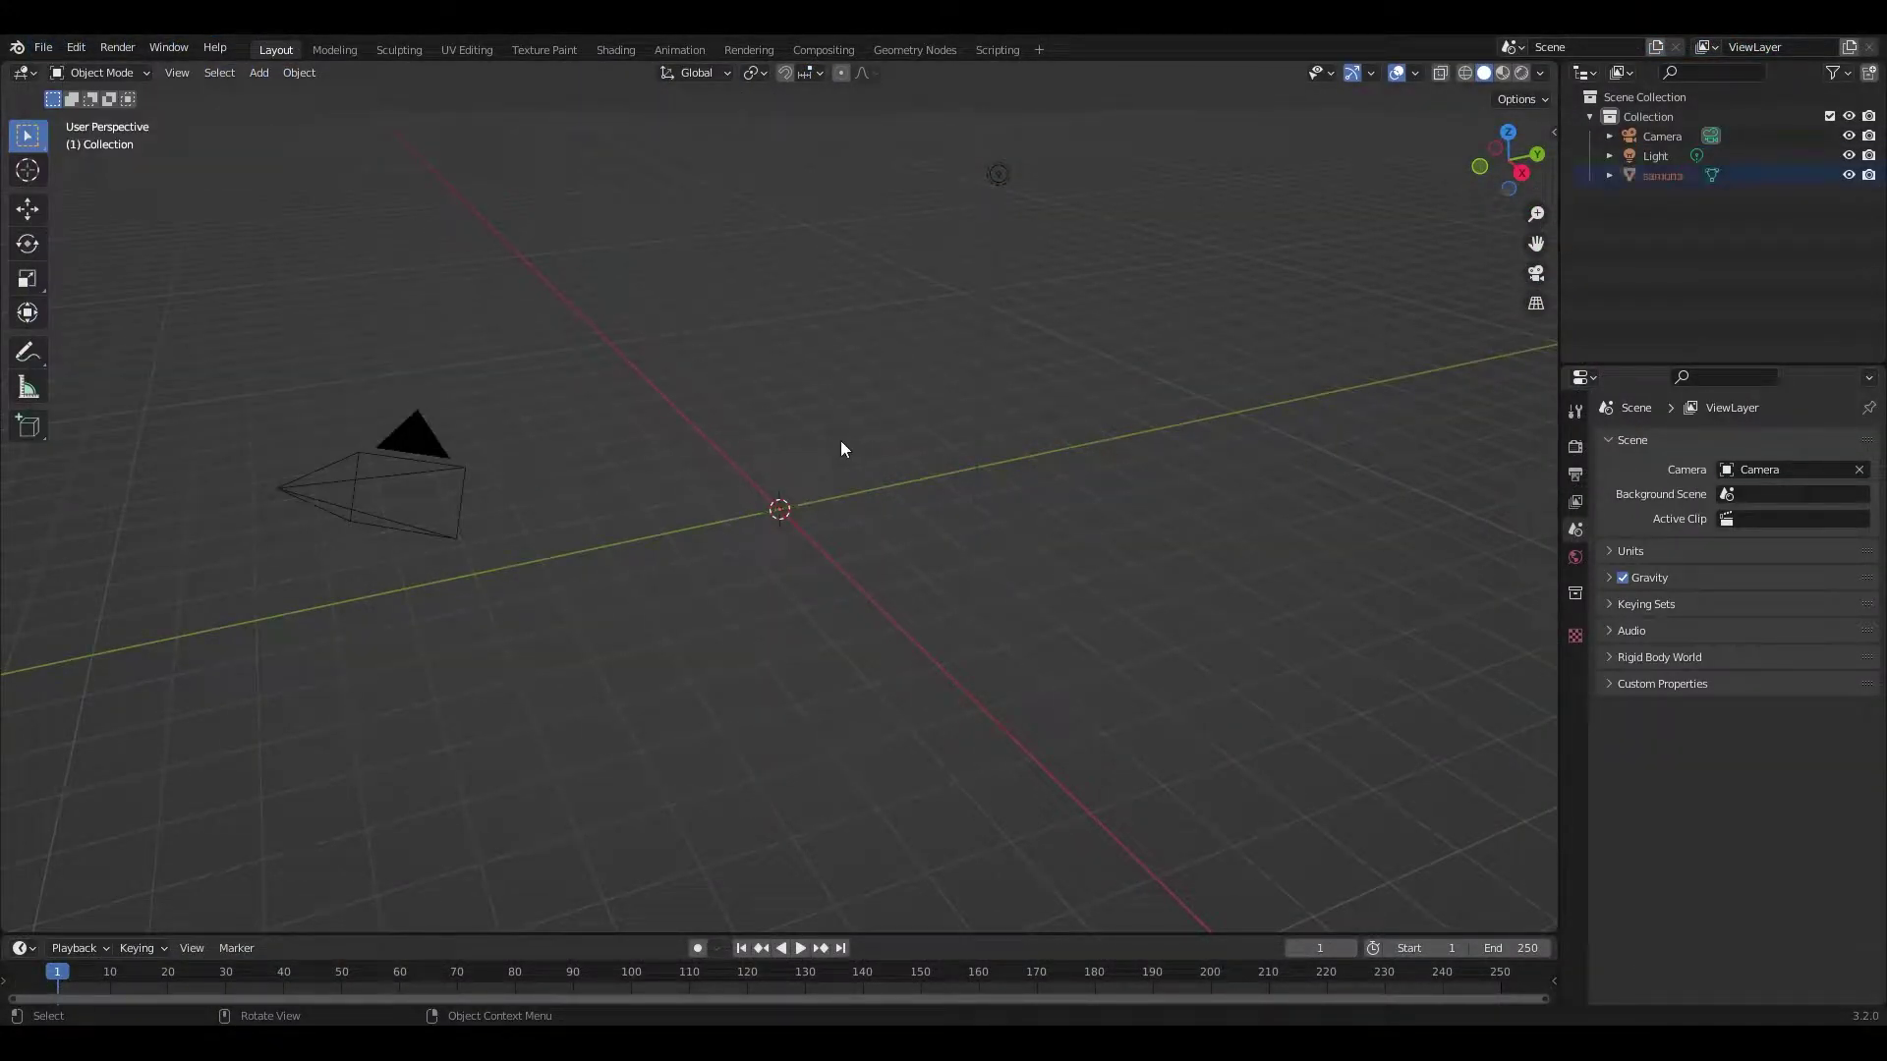
# Step: Move the samuria model to a new position in the scene
pyautogui.click(1662, 175)
pyautogui.press('KP_Decimal')
pyautogui.click(27, 209)
pyautogui.hotkey('shift', '`')
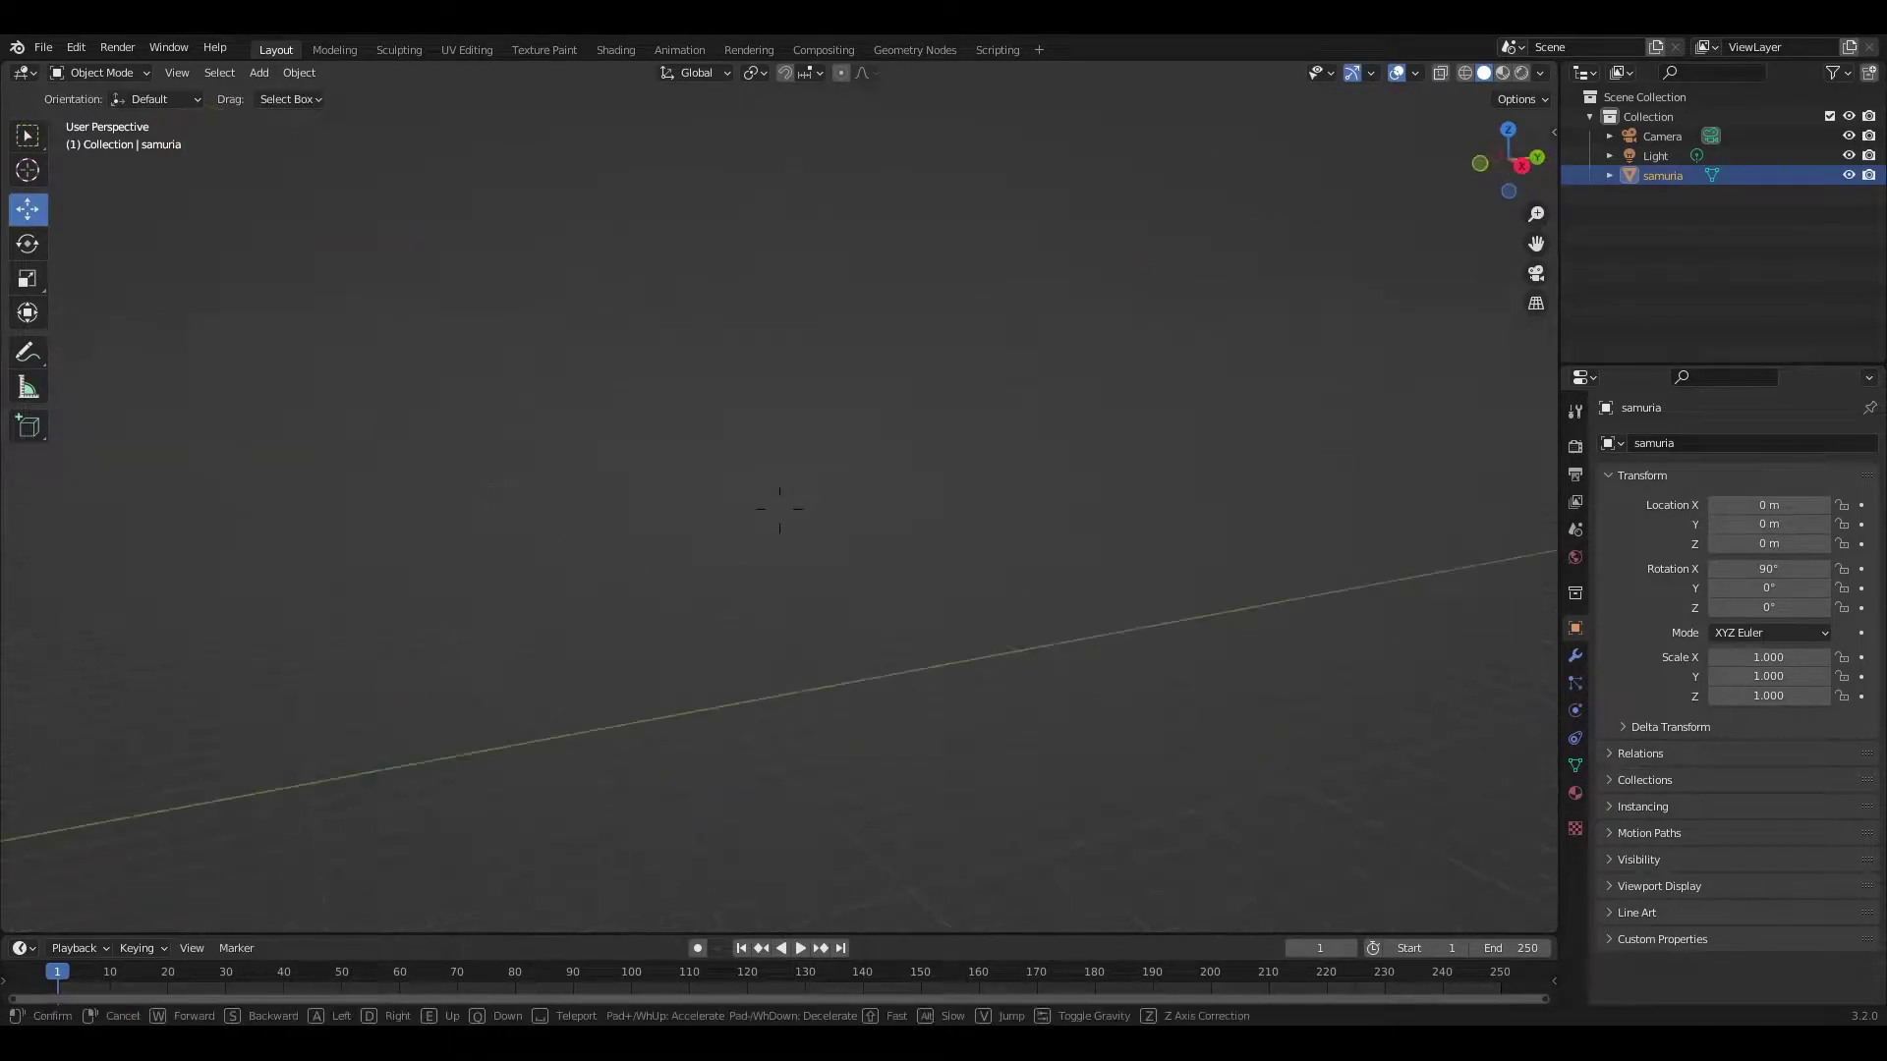
pyautogui.click(967, 552)
pyautogui.click(1018, 547)
pyautogui.scroll(5, 1018, 546)
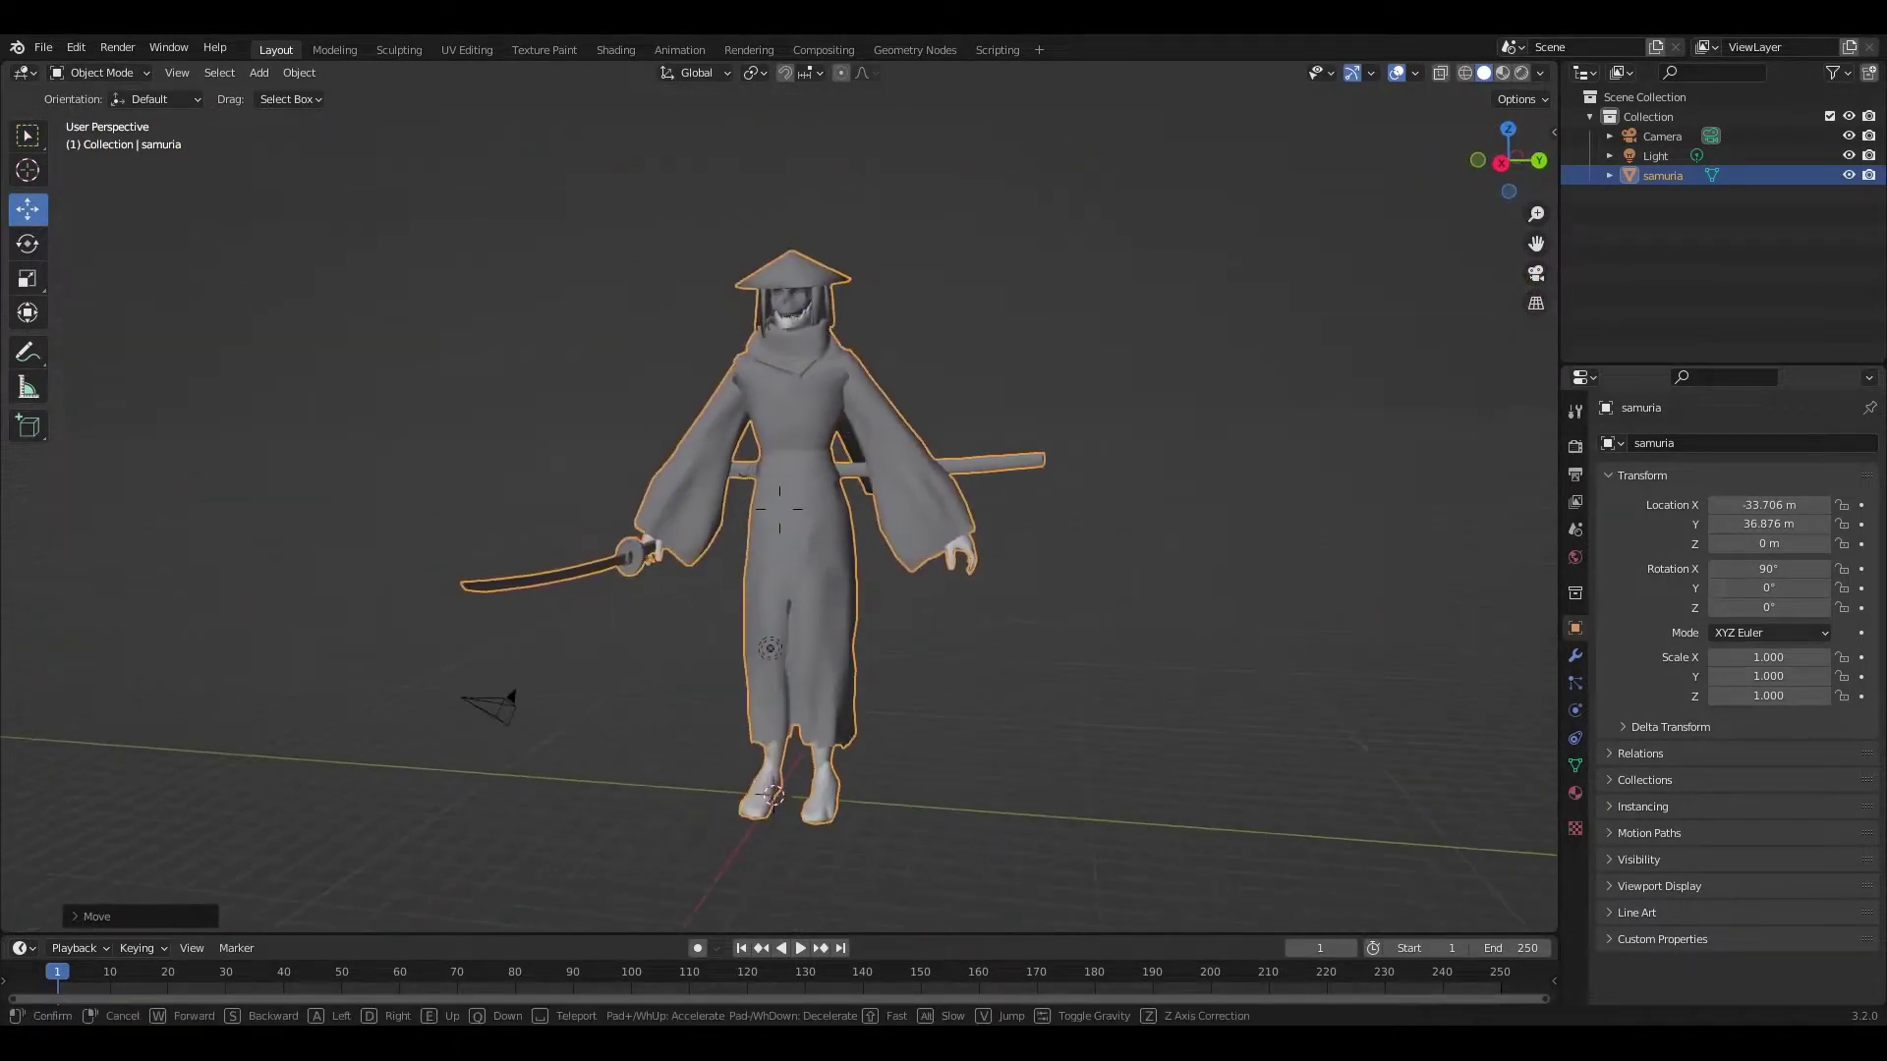
pyautogui.moveTo(1018, 547); pyautogui.dragTo(884, 491, button='middle')
# Step: Add a mesh plane and scale it up to about 35.6 as the ground
pyautogui.click(258, 72)
pyautogui.click(443, 95)
pyautogui.press('s')
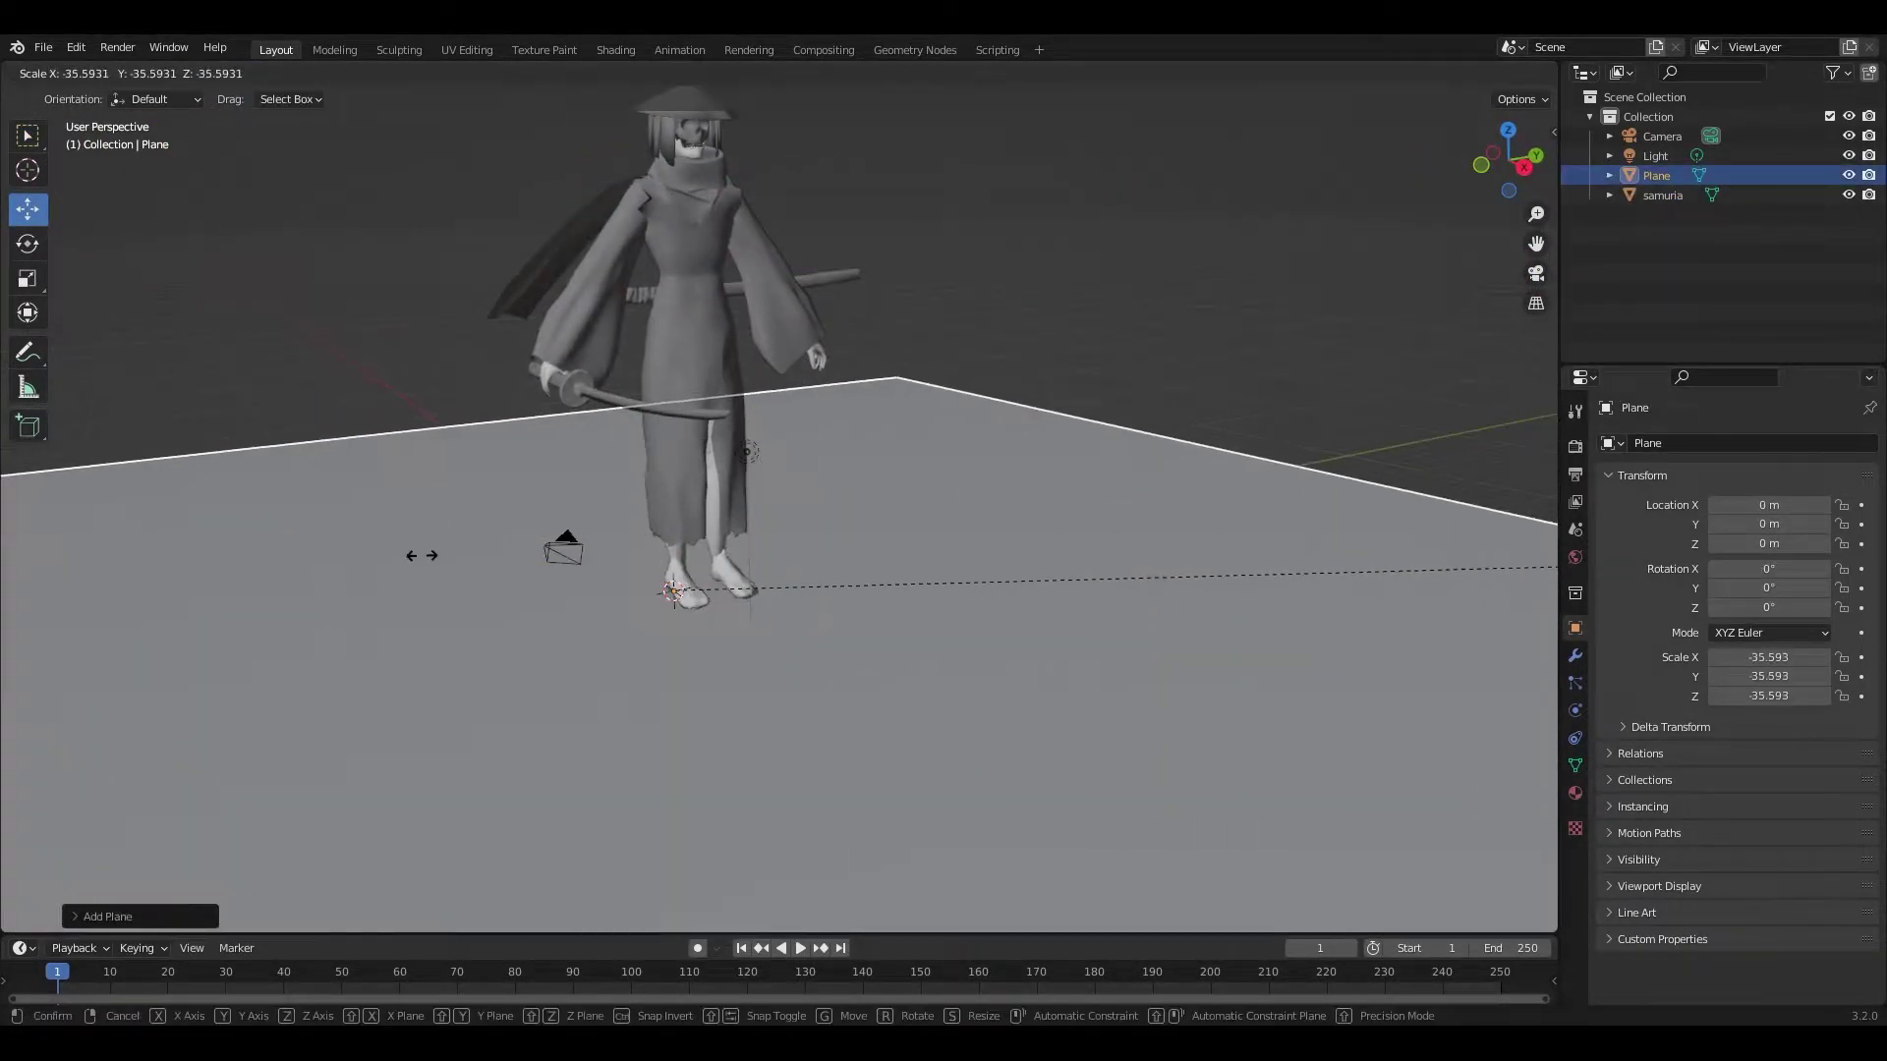
pyautogui.click(1575, 683)
# Step: Add a Hair particle system to the plane and expand its Physics settings
pyautogui.click(1870, 442)
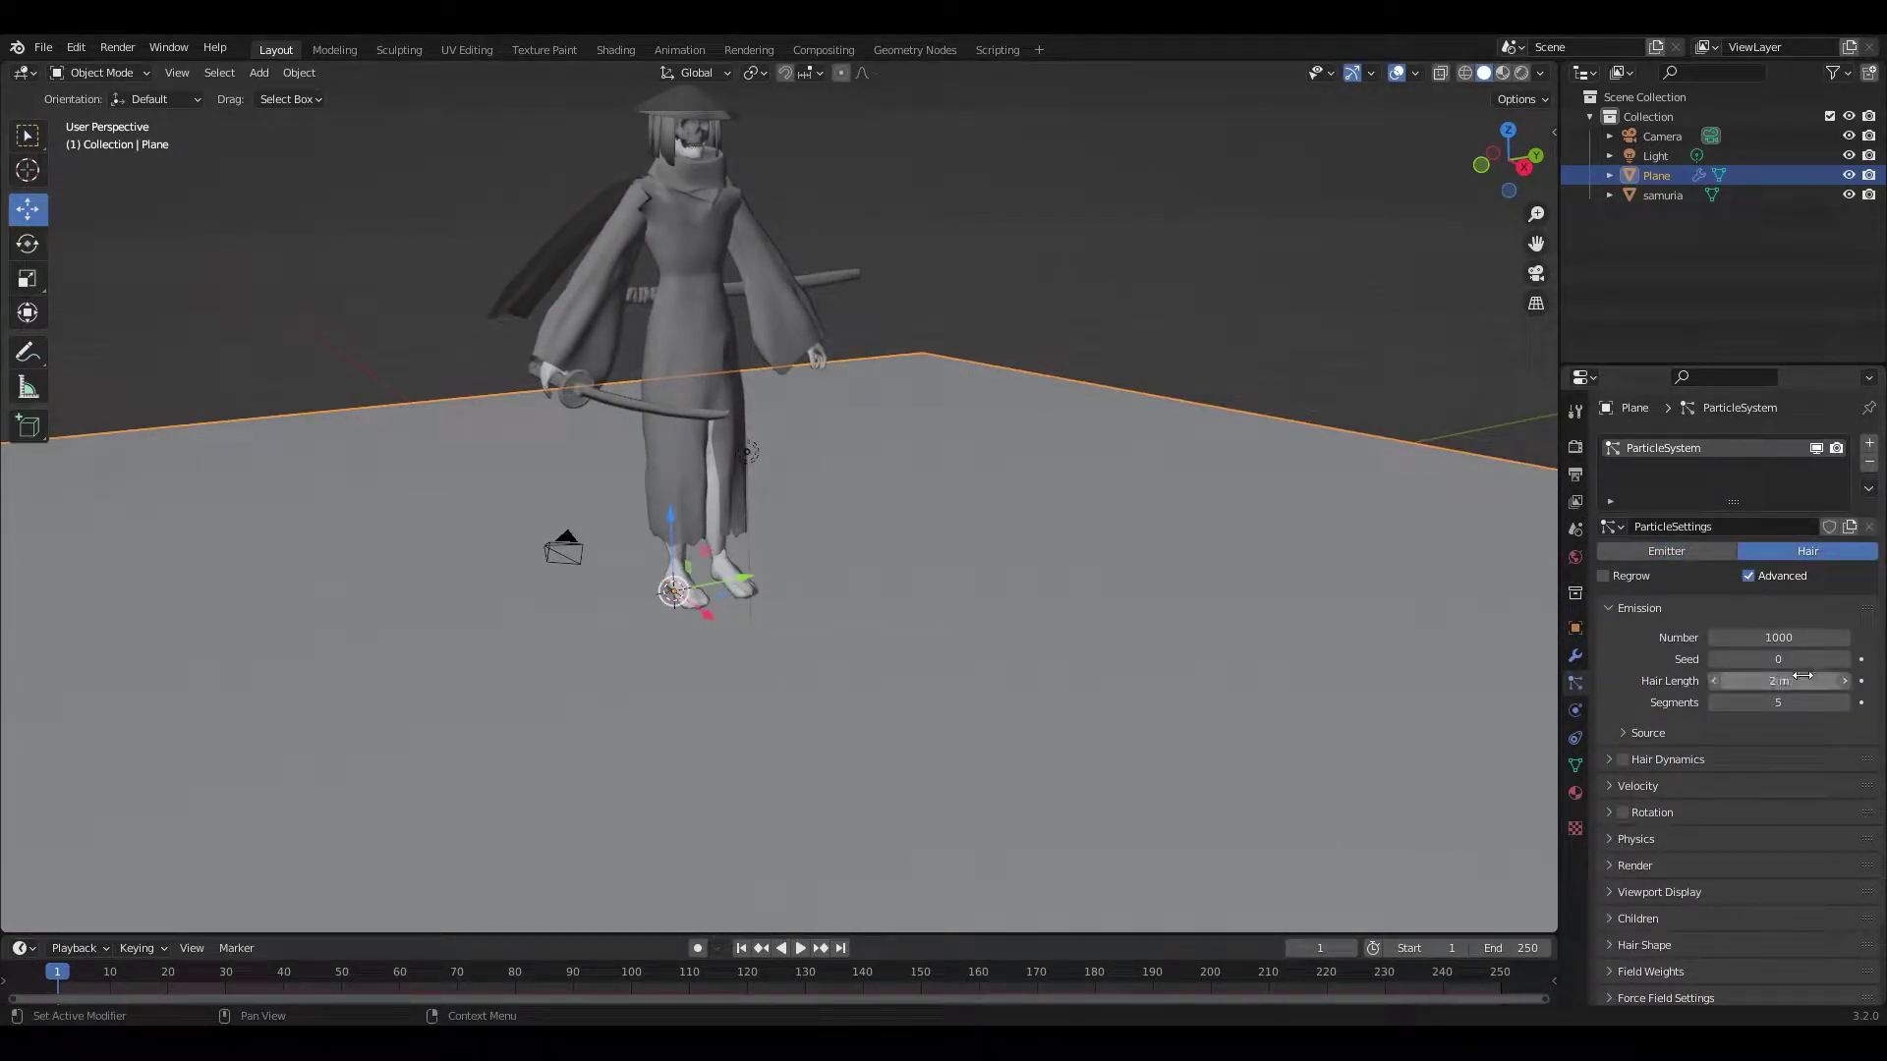
pyautogui.scroll(-2, 1737, 603)
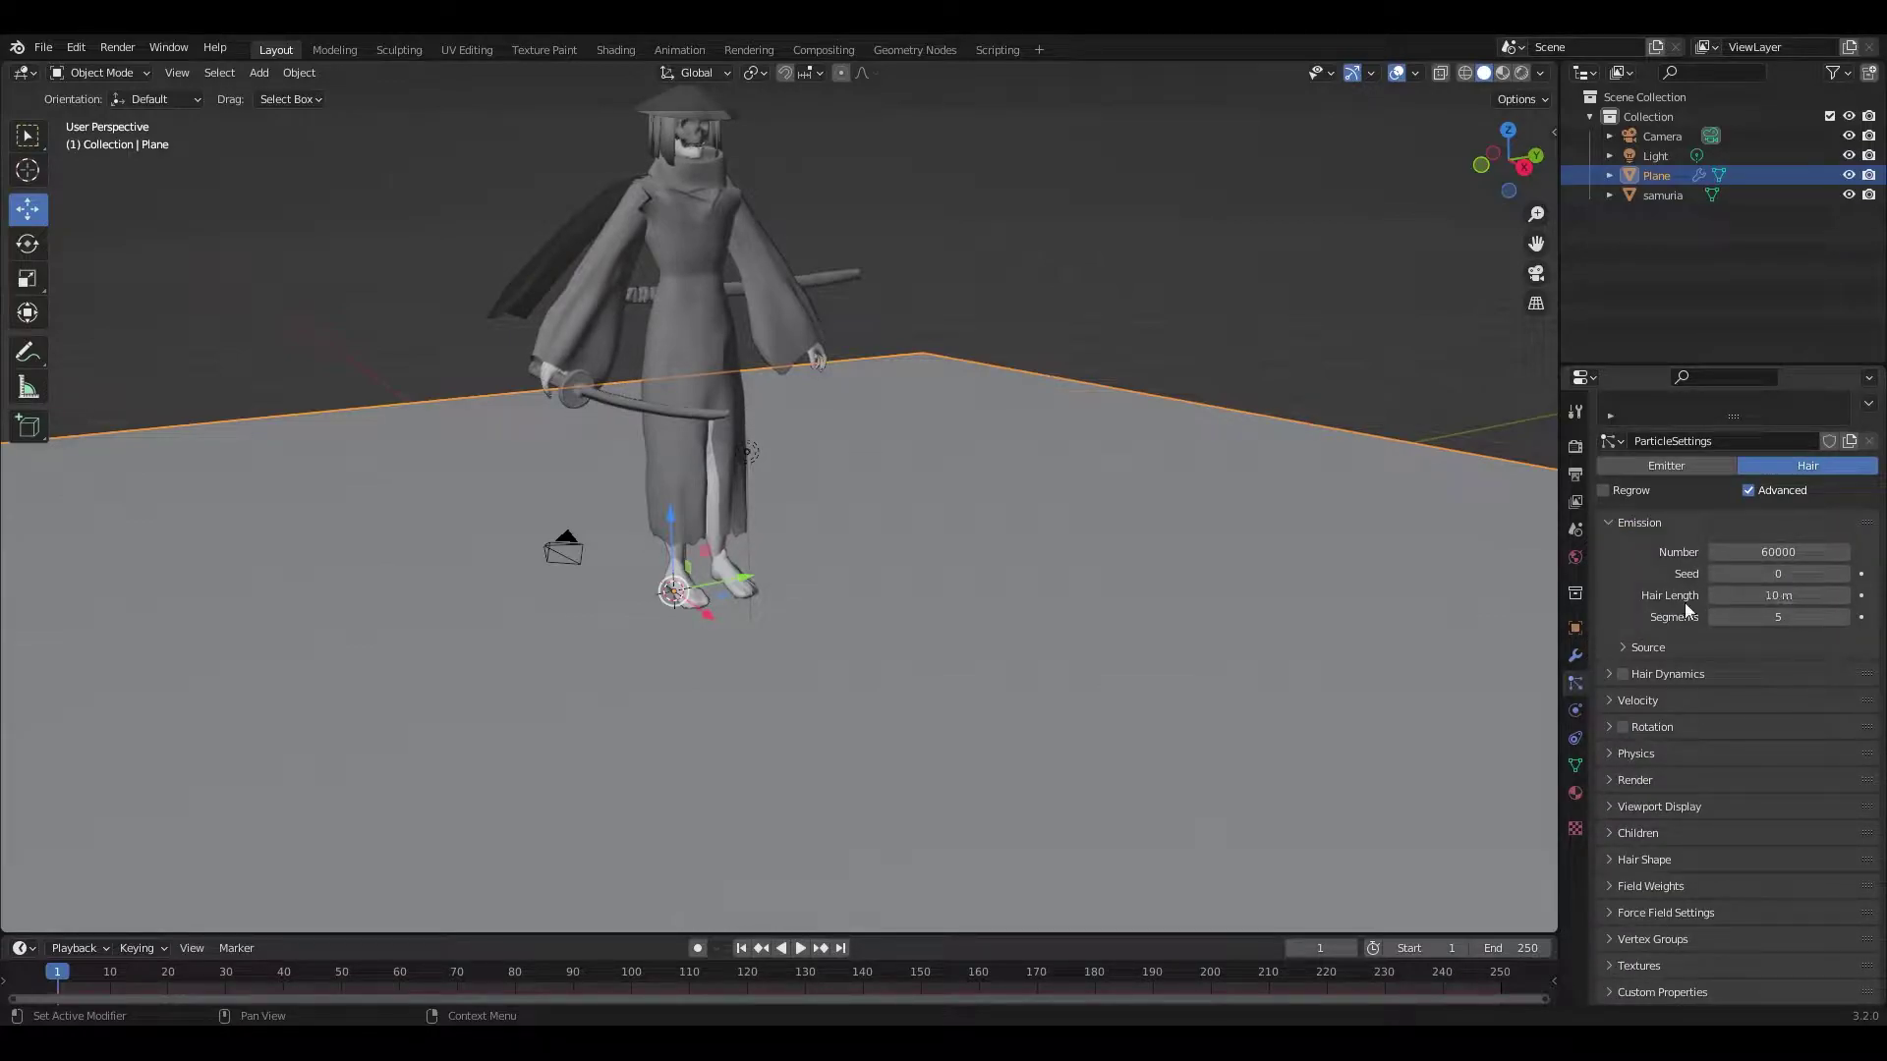
pyautogui.click(1636, 754)
pyautogui.scroll(-1, 1708, 884)
pyautogui.scroll(-1, 1708, 885)
pyautogui.click(1748, 808)
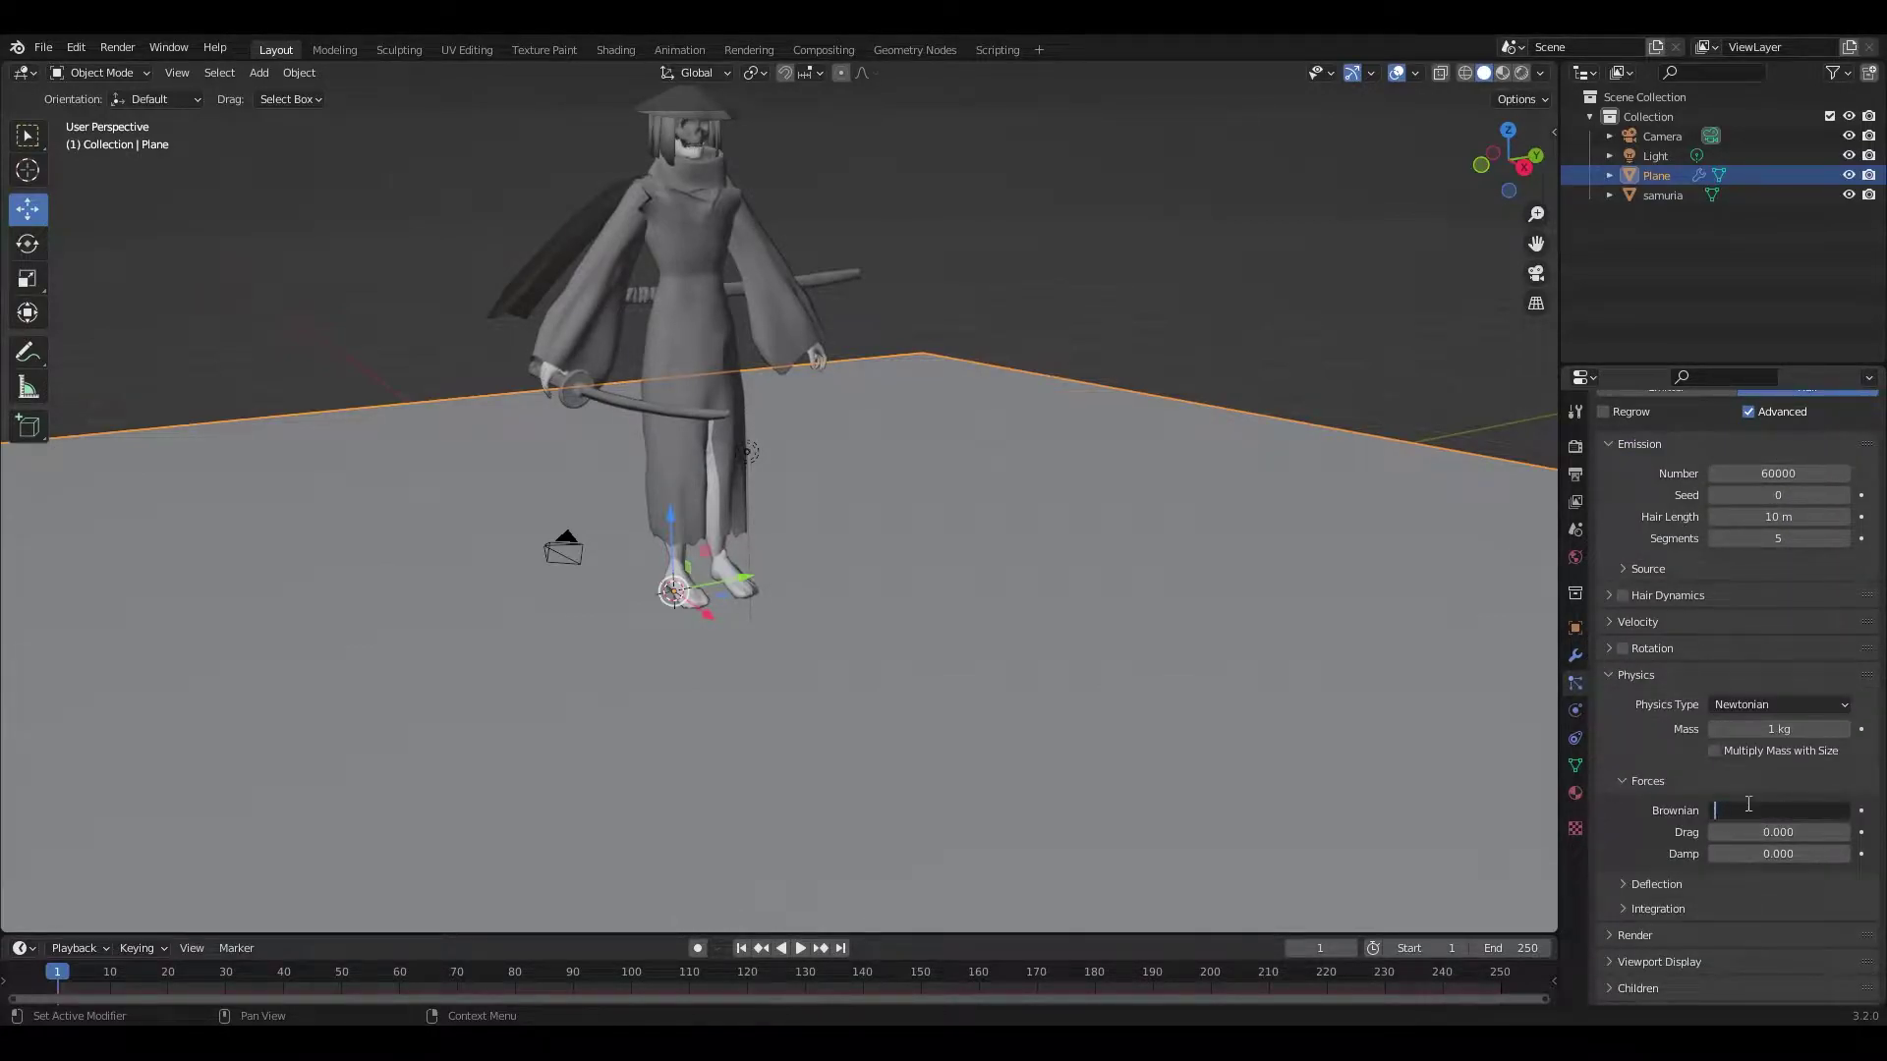
pyautogui.scroll(5, 806, 521)
pyautogui.scroll(-3, 781, 506)
pyautogui.scroll(-3, 784, 518)
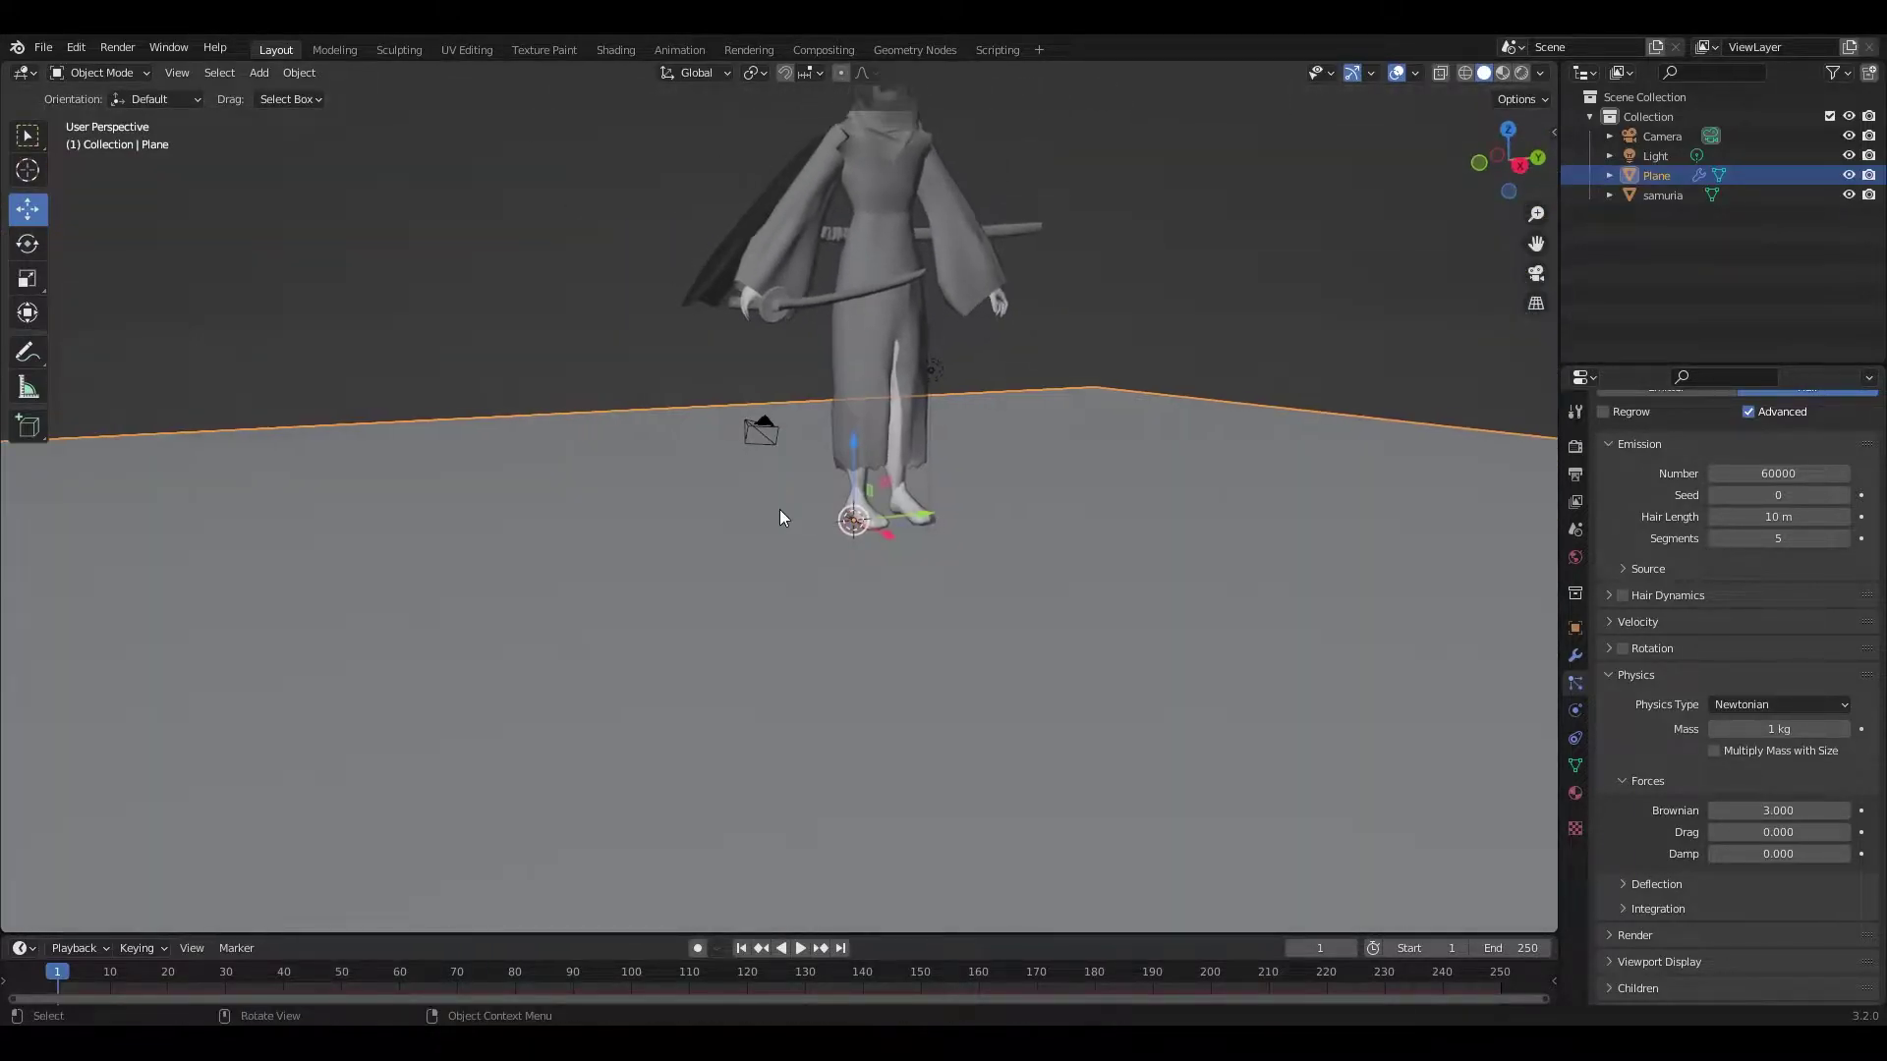
# Step: Set the hair's Brownian force to 2 and hair length to 0.3 m
pyautogui.click(1523, 77)
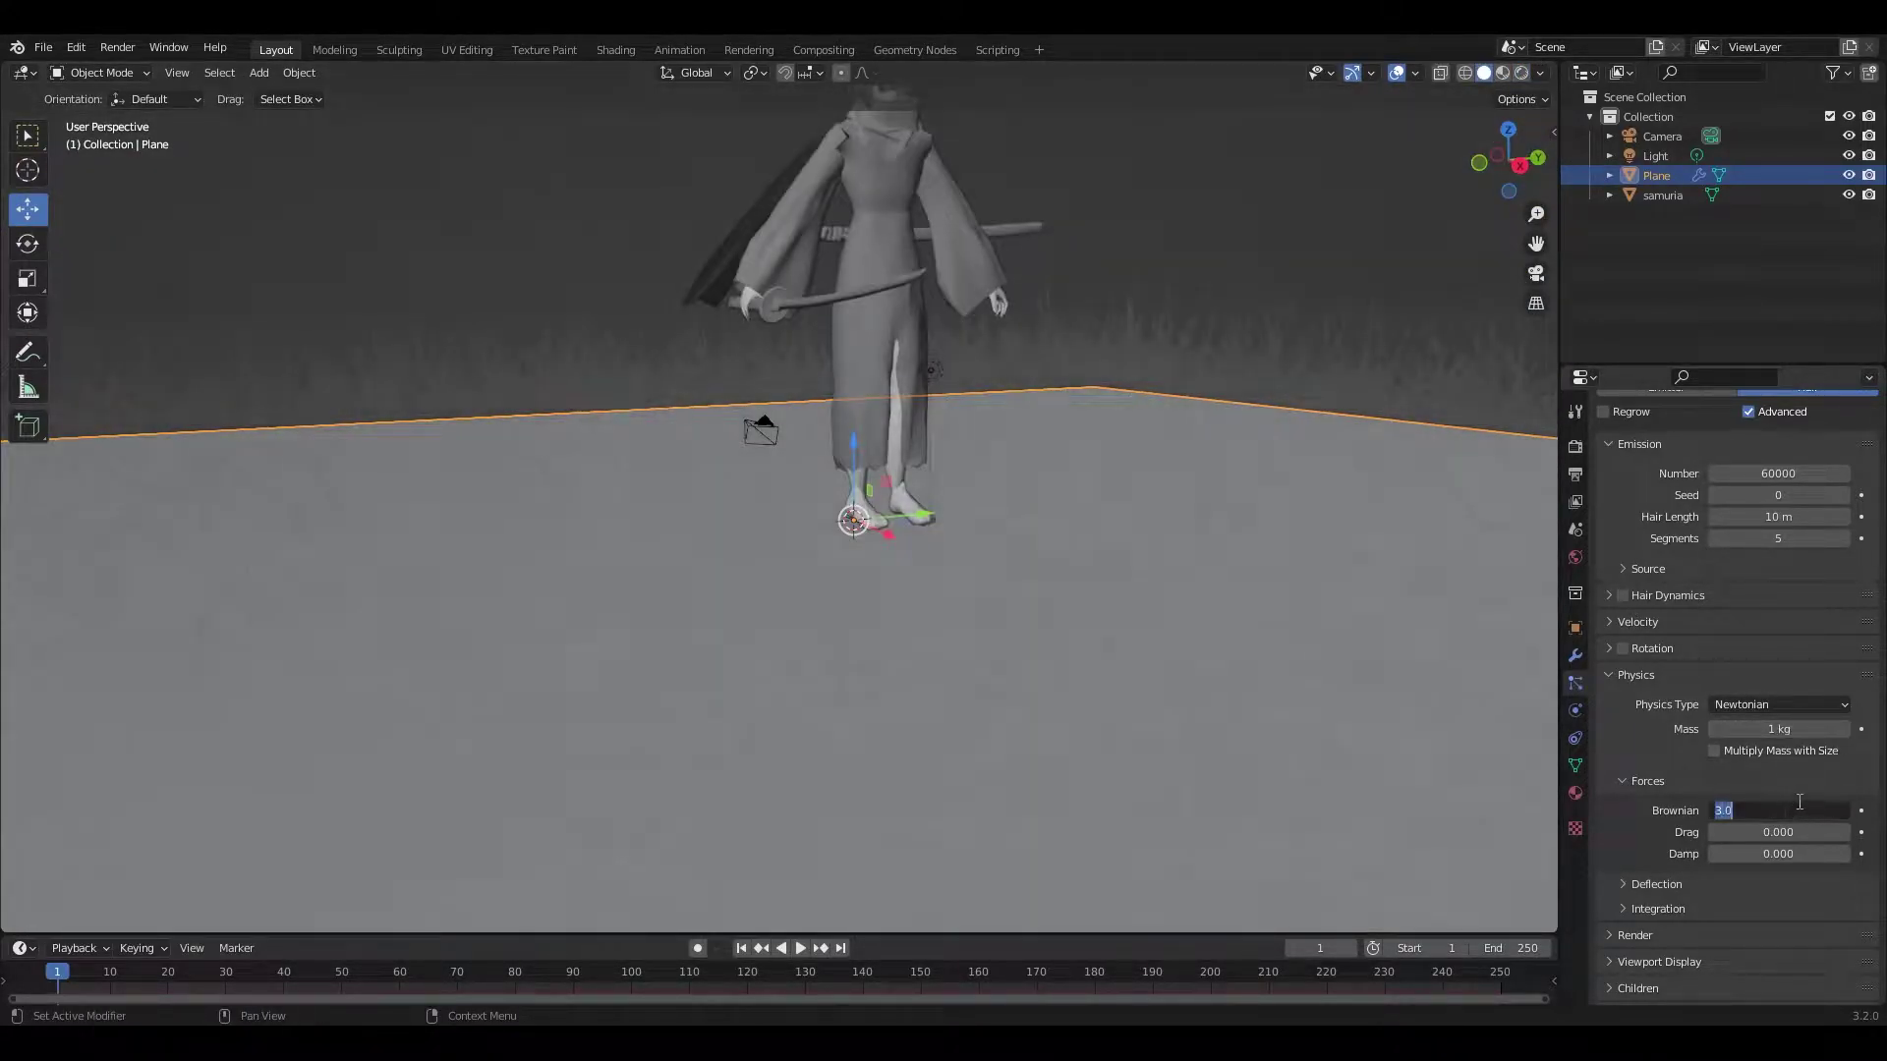
pyautogui.click(1785, 812)
pyautogui.write('2')
pyautogui.press('Return')
pyautogui.moveTo(1778, 516); pyautogui.dragTo(1759, 516)
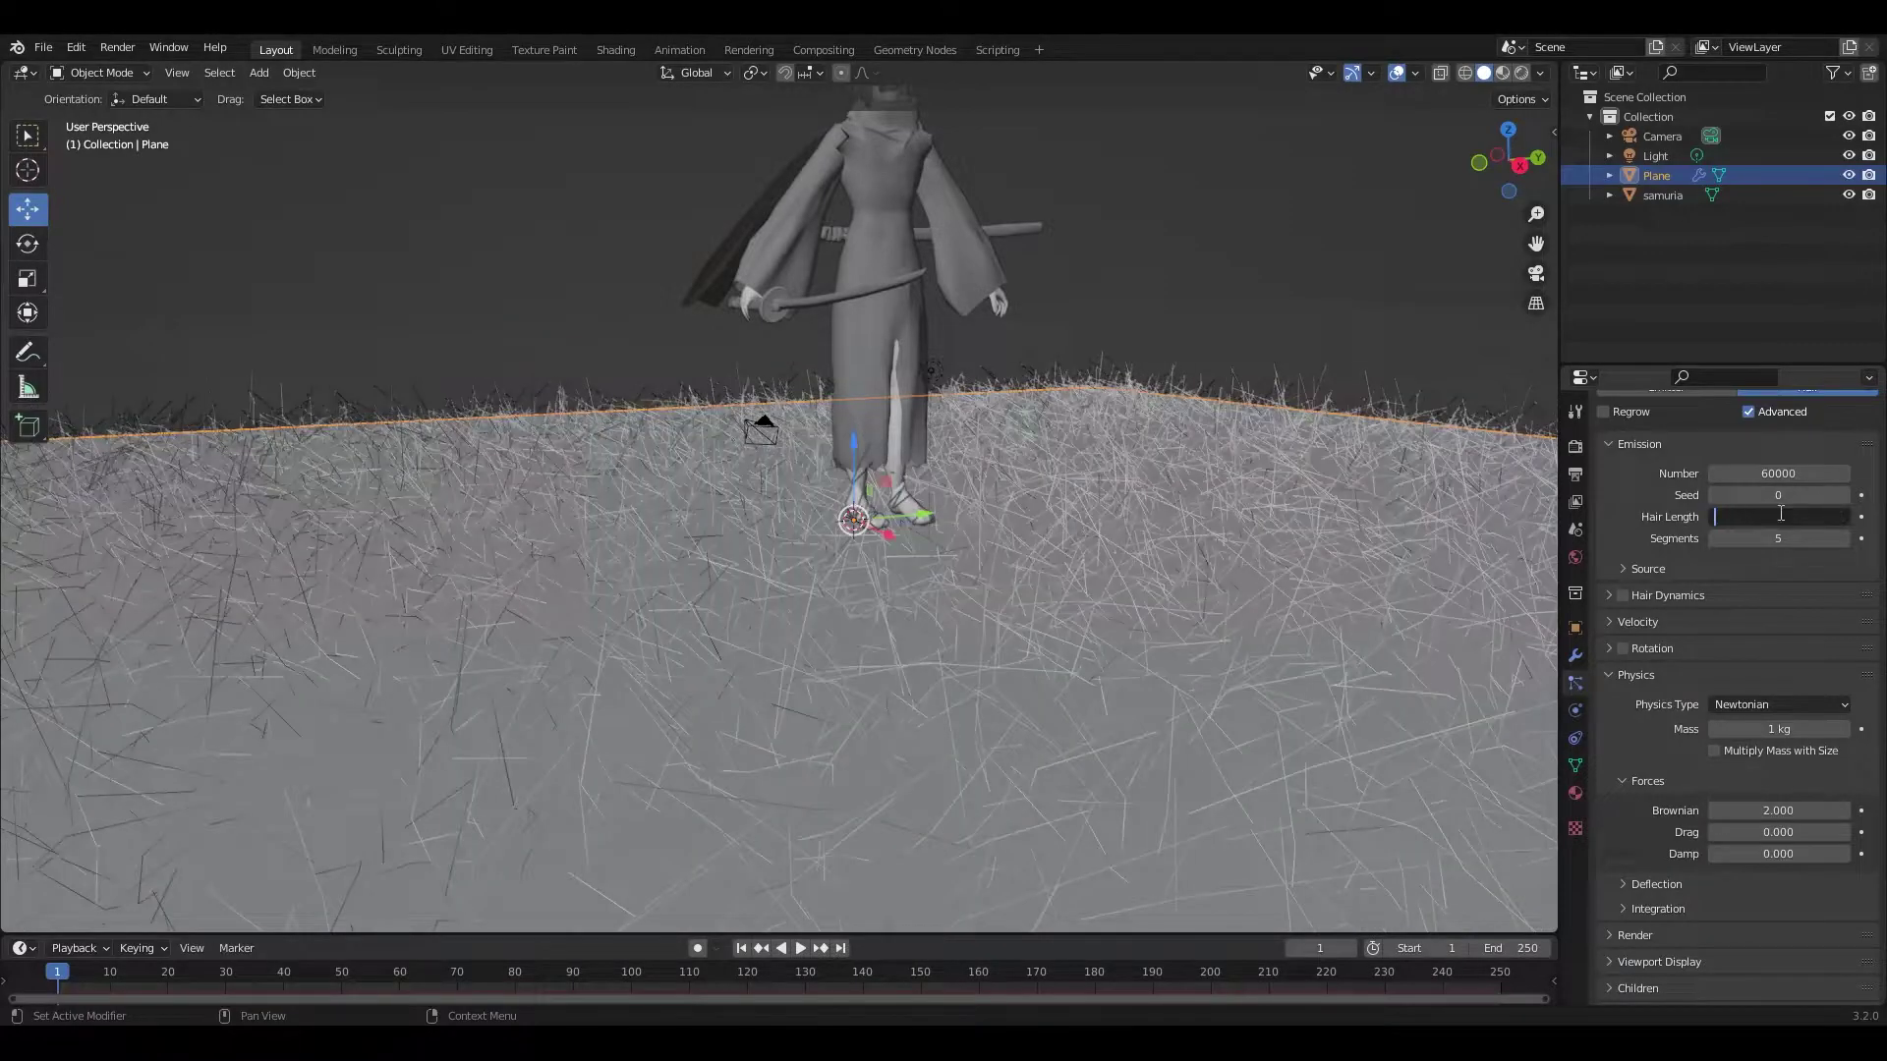
pyautogui.write('0.3')
pyautogui.press('Return')
pyautogui.press('Return')
# Step: Give the plane a new purple material and preview it in rendered shading
pyautogui.click(1575, 557)
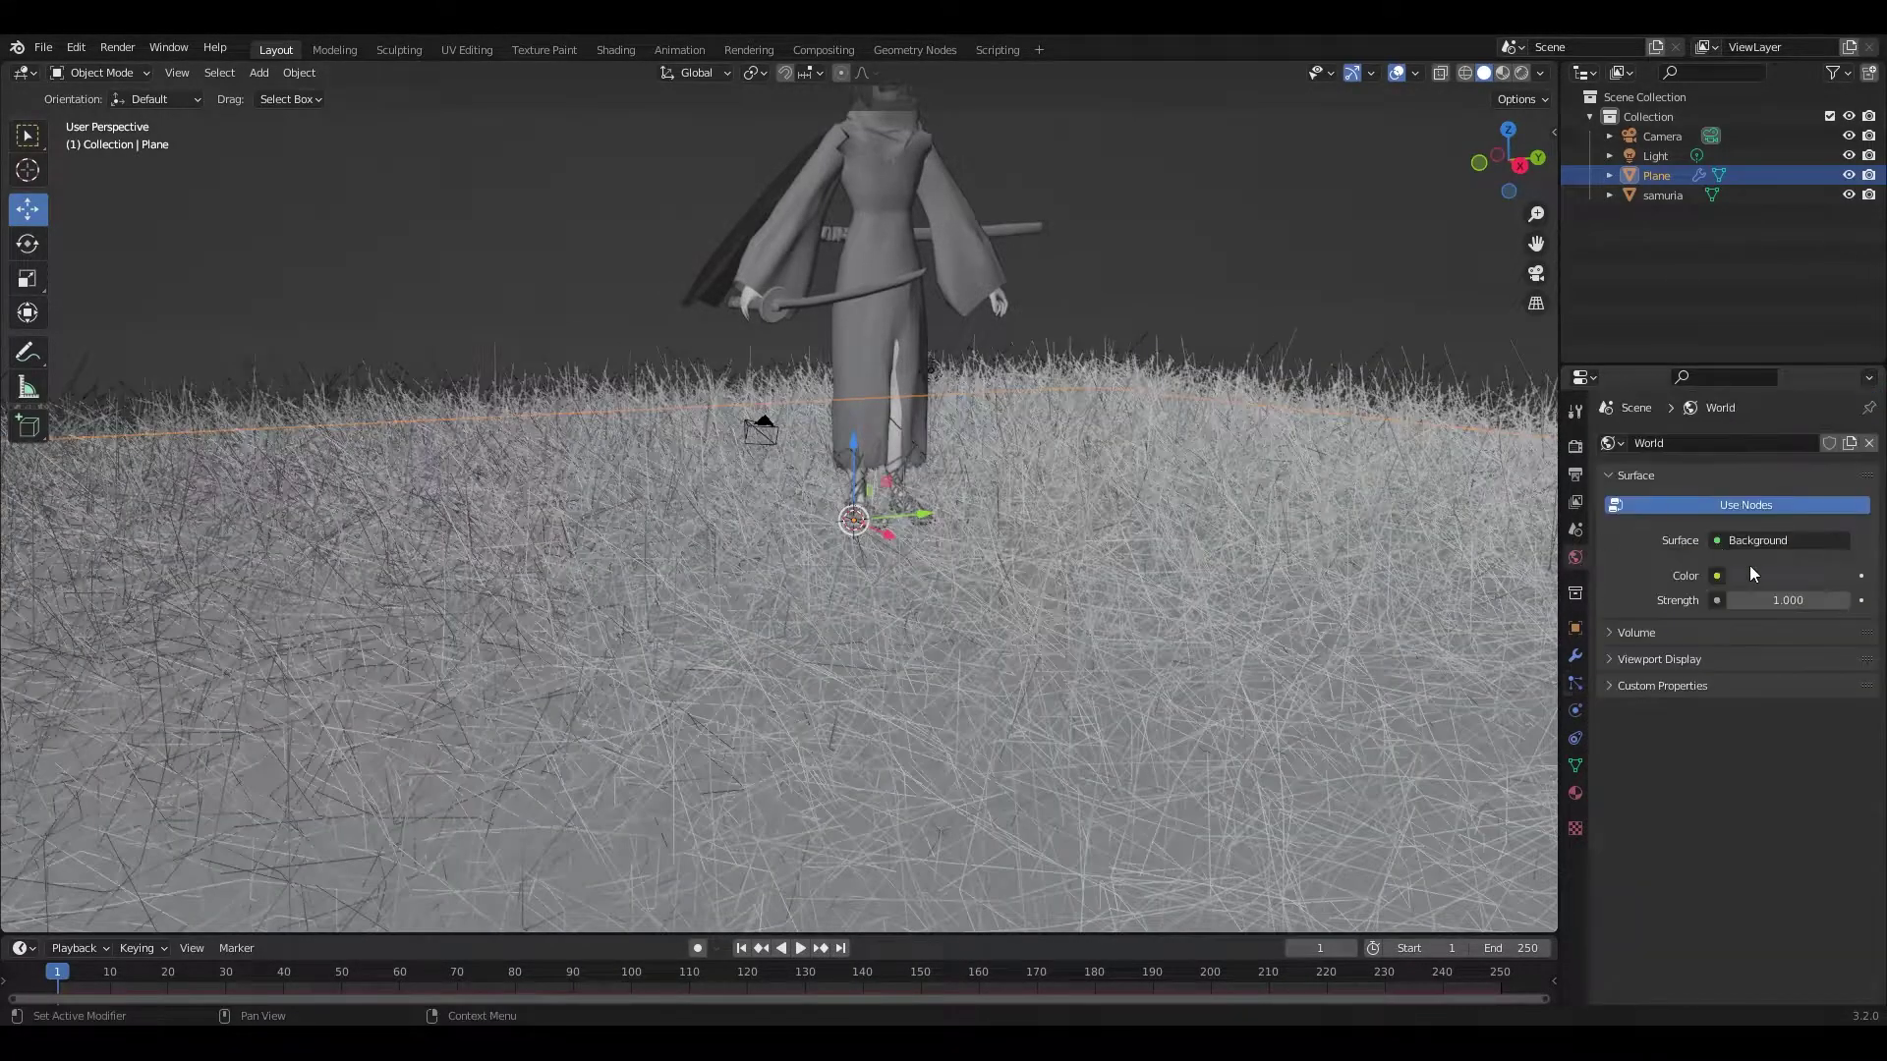
pyautogui.click(1575, 711)
pyautogui.click(1575, 557)
pyautogui.click(1575, 793)
pyautogui.click(1761, 527)
pyautogui.click(1788, 735)
pyautogui.click(1690, 492)
pyautogui.click(1521, 73)
# Step: Move the plane vertically and recolour the ground material pink
pyautogui.press('g')
pyautogui.press('z')
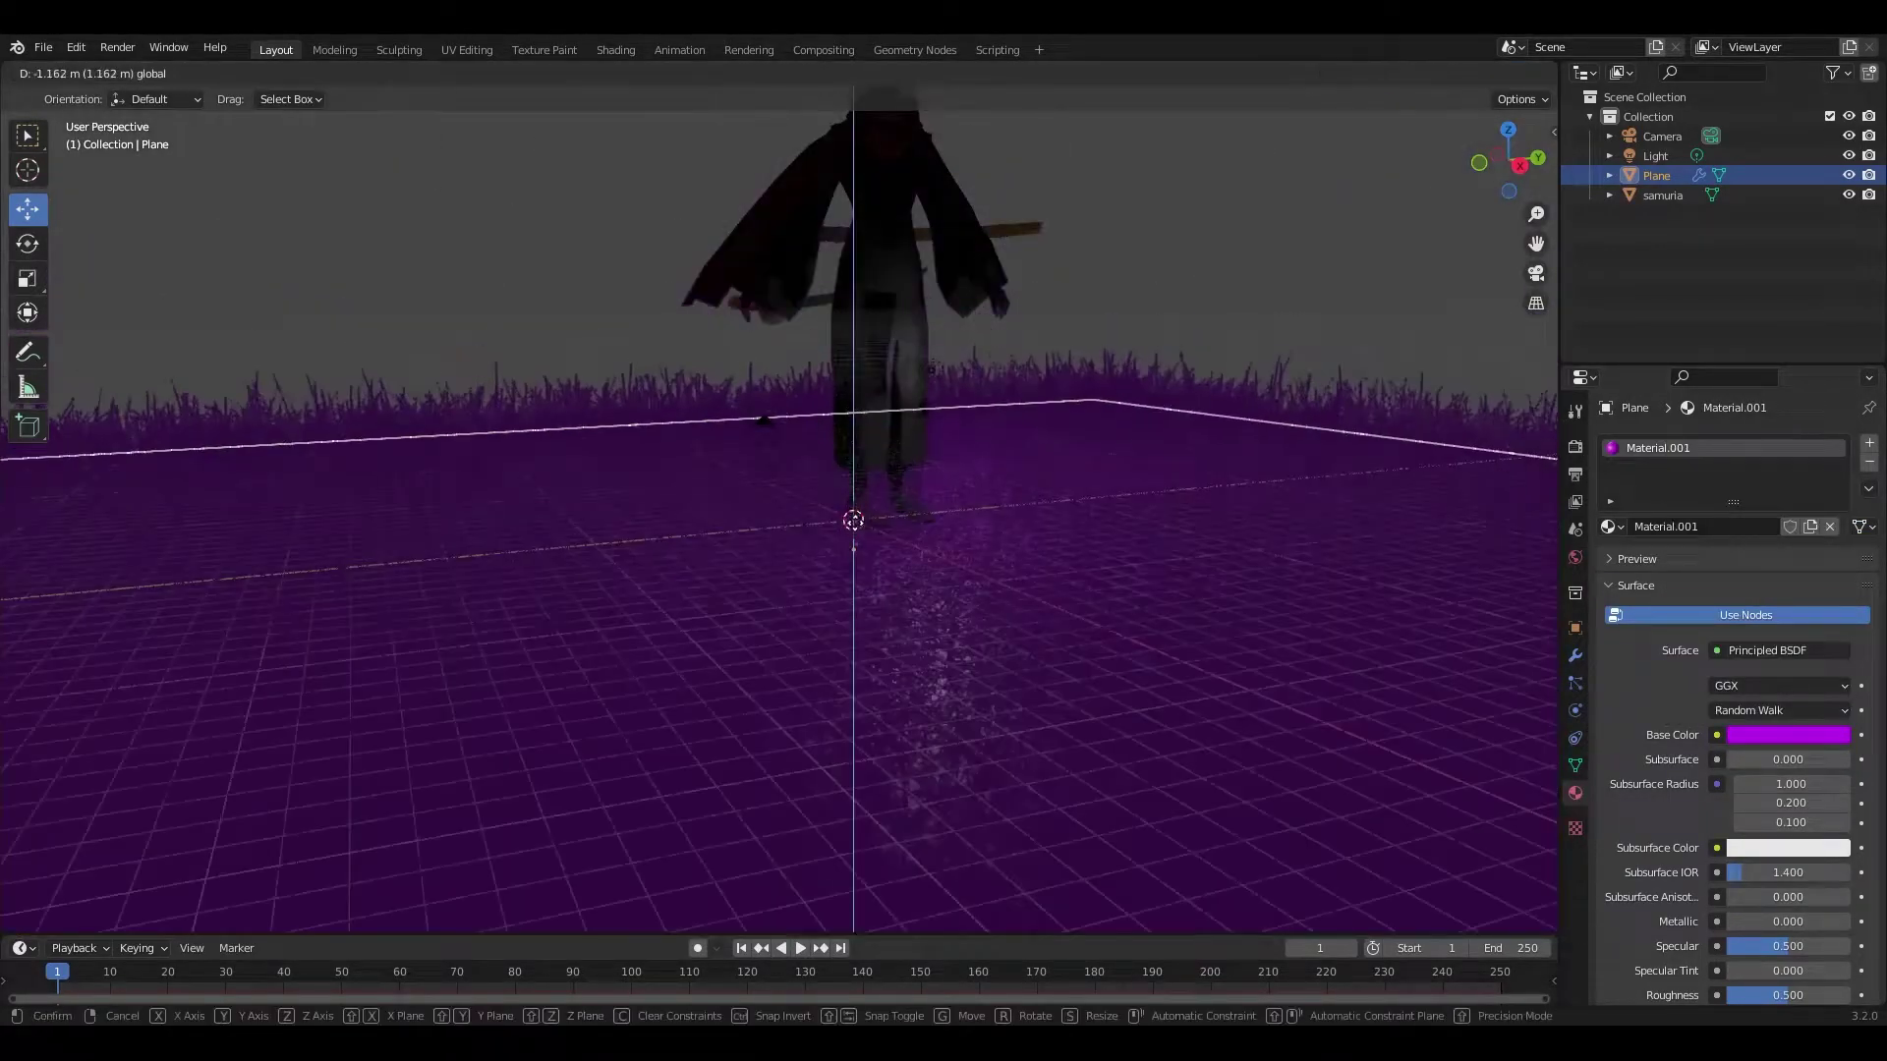
pyautogui.click(842, 469)
pyautogui.keyDown('shift'); pyautogui.moveTo(842, 469); pyautogui.dragTo(177, 393, button='middle'); pyautogui.keyUp('shift')
pyautogui.scroll(4, 637, 413)
pyautogui.scroll(4, 637, 413)
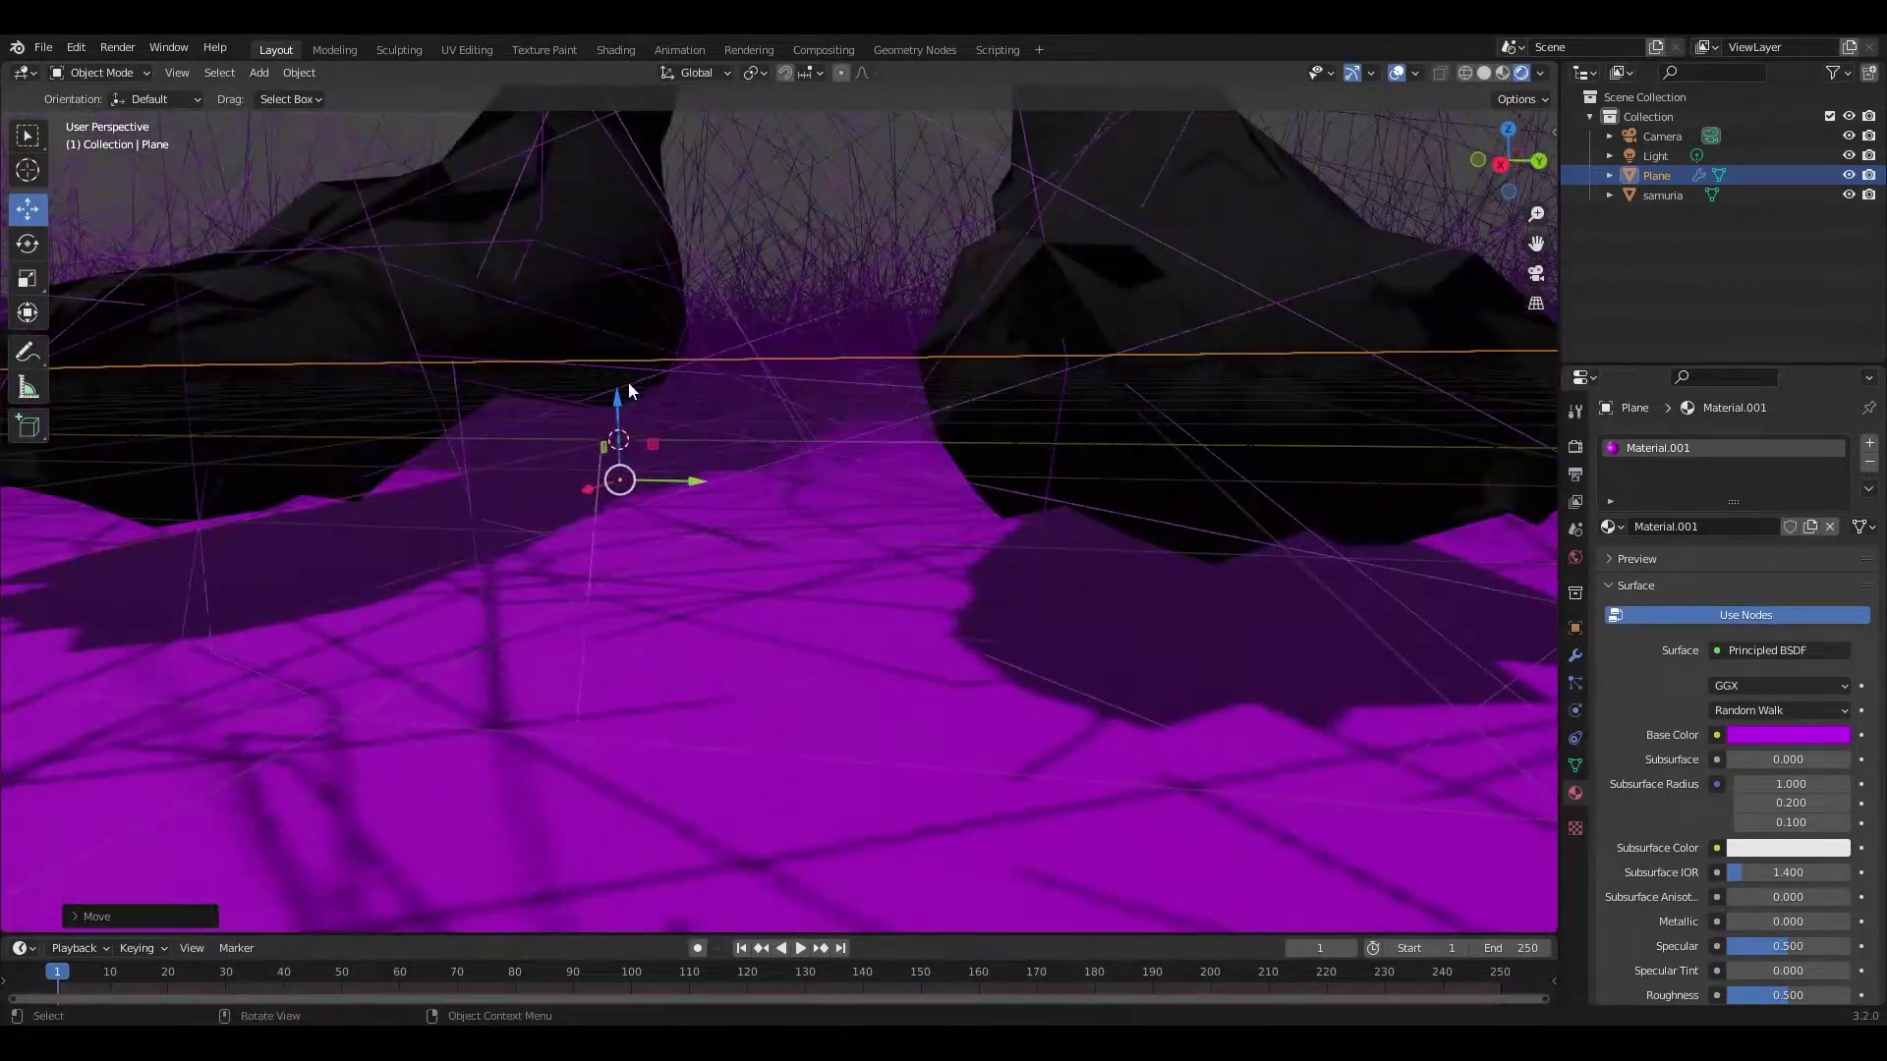
pyautogui.hotkey('shift', '`')
pyautogui.press('s')
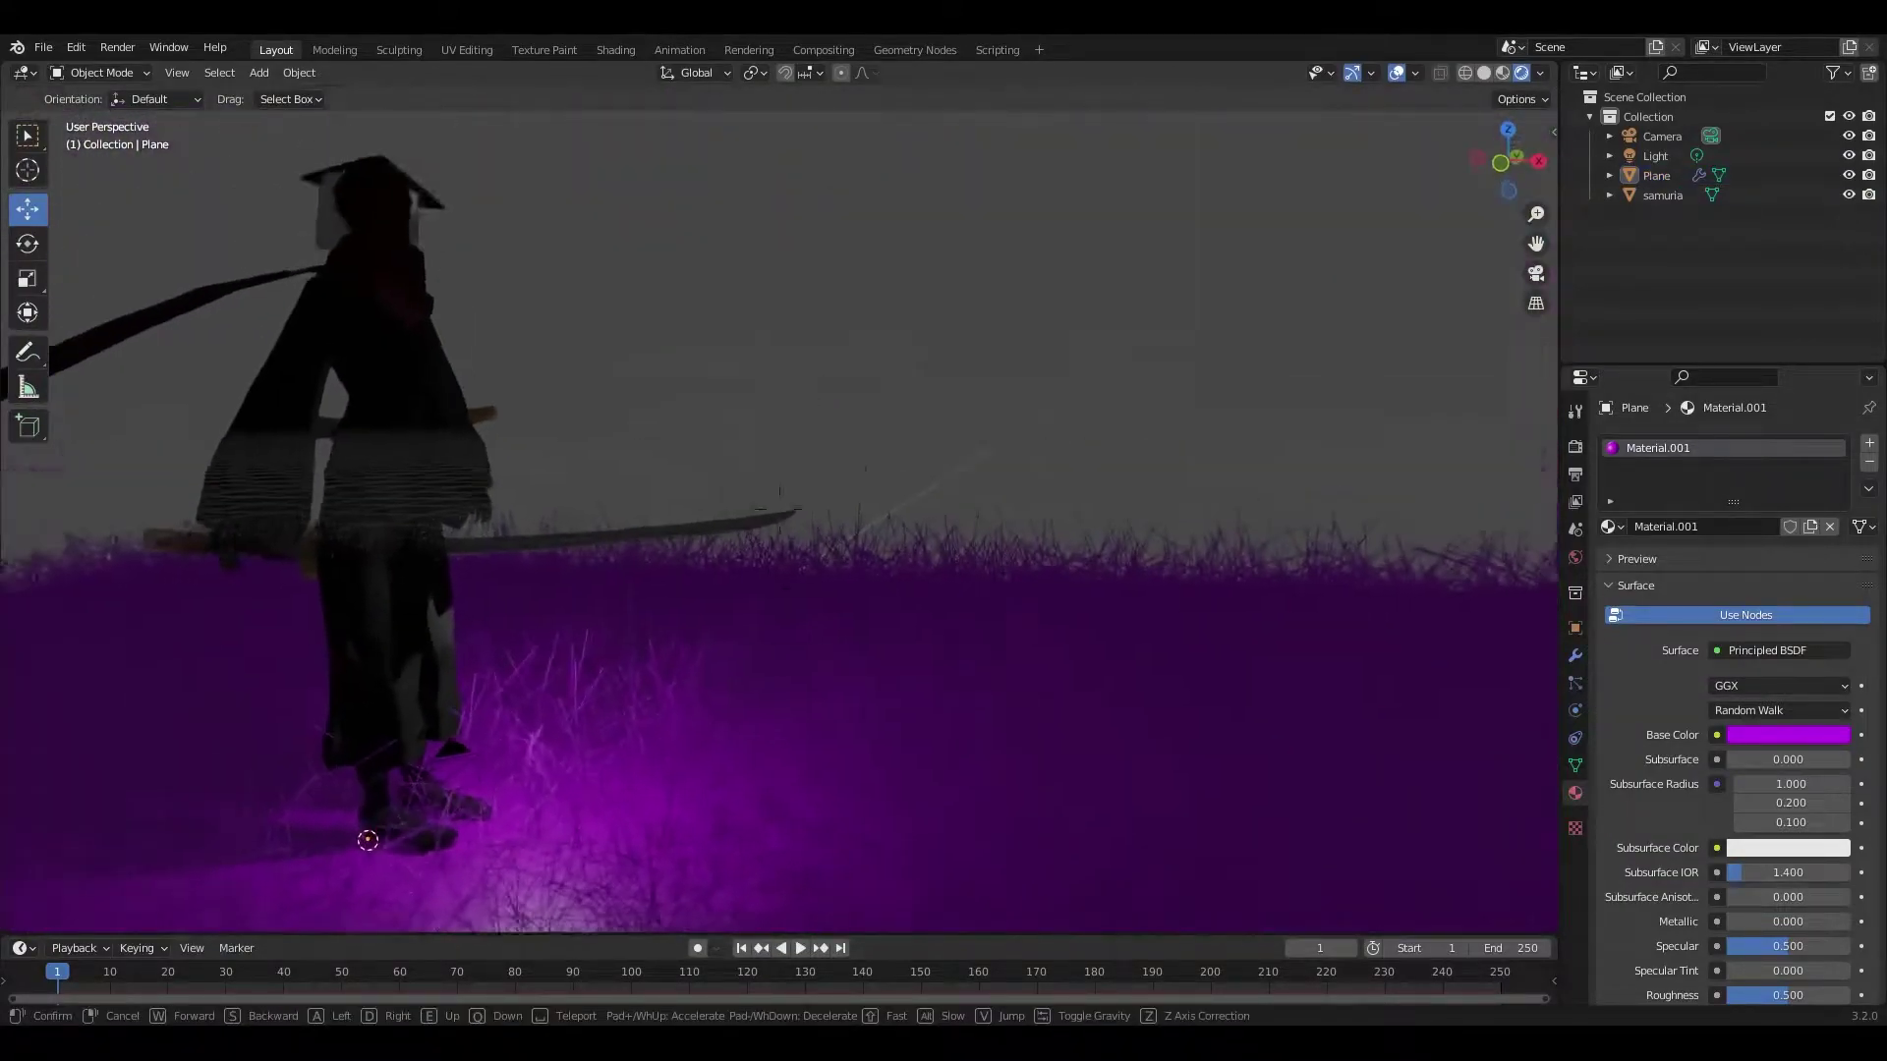
pyautogui.press('Return')
pyautogui.click(1789, 737)
pyautogui.click(1769, 546)
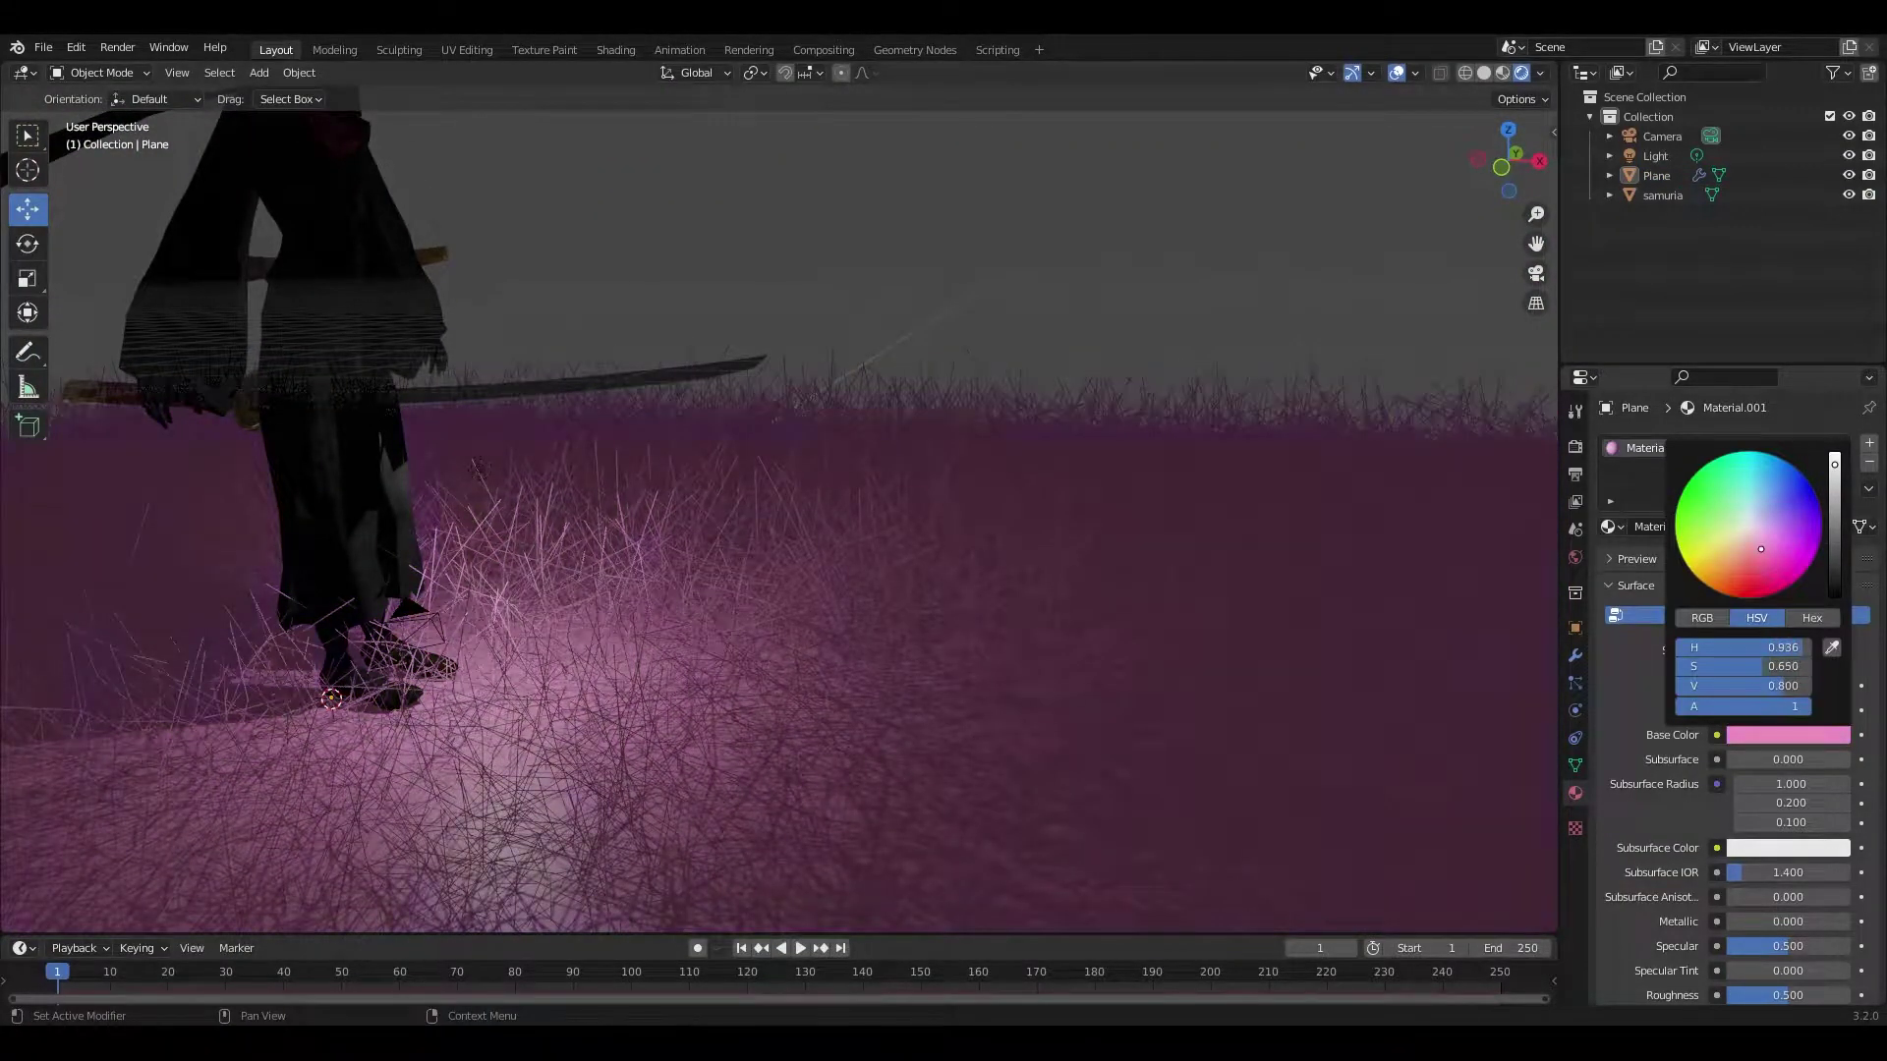
# Step: Set the hair particles to 80000 strands, 0.1 m length and Brownian force 2.5
pyautogui.click(1575, 683)
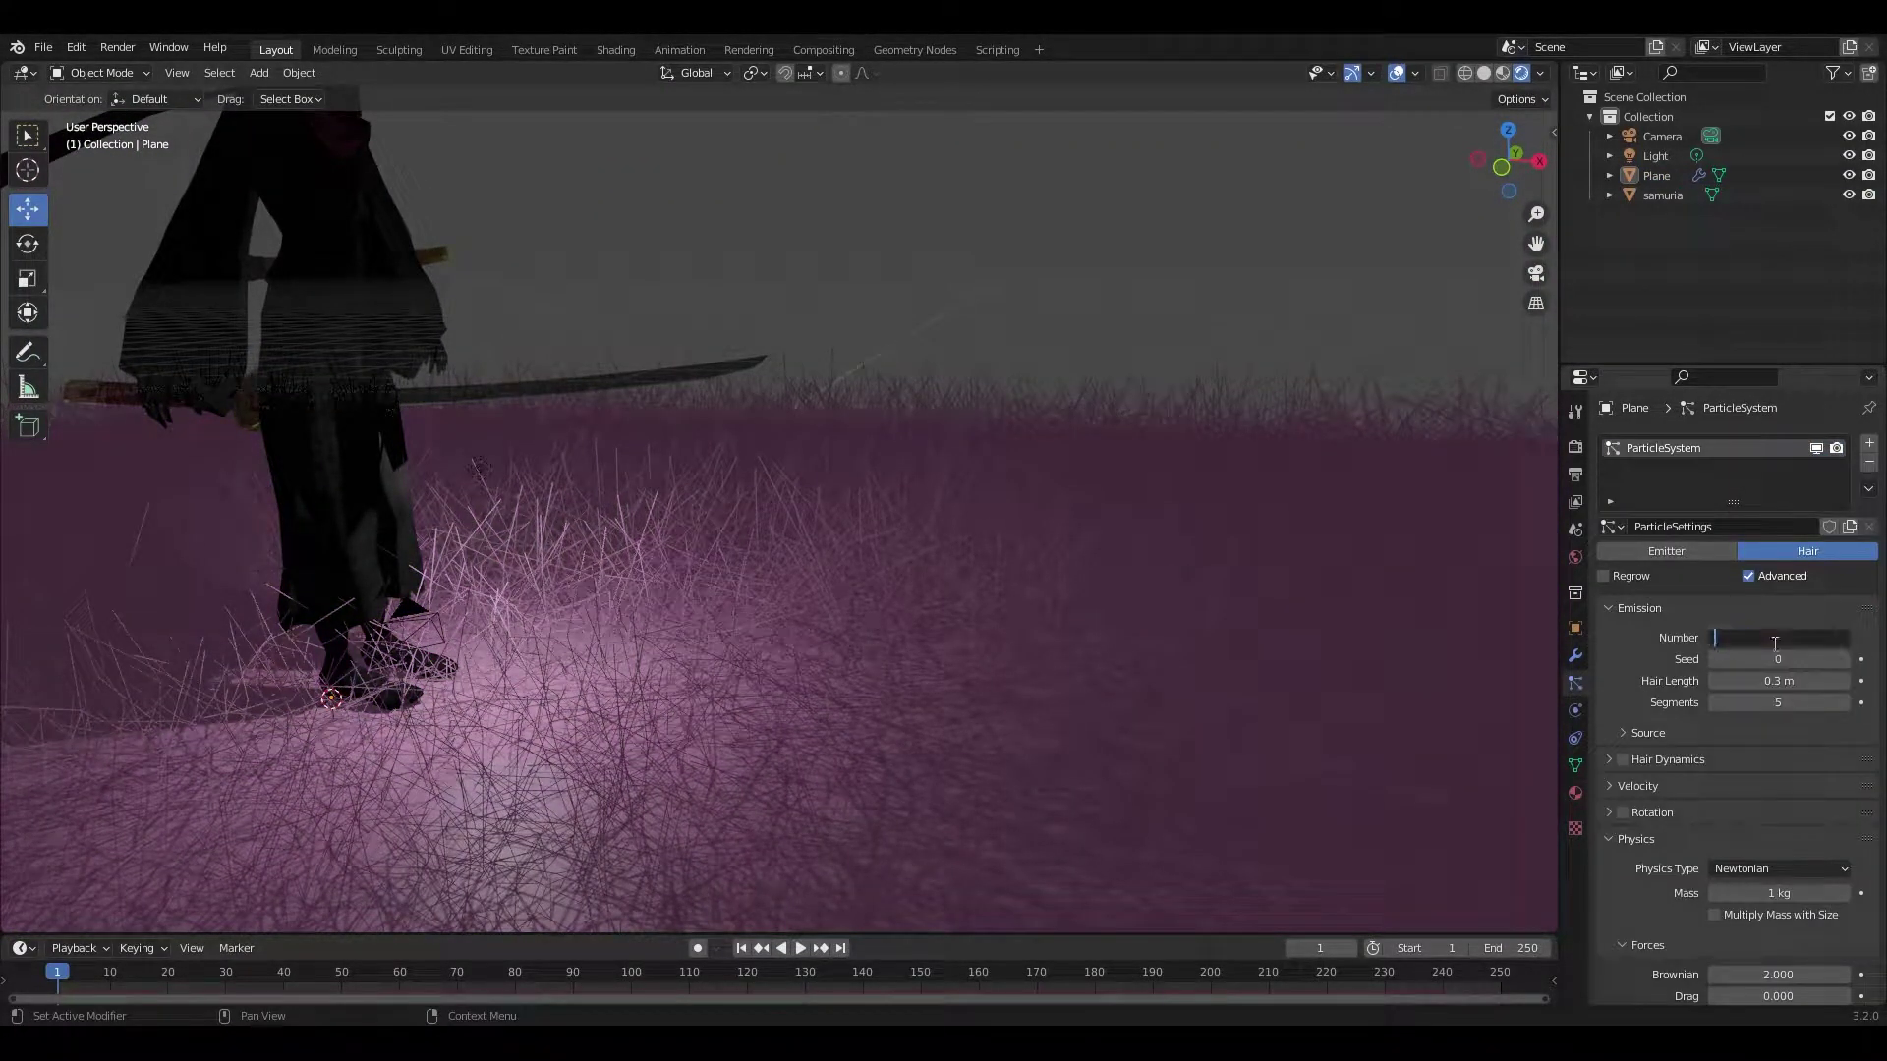
pyautogui.write('80000')
pyautogui.press('Return')
pyautogui.write('.2')
pyautogui.press('Return')
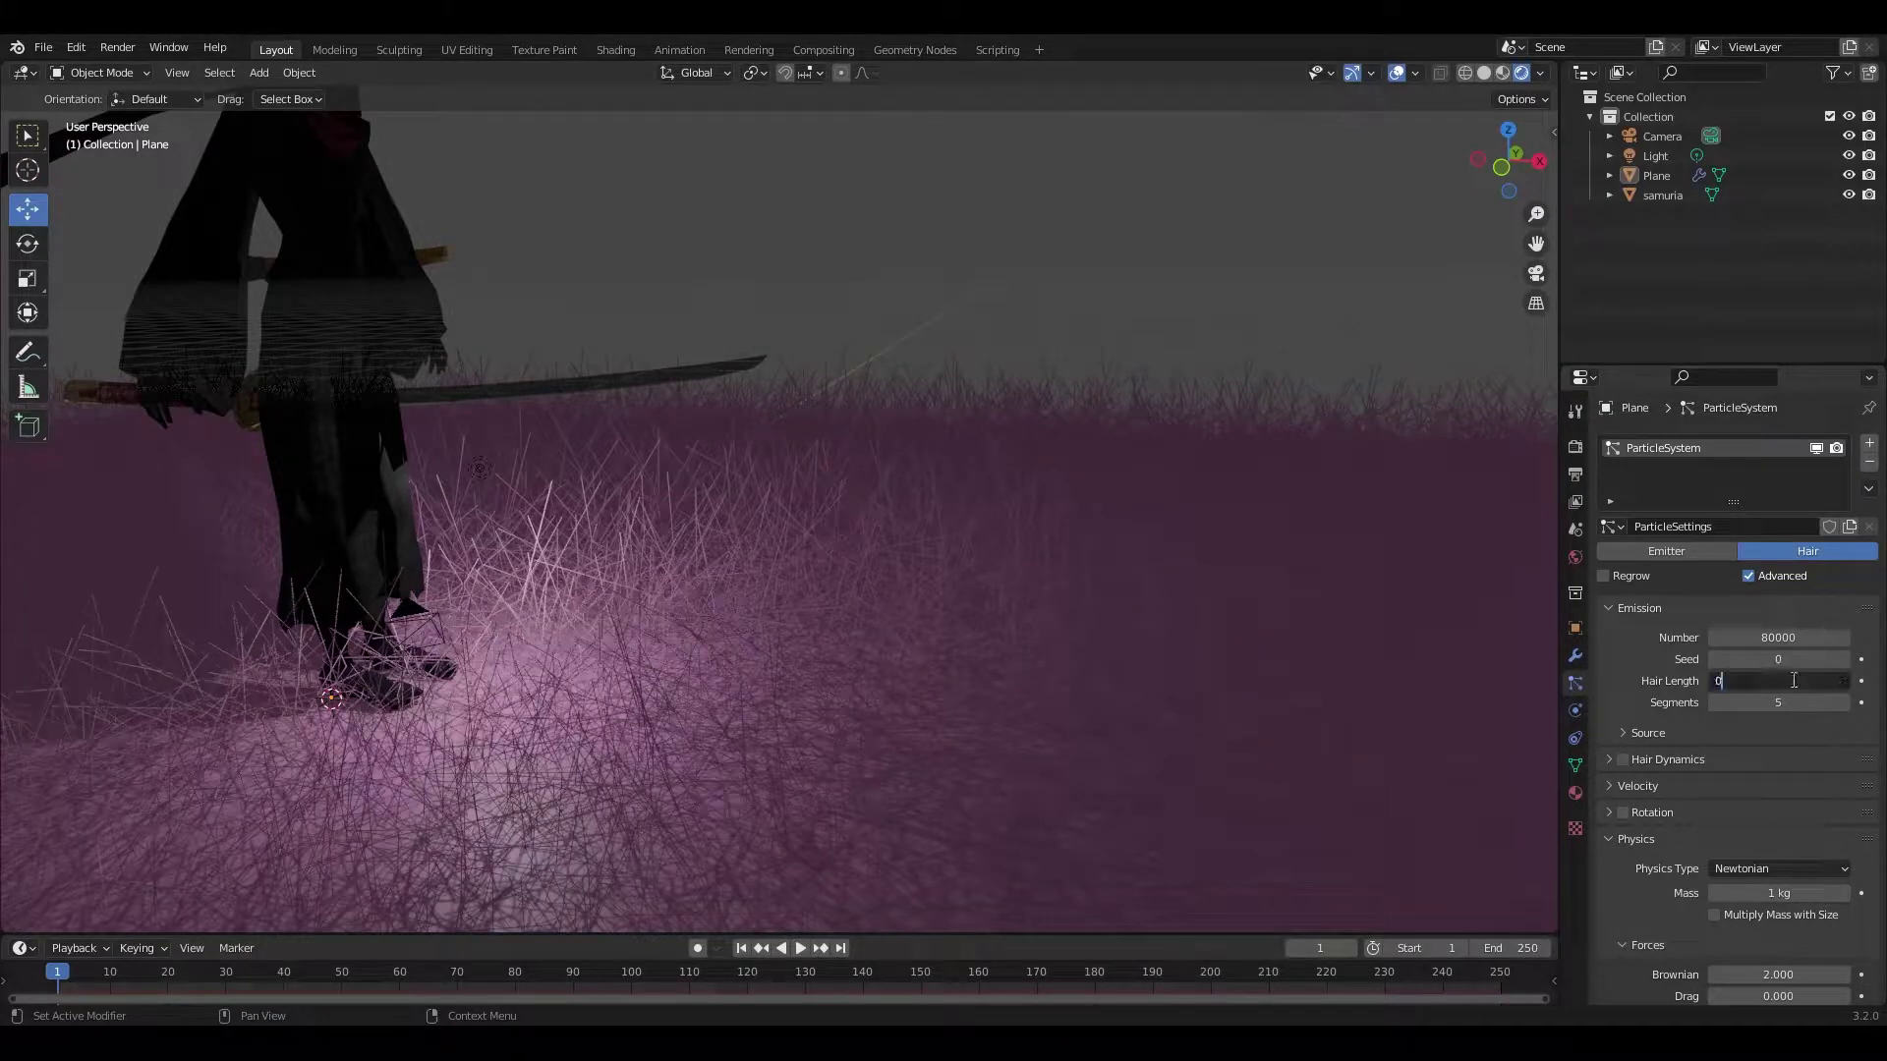
pyautogui.write('.1')
pyautogui.press('Return')
pyautogui.moveTo(1791, 974); pyautogui.dragTo(1768, 974)
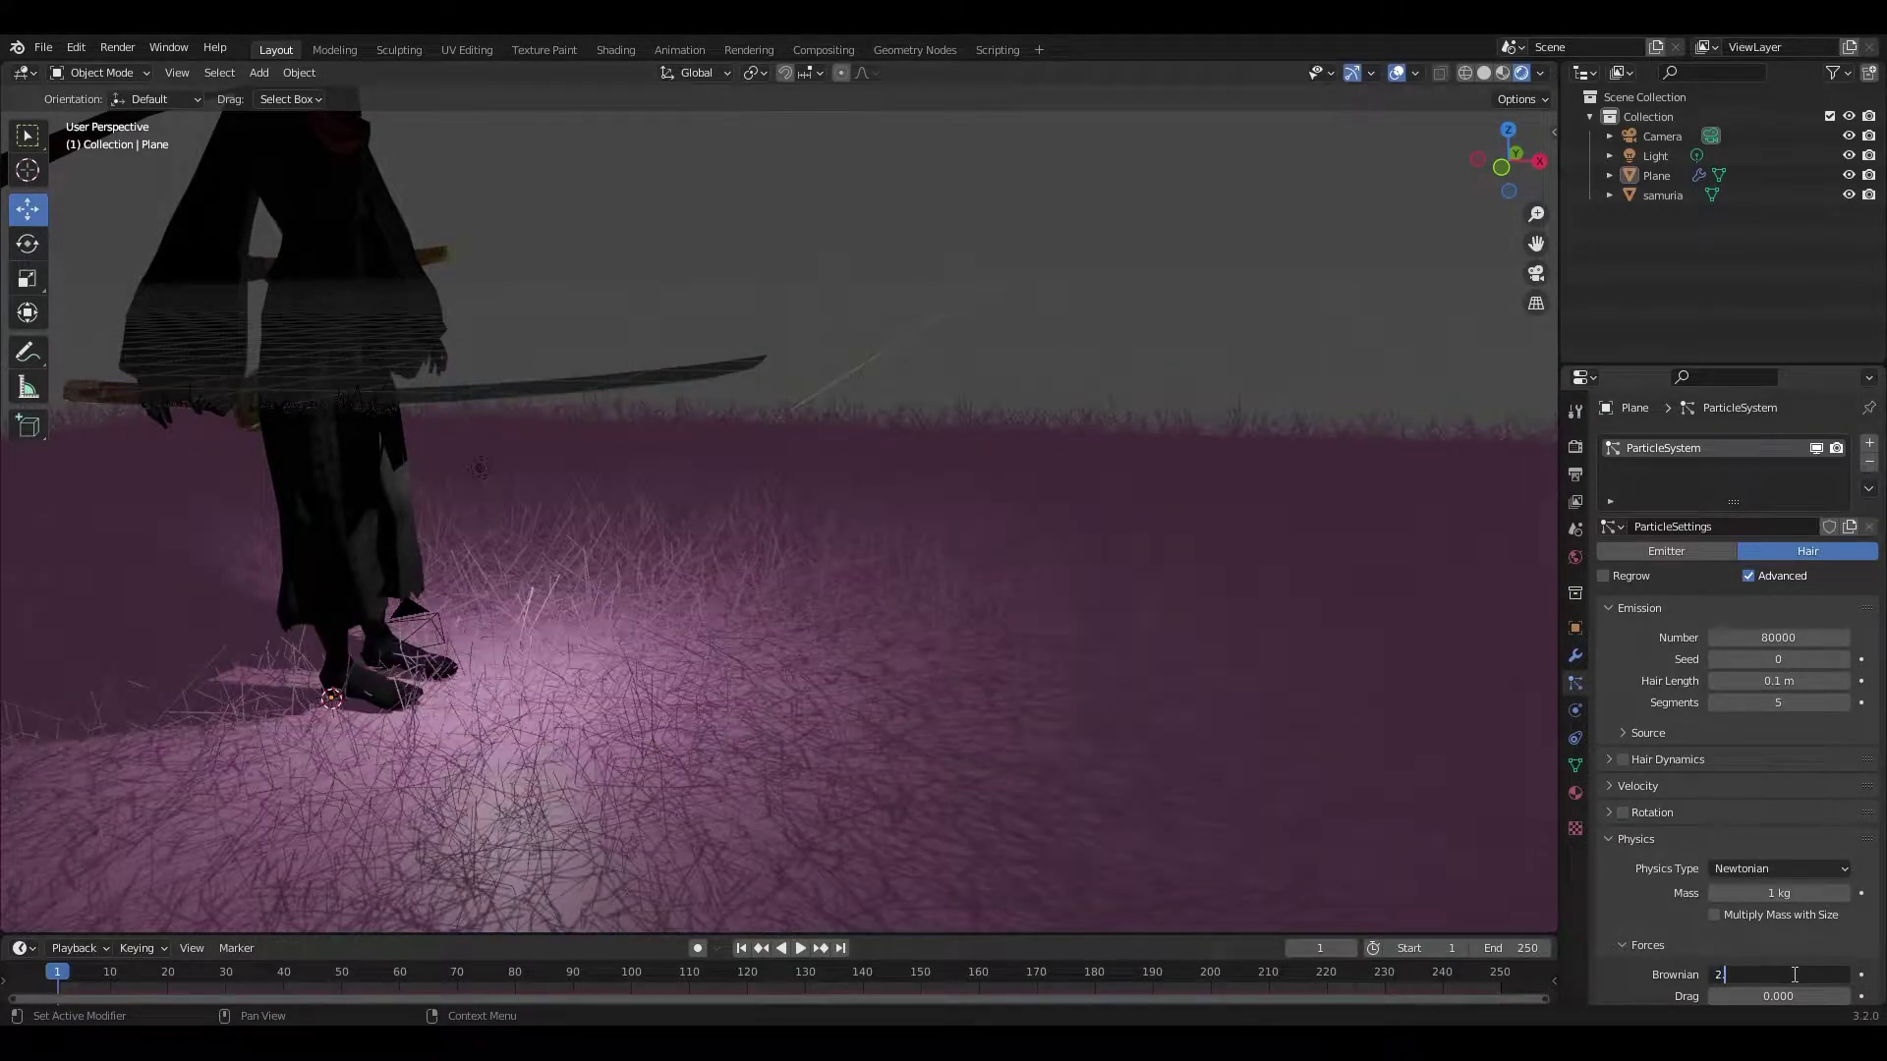
pyautogui.press('Return')
pyautogui.click(1794, 974)
pyautogui.press('Return')
# Step: Select the samurai and inspect its Helmeastern0011Mtl and other material slots
pyautogui.click(374, 310)
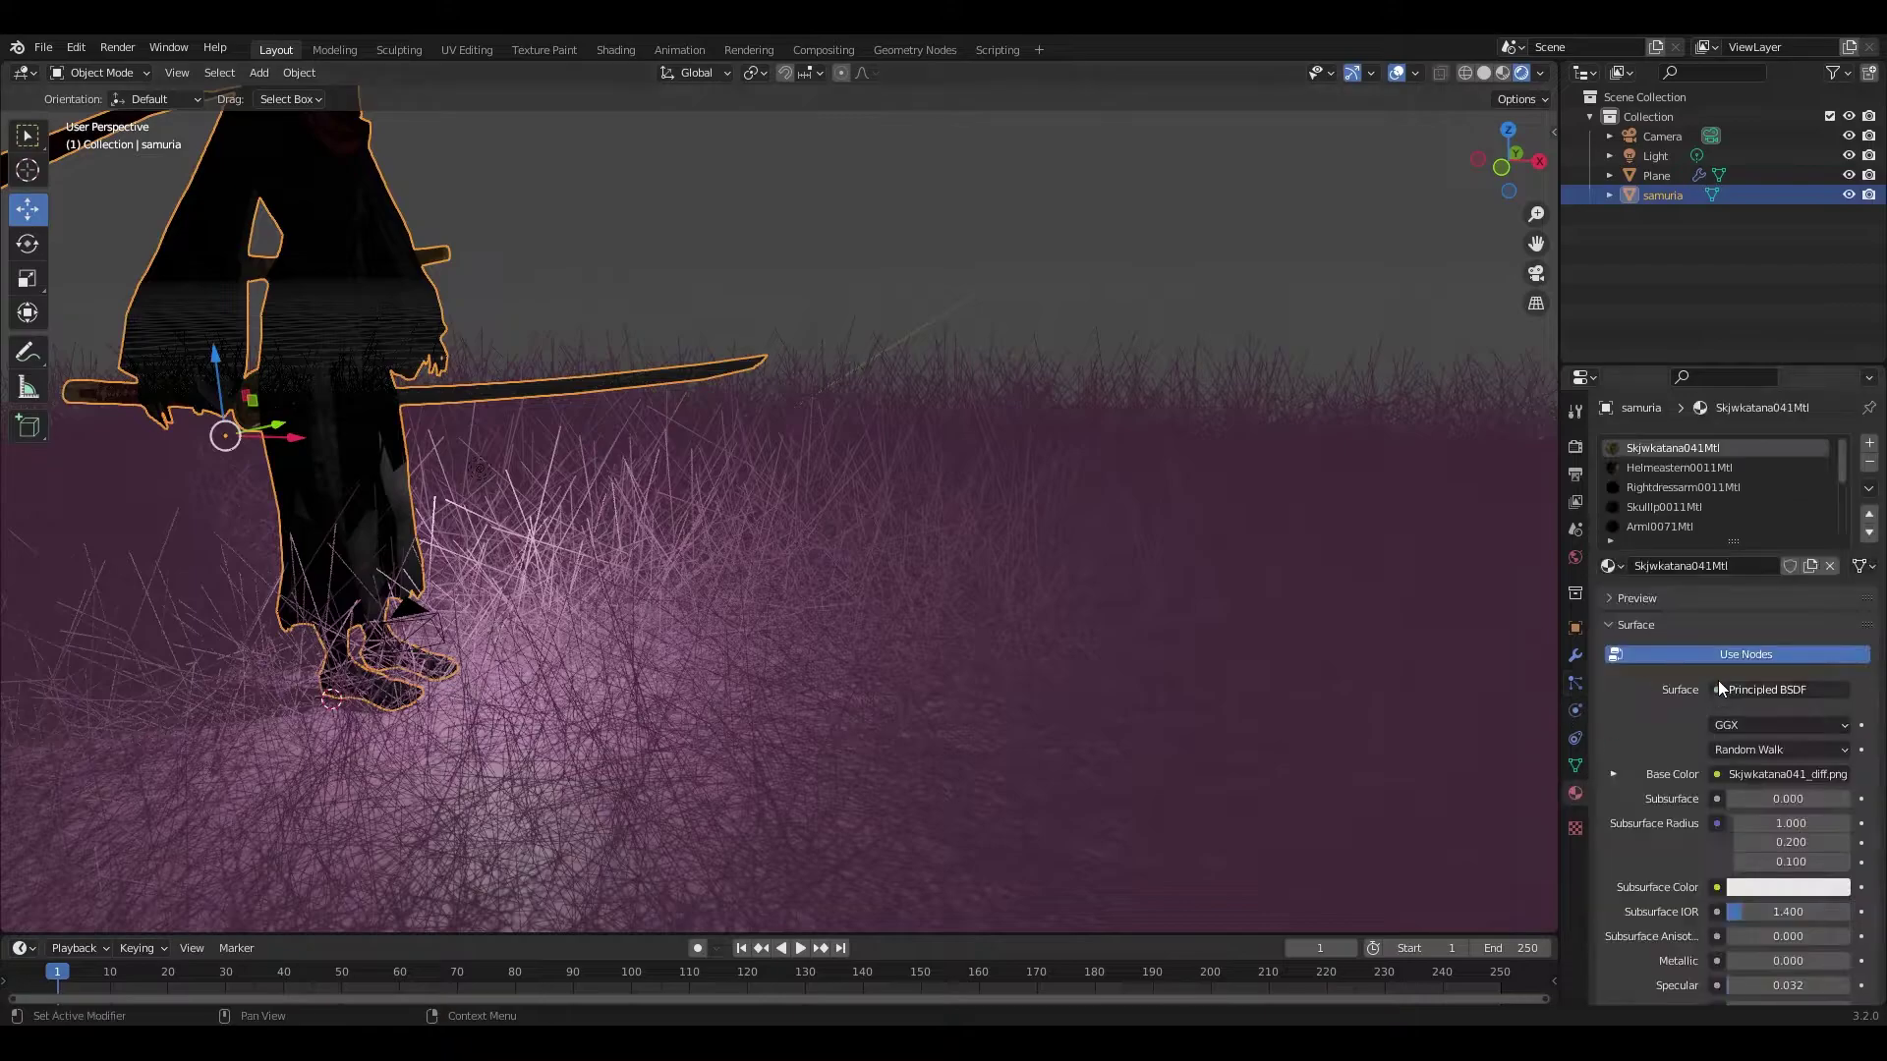
pyautogui.click(1778, 466)
pyautogui.scroll(-6, 1729, 590)
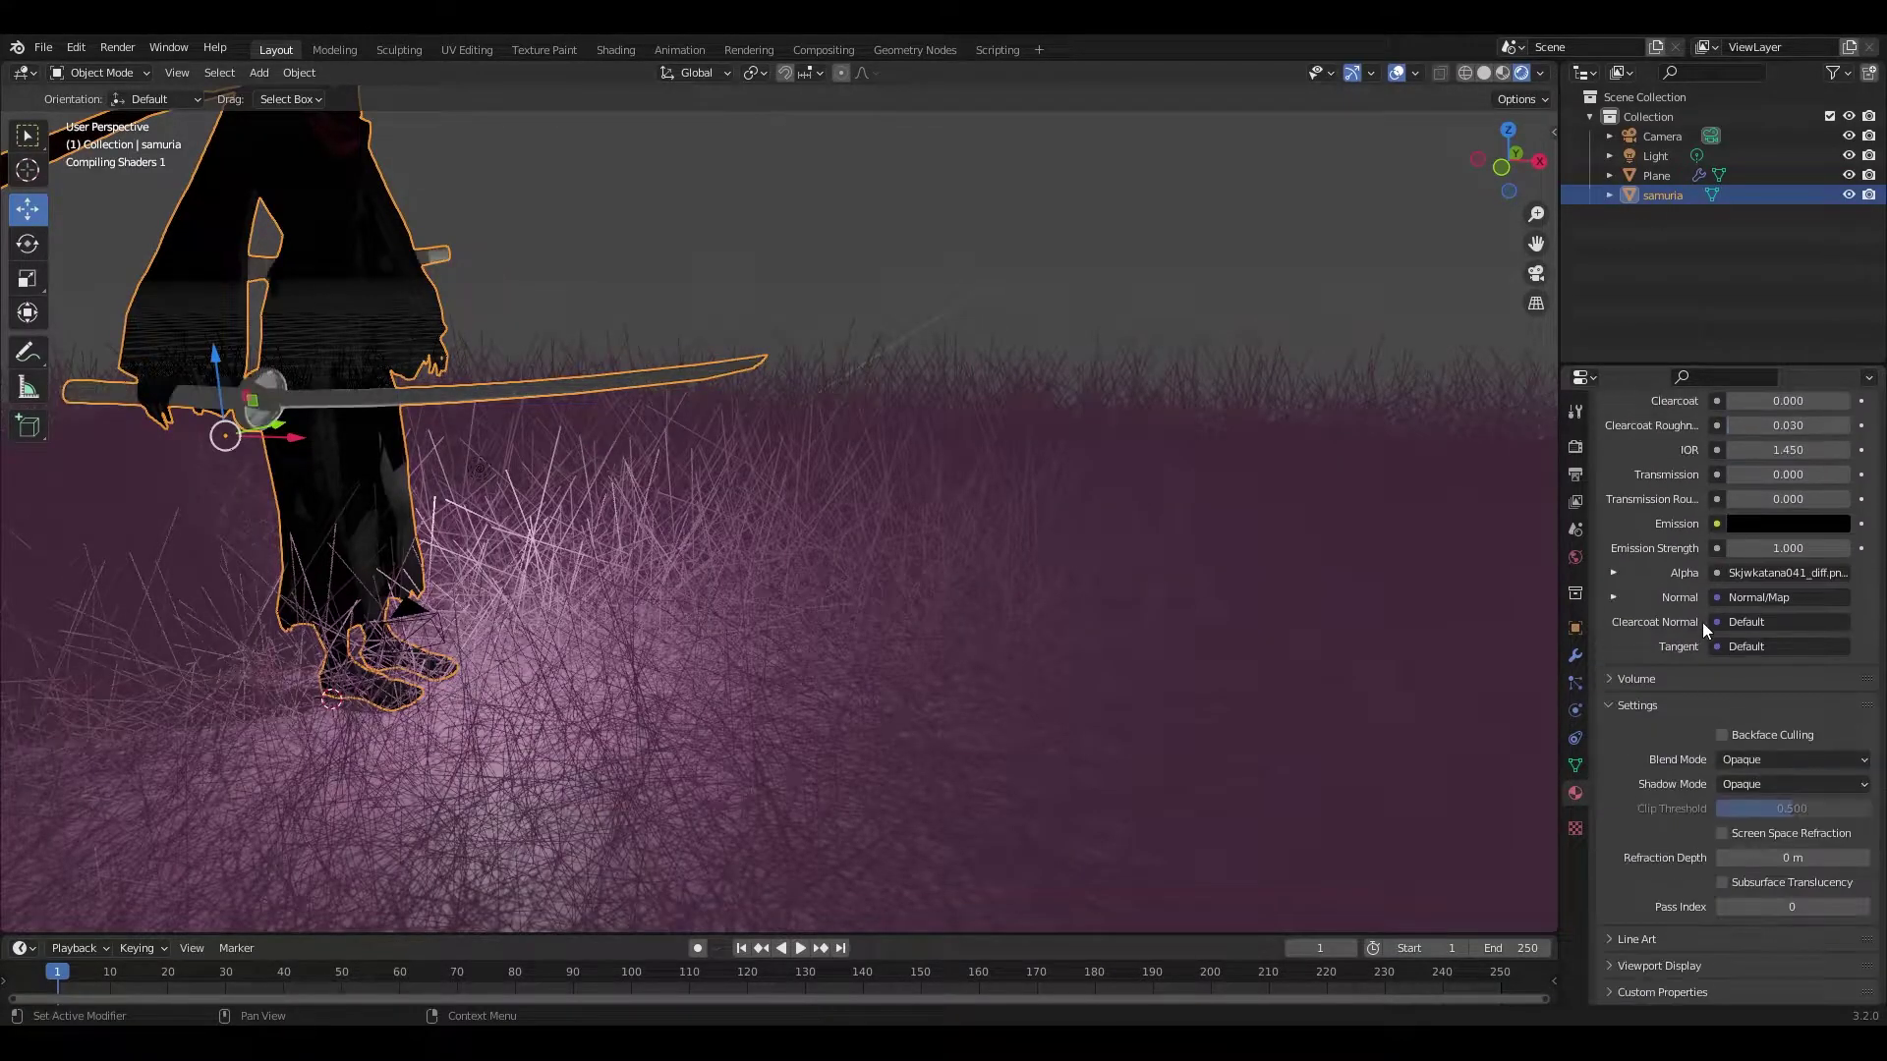
pyautogui.scroll(6, 1729, 687)
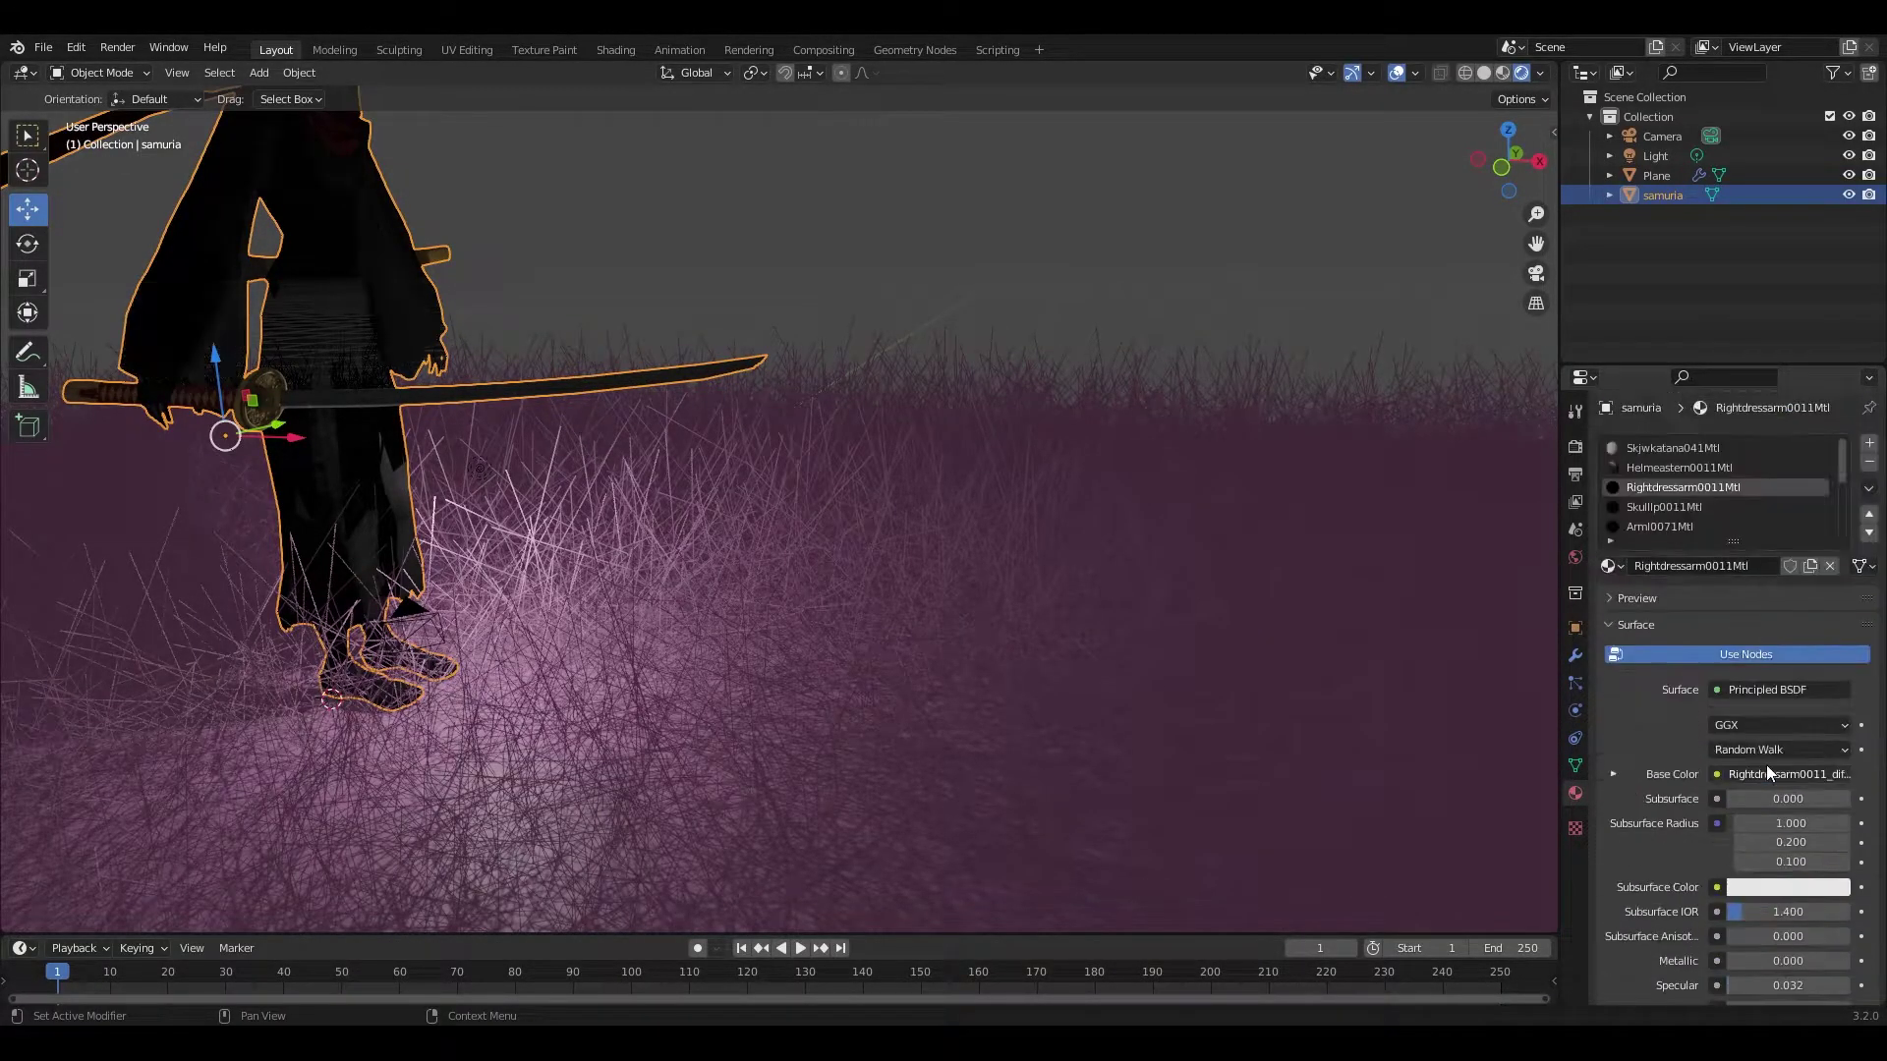
pyautogui.click(1698, 506)
pyautogui.scroll(-6, 1769, 836)
pyautogui.scroll(6, 1700, 687)
pyautogui.scroll(-2, 1684, 517)
pyautogui.click(1685, 511)
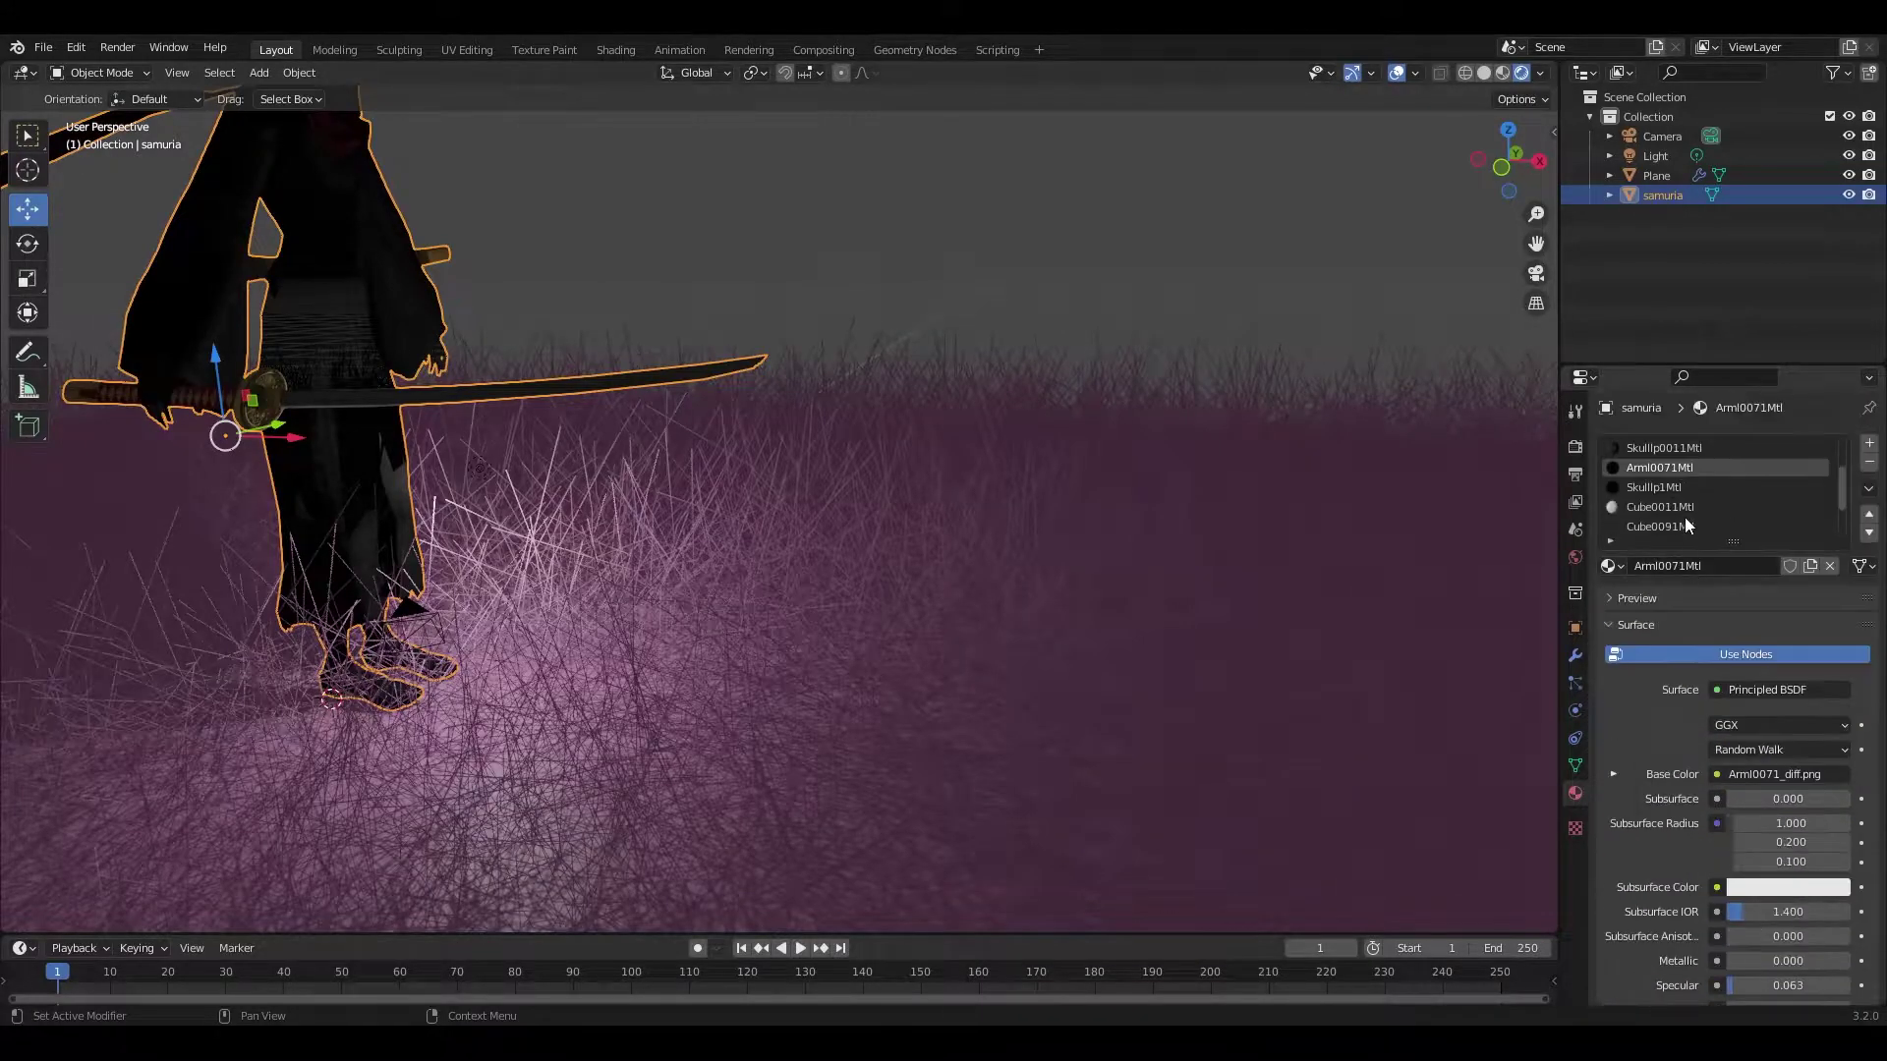
pyautogui.scroll(-6, 1761, 782)
pyautogui.scroll(6, 1720, 639)
pyautogui.scroll(-2, 1708, 449)
# Step: Inspect further samurai materials, ending on the Skjwscarftail1Mtl scarf material
pyautogui.click(1708, 468)
pyautogui.scroll(-6, 1704, 686)
pyautogui.scroll(6, 1722, 590)
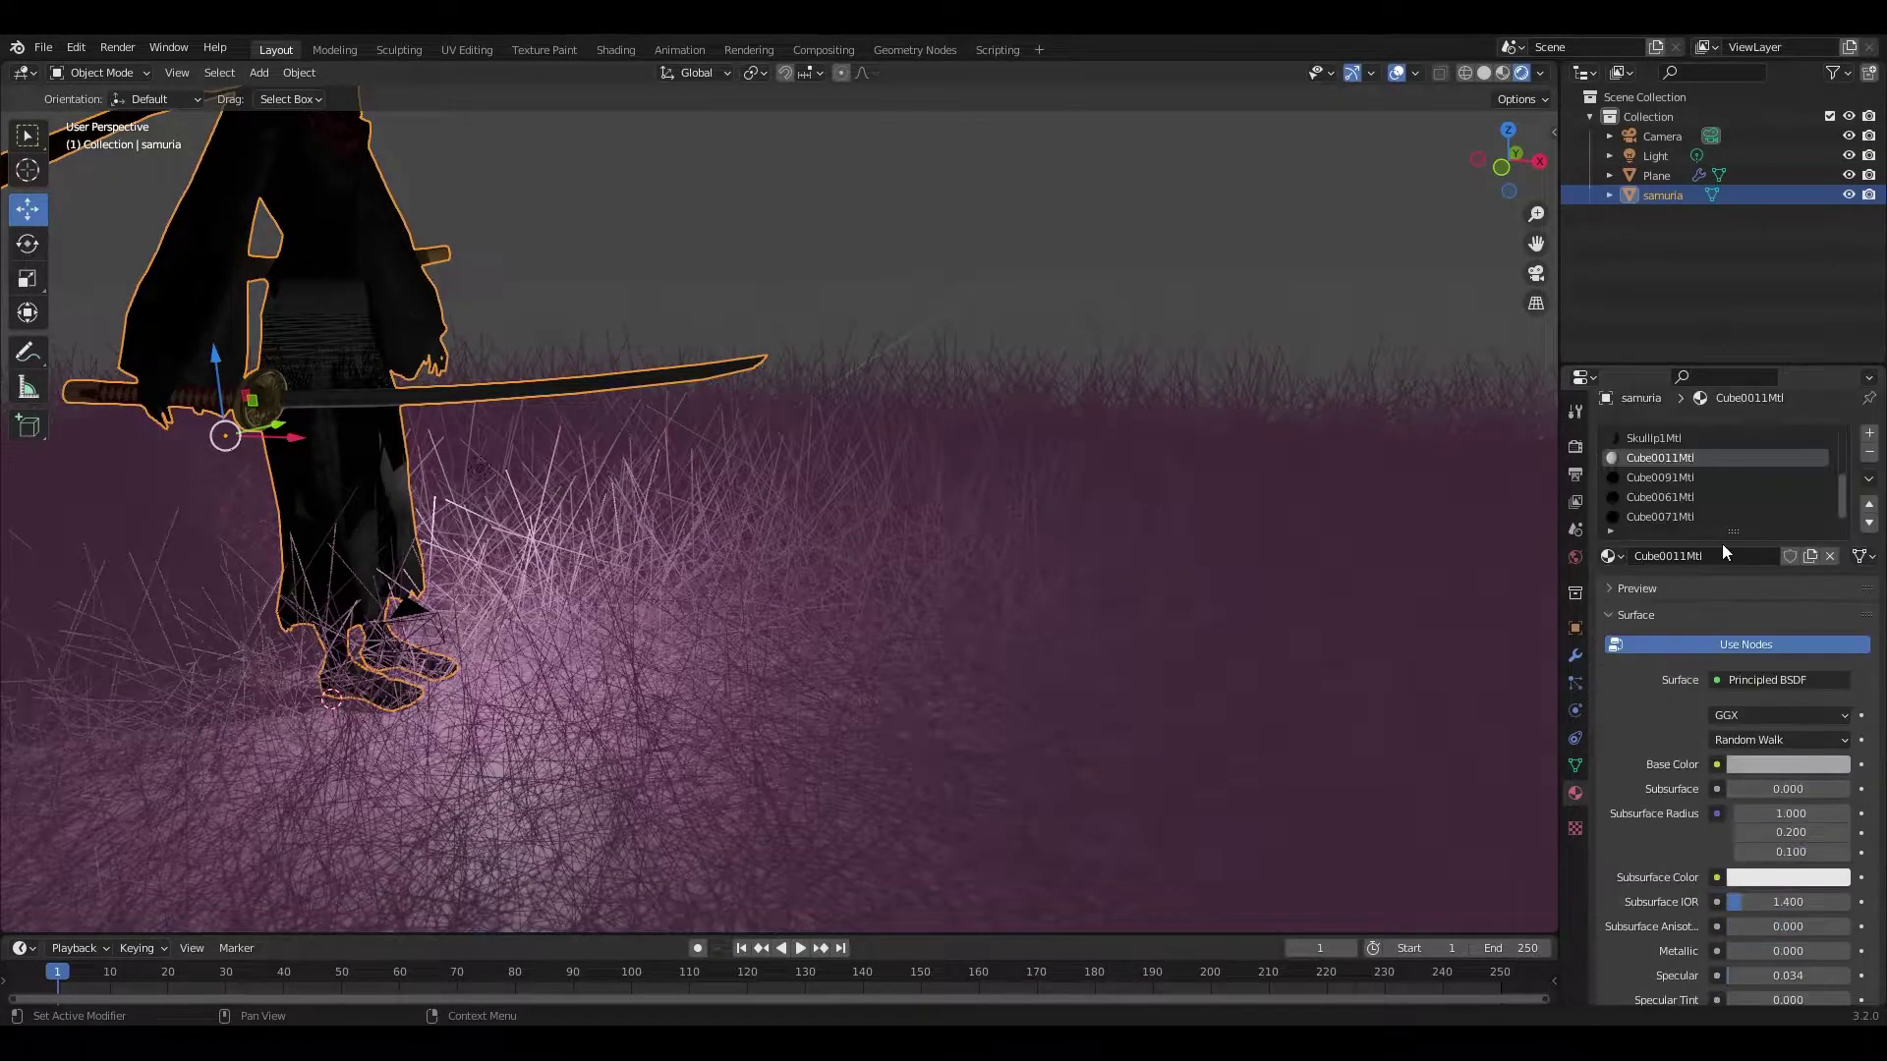
pyautogui.scroll(-6, 1691, 639)
pyautogui.scroll(6, 1670, 639)
pyautogui.click(1637, 507)
pyautogui.scroll(-6, 1767, 745)
pyautogui.scroll(6, 1671, 589)
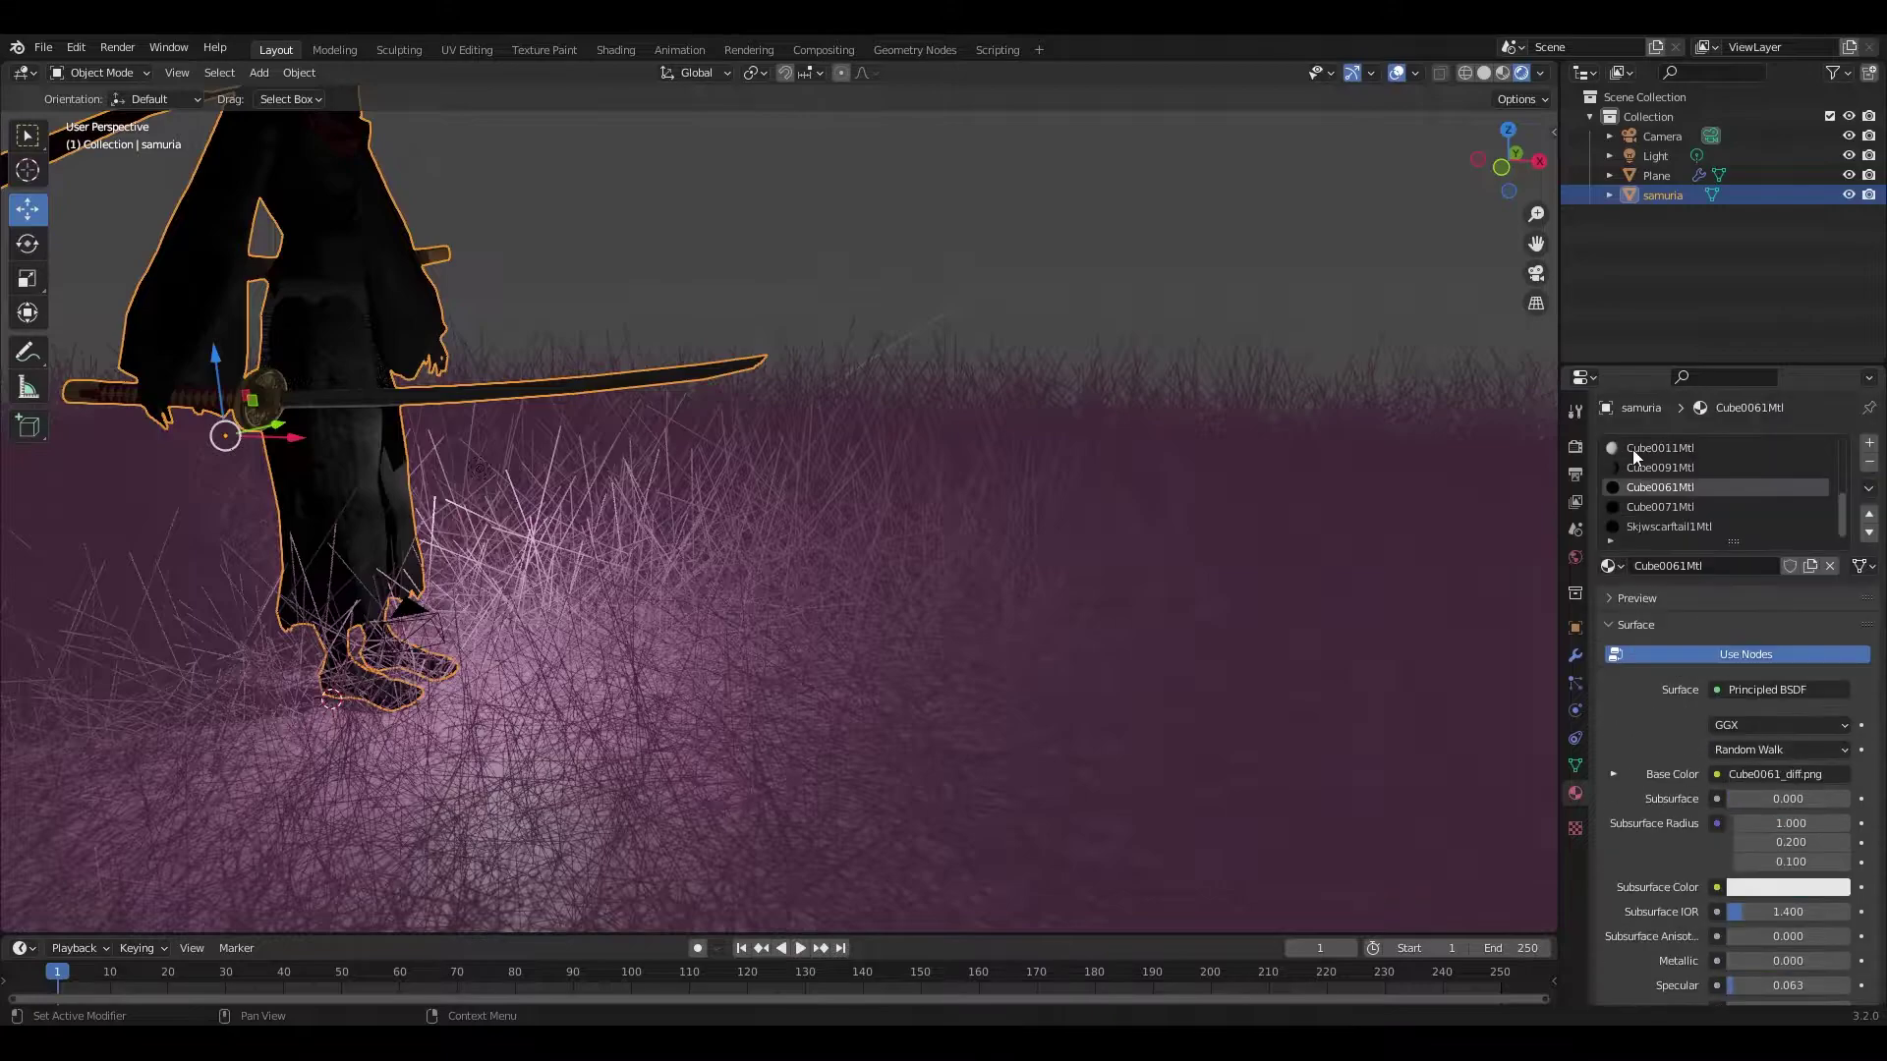
pyautogui.scroll(-6, 1777, 968)
pyautogui.scroll(6, 1678, 590)
pyautogui.click(1677, 527)
pyautogui.scroll(-6, 1755, 875)
pyautogui.scroll(6, 1755, 874)
# Step: Select the point light and move it to the left of the samurai
pyautogui.click(873, 307)
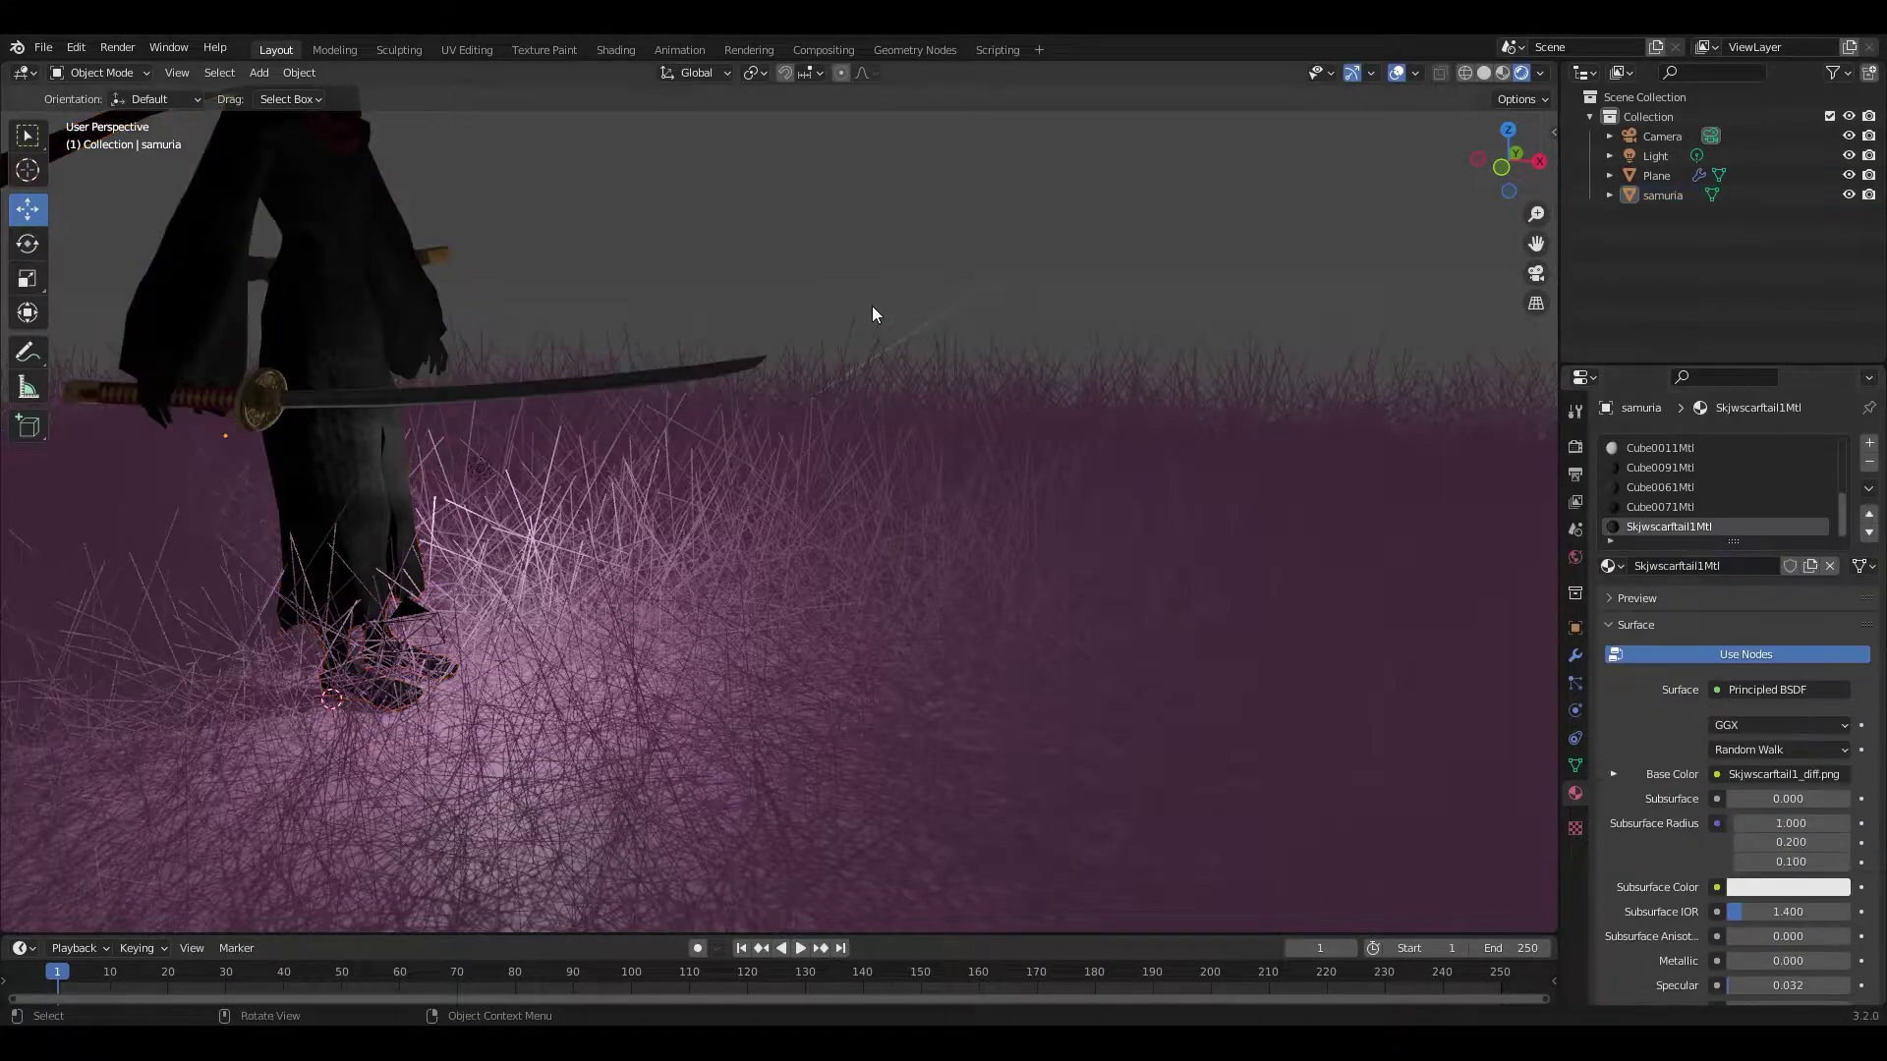
pyautogui.hotkey('shift', '`')
pyautogui.click(788, 873)
pyautogui.click(870, 295)
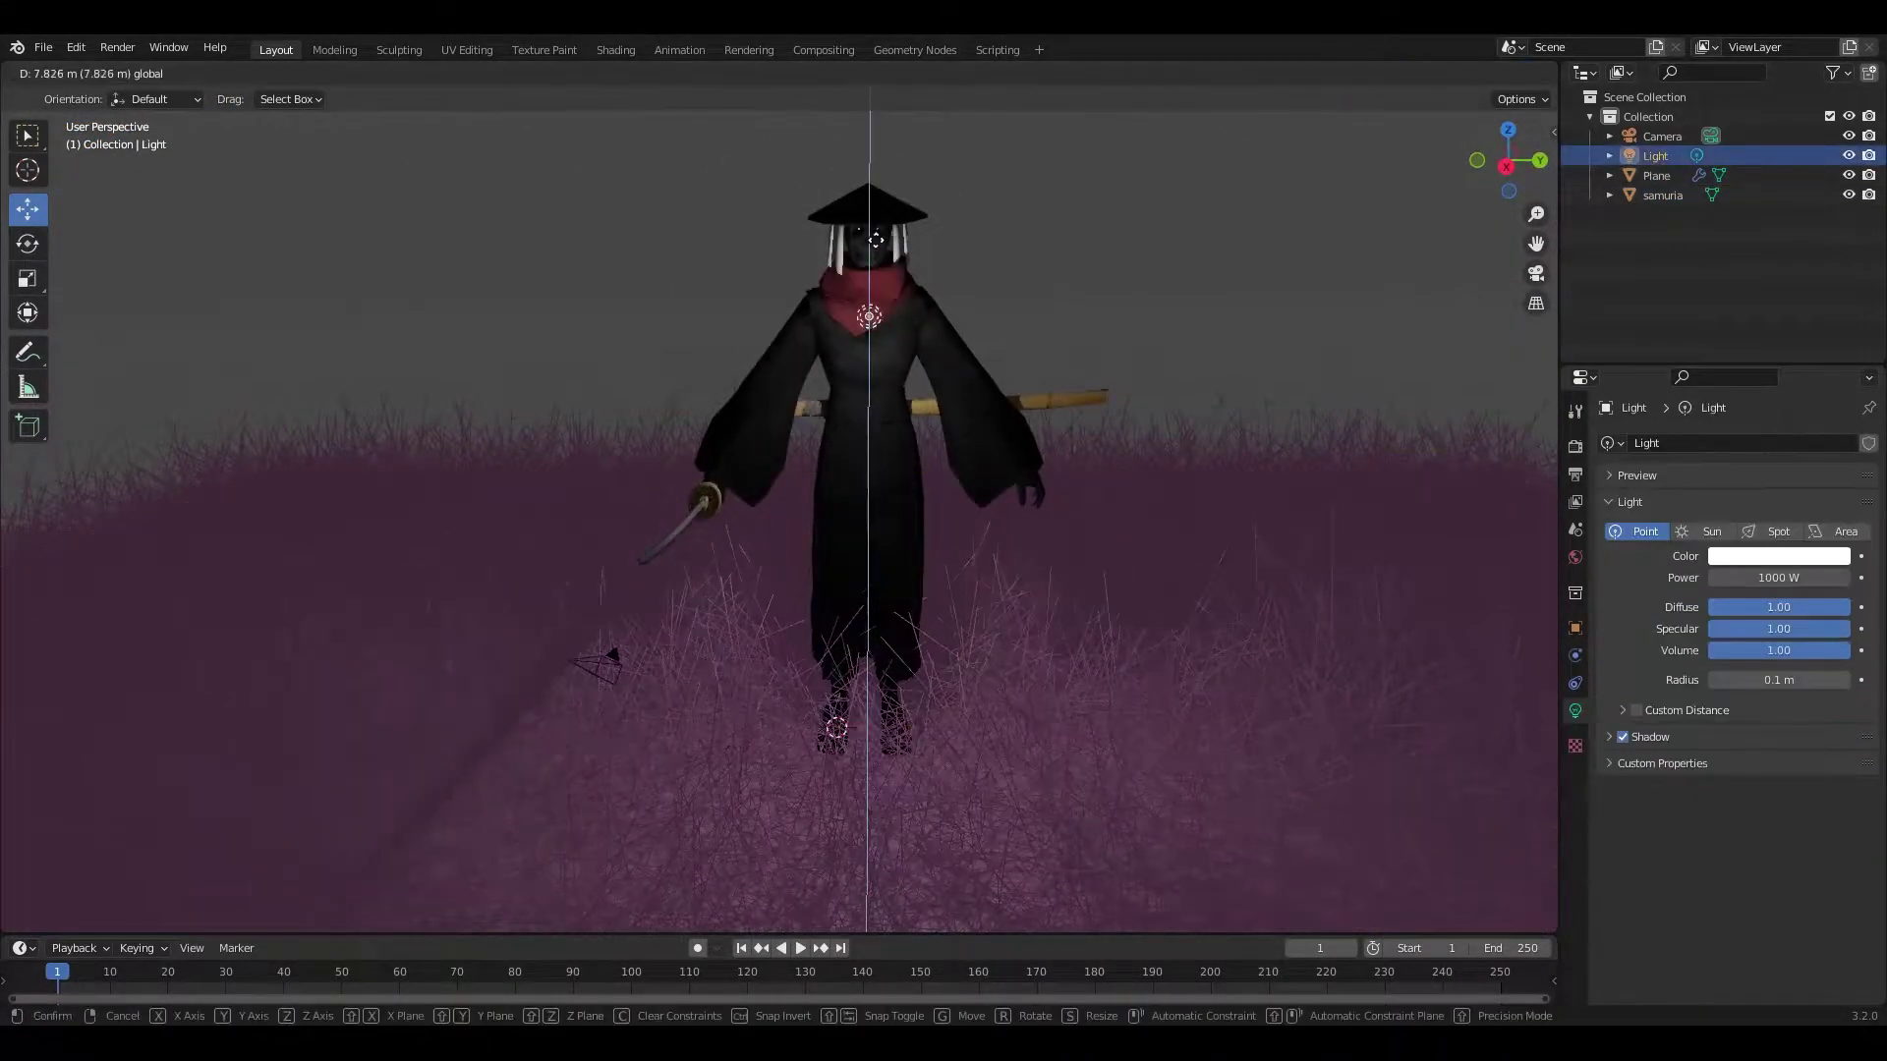
pyautogui.moveTo(870, 295); pyautogui.dragTo(877, 324)
pyautogui.moveTo(876, 324); pyautogui.dragTo(1078, 444, button='middle')
pyautogui.moveTo(1078, 445); pyautogui.dragTo(792, 457)
# Step: Set the point light's power to 11111 W
pyautogui.doubleClick(1752, 576)
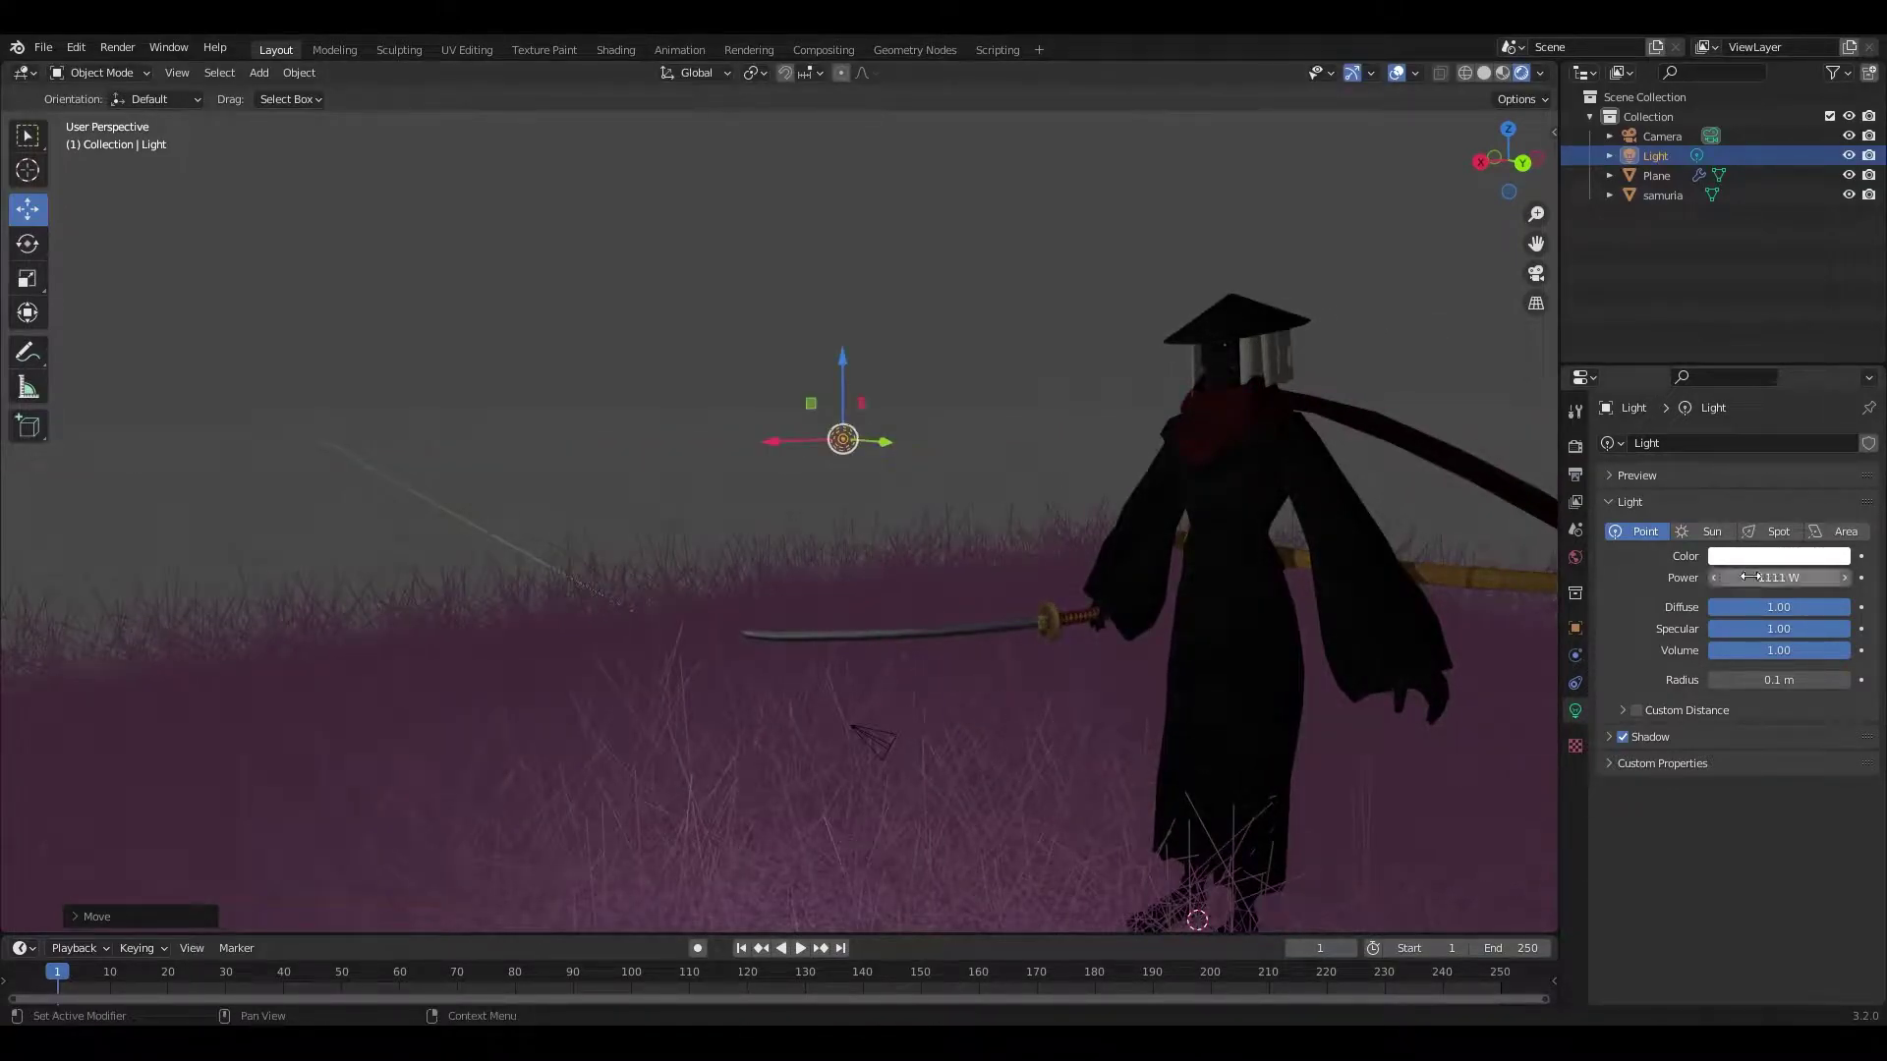
pyautogui.press('Return')
pyautogui.moveTo(774, 304); pyautogui.dragTo(806, 411, button='middle')
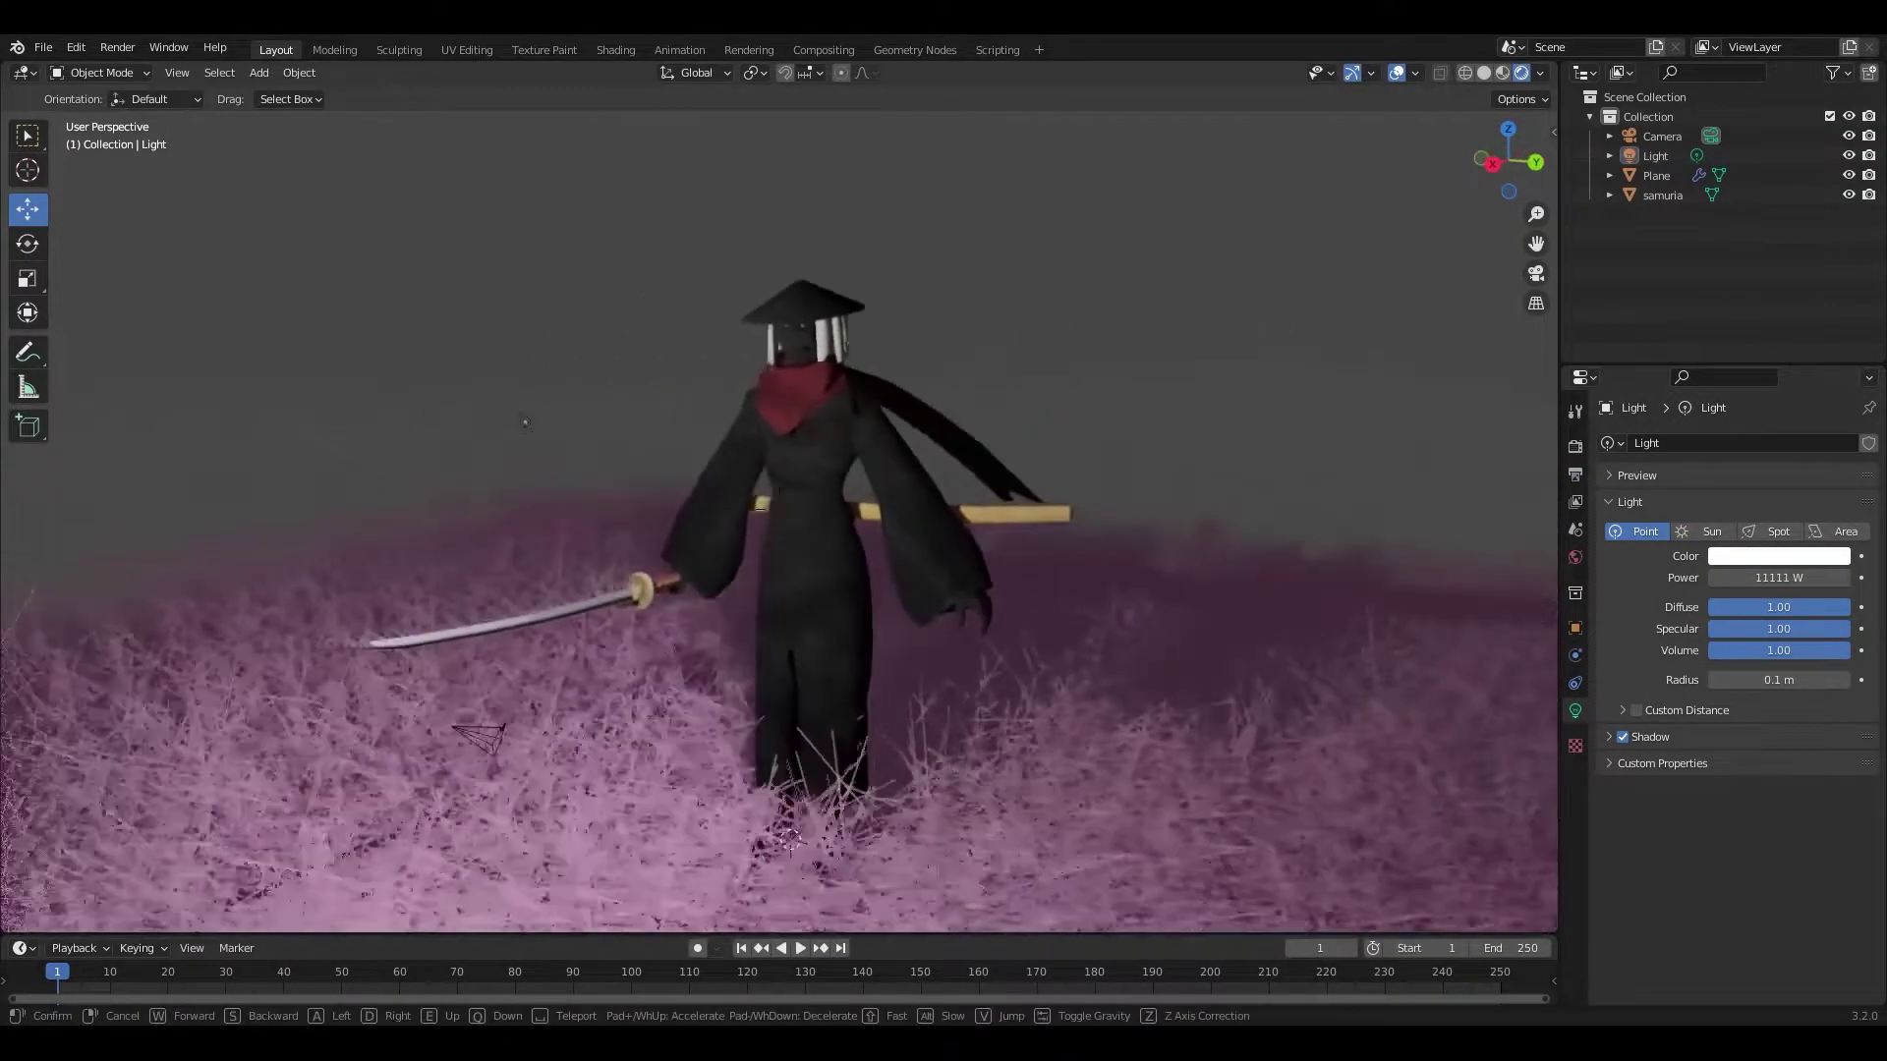
pyautogui.click(806, 410)
# Step: Add a Human Meta-Rig and turn it around its vertical axis
pyautogui.click(258, 71)
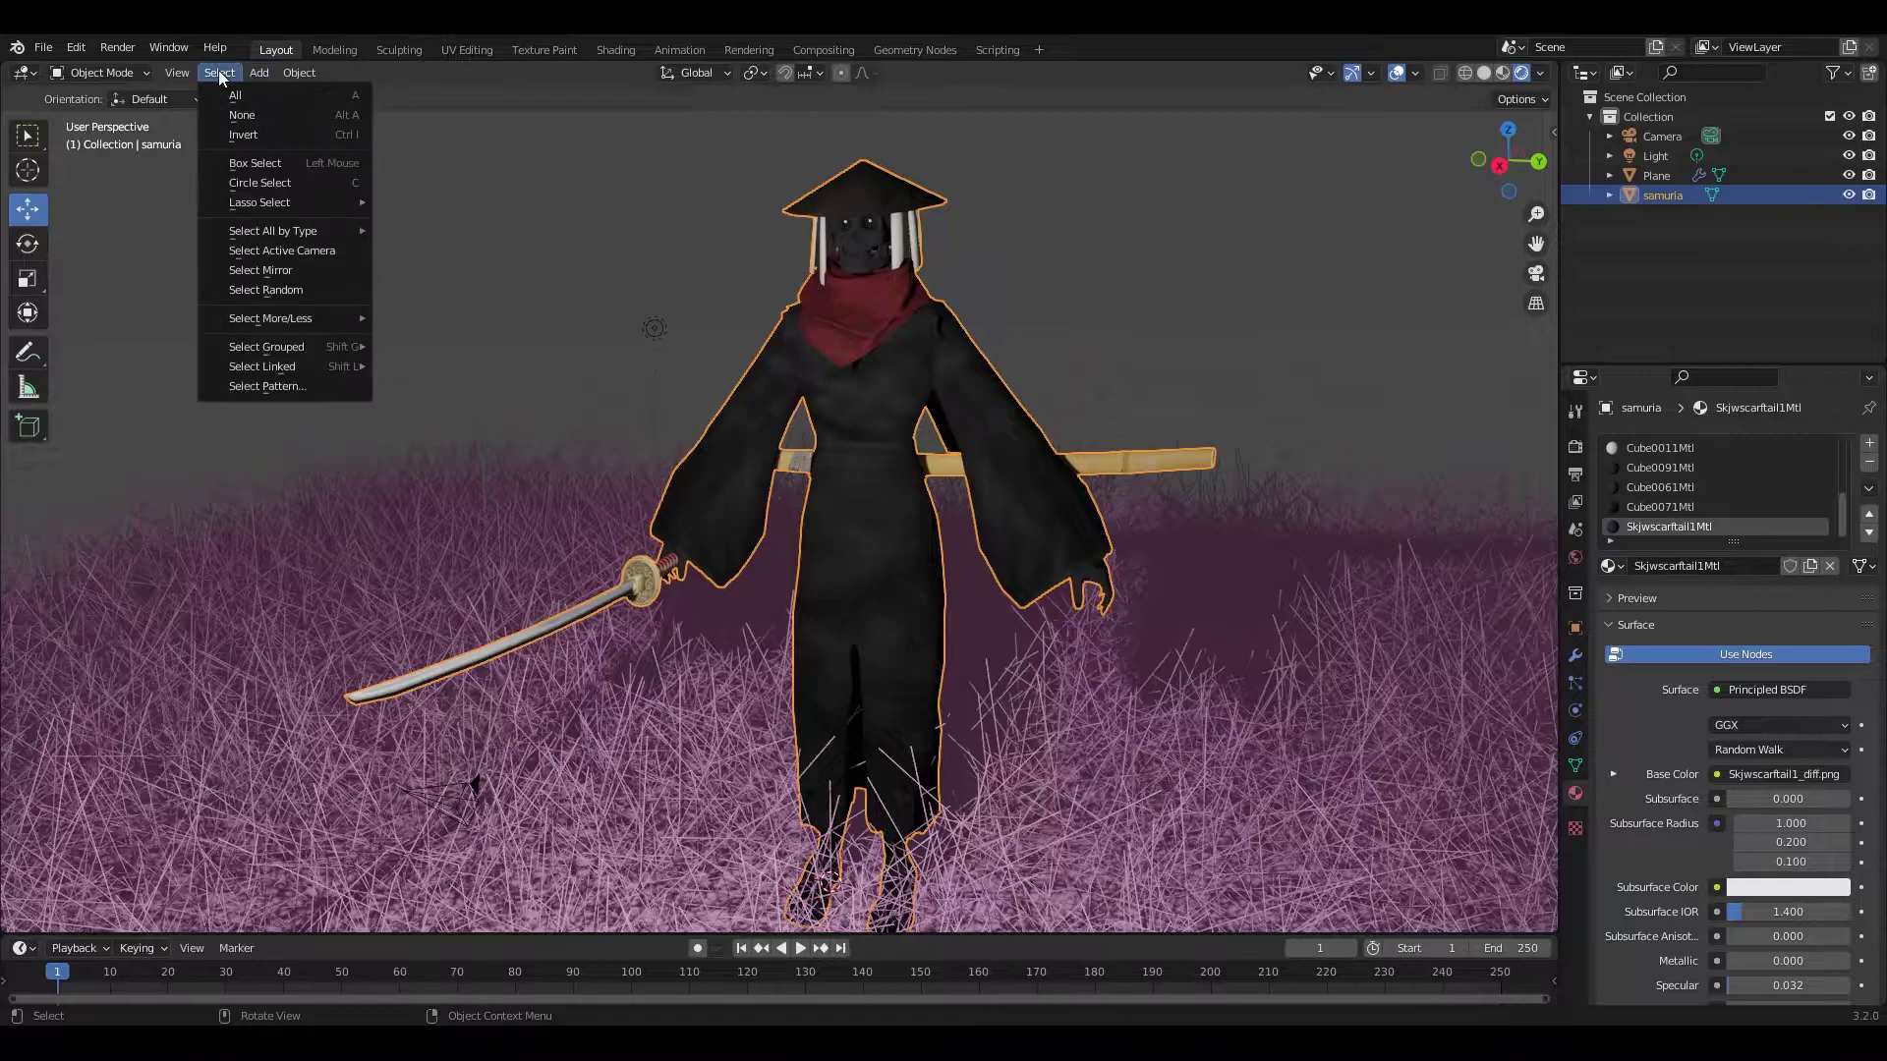
pyautogui.click(452, 261)
pyautogui.press('g')
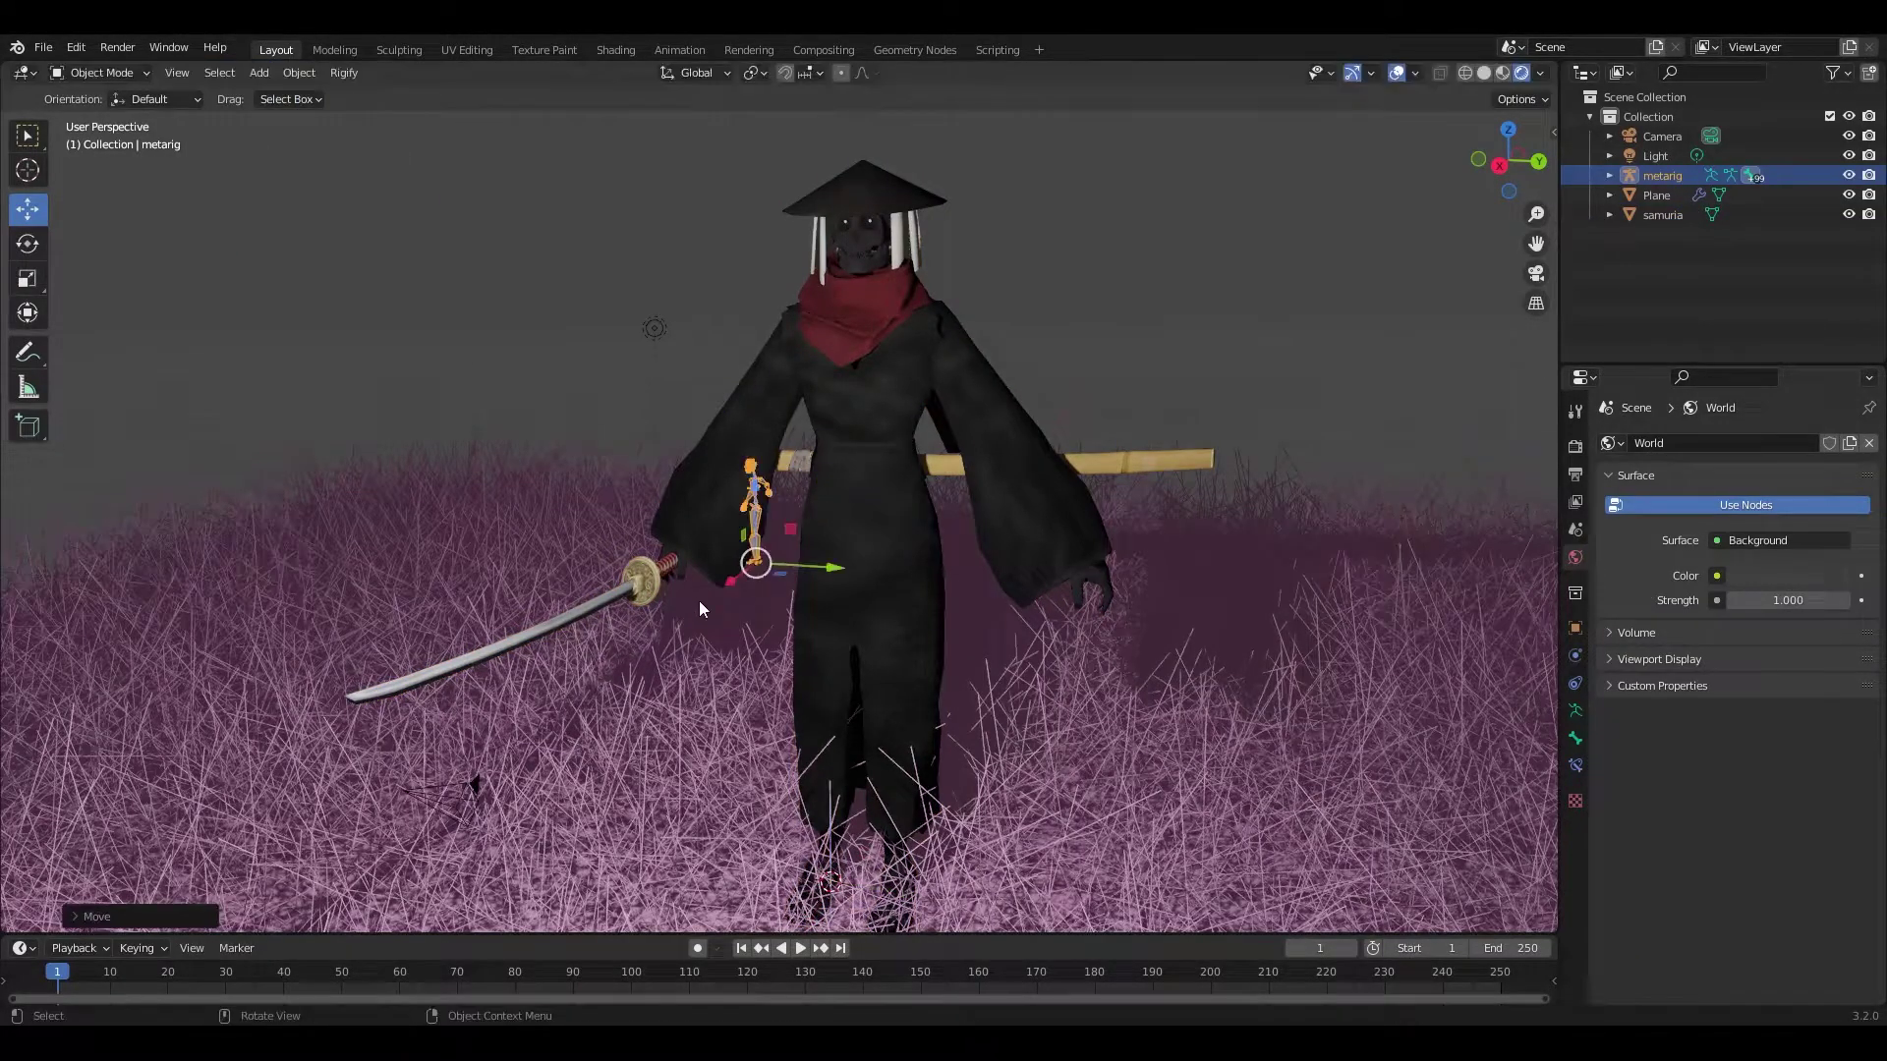
pyautogui.moveTo(791, 582); pyautogui.dragTo(924, 436)
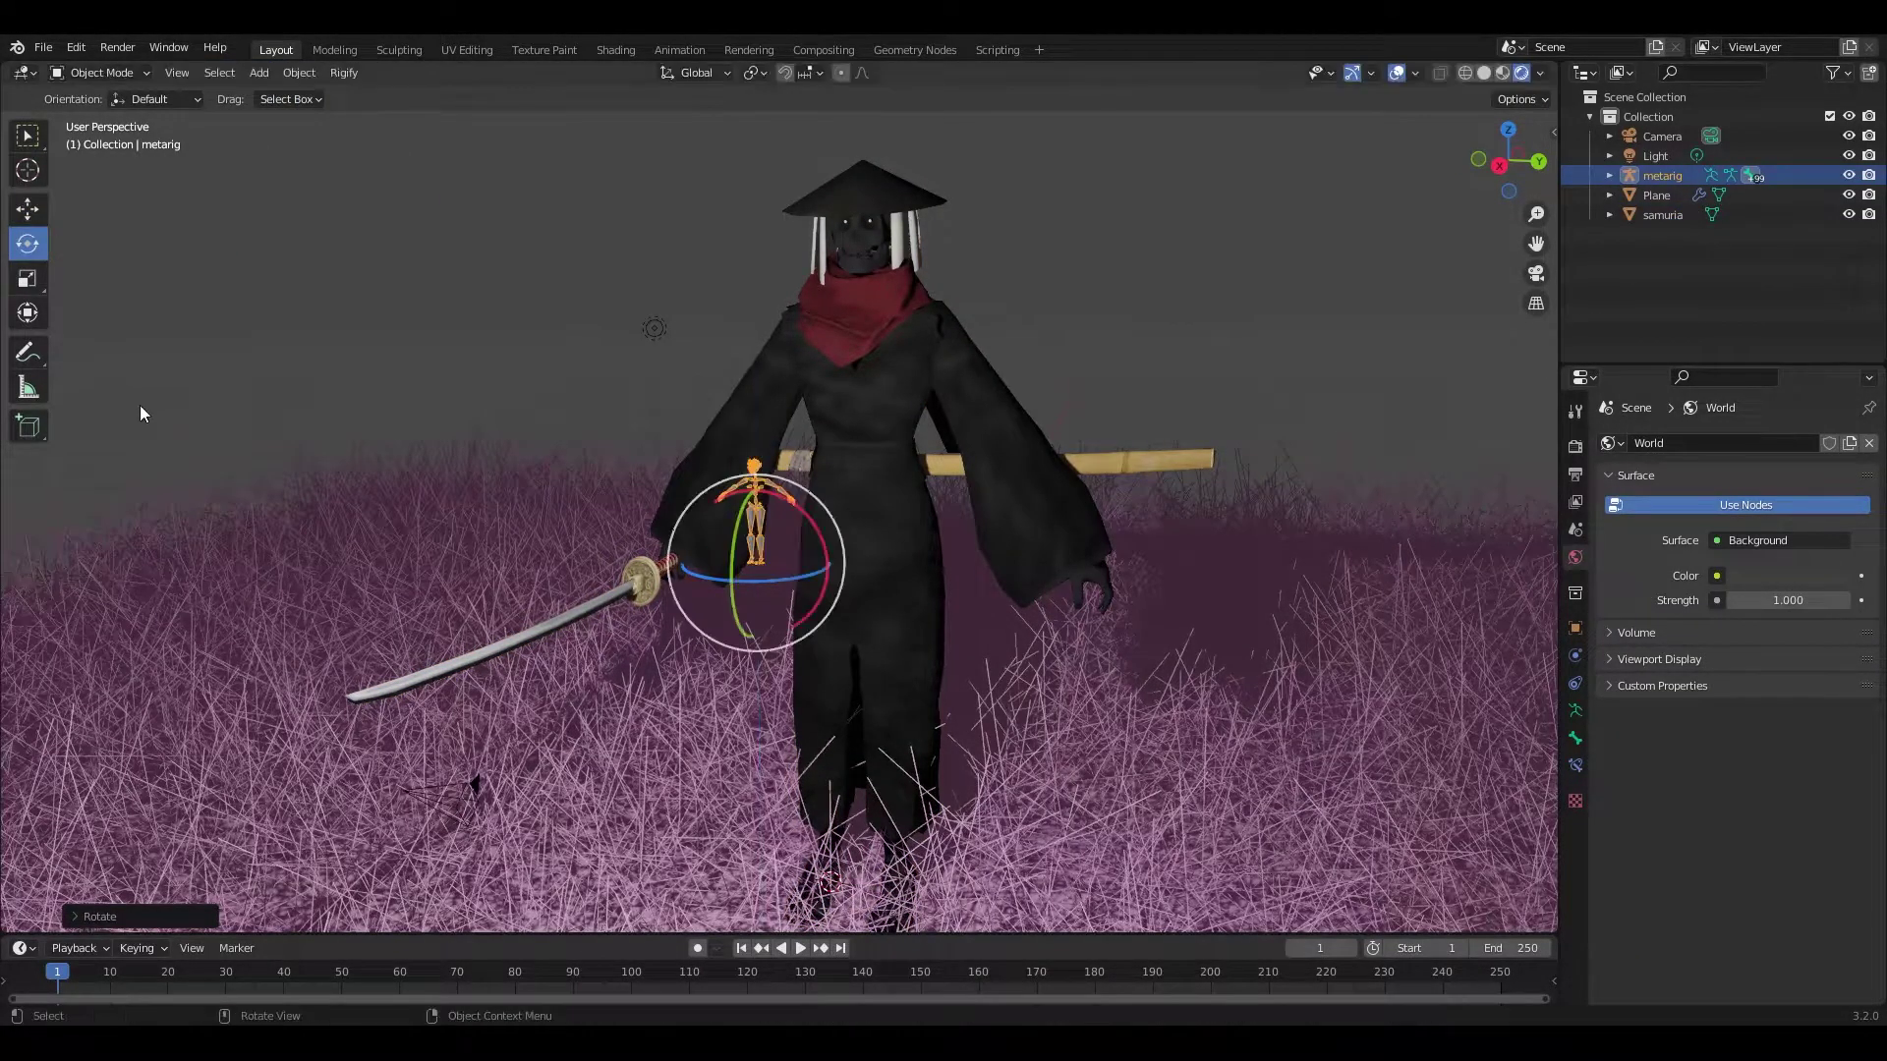
pyautogui.scroll(5, 140, 414)
# Step: Scale the metarig up and move it into the samurai's body
pyautogui.press('g')
pyautogui.press('s')
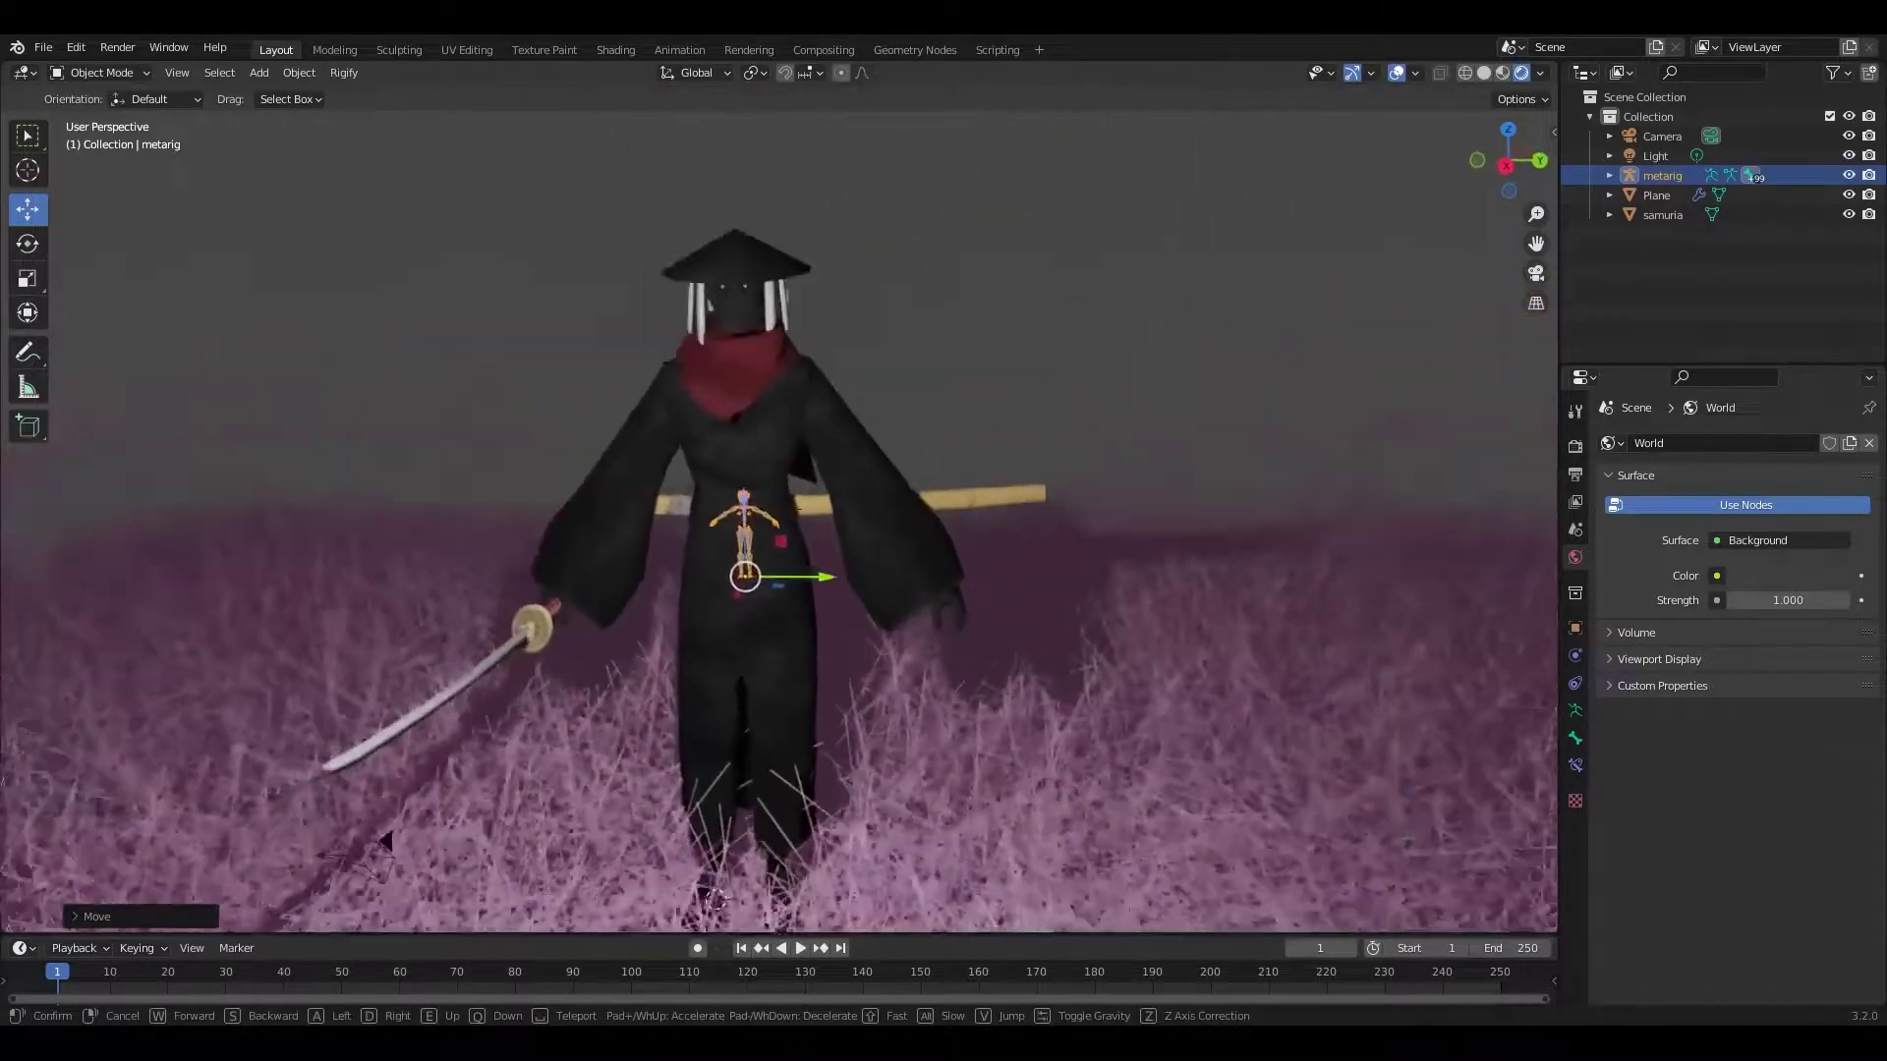
pyautogui.press('Return')
pyautogui.press('s')
pyautogui.click(958, 718)
pyautogui.moveTo(958, 717); pyautogui.dragTo(884, 688, button='middle')
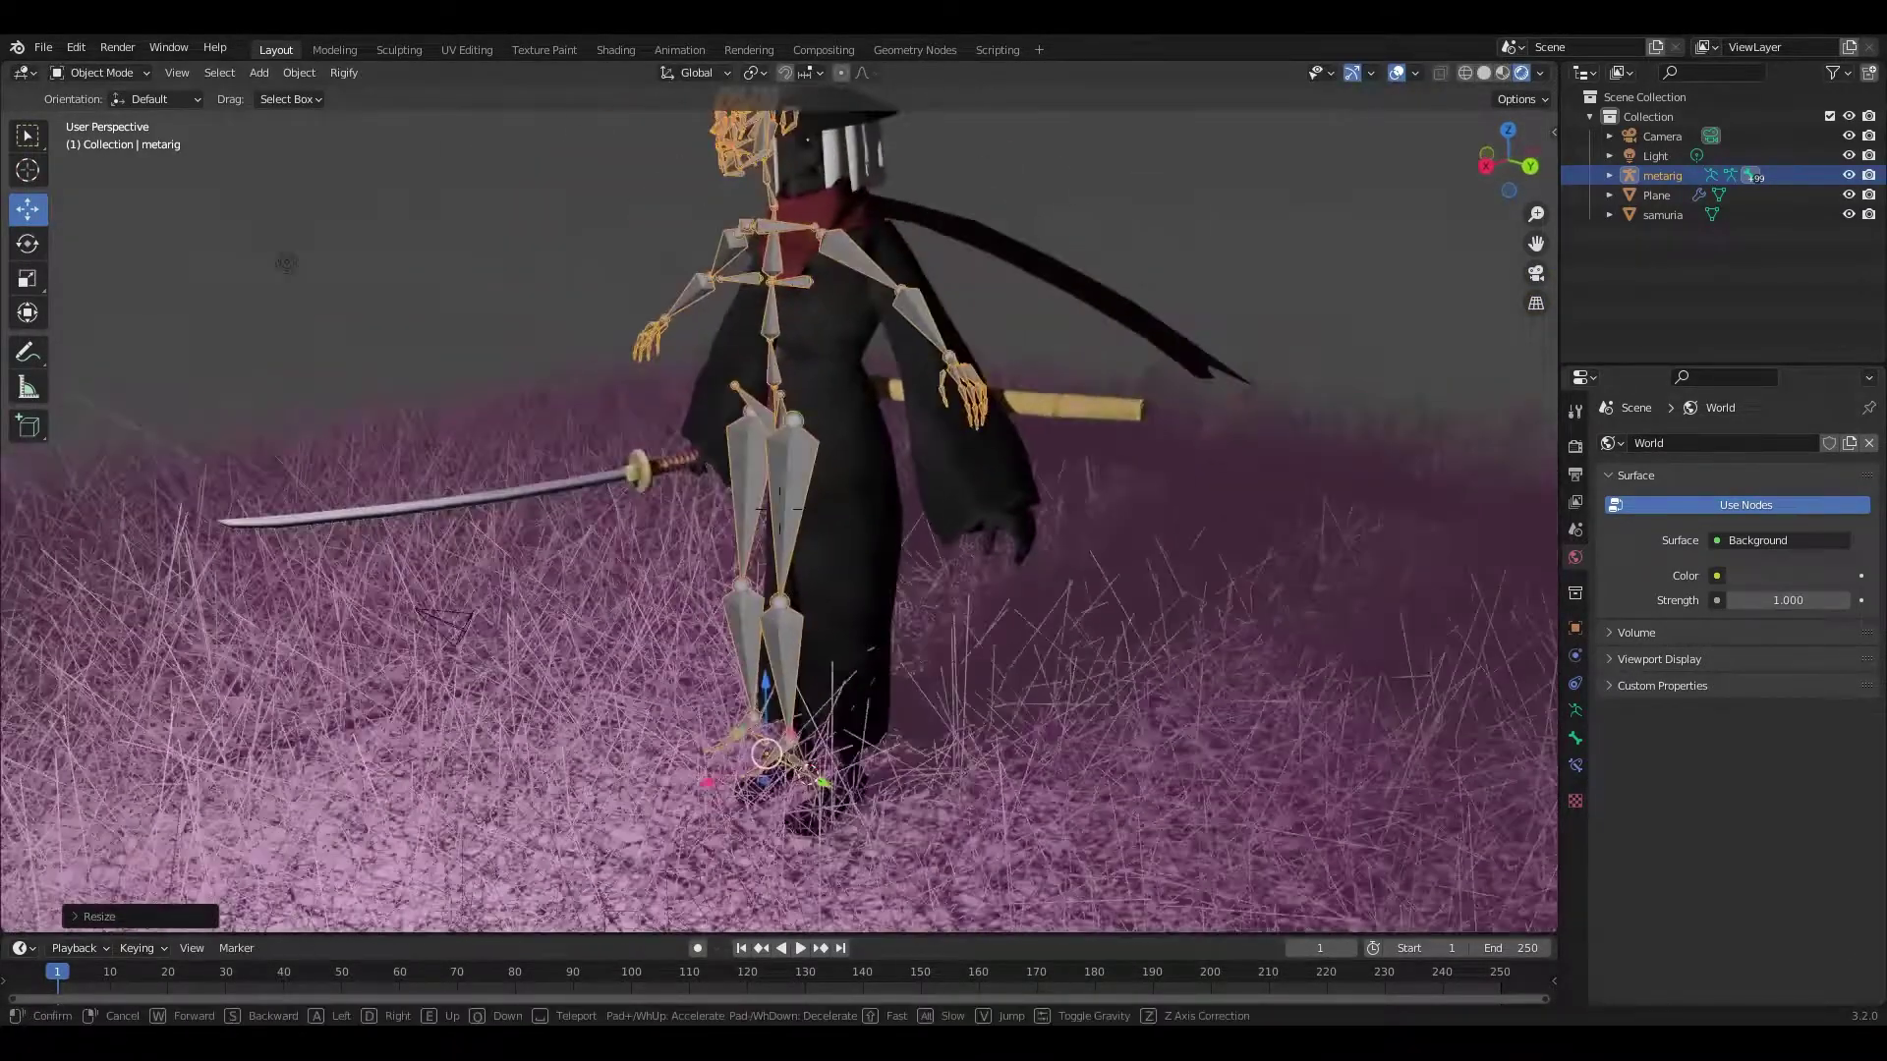
# Step: Fly the view around the samurai and nudge the grass plane
pyautogui.press('g')
pyautogui.press('Return')
pyautogui.hotkey('shift', '`')
pyautogui.press('w')
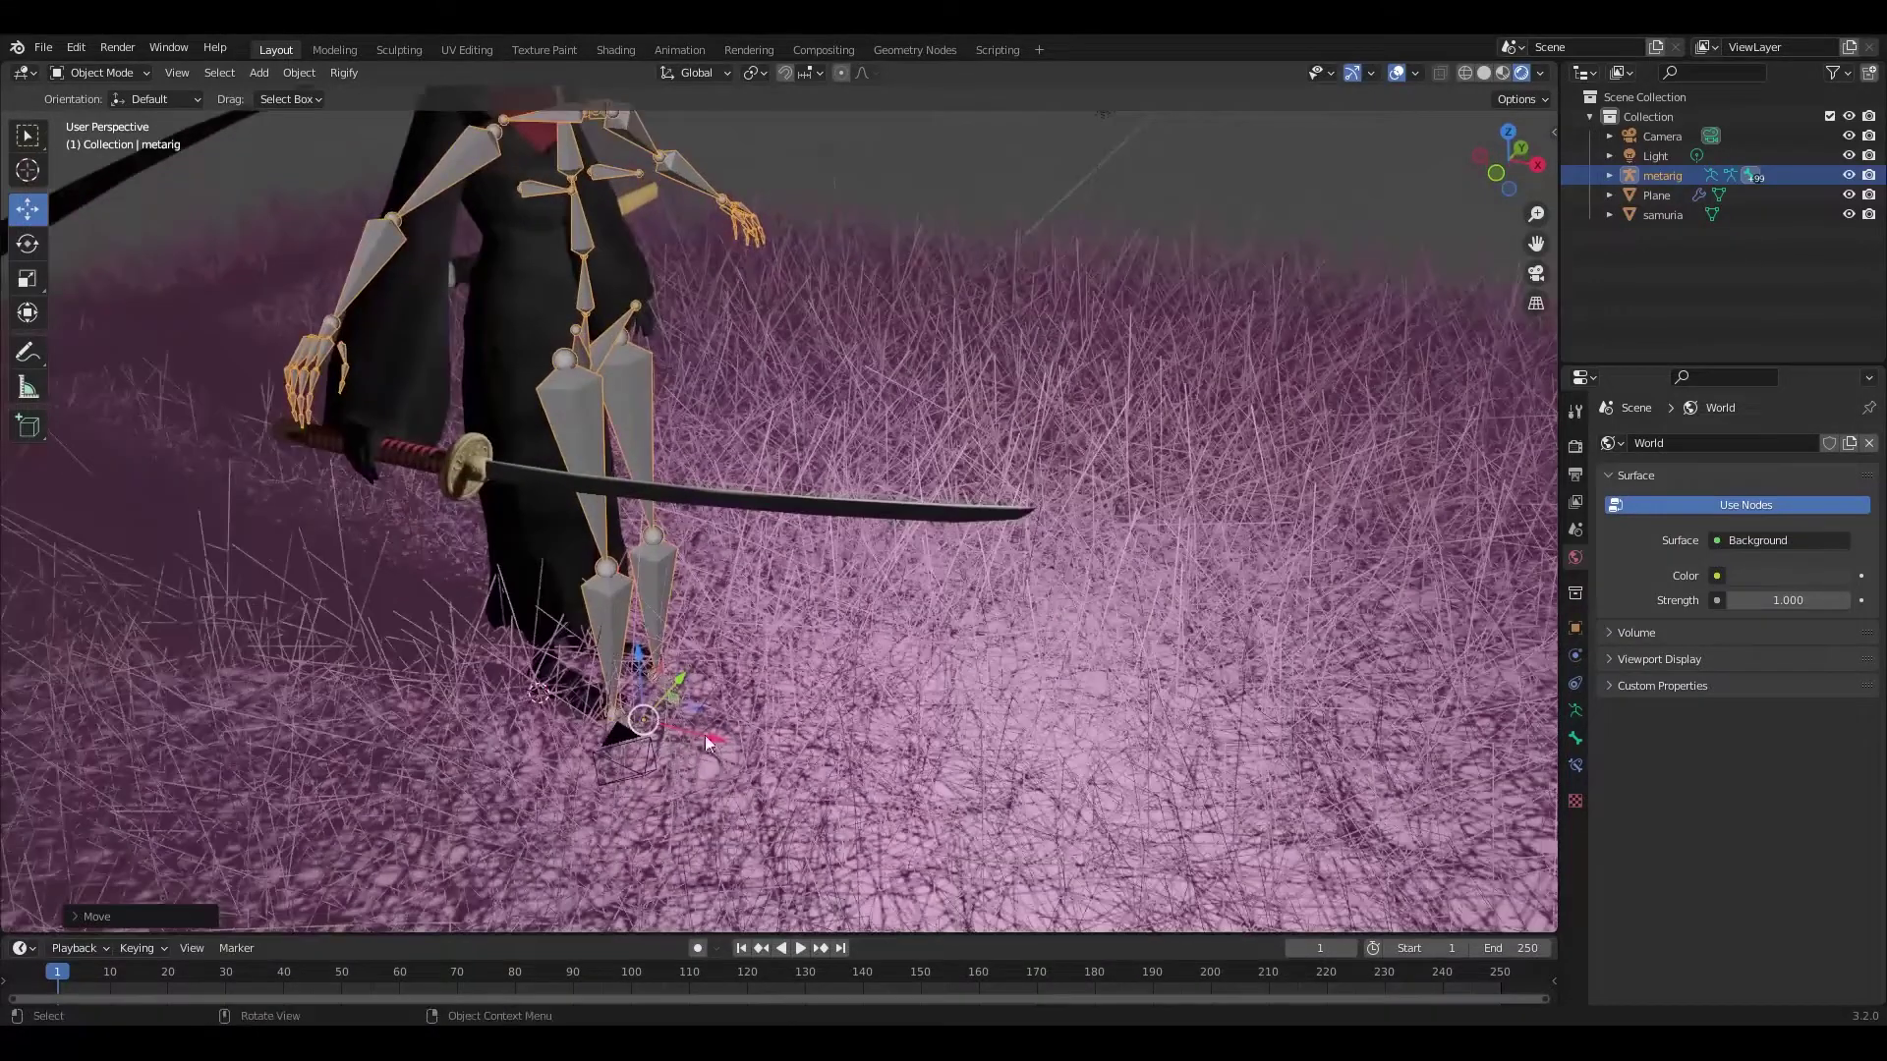
pyautogui.click(1072, 365)
pyautogui.press('g')
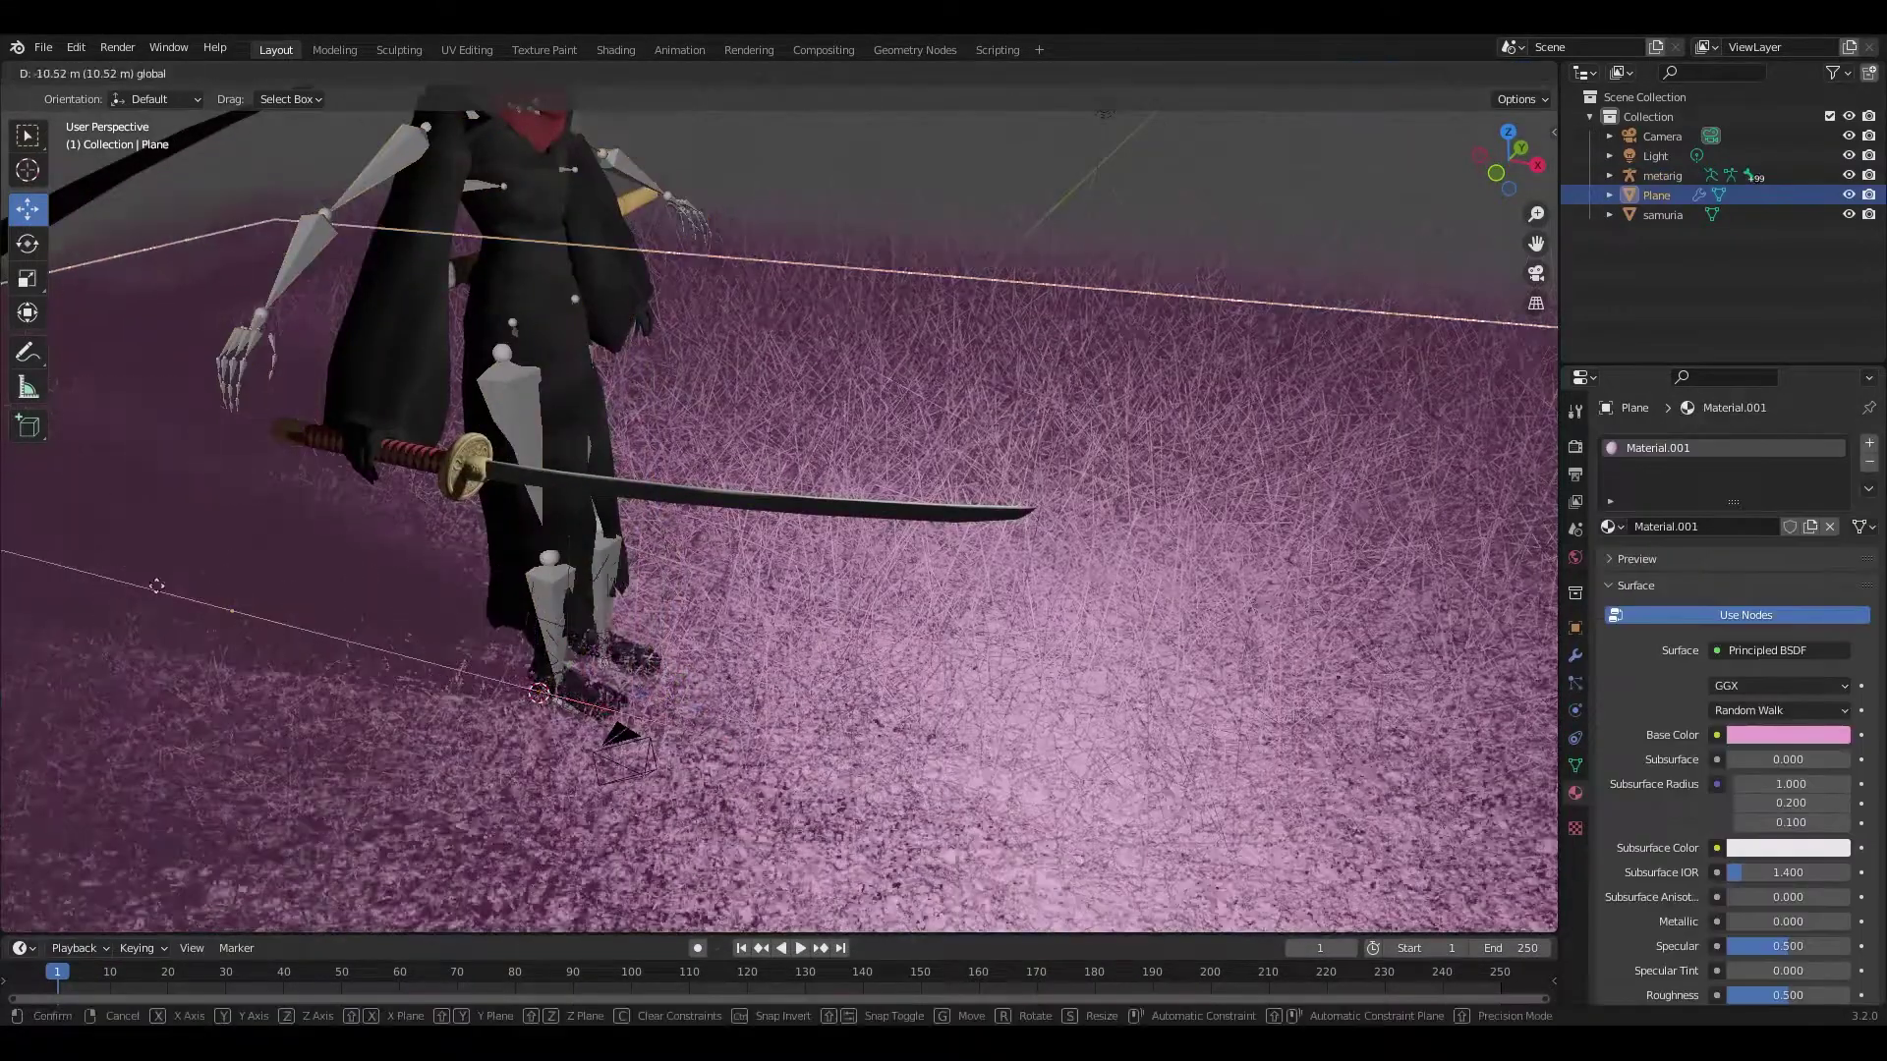
pyautogui.scroll(-3, 501, 514)
pyautogui.click(501, 514)
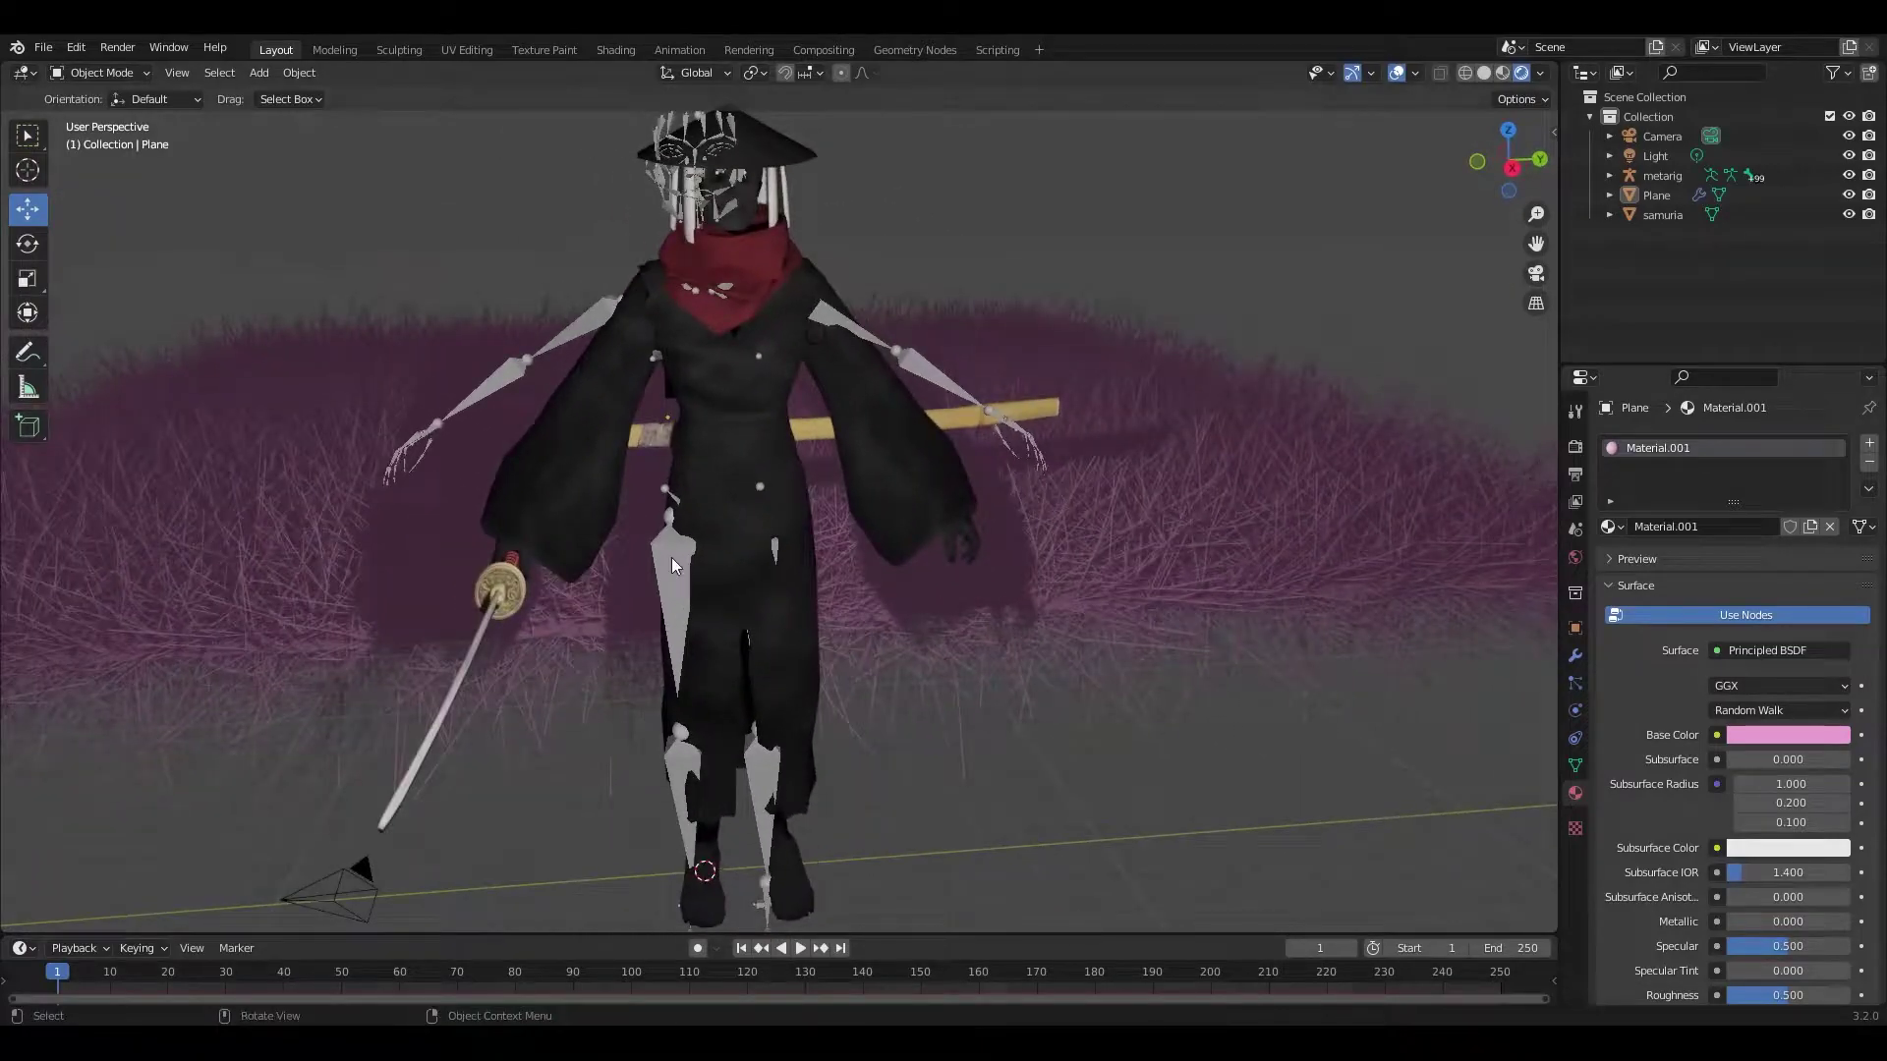
# Step: Rescale the metarig and view it in wireframe from the side
pyautogui.click(673, 563)
pyautogui.press('s')
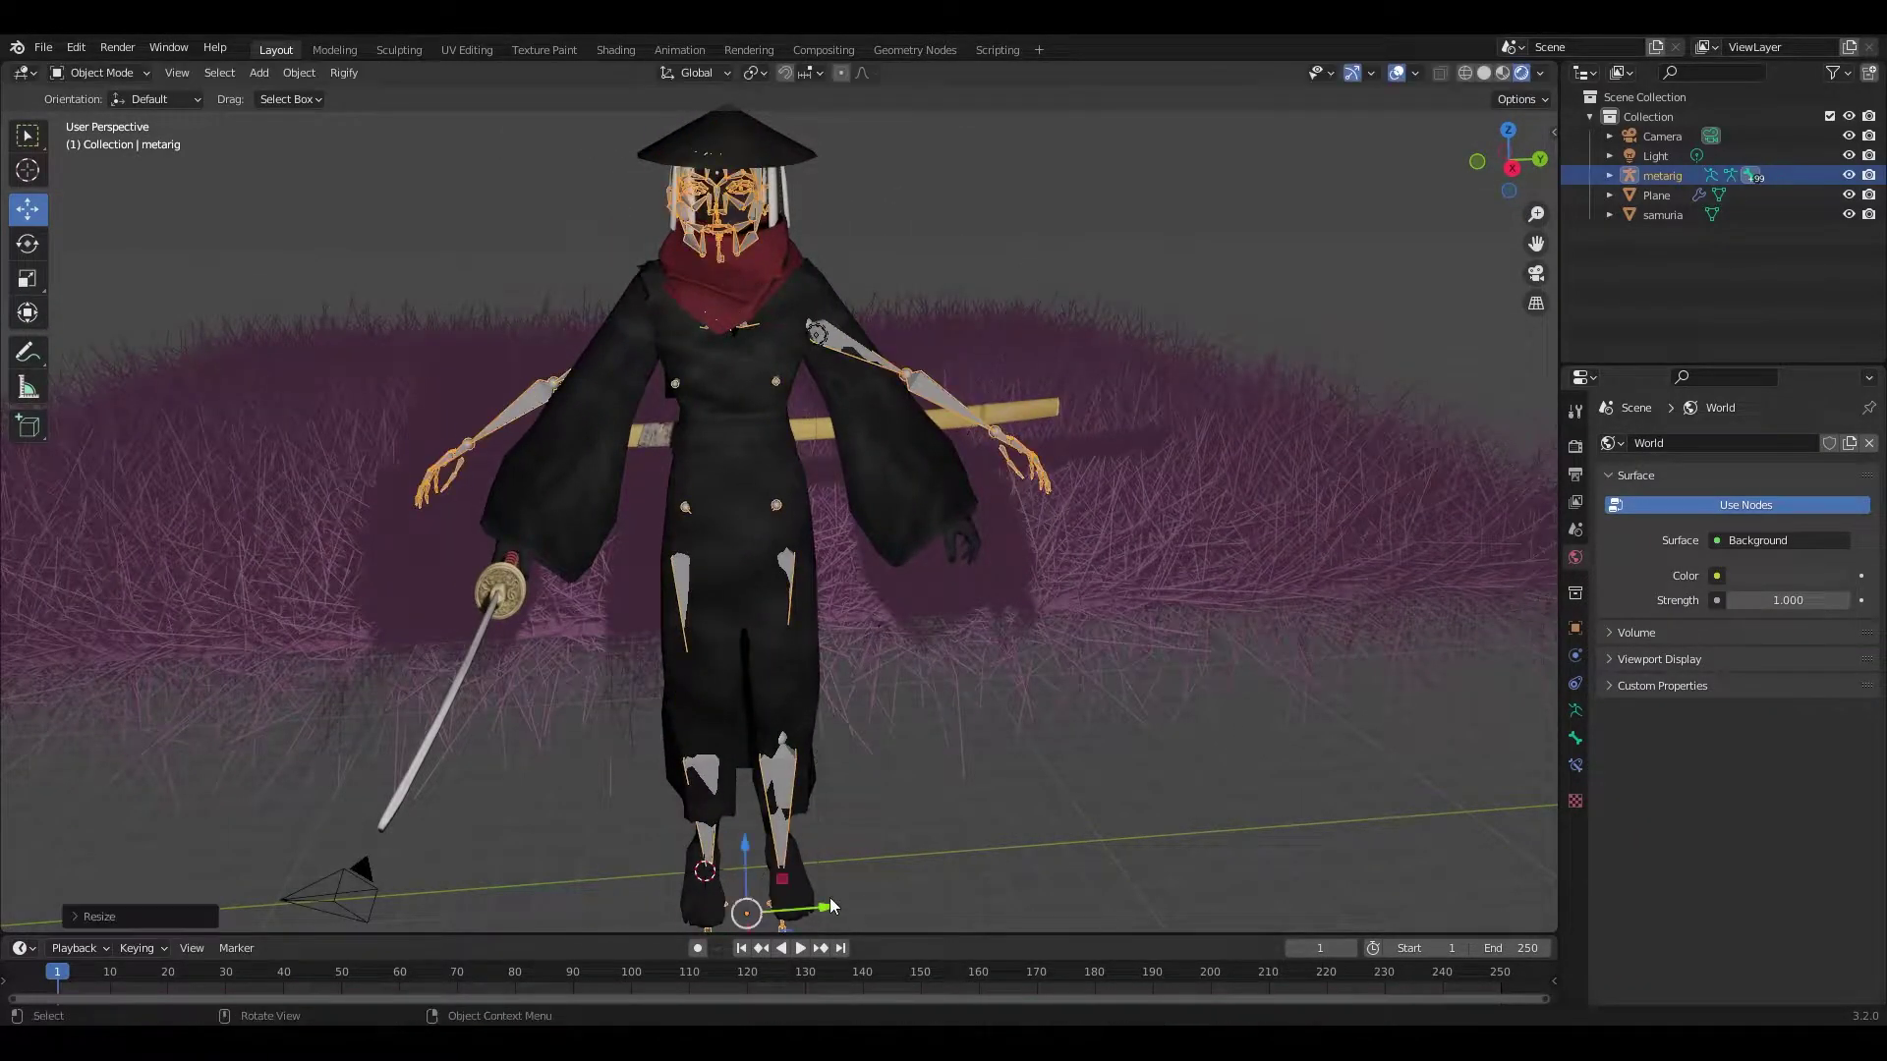
pyautogui.hotkey('shift', 'z')
pyautogui.moveTo(1061, 768); pyautogui.dragTo(619, 556, button='middle')
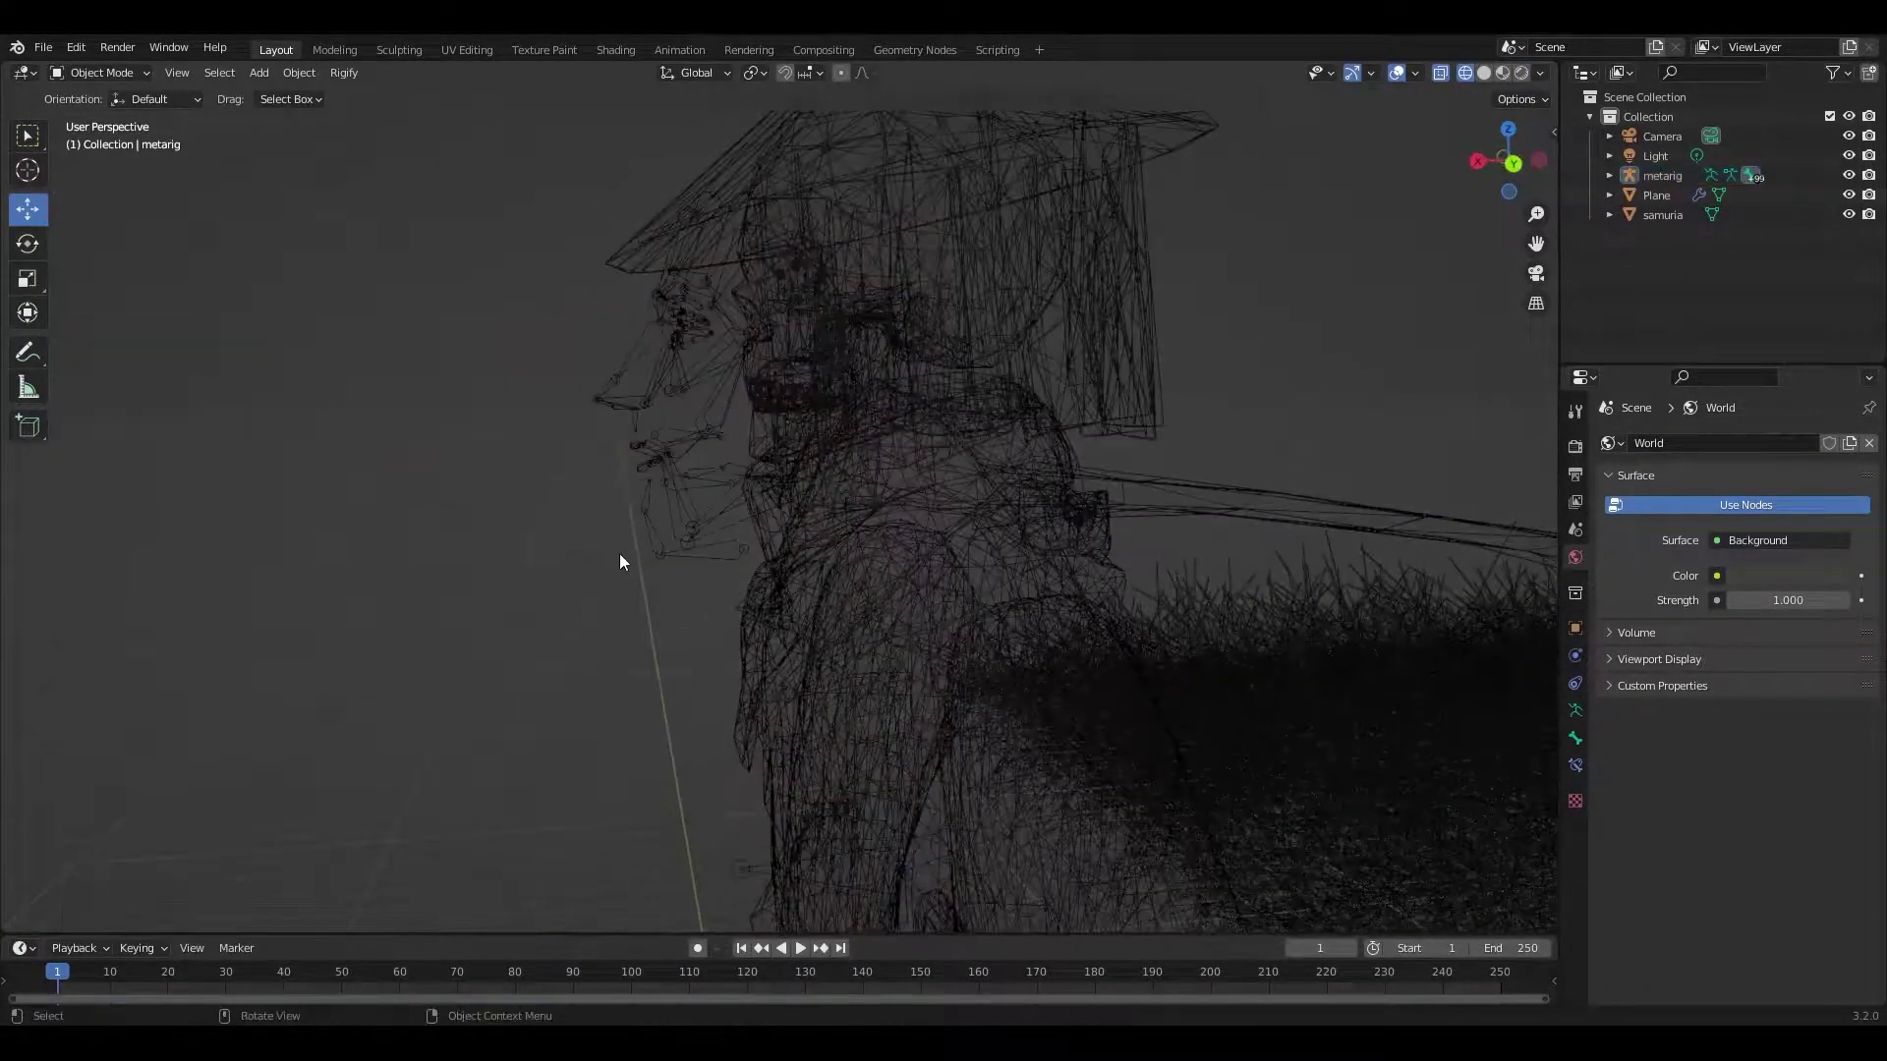
# Step: In bone Edit Mode, box-select and delete the metarig's face bones
pyautogui.keyDown('shift'); pyautogui.click(755, 587); pyautogui.keyUp('shift')
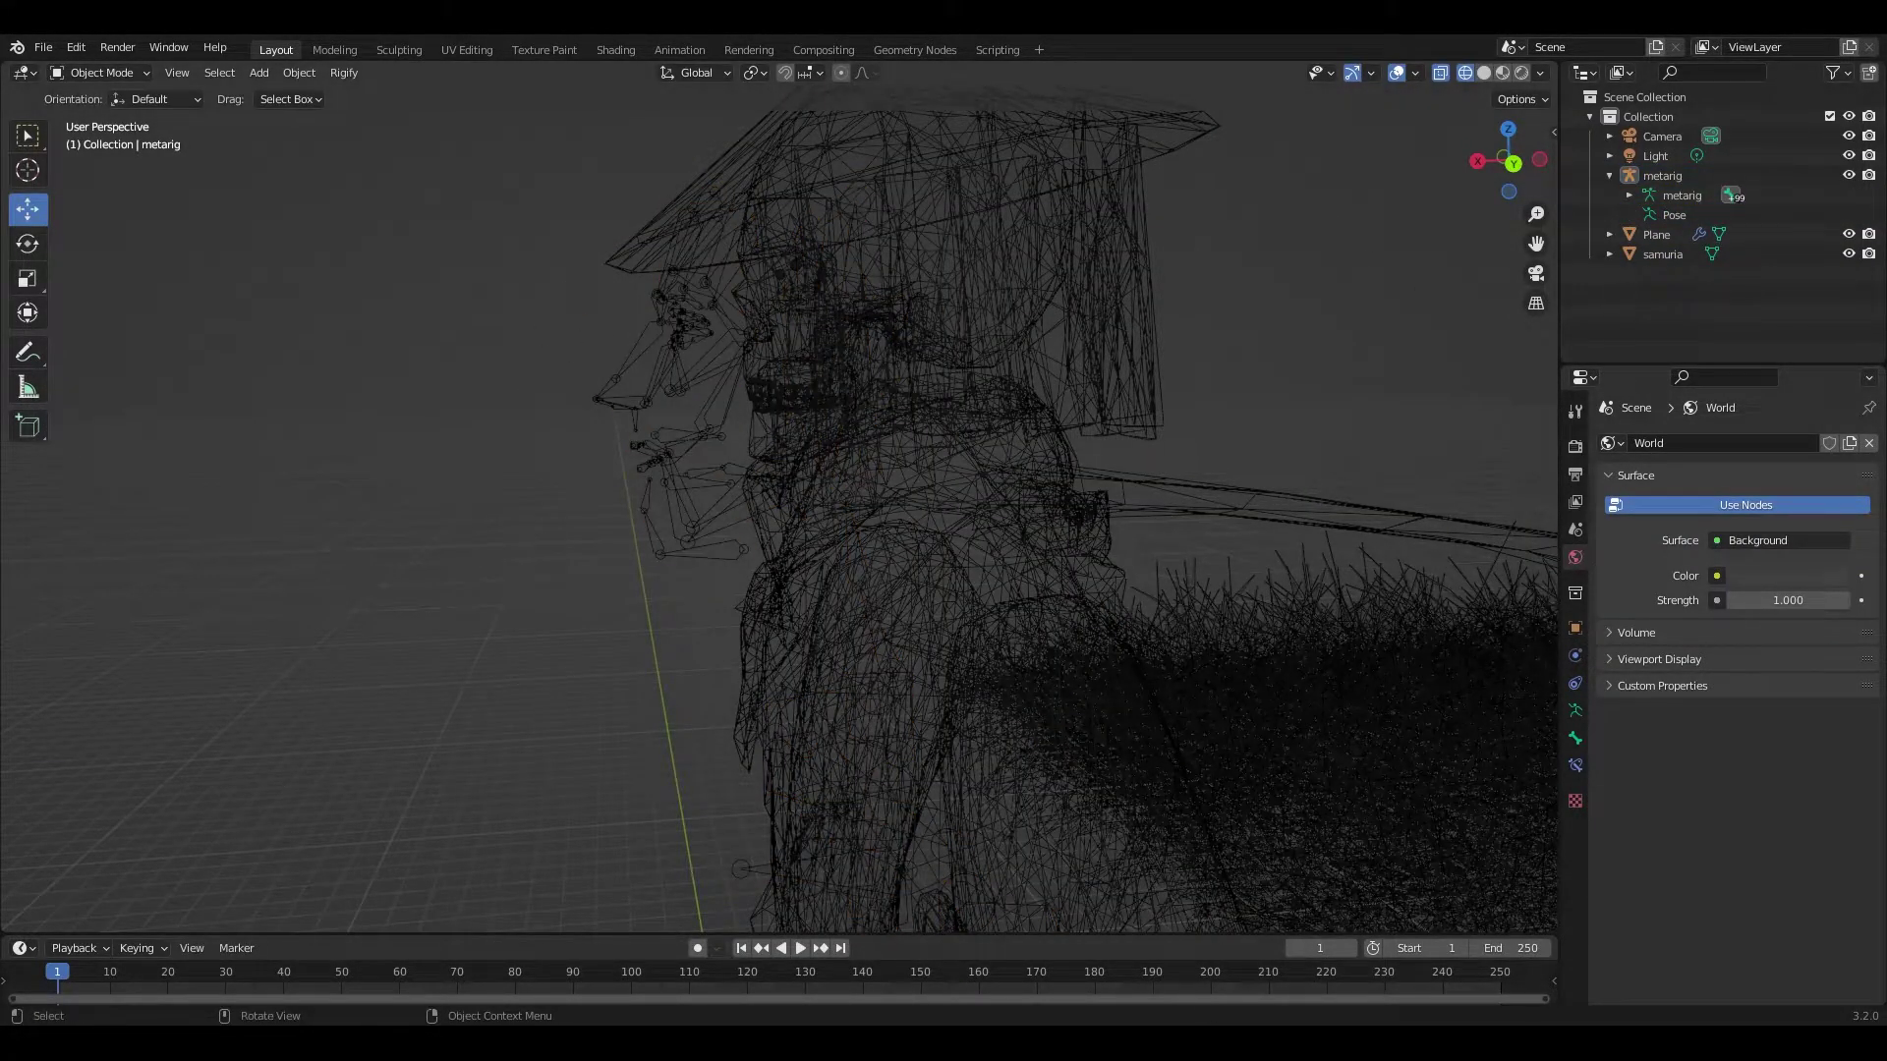
pyautogui.moveTo(619, 351)
pyautogui.mouseDown(button='middle')
pyautogui.moveTo(779, 514)
pyautogui.moveTo(374, 462)
pyautogui.mouseUp(button='middle')
pyautogui.press('Tab')
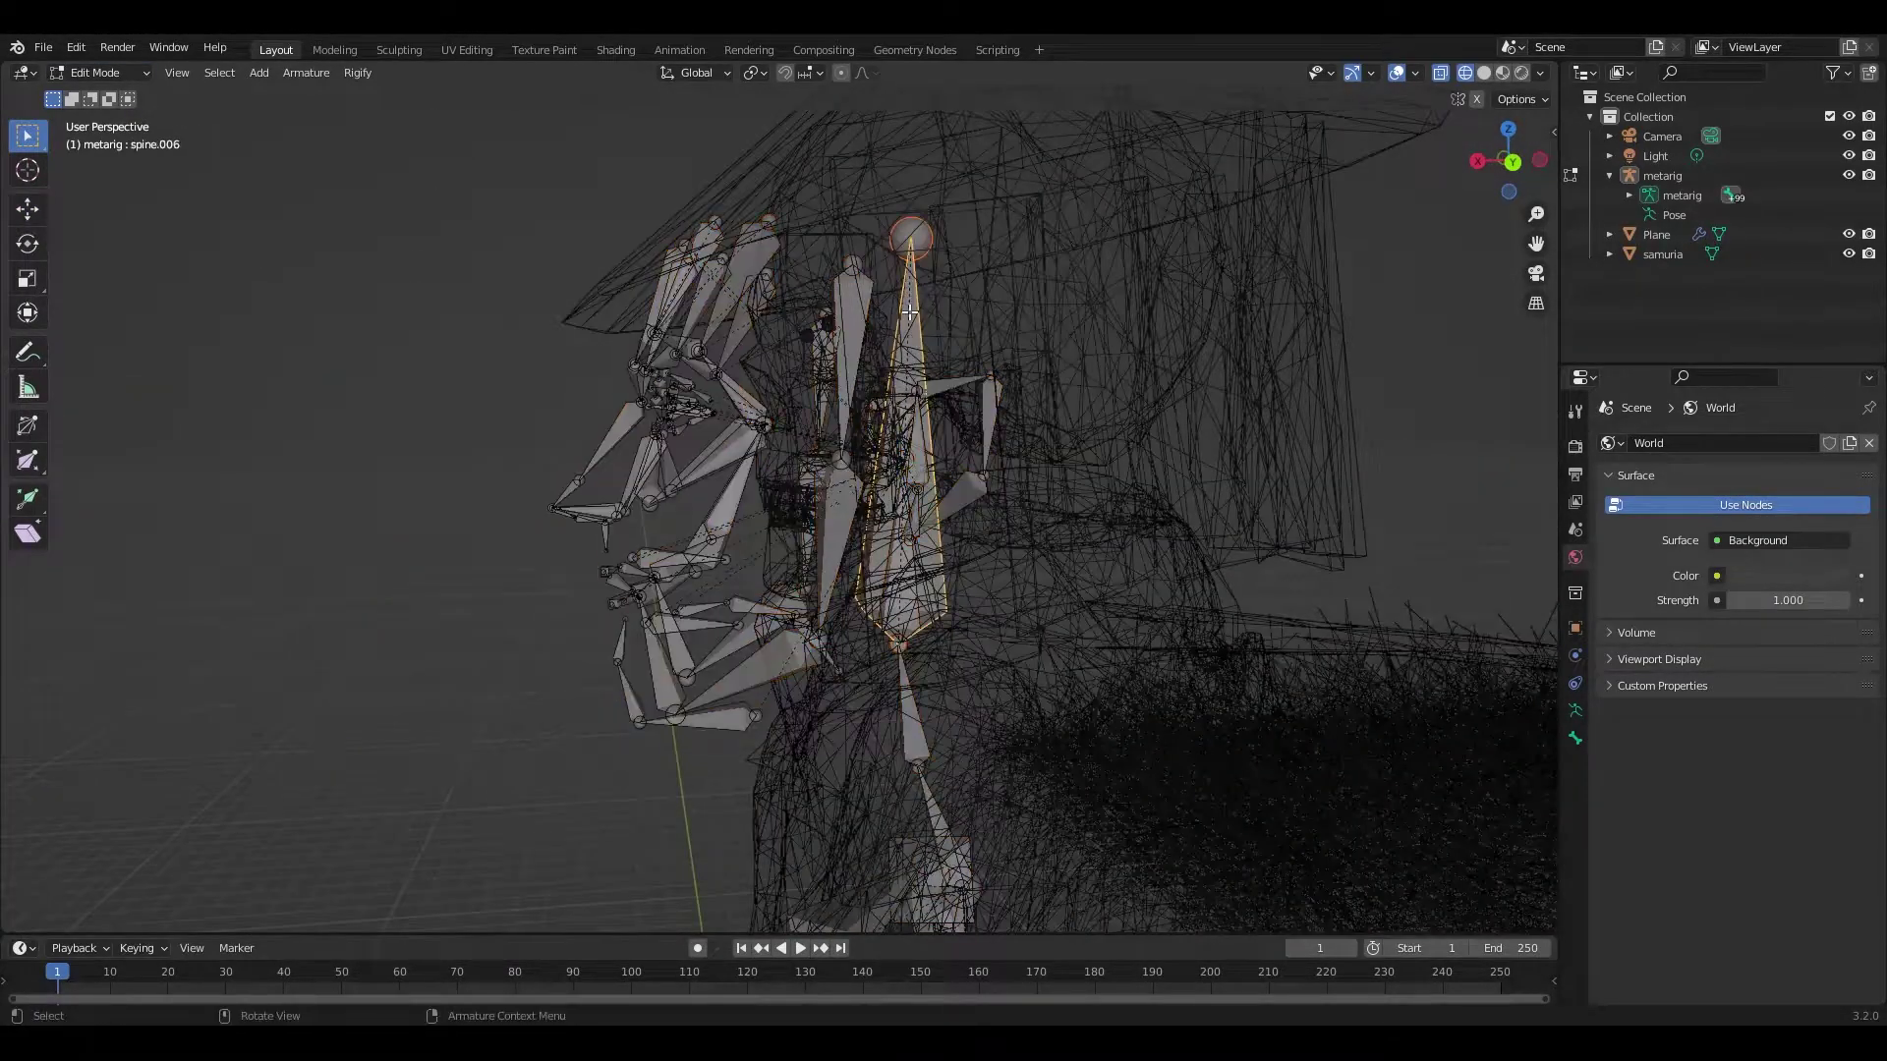
pyautogui.moveTo(564, 228); pyautogui.dragTo(1233, 727)
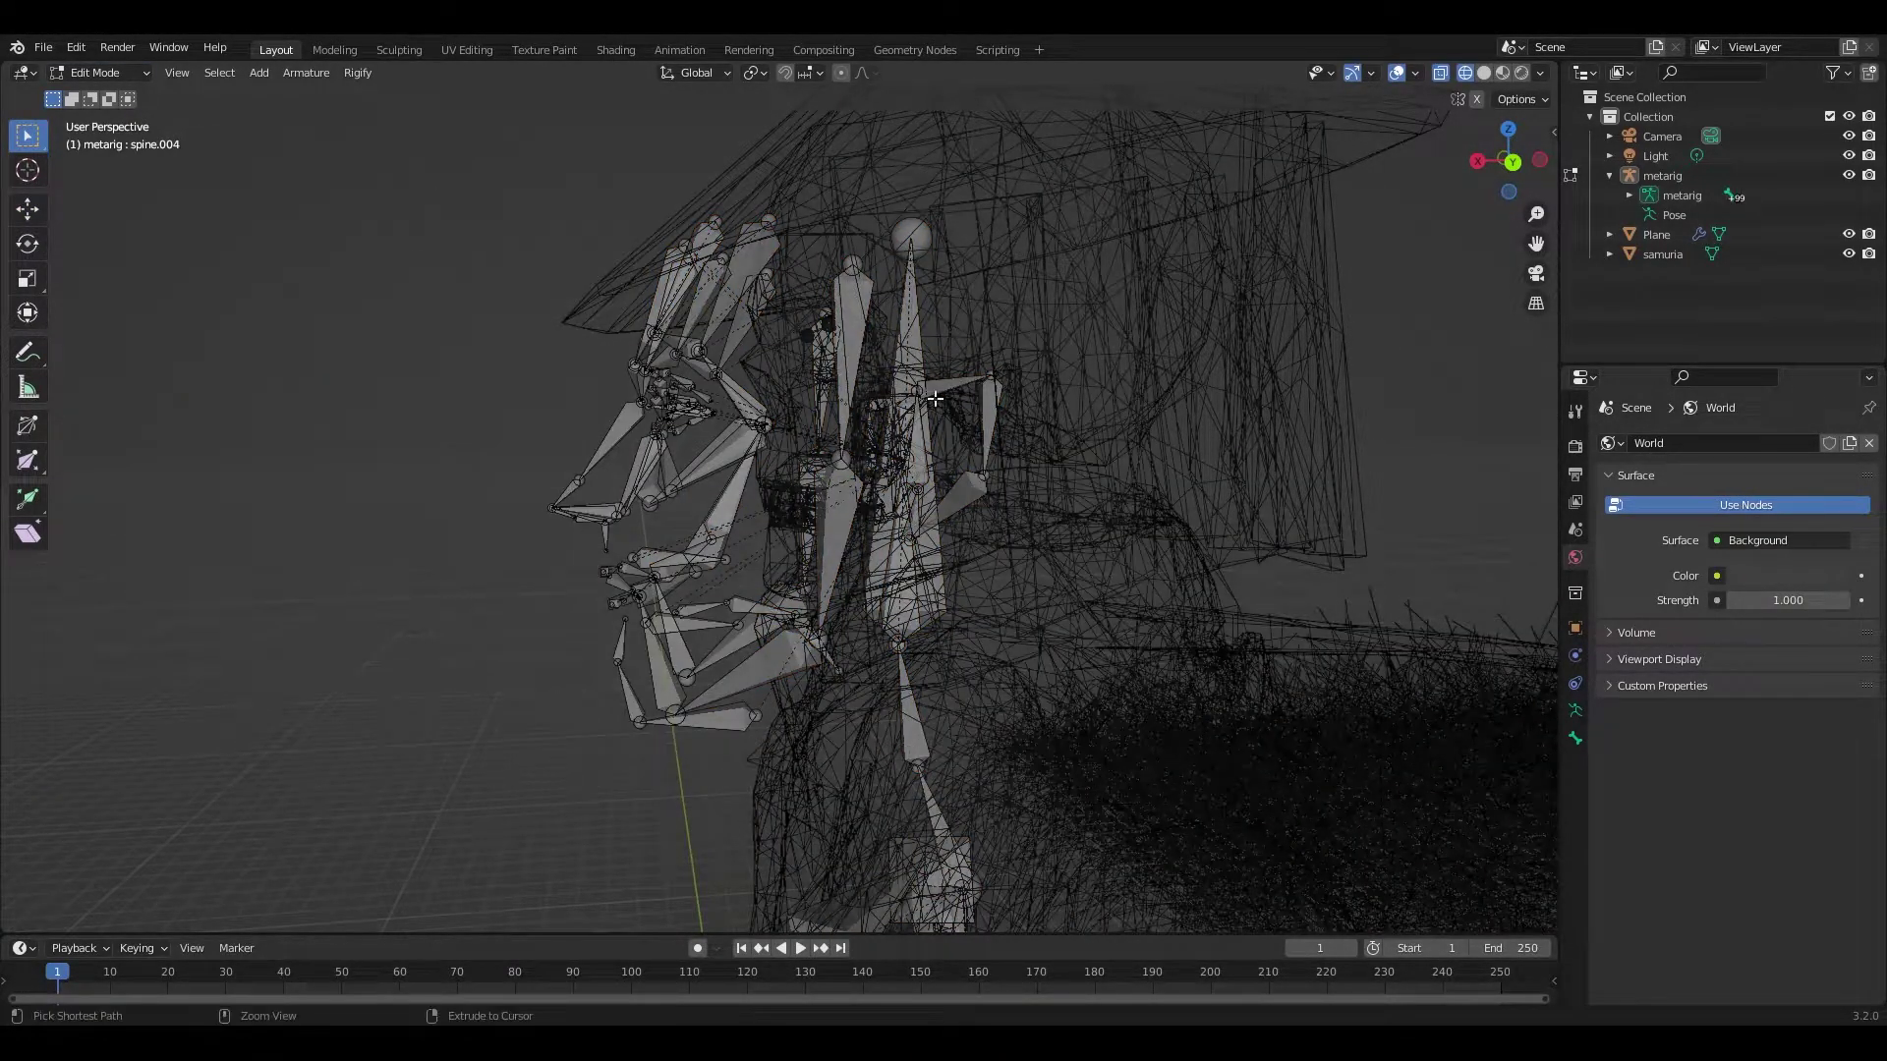
pyautogui.moveTo(404, 114); pyautogui.dragTo(1210, 760)
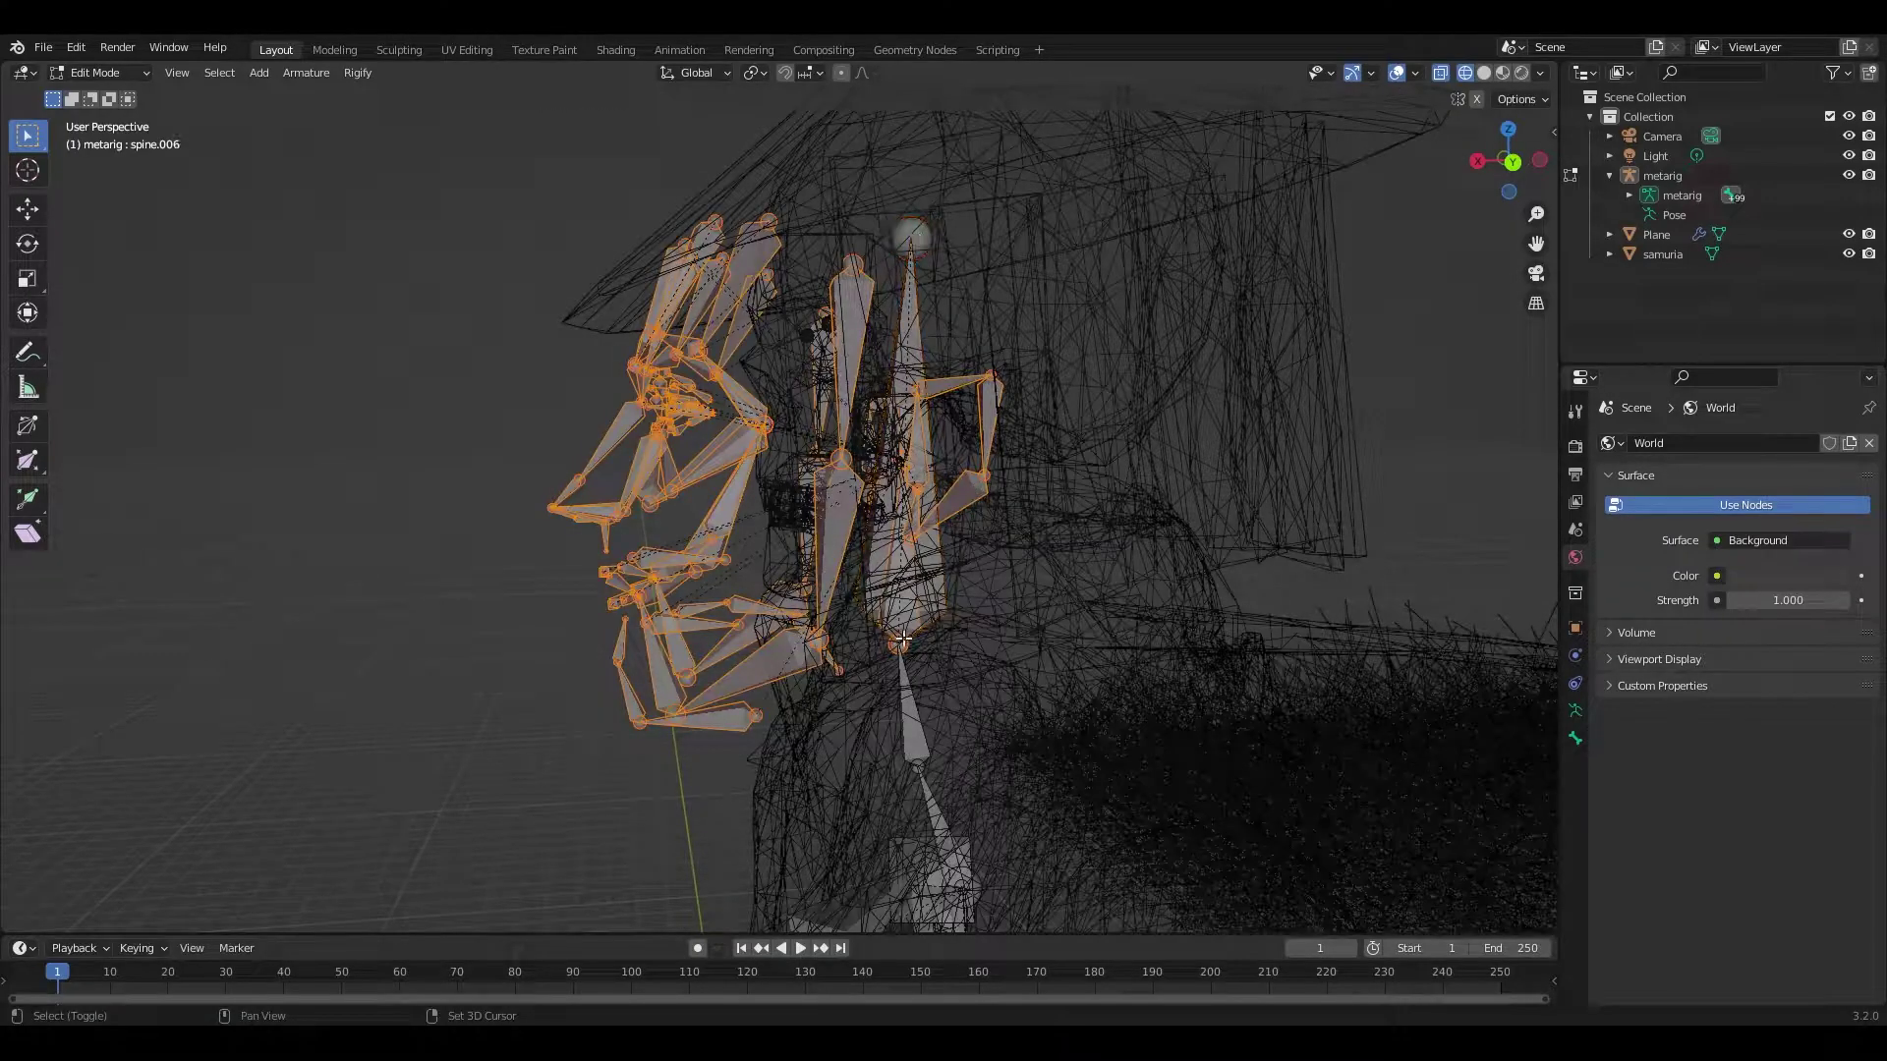
pyautogui.press('w')
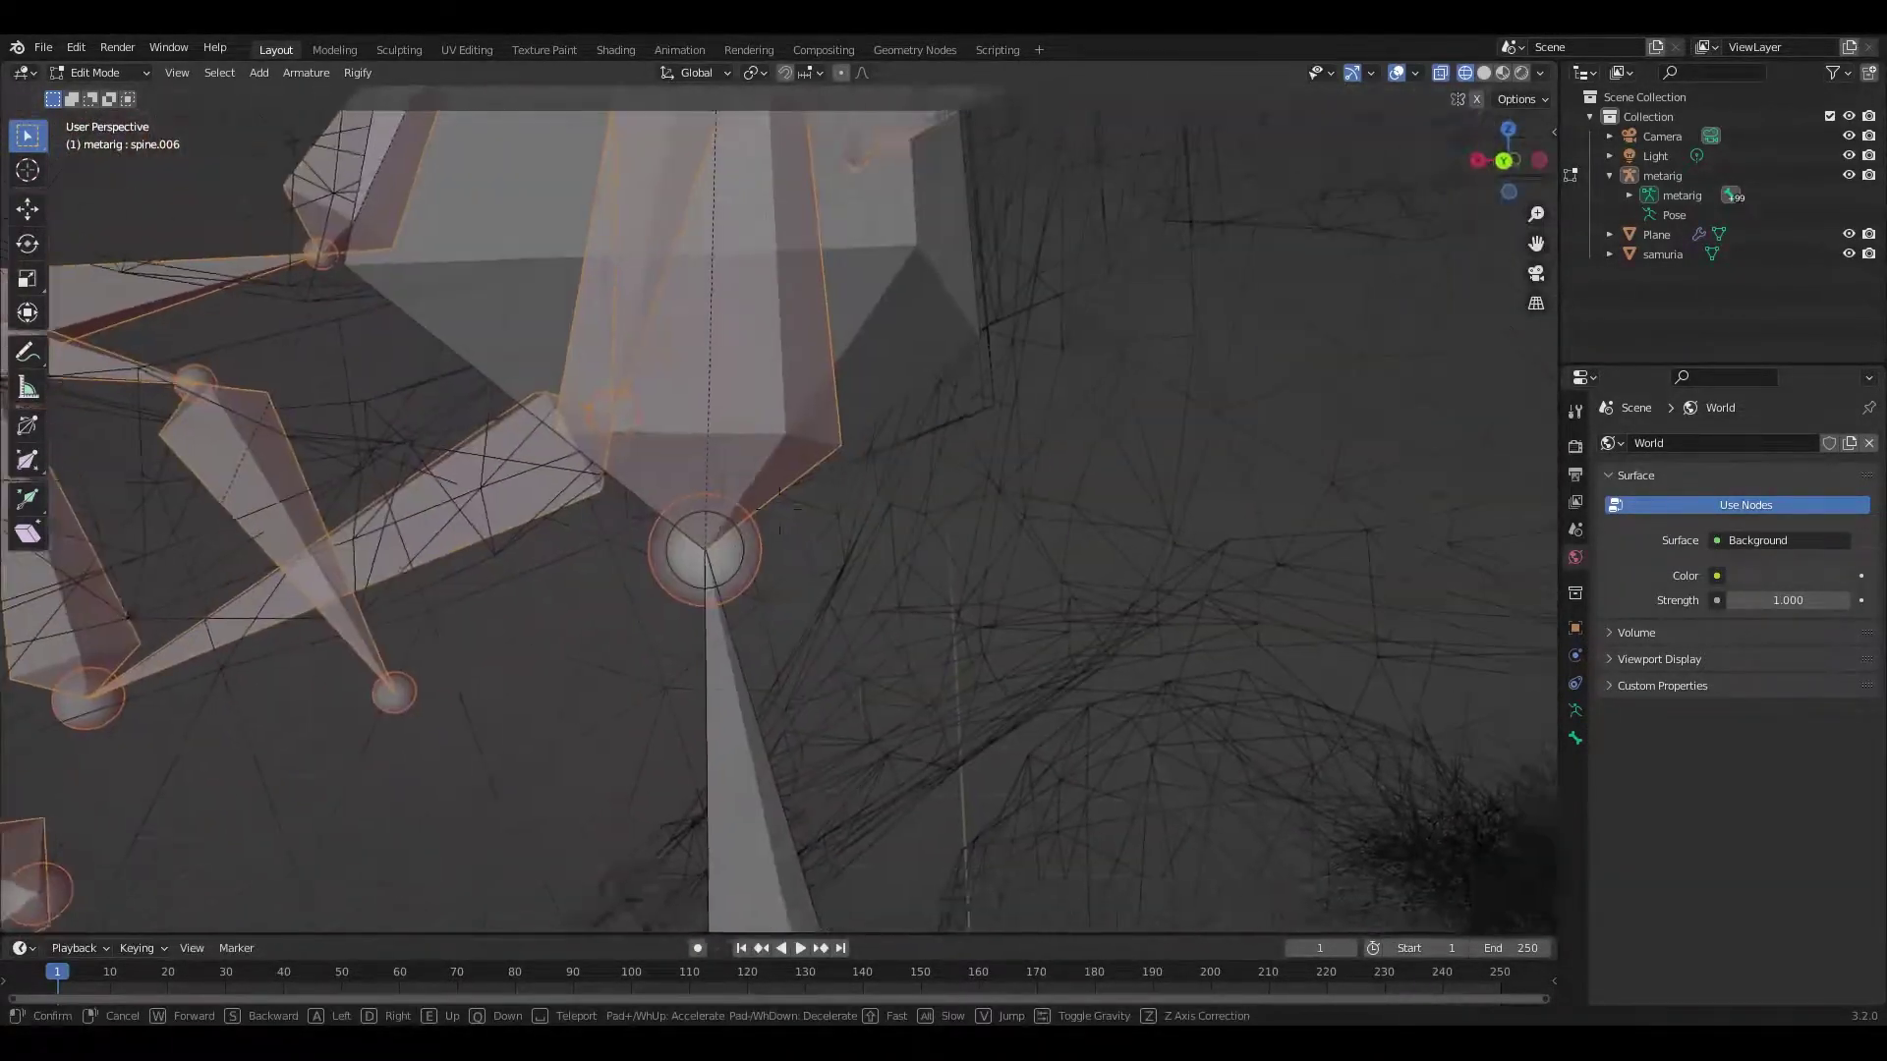
pyautogui.click(768, 522)
pyautogui.moveTo(850, 648); pyautogui.dragTo(841, 440, button='middle')
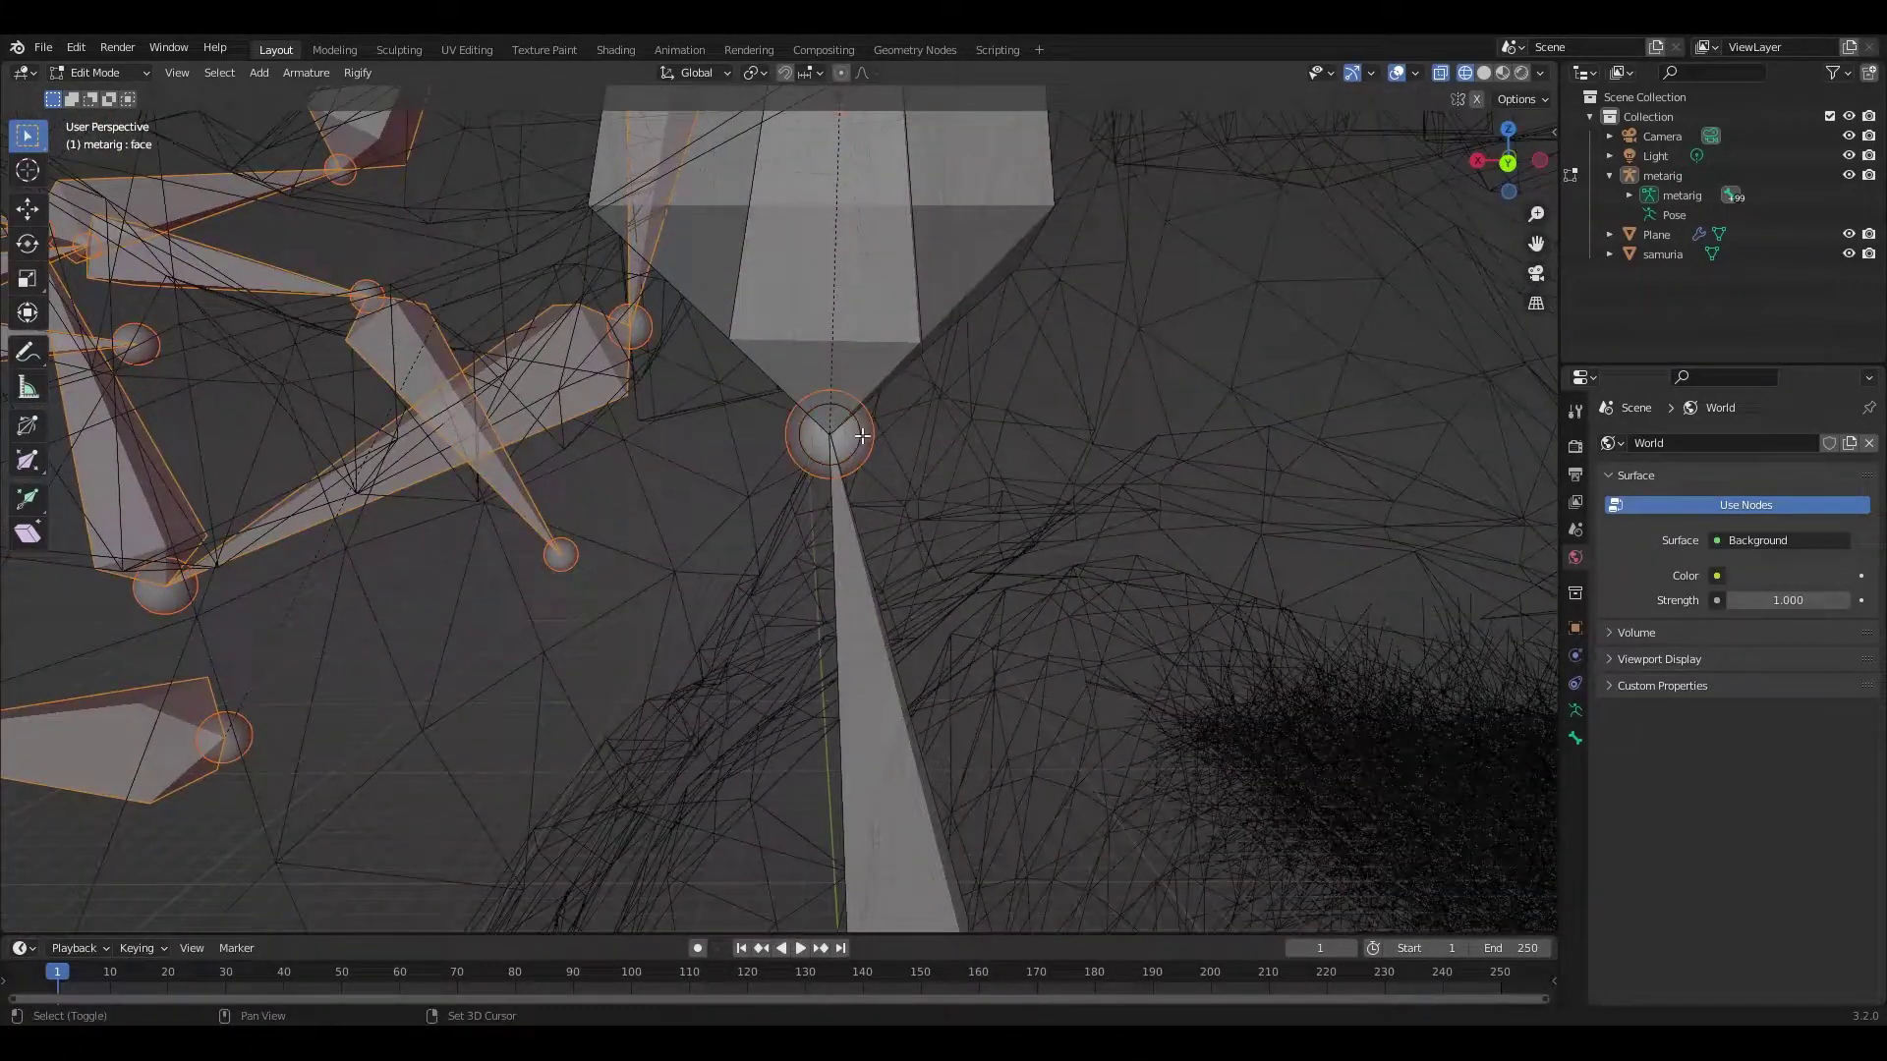
pyautogui.hotkey('shift', '`')
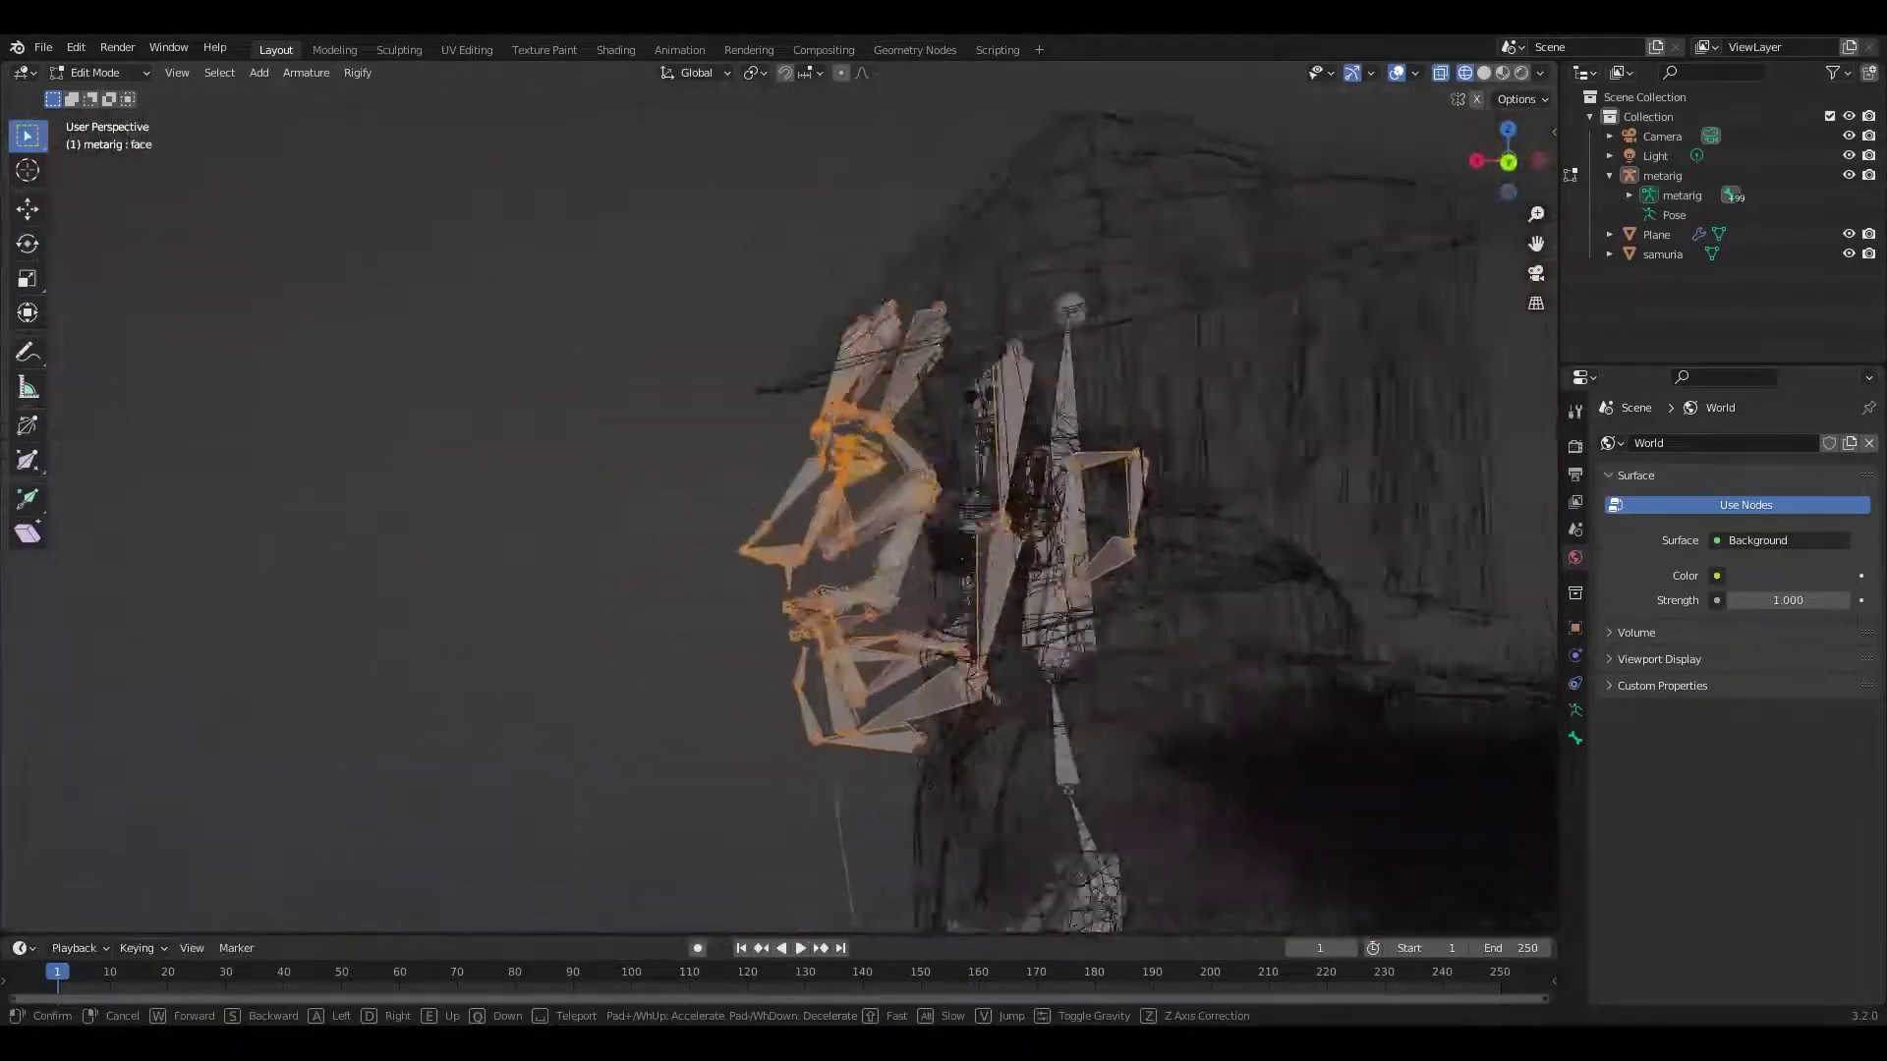
pyautogui.rightClick(705, 817)
pyautogui.click(704, 817)
# Step: Delete the left breast bone (breast.L) from the metarig
pyautogui.hotkey('shift', '`')
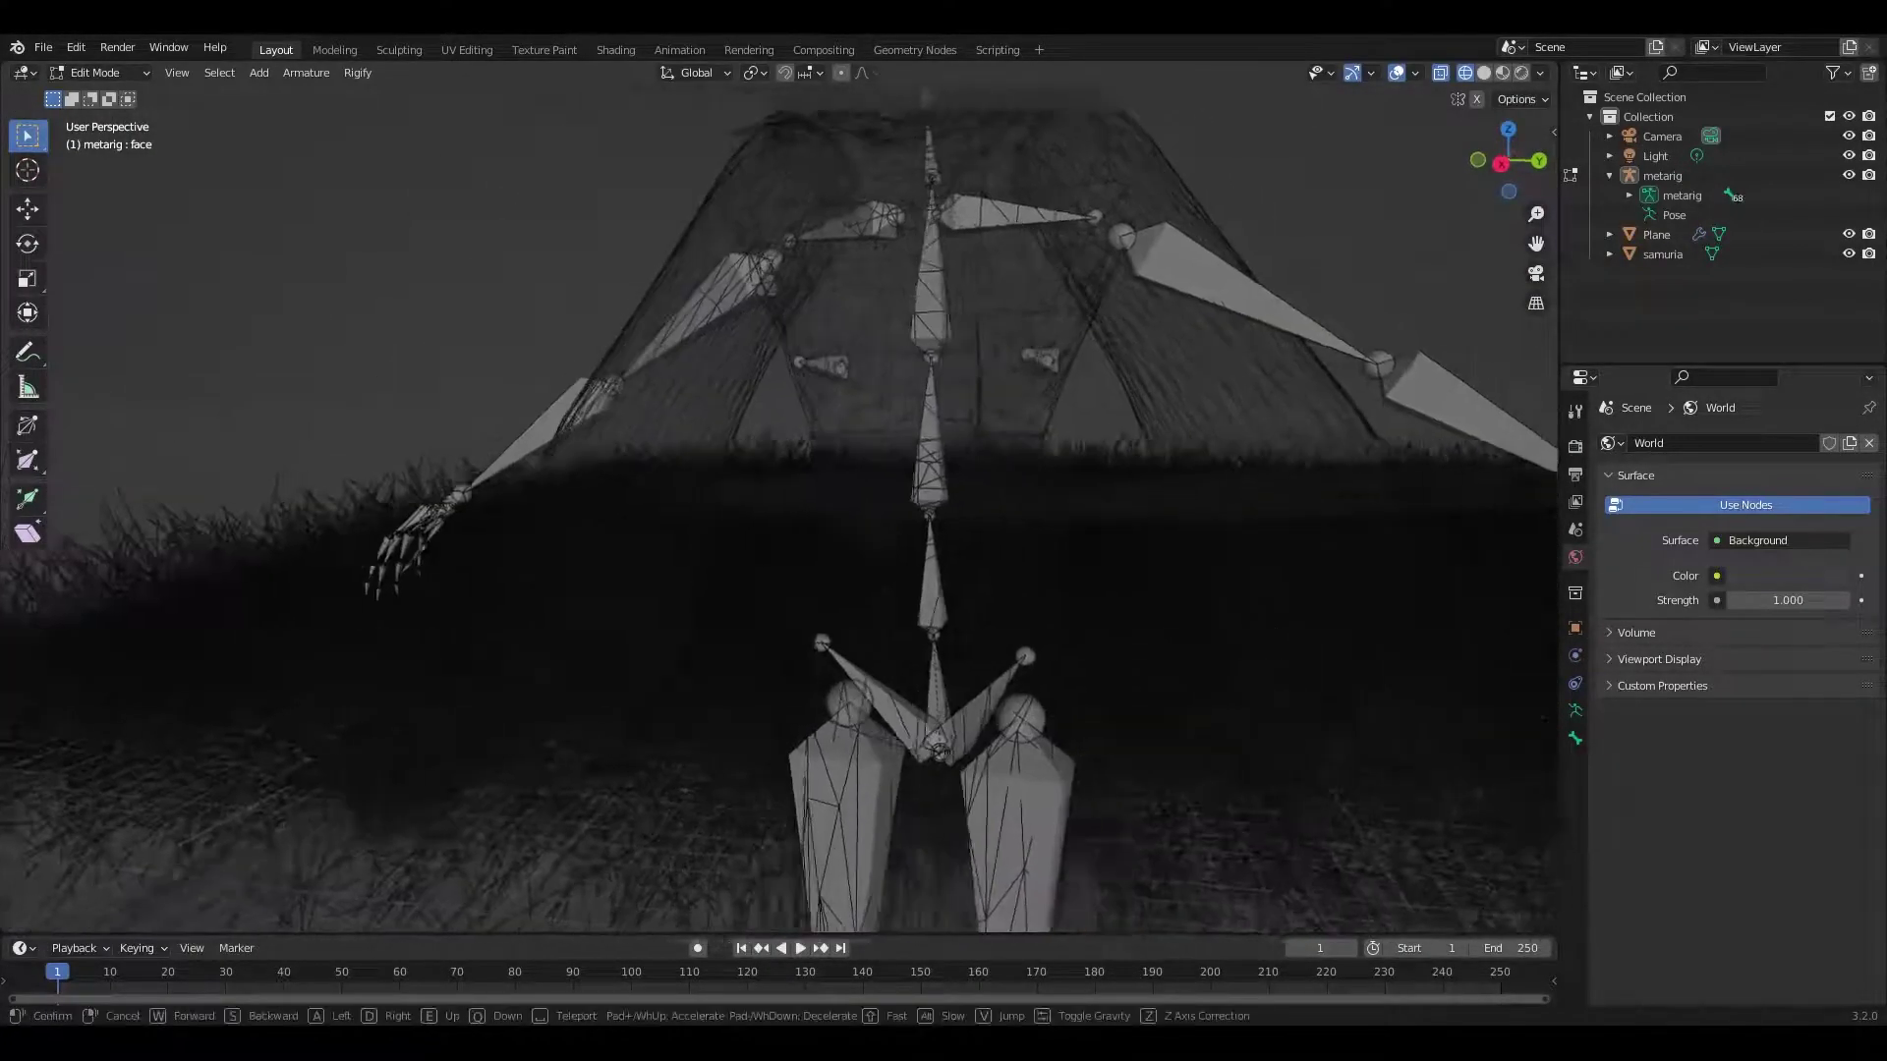
pyautogui.click(816, 440)
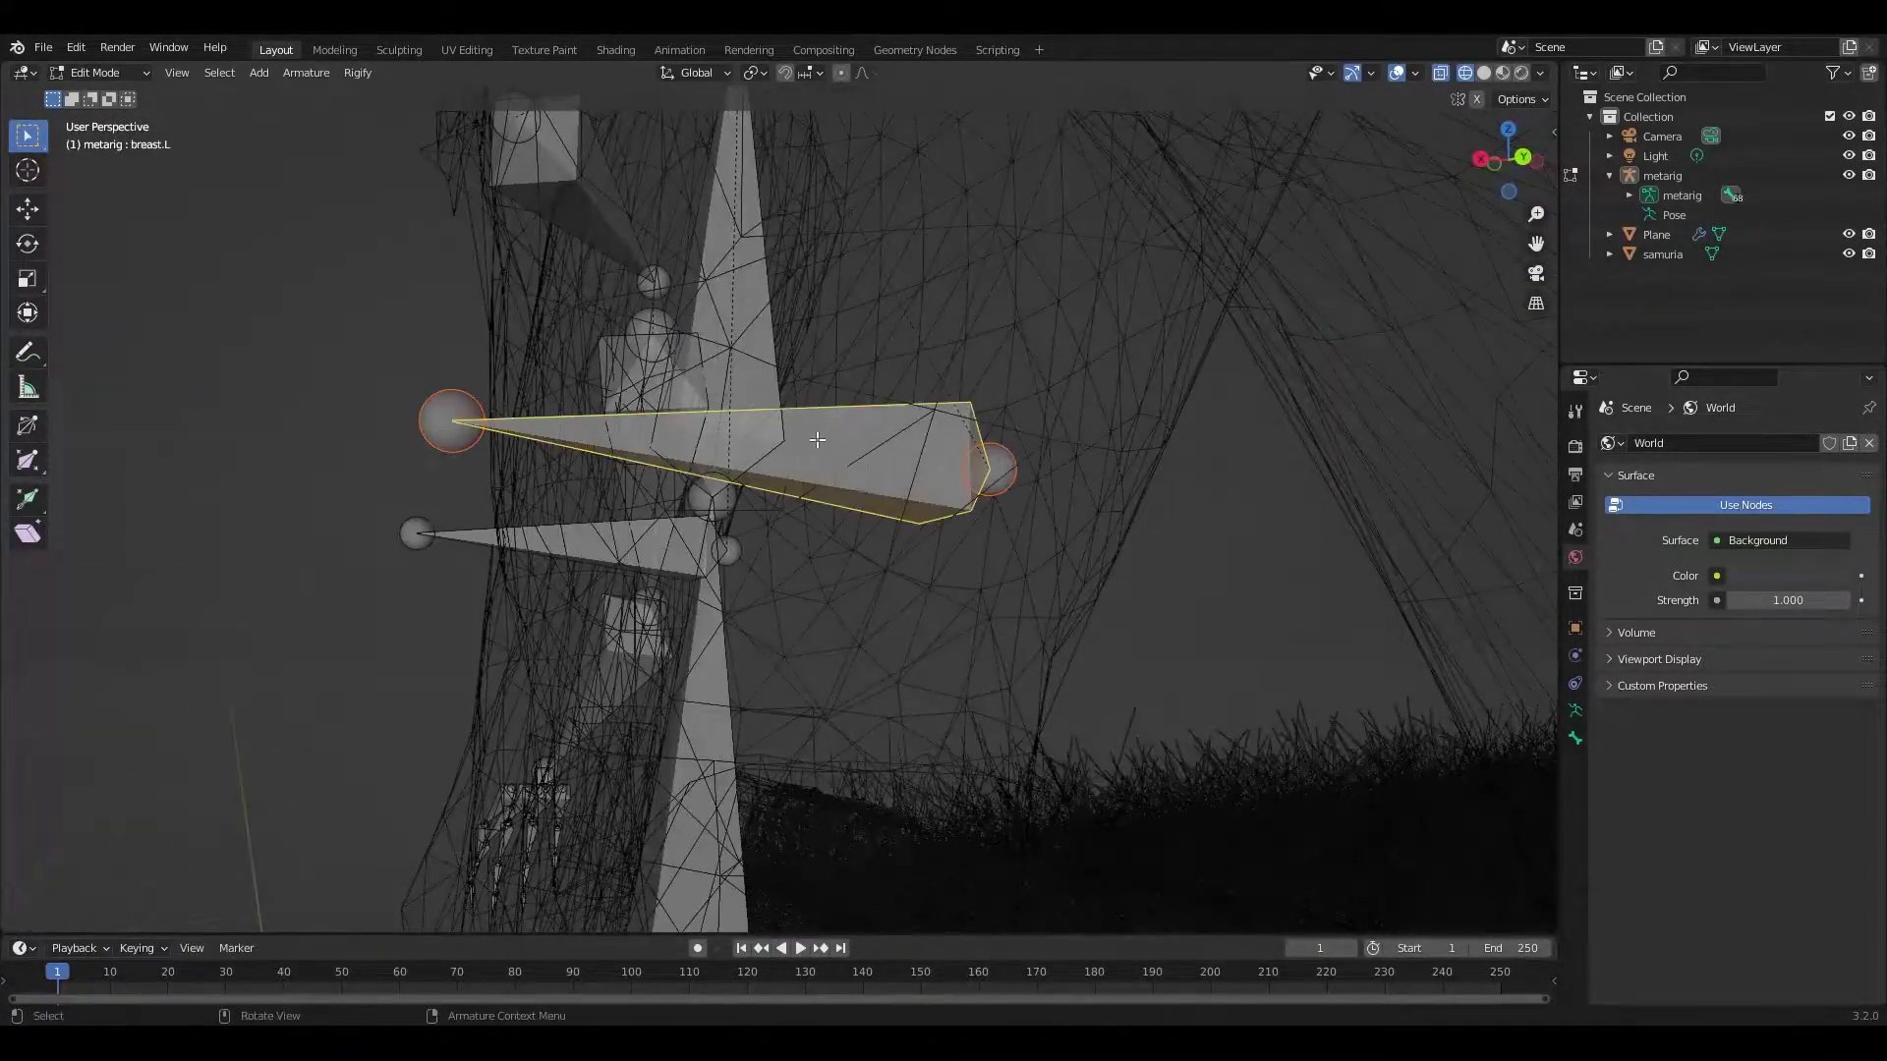
pyautogui.rightClick(815, 483)
pyautogui.click(761, 442)
pyautogui.hotkey('shift', '`')
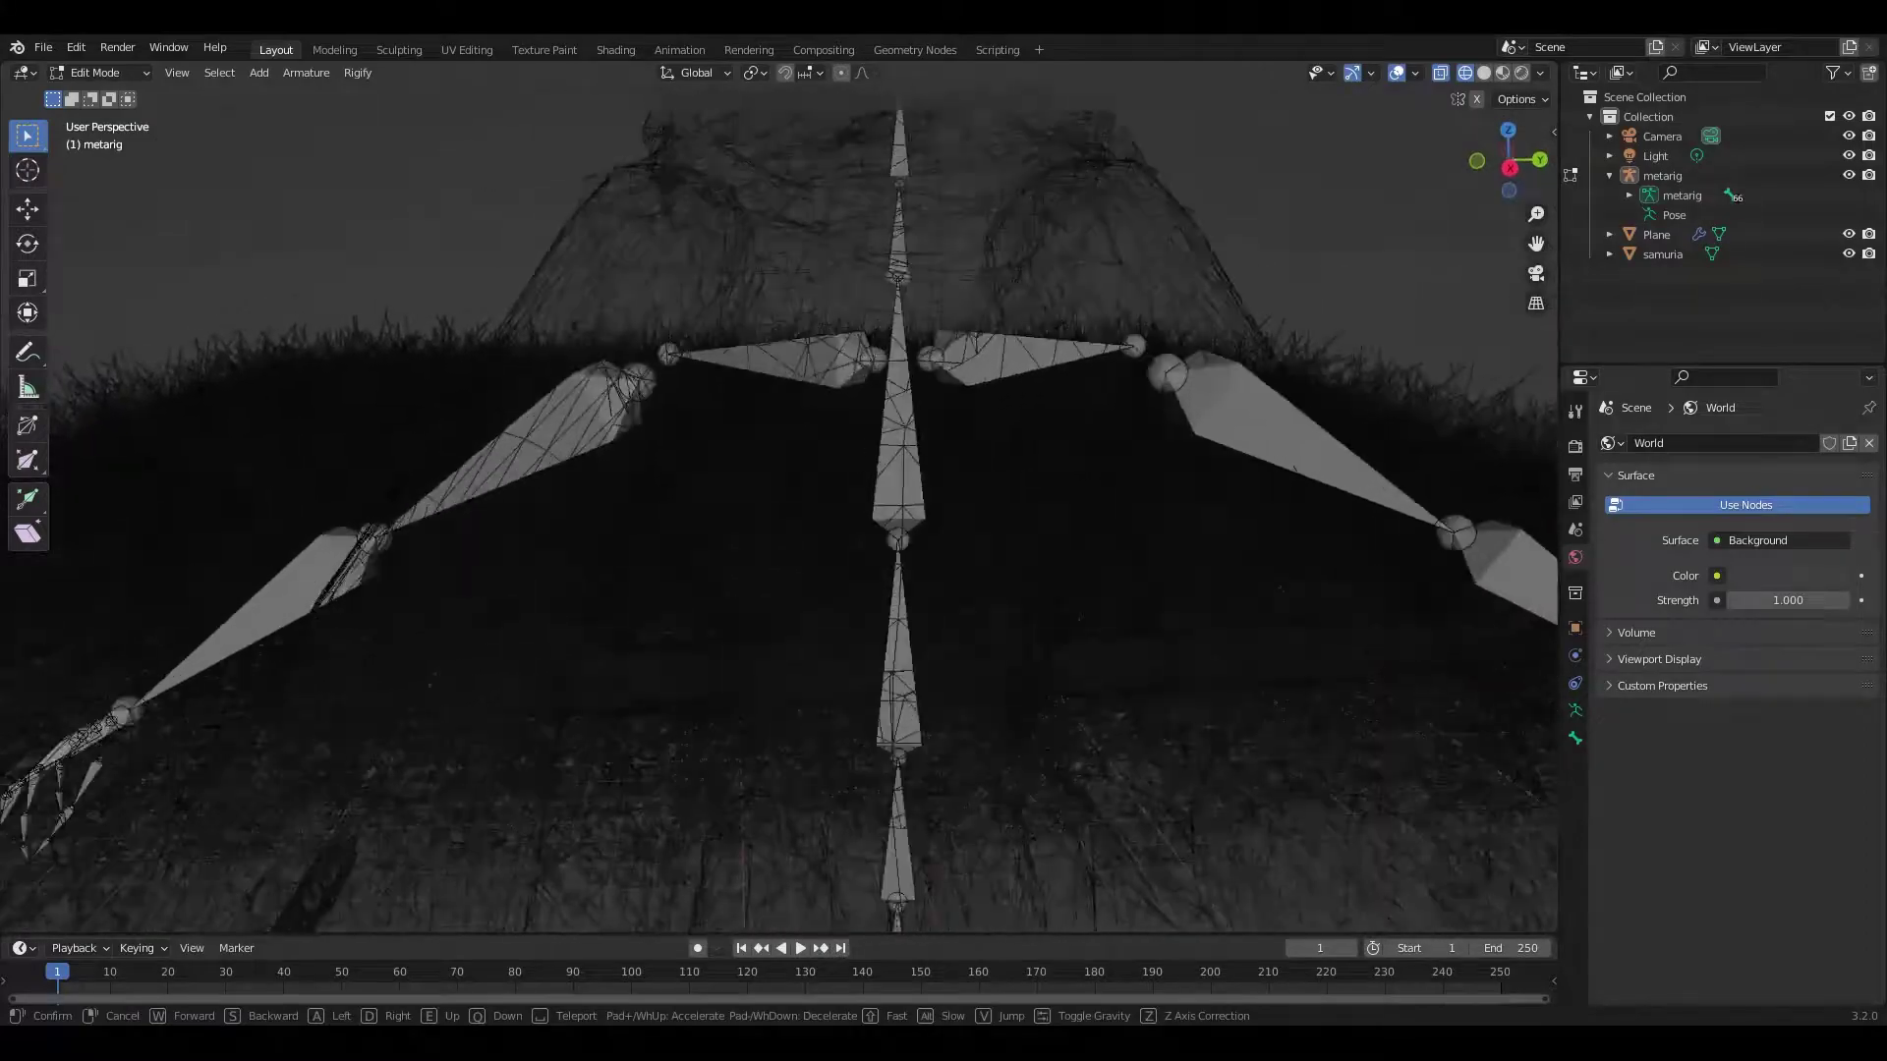
pyautogui.click(128, 79)
# Step: In solid shading, move the whole metarig down to the samurai's feet
pyautogui.hotkey('shift', 'z')
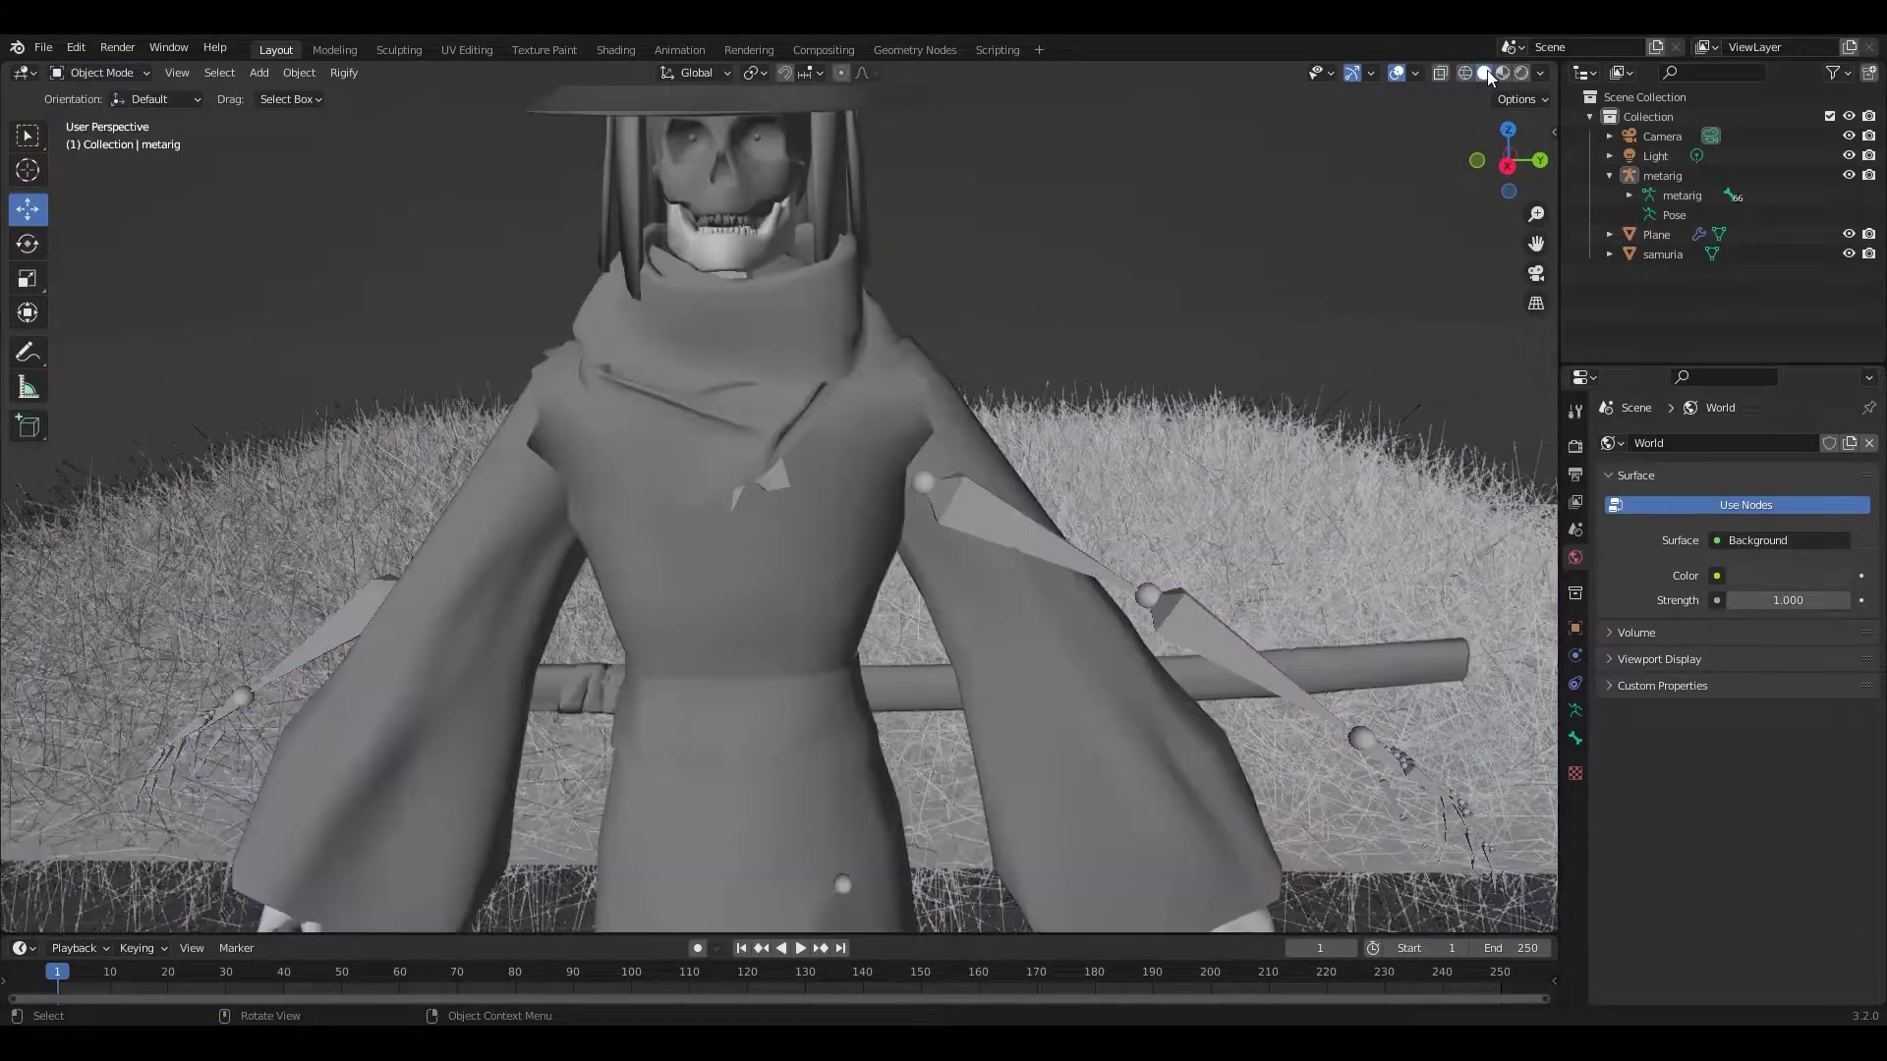
pyautogui.hotkey('shift', '`')
pyautogui.click(735, 550)
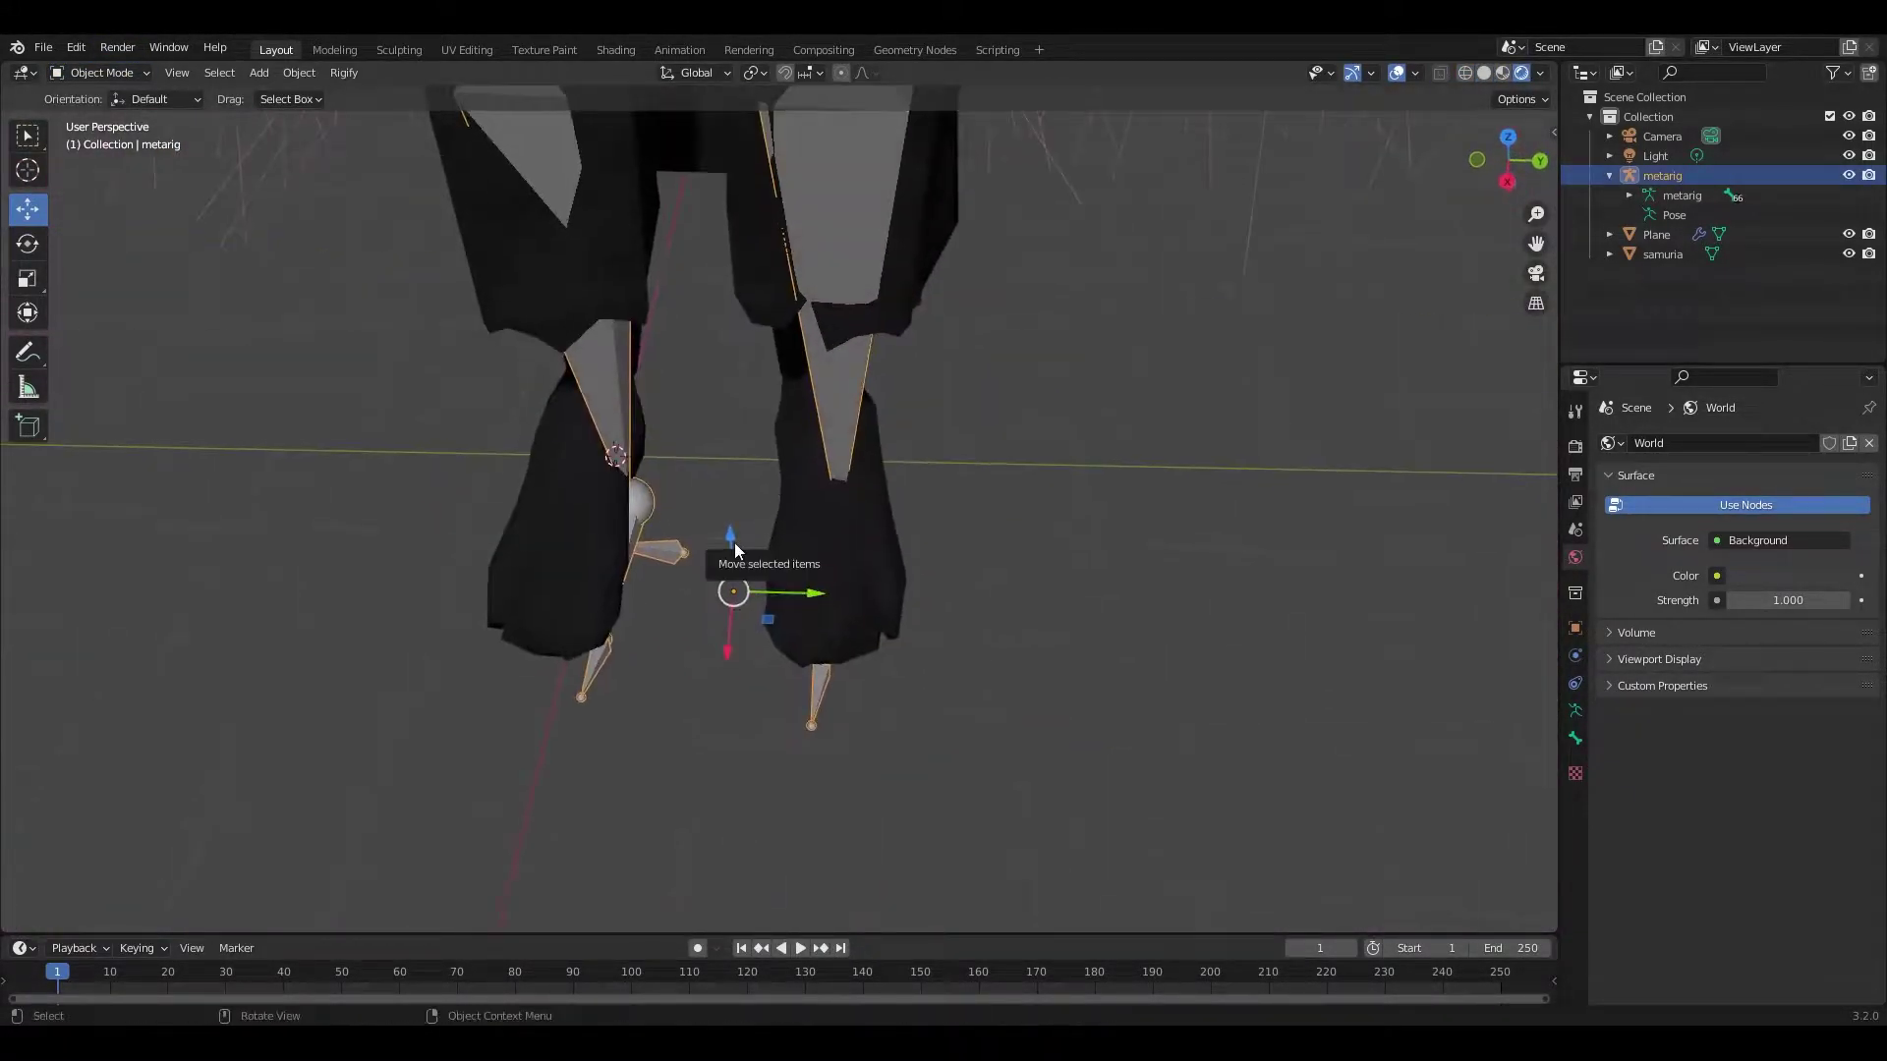
pyautogui.scroll(-5, 963, 555)
pyautogui.scroll(-3, 963, 555)
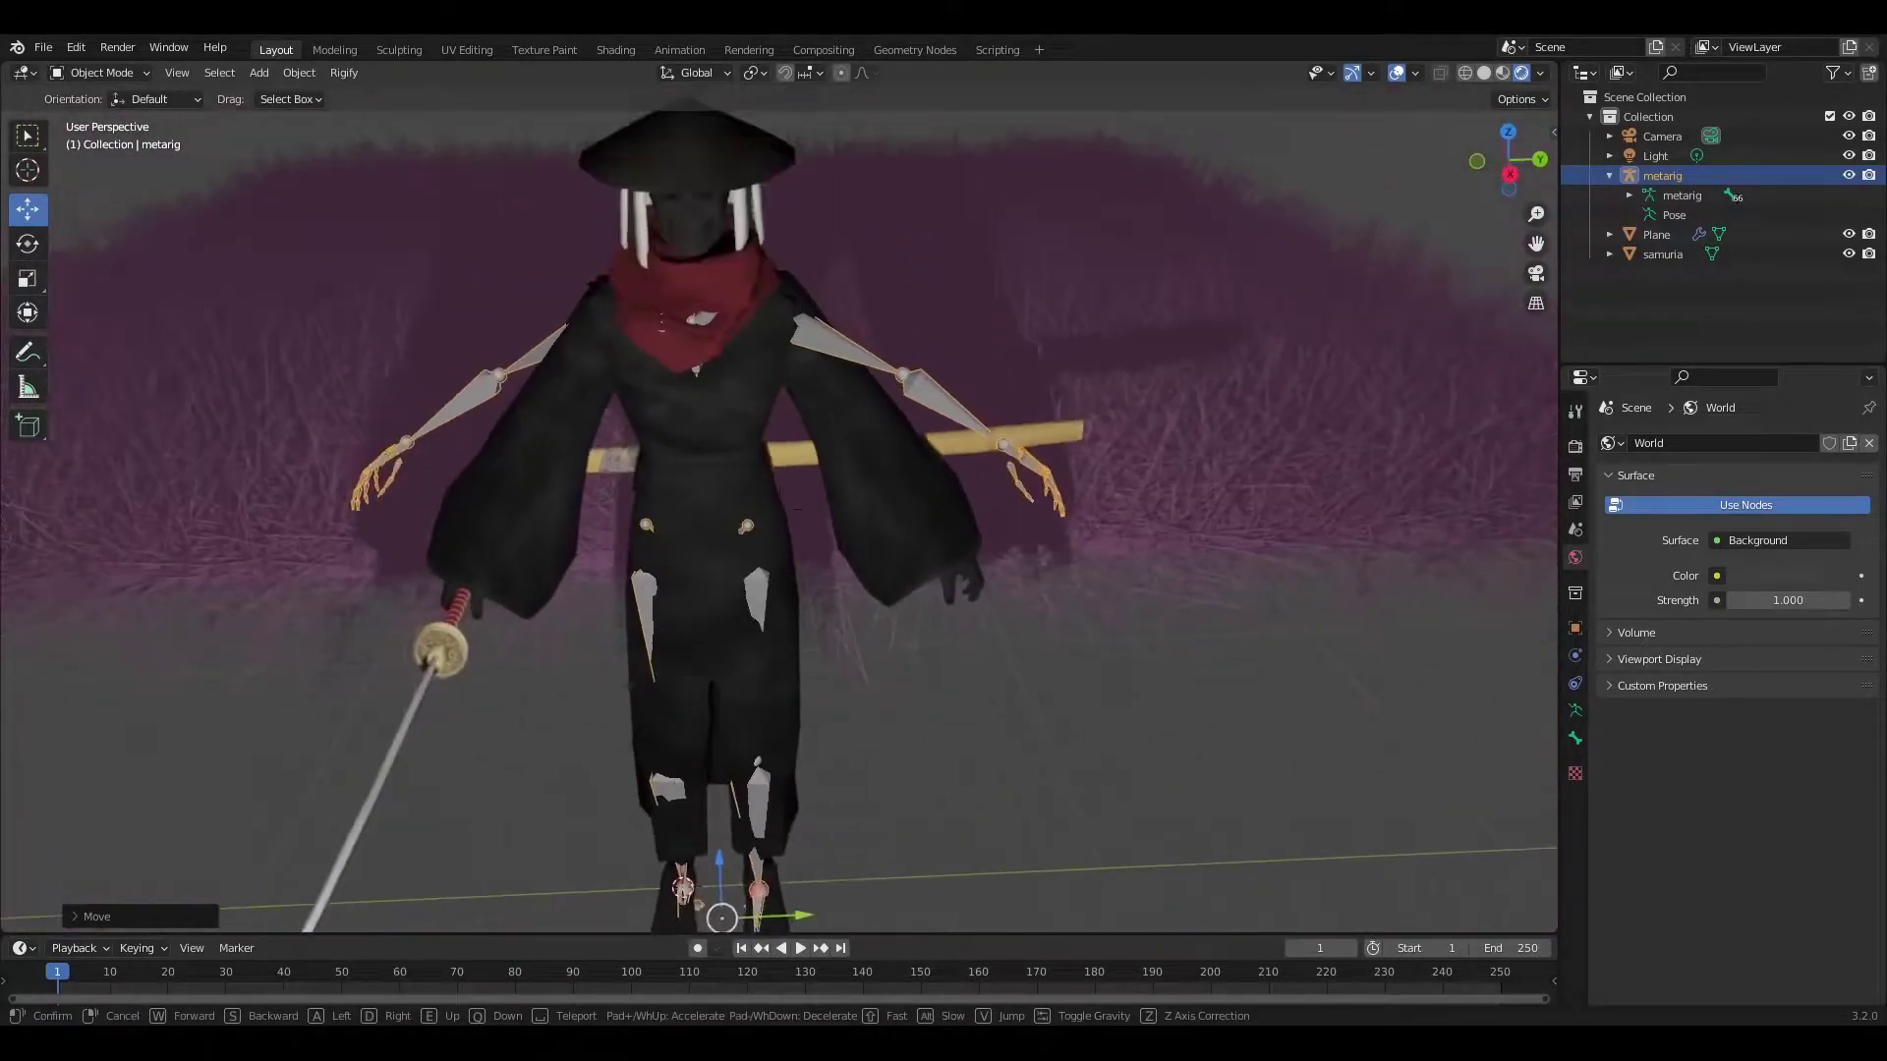
pyautogui.press('g')
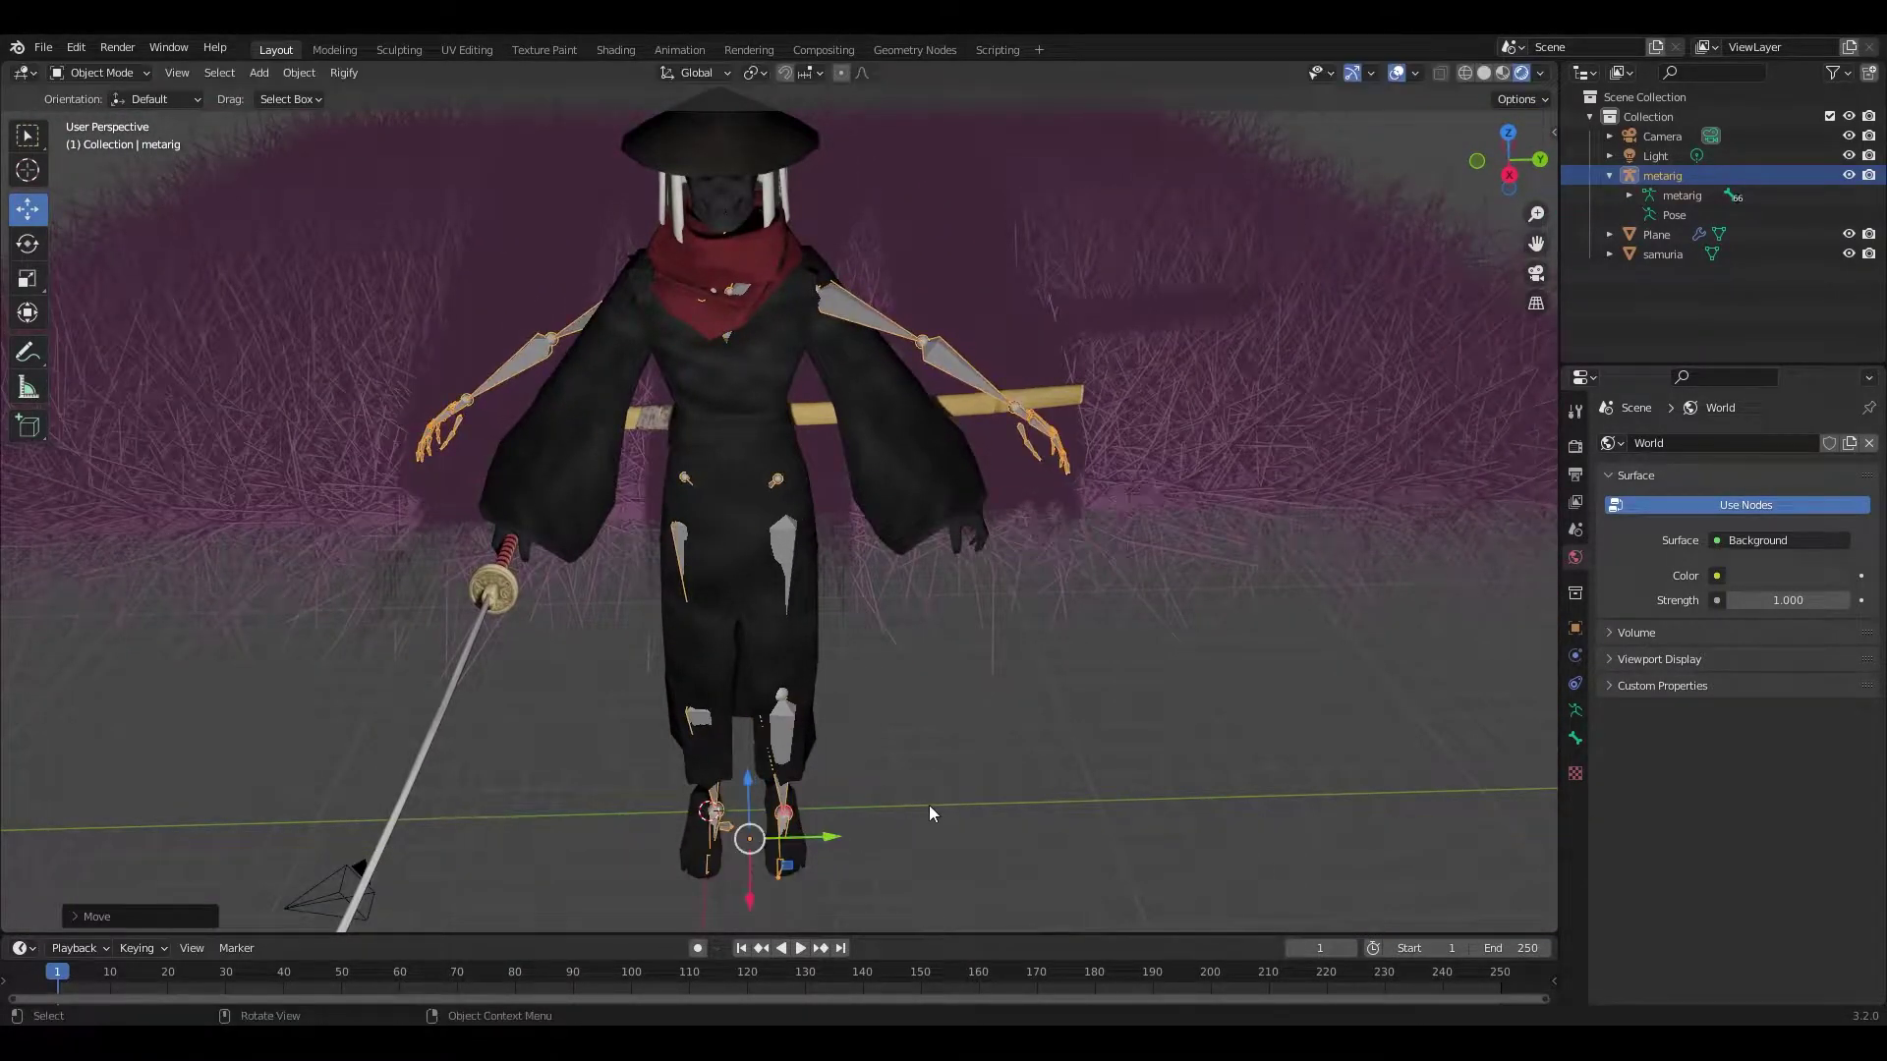
# Step: Switch to wireframe, enter bone Edit Mode and select all bones
pyautogui.hotkey('shift', 'z')
pyautogui.hotkey('shift', '`')
pyautogui.press('Tab')
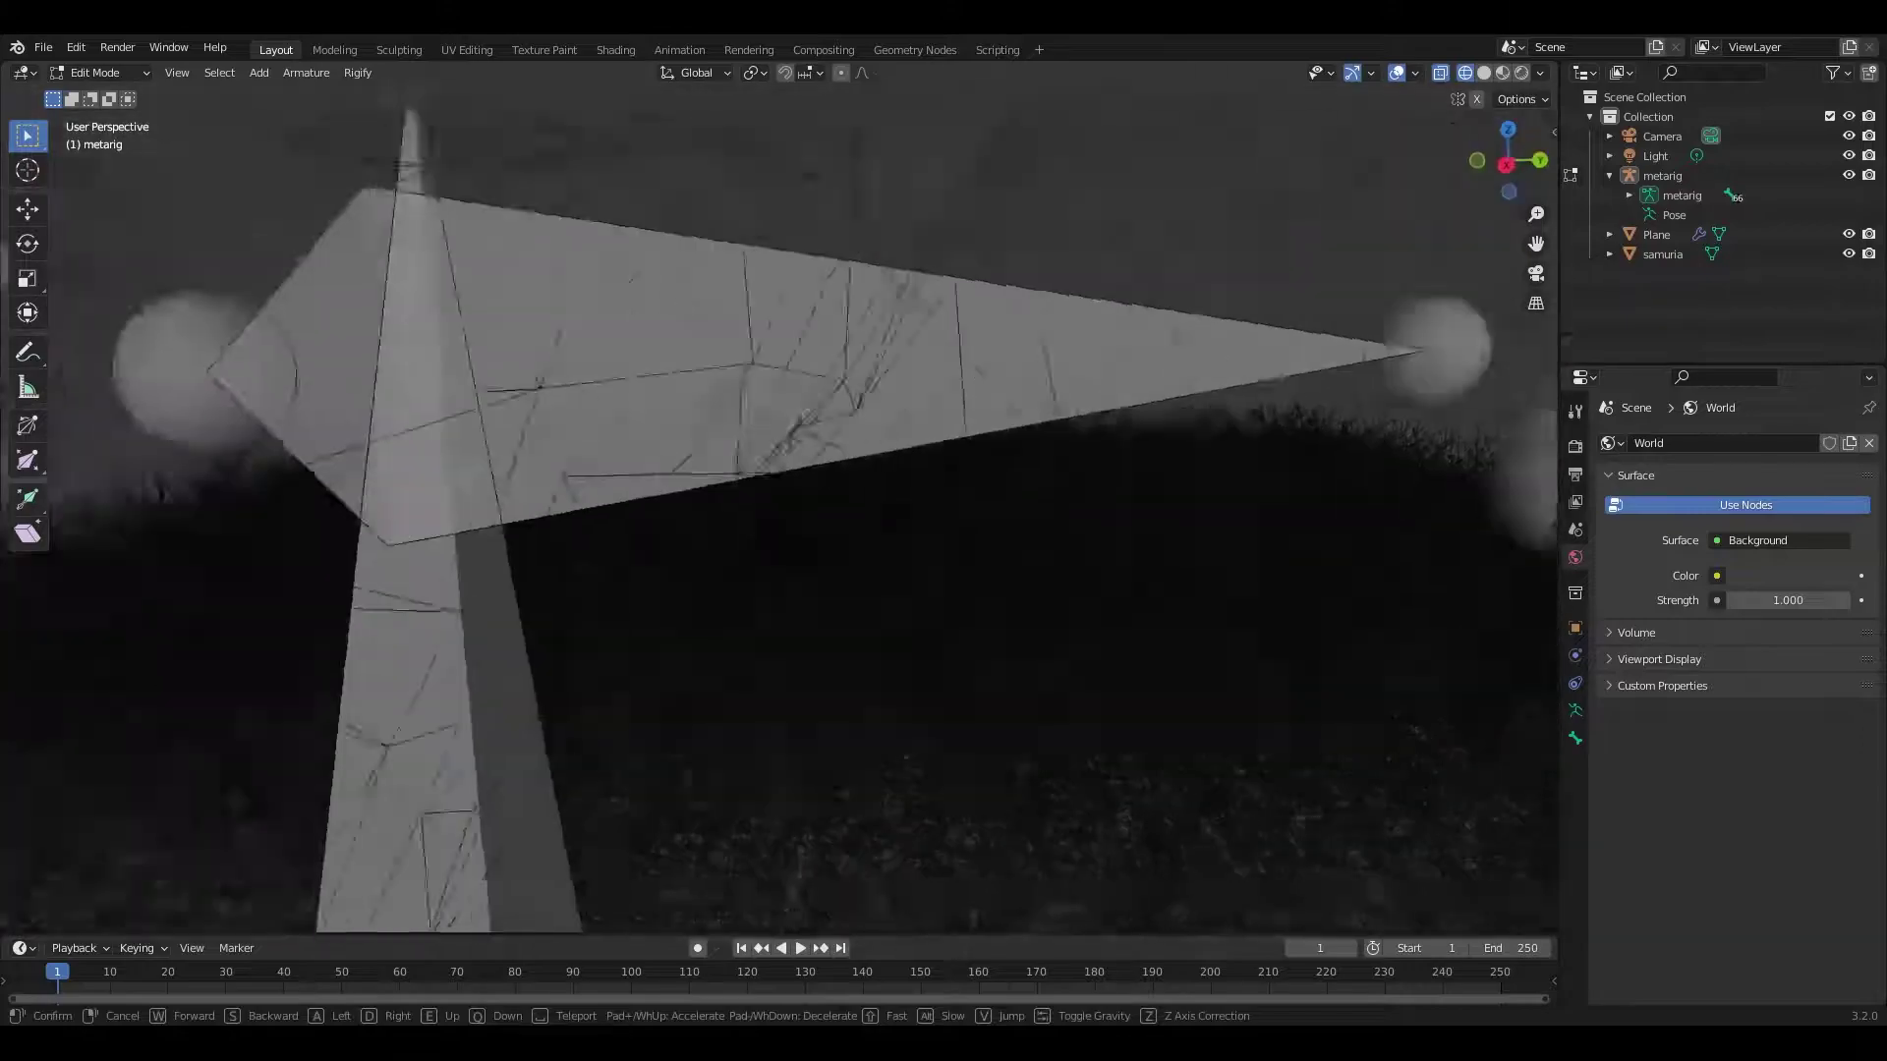
pyautogui.press('Escape')
pyautogui.press('n')
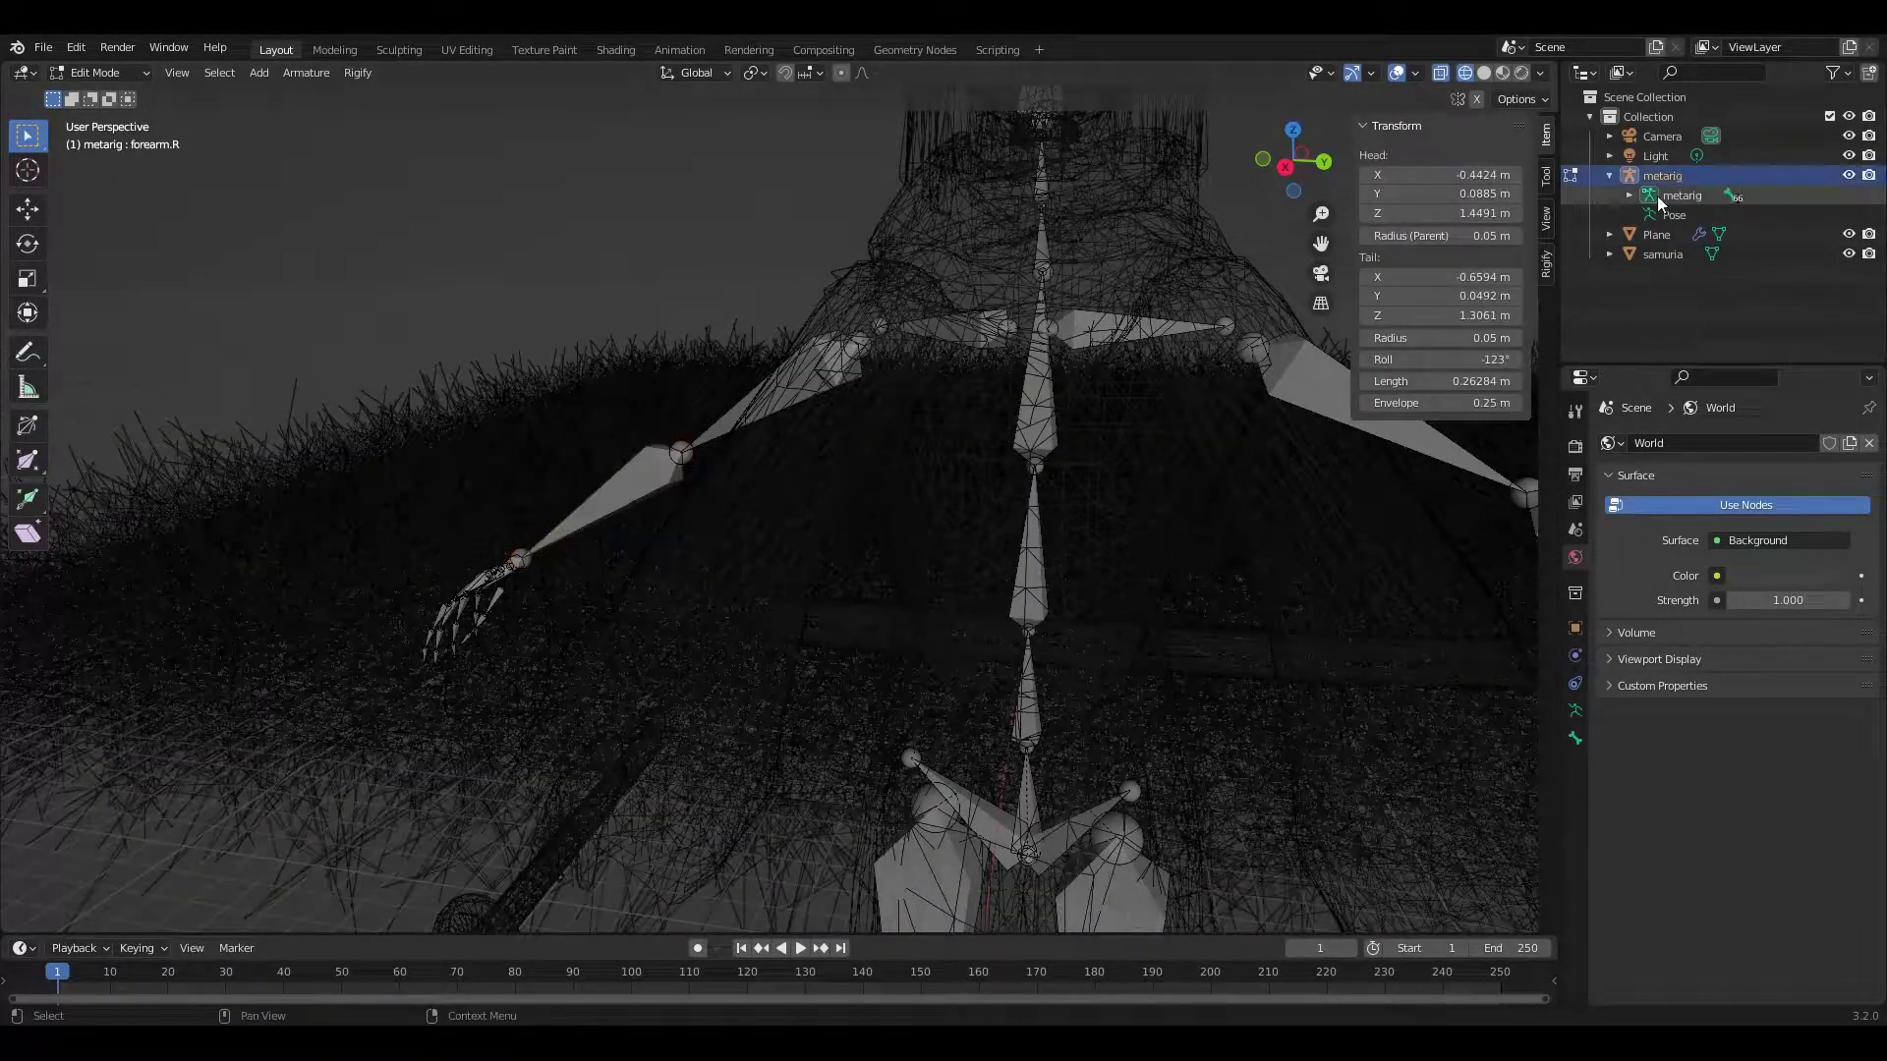
pyautogui.press('n')
pyautogui.scroll(-5, 1039, 834)
pyautogui.press('a')
pyautogui.hotkey('shift', '`')
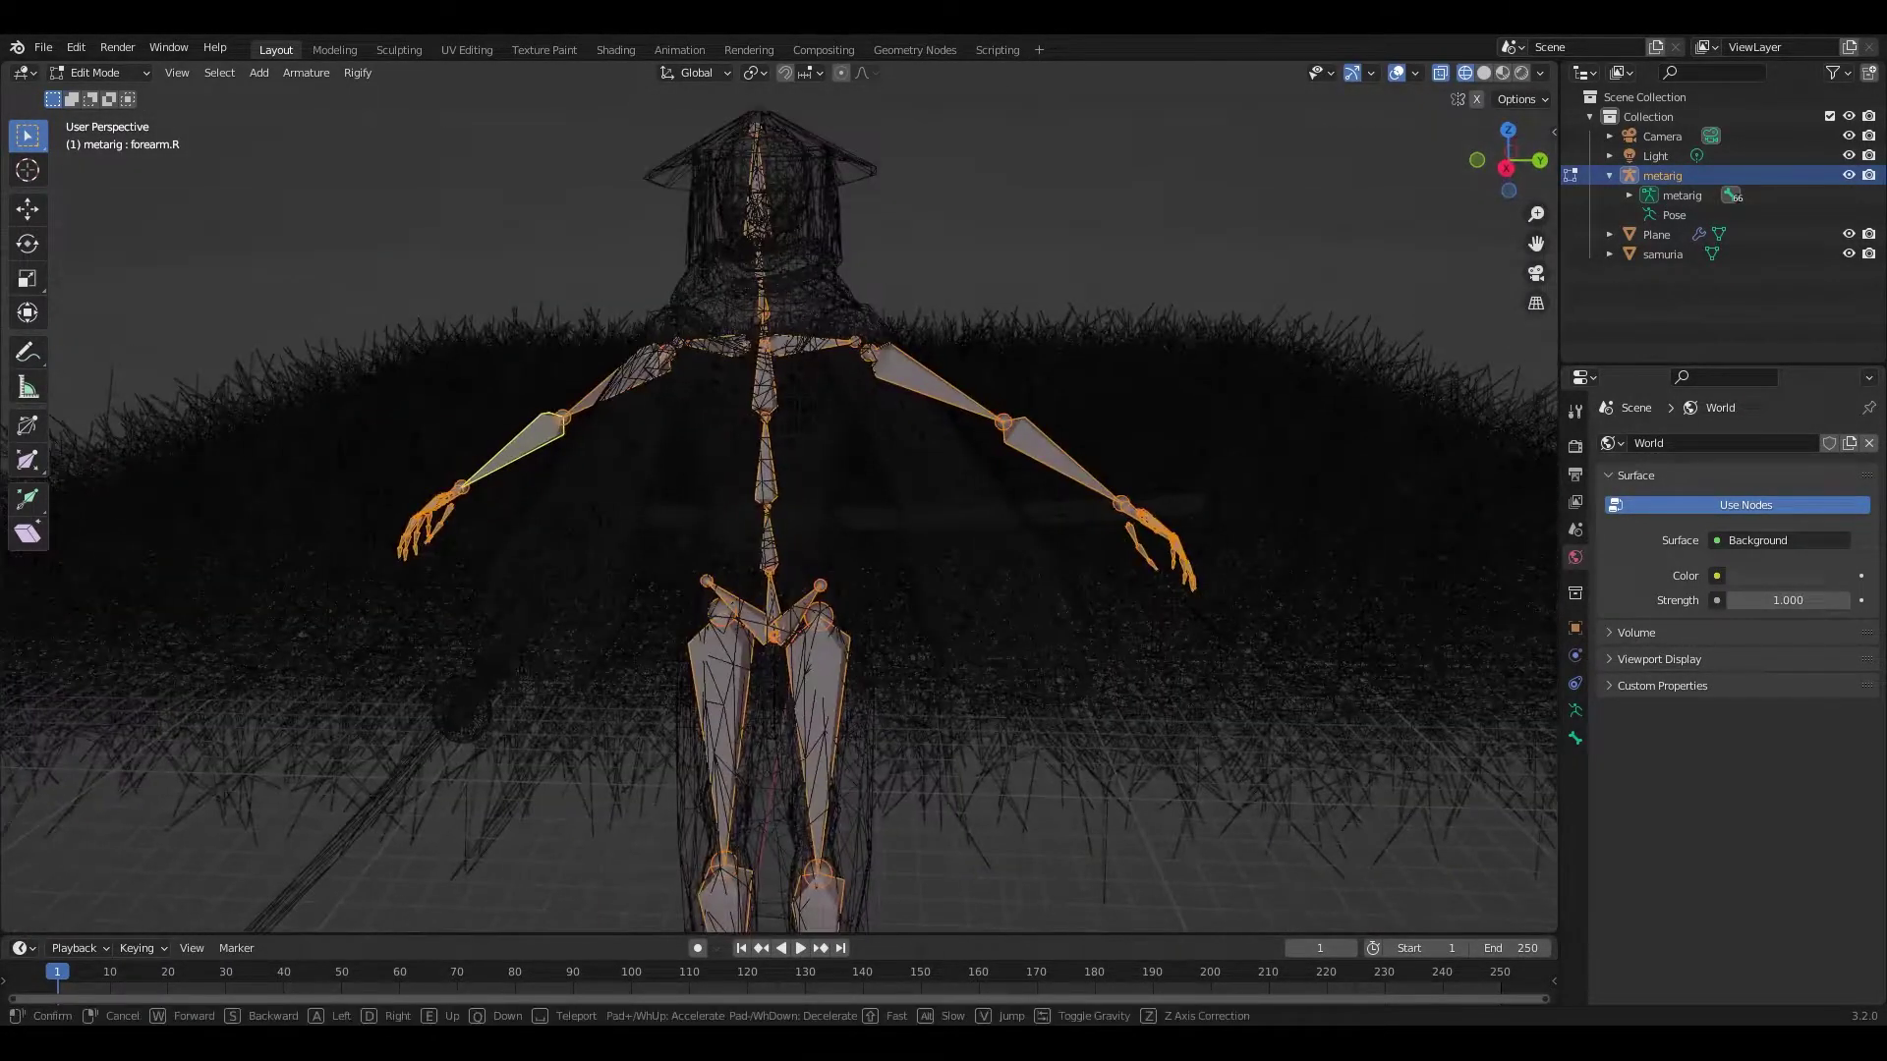
pyautogui.press('Escape')
pyautogui.press('n')
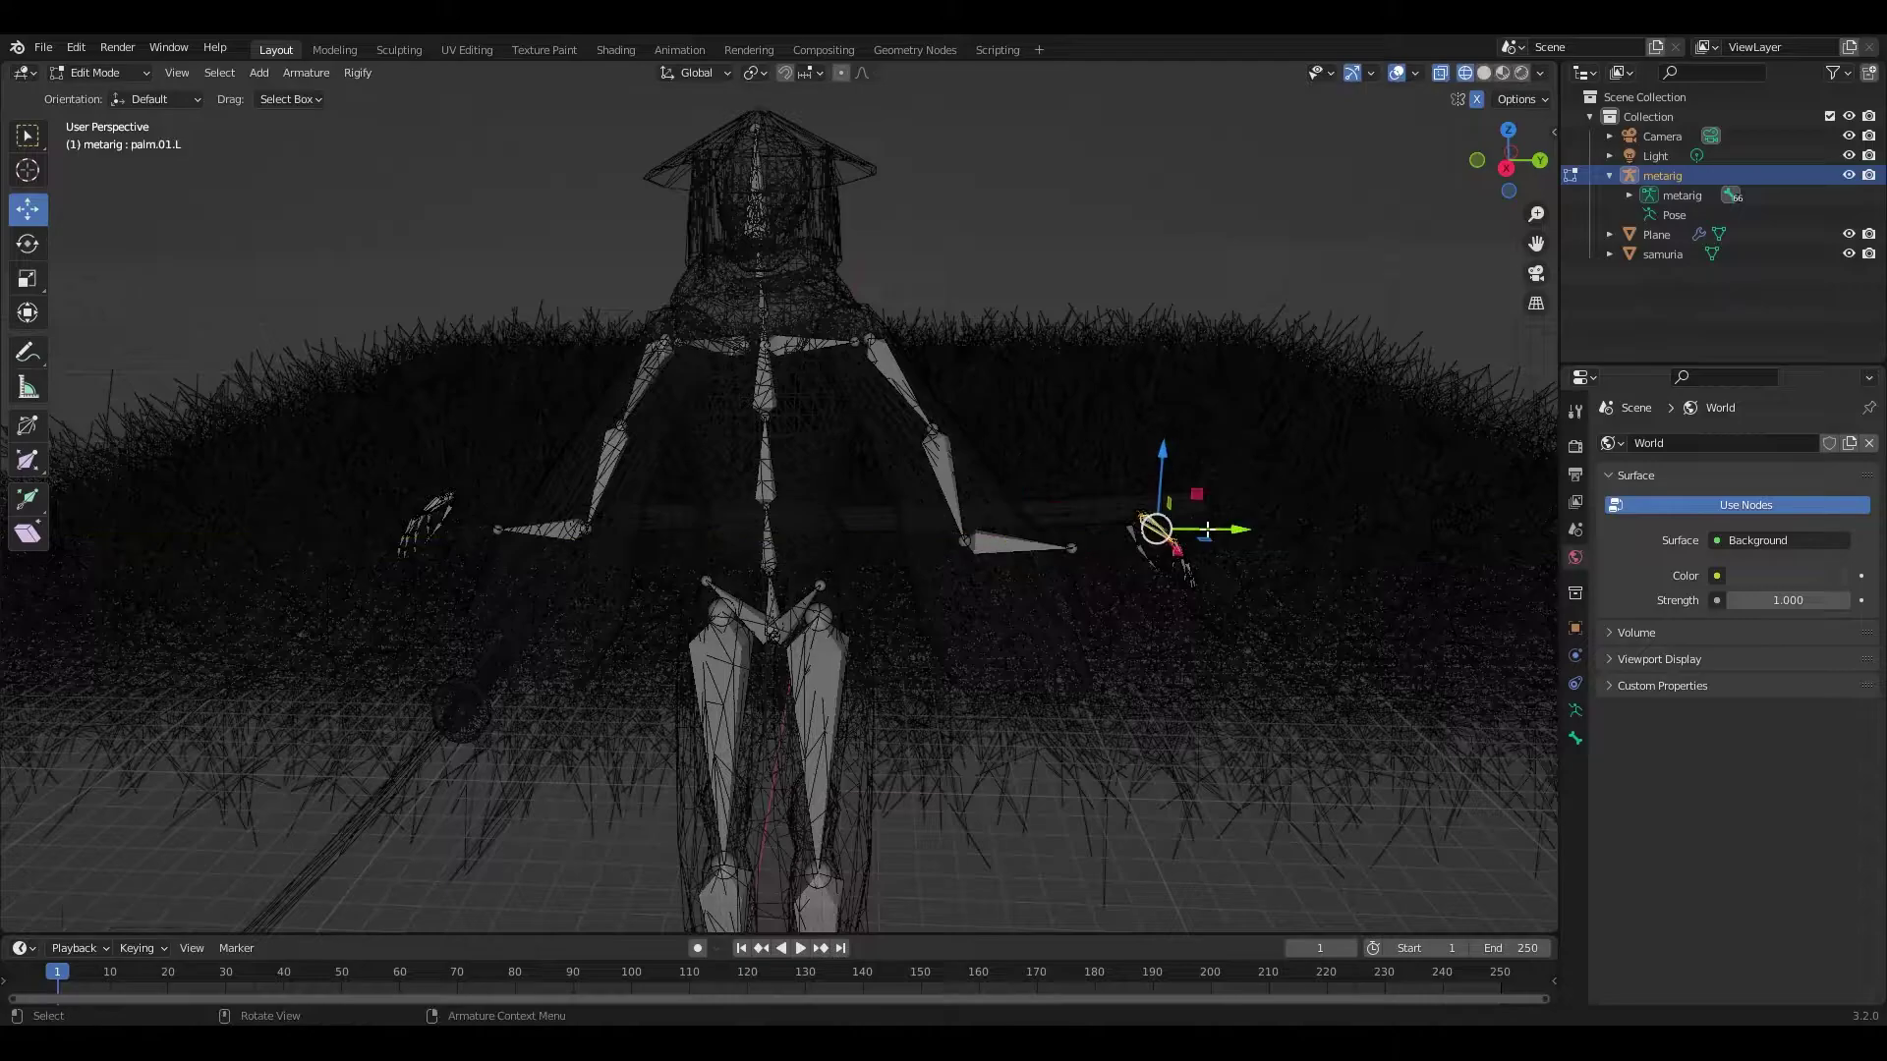
# Step: Move the left hand bones toward the samurai's hand mesh
pyautogui.hotkey('shift', '`')
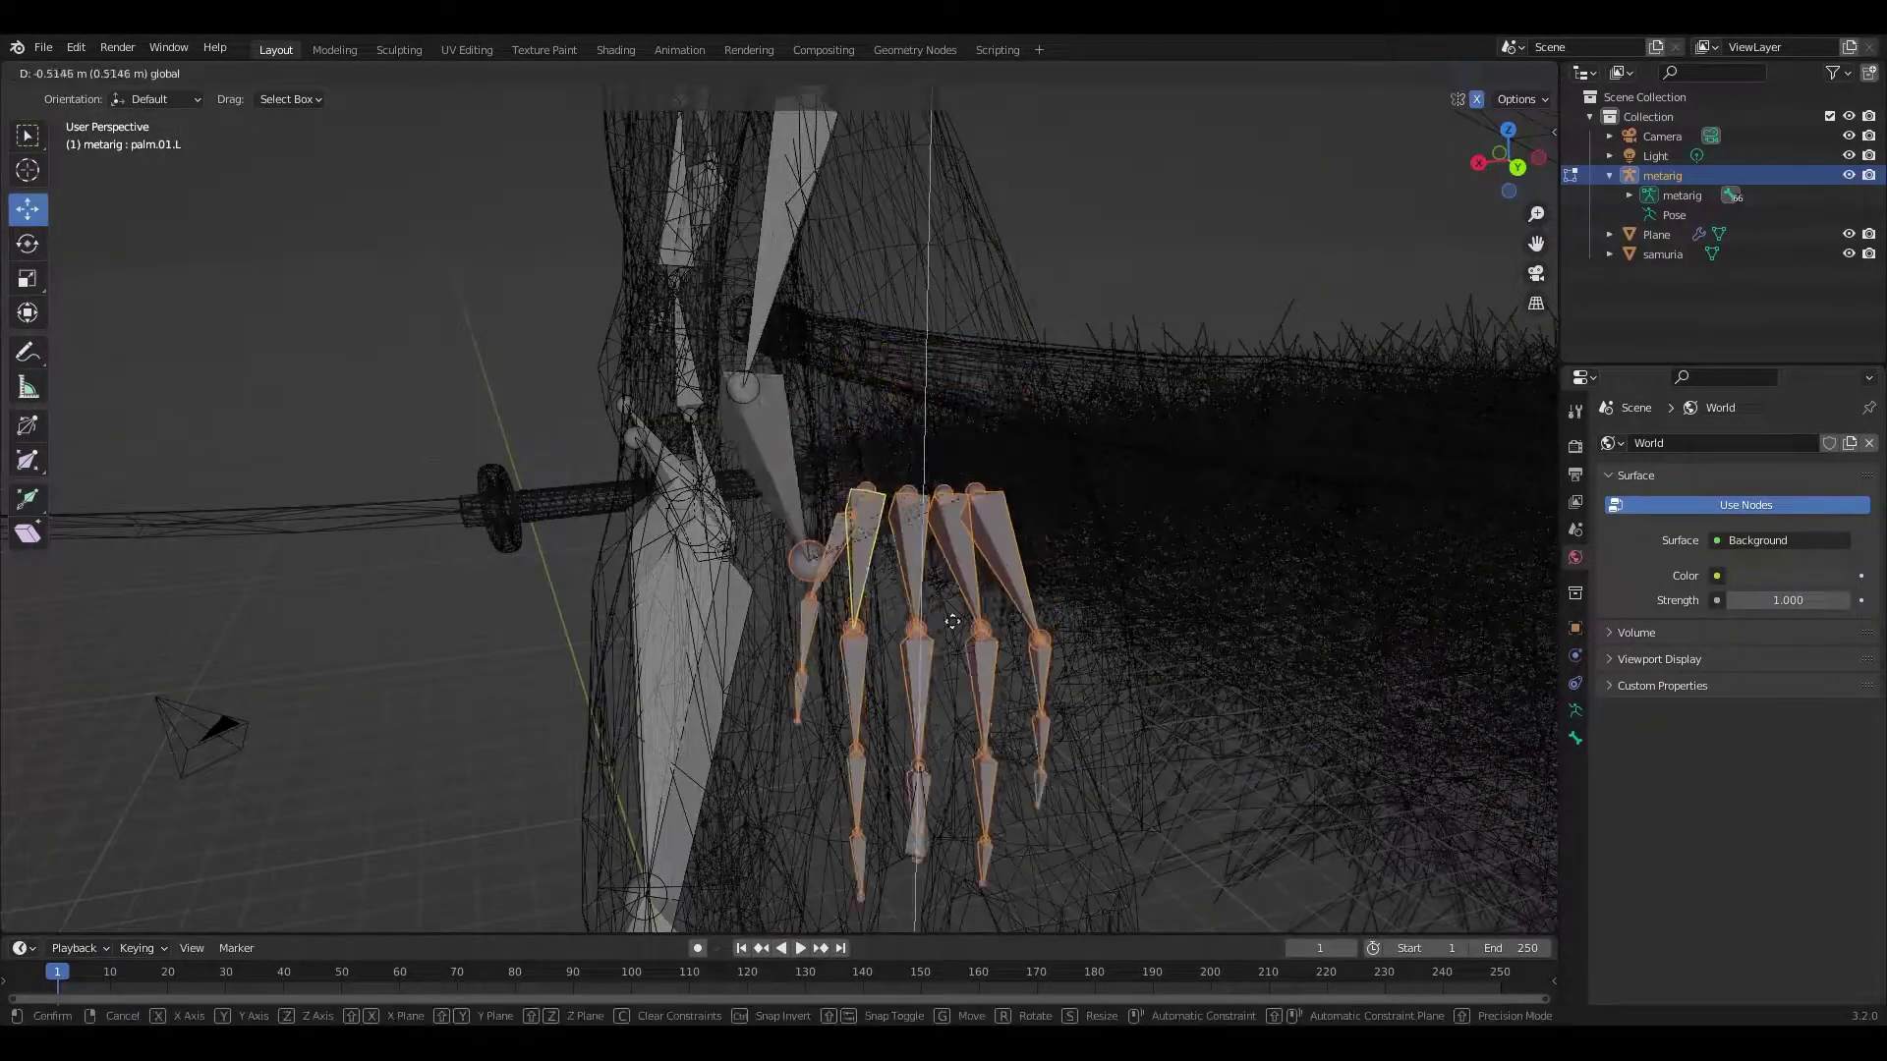
pyautogui.moveTo(952, 621); pyautogui.dragTo(388, 501, button='middle')
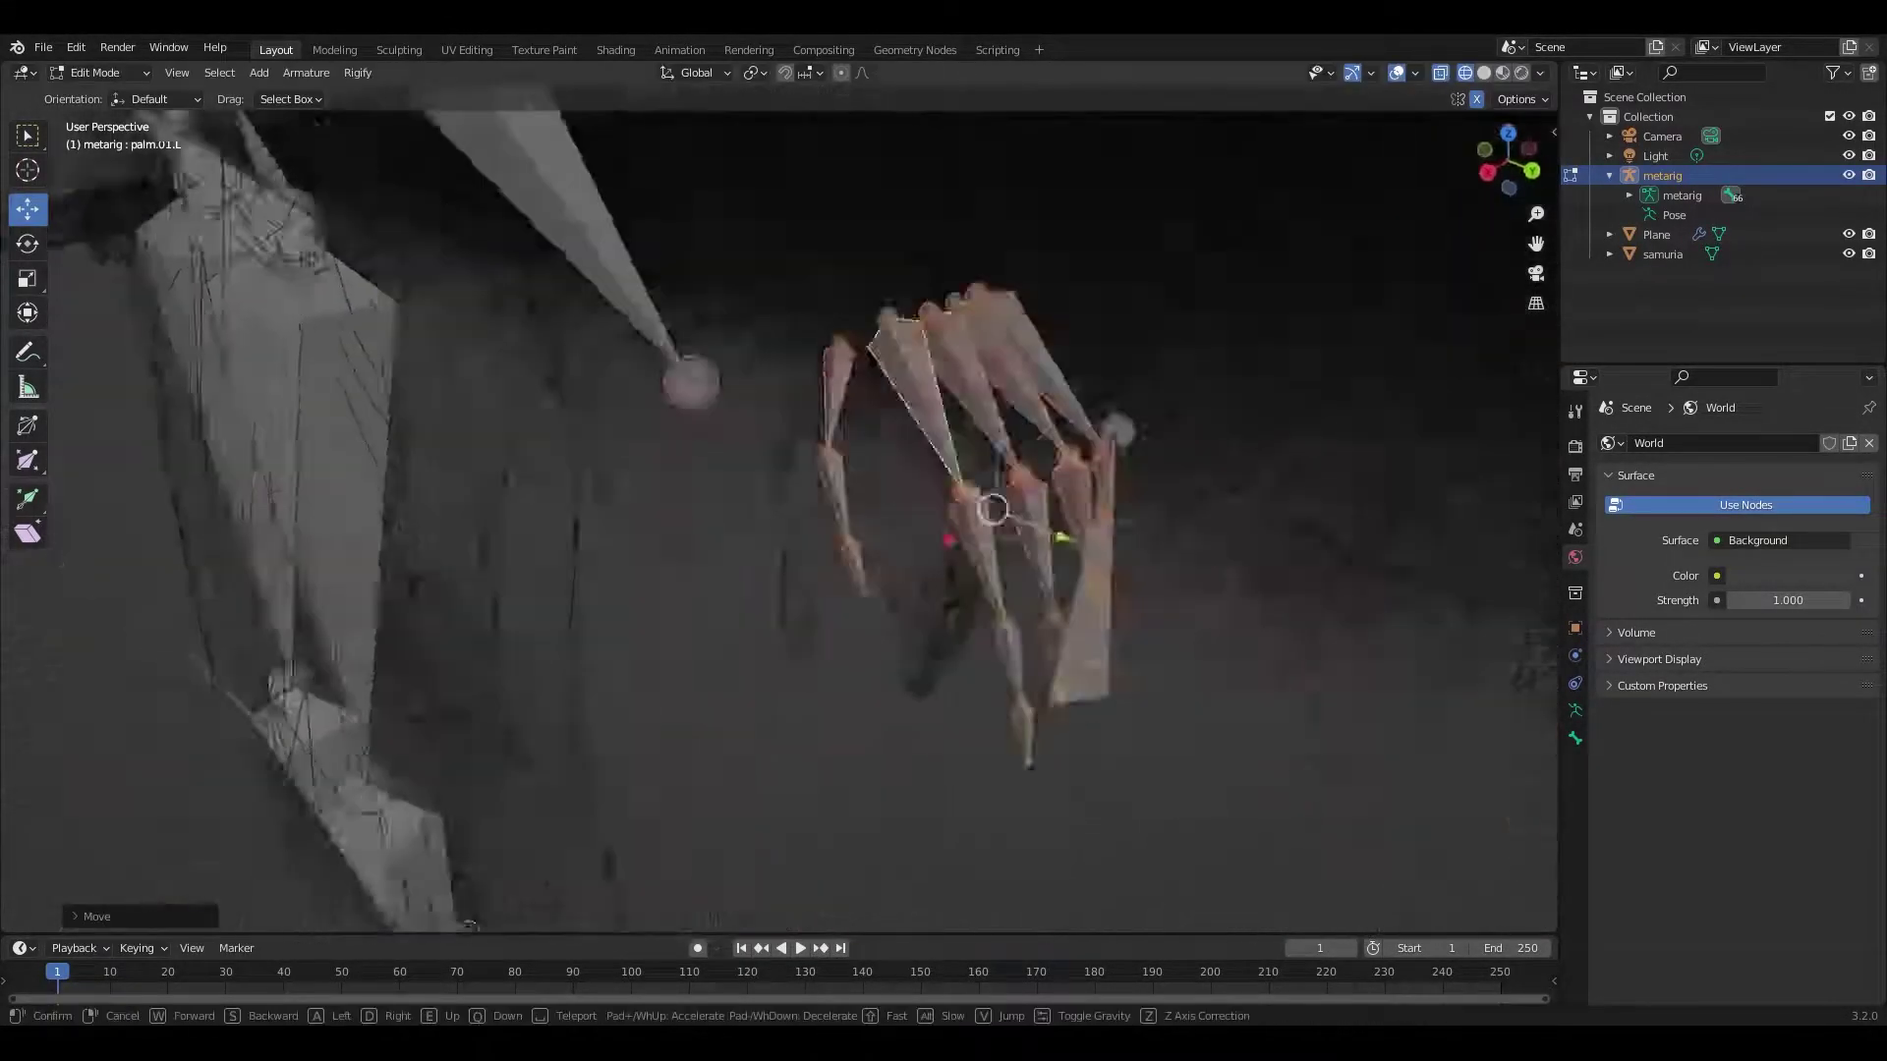
pyautogui.click(389, 501)
pyautogui.moveTo(736, 533); pyautogui.dragTo(799, 509, button='middle')
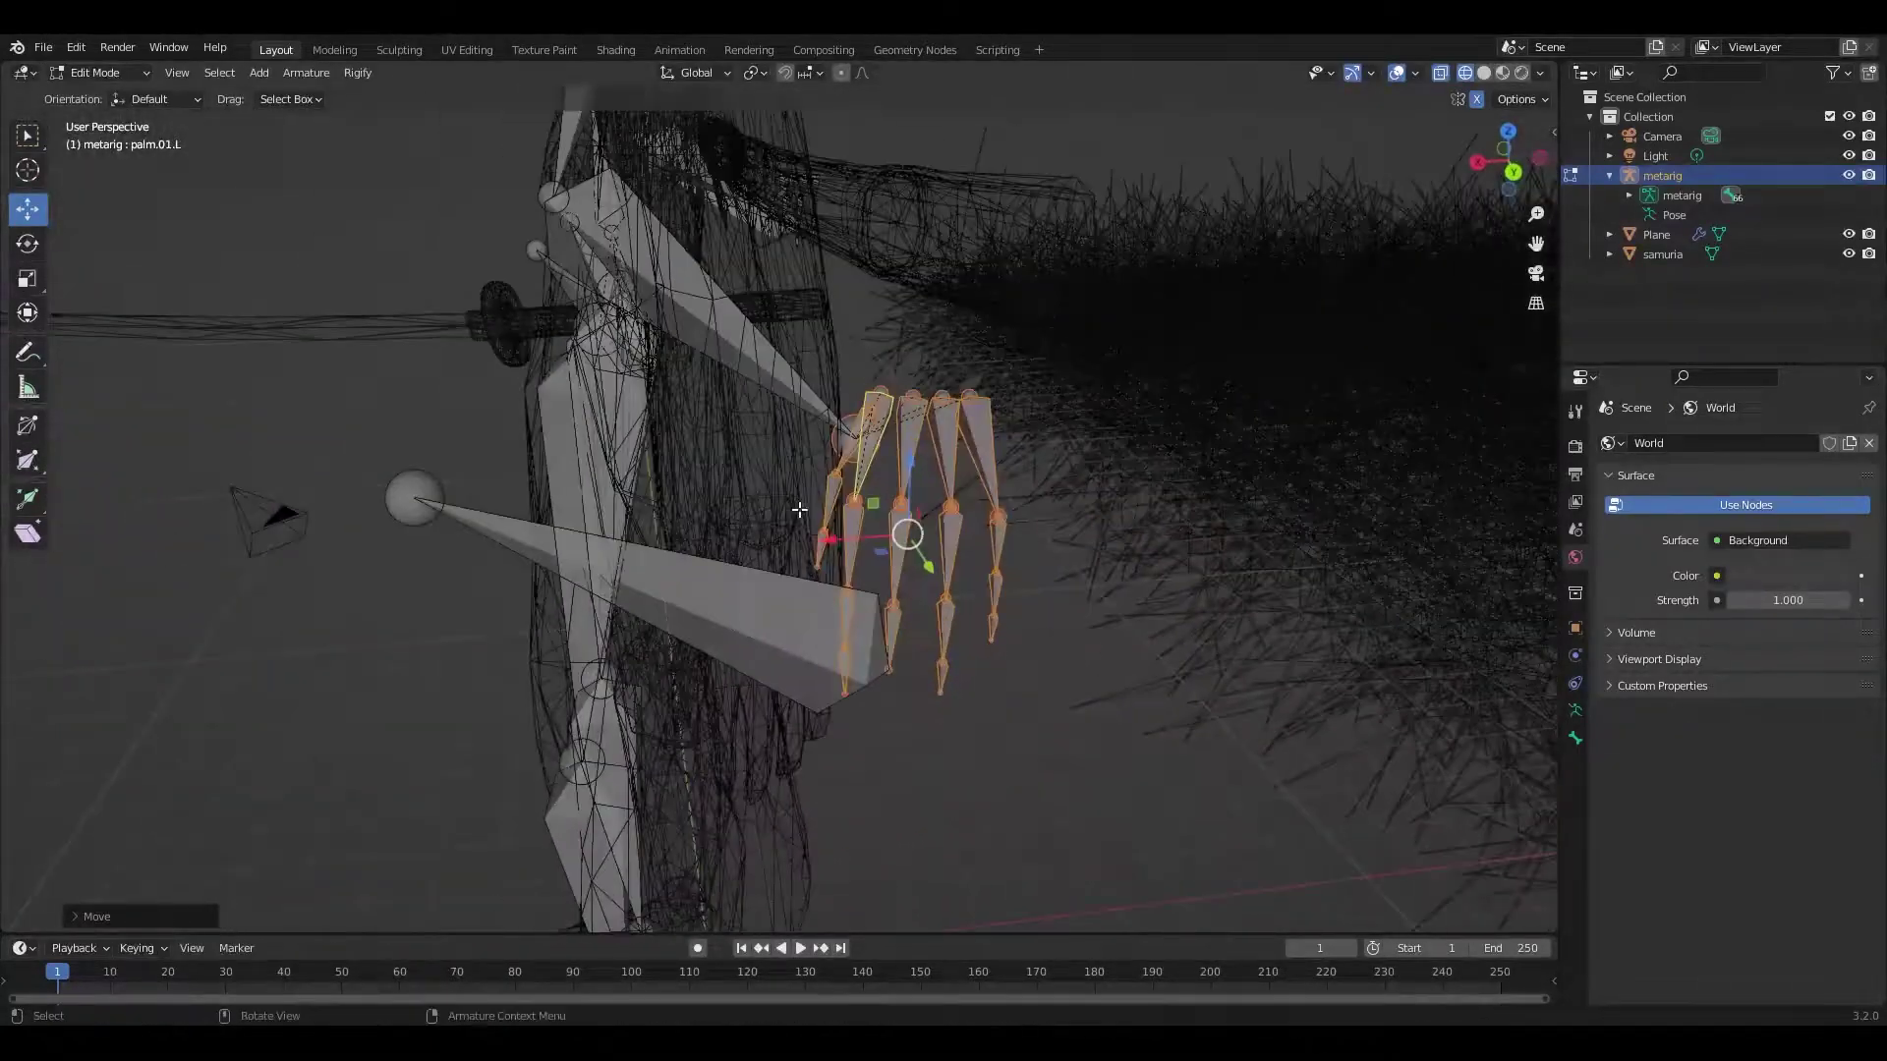
pyautogui.hotkey('shift', '`')
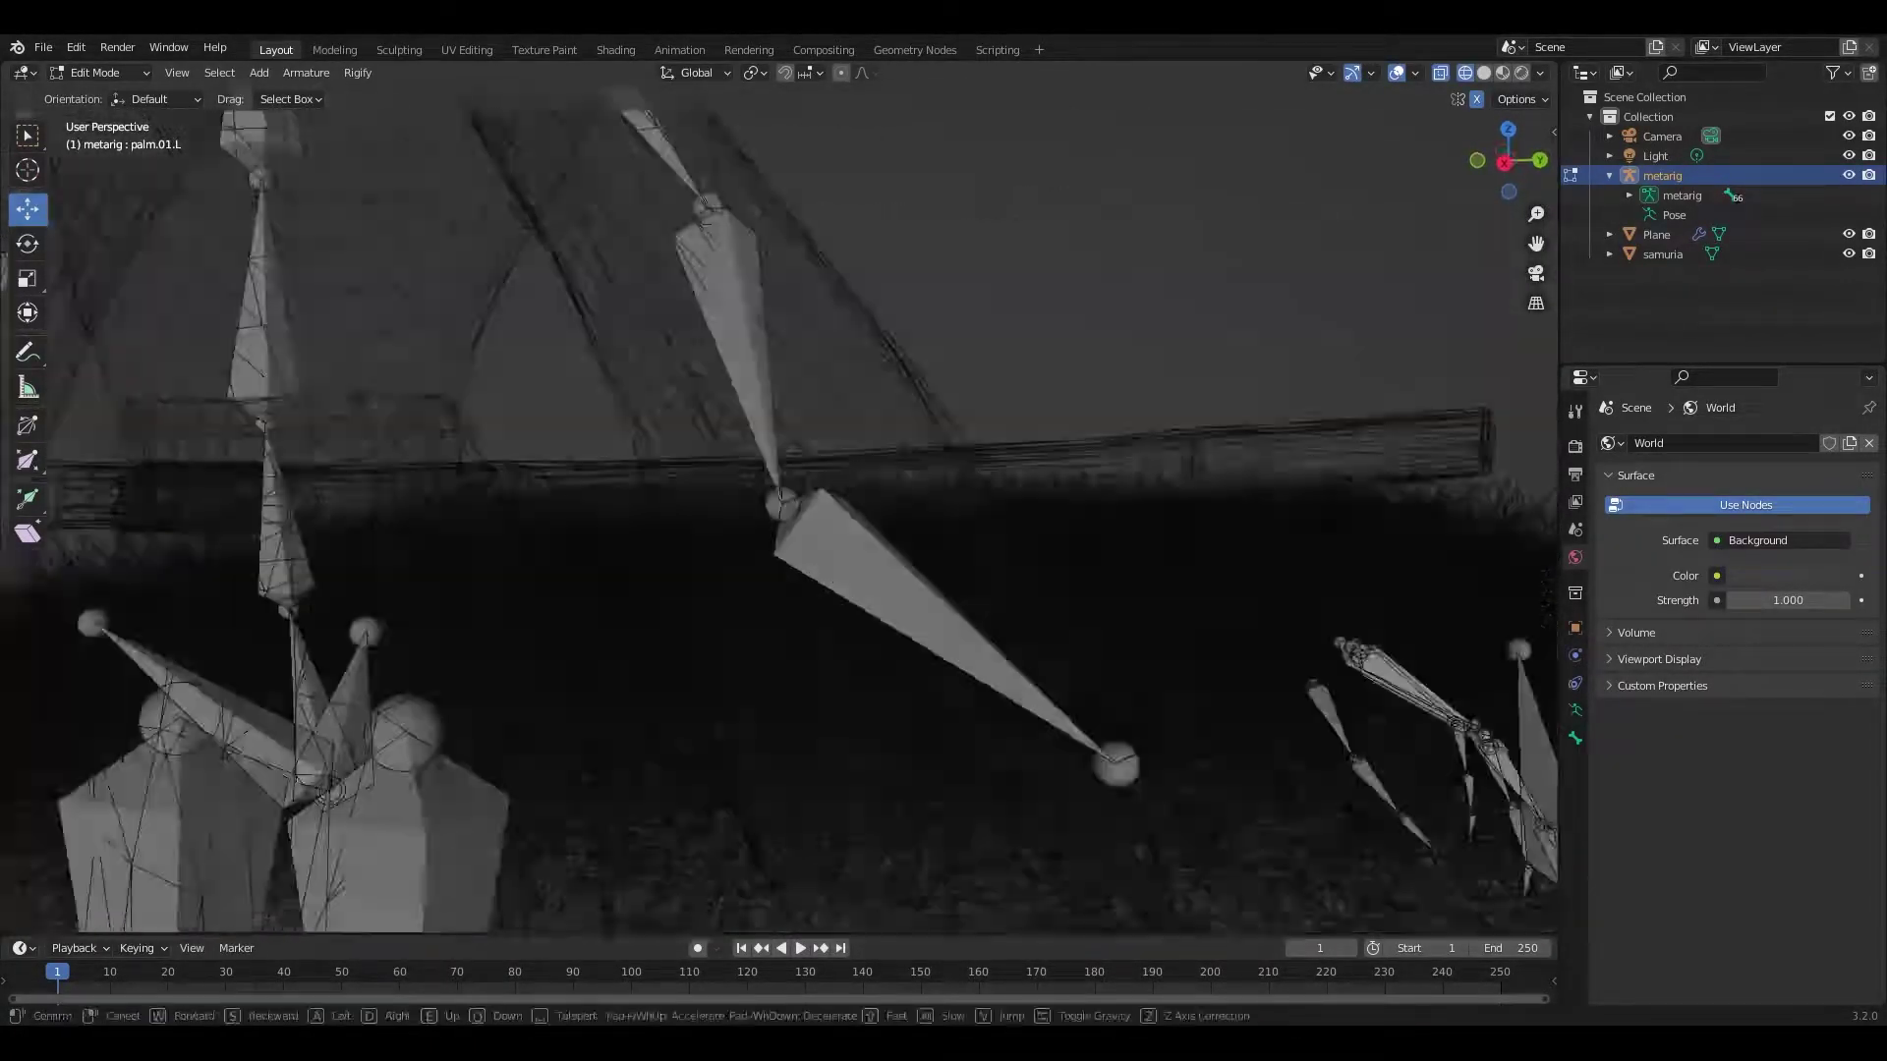
# Step: Box-select the leg bones and fly in close to the legs
pyautogui.press('Escape')
pyautogui.click(825, 383)
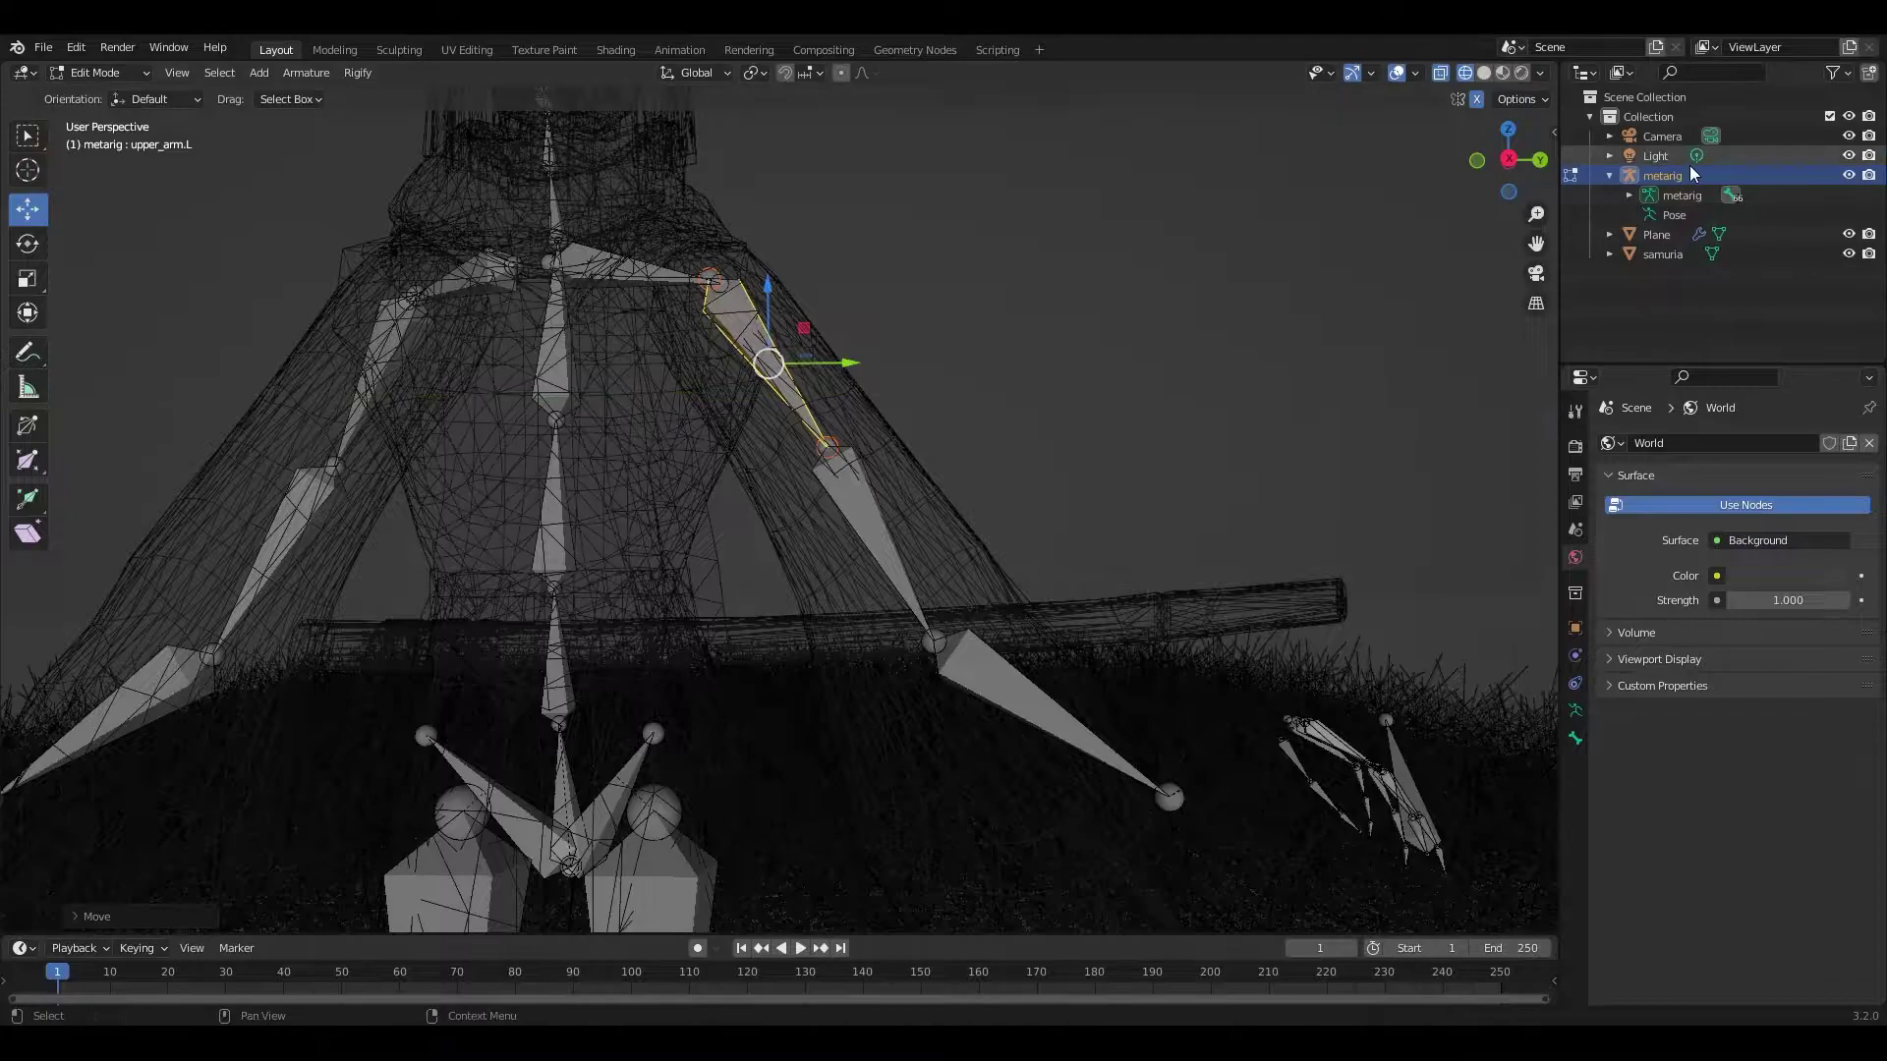
pyautogui.scroll(-5, 995, 791)
pyautogui.press('a')
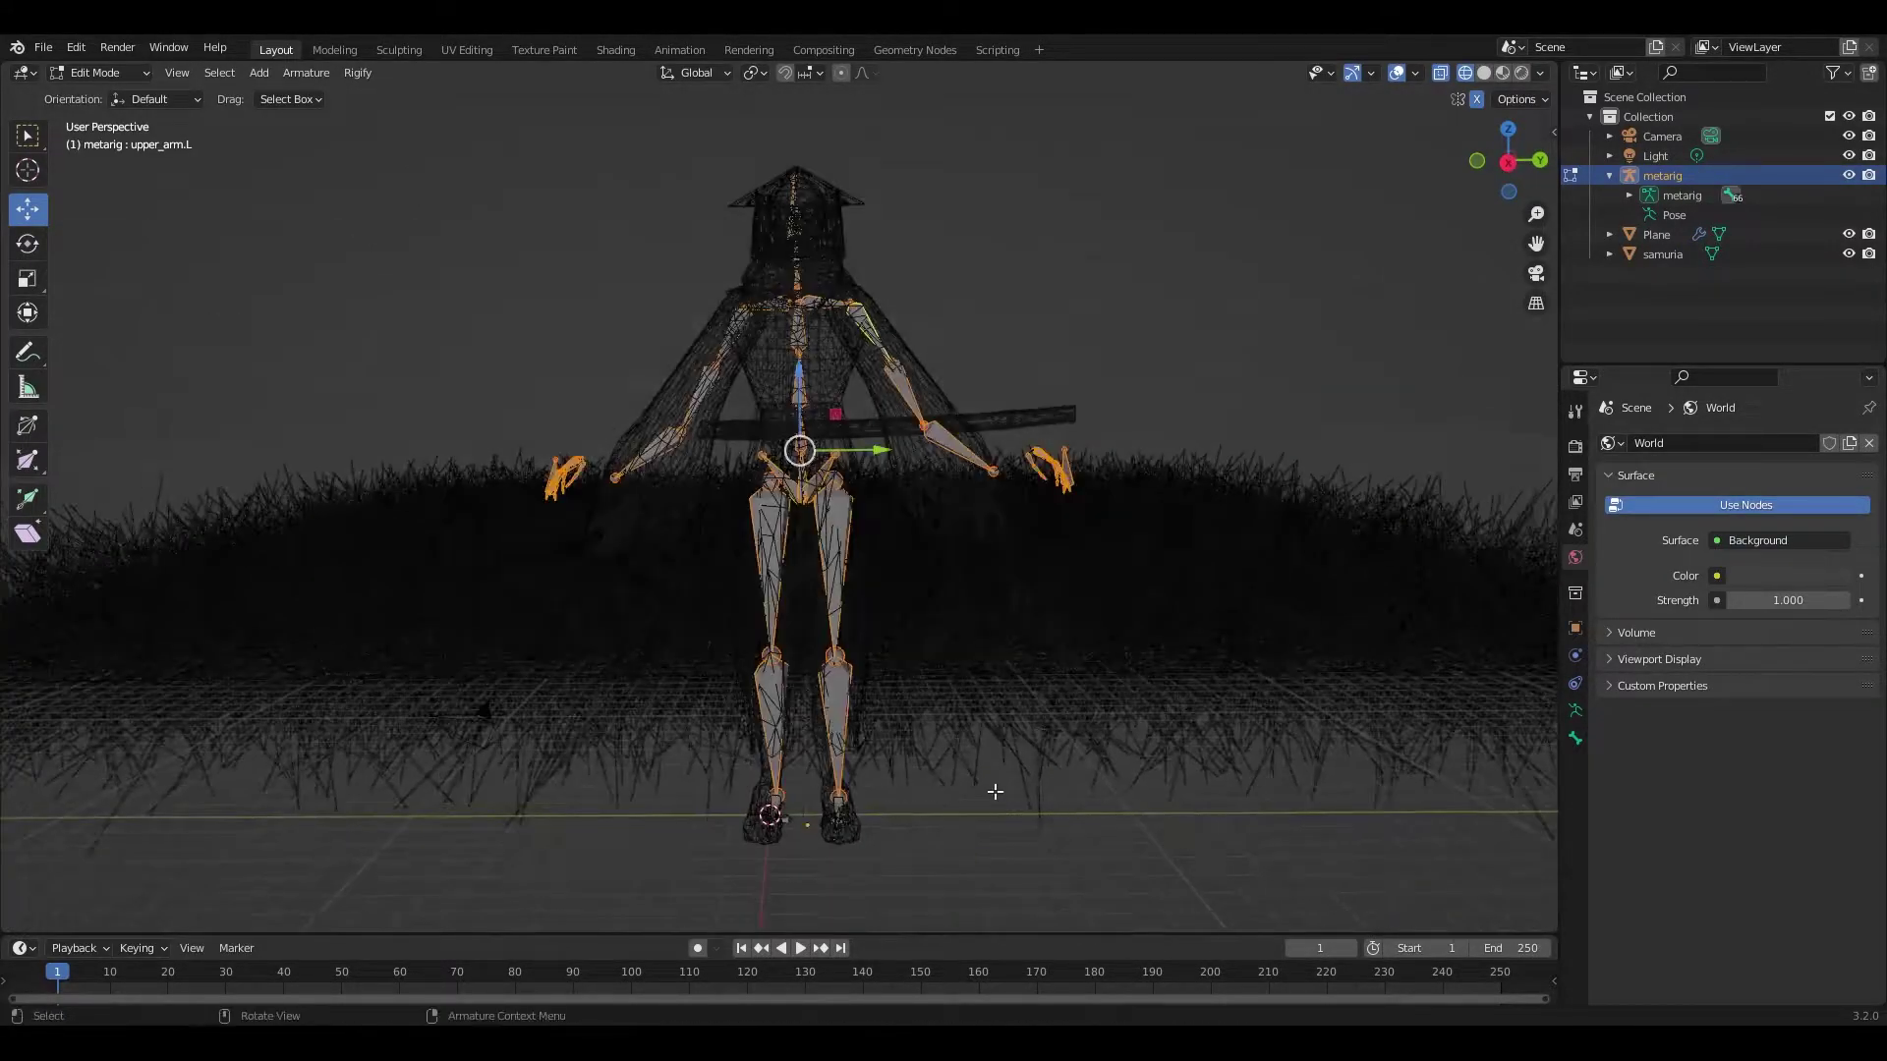
pyautogui.moveTo(1140, 914); pyautogui.dragTo(457, 101)
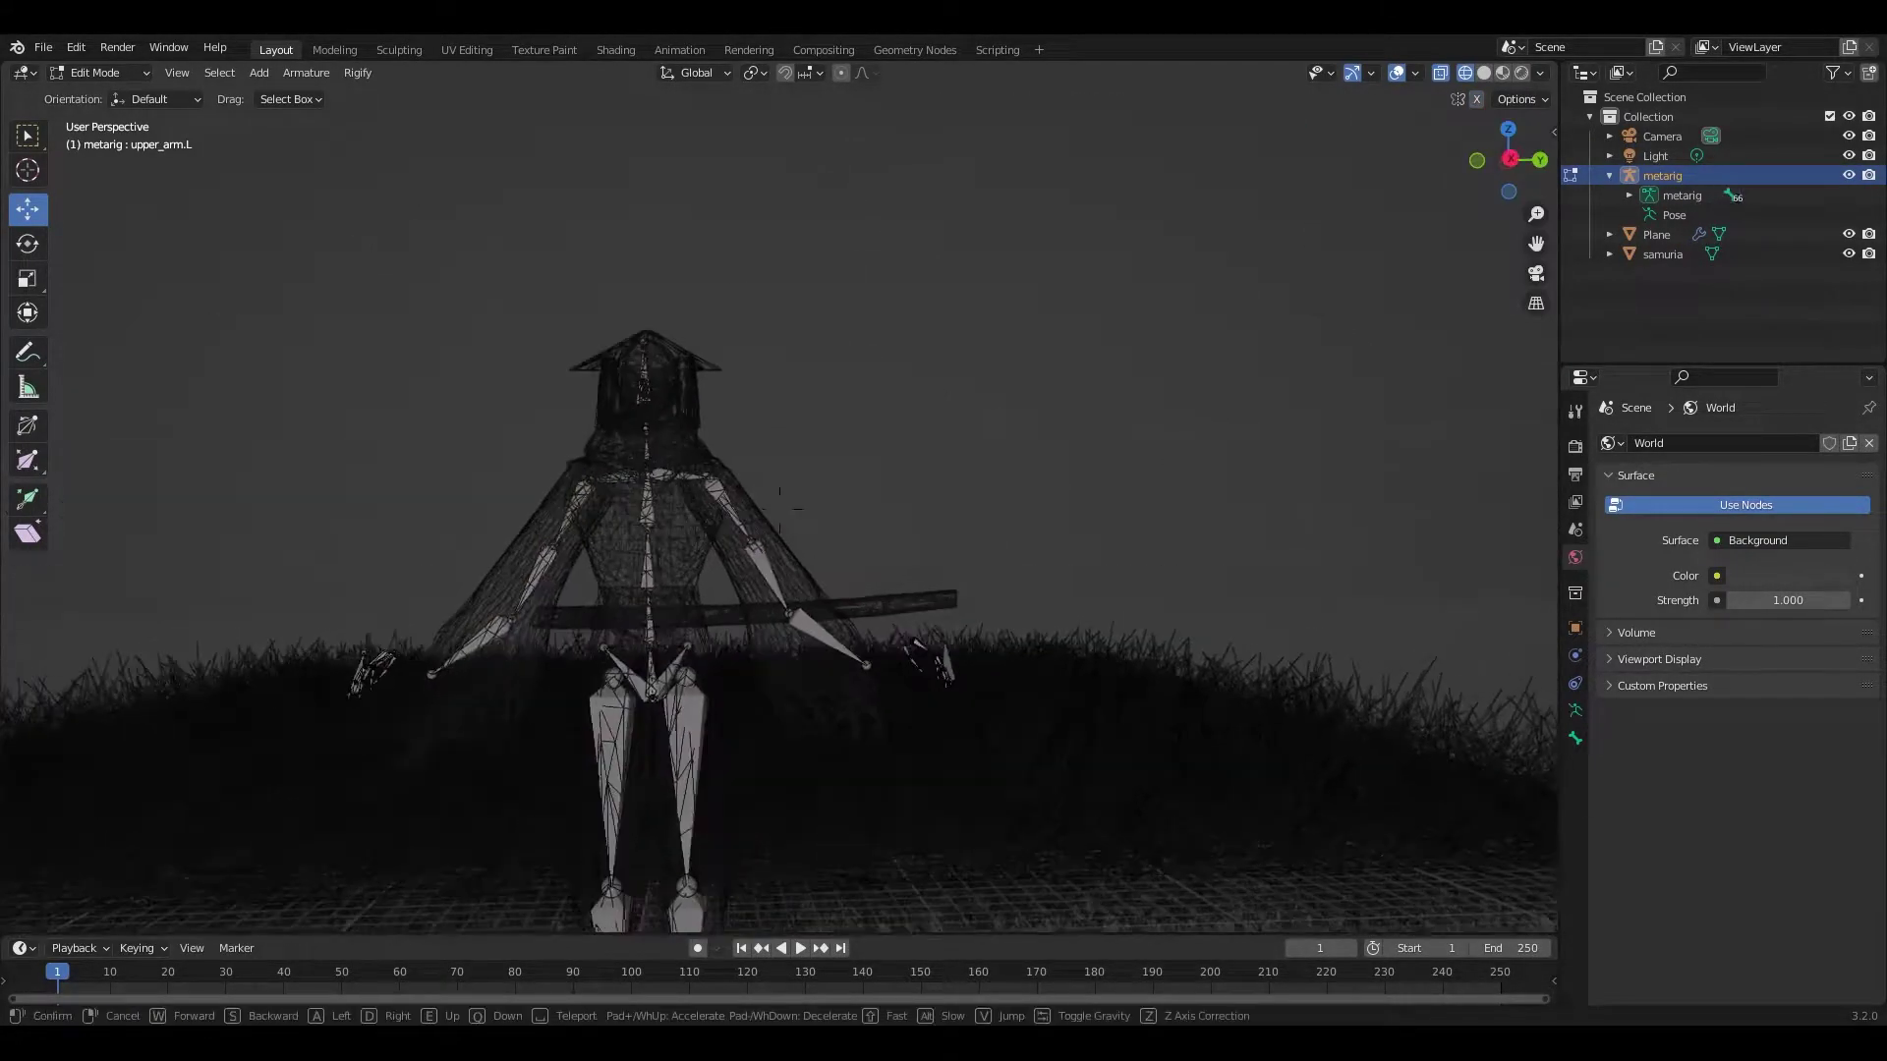
pyautogui.hotkey('shift', '`')
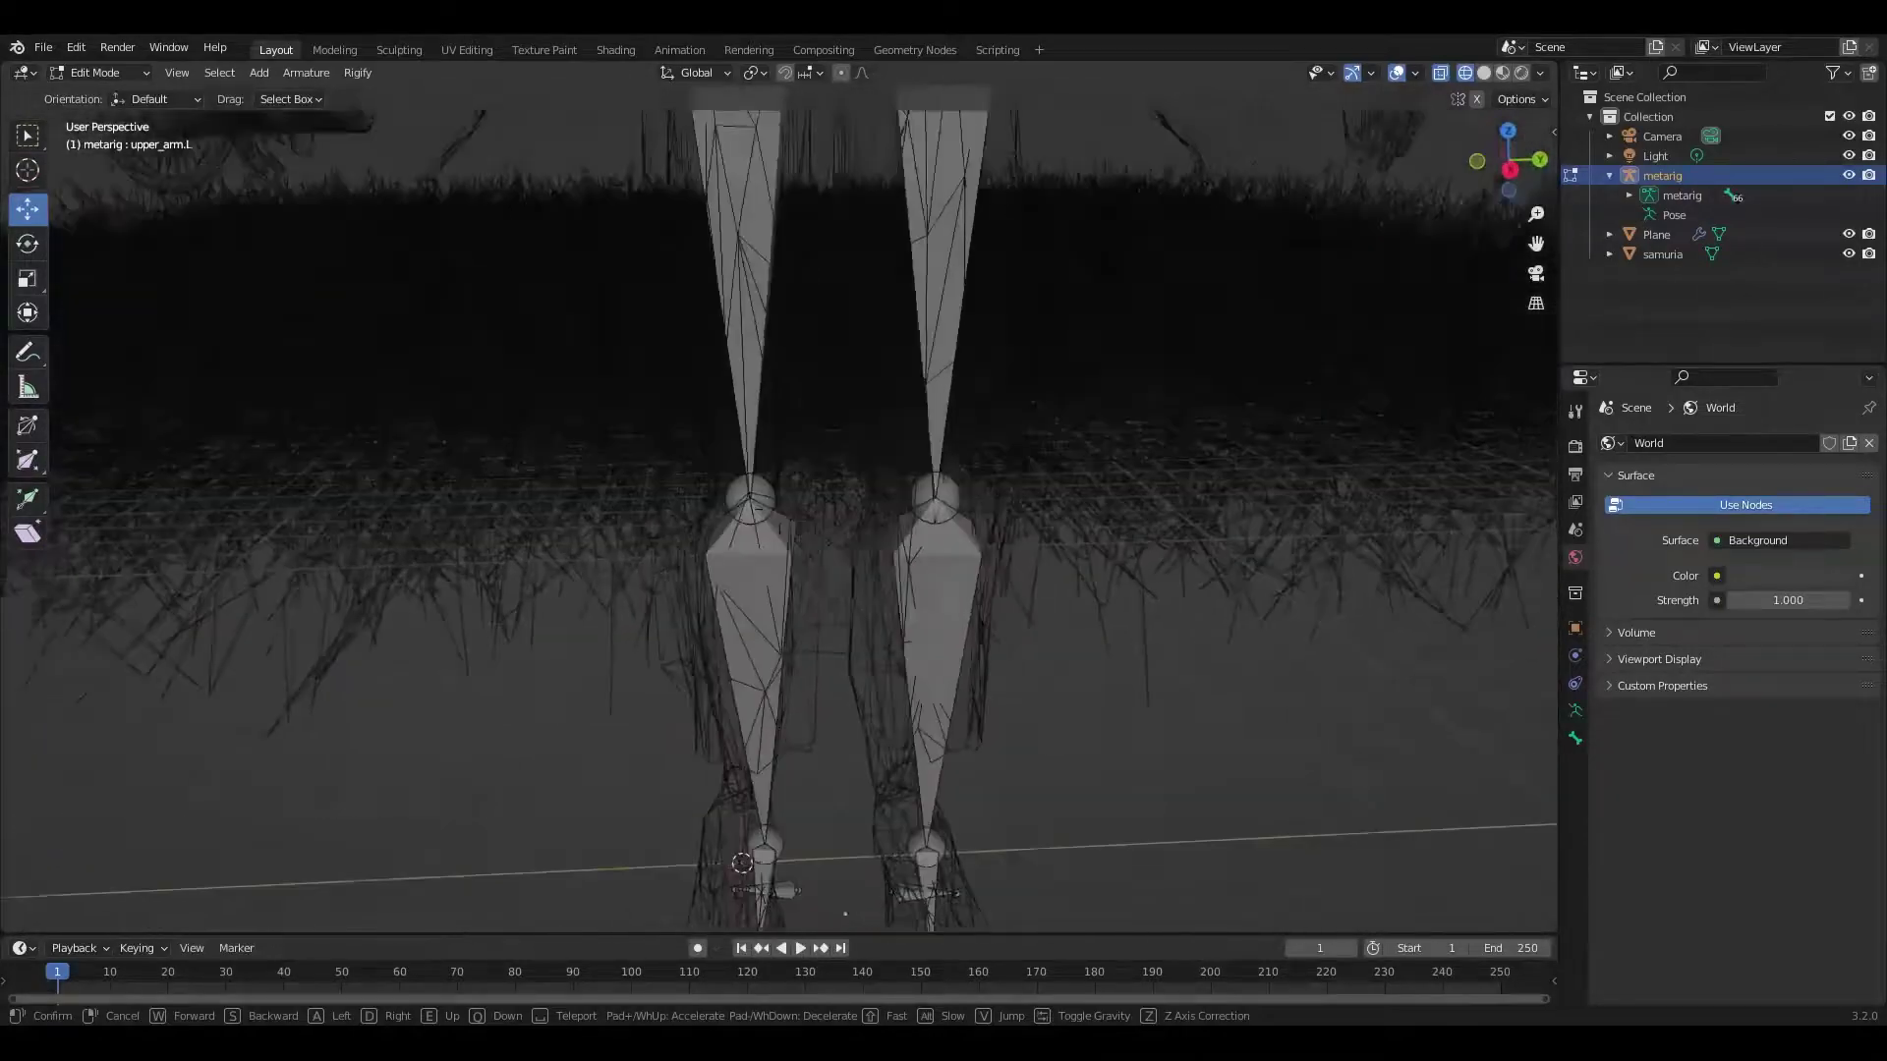
# Step: Select the right thigh, toe and shin bones while framing the right leg
pyautogui.click(710, 535)
pyautogui.click(709, 536)
pyautogui.press(']')
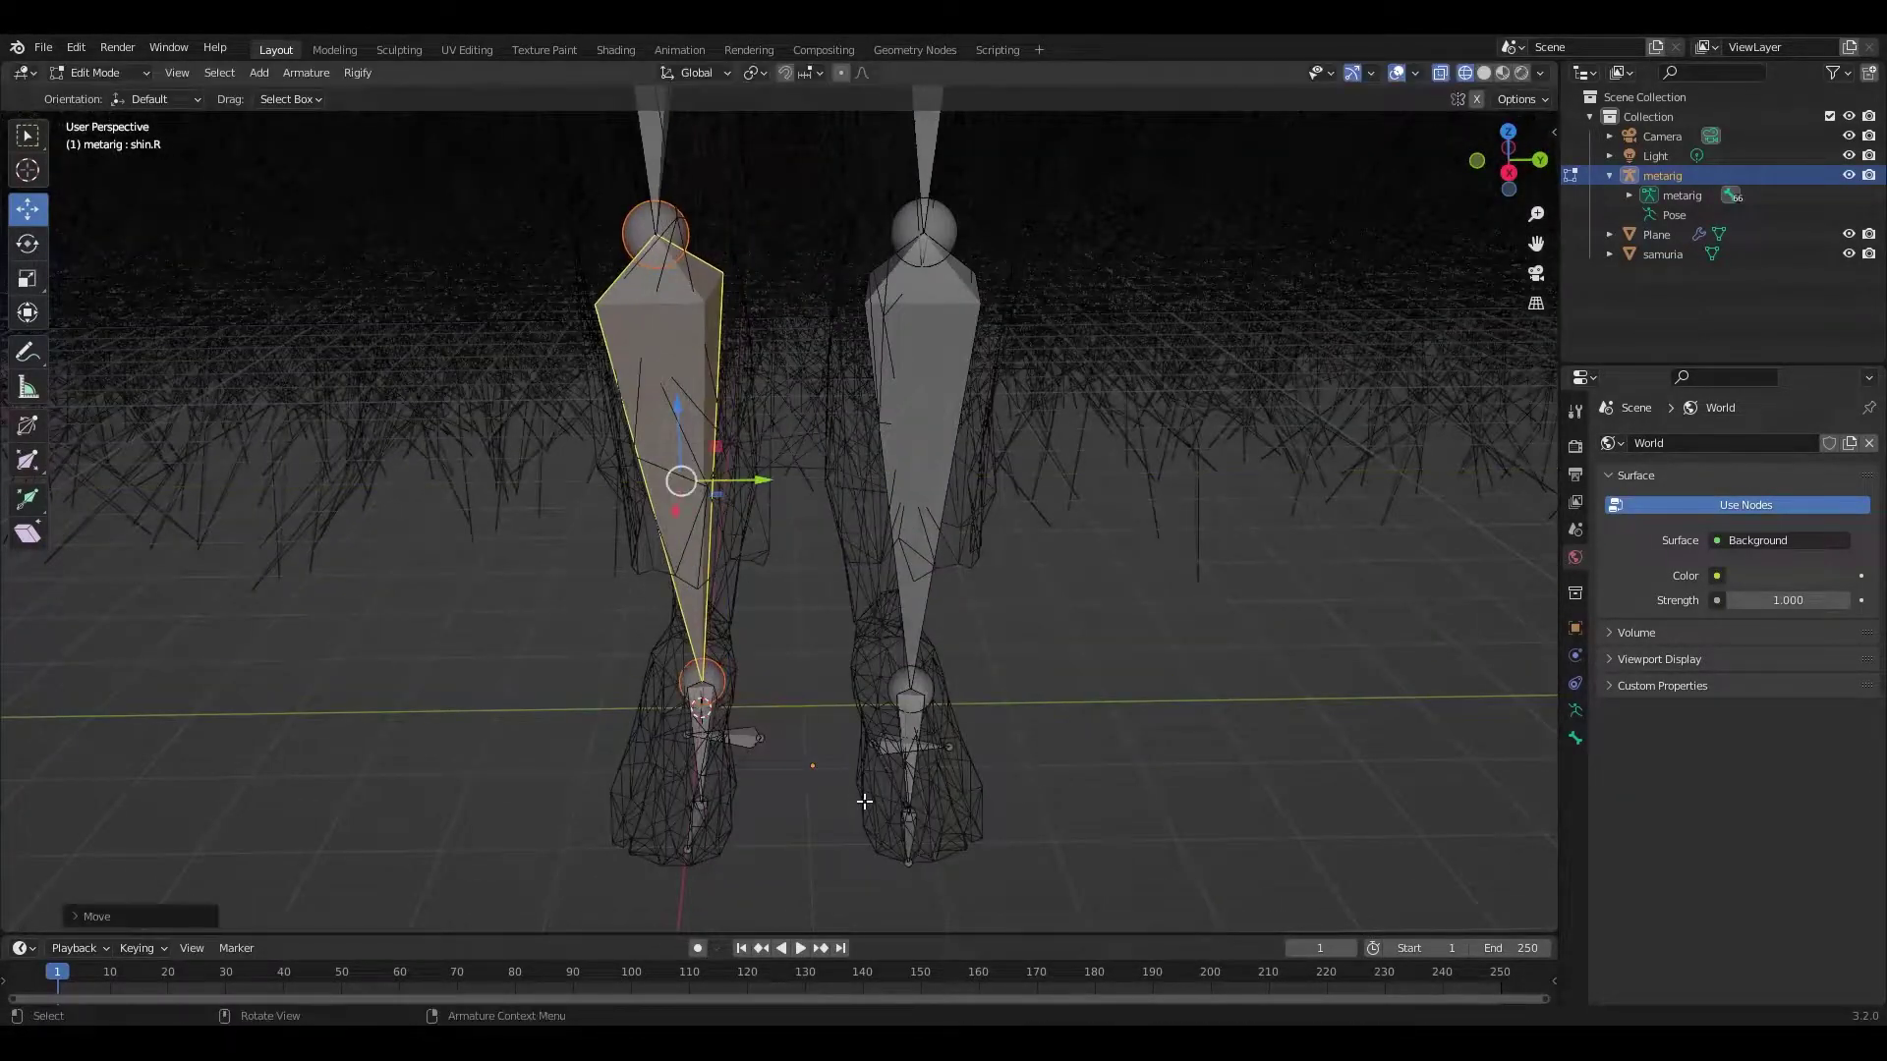
pyautogui.moveTo(864, 801); pyautogui.dragTo(691, 414, button='middle')
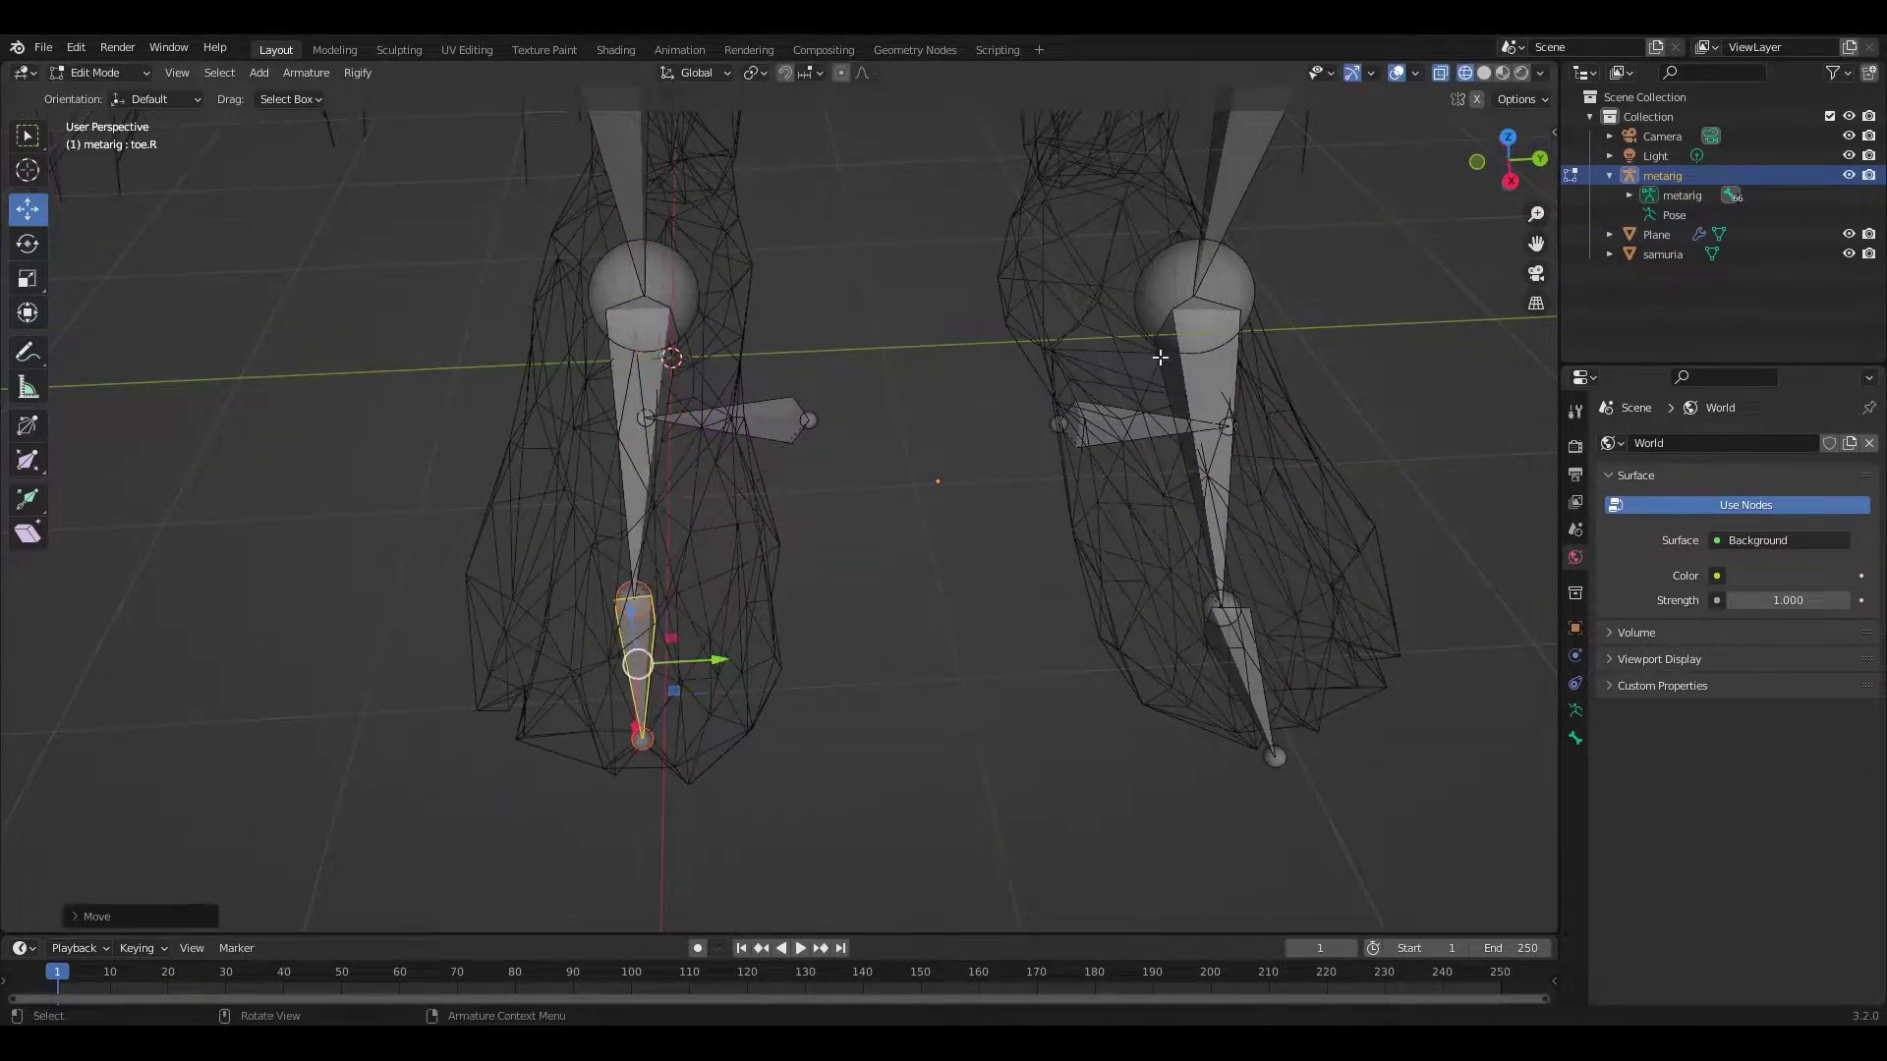
pyautogui.click(1159, 357)
pyautogui.press('KP_Decimal')
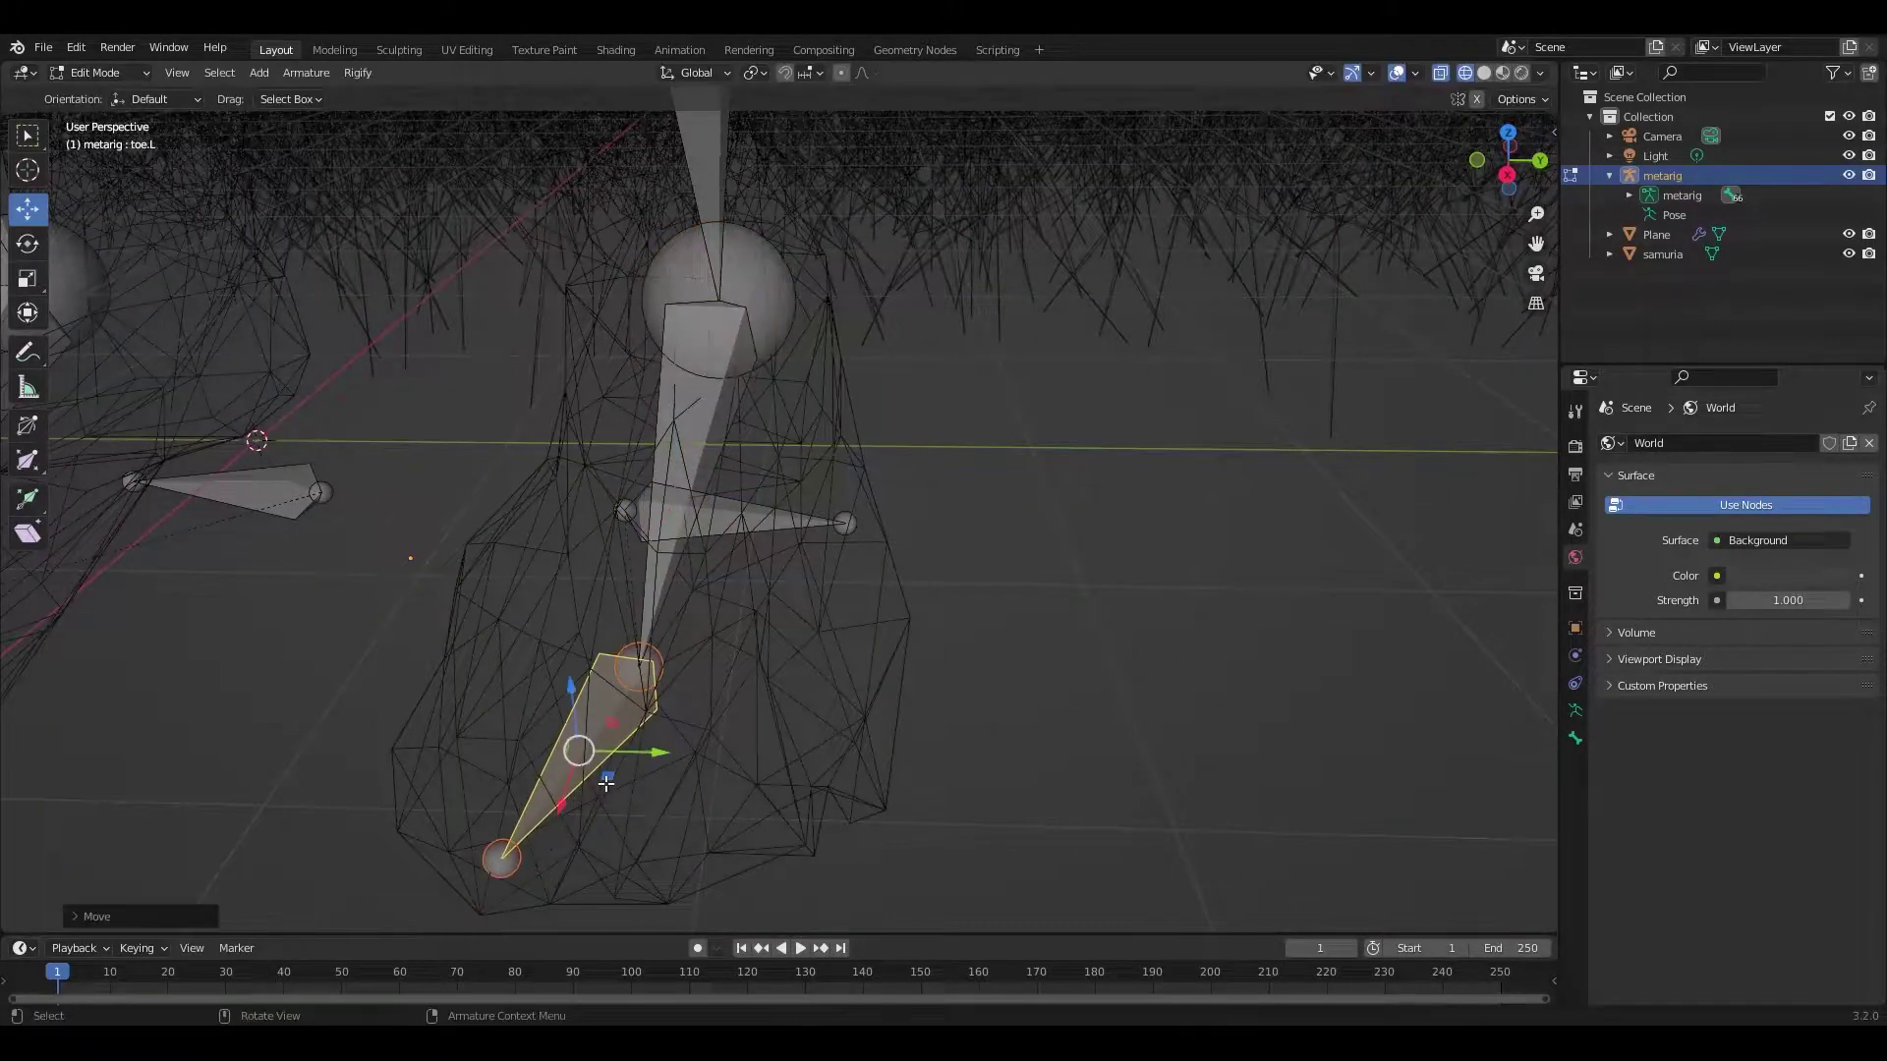
pyautogui.moveTo(606, 783); pyautogui.dragTo(924, 423, button='middle')
pyautogui.click(934, 418)
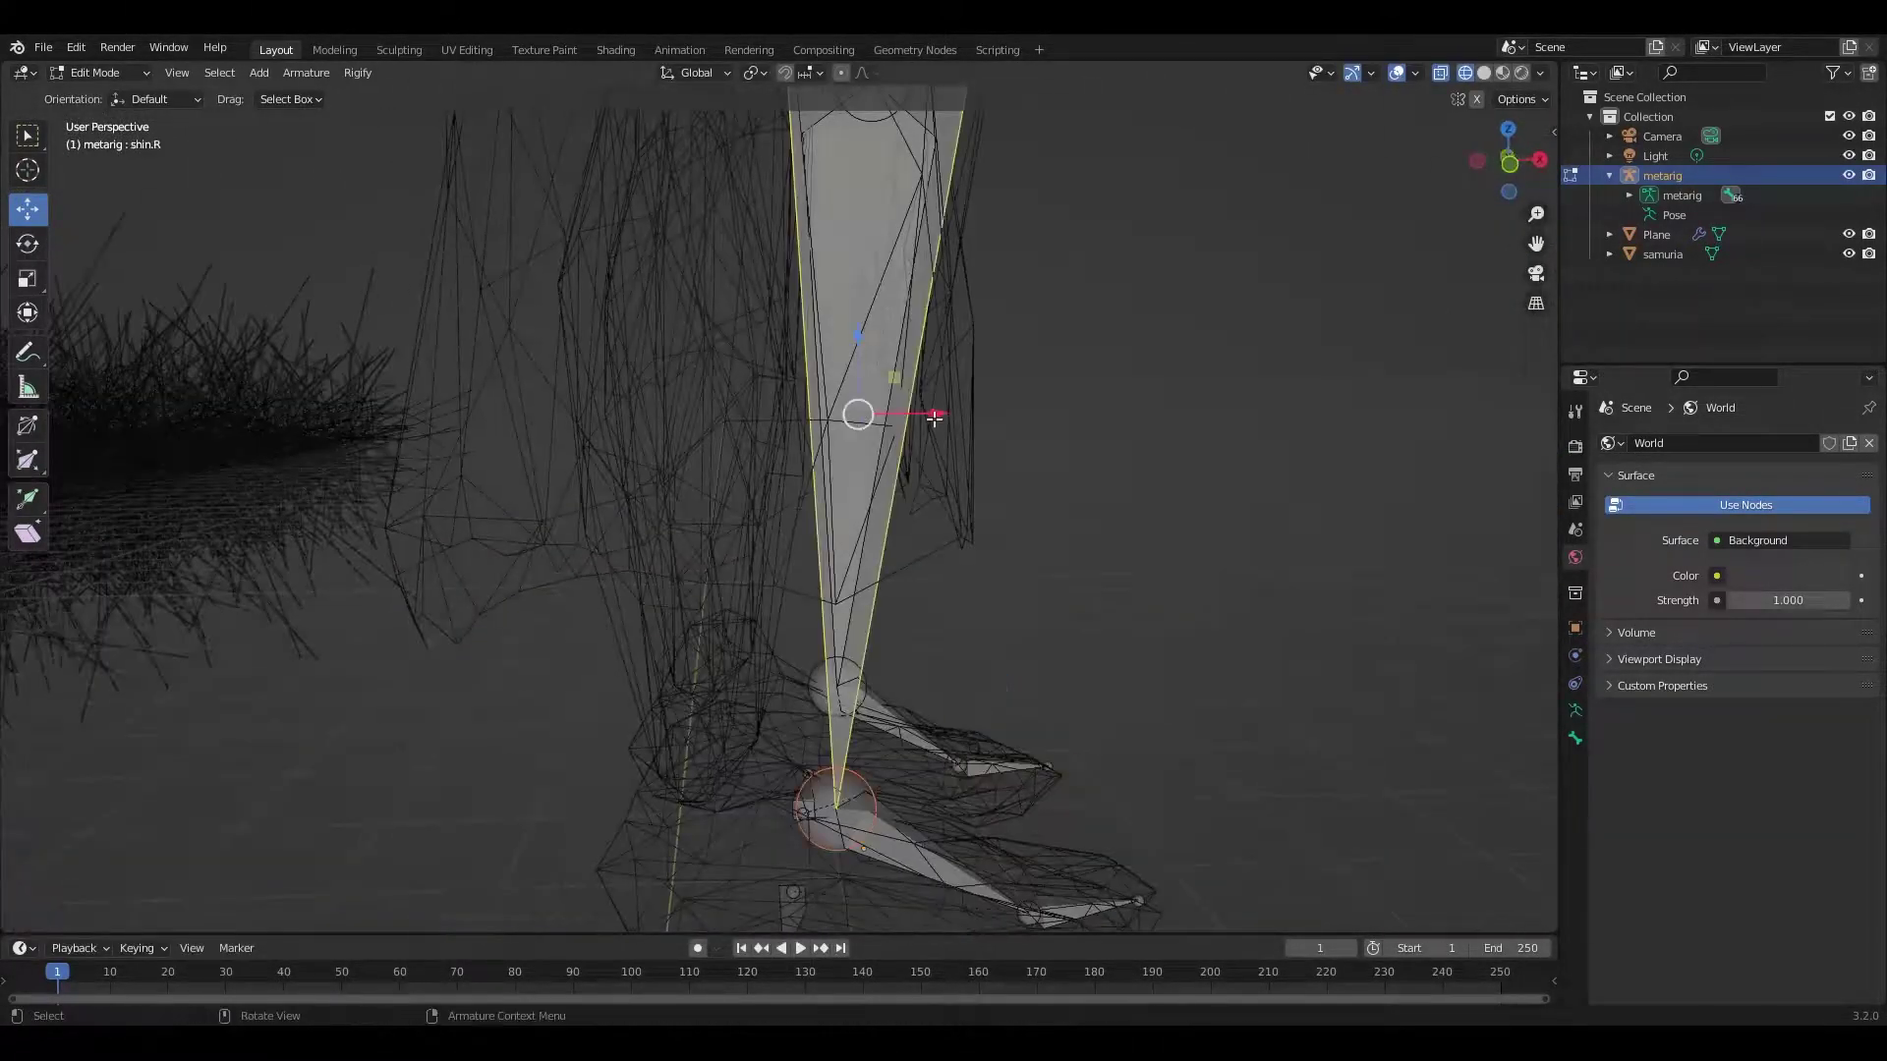
pyautogui.hotkey('shift', '`')
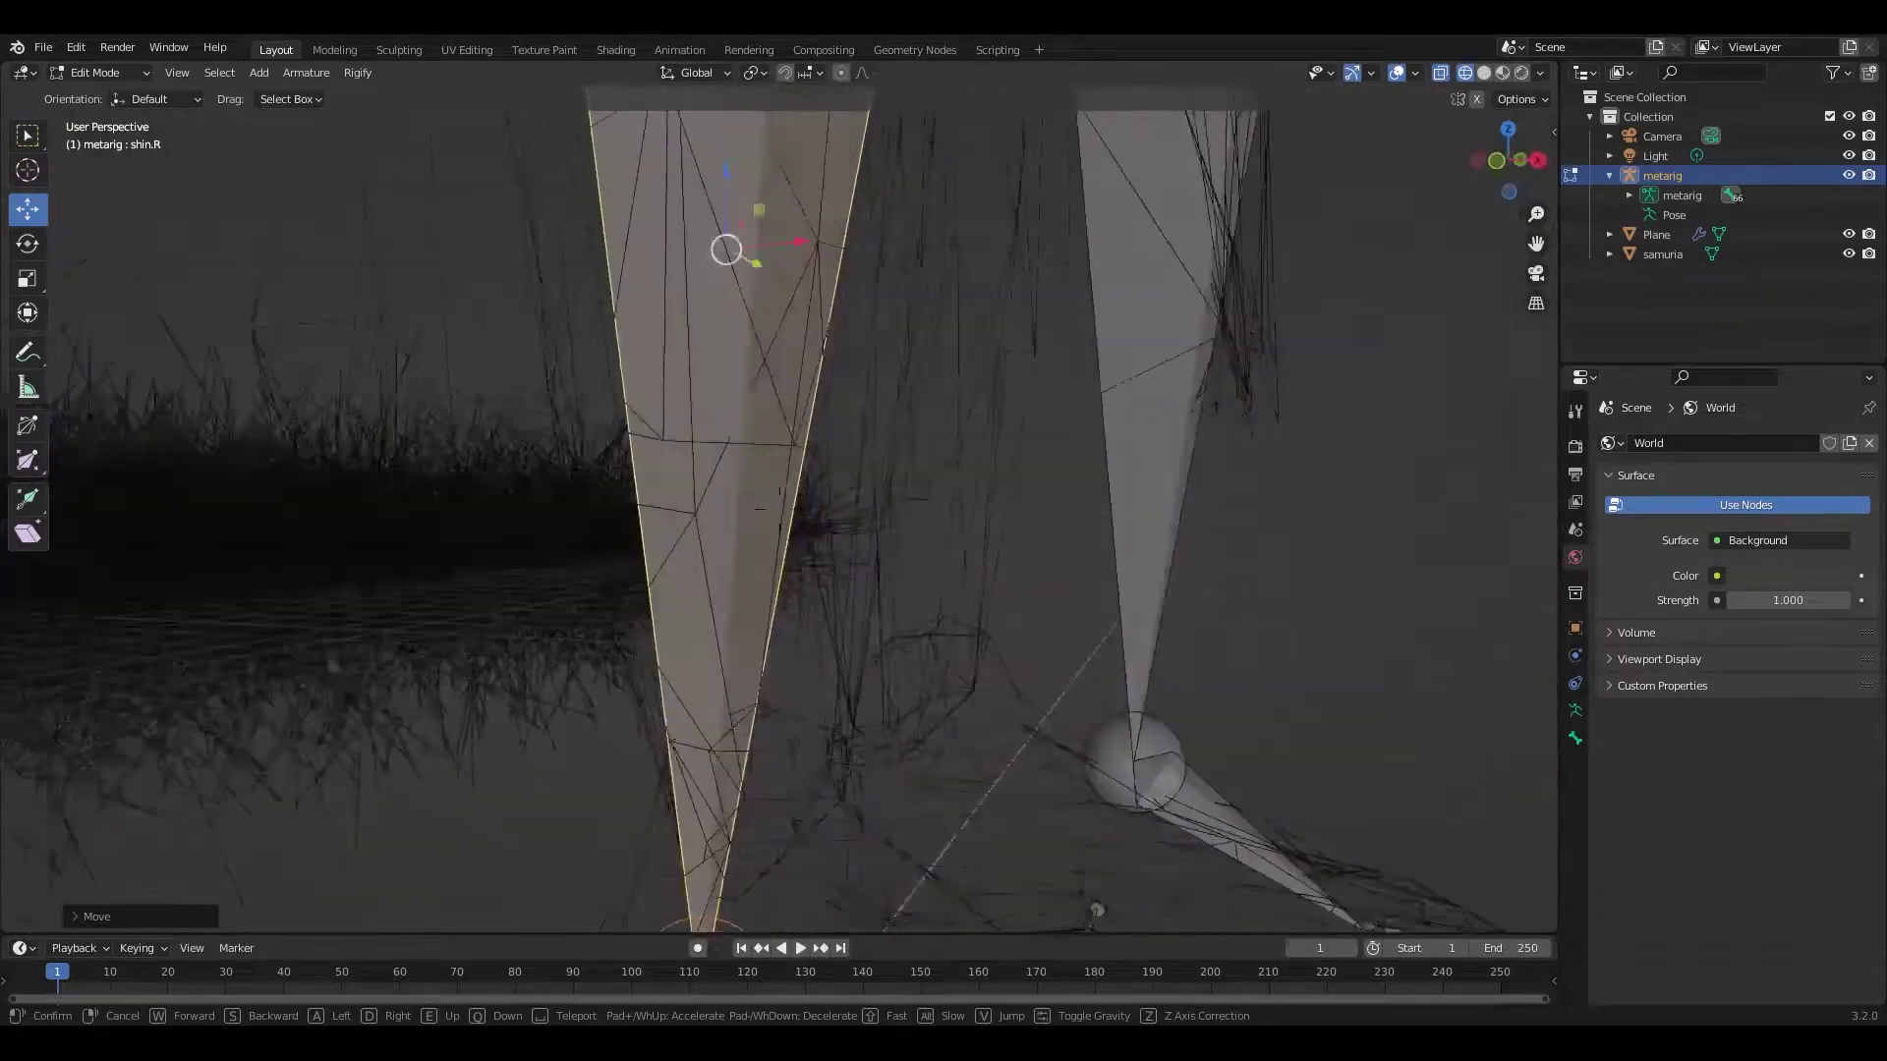
pyautogui.press('w')
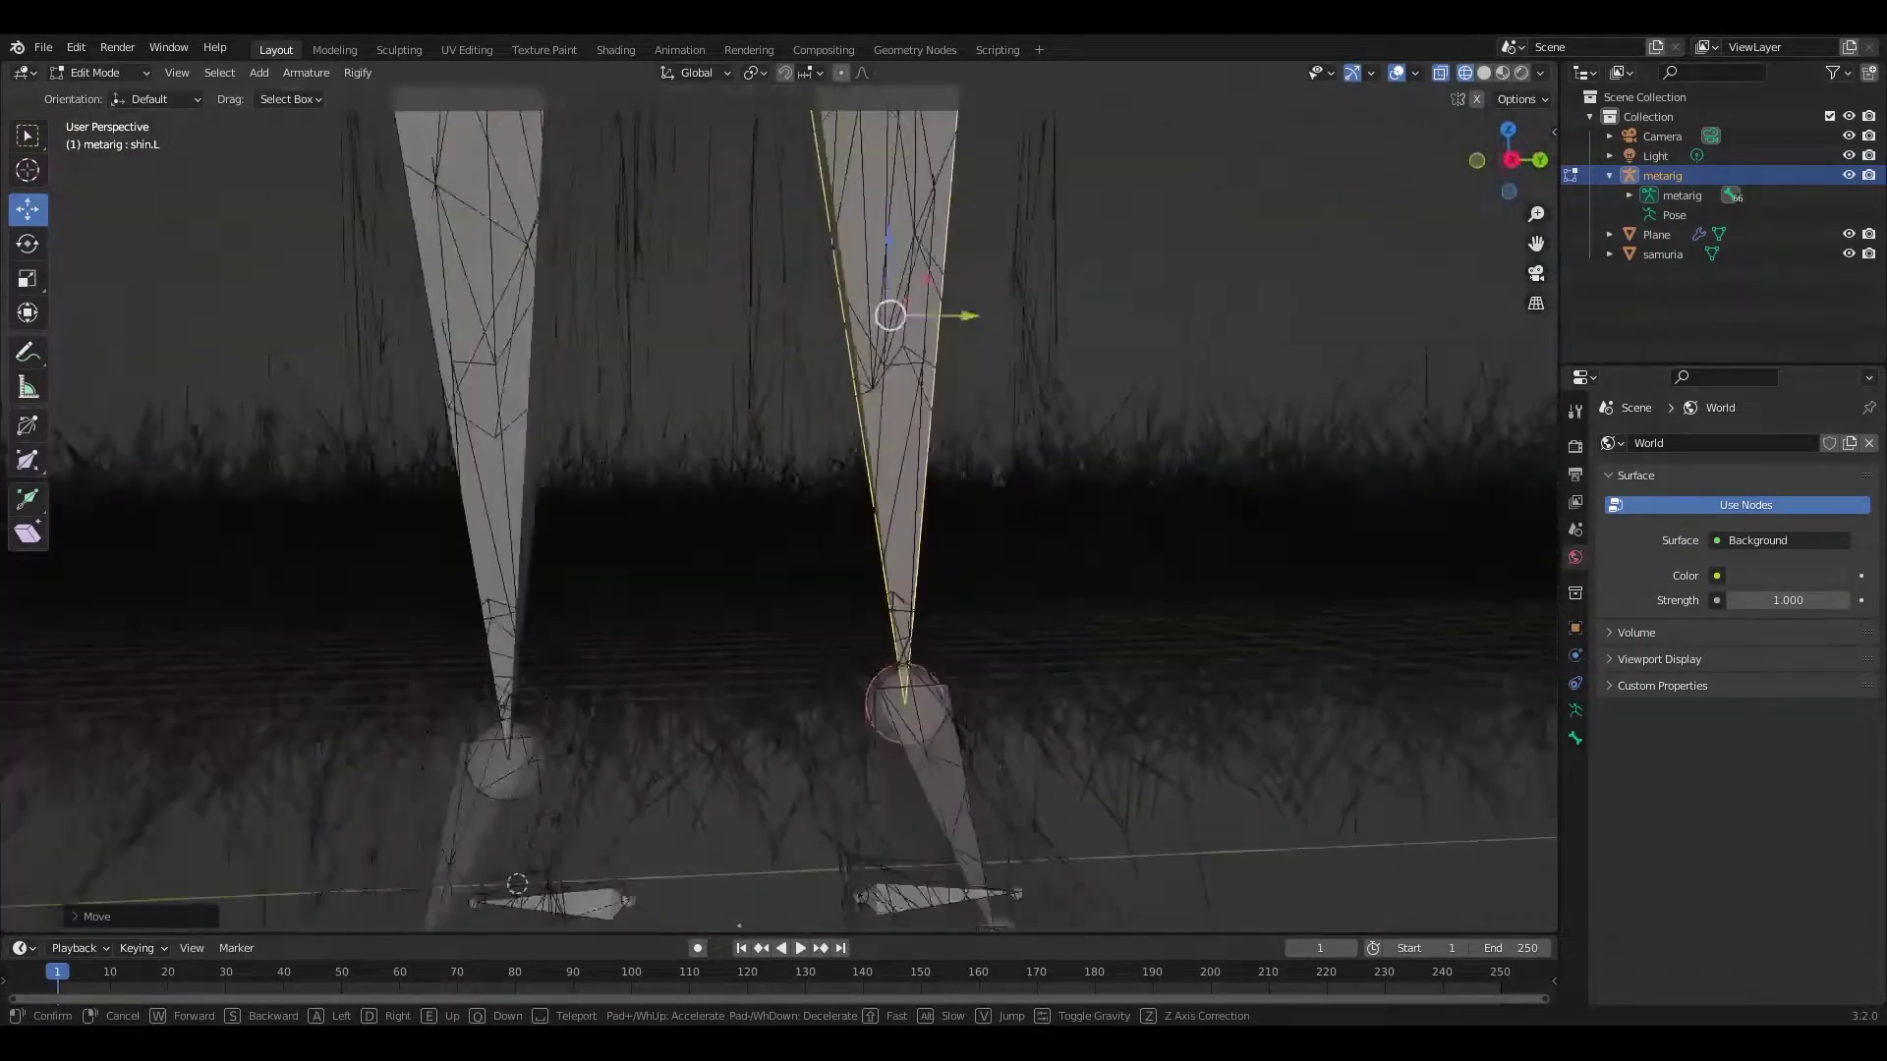
# Step: Move the left shin and right thigh into the legs, then use Material Preview
pyautogui.click(893, 315)
pyautogui.press('g')
pyautogui.click(500, 475)
pyautogui.moveTo(500, 475); pyautogui.dragTo(554, 533, button='middle')
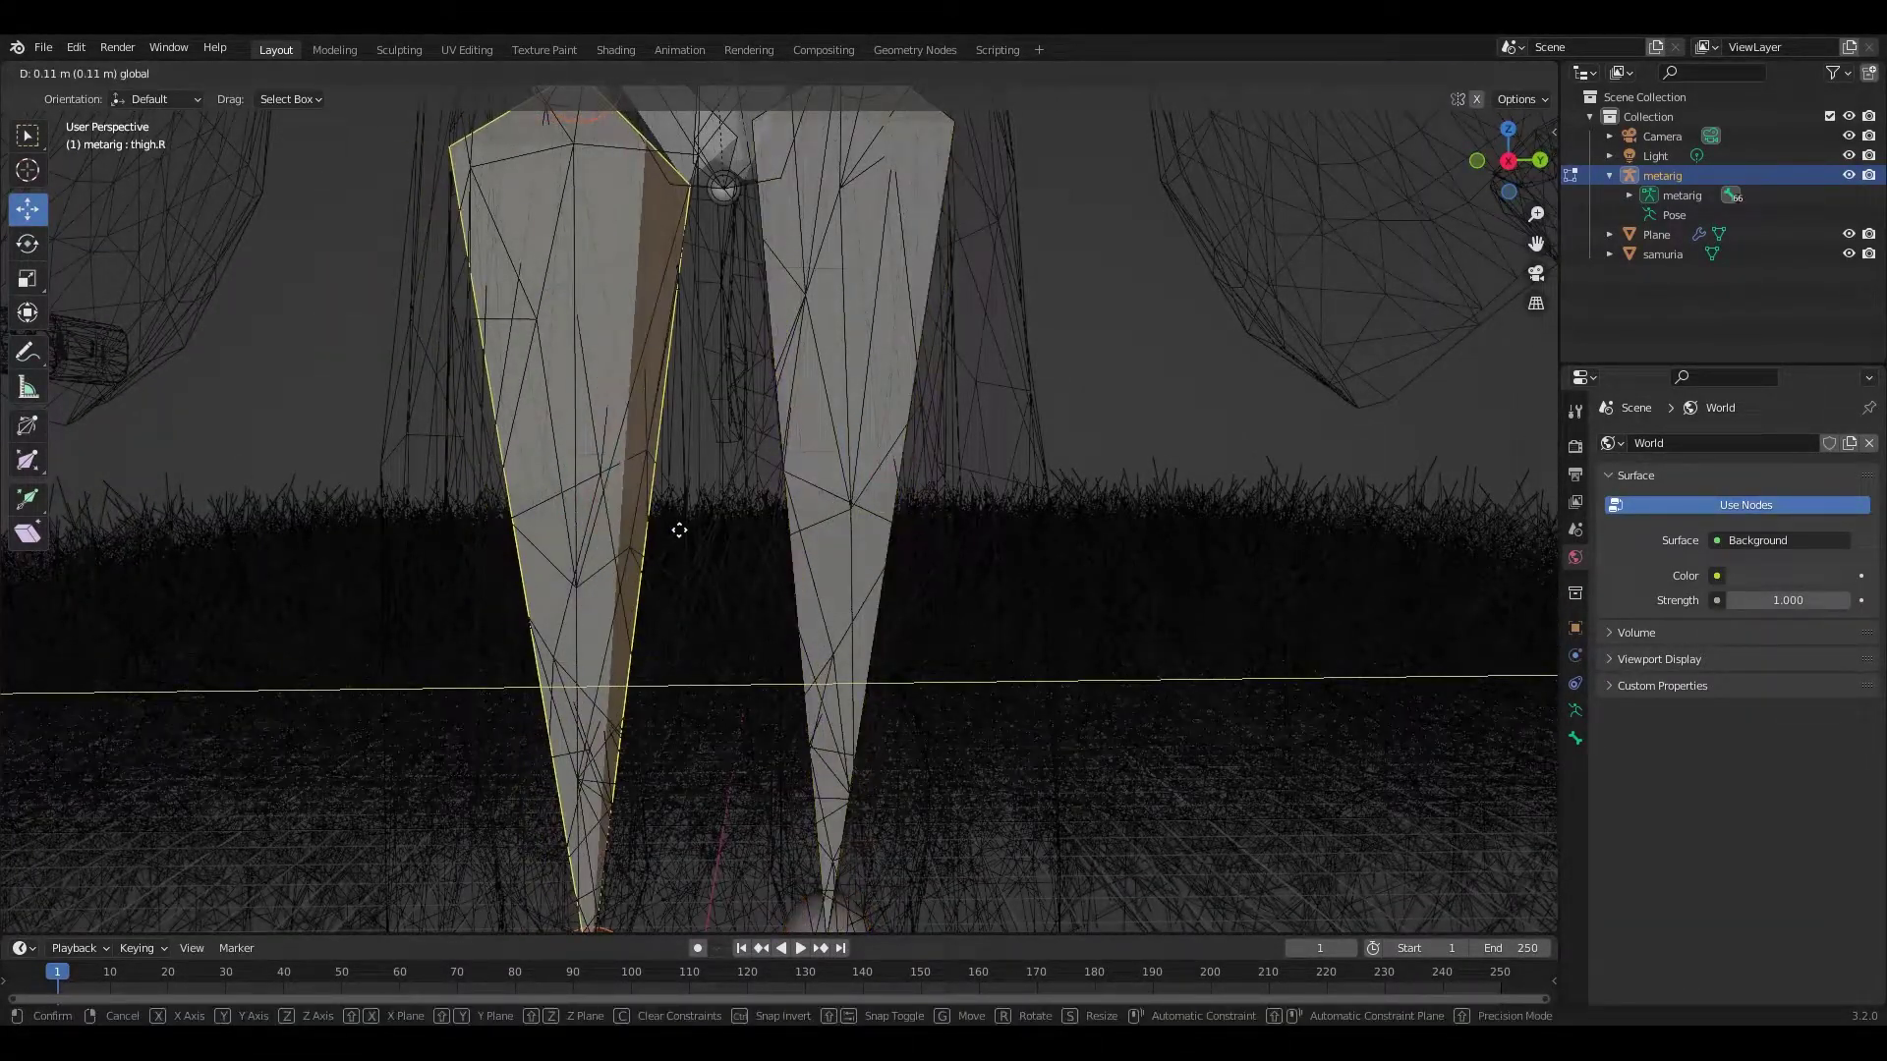
pyautogui.click(679, 530)
pyautogui.moveTo(679, 530); pyautogui.dragTo(885, 491, button='middle')
pyautogui.click(1489, 74)
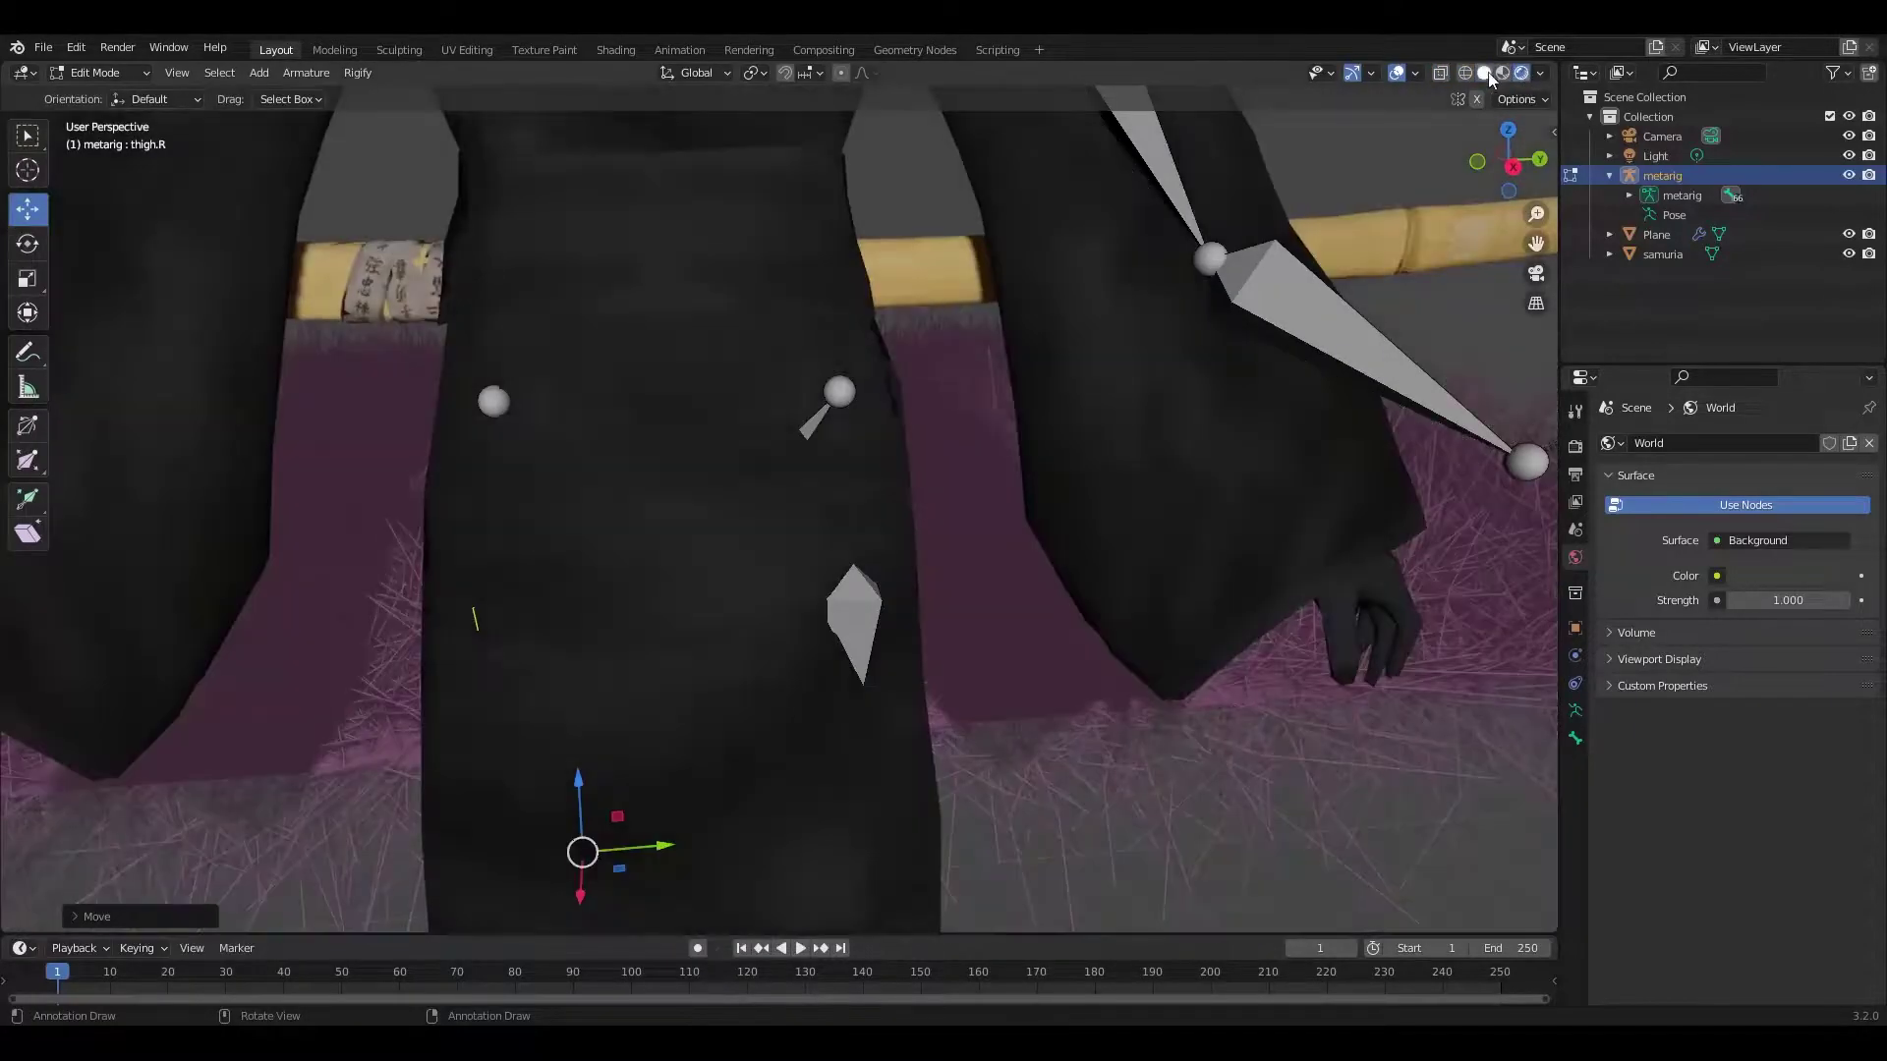
# Step: Back in wireframe, move a spine bone into the torso mesh
pyautogui.click(673, 489)
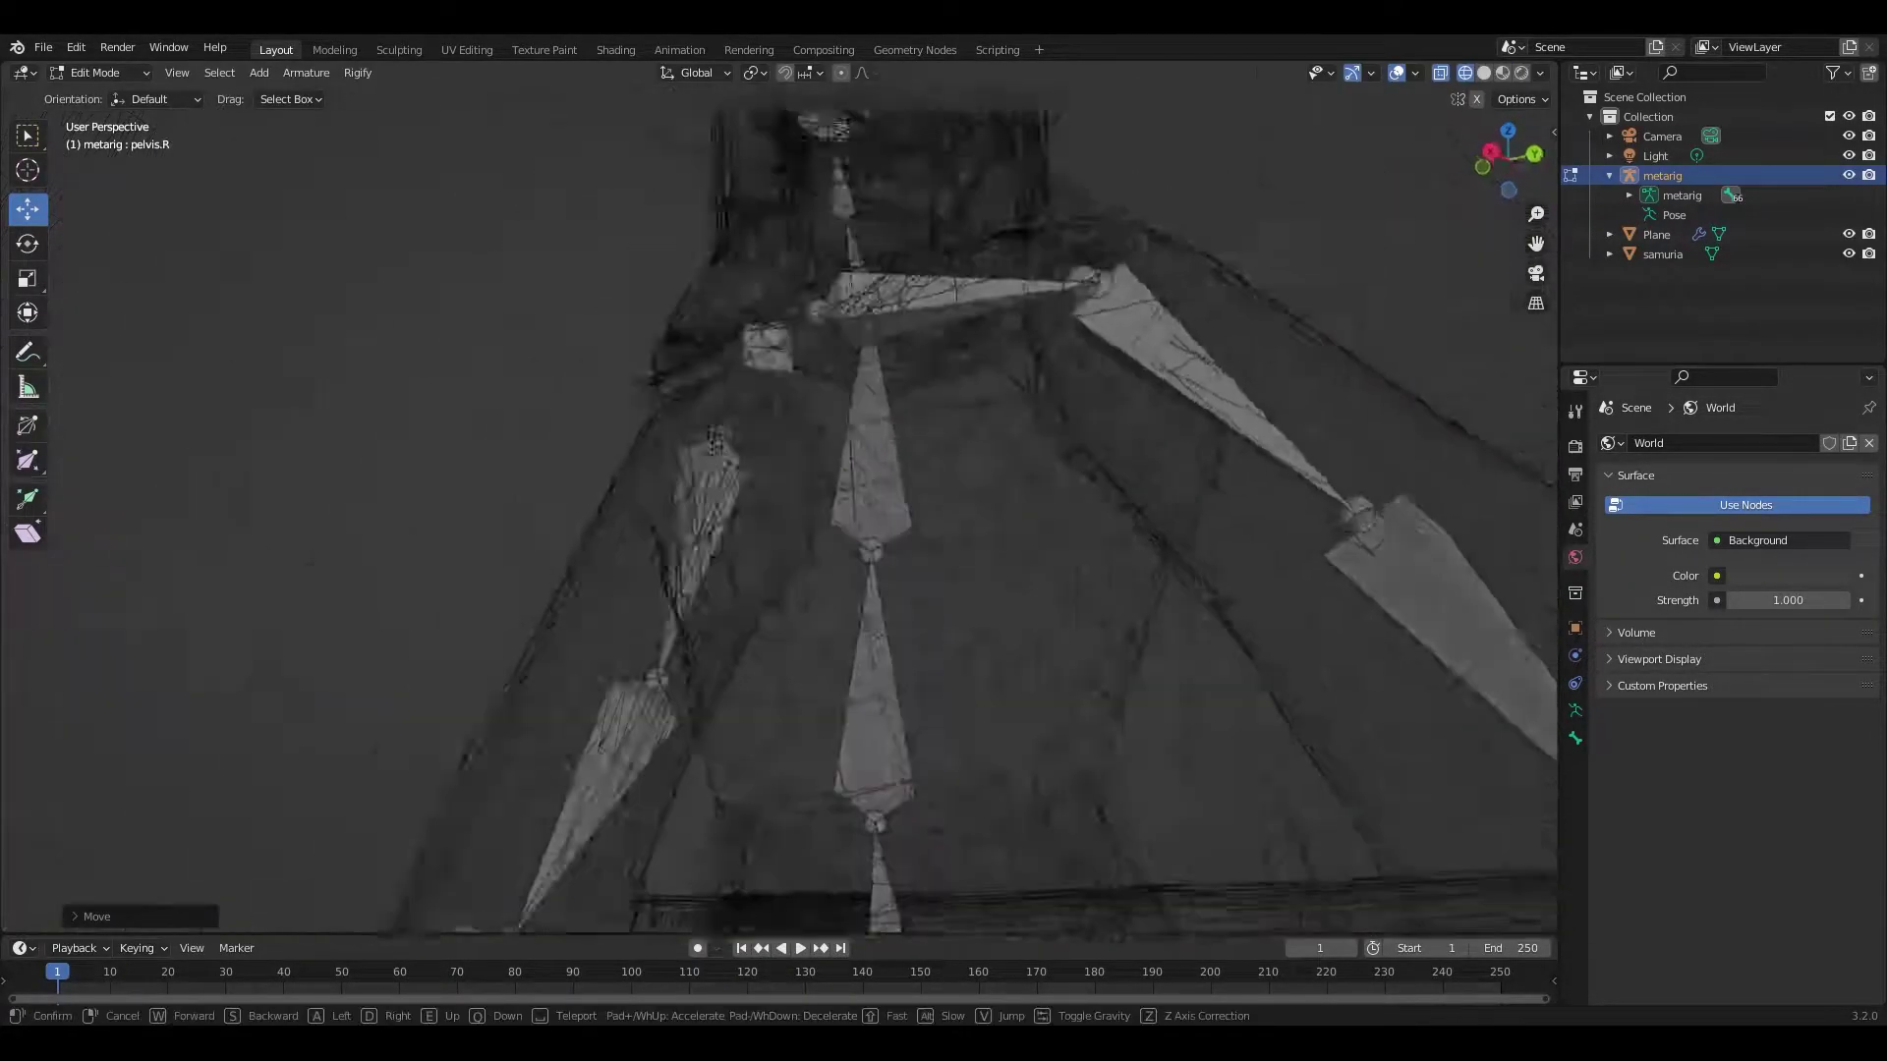
pyautogui.moveTo(673, 489); pyautogui.dragTo(874, 424, button='middle')
pyautogui.click(874, 424)
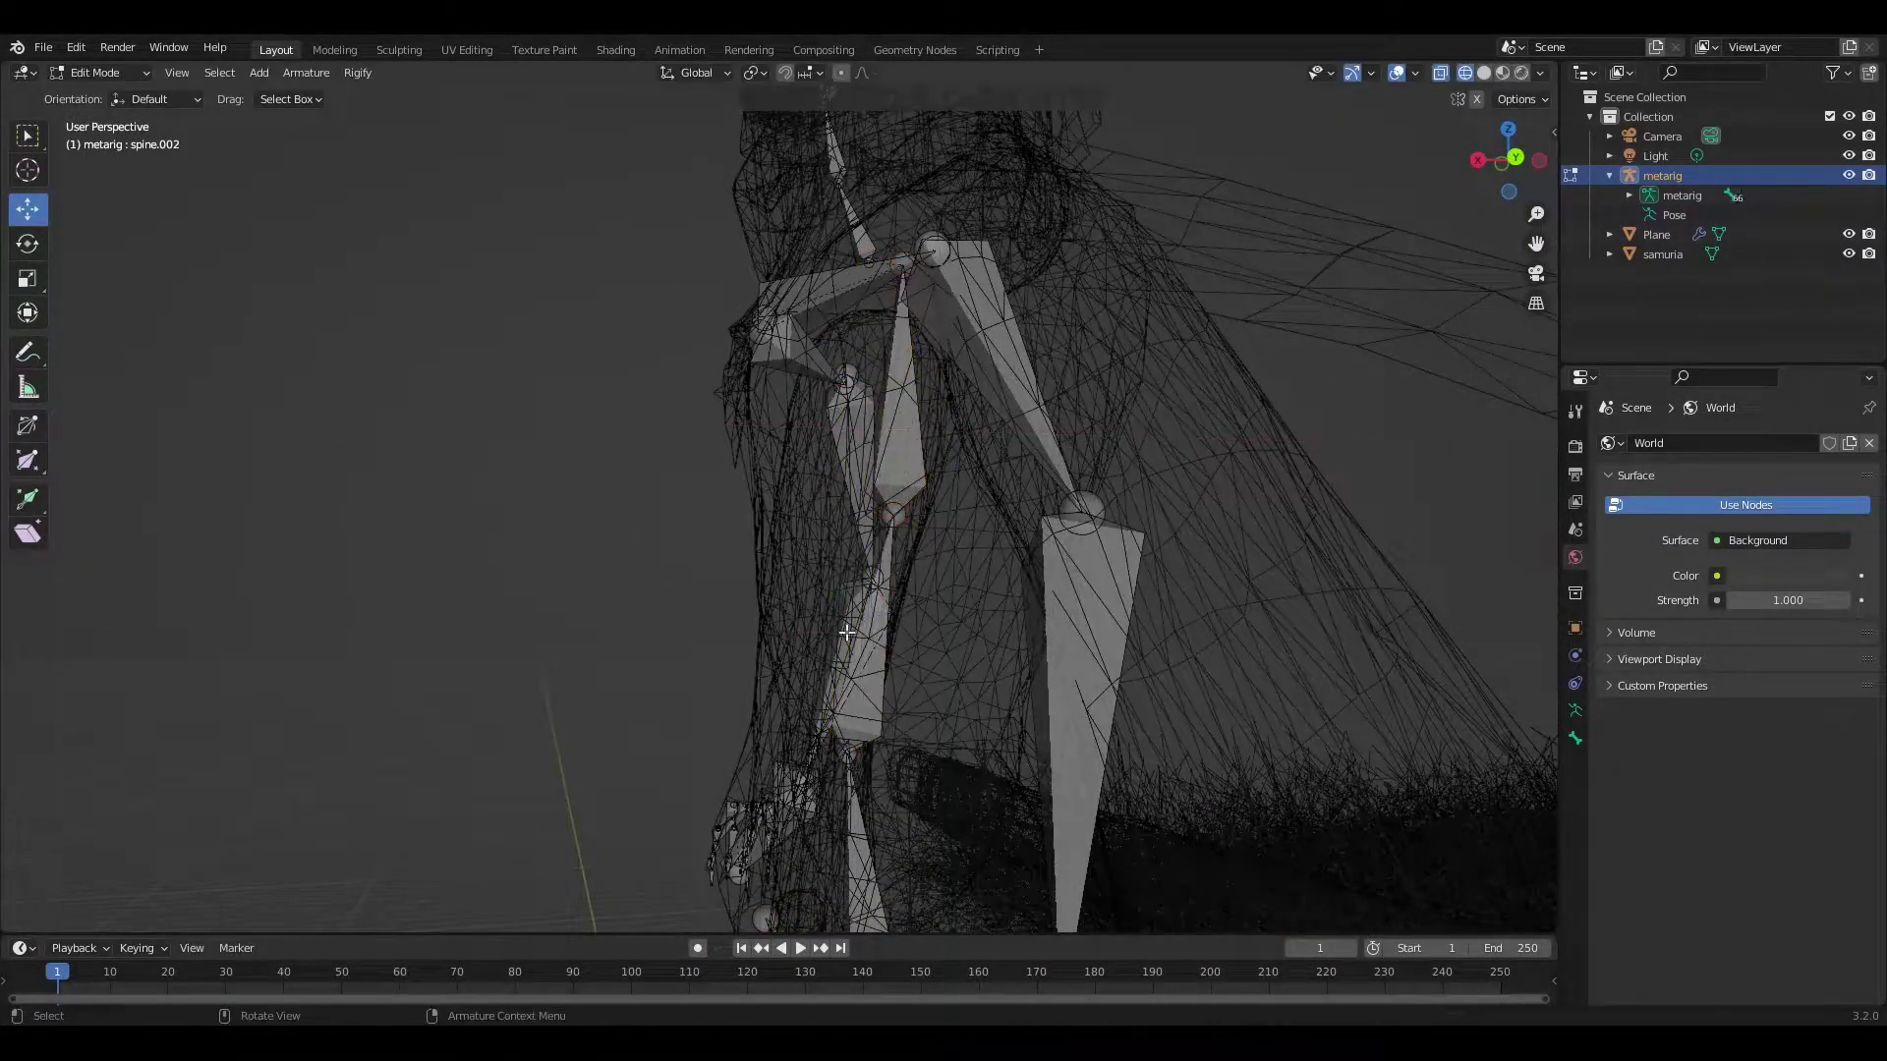
pyautogui.click(872, 866)
pyautogui.moveTo(873, 866); pyautogui.dragTo(657, 468, button='middle')
pyautogui.press('g')
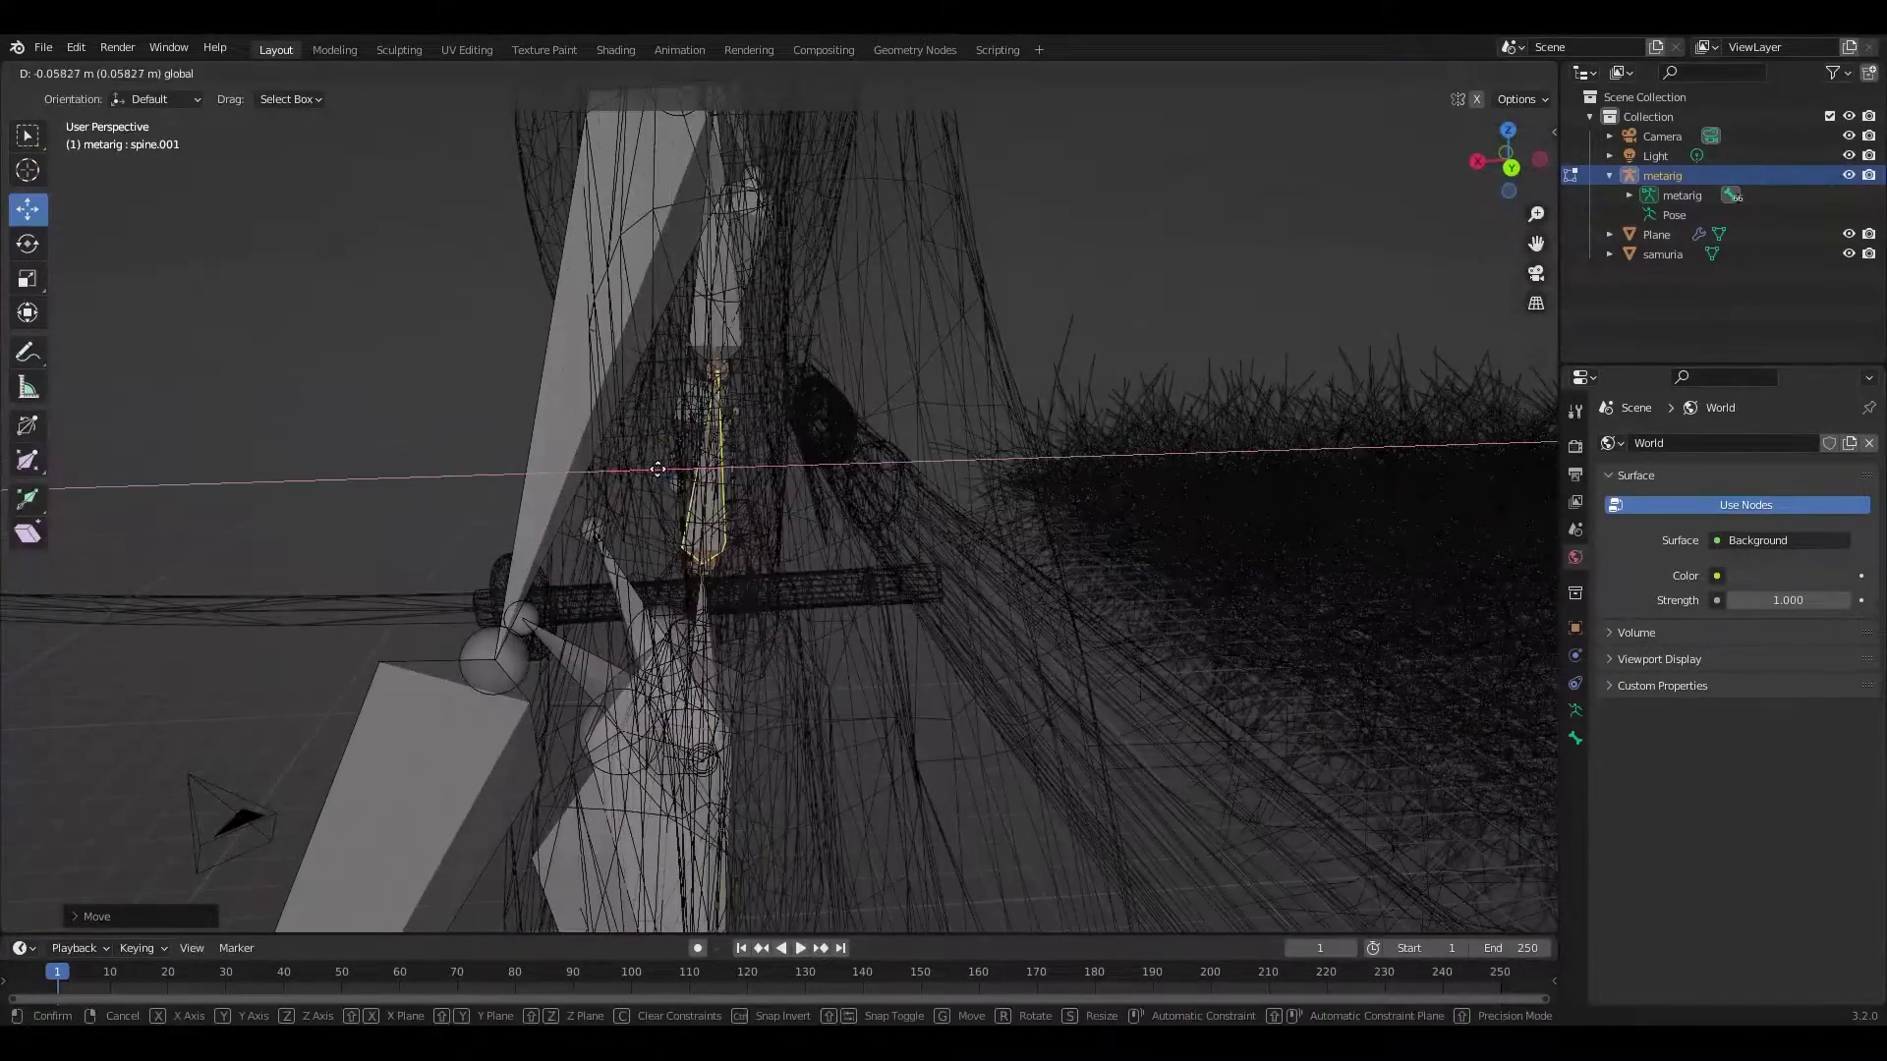
pyautogui.click(680, 661)
# Step: Reposition the spine.004 bone inside the samurai's torso
pyautogui.hotkey('shift', '`')
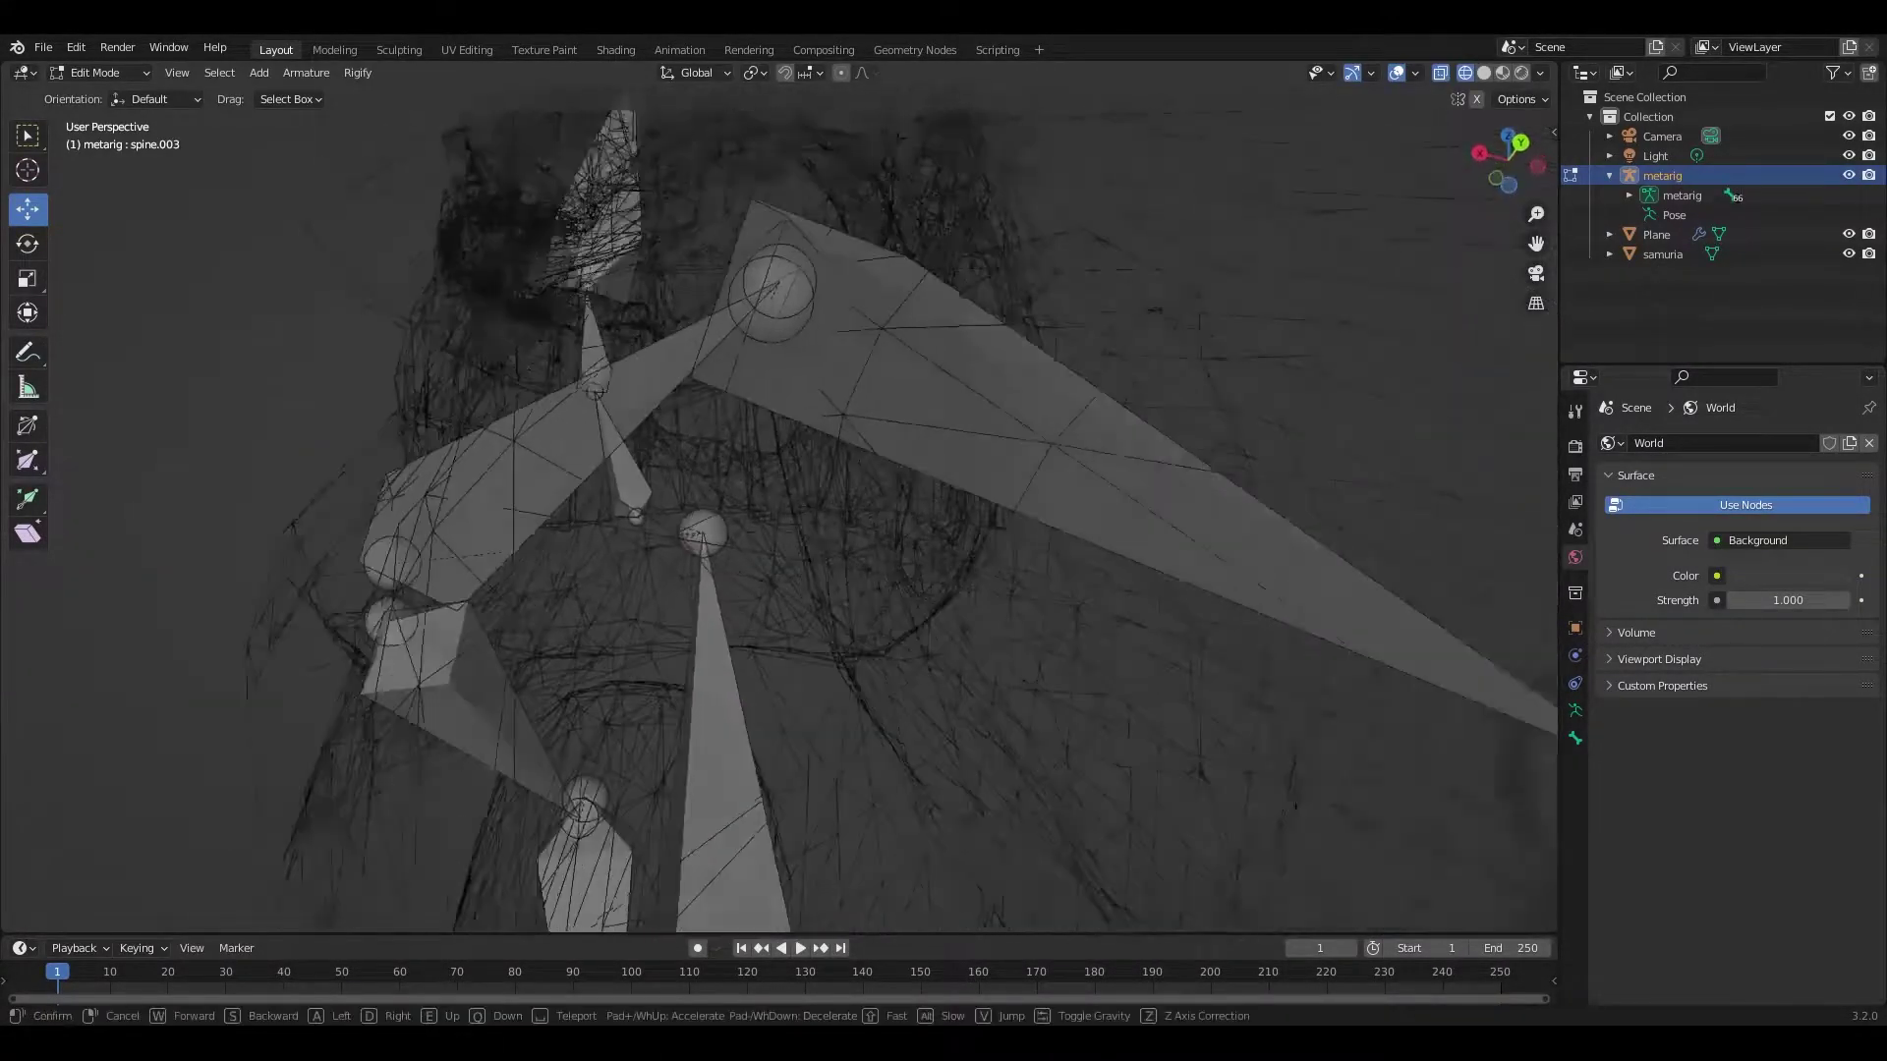
pyautogui.press('w')
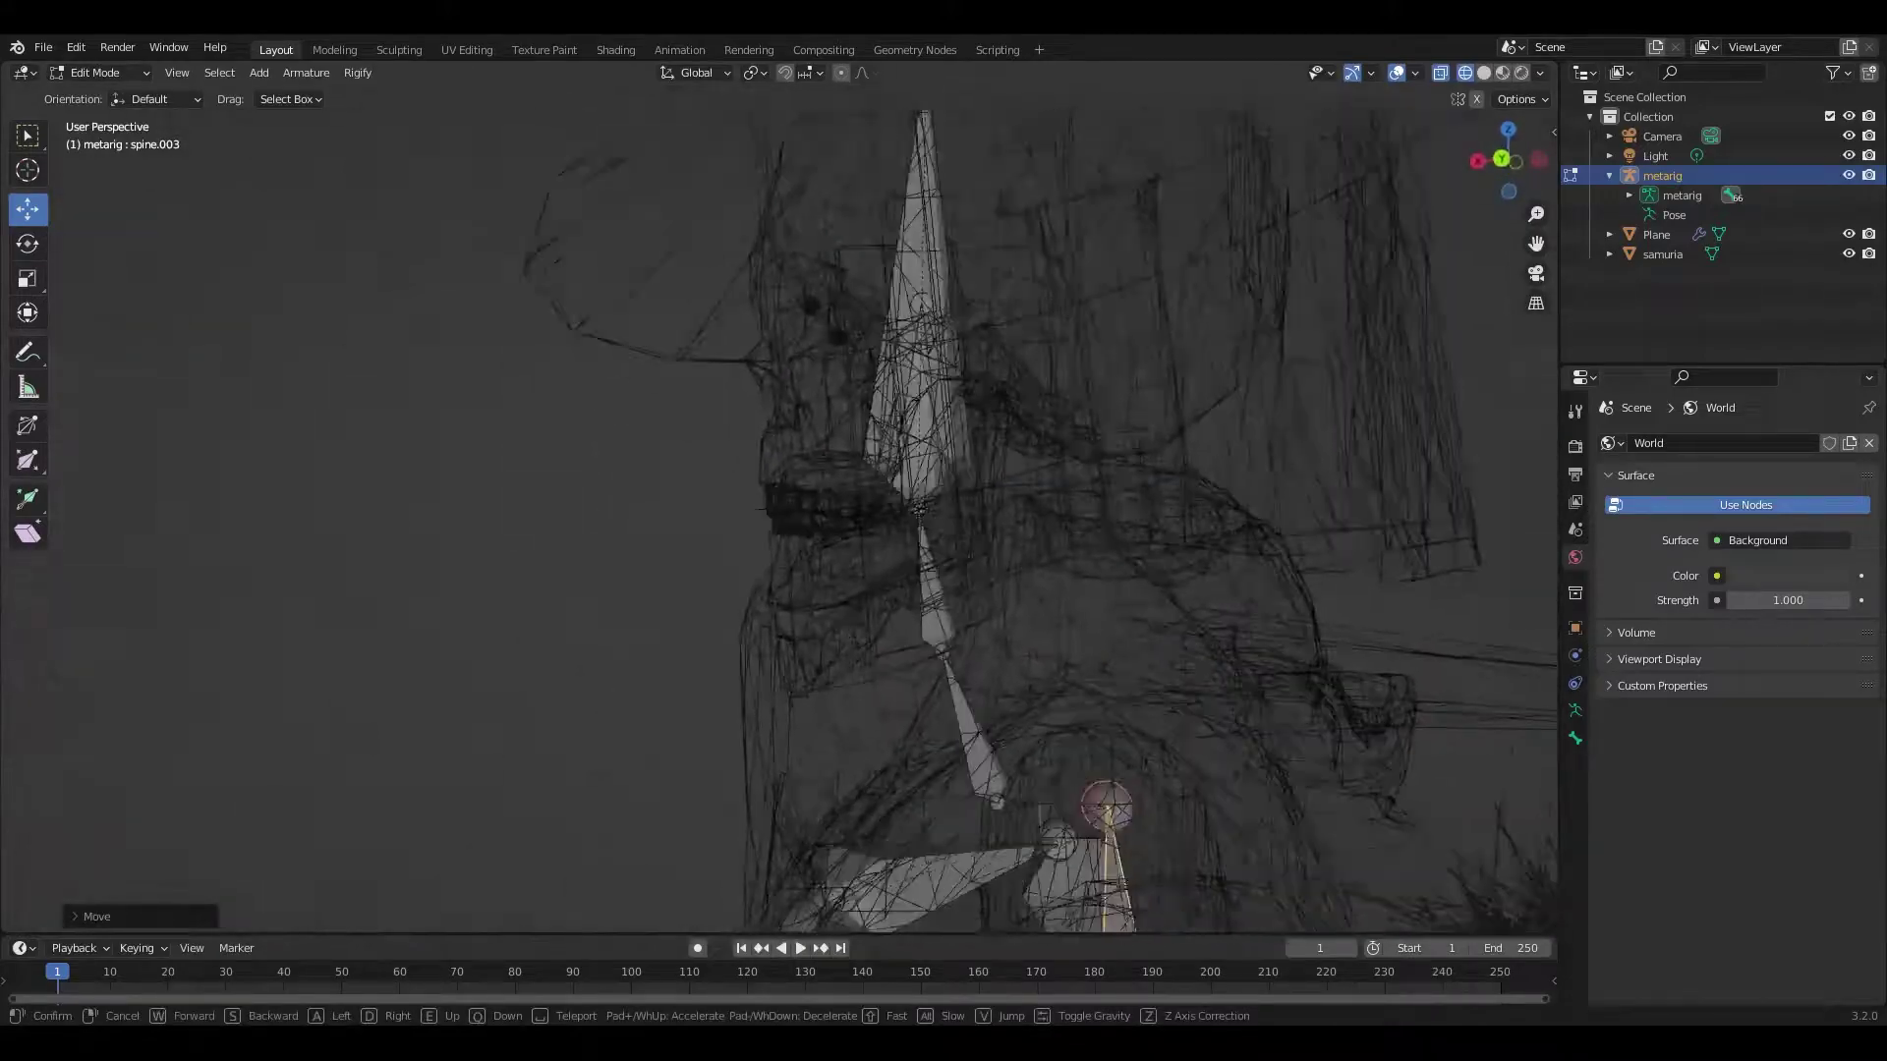
pyautogui.click(719, 568)
pyautogui.click(719, 568)
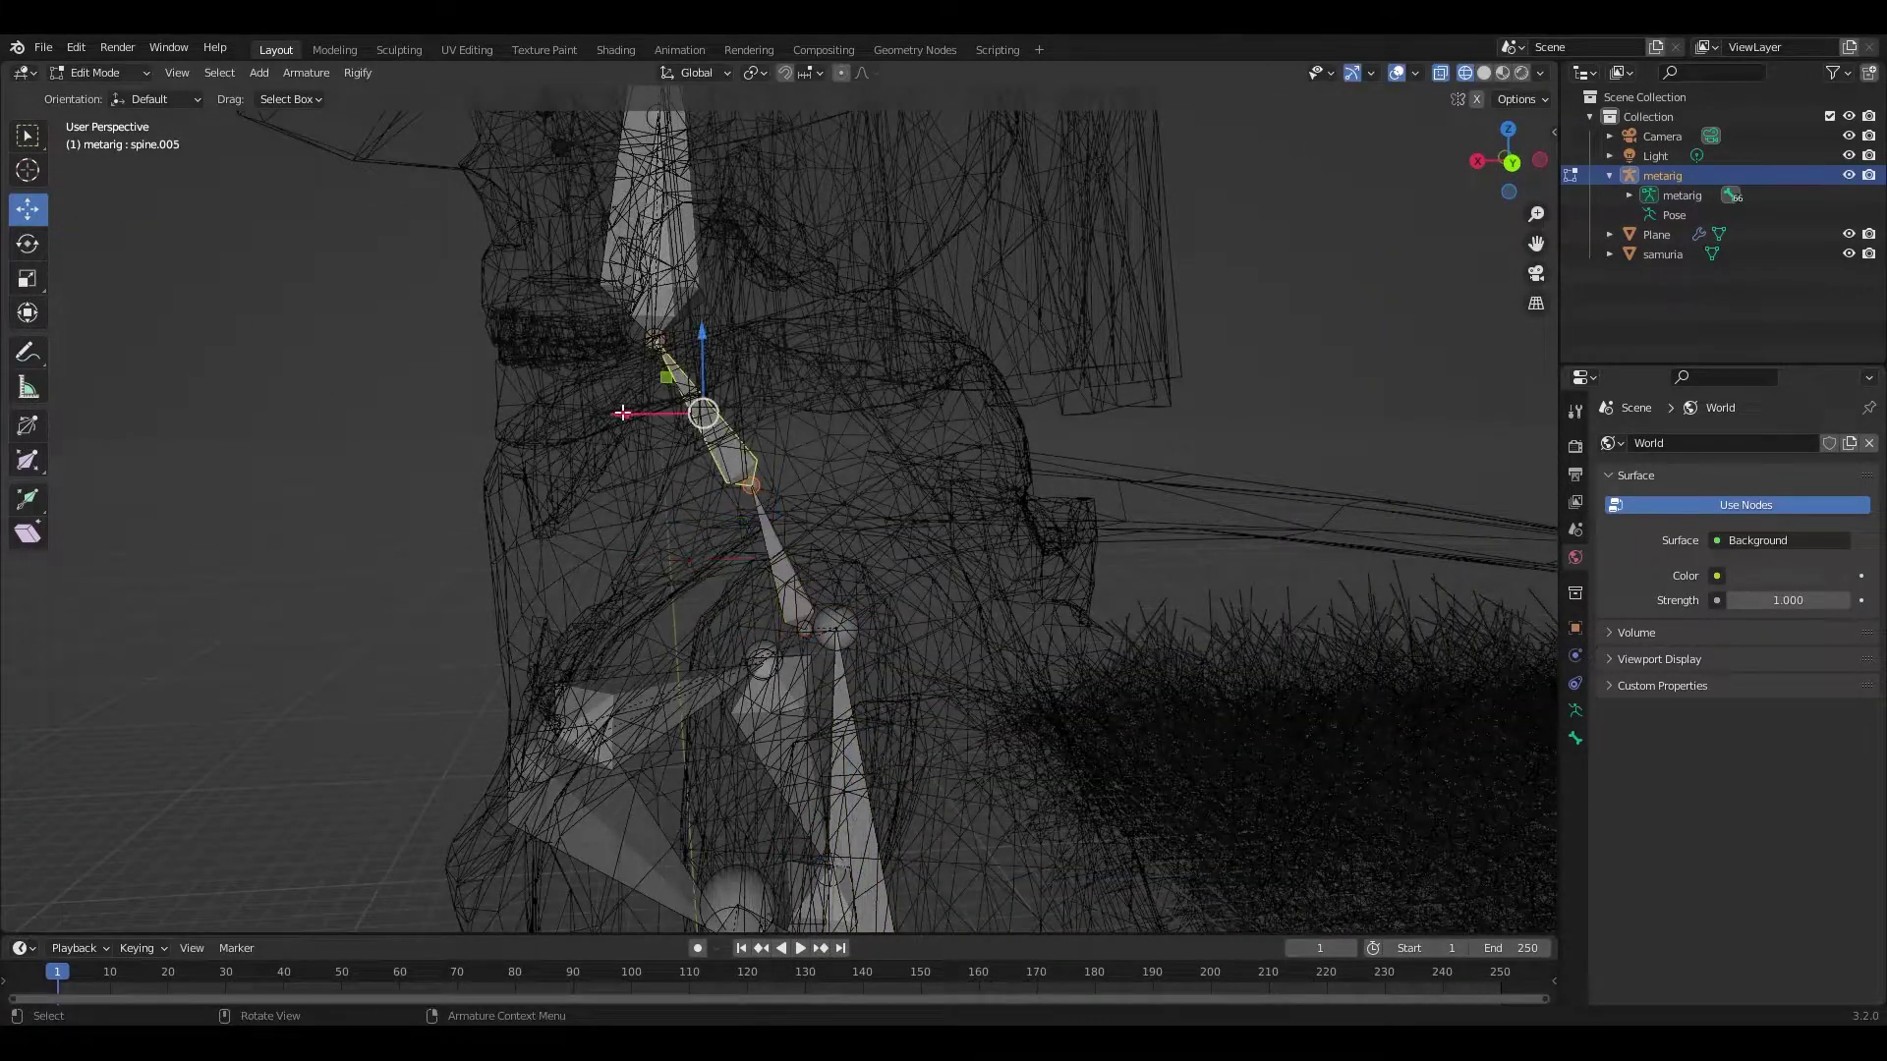
pyautogui.click(766, 559)
pyautogui.hotkey('shift', '`')
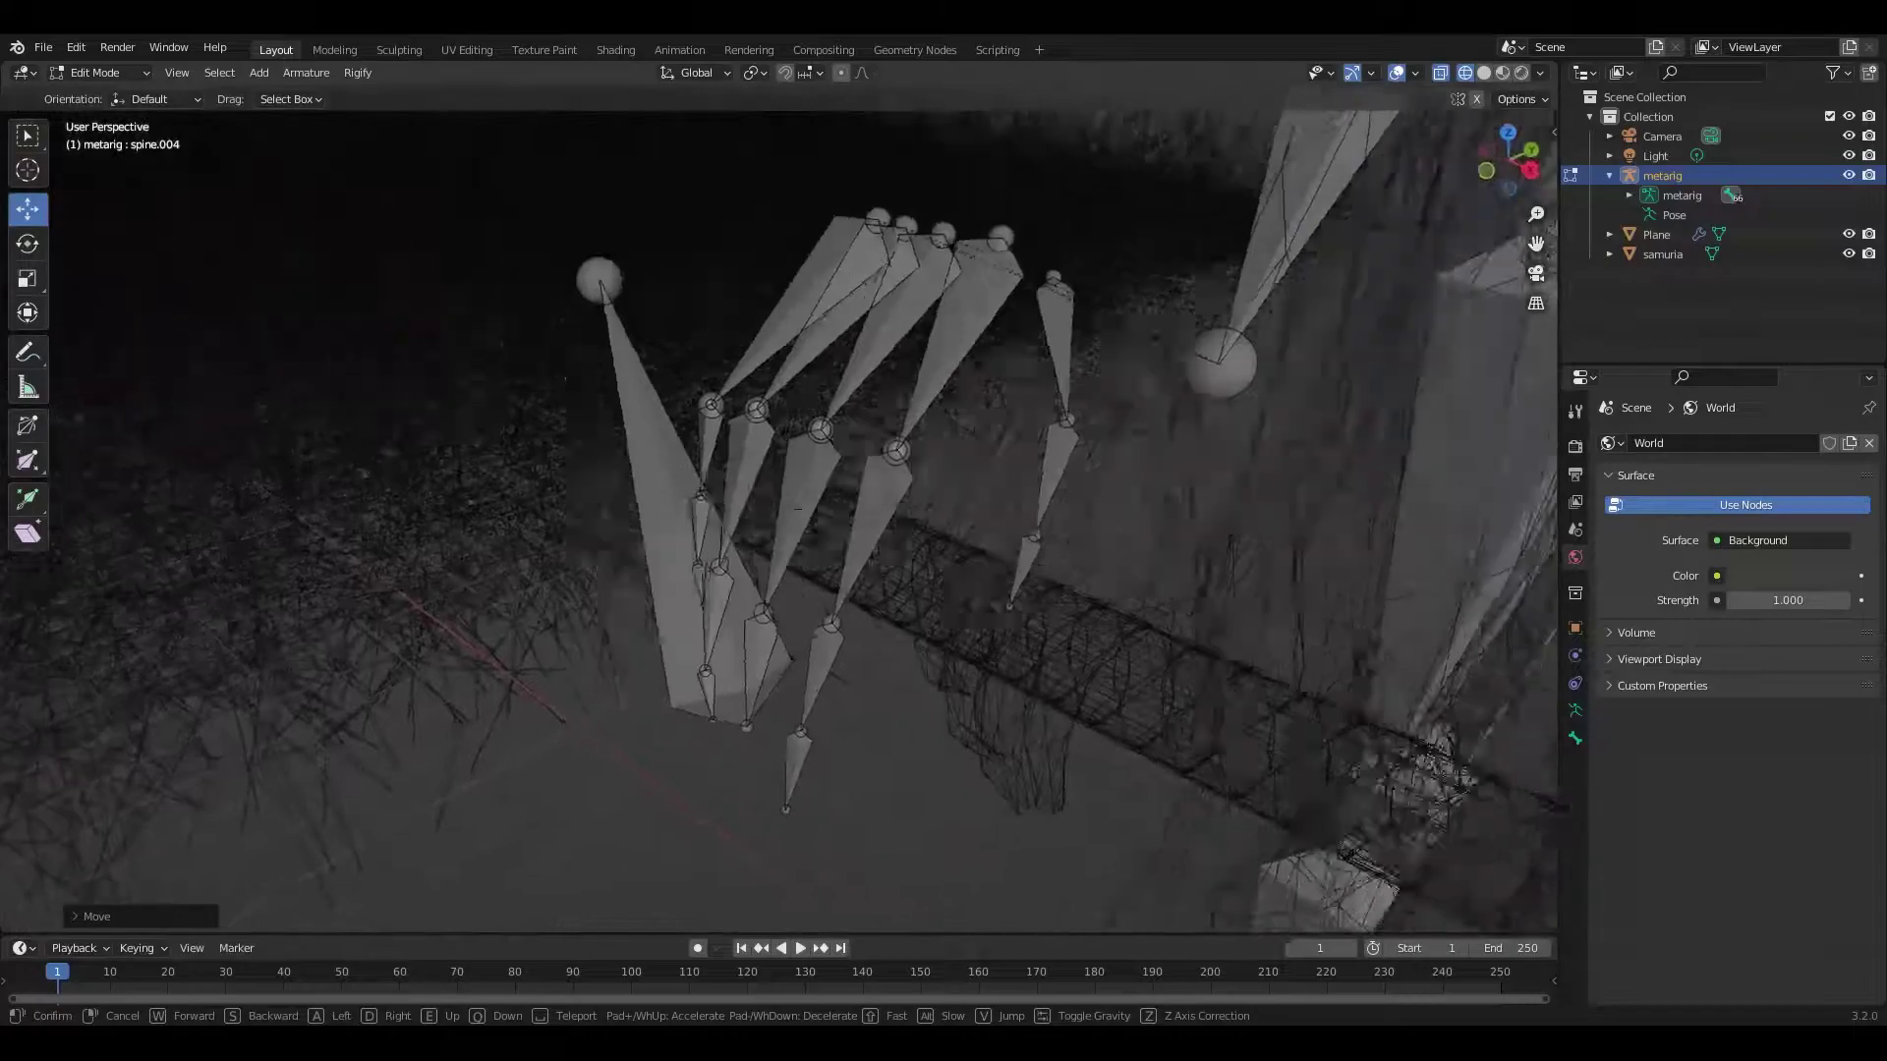
# Step: Delete the stray right-hand finger bones, starting with f_middle.03.R
pyautogui.click(791, 432)
pyautogui.rightClick(791, 424)
pyautogui.click(711, 418)
pyautogui.hotkey('shift', '`')
pyautogui.rightClick(904, 469)
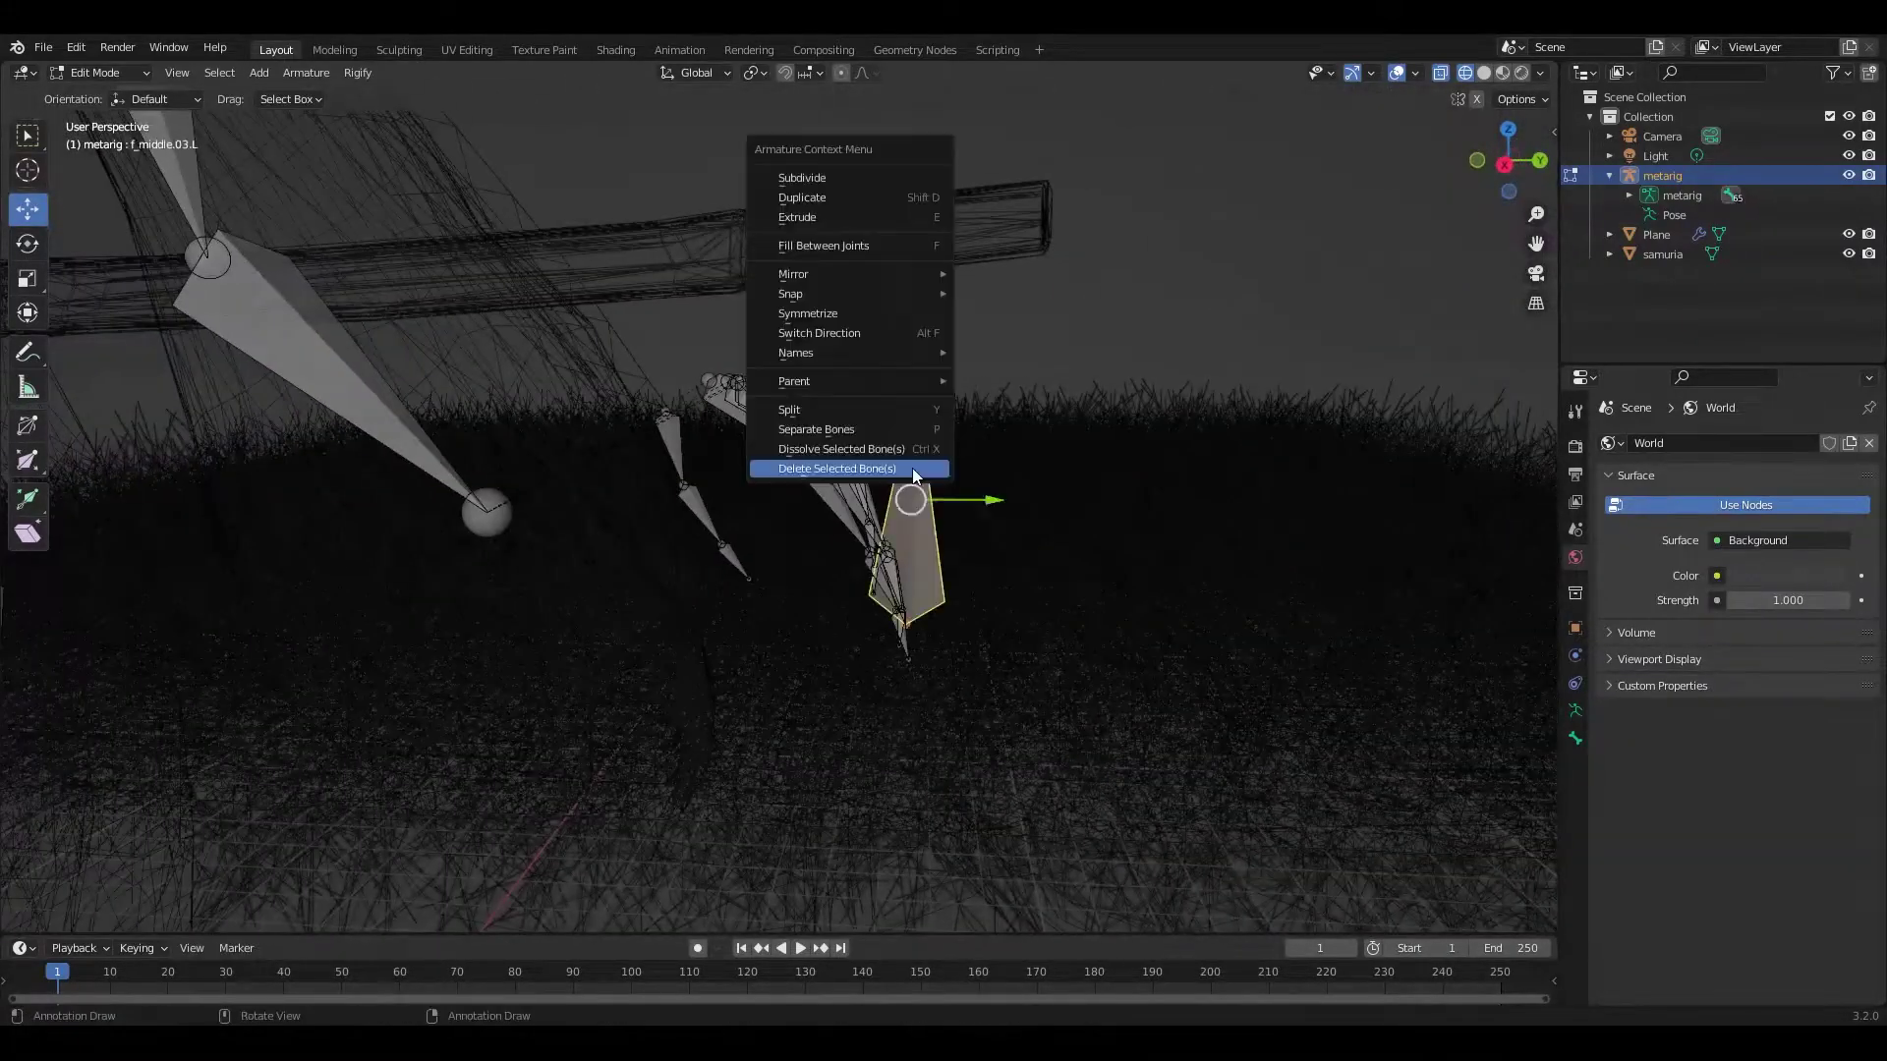
pyautogui.click(904, 470)
pyautogui.hotkey('shift', '`')
pyautogui.click(779, 283)
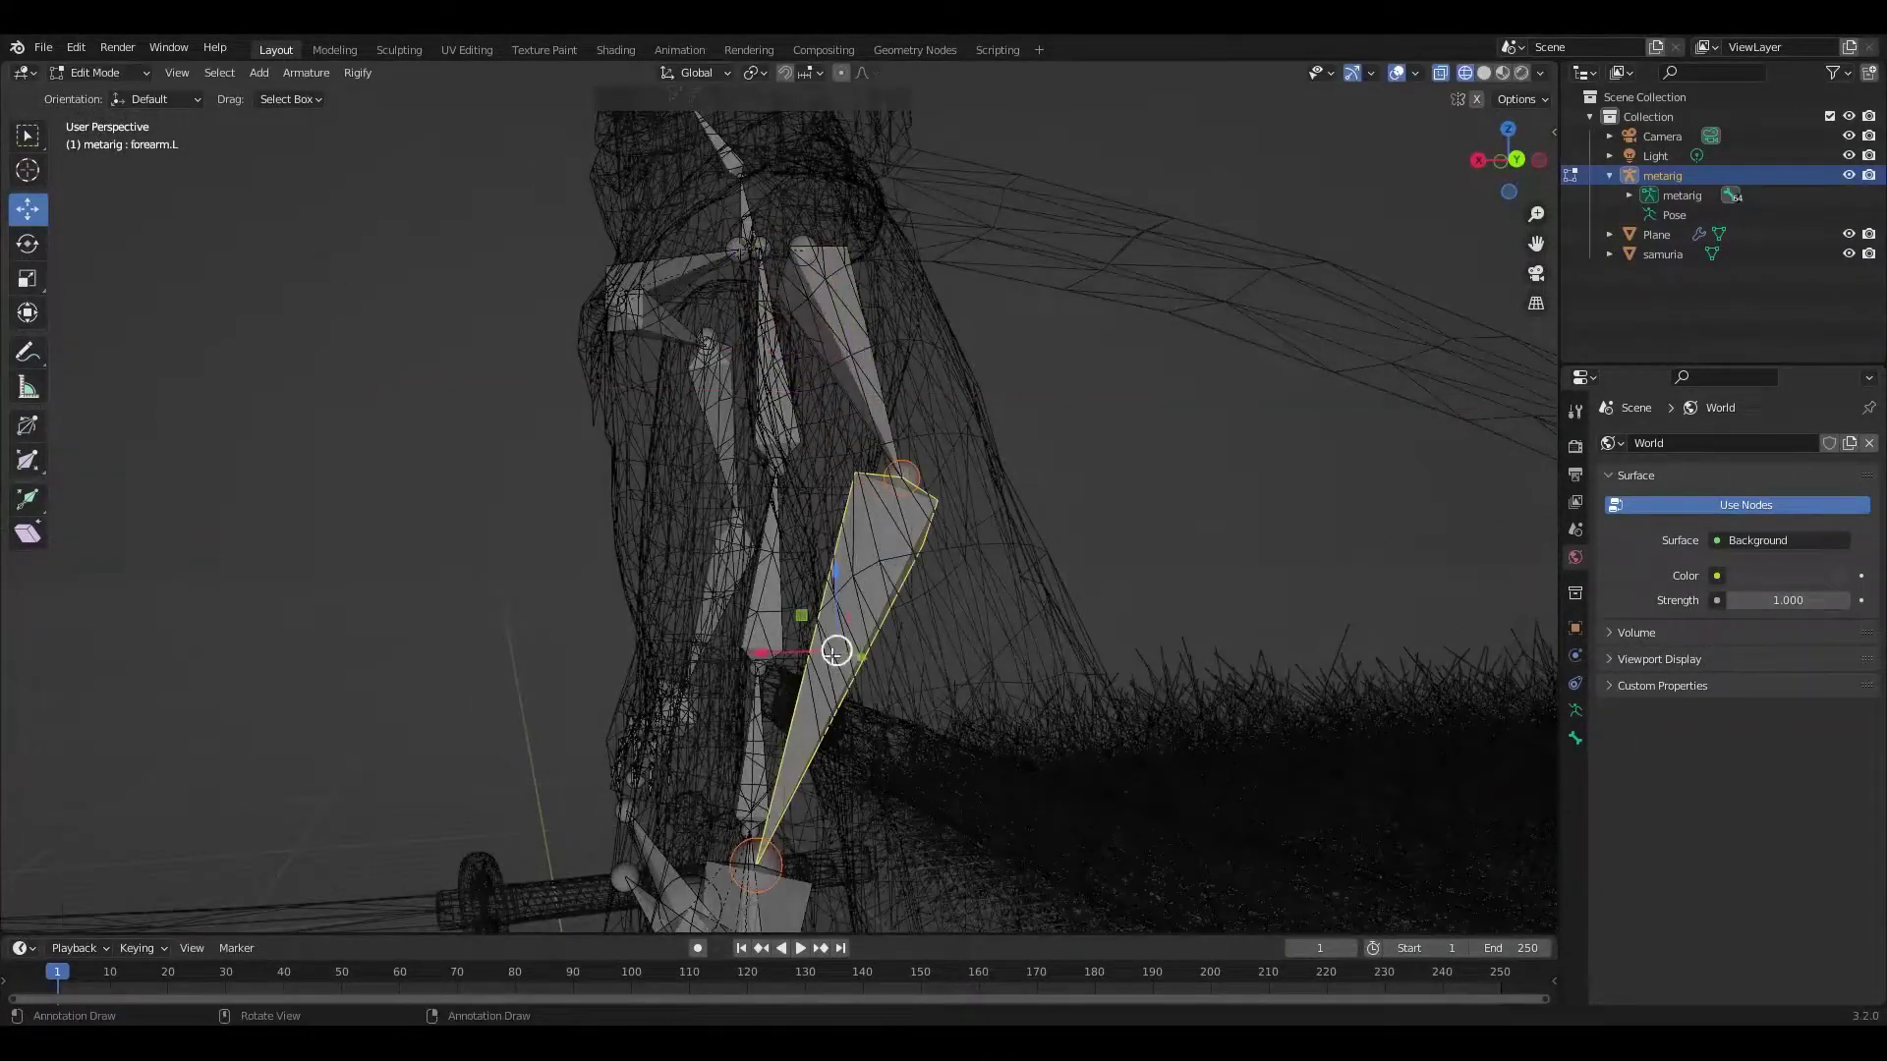
# Step: Move hand.L along Z, then rotate and scale it into the samurai's hand
pyautogui.hotkey('shift', '`')
pyautogui.click(780, 509)
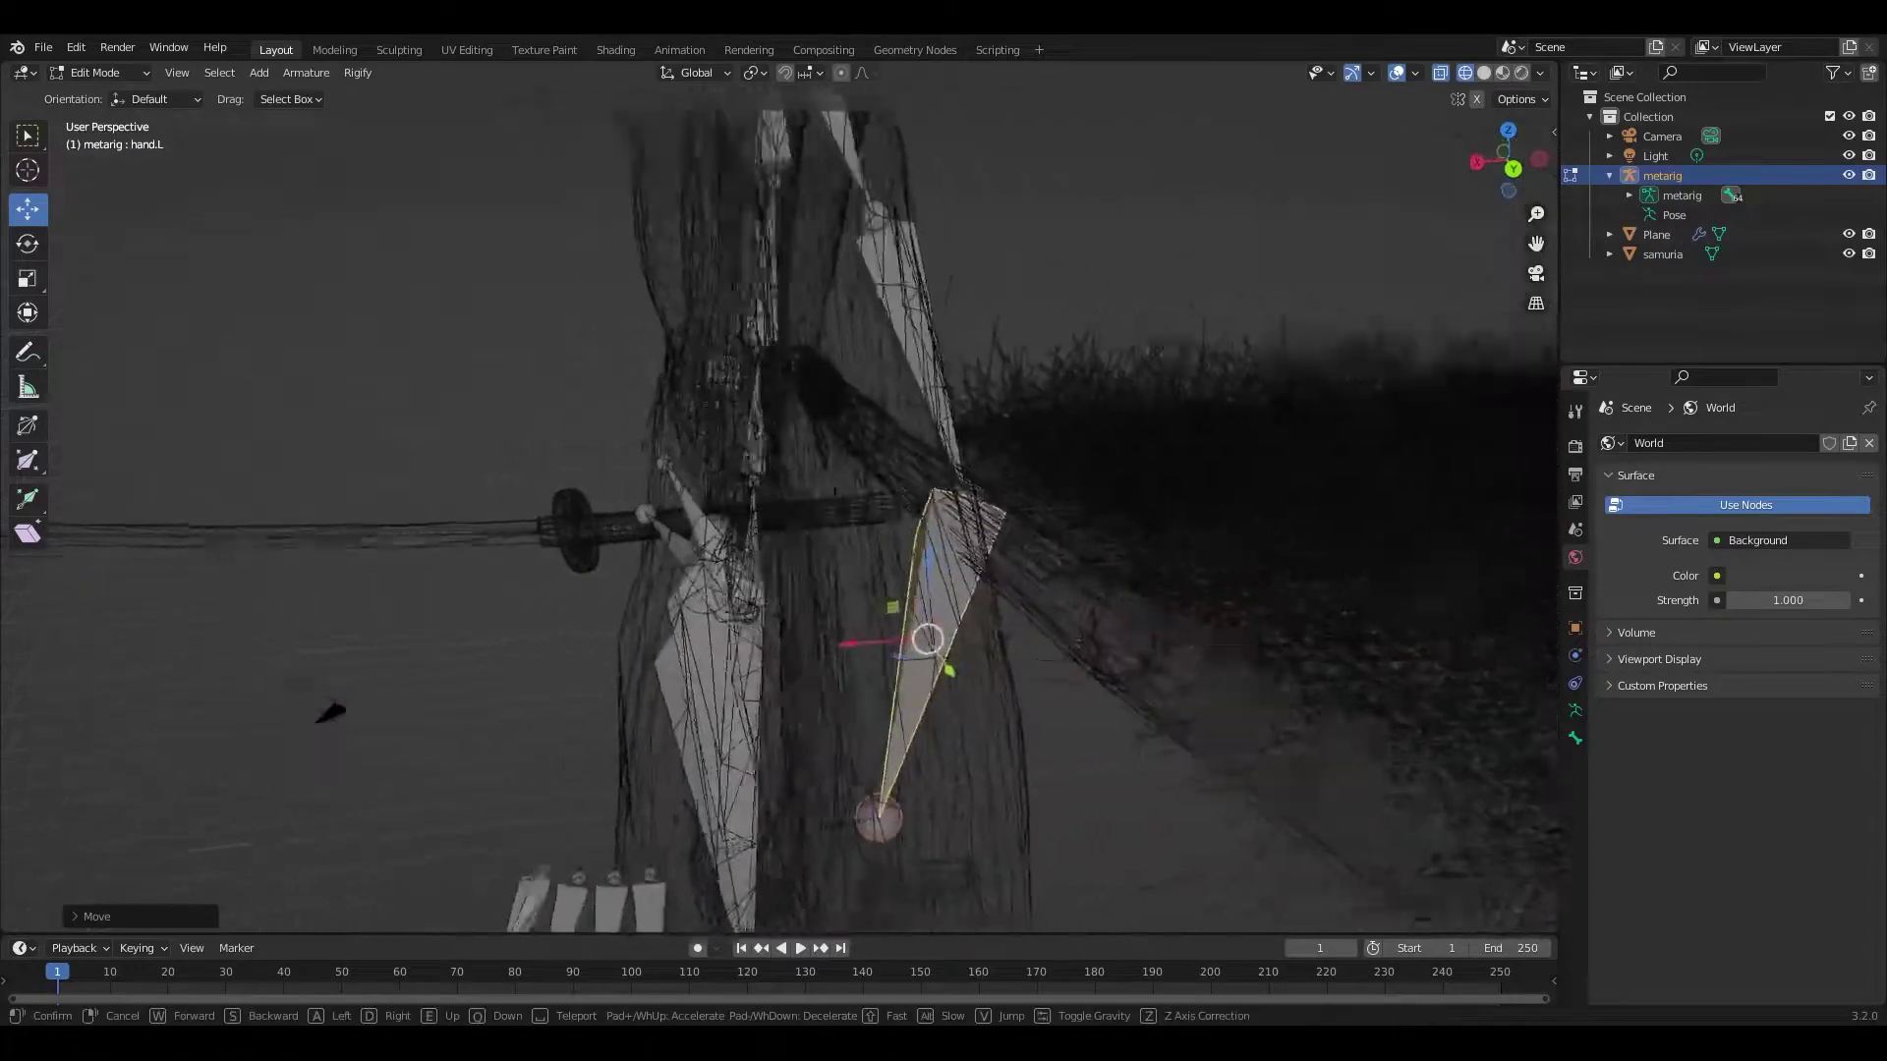
pyautogui.click(781, 700)
pyautogui.click(842, 468)
pyautogui.moveTo(842, 468); pyautogui.dragTo(58, 229, button='middle')
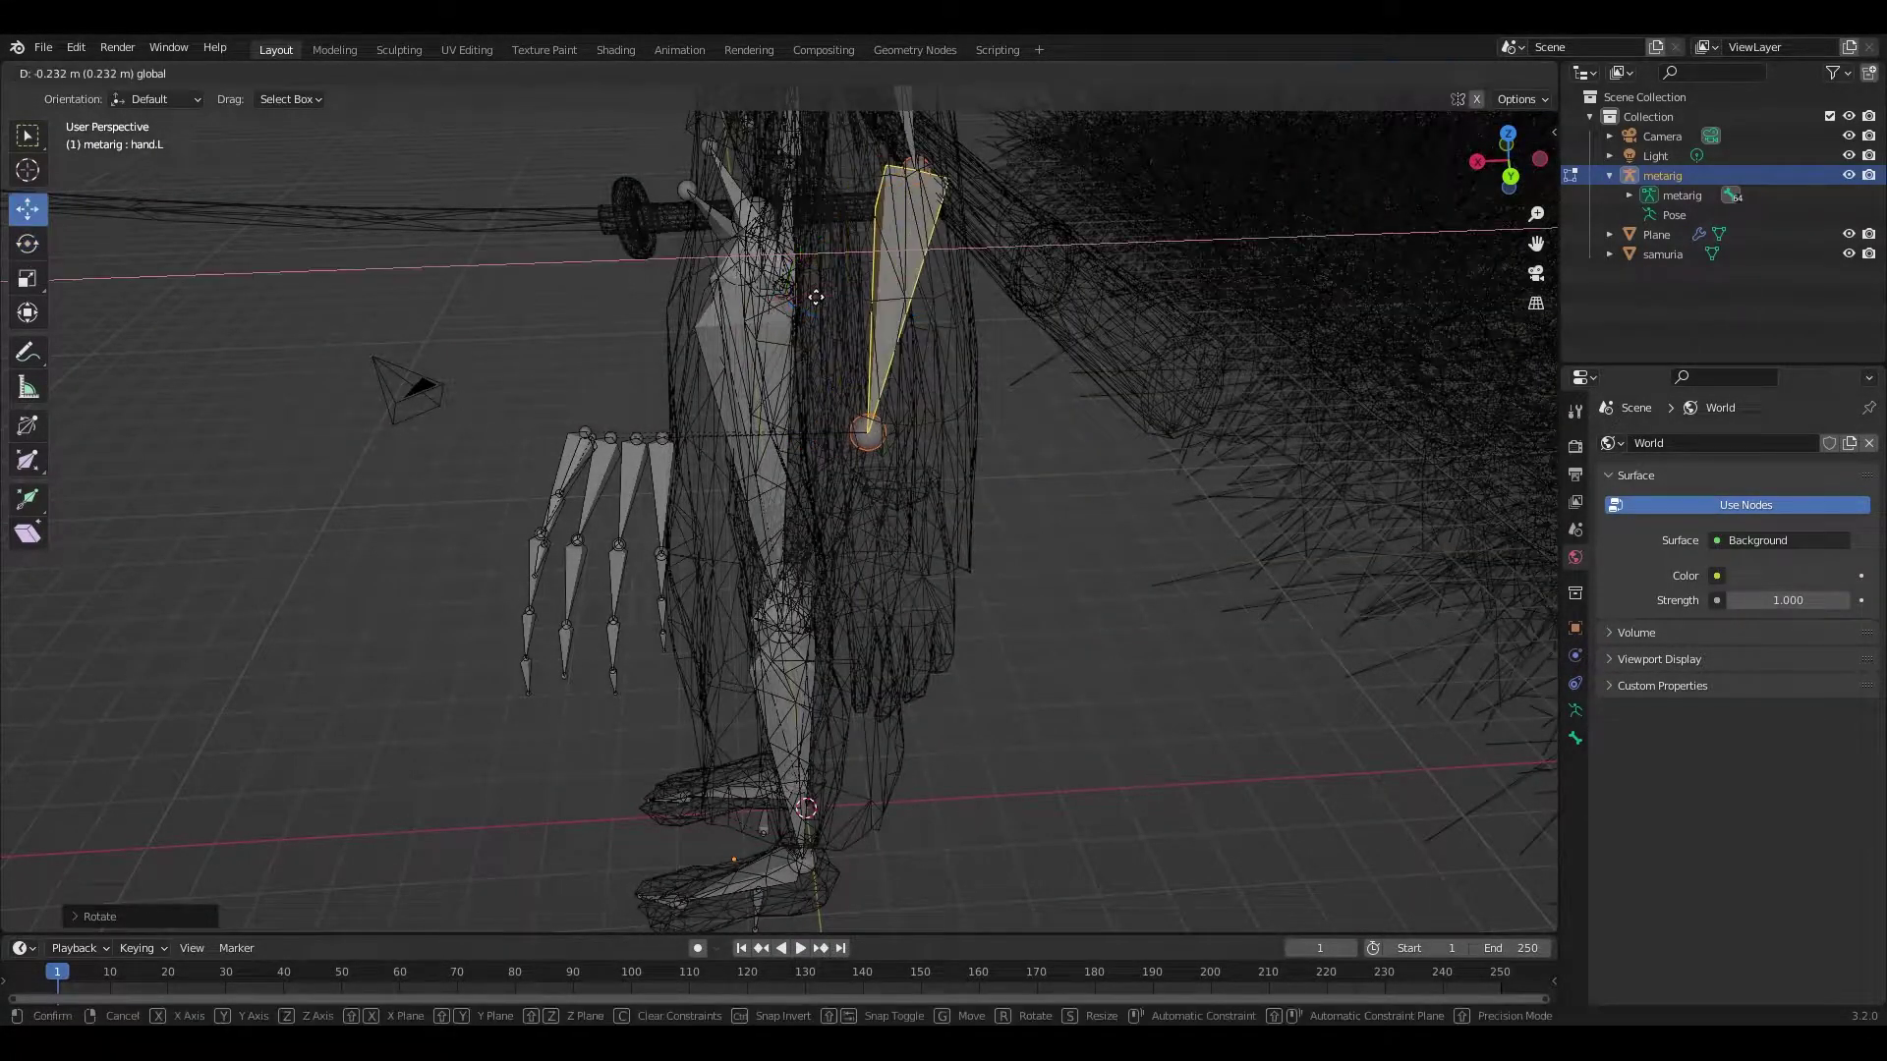
pyautogui.click(860, 406)
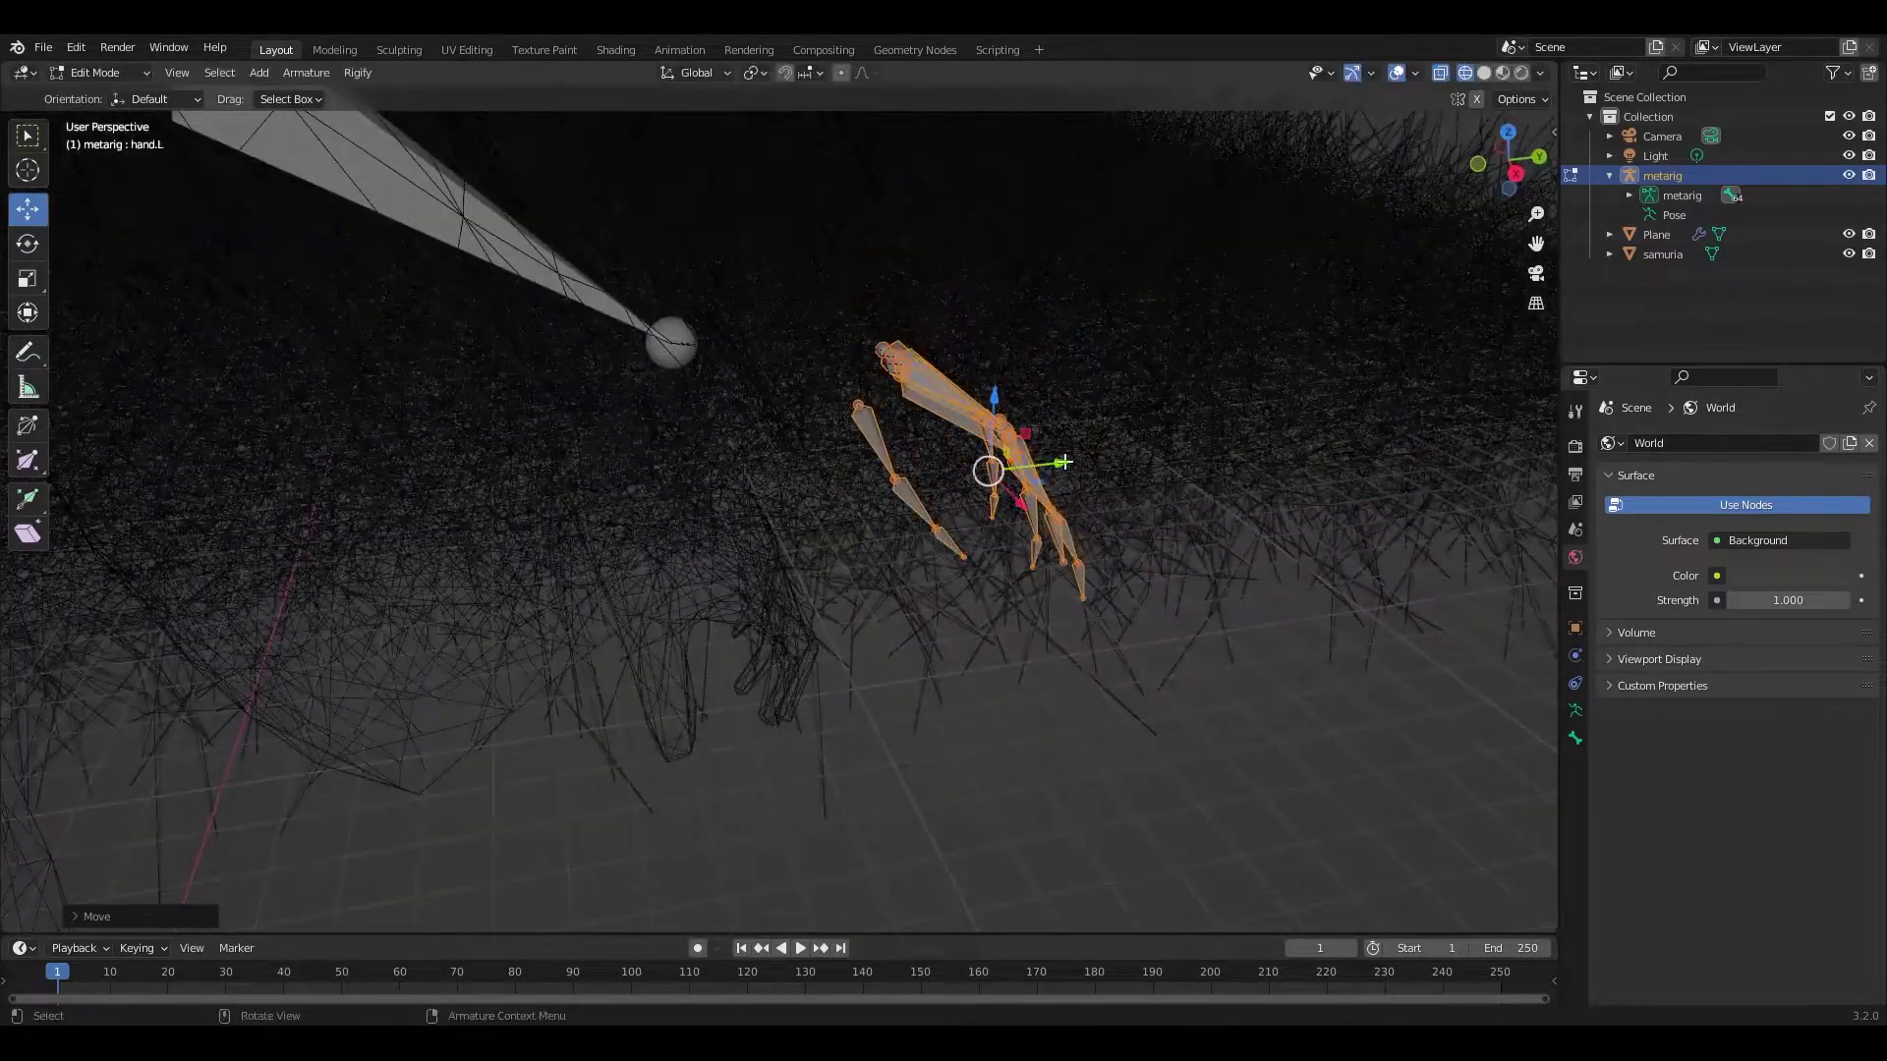
pyautogui.moveTo(1064, 461); pyautogui.dragTo(596, 718, button='middle')
pyautogui.press('g')
pyautogui.press('z')
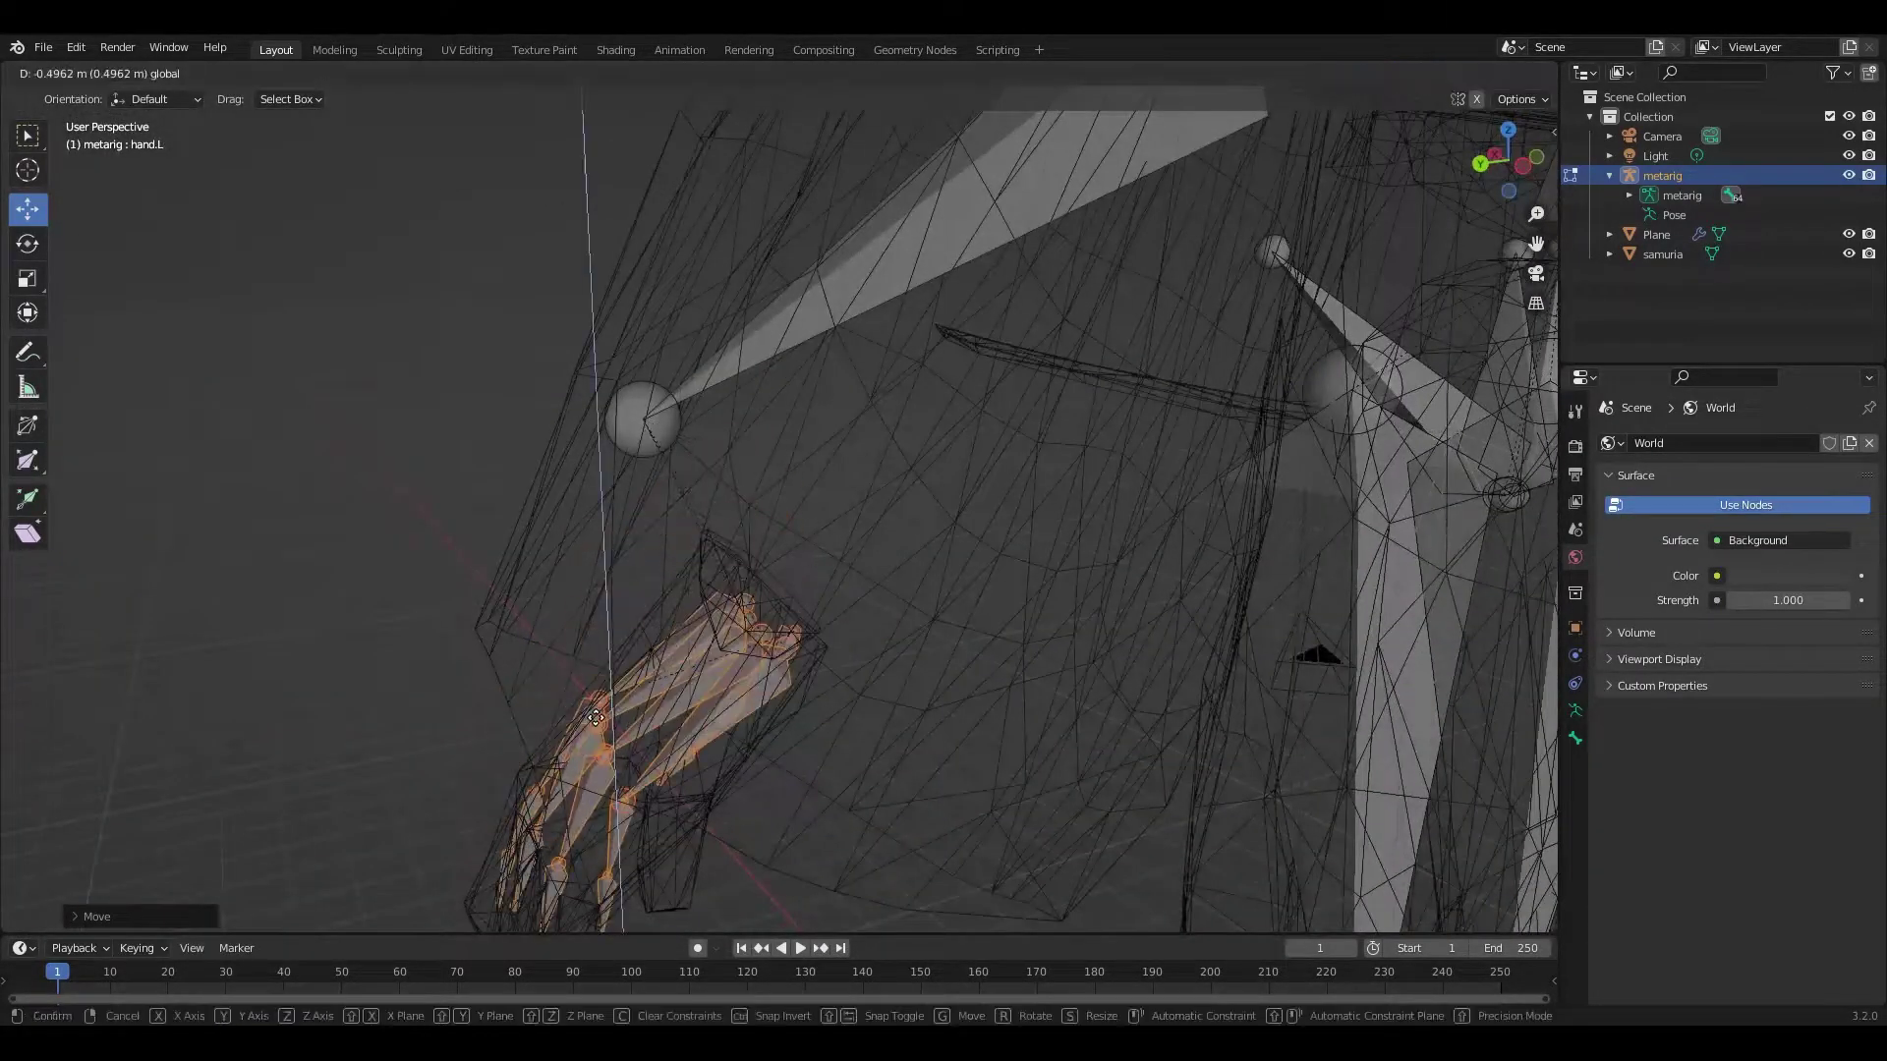
pyautogui.moveTo(906, 190); pyautogui.dragTo(924, 226)
pyautogui.moveTo(924, 226); pyautogui.dragTo(1278, 688, button='middle')
pyautogui.press('s')
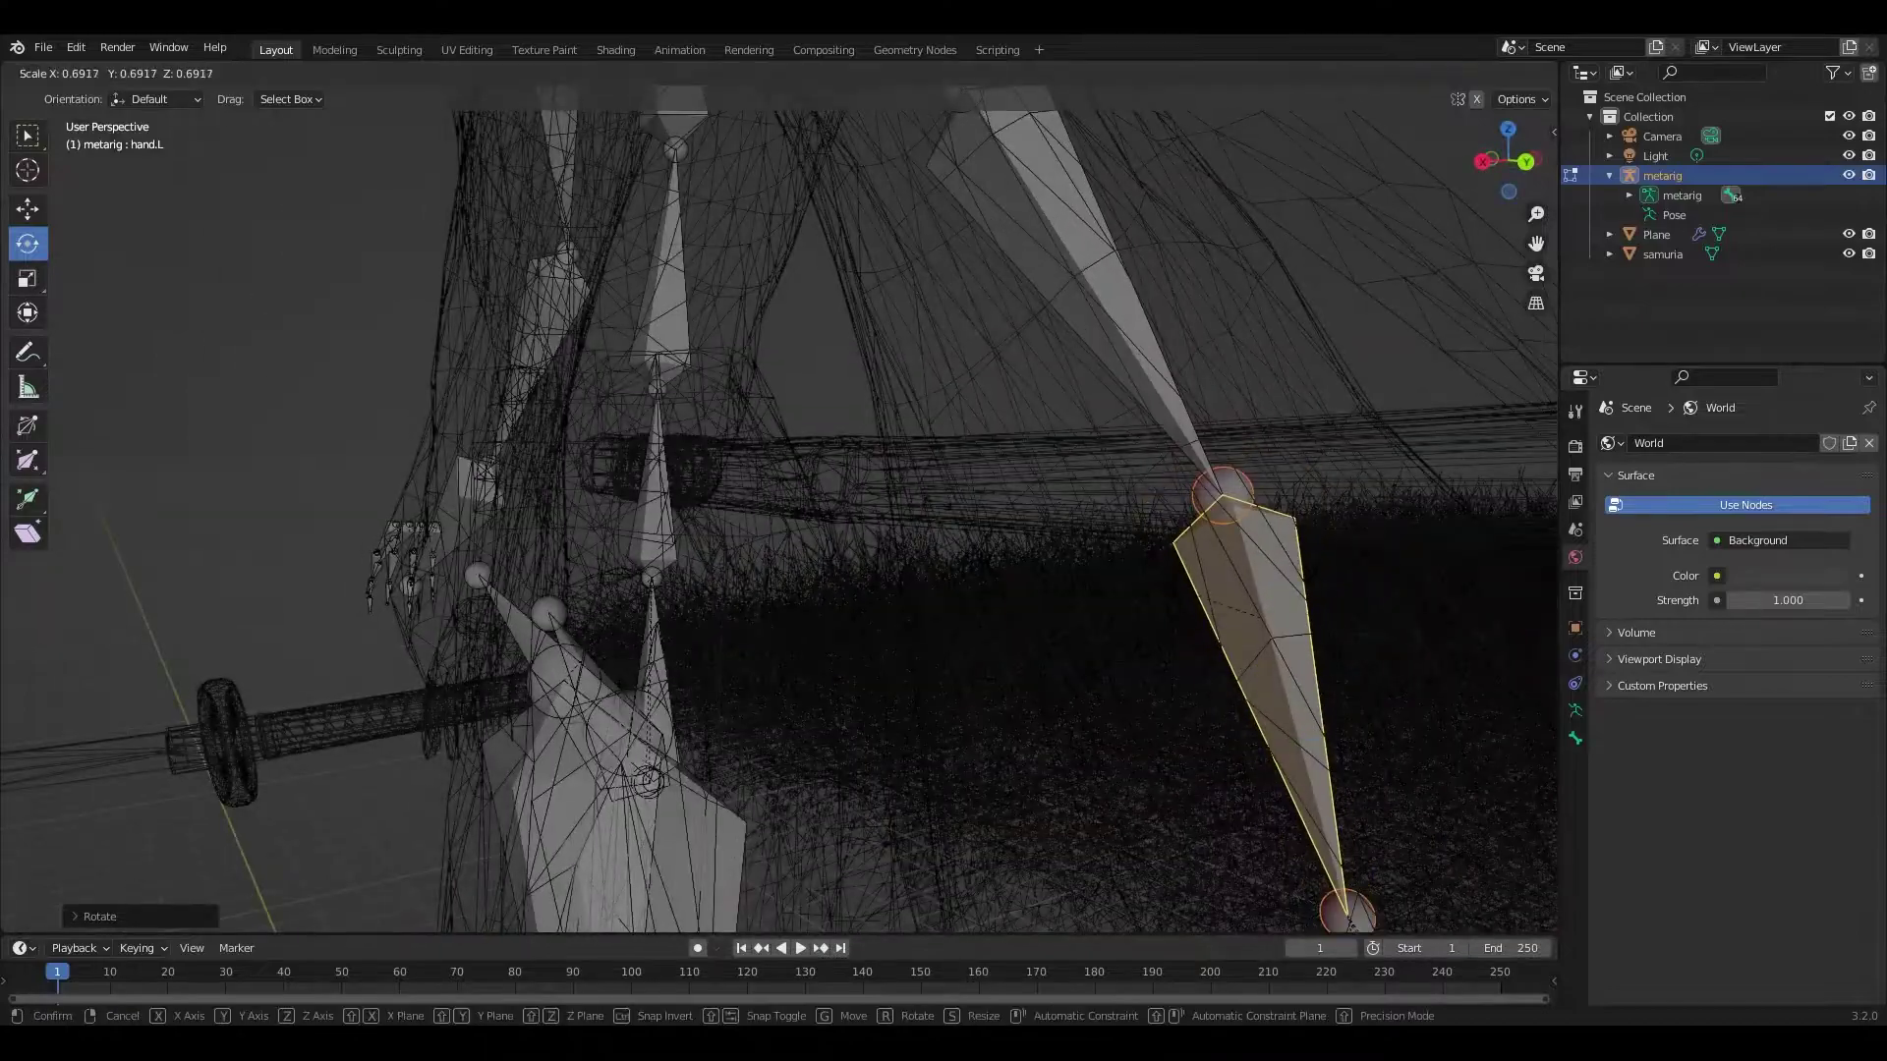
# Step: Move the forearm.L bone toward the hand and select palm.01.L
pyautogui.moveTo(884, 639); pyautogui.dragTo(861, 407, button='middle')
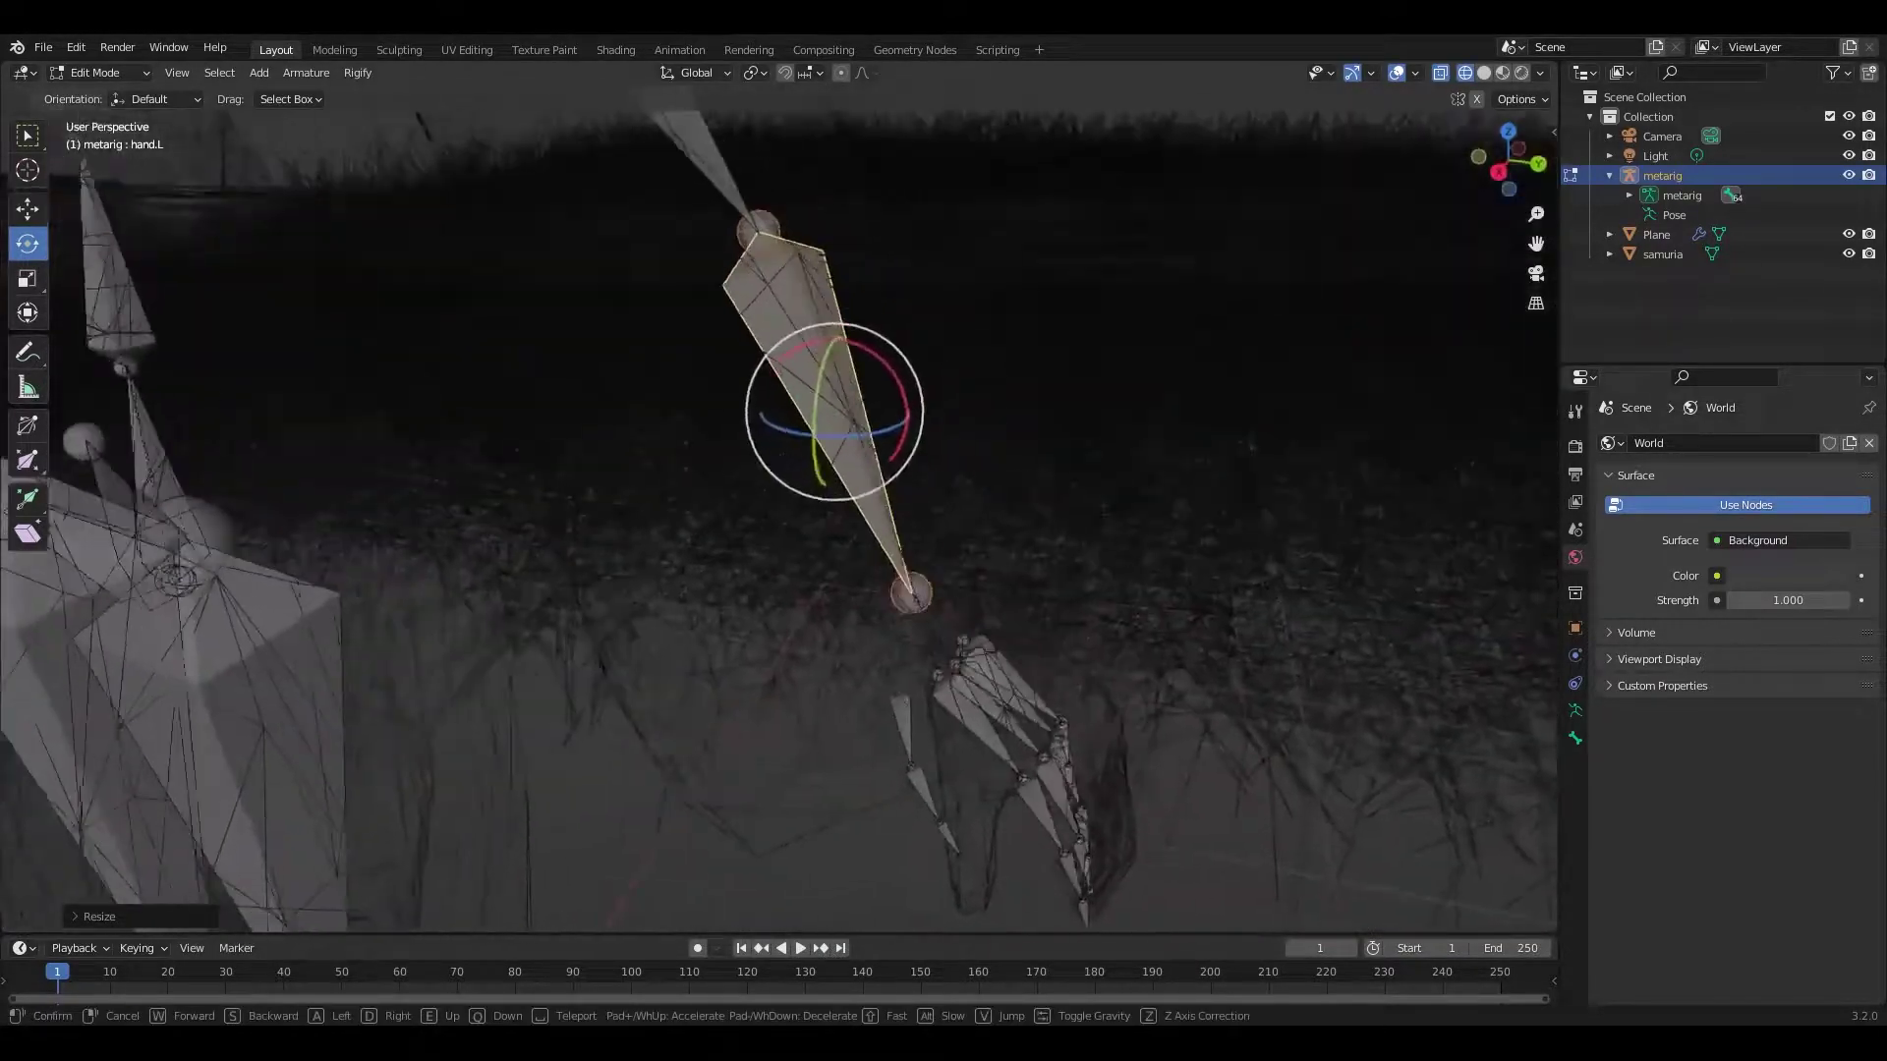
pyautogui.click(862, 407)
pyautogui.hotkey('shift', 'space')
pyautogui.press('g')
pyautogui.moveTo(906, 531); pyautogui.dragTo(733, 390, button='middle')
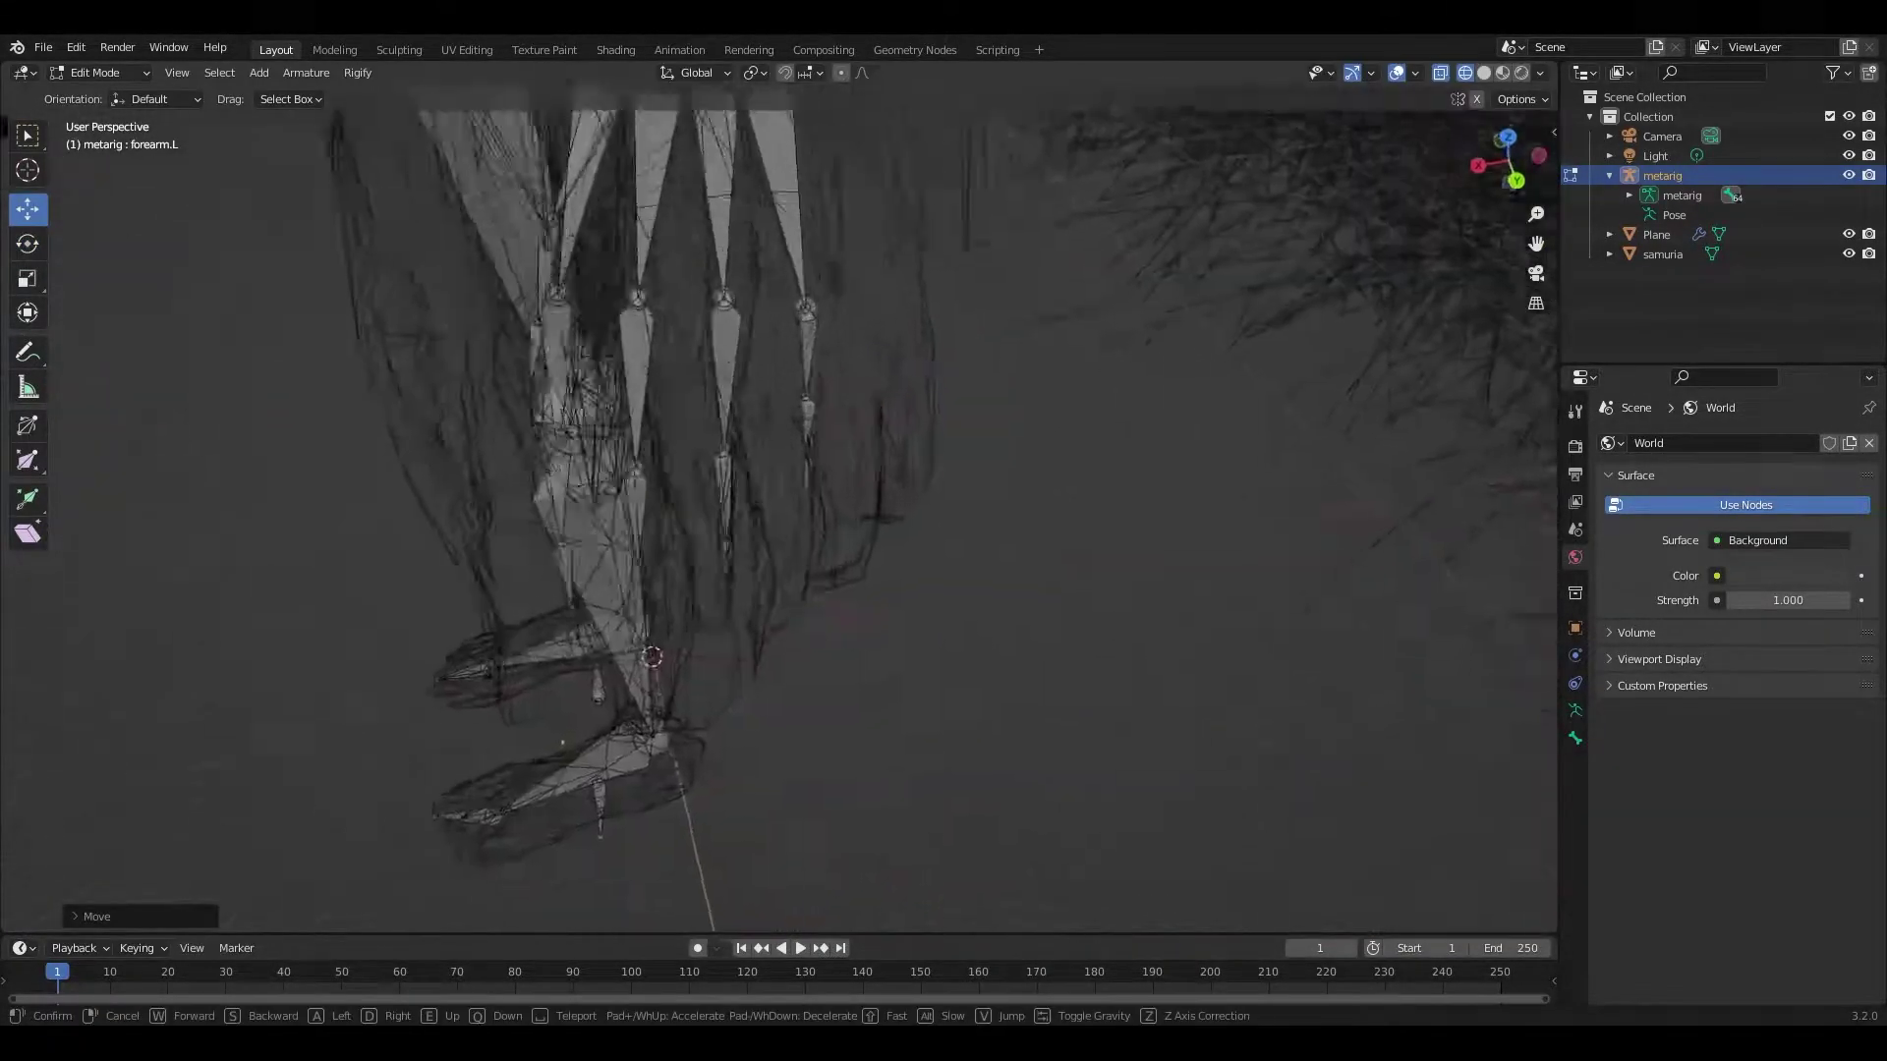
pyautogui.click(733, 390)
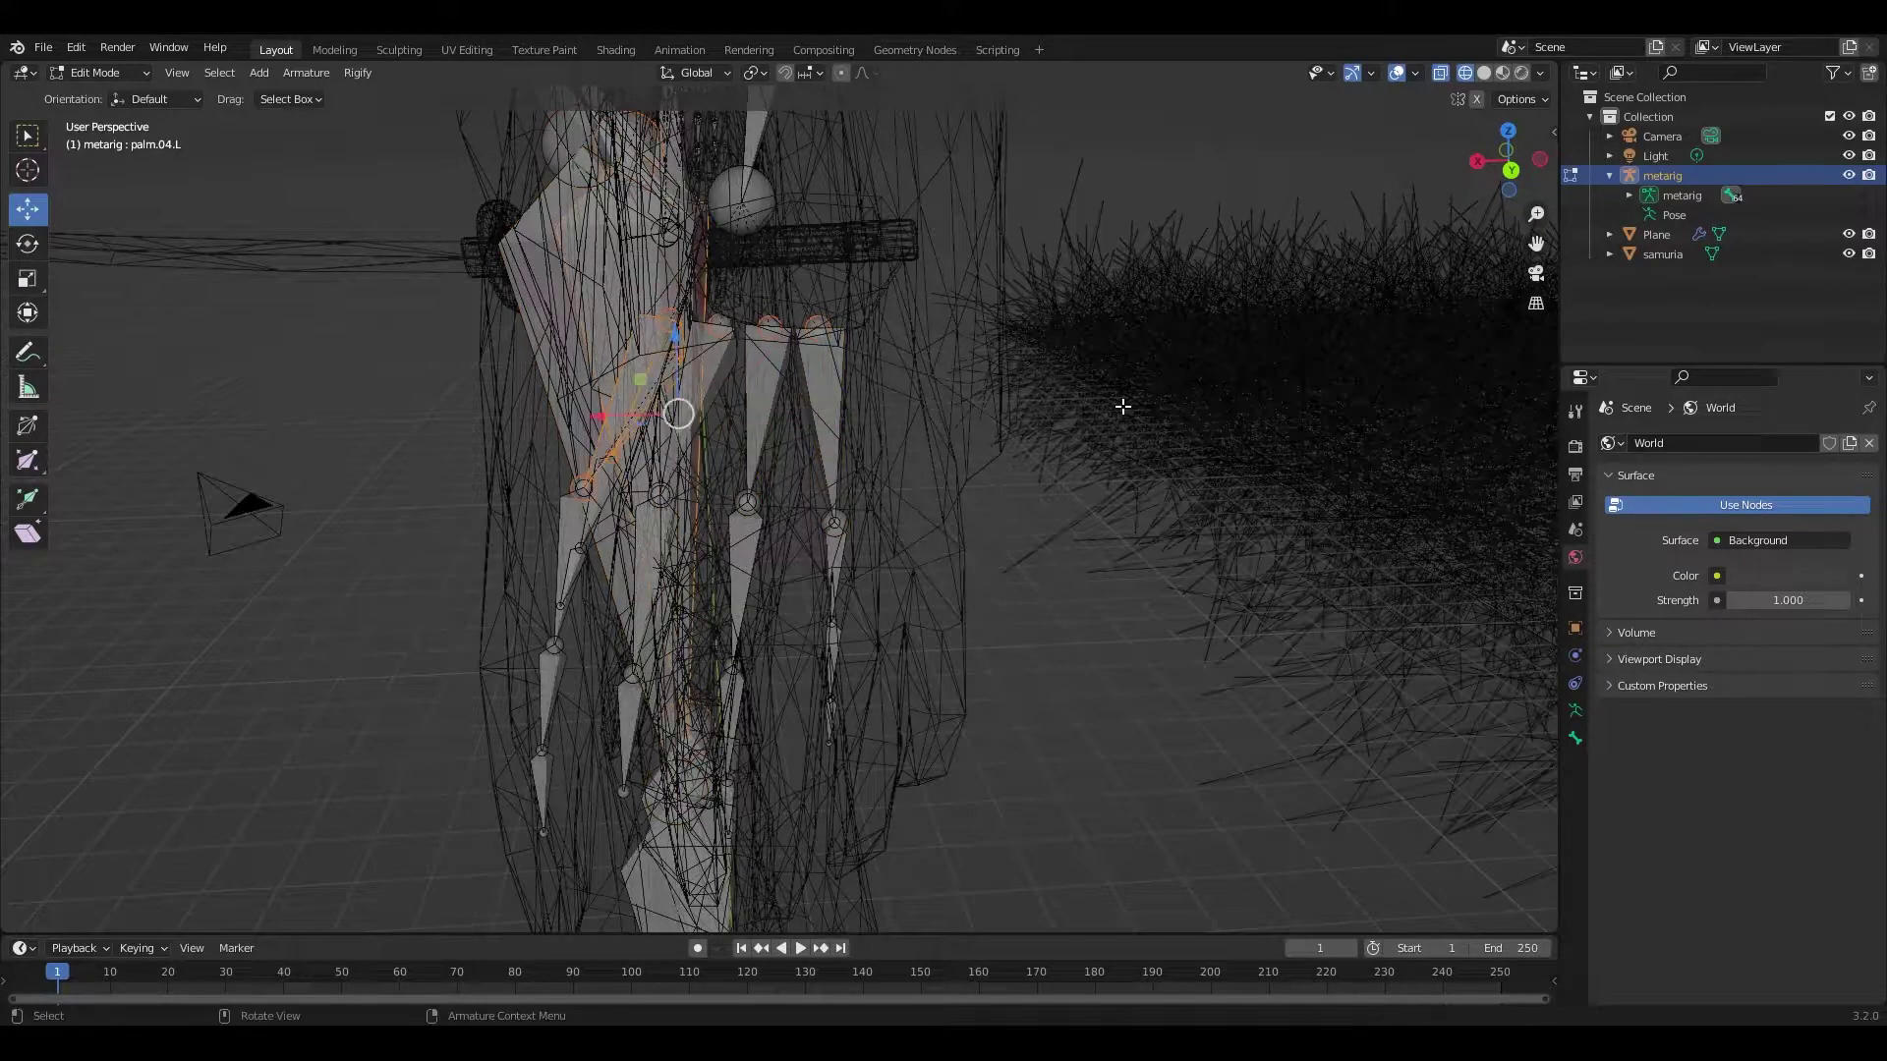
# Step: Move the thumb.01.L bone into the thumb mesh
pyautogui.hotkey('shift', '`')
pyautogui.press('w')
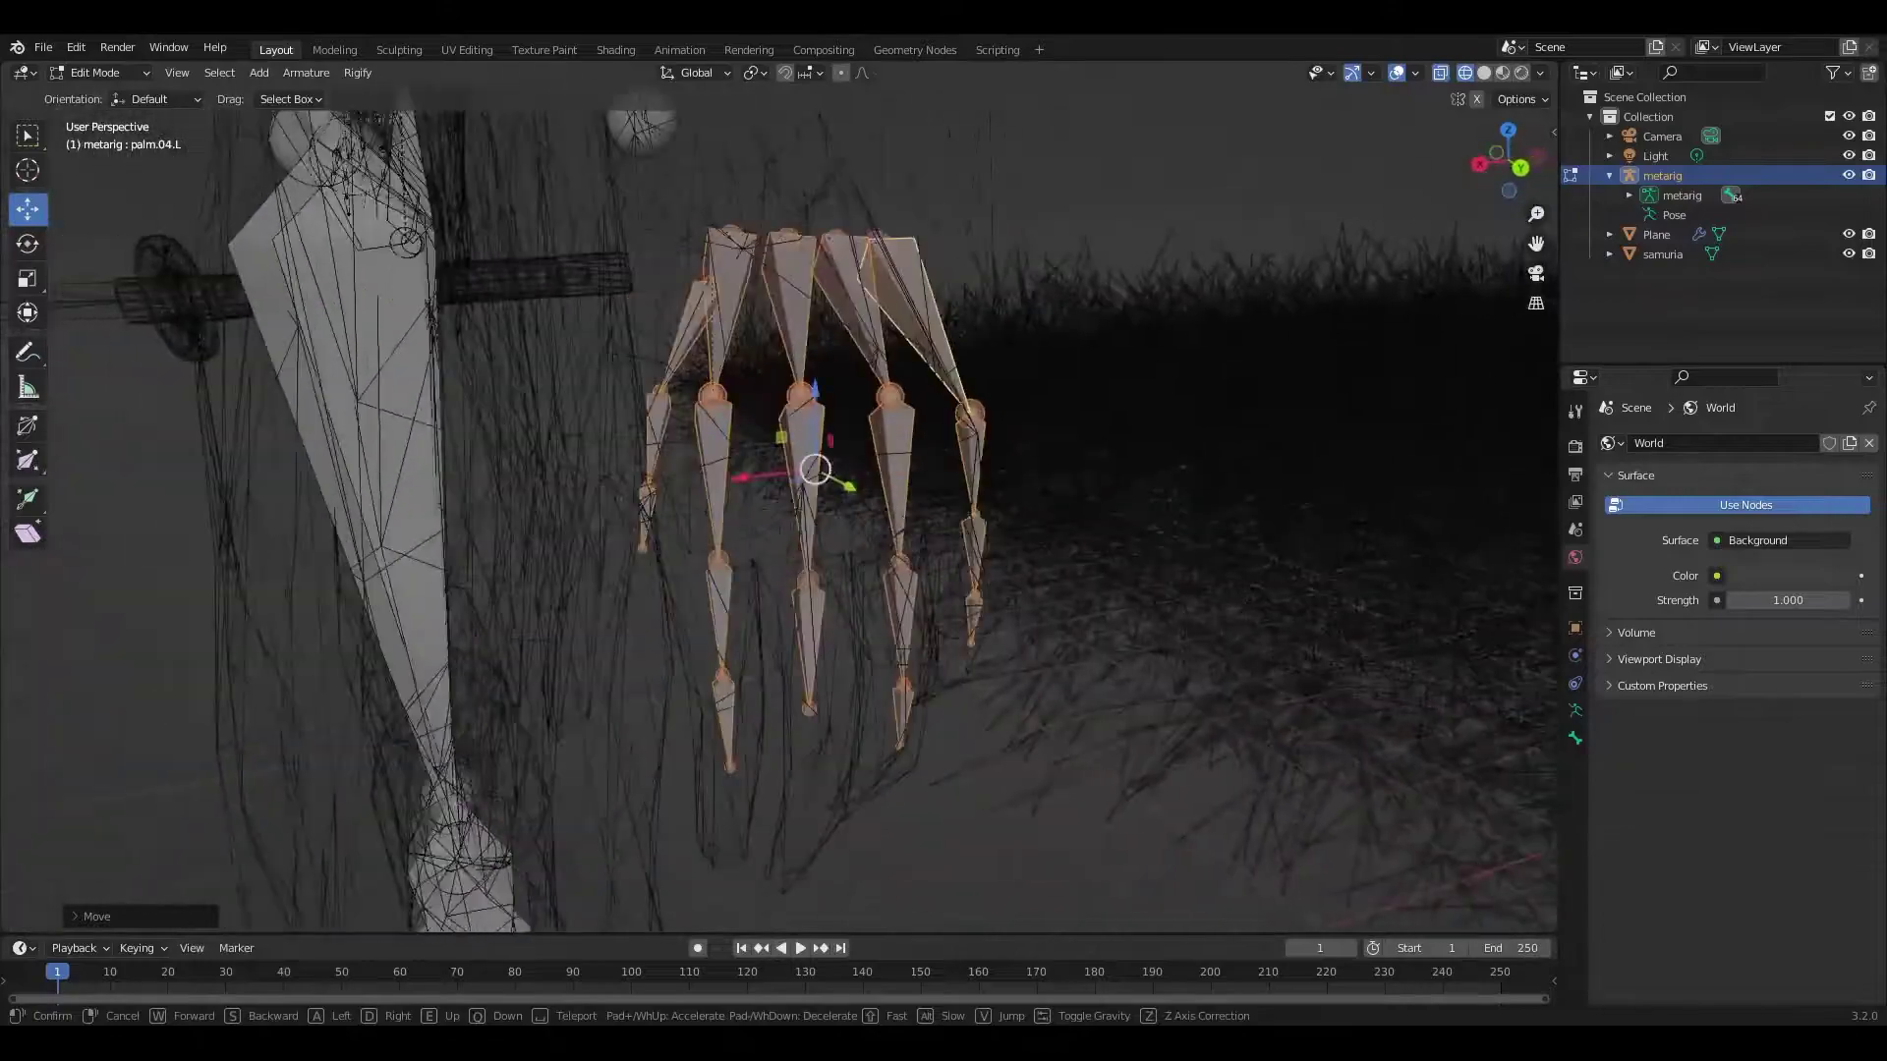
pyautogui.hotkey('shift', '`')
pyautogui.press('w')
pyautogui.click(779, 509)
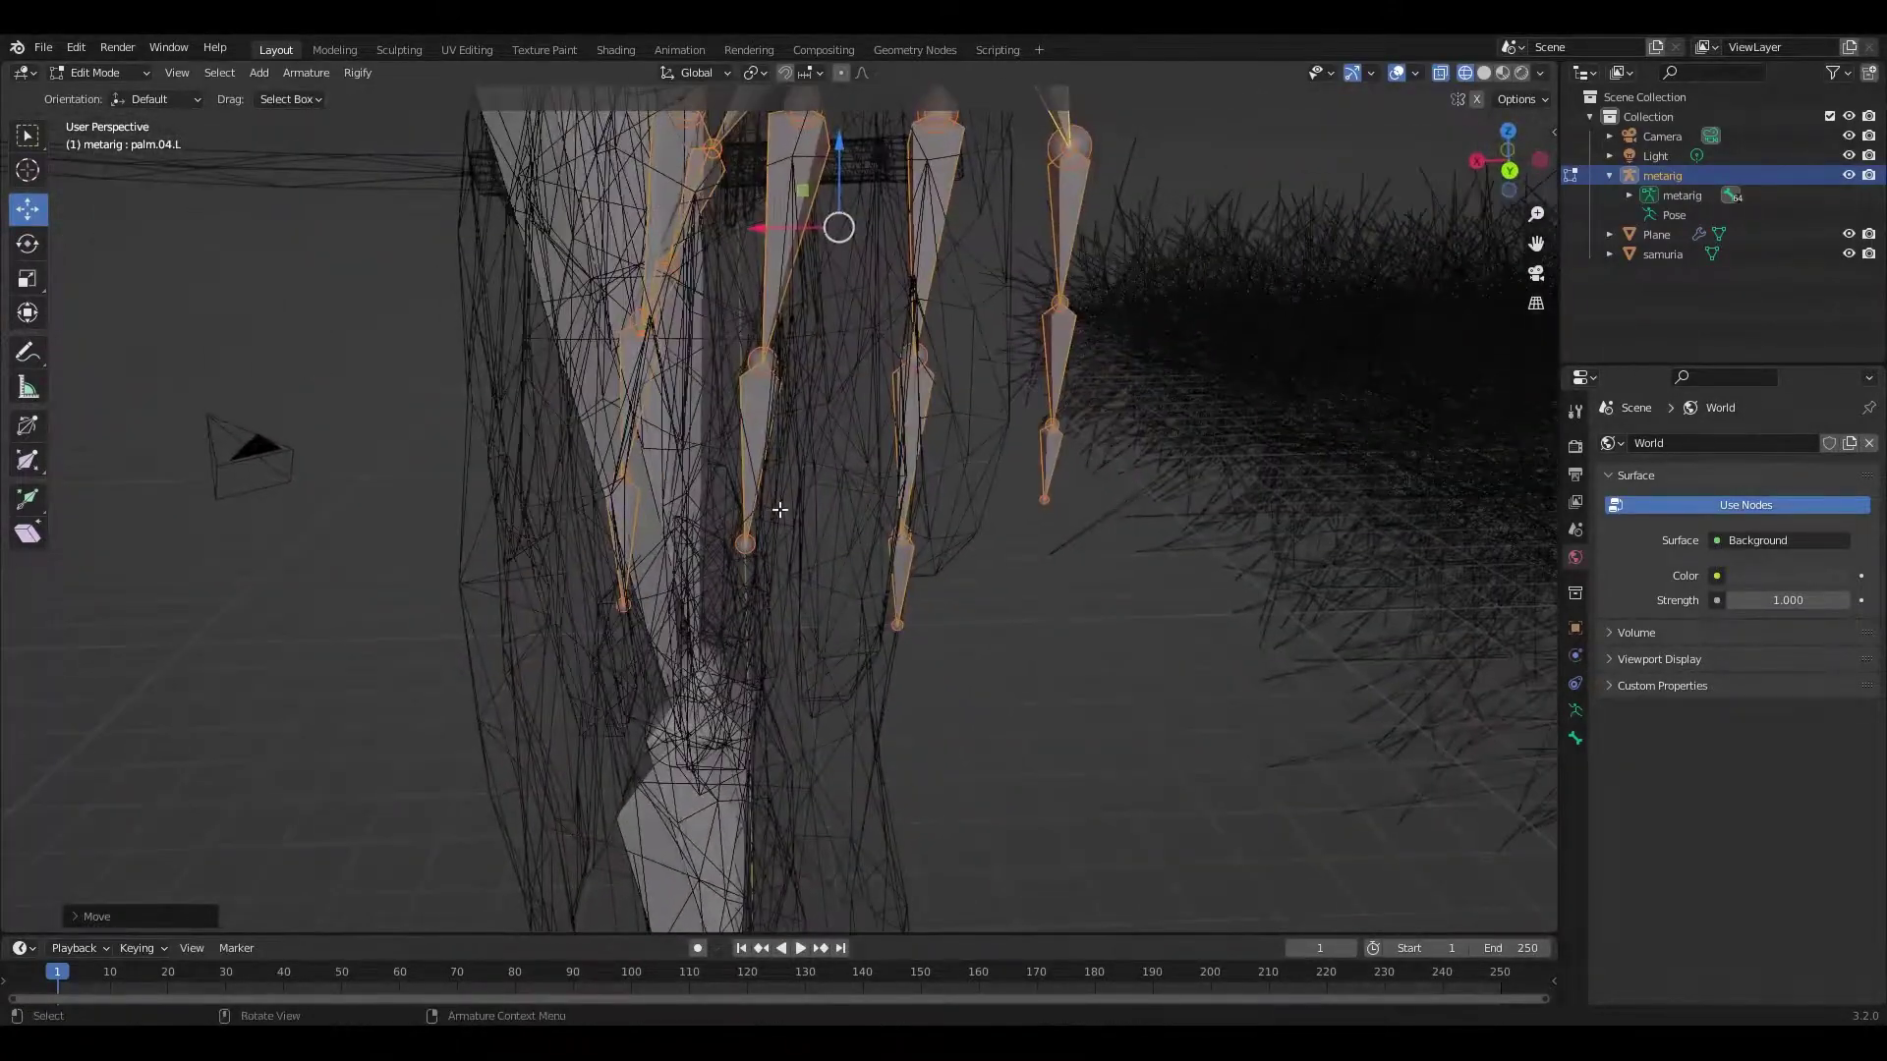
pyautogui.hotkey('shift', '`')
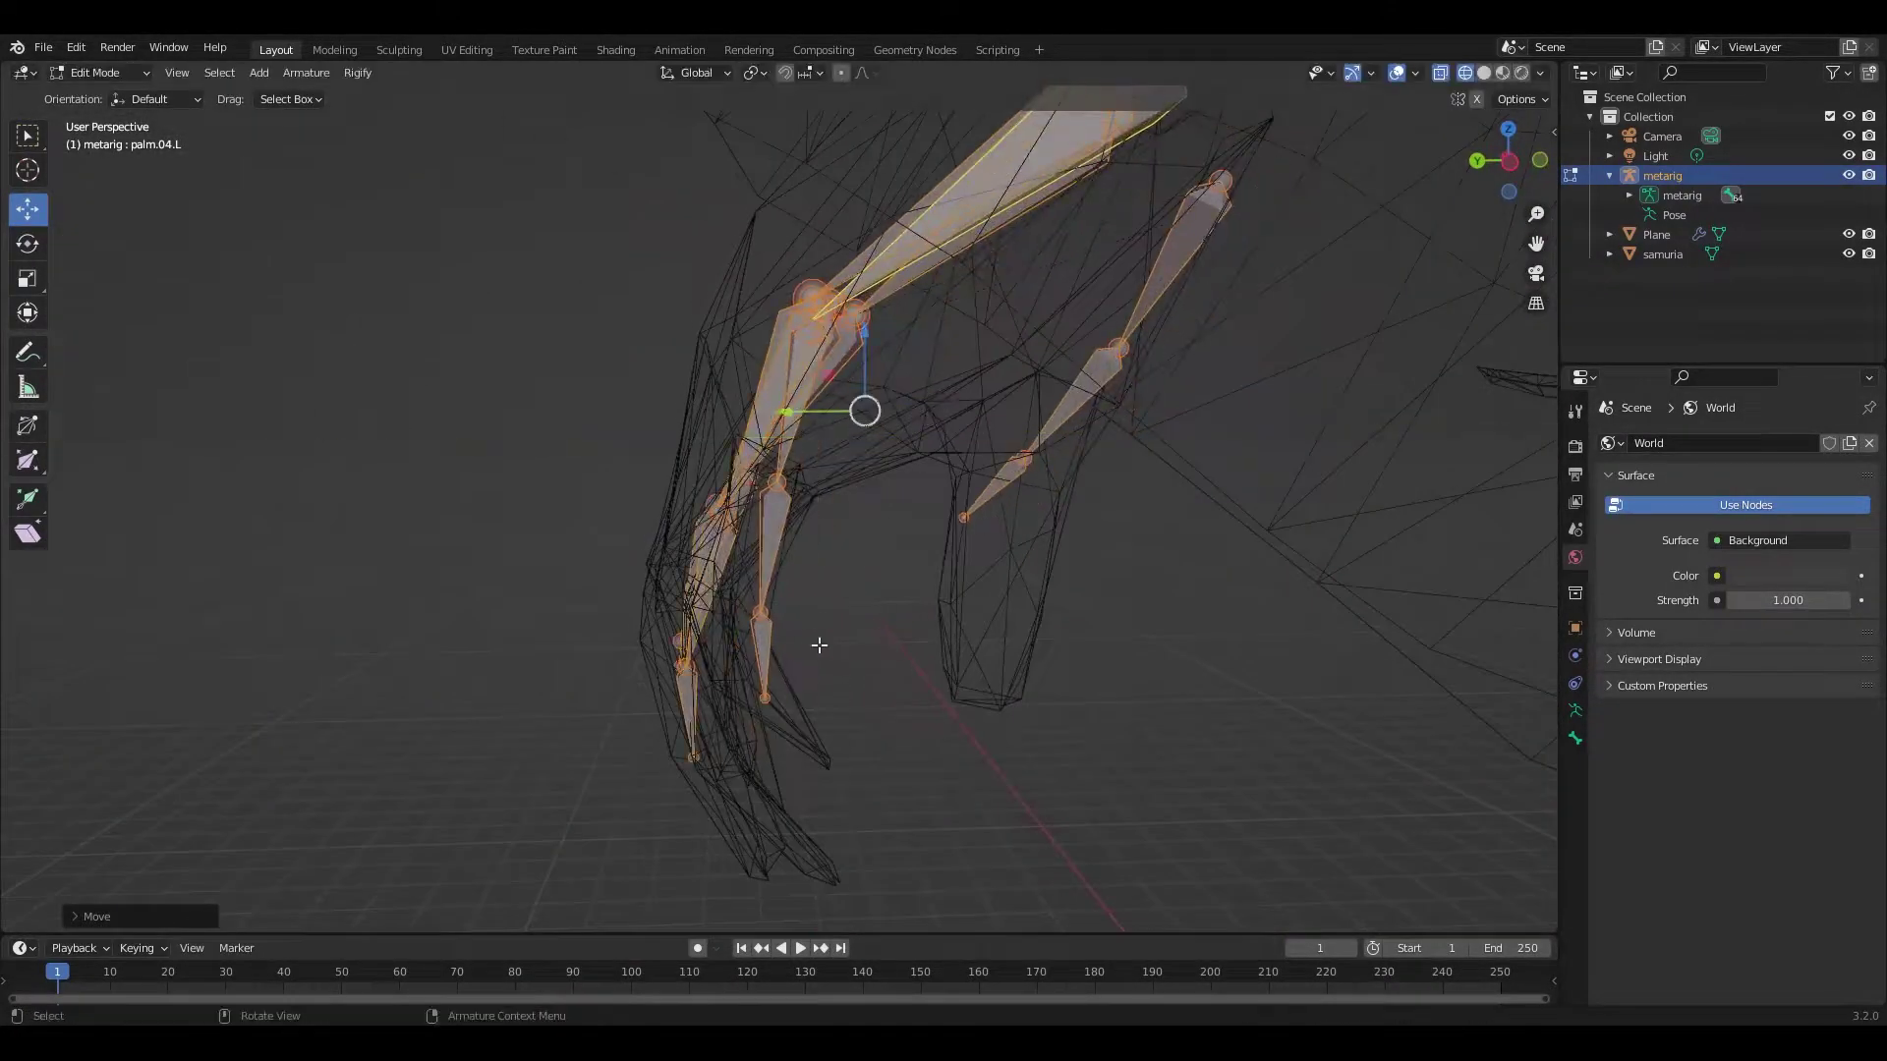
pyautogui.click(1124, 365)
pyautogui.hotkey('shift', '`')
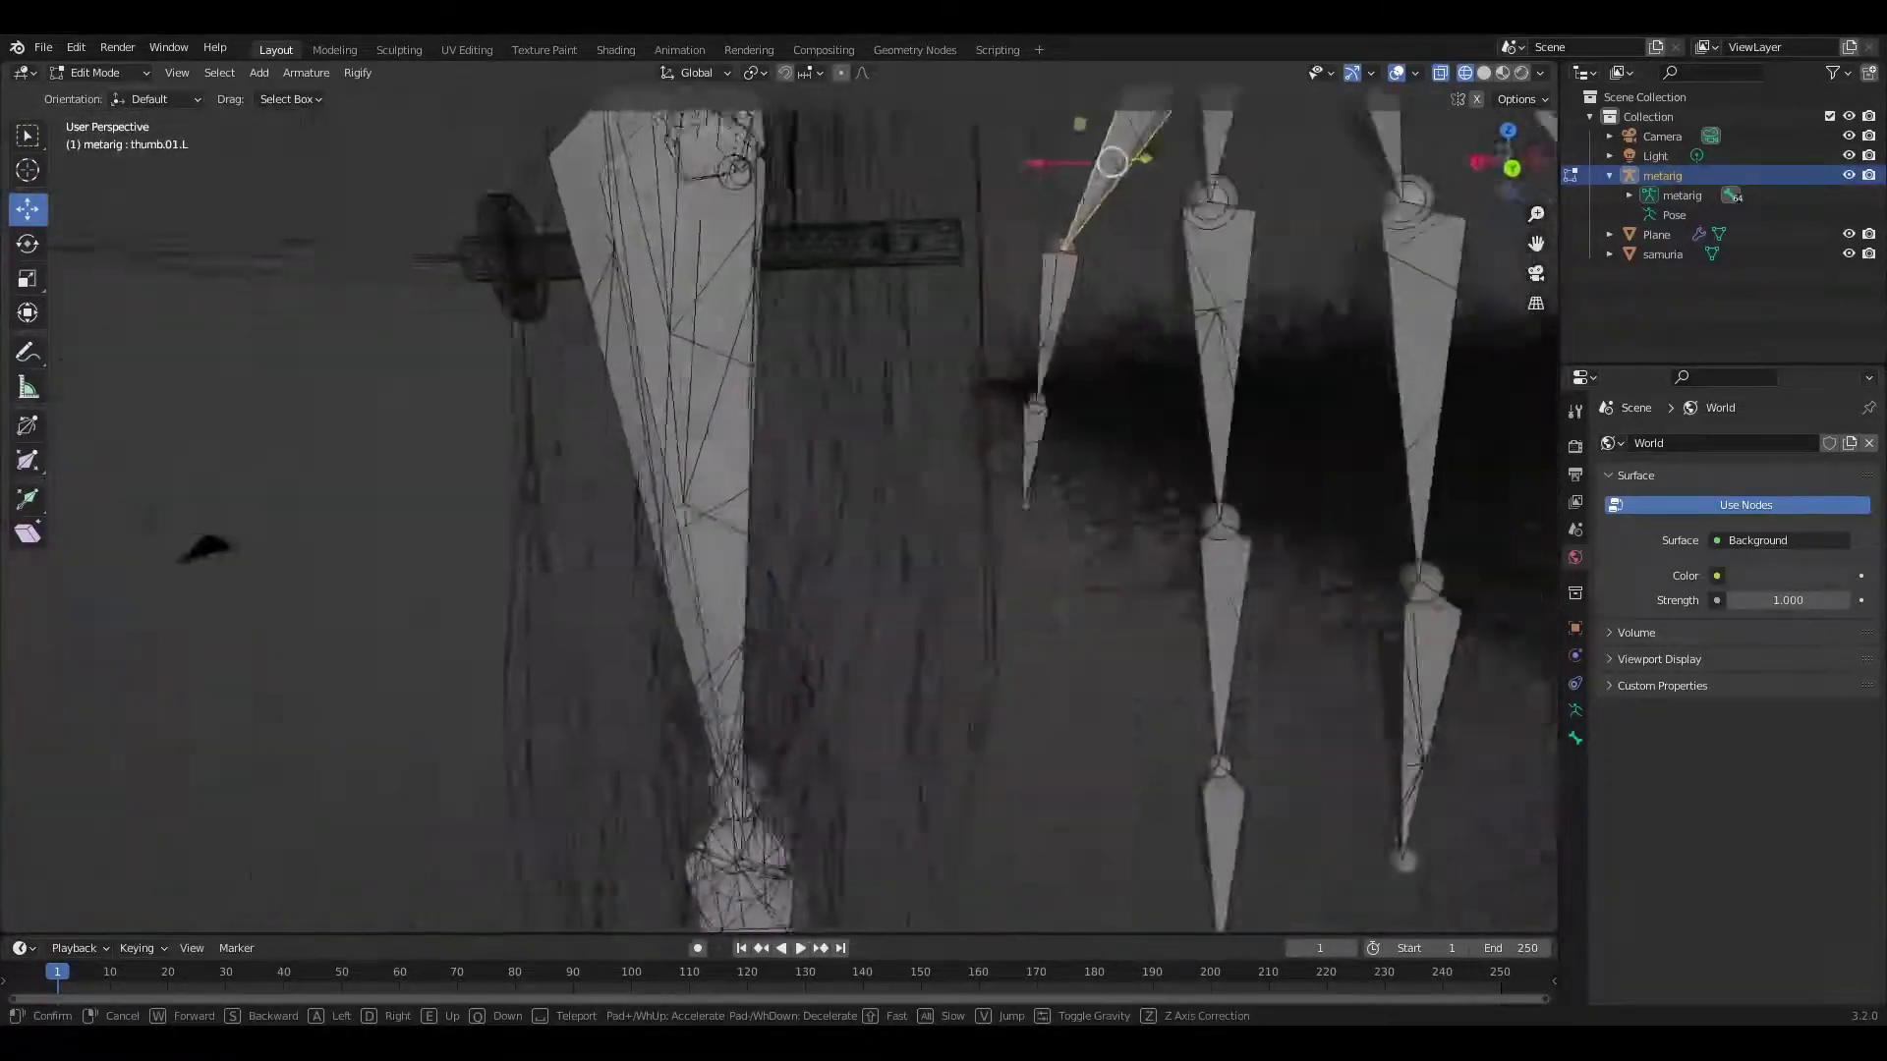
pyautogui.click(944, 149)
pyautogui.keyDown('shift'); pyautogui.moveTo(887, 543); pyautogui.dragTo(782, 360, button='middle'); pyautogui.keyUp('shift')
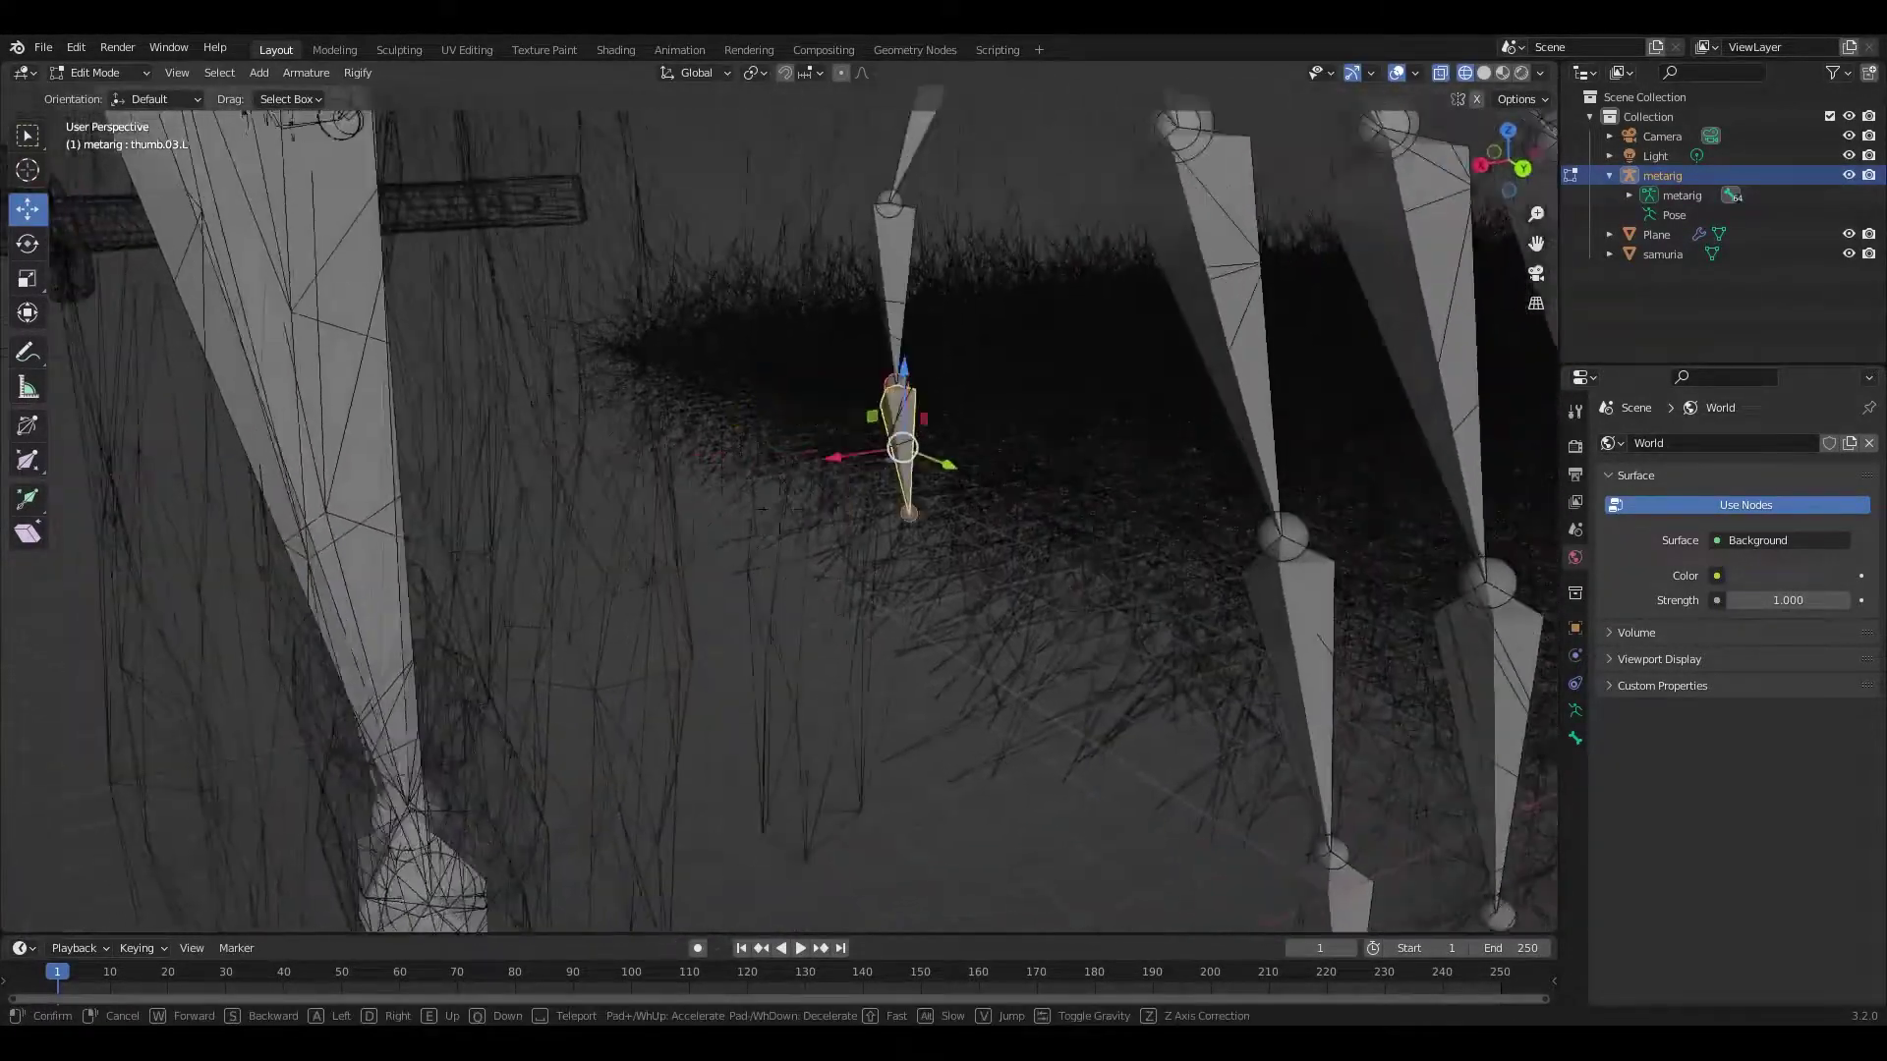
pyautogui.click(782, 360)
# Step: Reposition thumb.02.L, then select the f_index.03.L fingertip bone
pyautogui.hotkey('shift', '`')
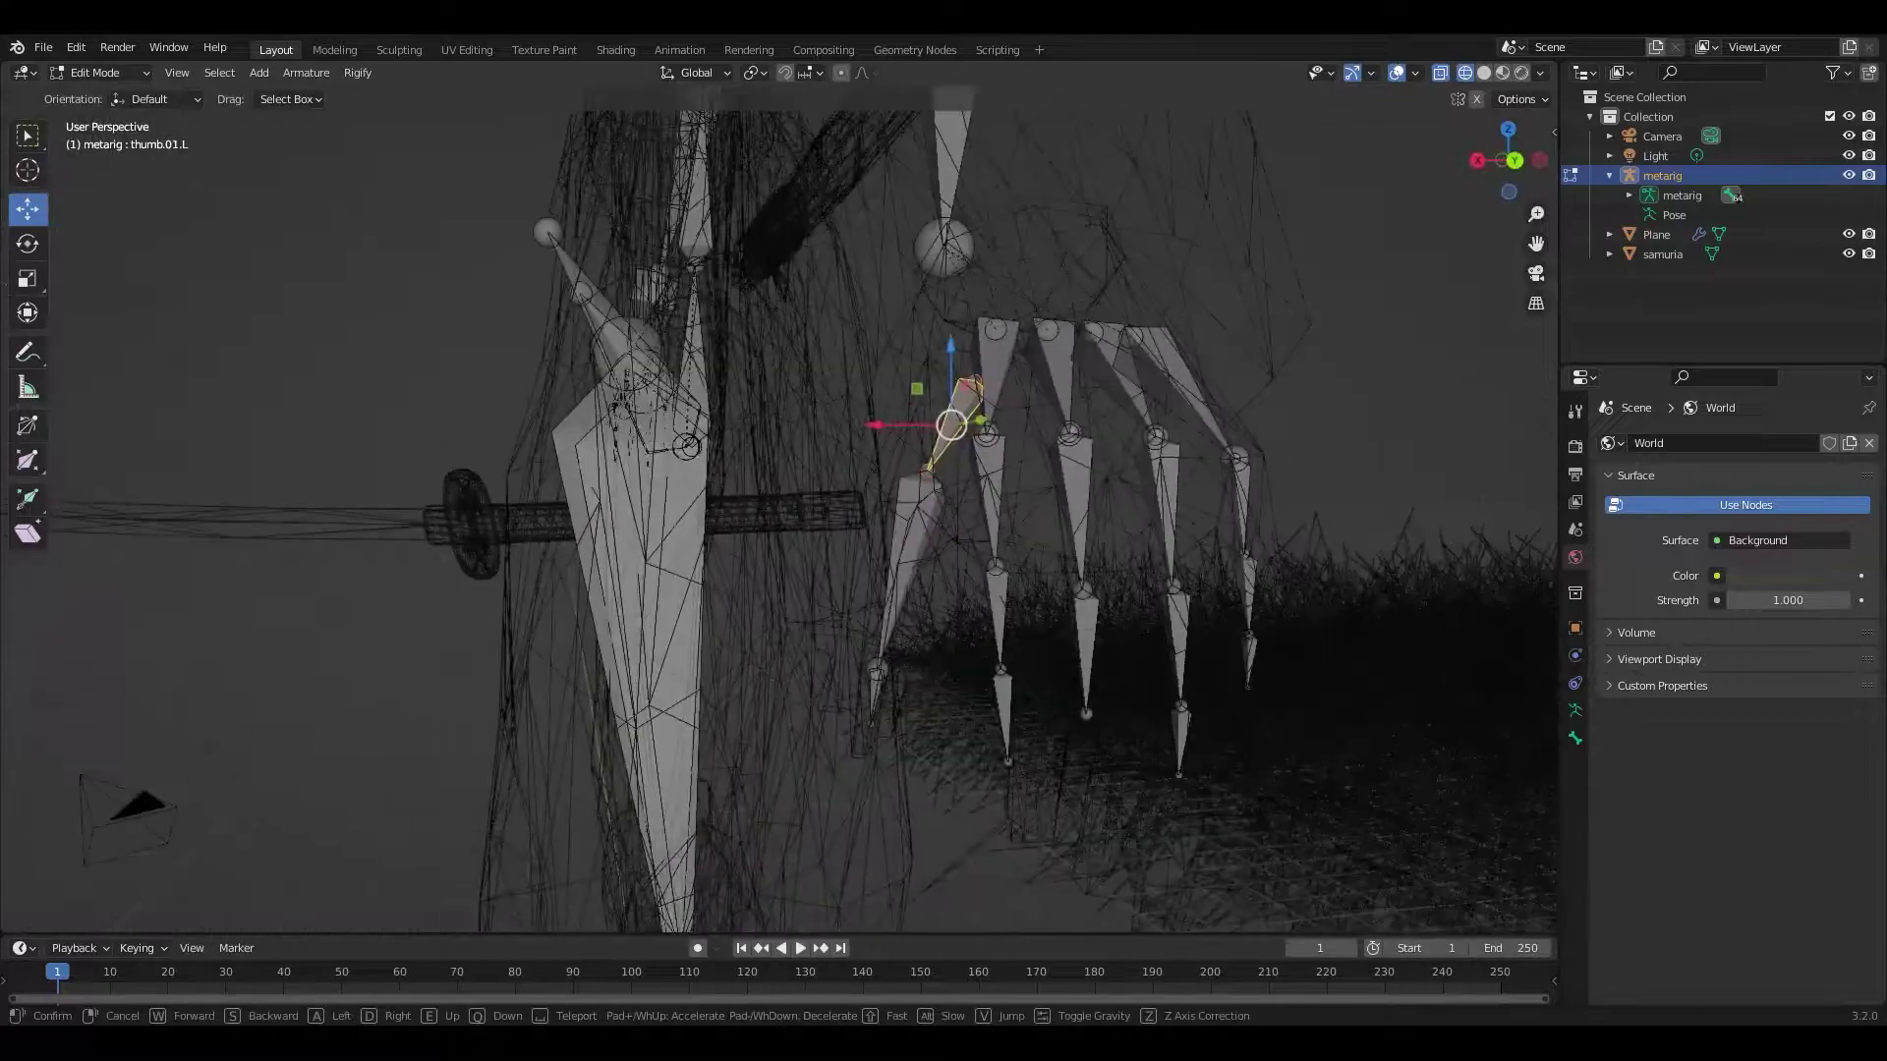
pyautogui.click(681, 516)
pyautogui.click(668, 536)
pyautogui.hotkey('shift', '`')
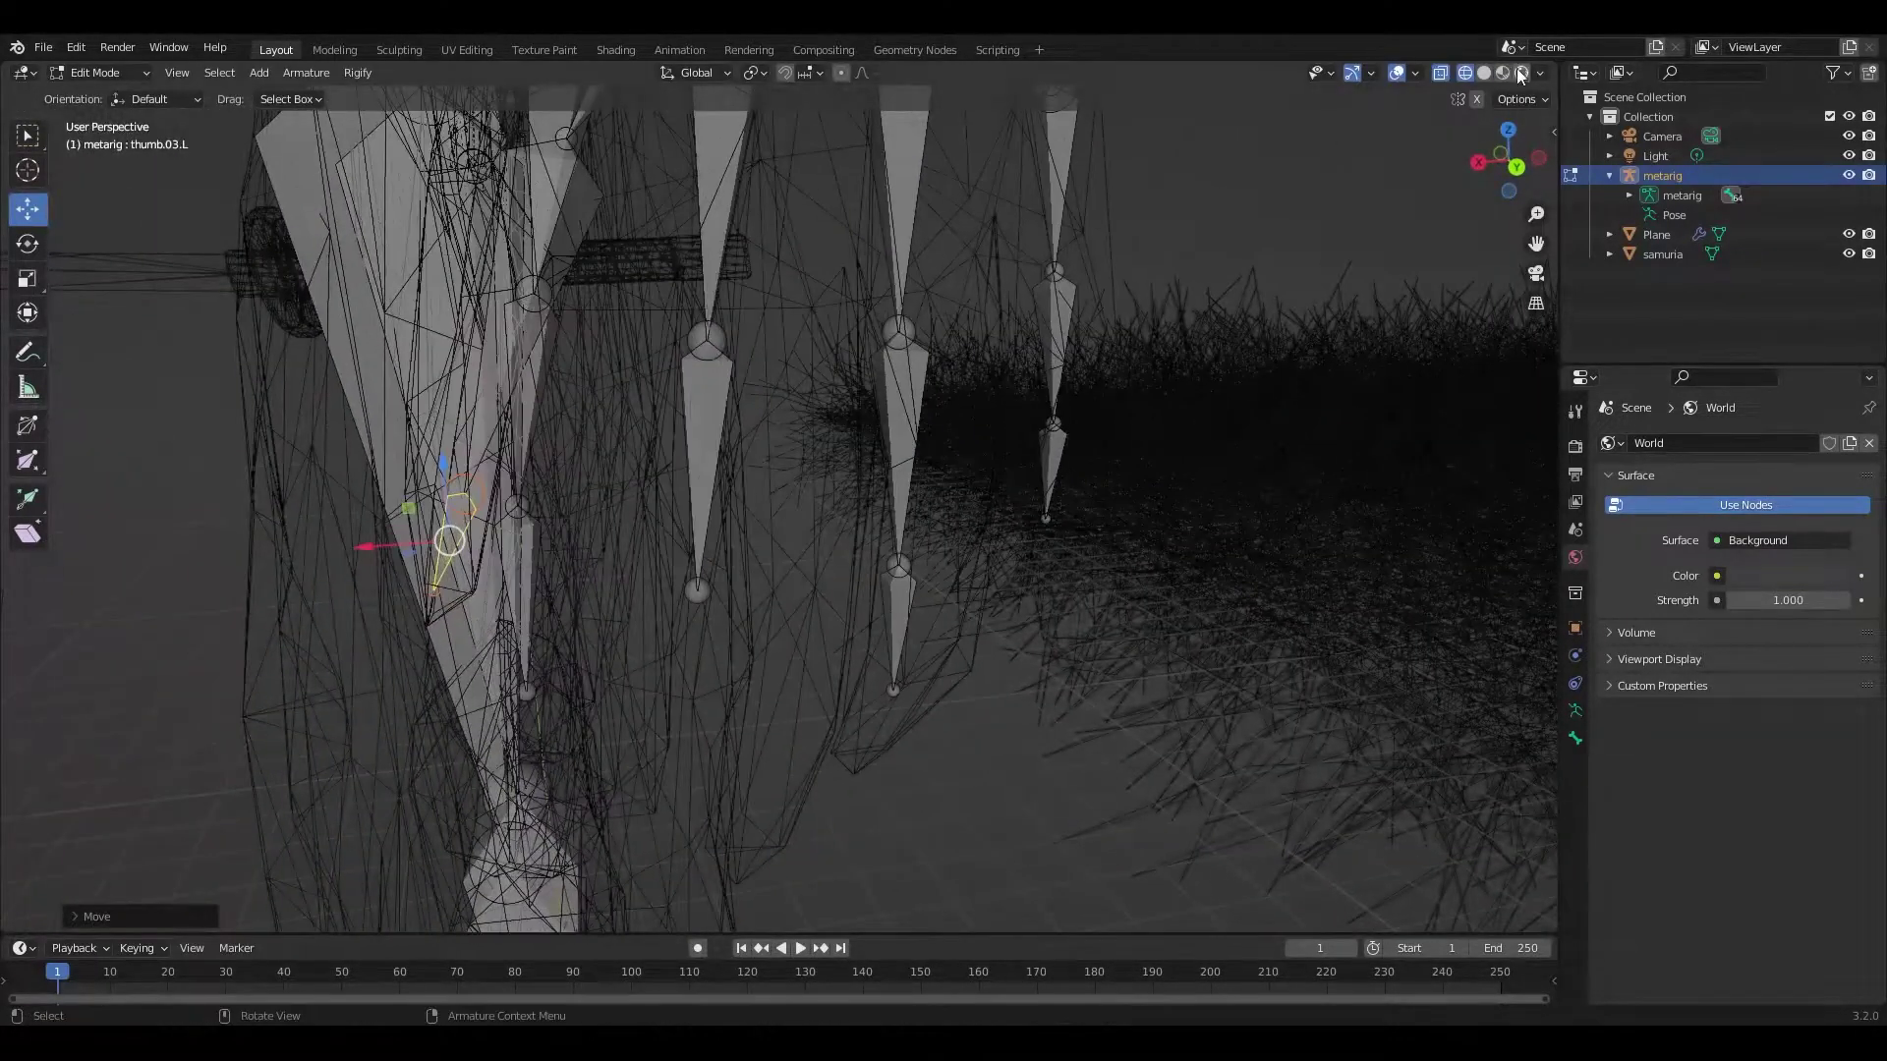
pyautogui.click(1520, 76)
# Step: Move and rotate the left index fingertip and f_index.02.L bones into the index finger mesh
pyautogui.press('g')
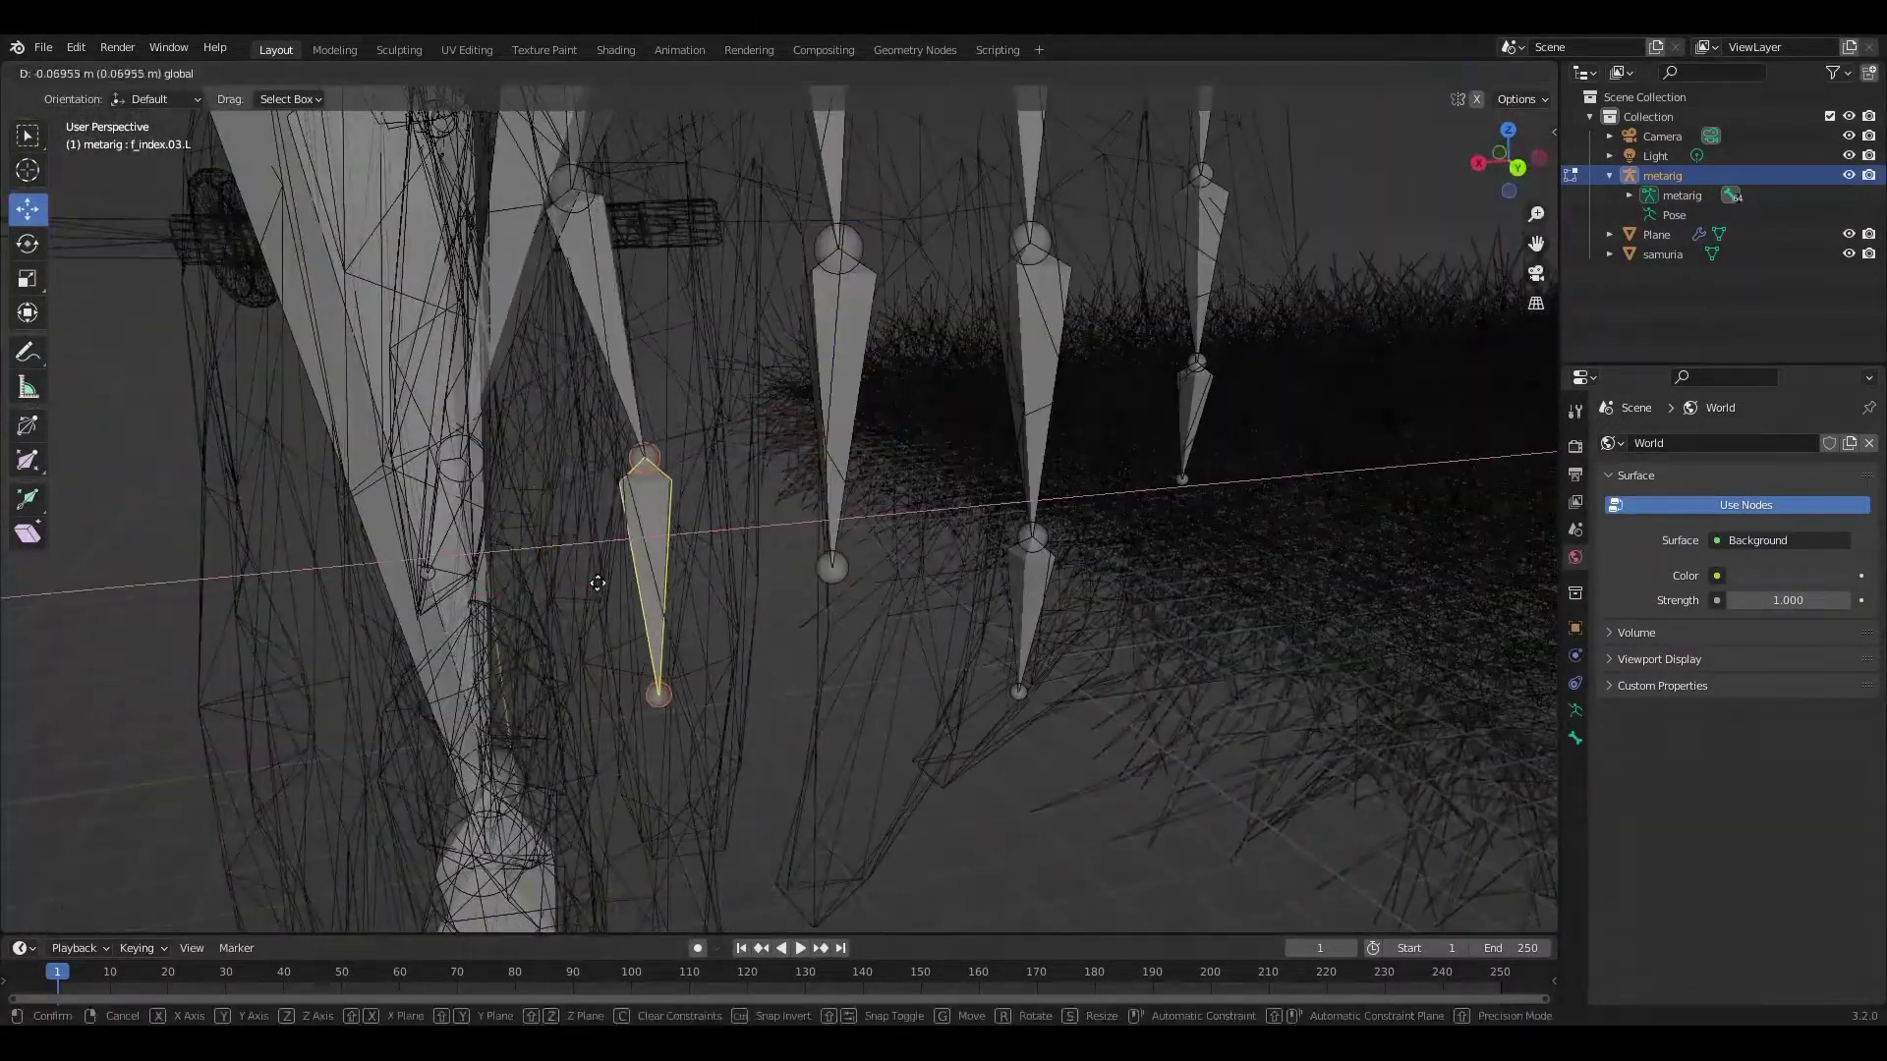
pyautogui.click(694, 633)
pyautogui.hotkey('shift', '`')
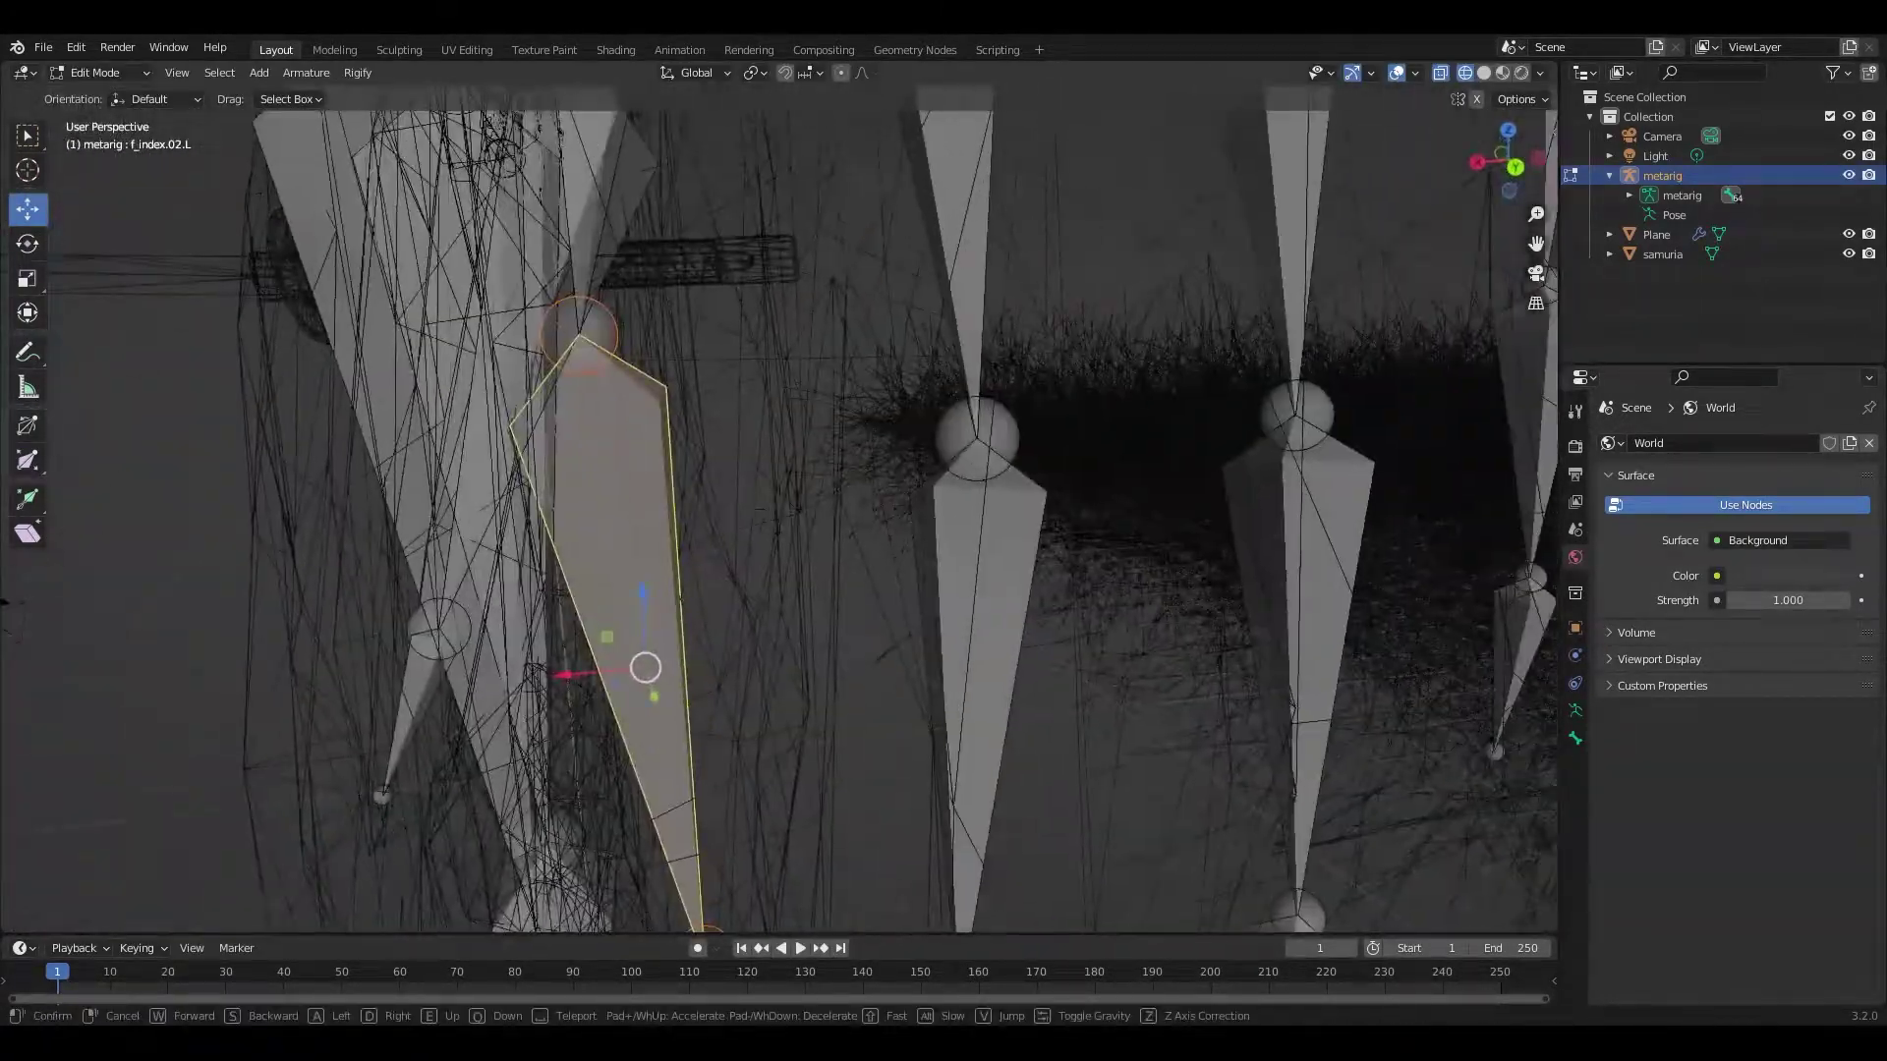
pyautogui.click(1500, 76)
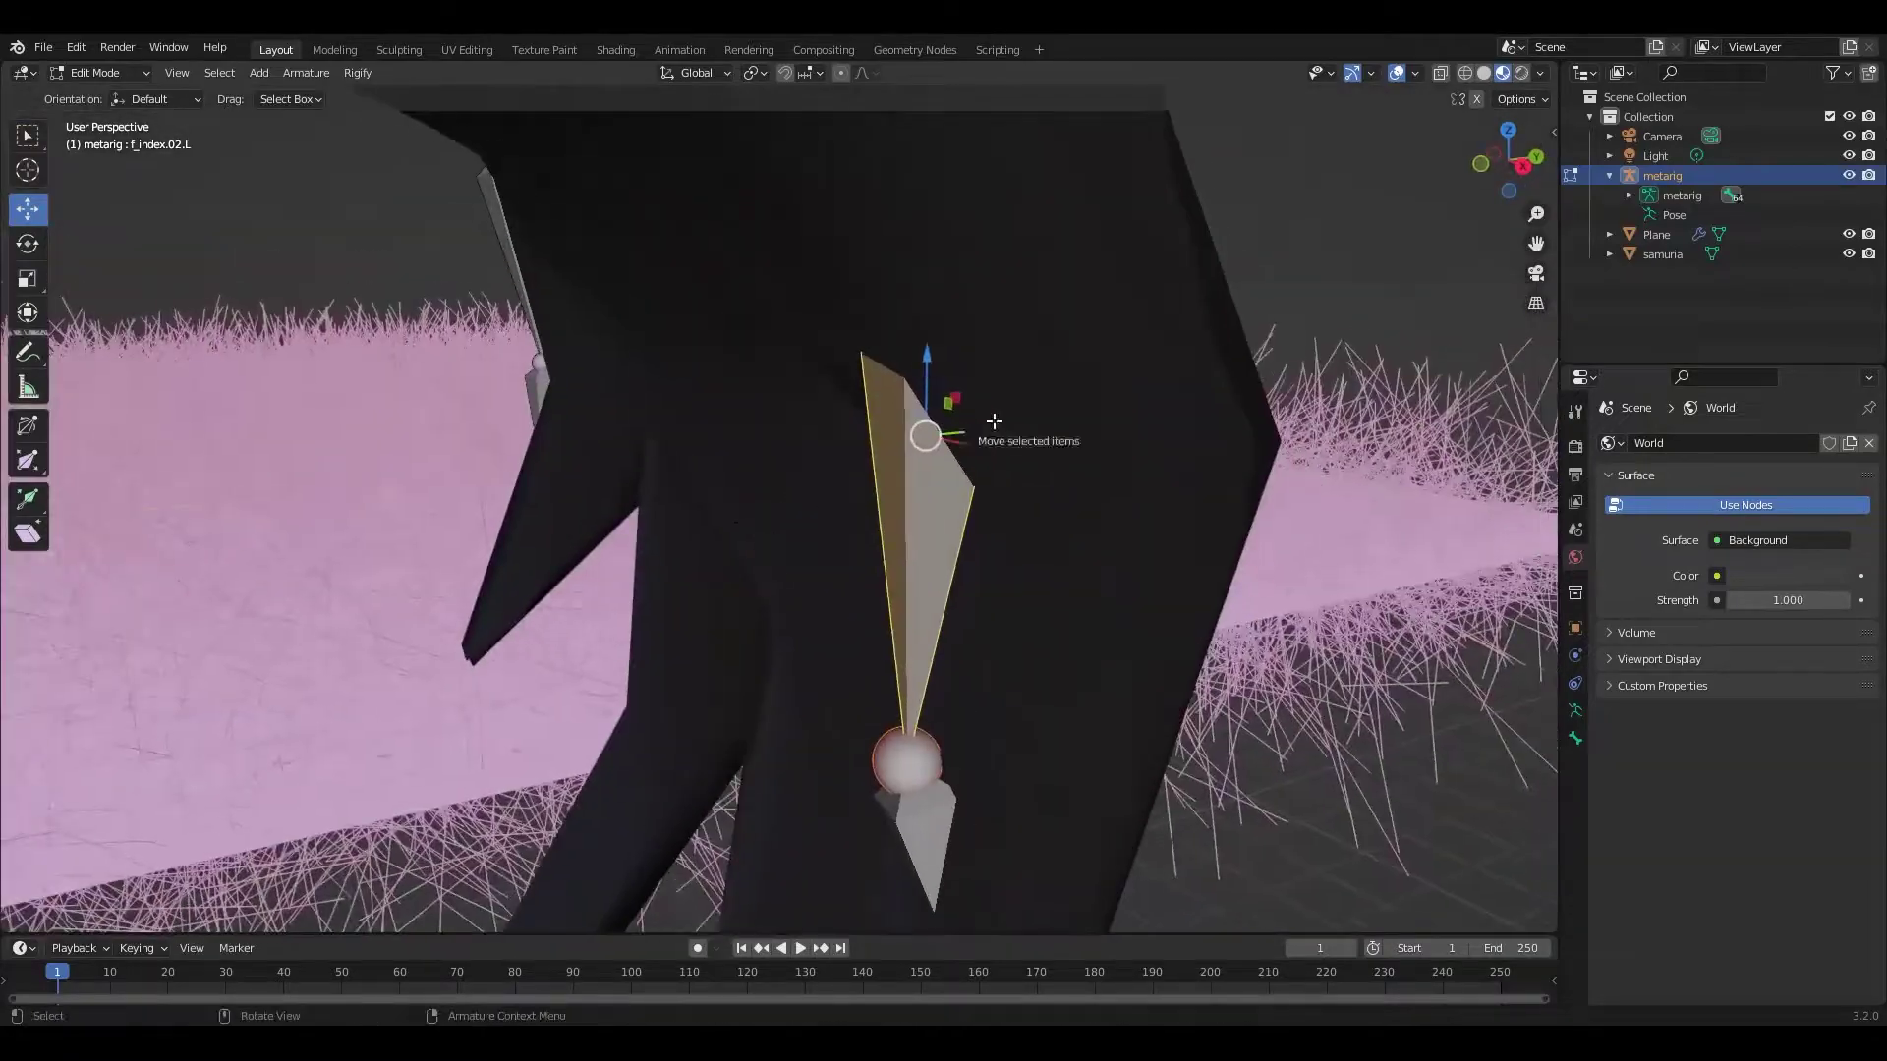
pyautogui.click(1467, 74)
pyautogui.click(1130, 411)
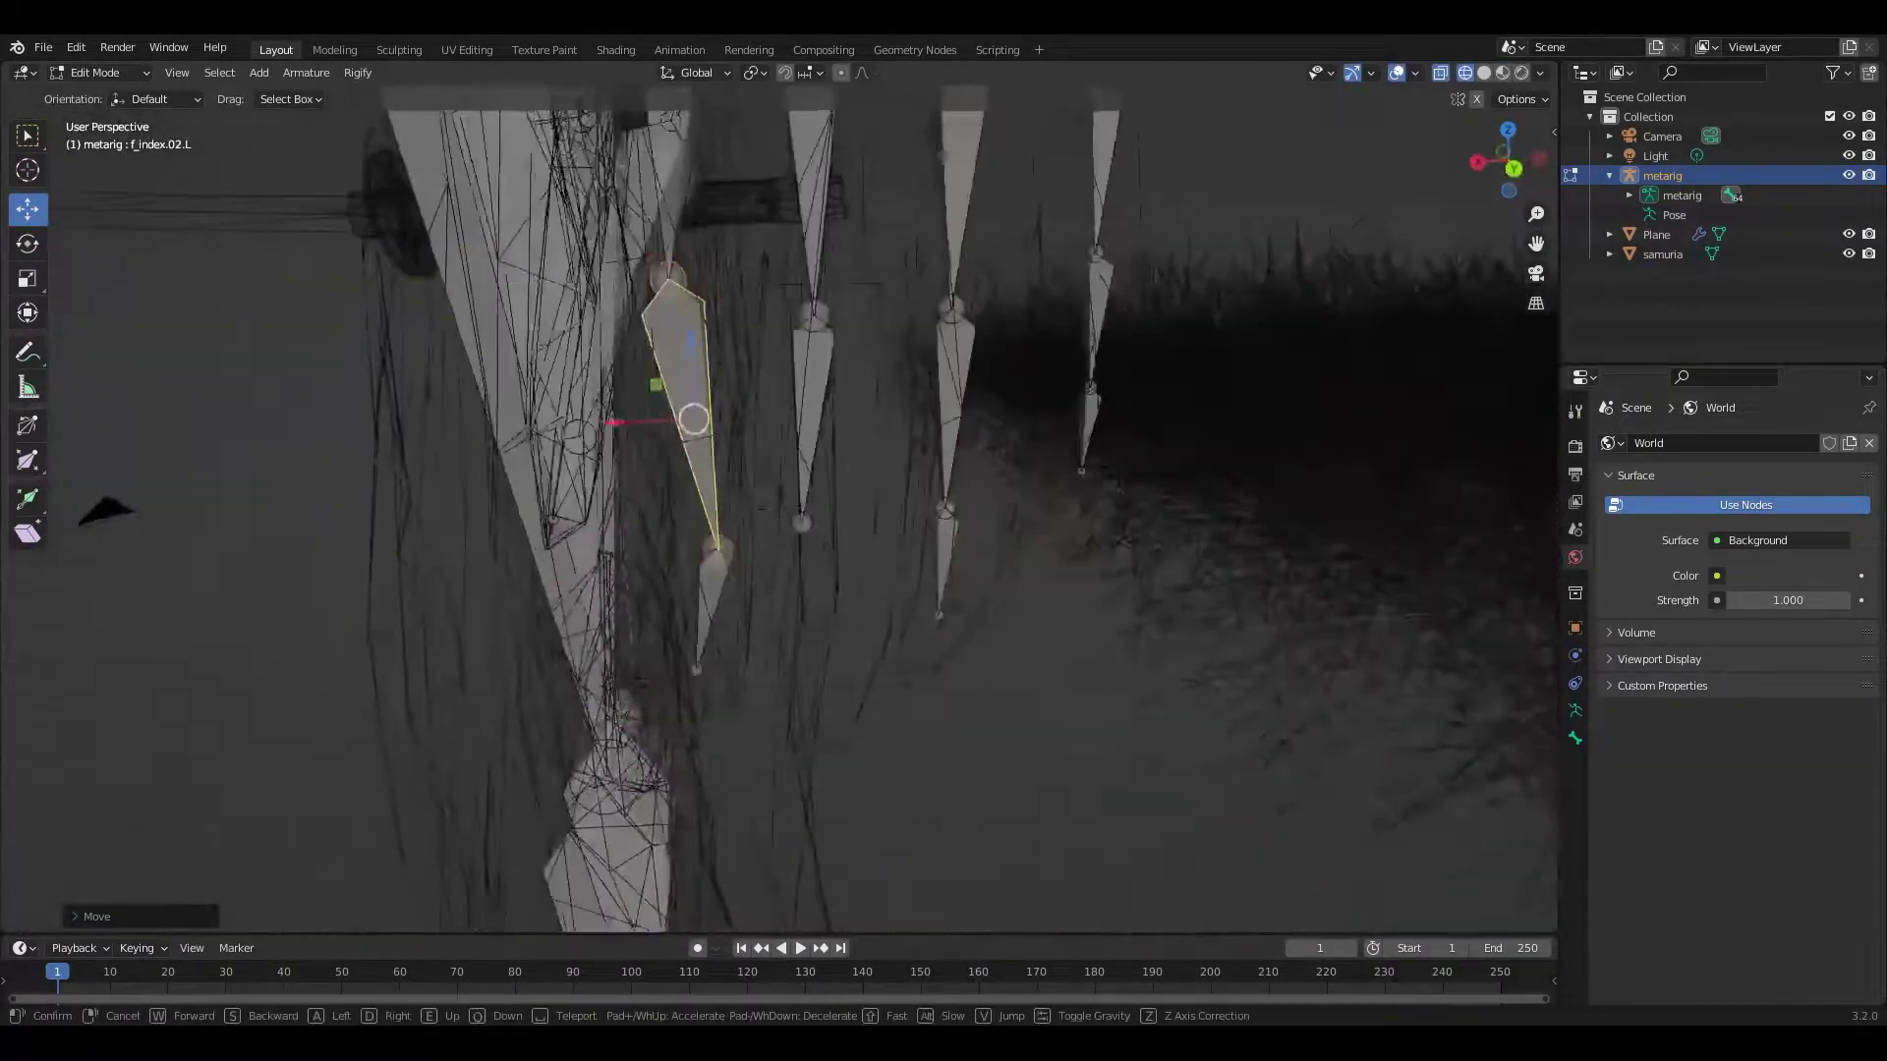
pyautogui.click(735, 506)
# Step: Move the f_middle.02.L and f_middle.01.L bones into the left middle finger
pyautogui.hotkey('shift', '`')
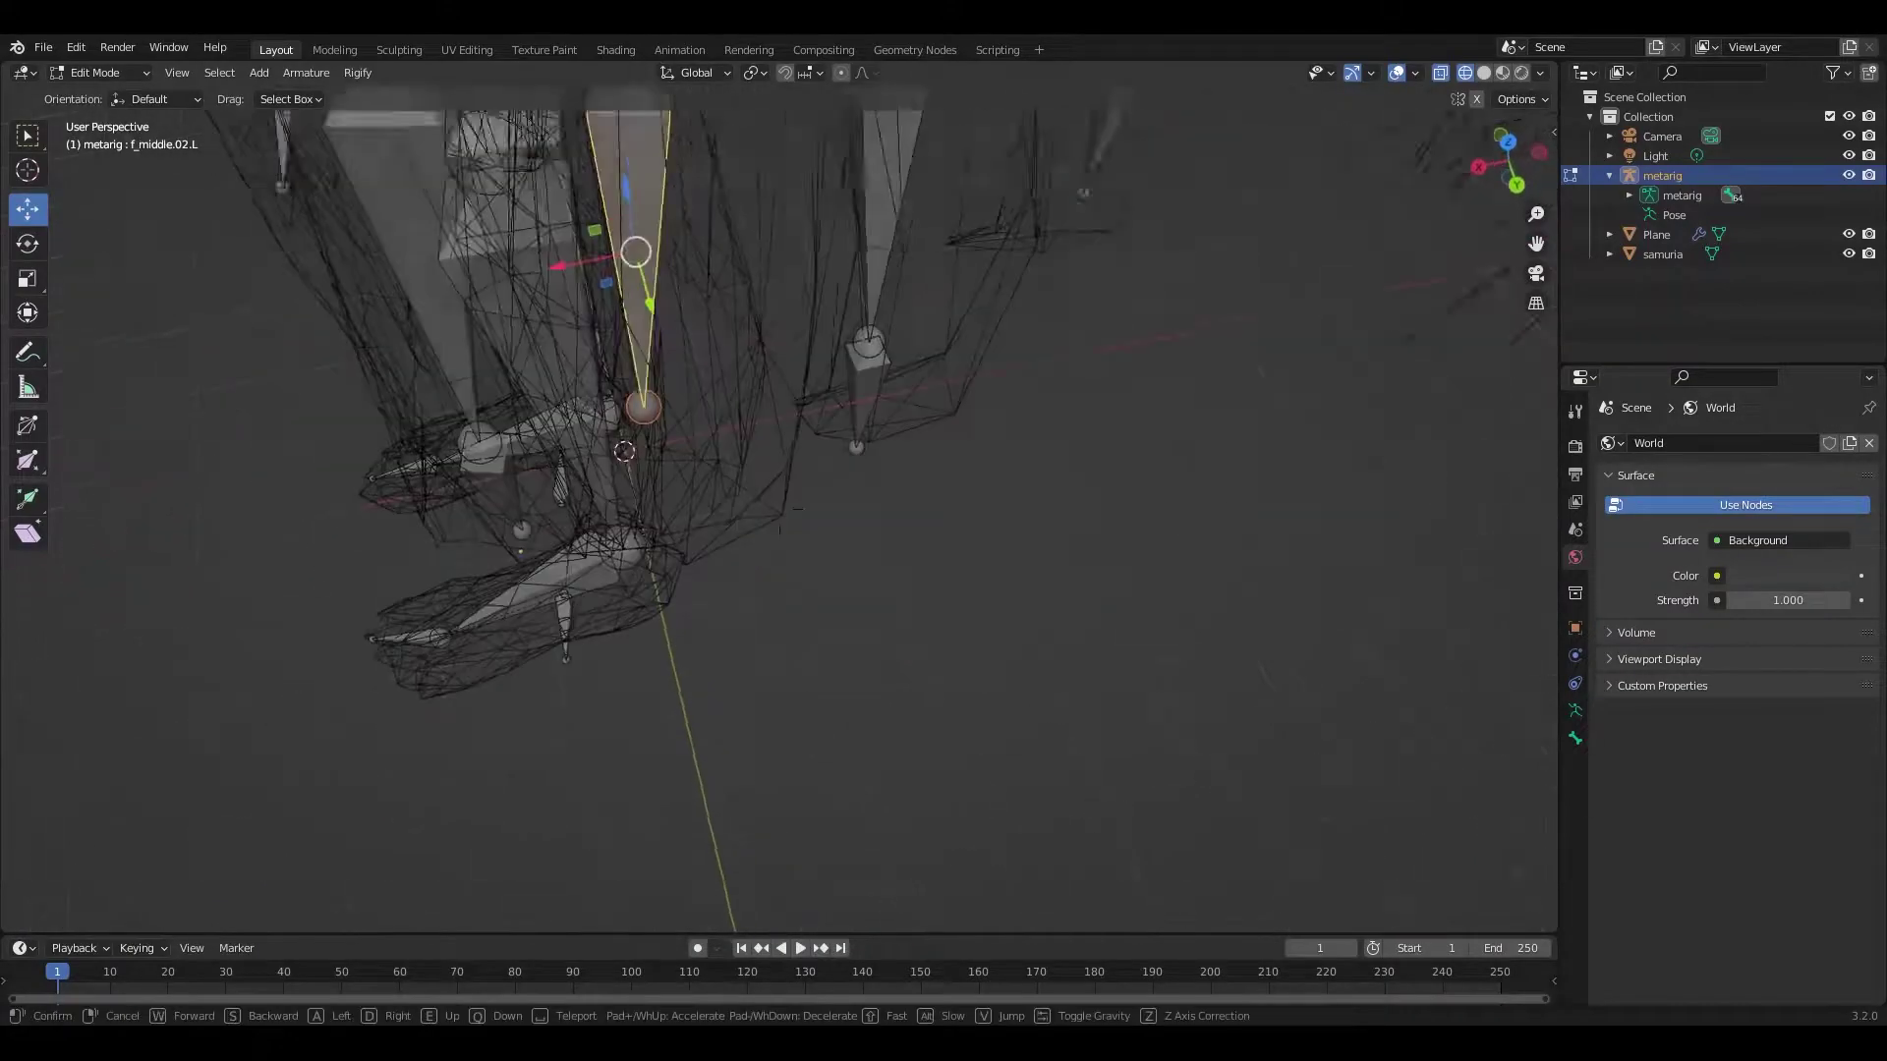
pyautogui.click(695, 369)
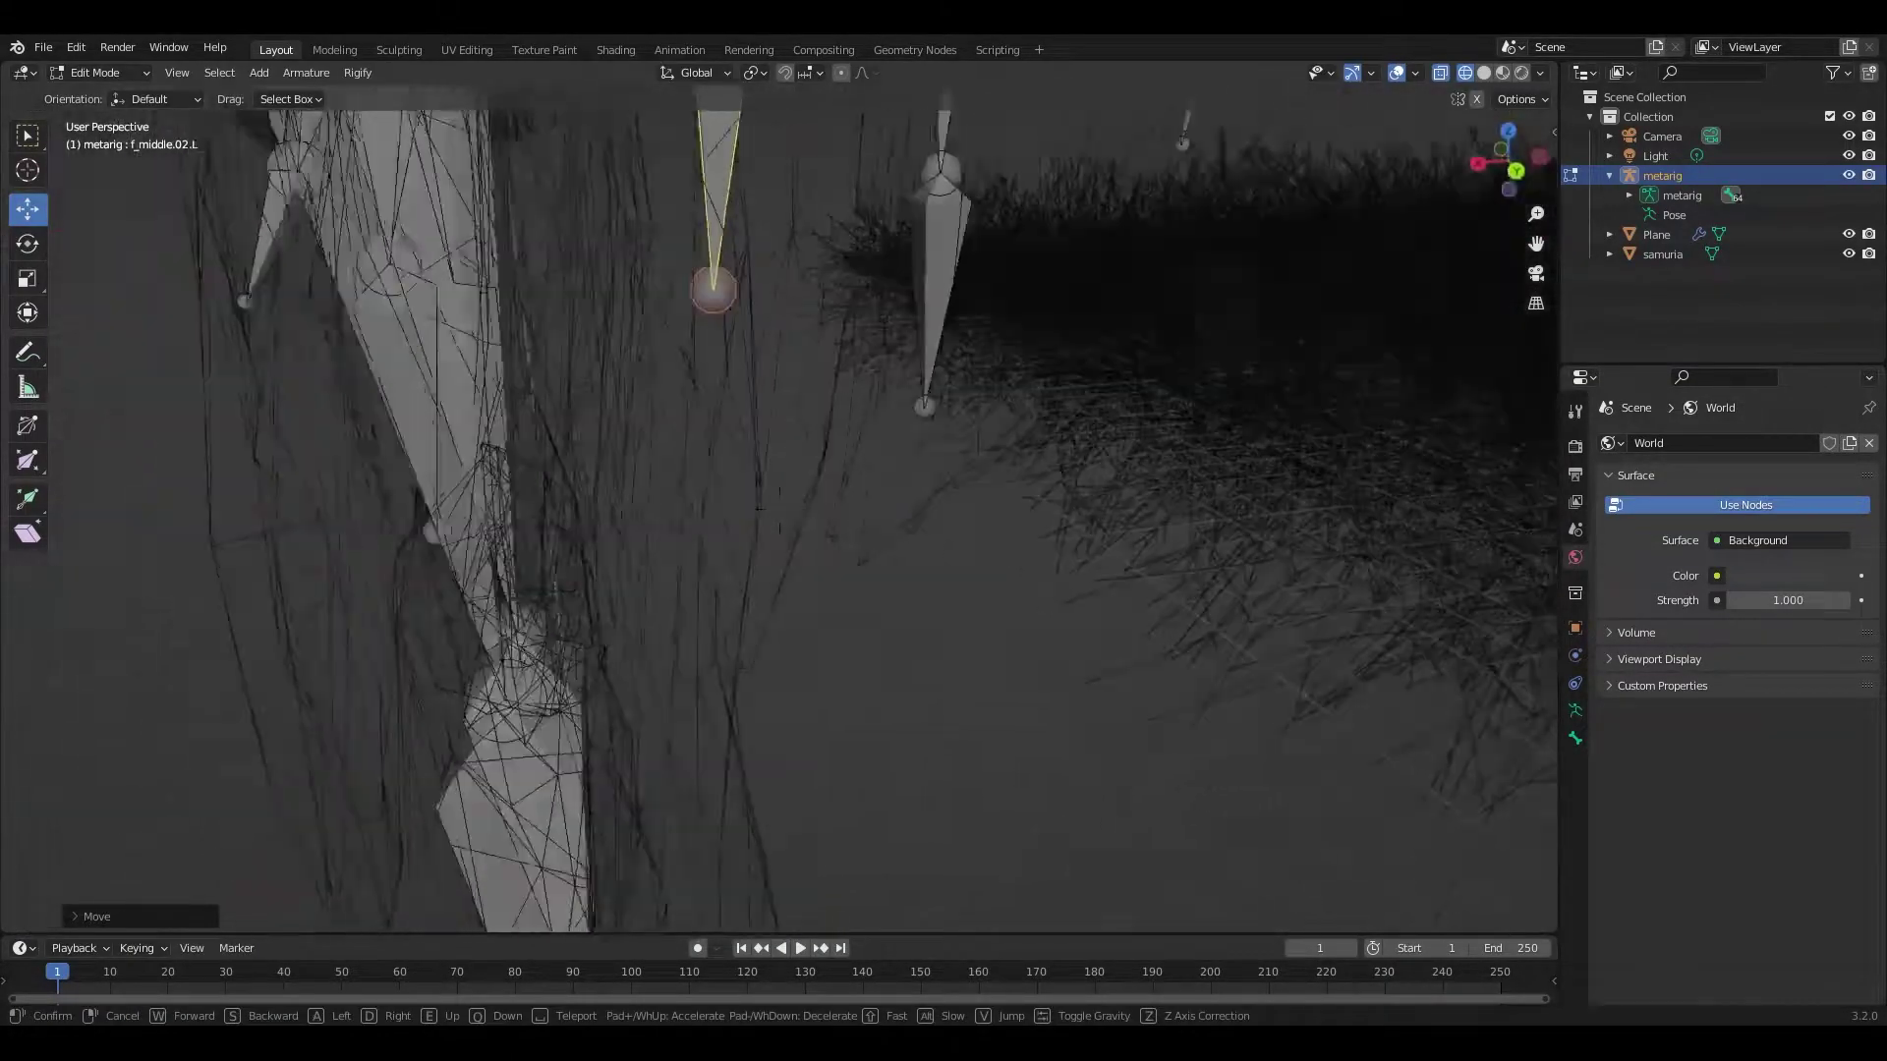
pyautogui.click(1117, 241)
pyautogui.press('g')
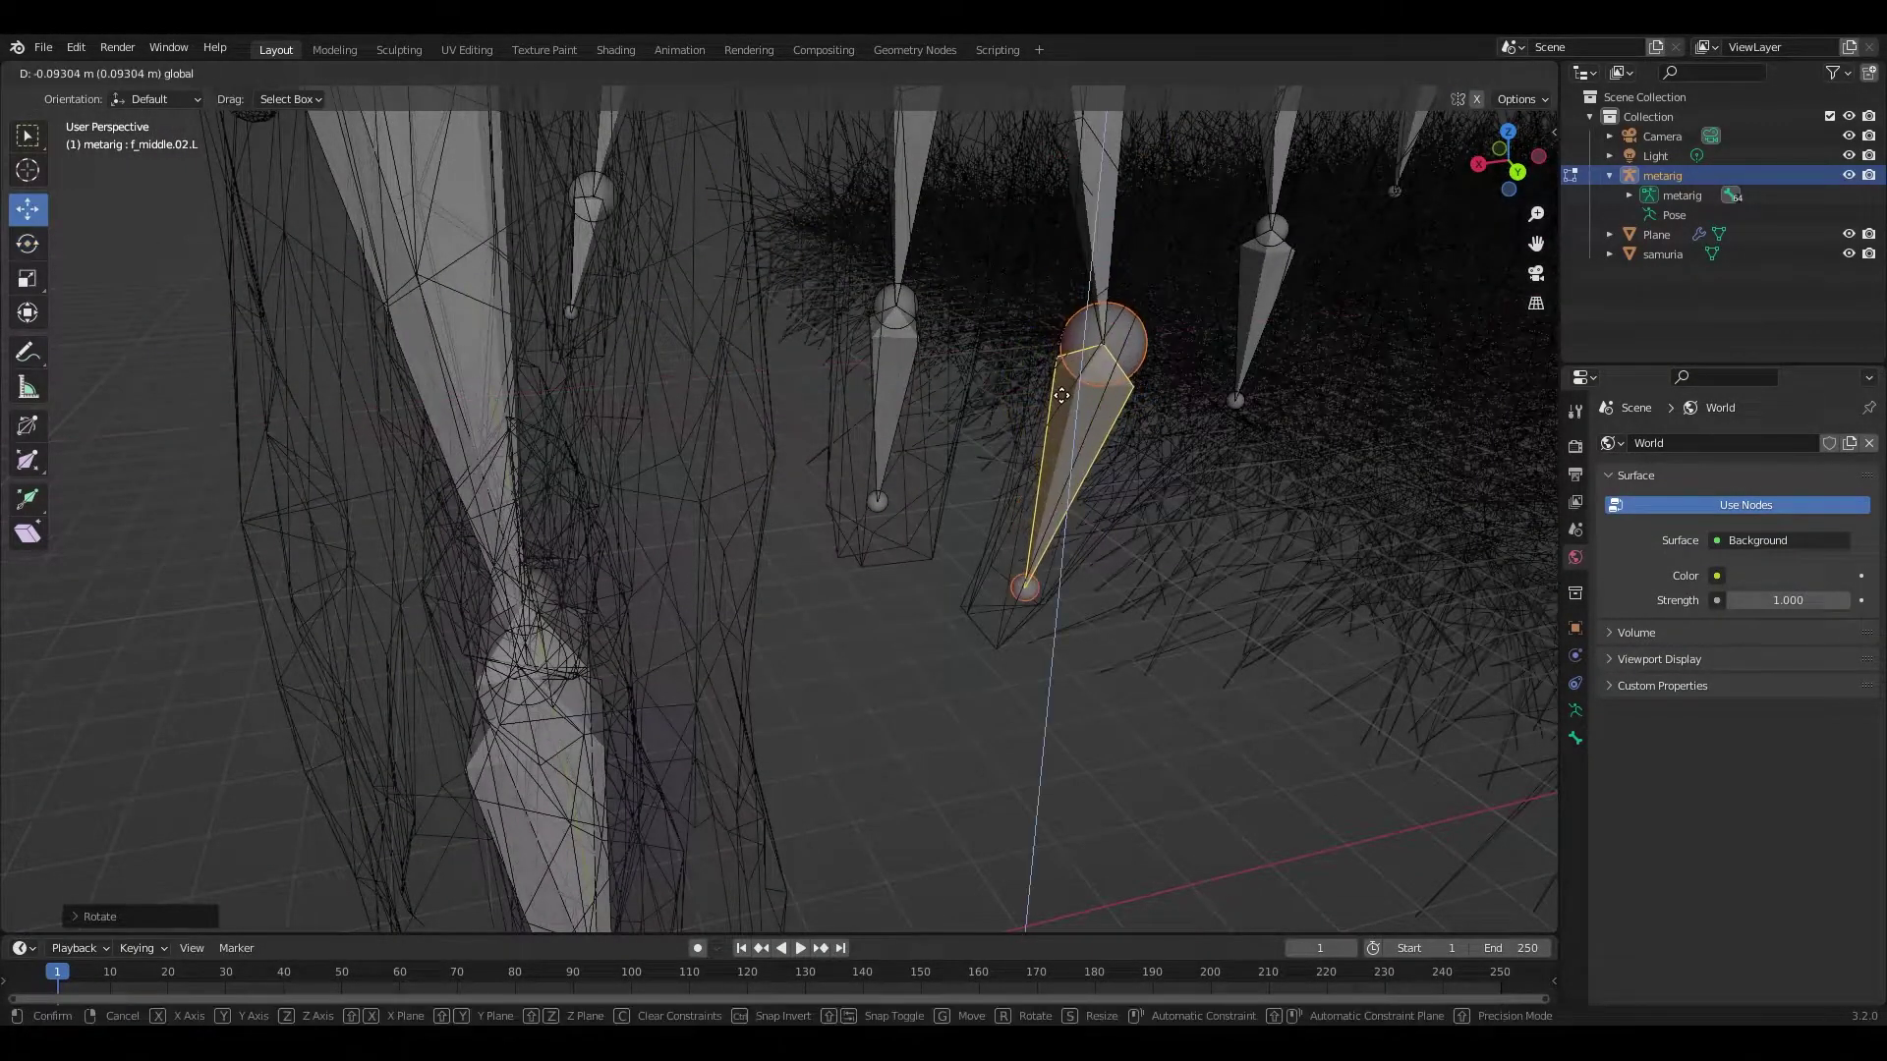
pyautogui.click(893, 356)
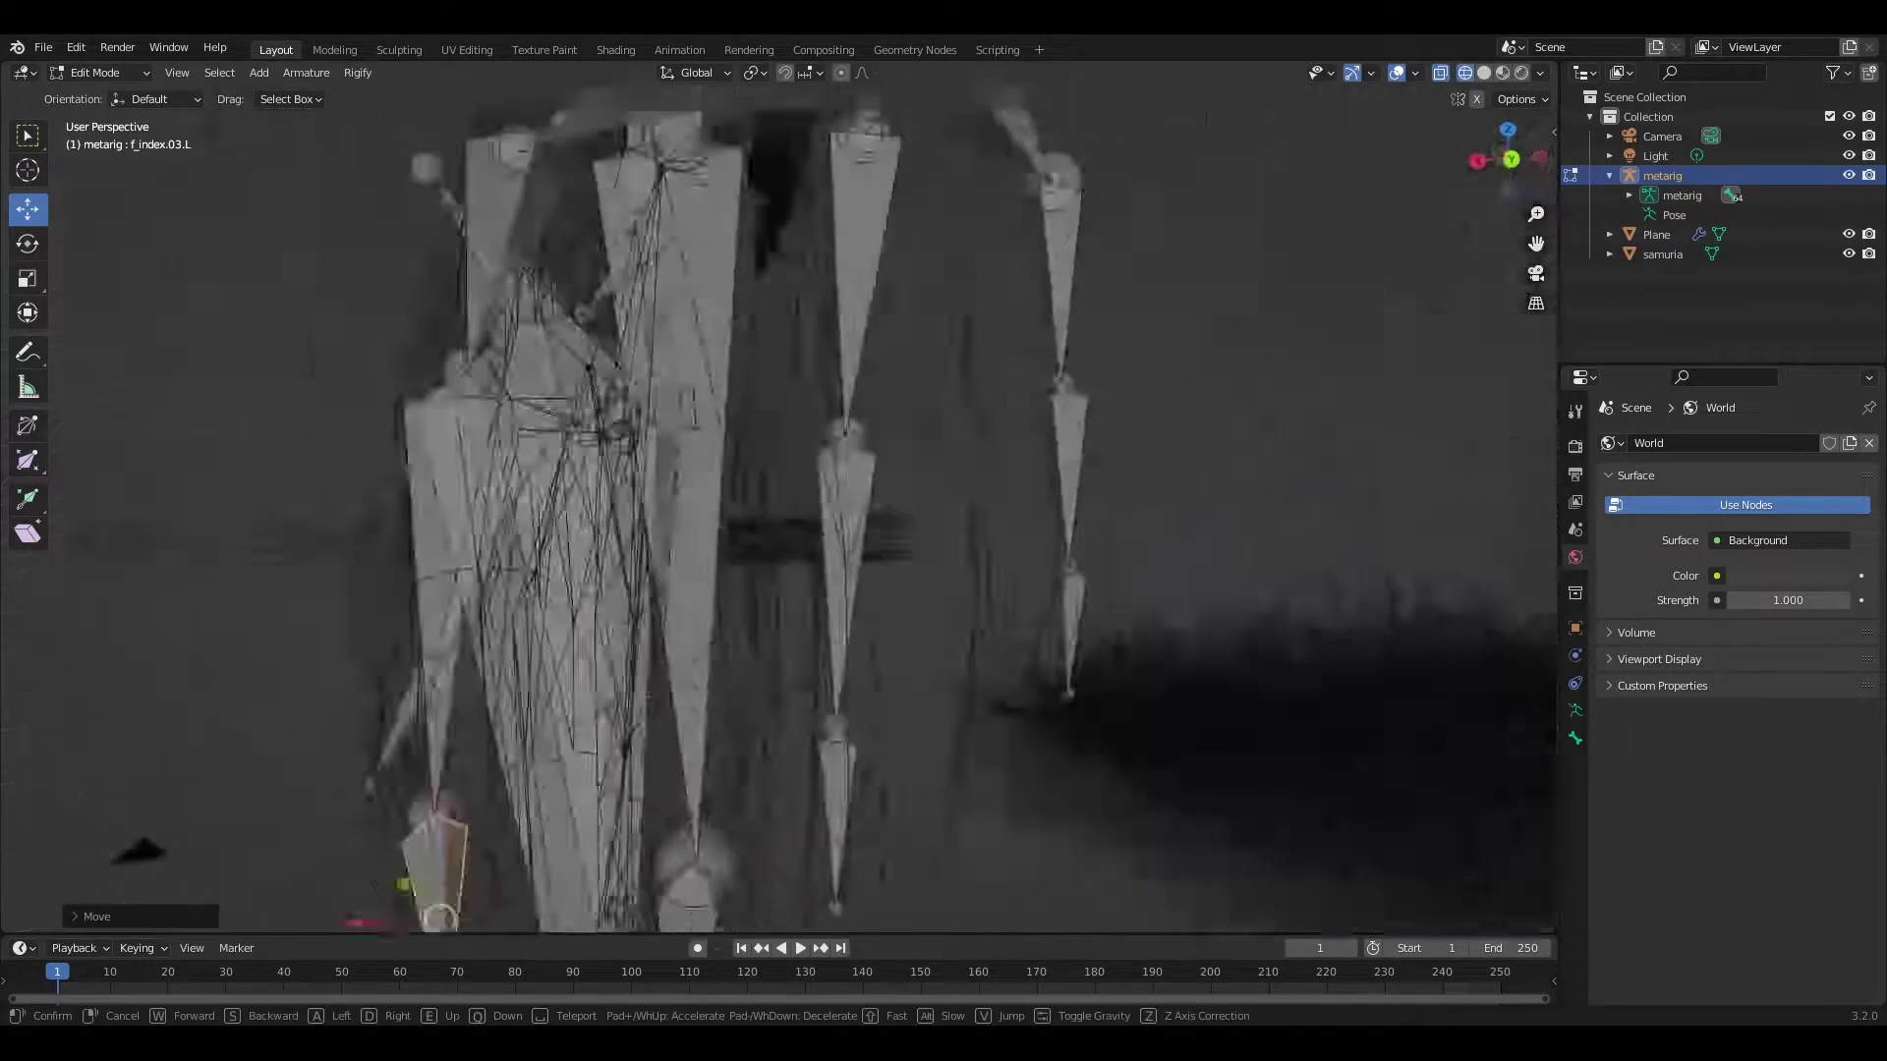
pyautogui.moveTo(893, 357)
pyautogui.mouseDown(button='middle')
pyautogui.moveTo(721, 642)
pyautogui.moveTo(910, 827)
pyautogui.mouseUp(button='middle')
pyautogui.click(721, 642)
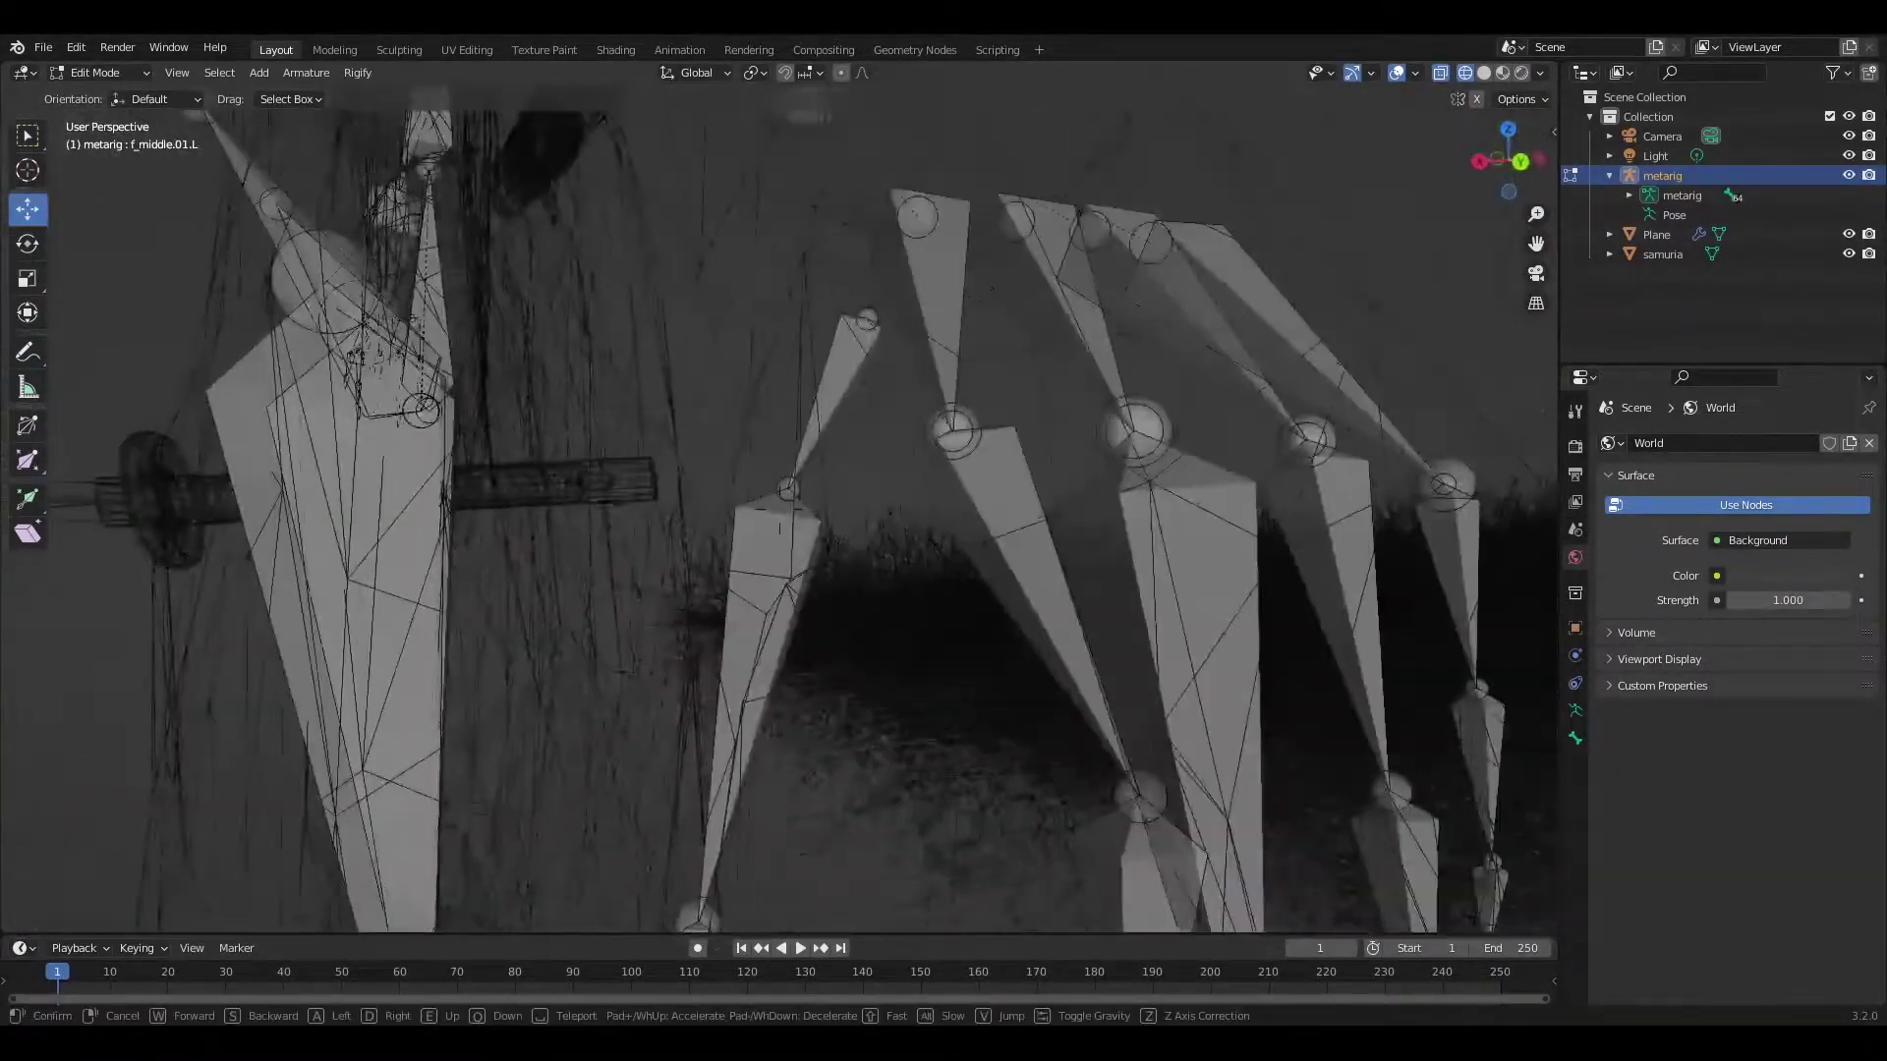
pyautogui.hotkey('shift', '`')
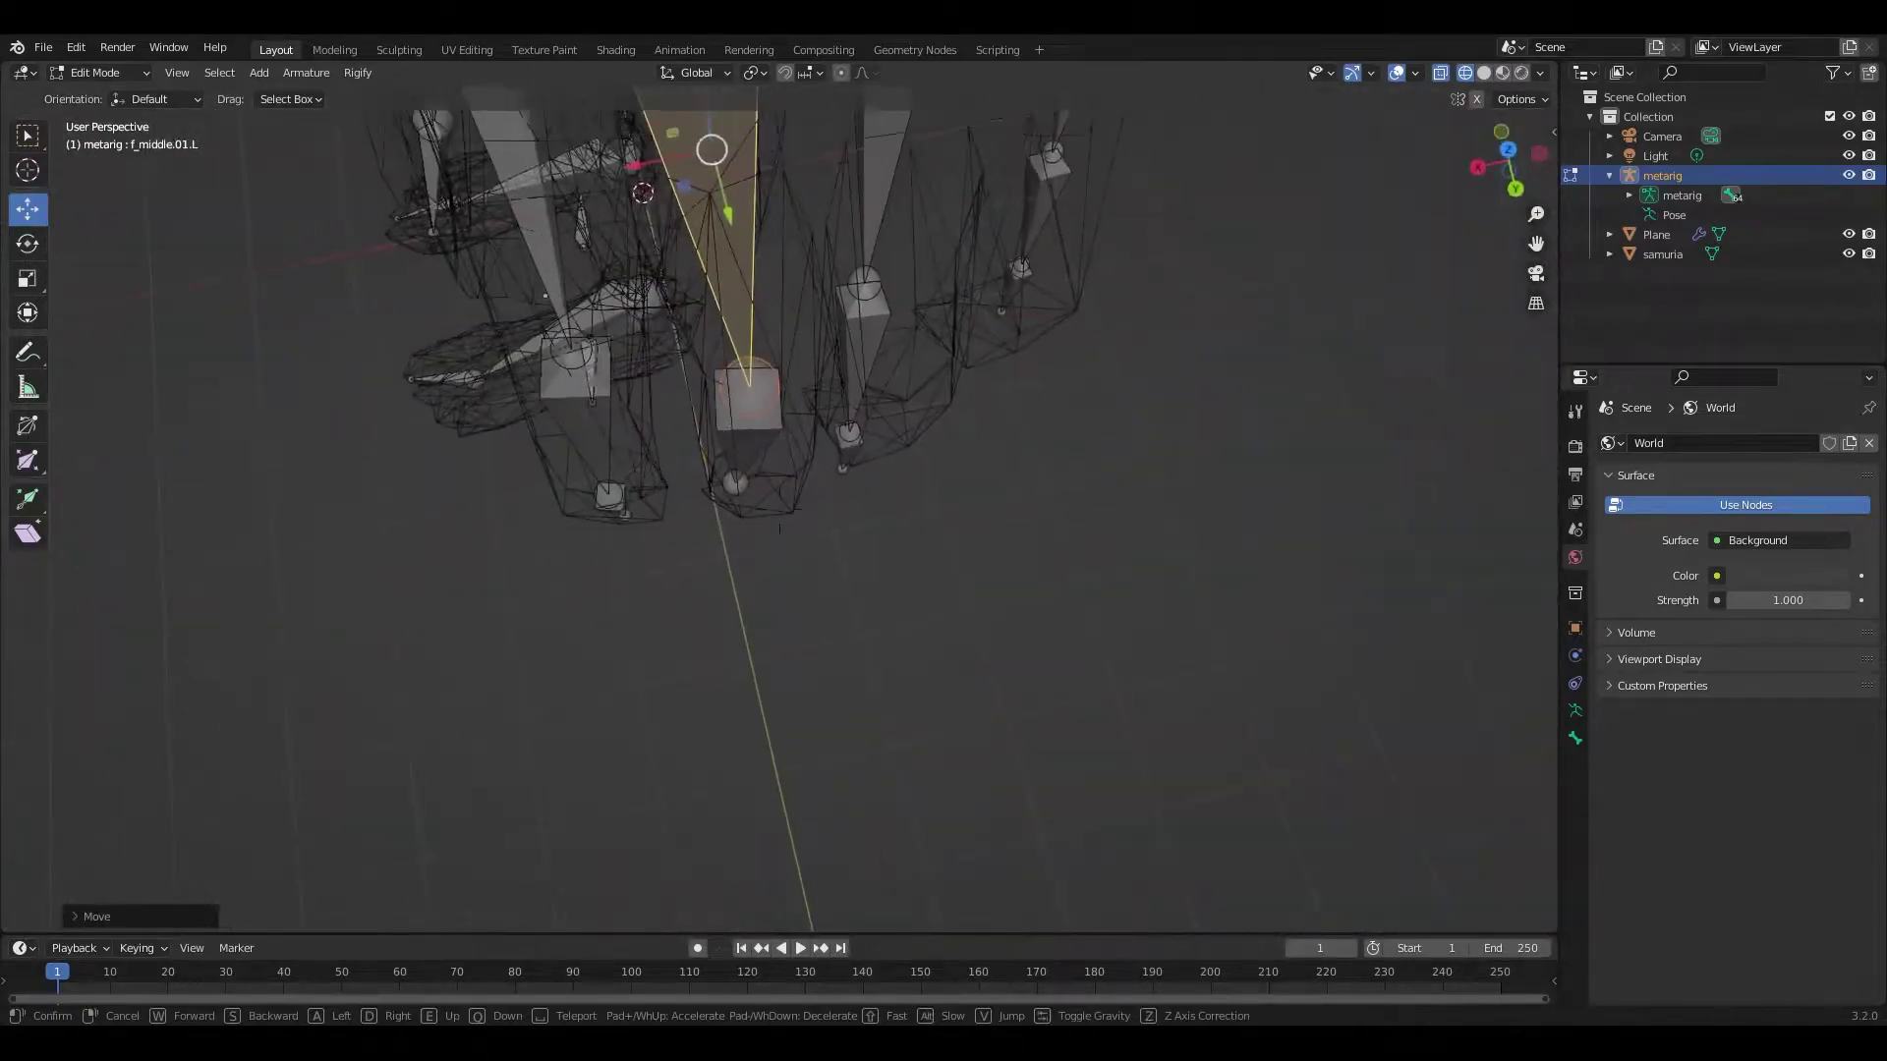
pyautogui.click(759, 587)
# Step: Bend the left ring finger bone, enable X-ray, and fit f_middle.01.L into the mesh
pyautogui.moveTo(760, 586); pyautogui.dragTo(875, 459, button='middle')
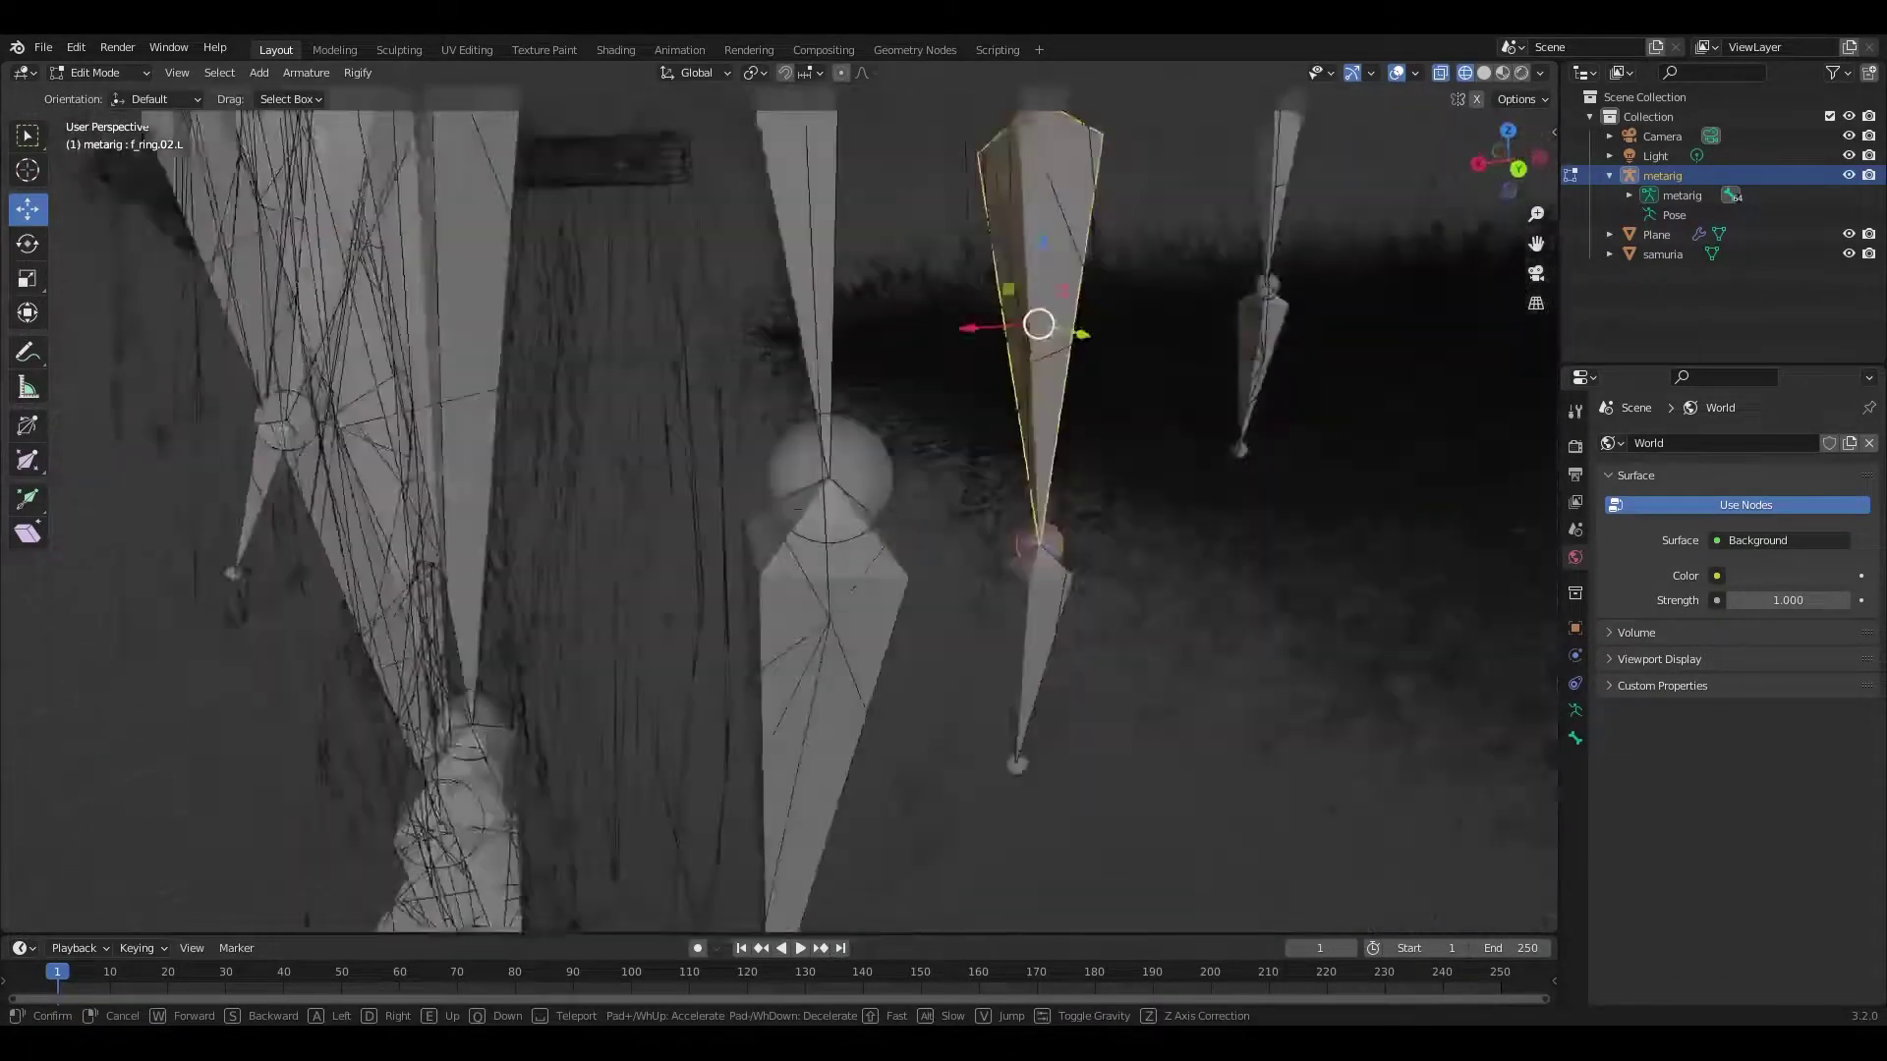
pyautogui.moveTo(842, 463); pyautogui.dragTo(805, 423)
pyautogui.moveTo(806, 423); pyautogui.dragTo(675, 438, button='middle')
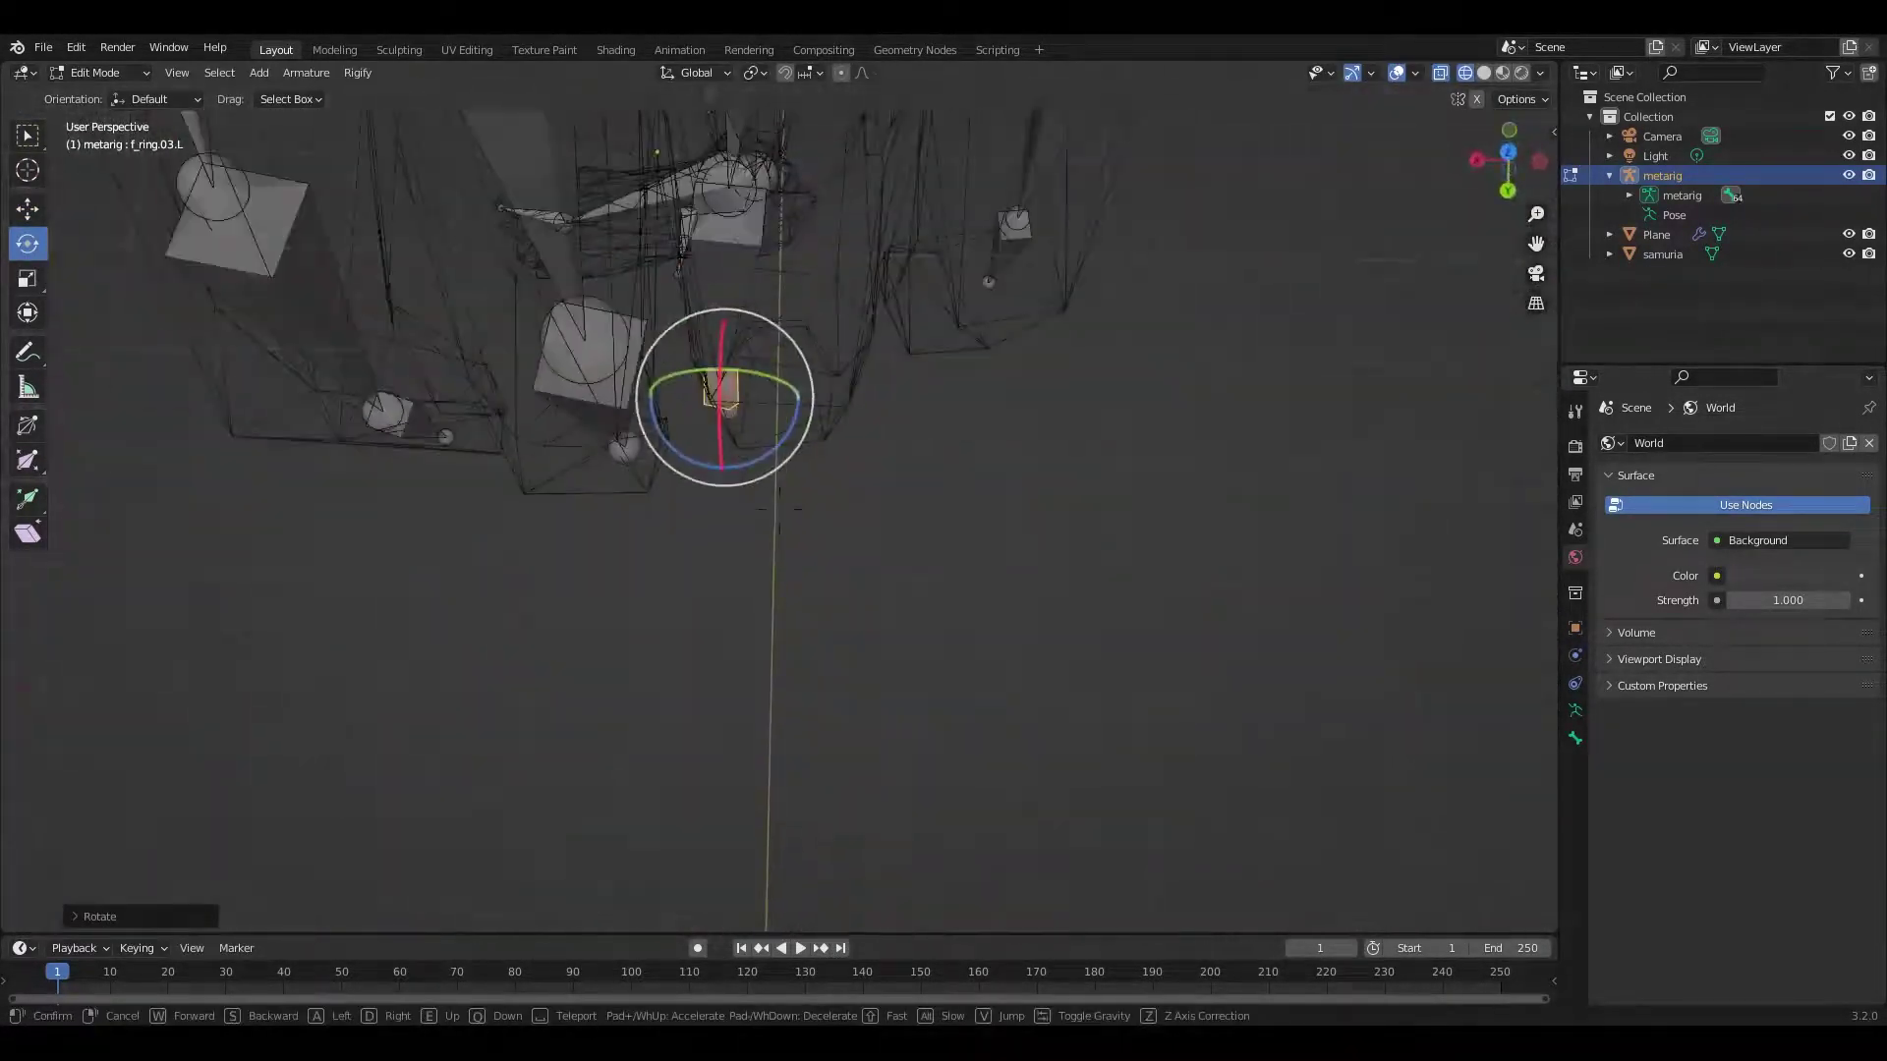
pyautogui.hotkey('alt', 'z')
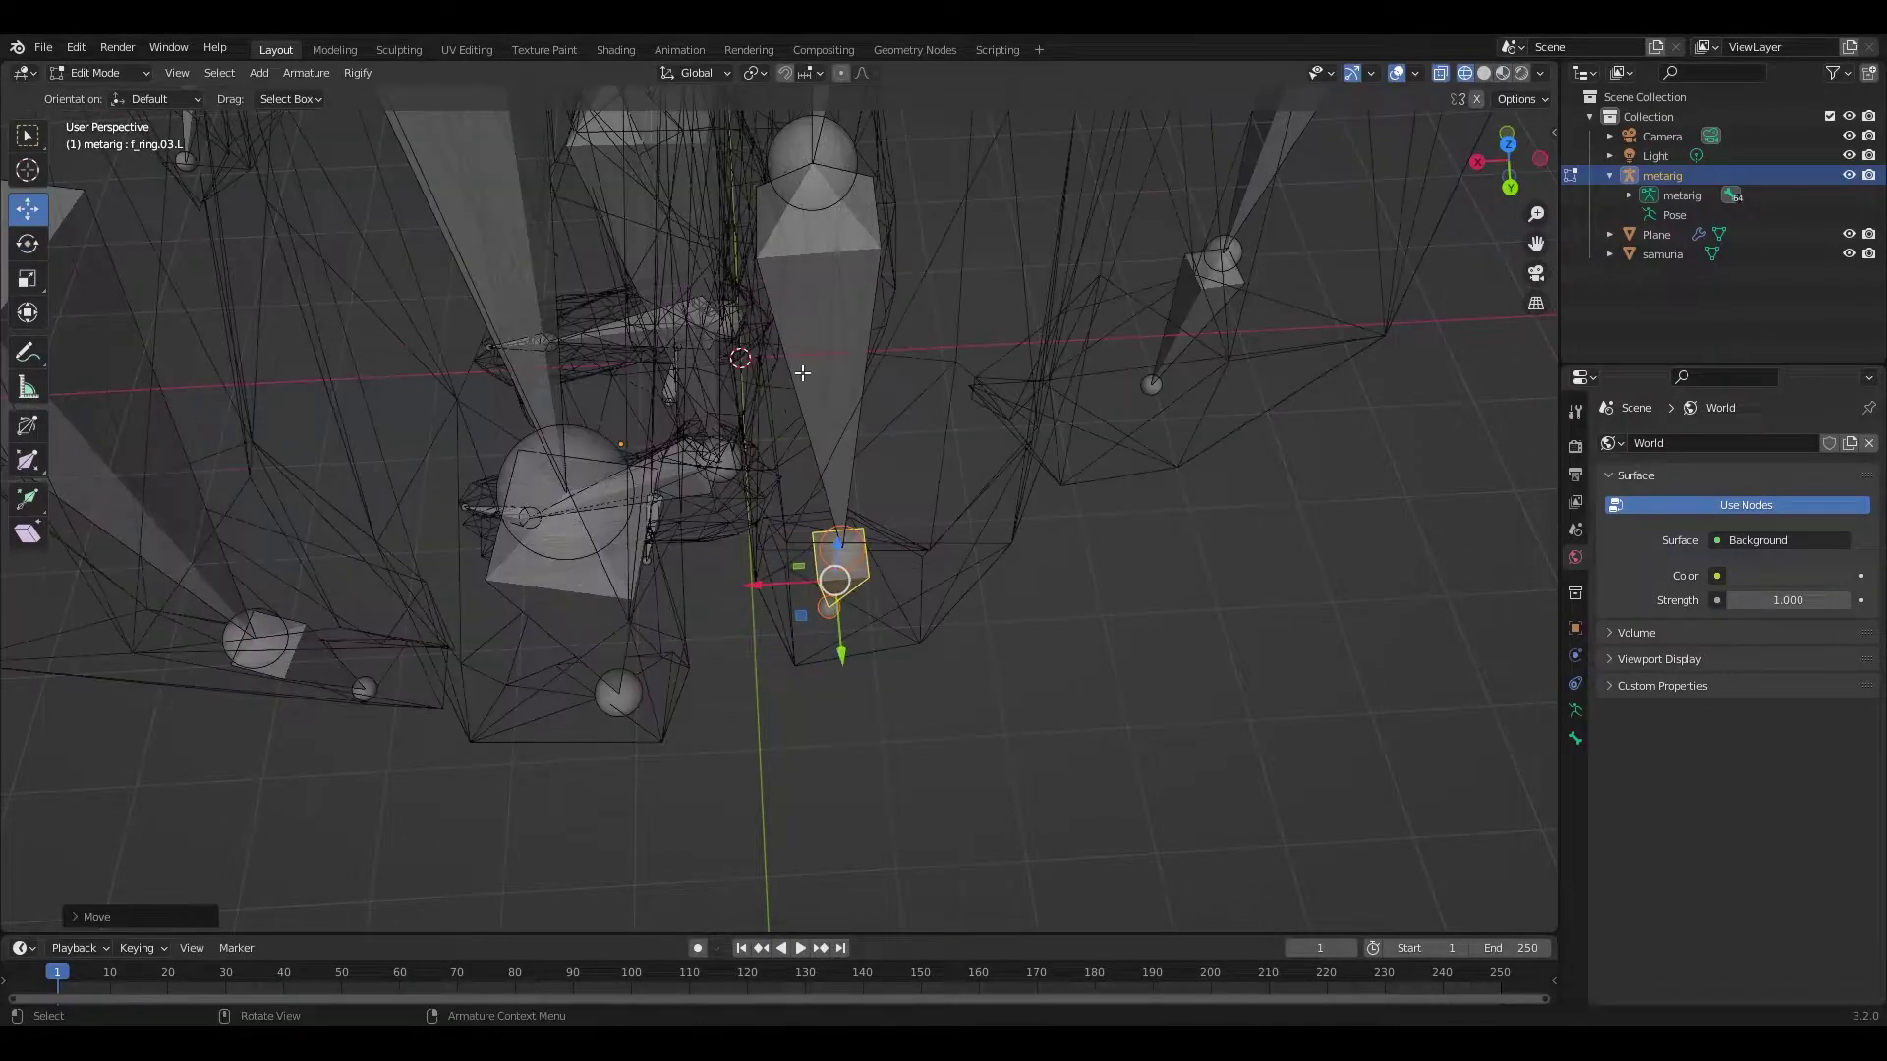
pyautogui.click(27, 209)
pyautogui.moveTo(687, 492); pyautogui.dragTo(802, 472, button='middle')
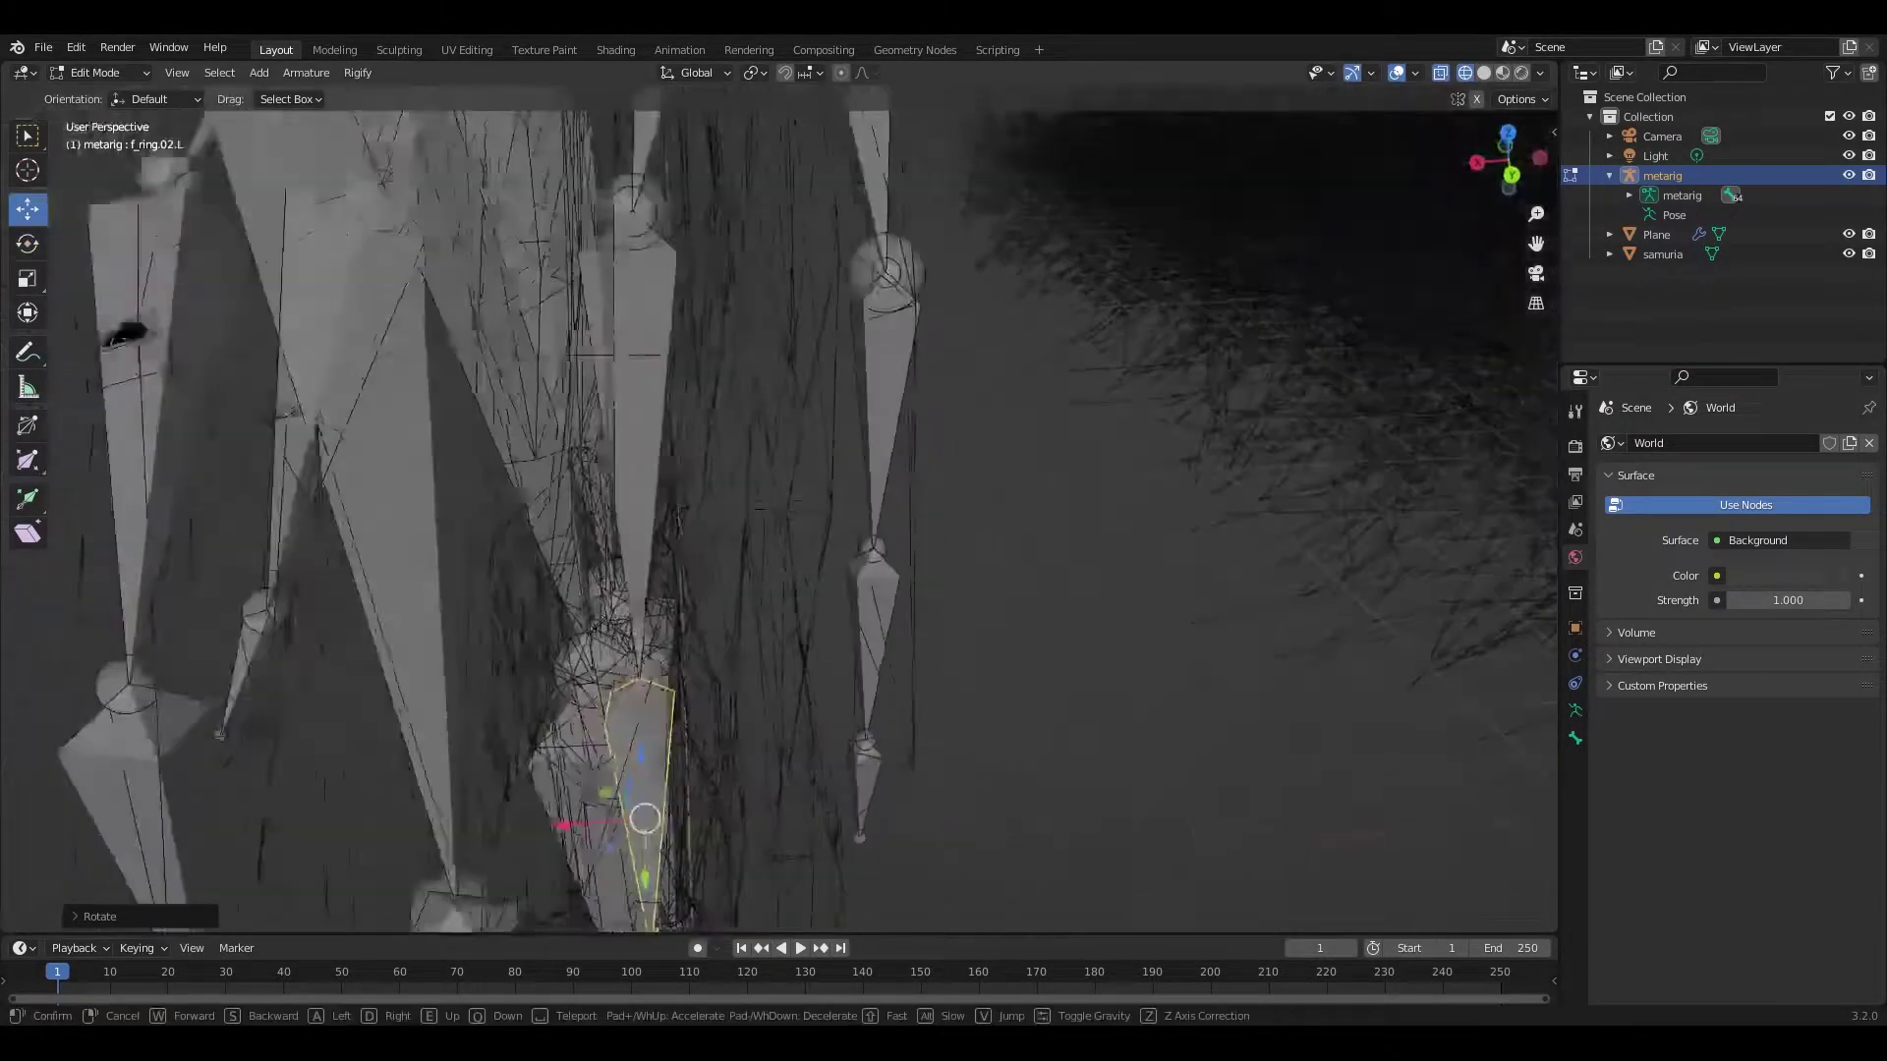
pyautogui.click(801, 492)
pyautogui.press('s')
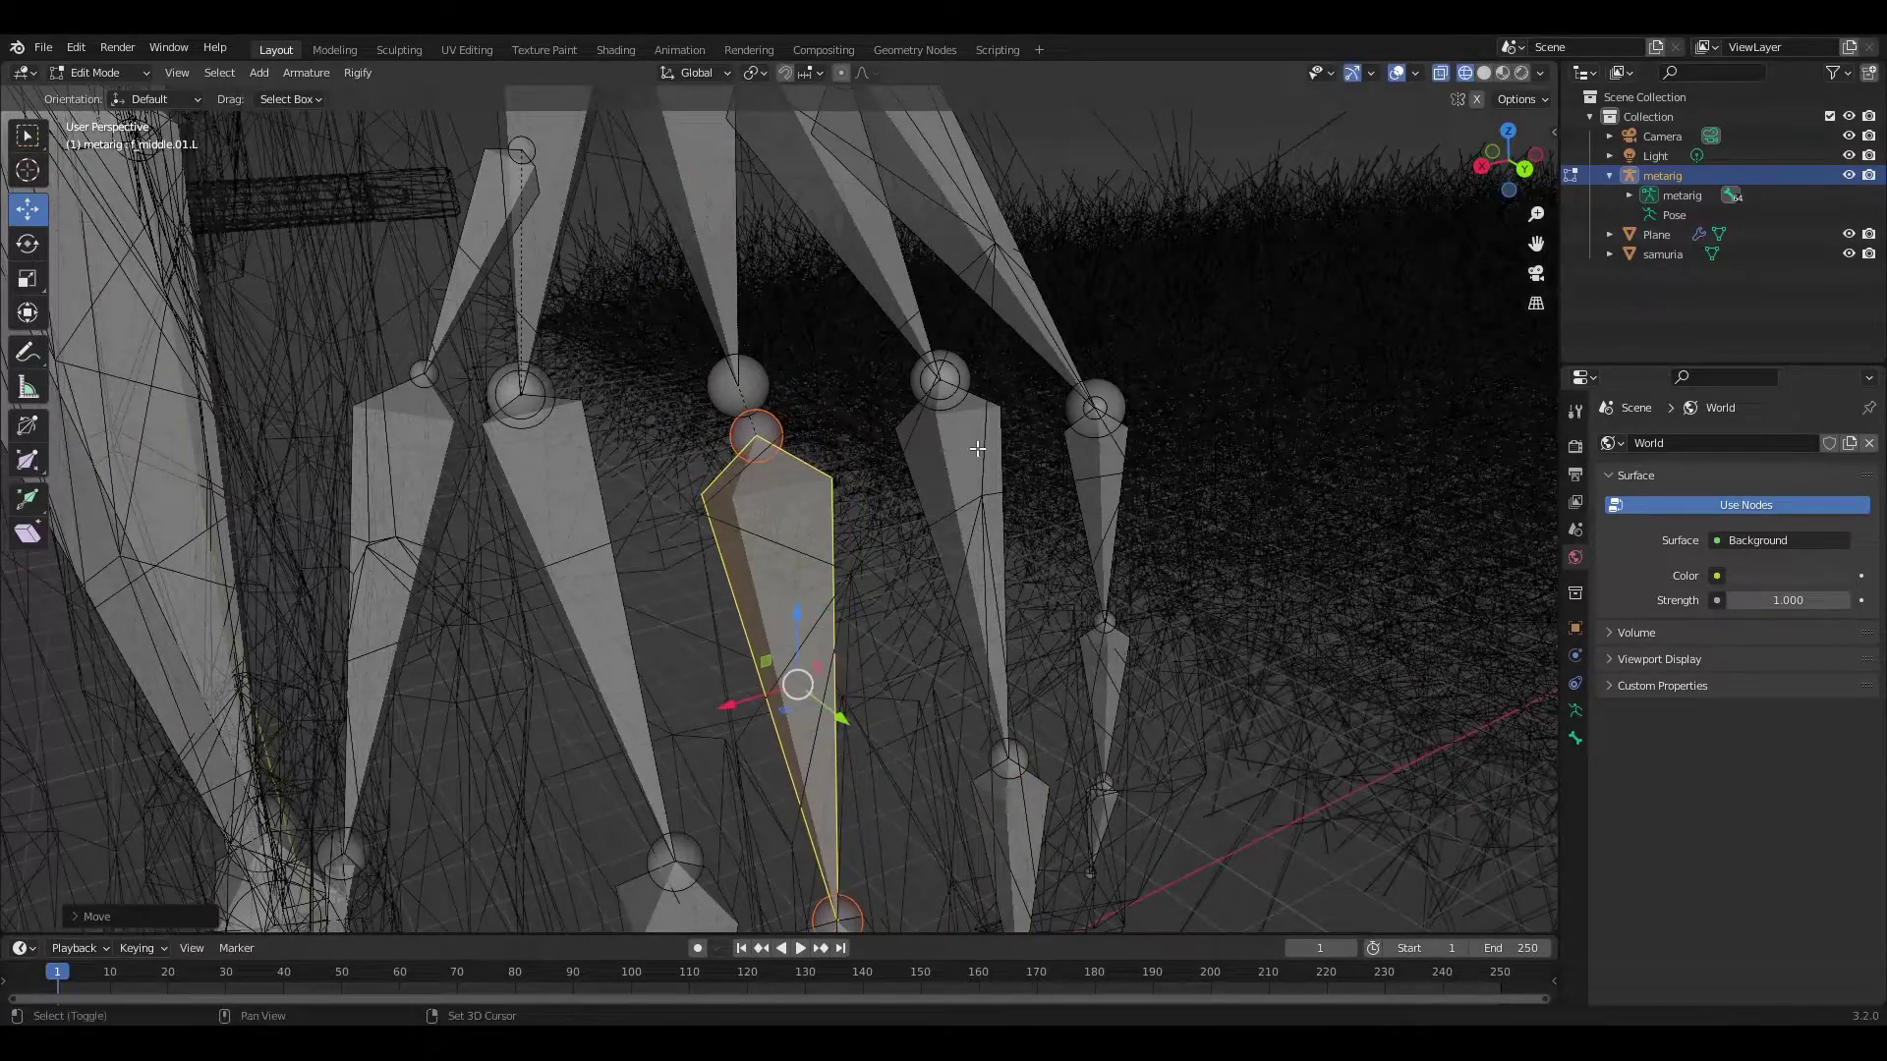
# Step: Rotate and move the left pinky bones, f_pinky.03.L and f_pinky.01.L, into the pinky mesh
pyautogui.hotkey('shift', '`')
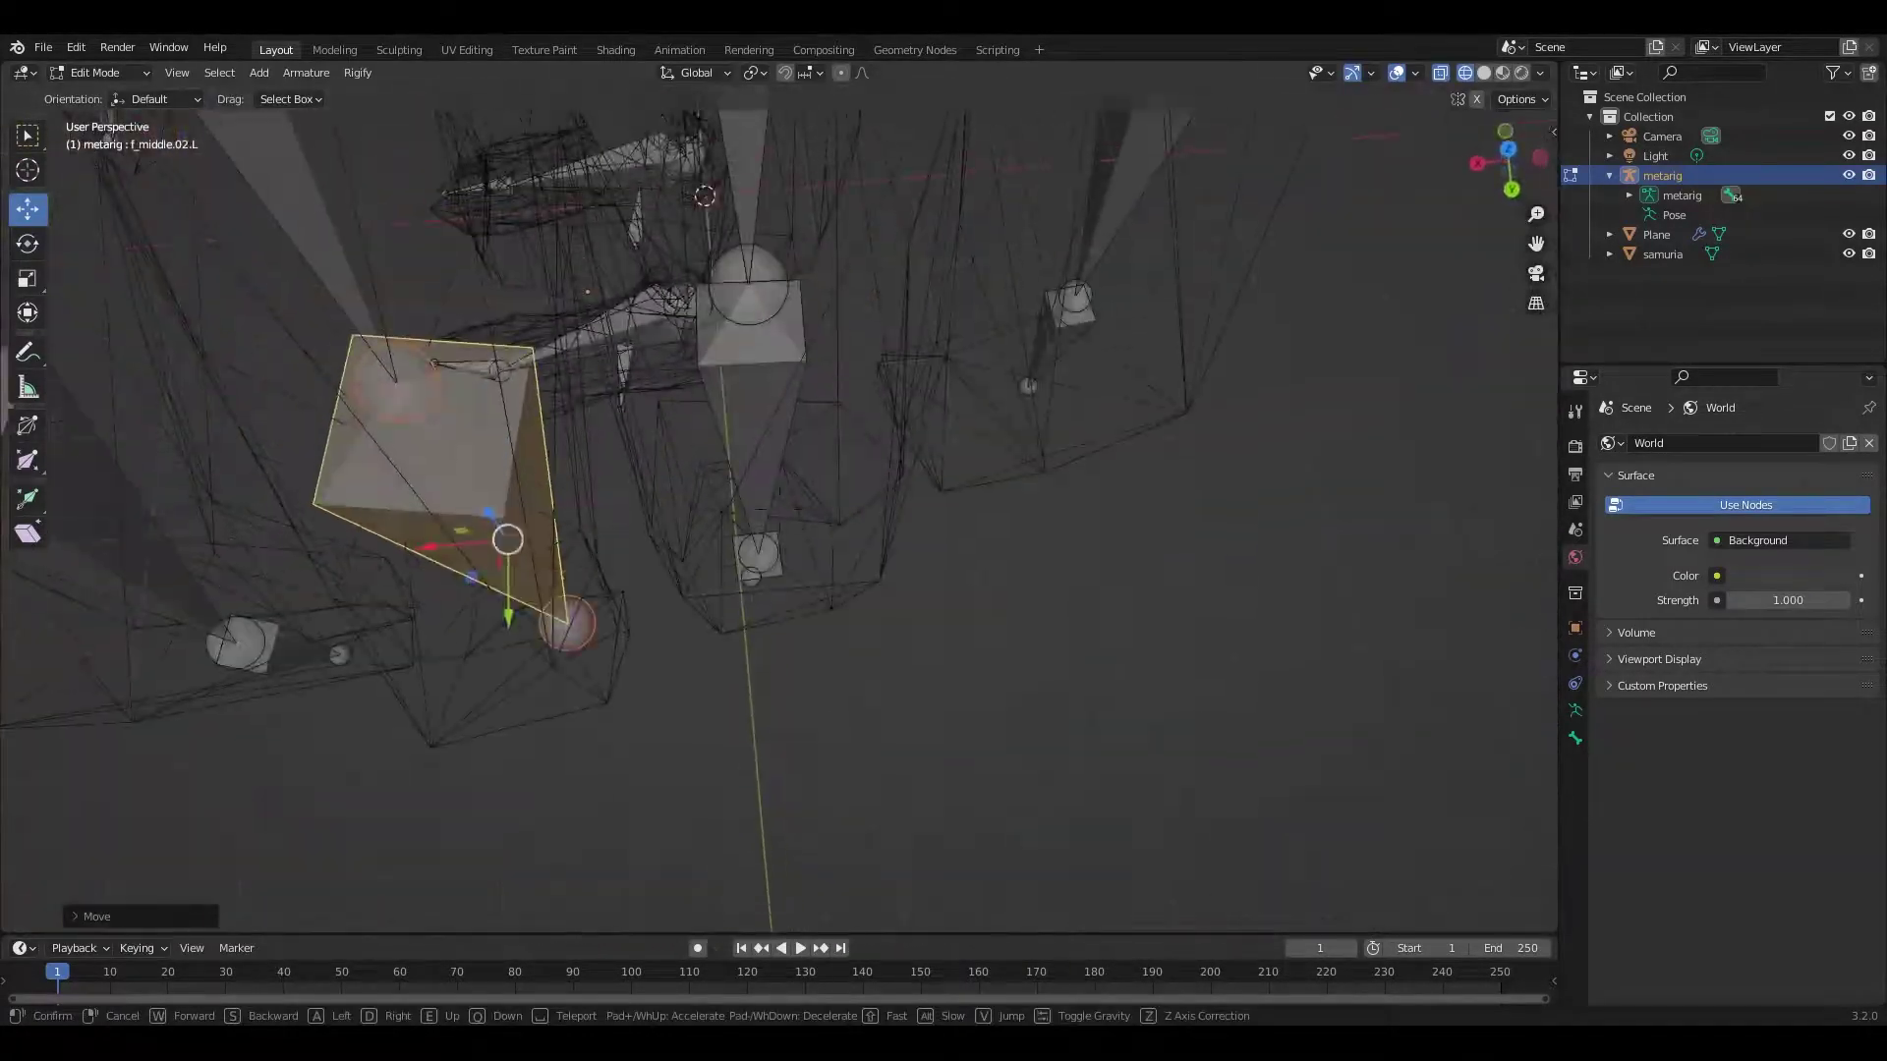
pyautogui.click(877, 447)
pyautogui.click(878, 447)
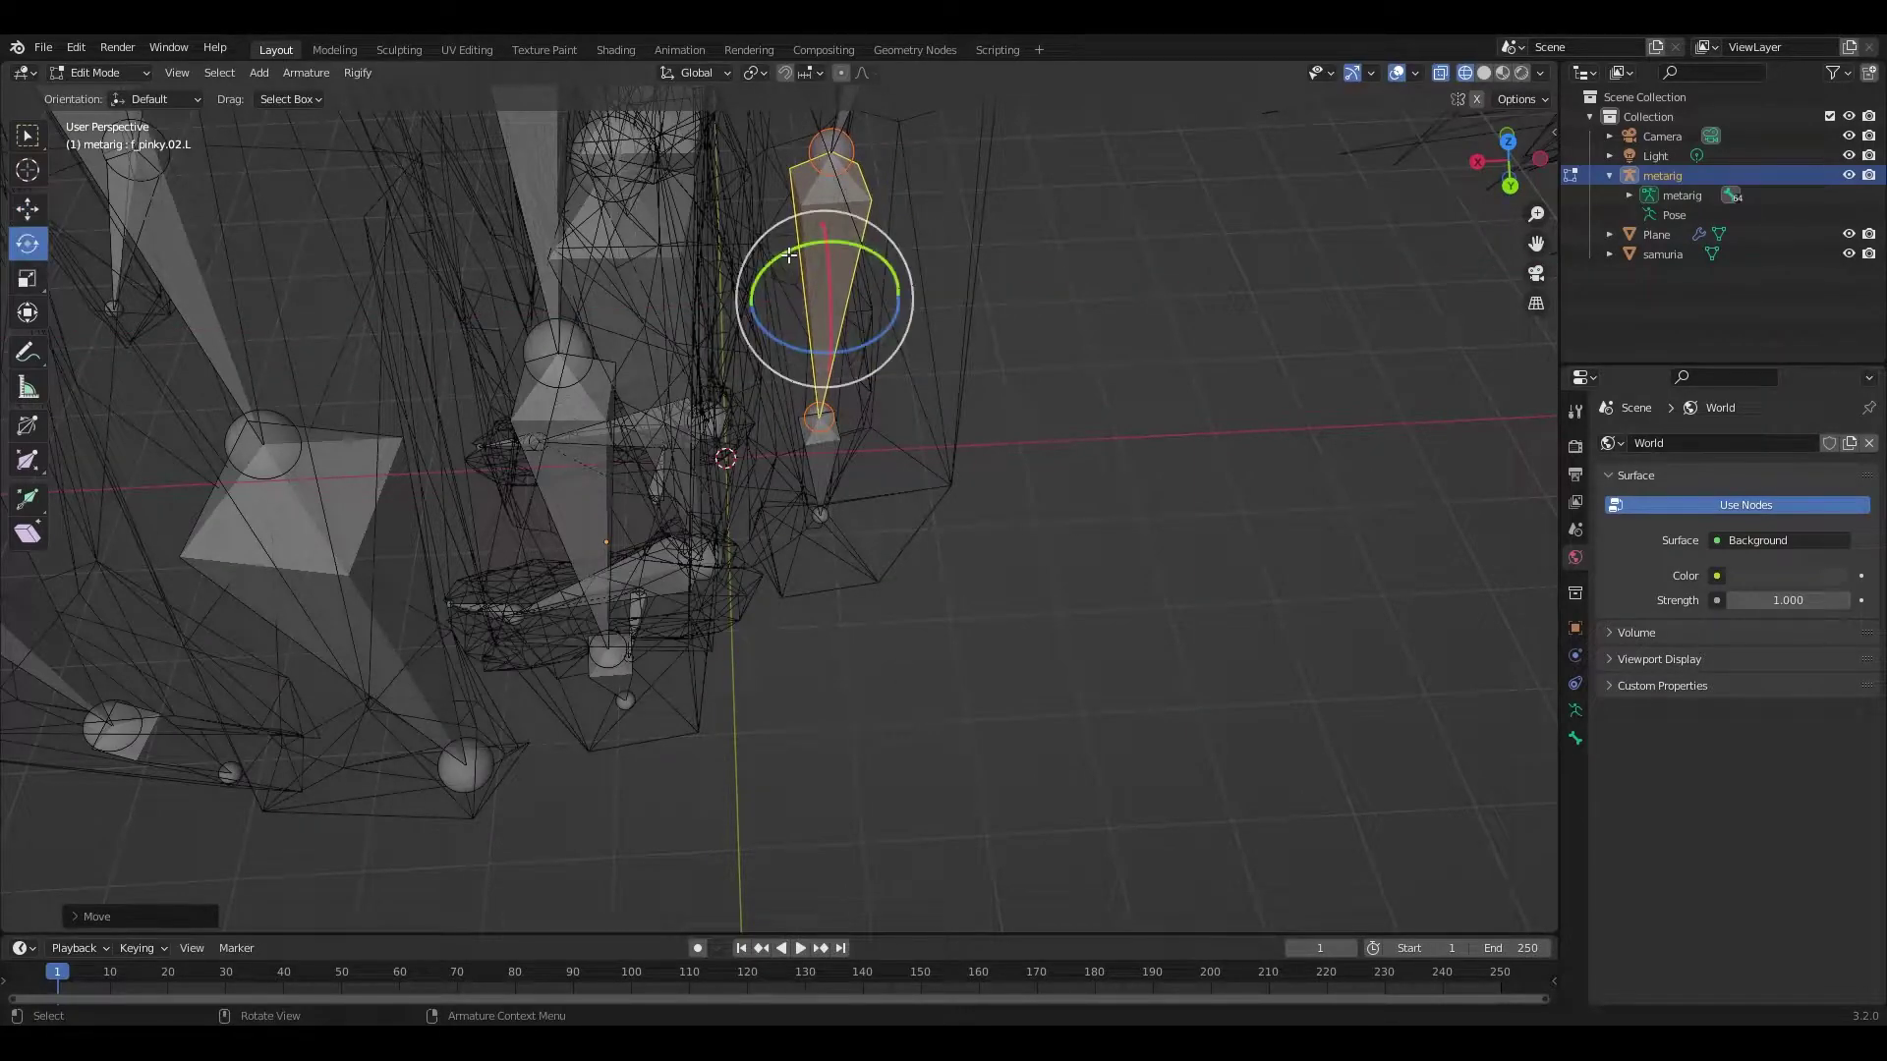
pyautogui.press('[')
pyautogui.press('KP_Decimal')
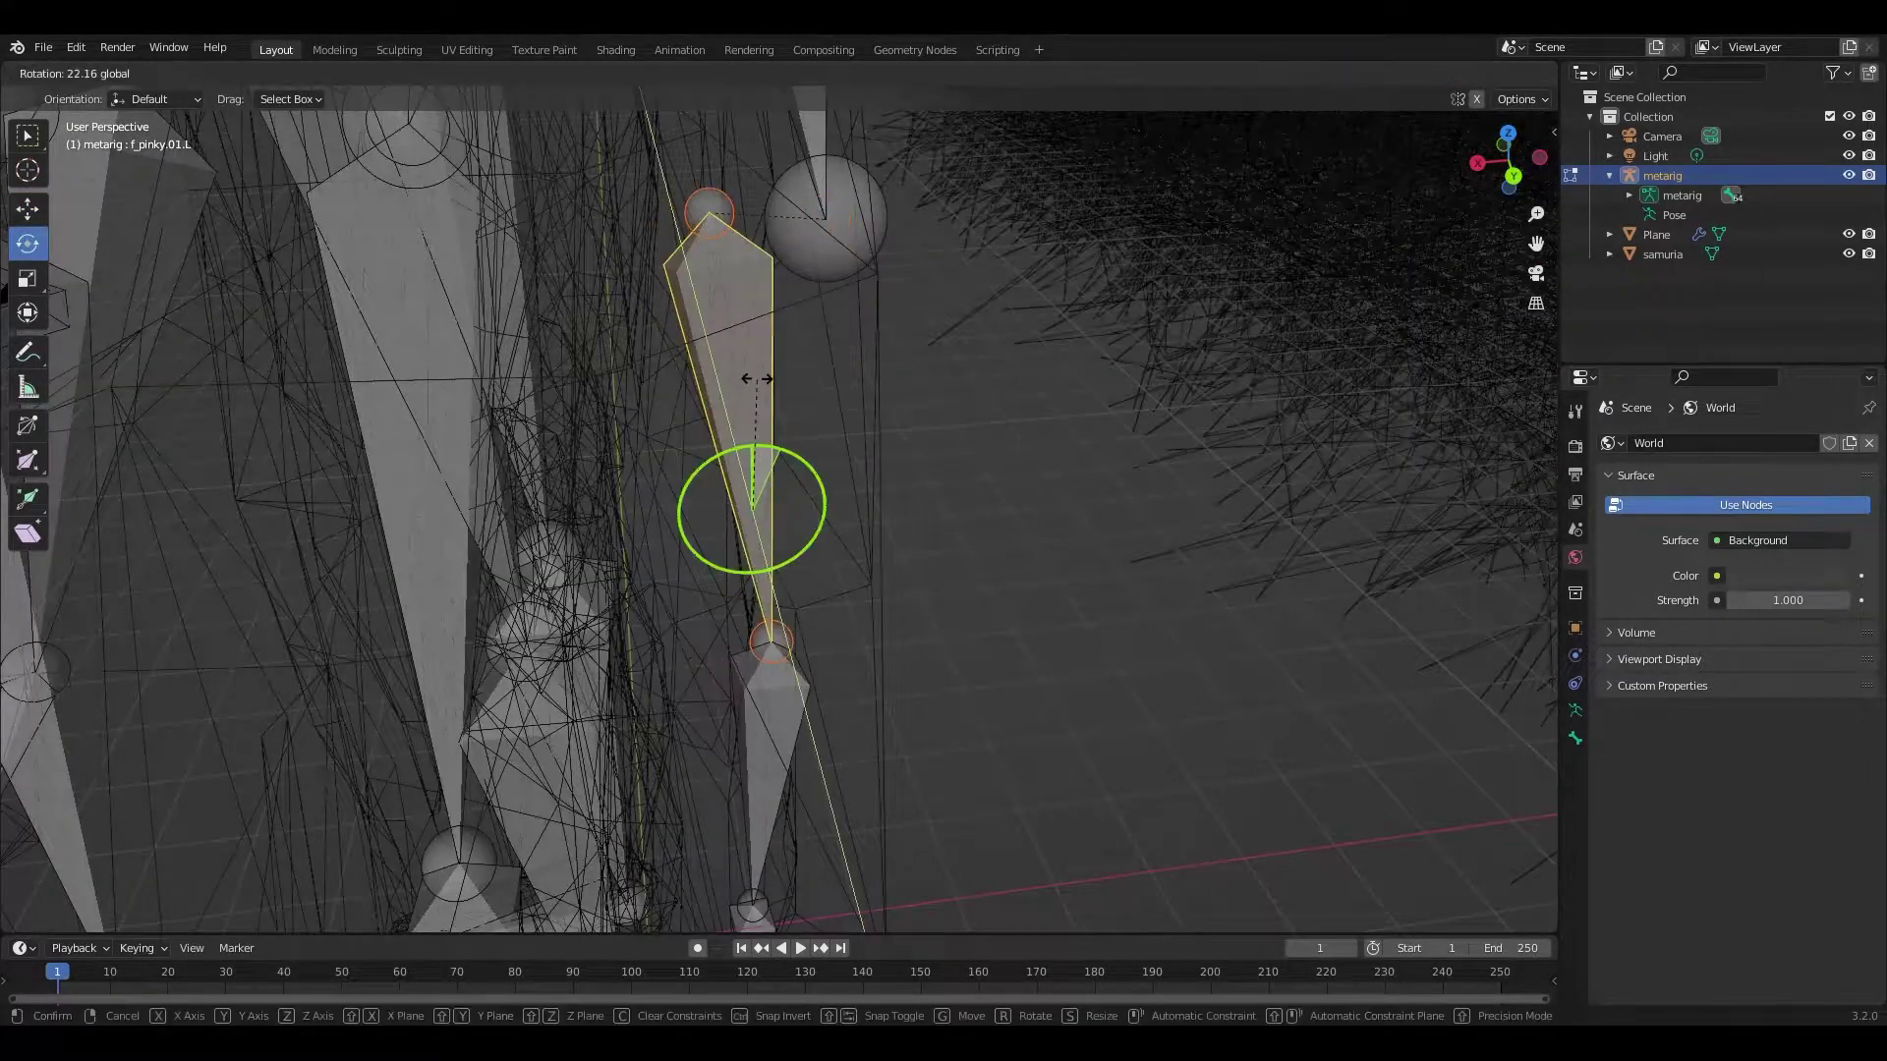
pyautogui.click(755, 378)
pyautogui.hotkey('shift', '`')
pyautogui.click(779, 509)
pyautogui.moveTo(731, 265); pyautogui.dragTo(747, 275)
pyautogui.moveTo(747, 275); pyautogui.dragTo(754, 440, button='middle')
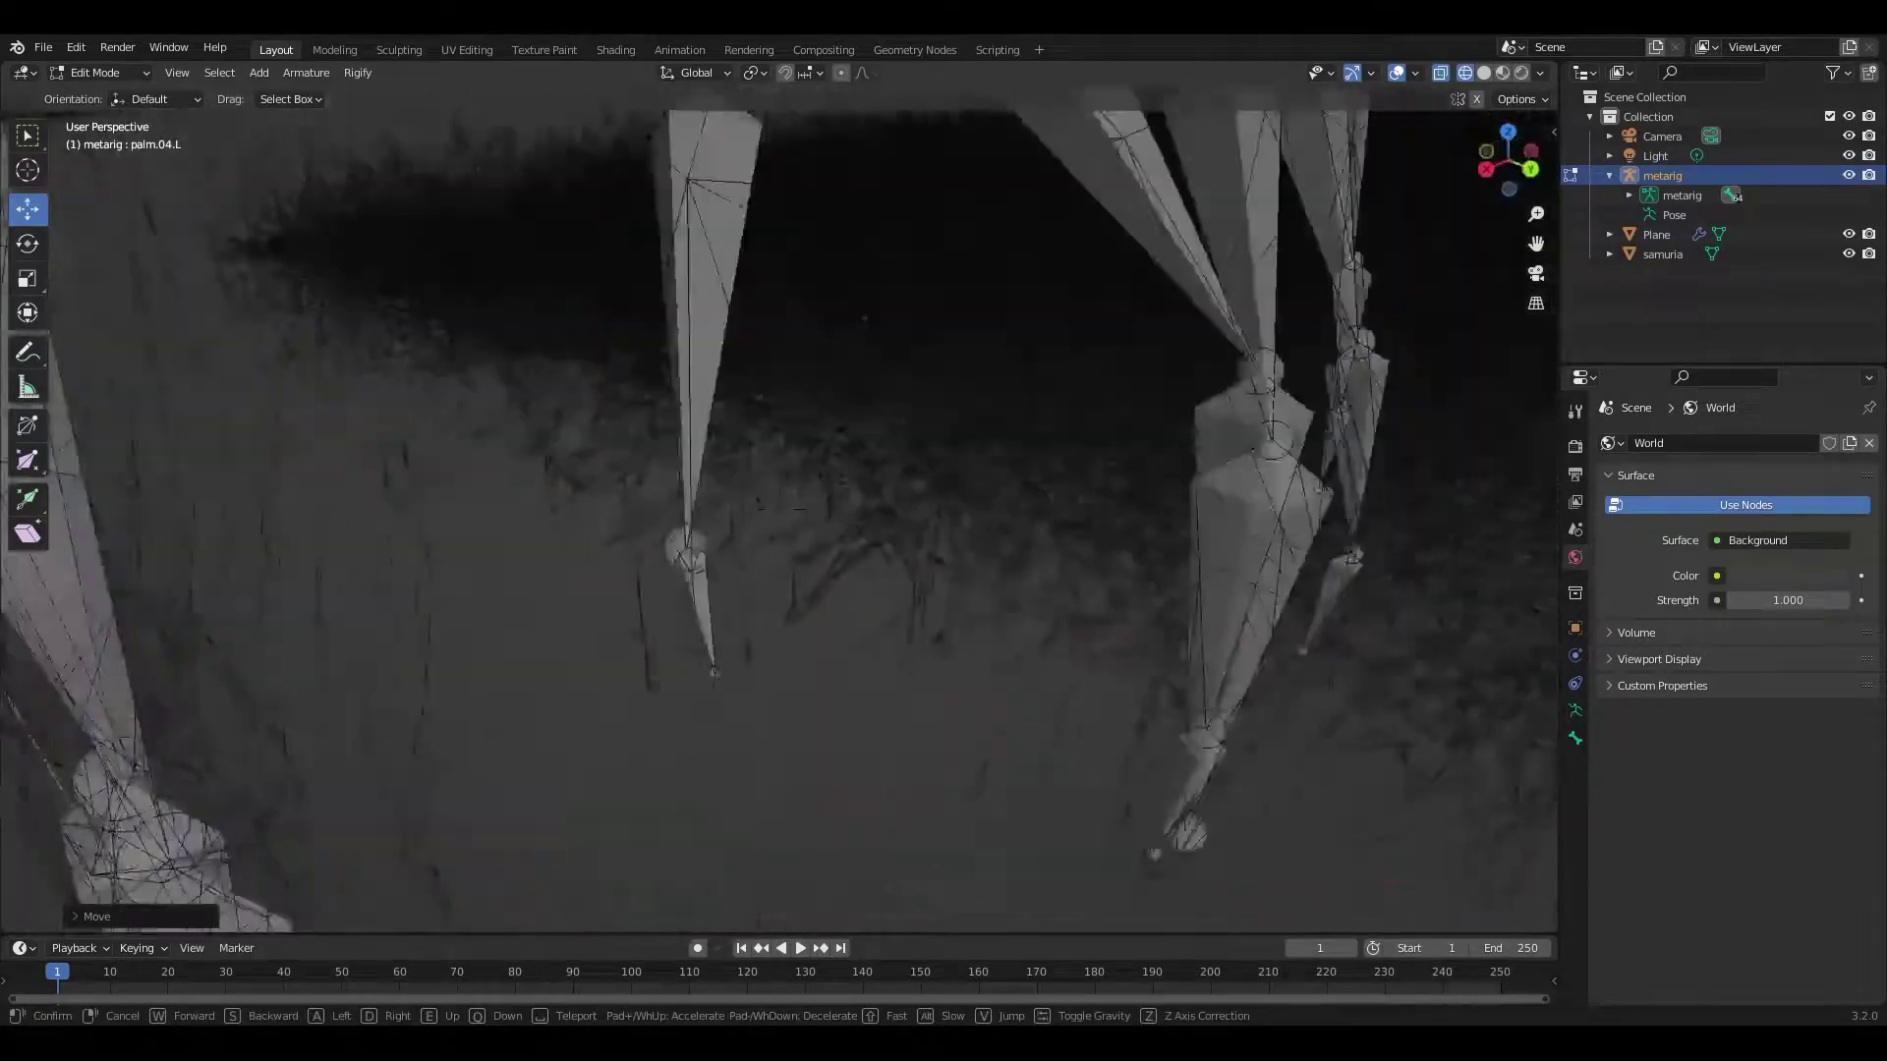
pyautogui.click(875, 471)
pyautogui.hotkey('shift', '`')
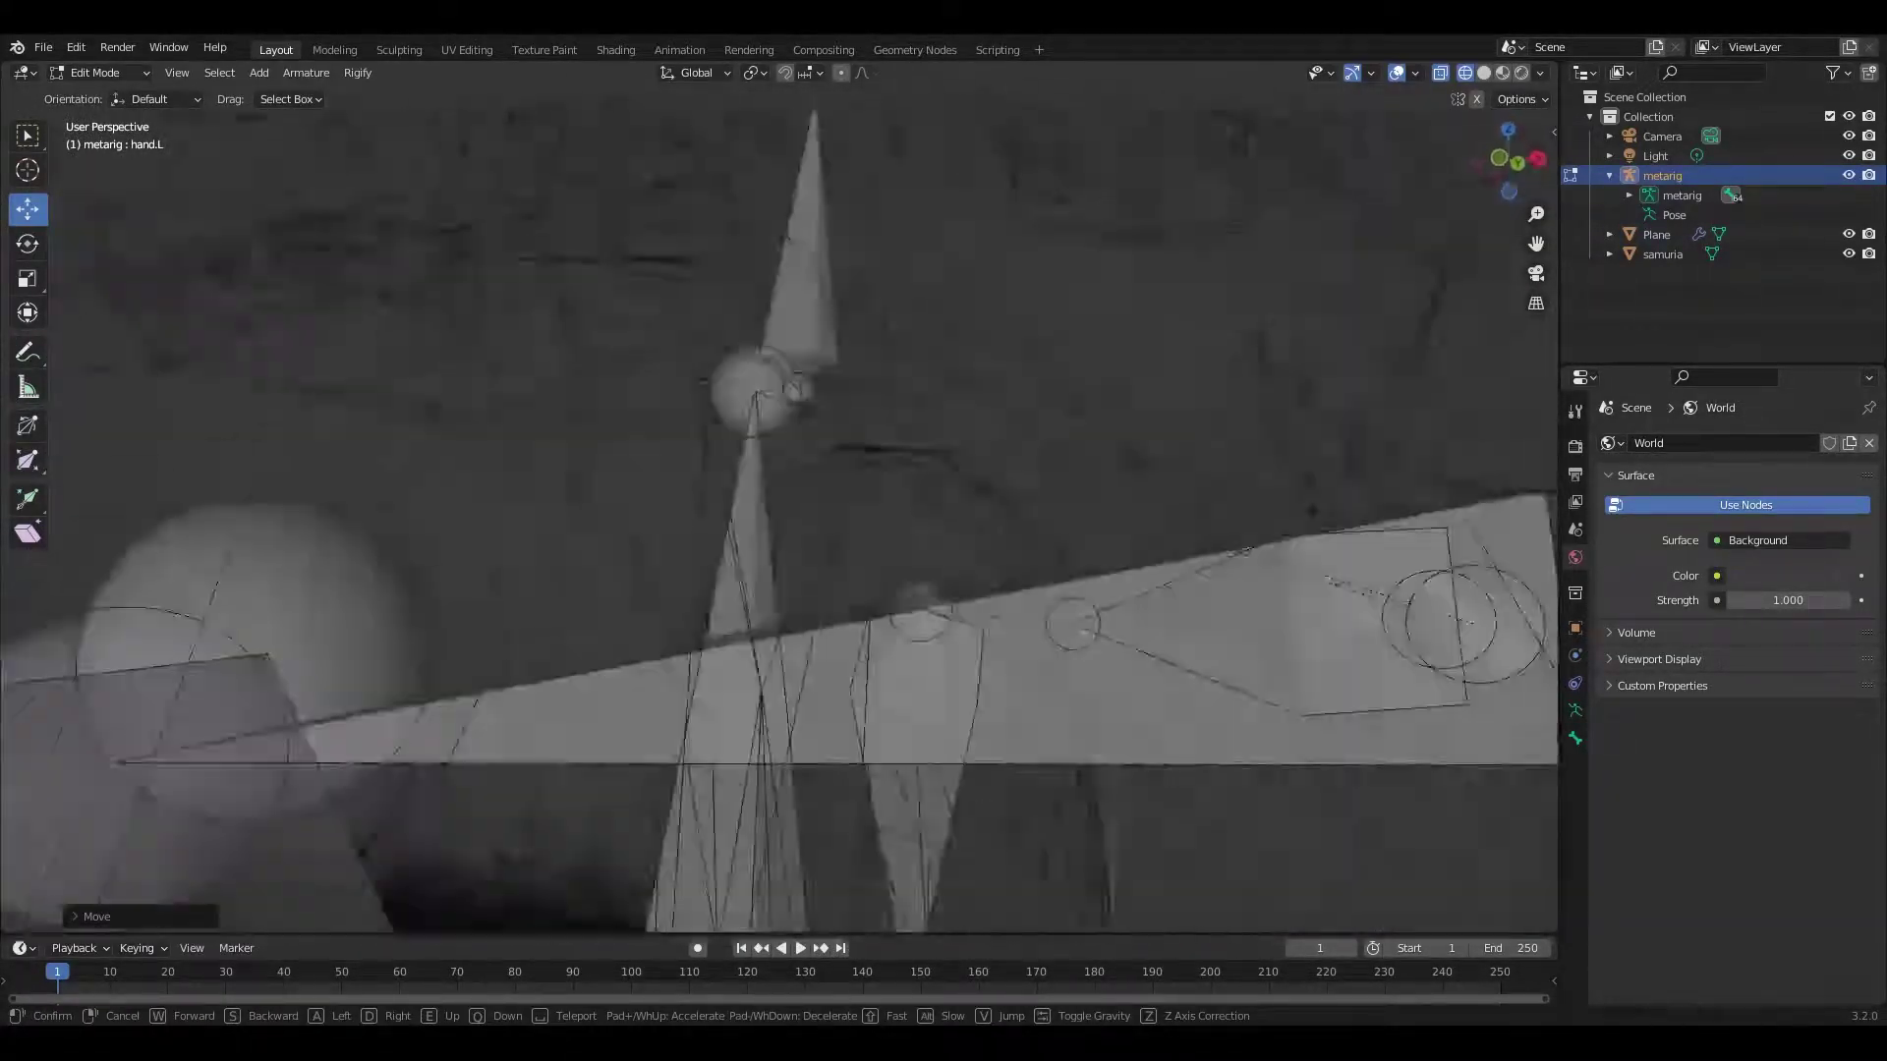
# Step: Rotate and move the hand.R bone so it follows the right arm toward the katana
pyautogui.click(780, 509)
pyautogui.click(724, 353)
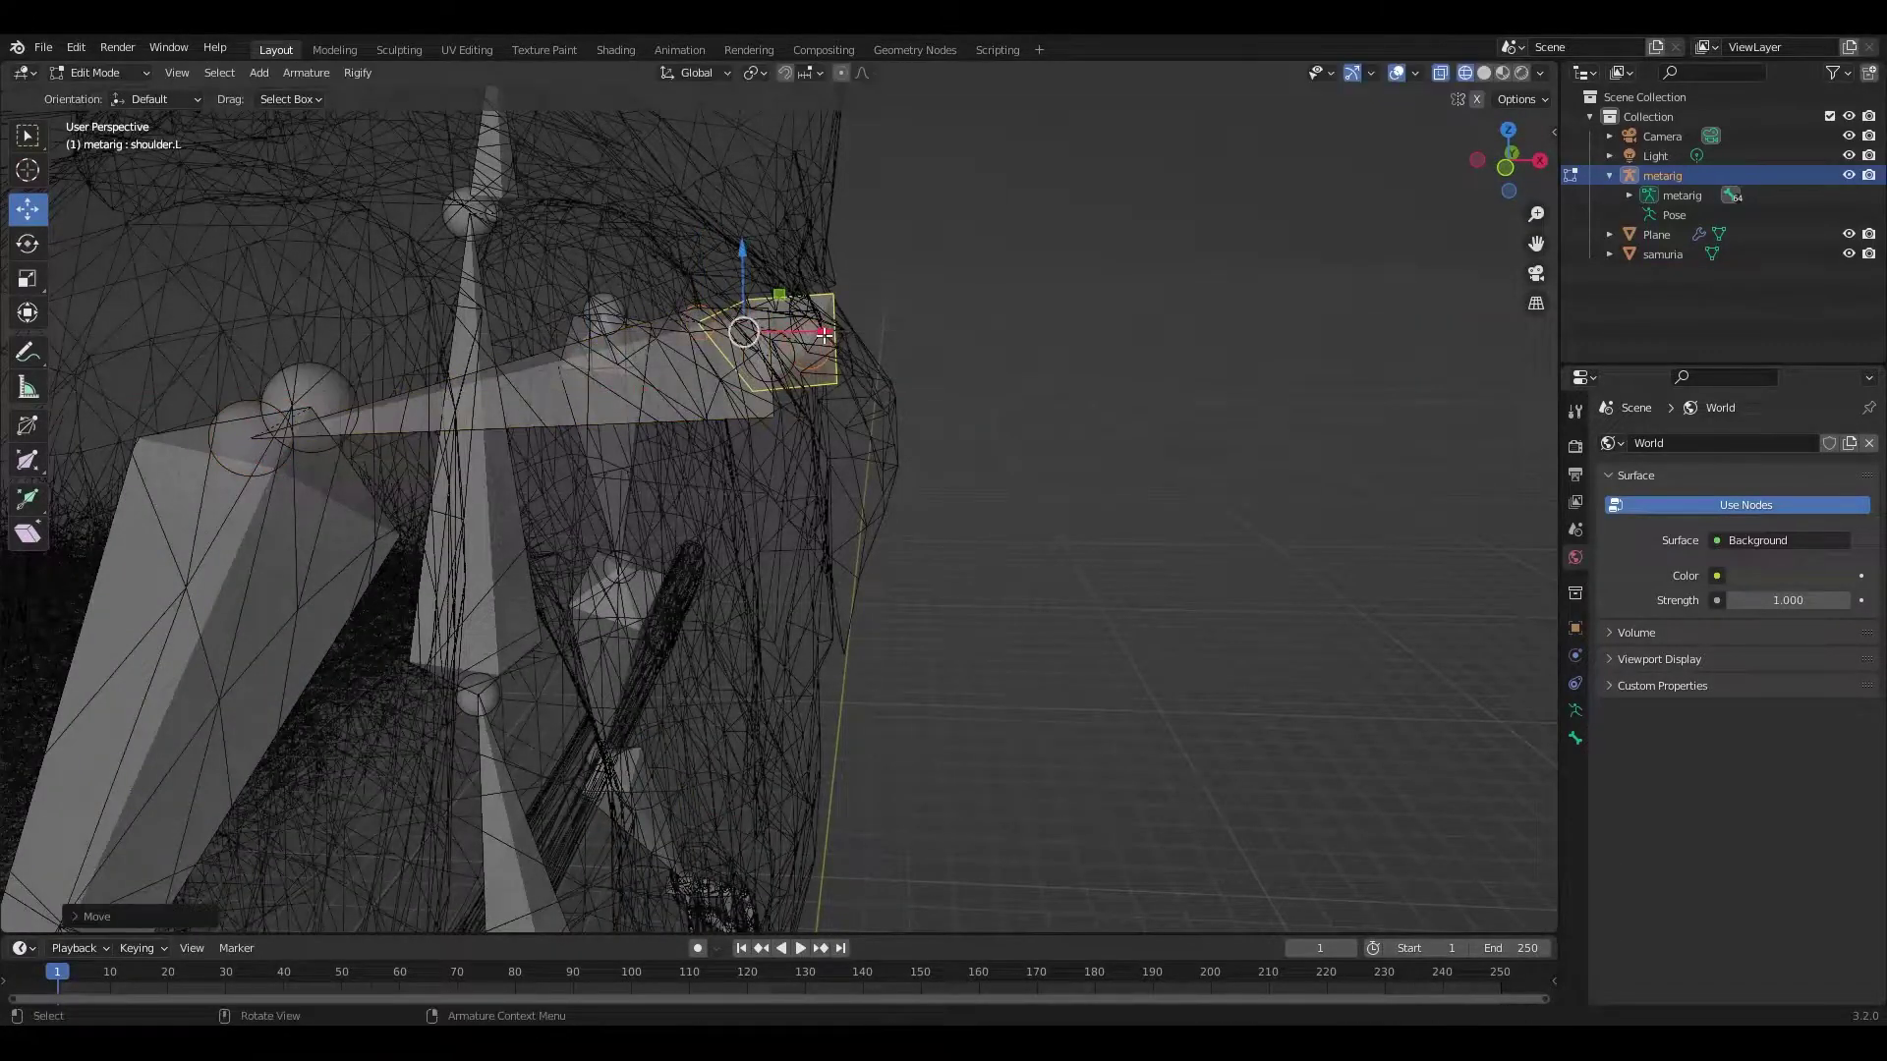
pyautogui.moveTo(823, 334); pyautogui.dragTo(104, 441, button='middle')
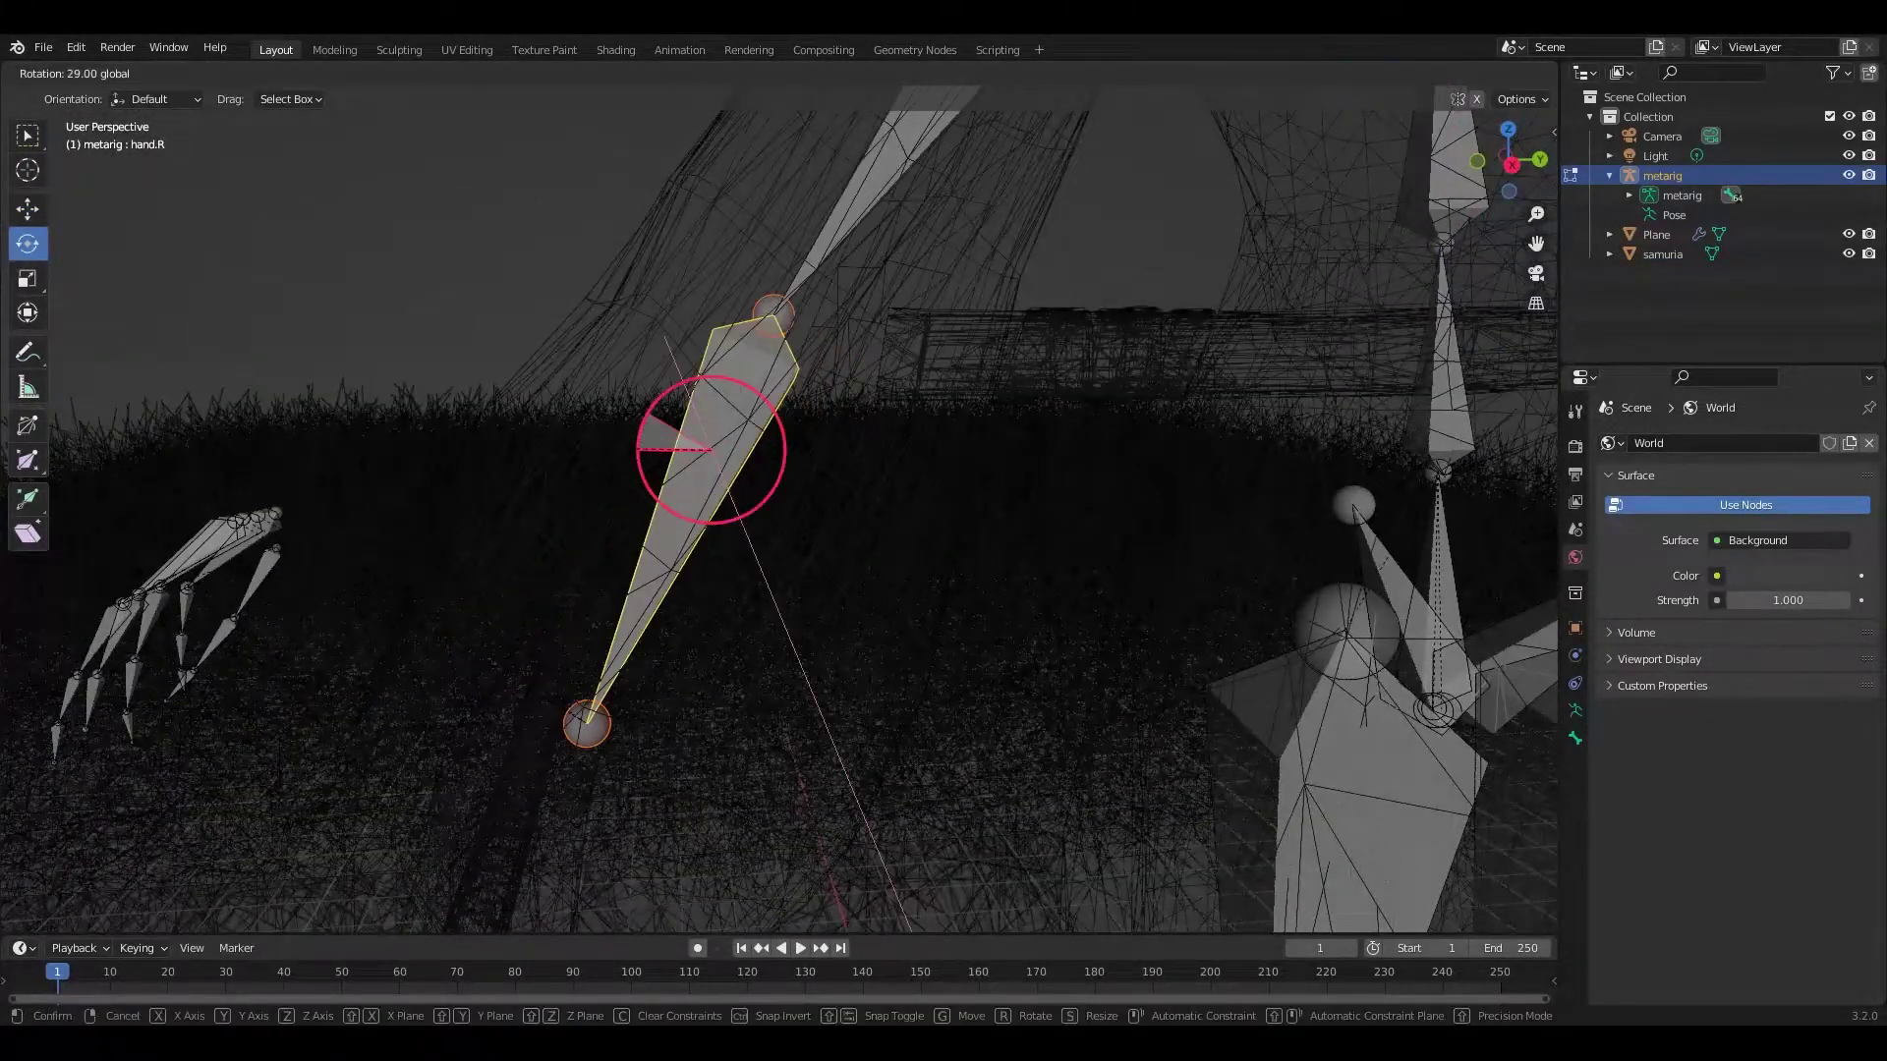
pyautogui.moveTo(639, 449); pyautogui.dragTo(639, 450)
pyautogui.moveTo(639, 449); pyautogui.dragTo(779, 509, button='middle')
pyautogui.click(721, 805)
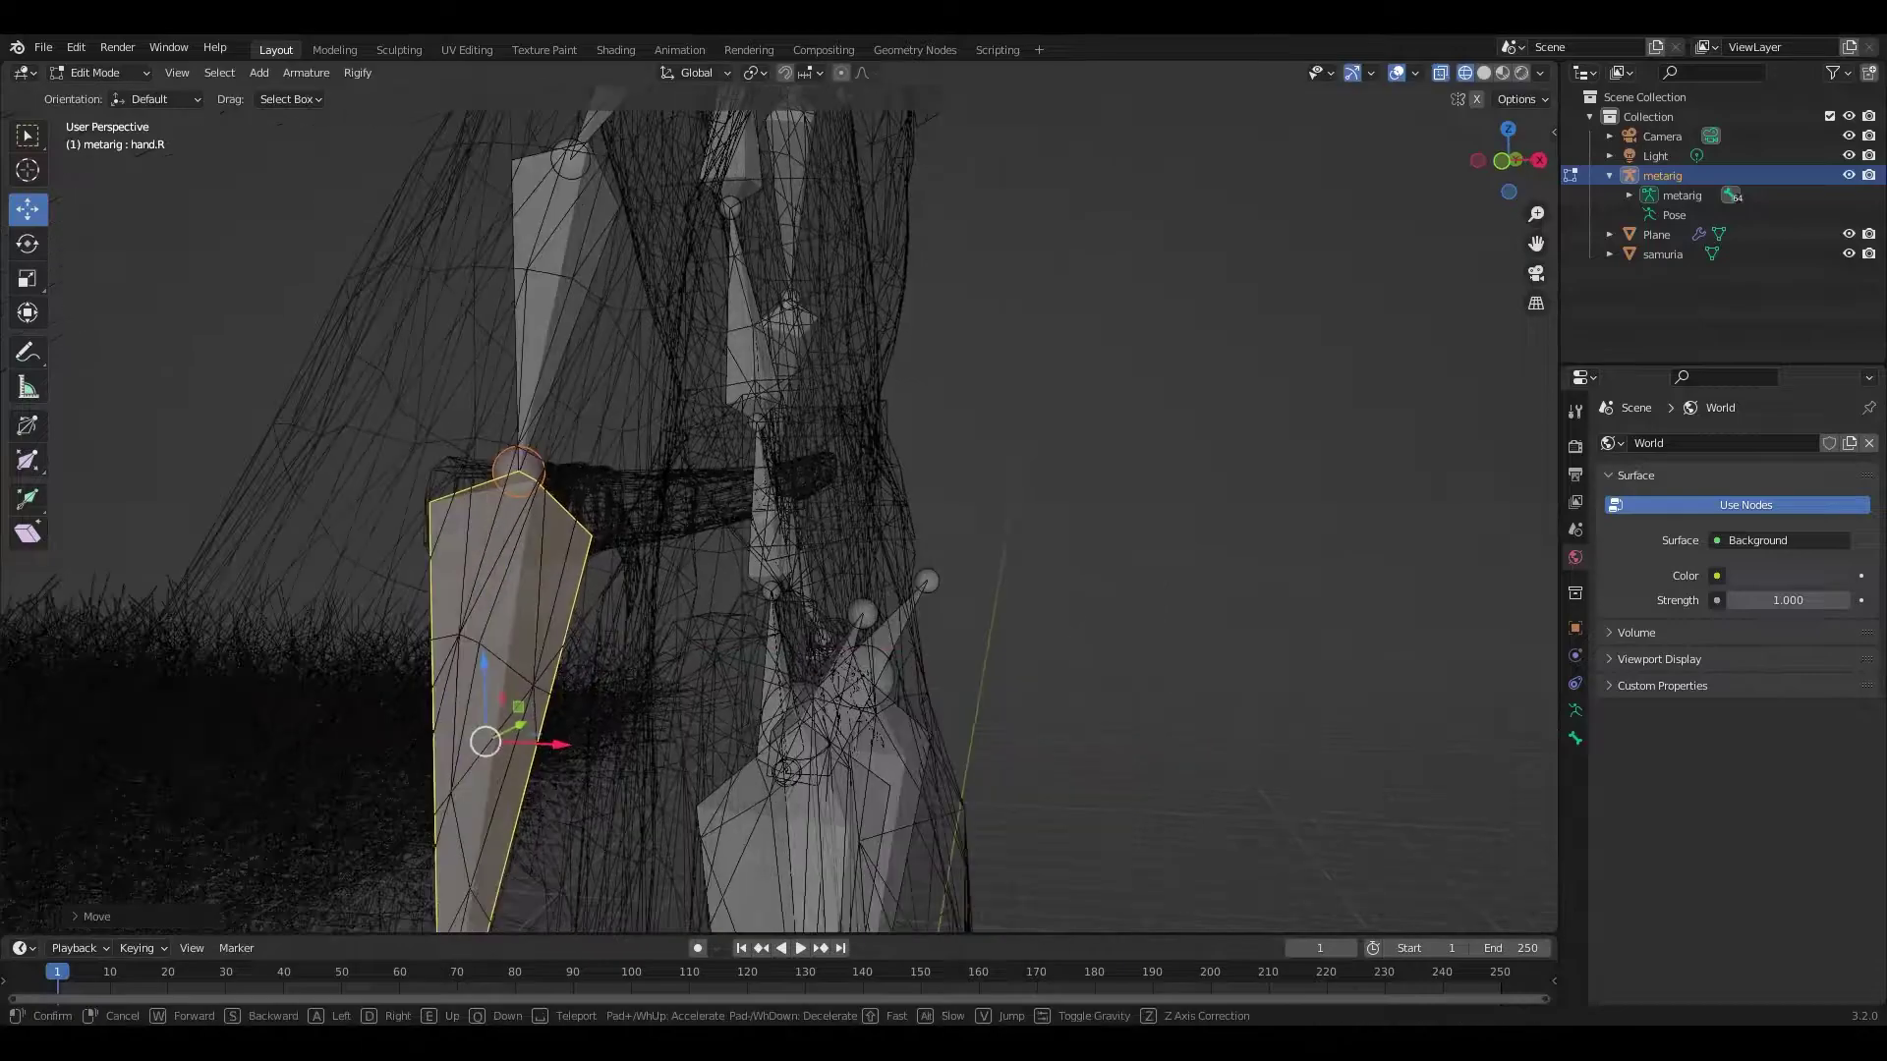
pyautogui.moveTo(721, 804); pyautogui.dragTo(836, 324, button='middle')
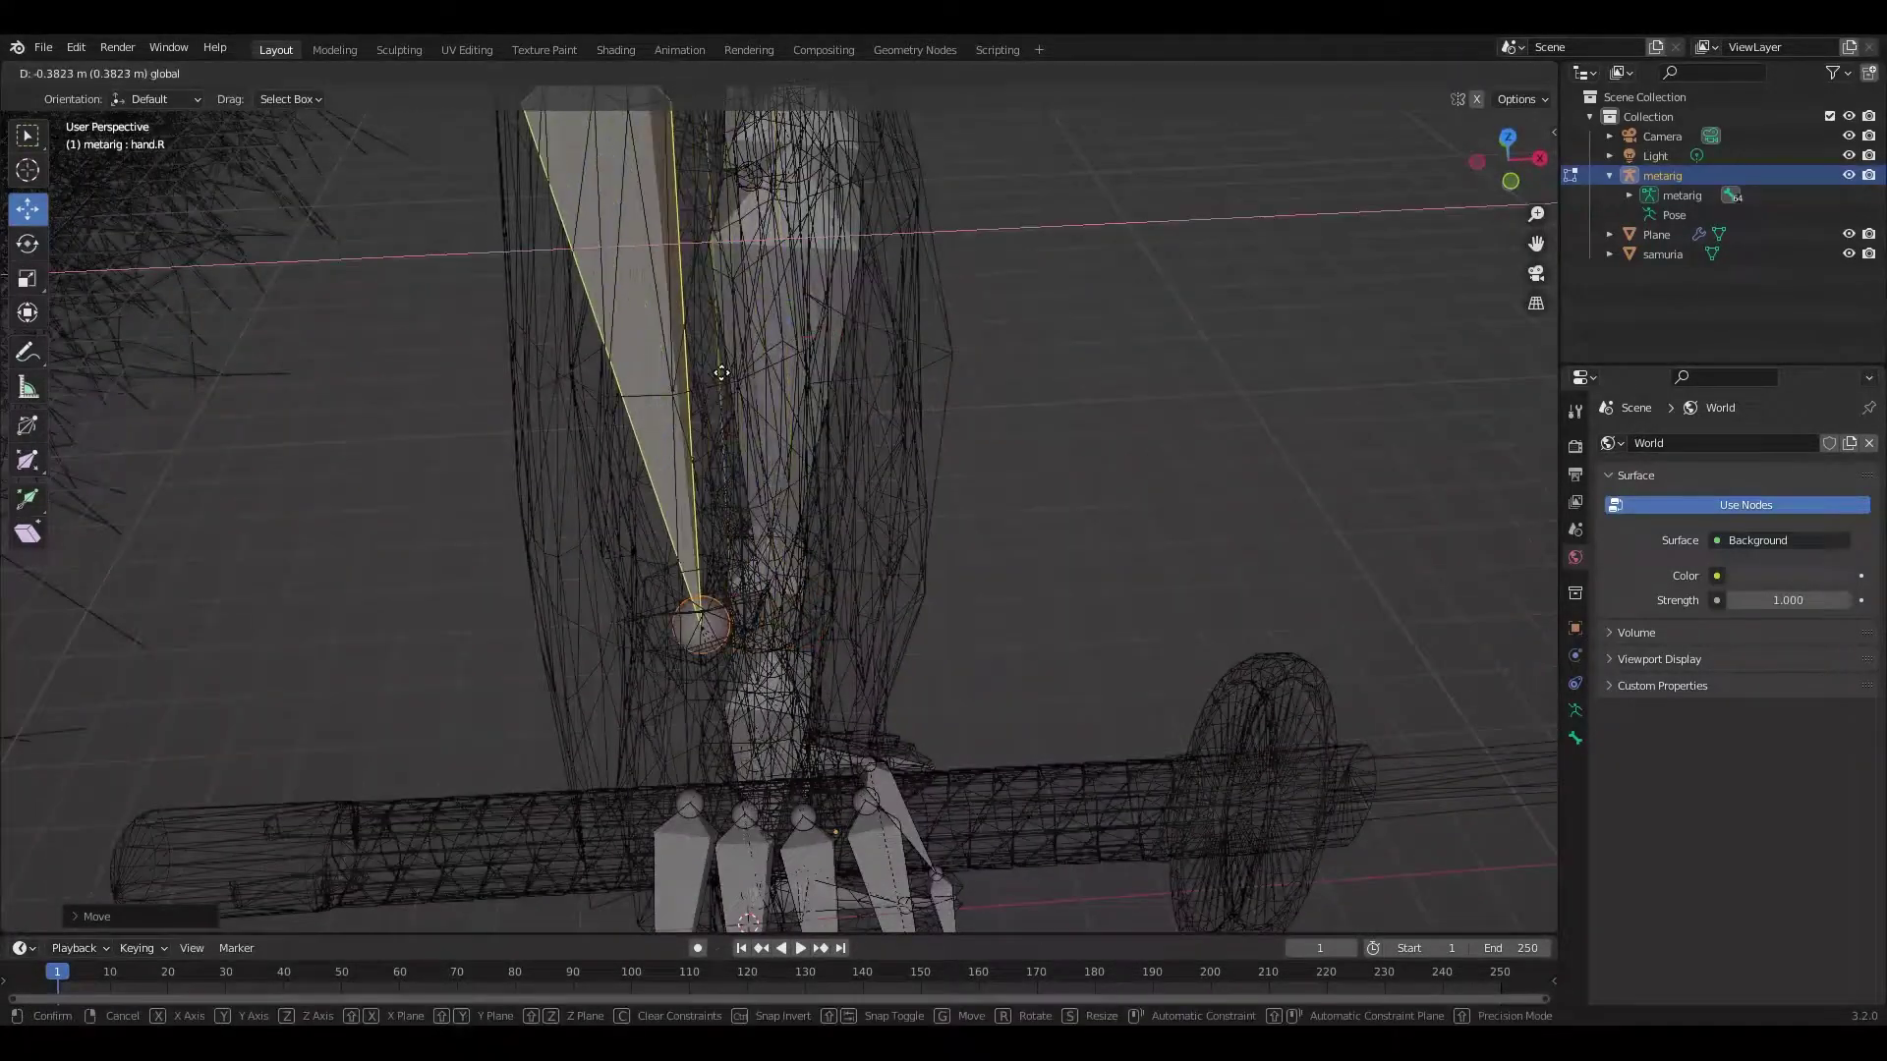
pyautogui.click(721, 373)
# Step: Box-select all right finger bones and move them around the katana handle
pyautogui.moveTo(721, 372); pyautogui.dragTo(609, 306, button='middle')
pyautogui.moveTo(920, 447); pyautogui.dragTo(966, 355, button='middle')
pyautogui.scroll(3, 966, 355)
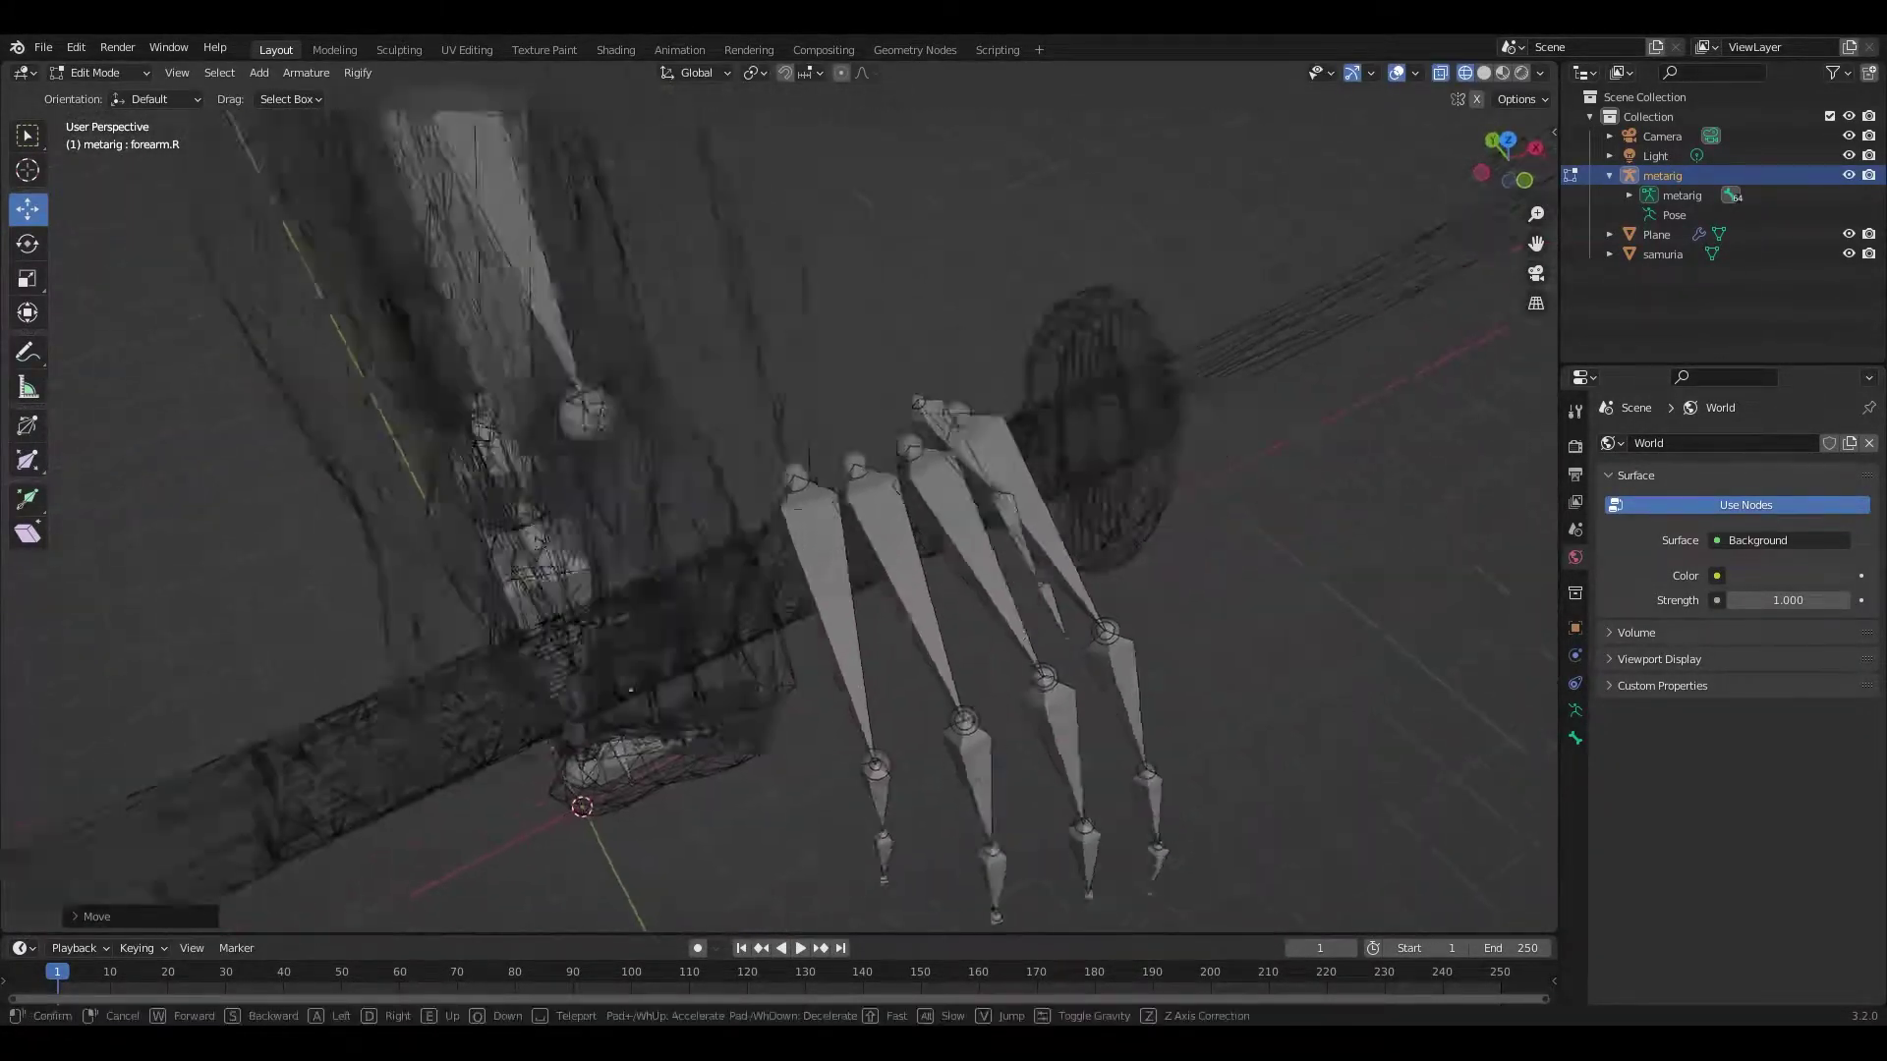
pyautogui.moveTo(966, 355); pyautogui.dragTo(847, 803)
pyautogui.moveTo(701, 502); pyautogui.dragTo(821, 385, button='middle')
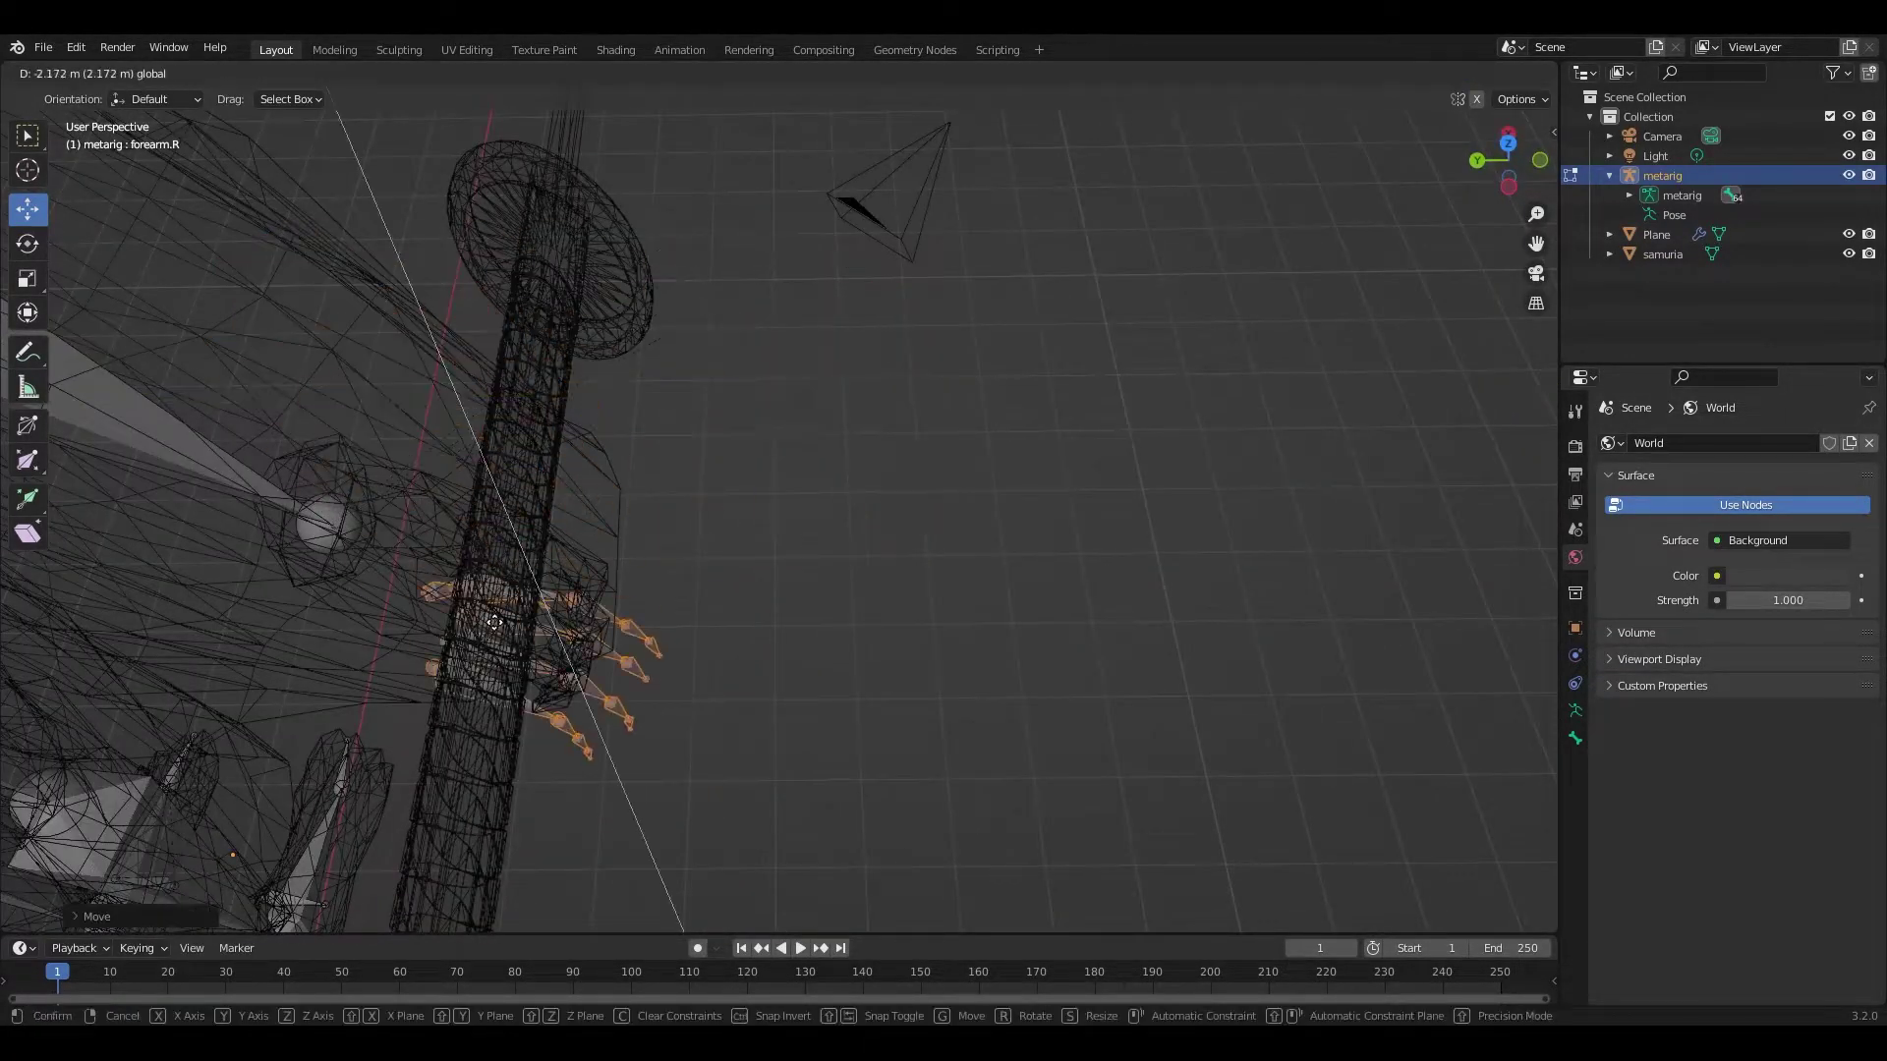
pyautogui.click(495, 621)
pyautogui.moveTo(494, 621)
pyautogui.mouseDown(button='middle')
pyautogui.moveTo(918, 829)
pyautogui.moveTo(991, 426)
pyautogui.mouseUp(button='middle')
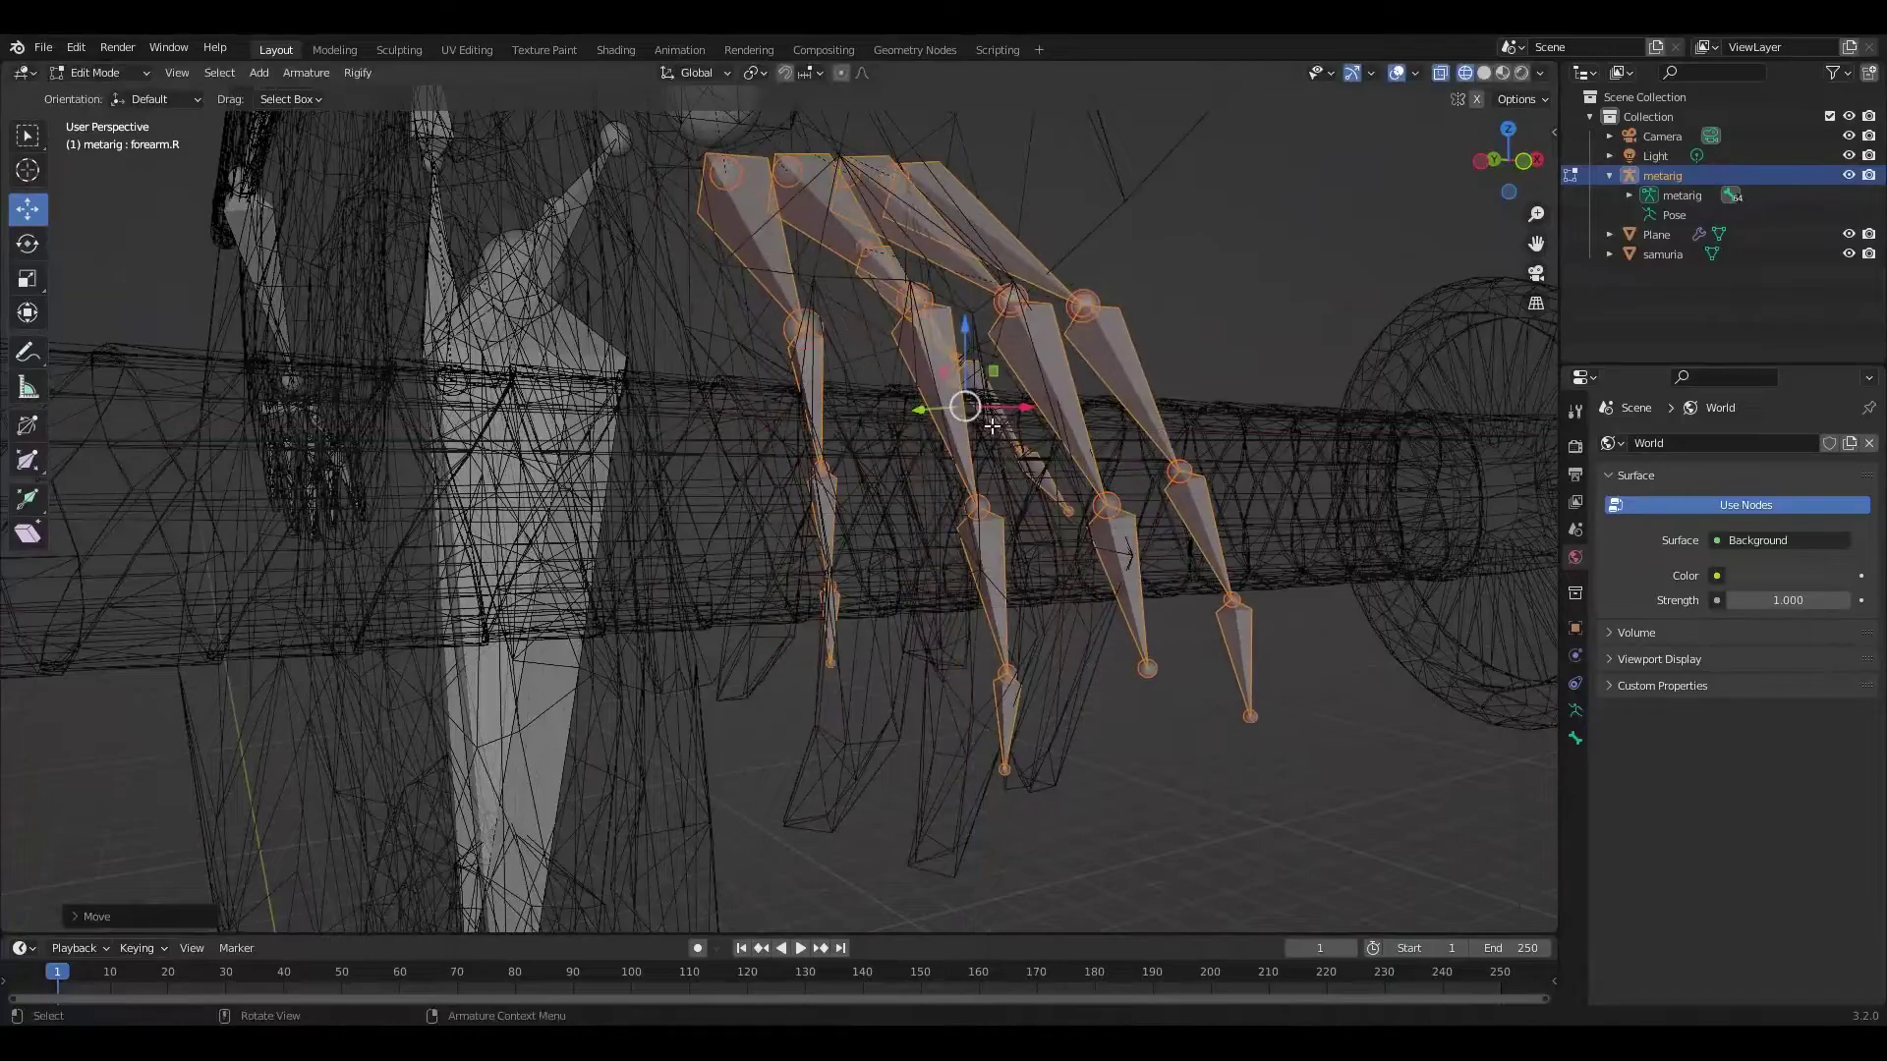
pyautogui.hotkey('shift', '`')
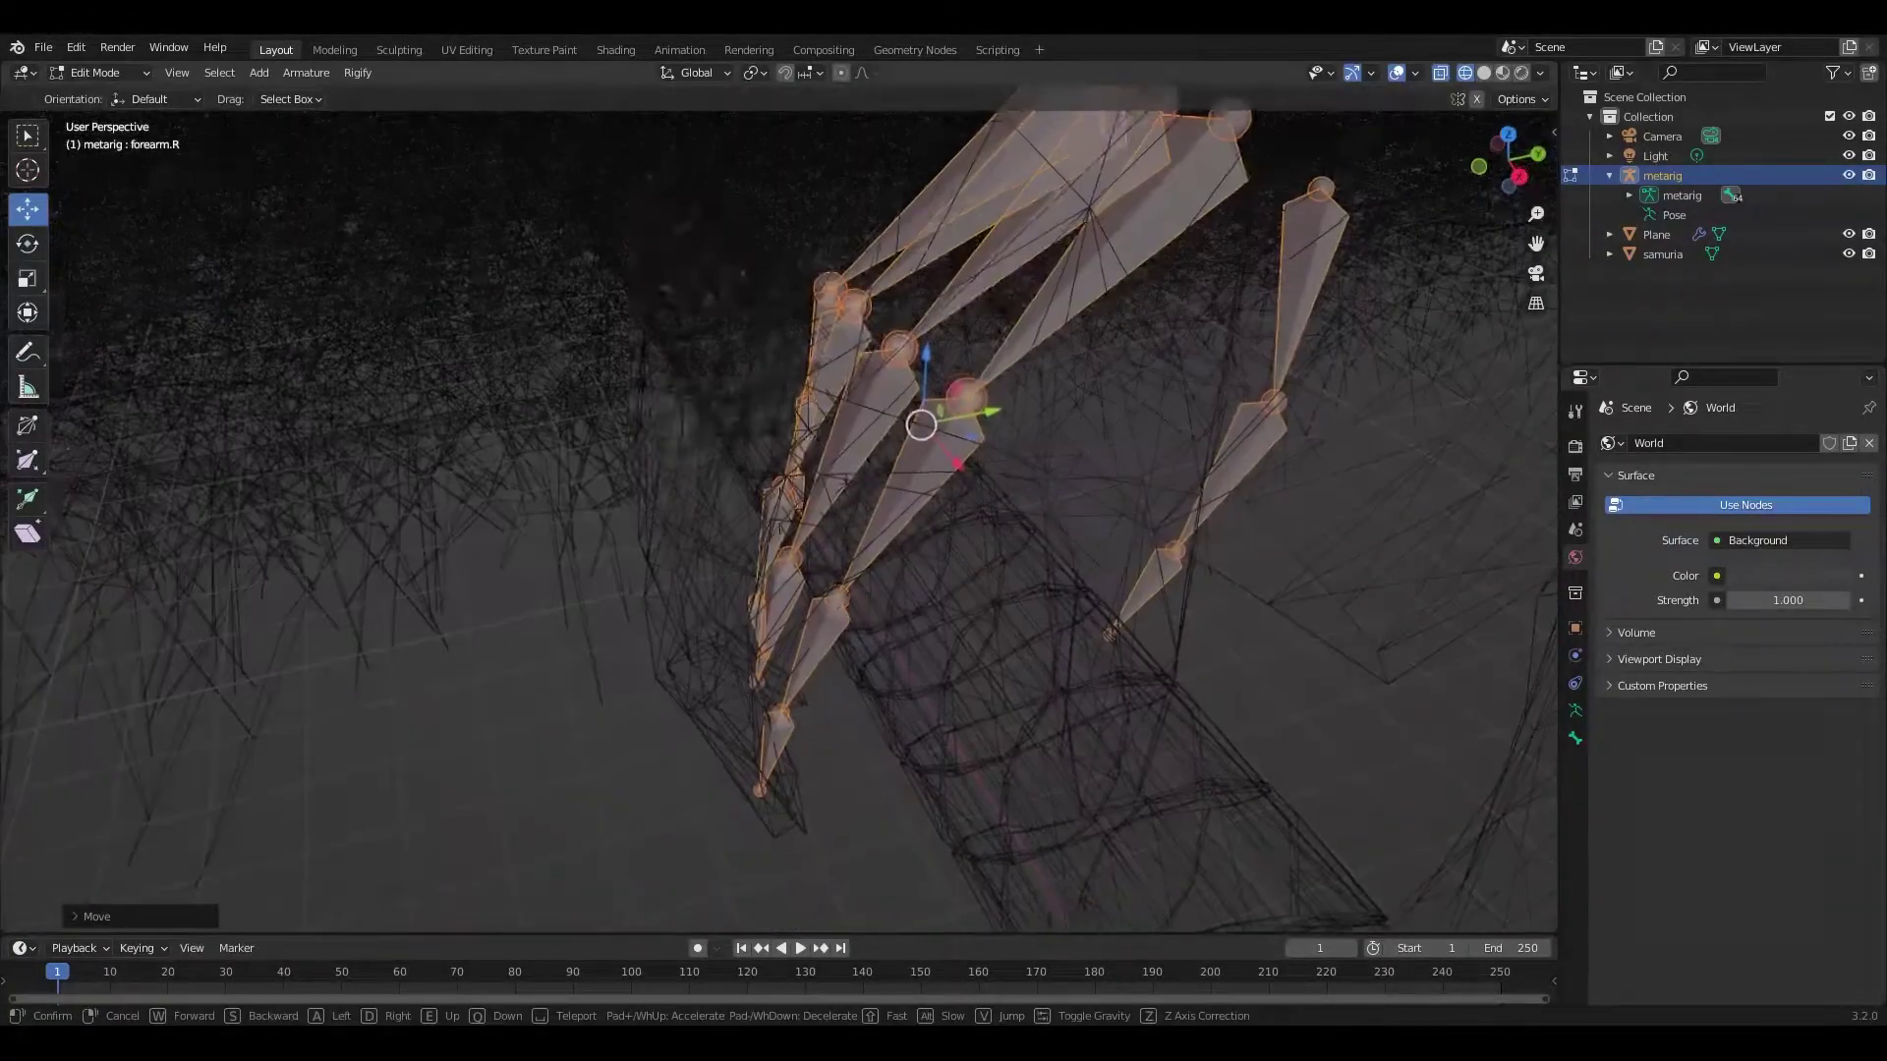
pyautogui.click(1520, 74)
pyautogui.click(907, 421)
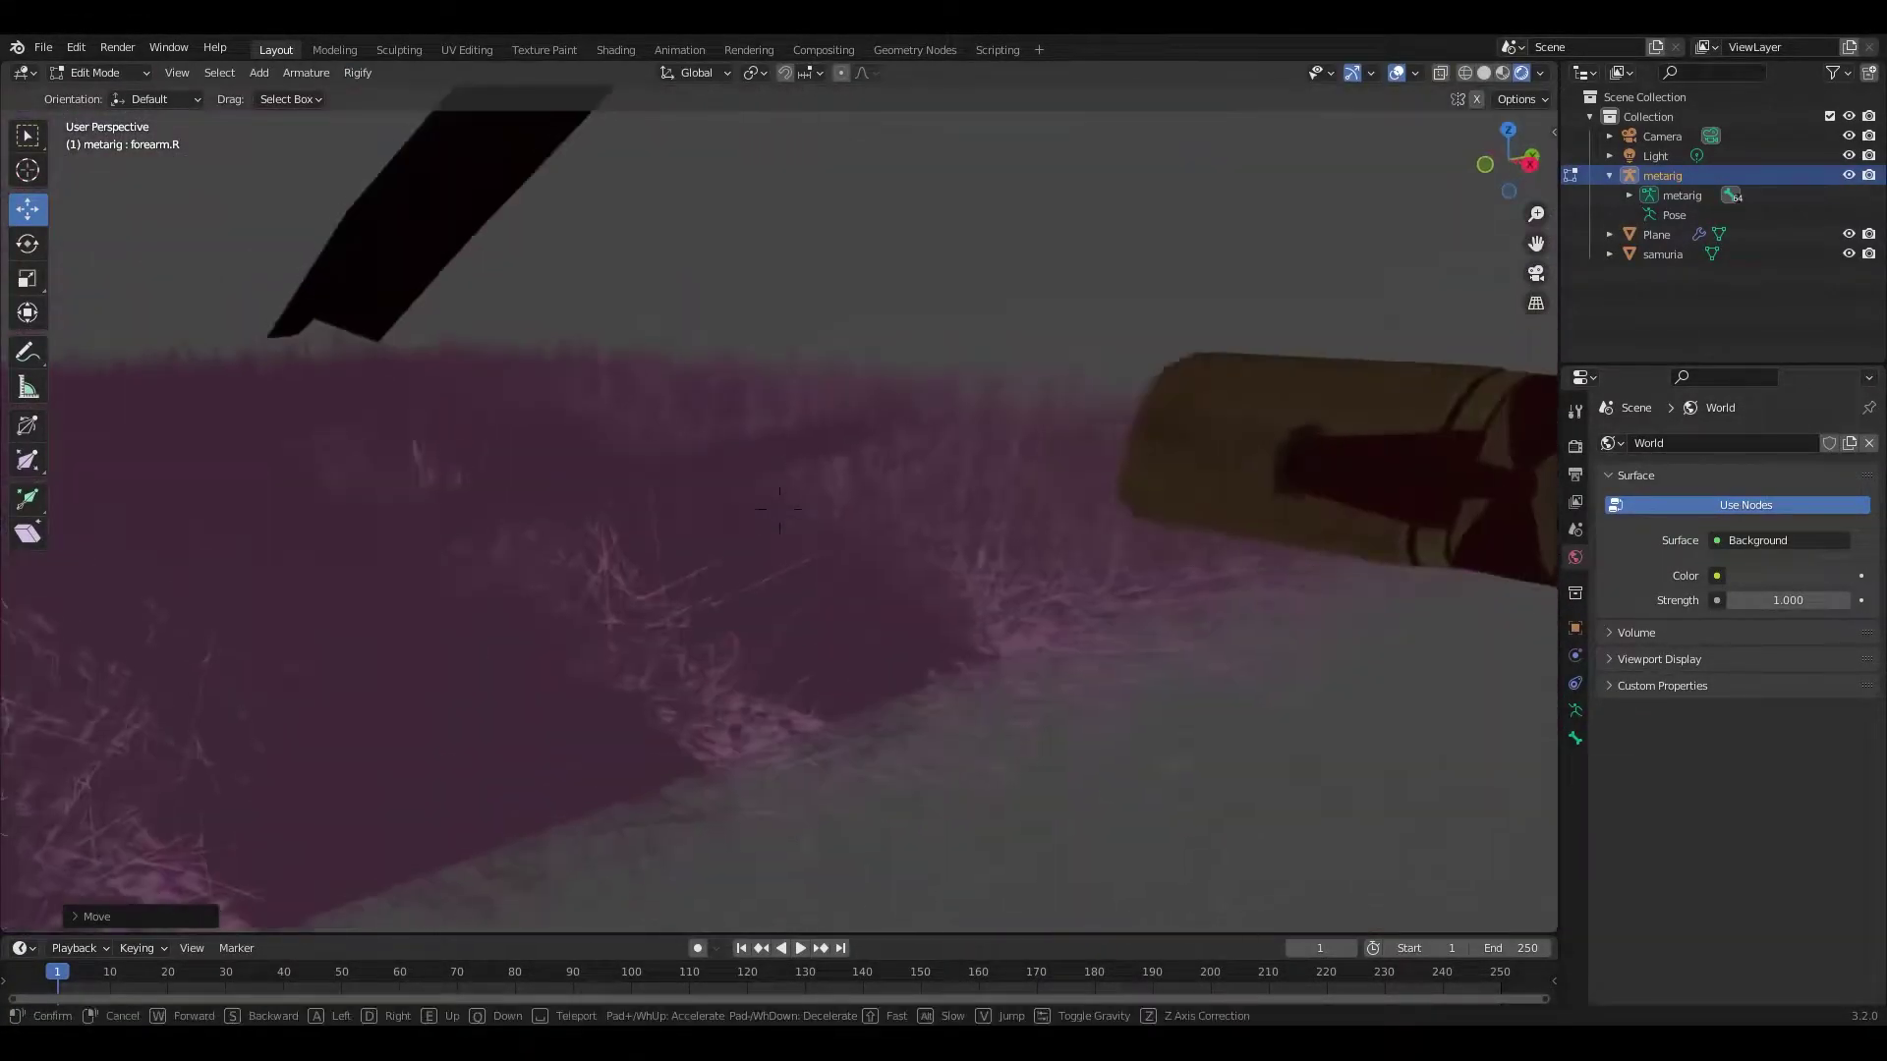
pyautogui.moveTo(907, 421)
pyautogui.mouseDown(button='middle')
pyautogui.moveTo(735, 555)
pyautogui.moveTo(732, 521)
pyautogui.mouseUp(button='middle')
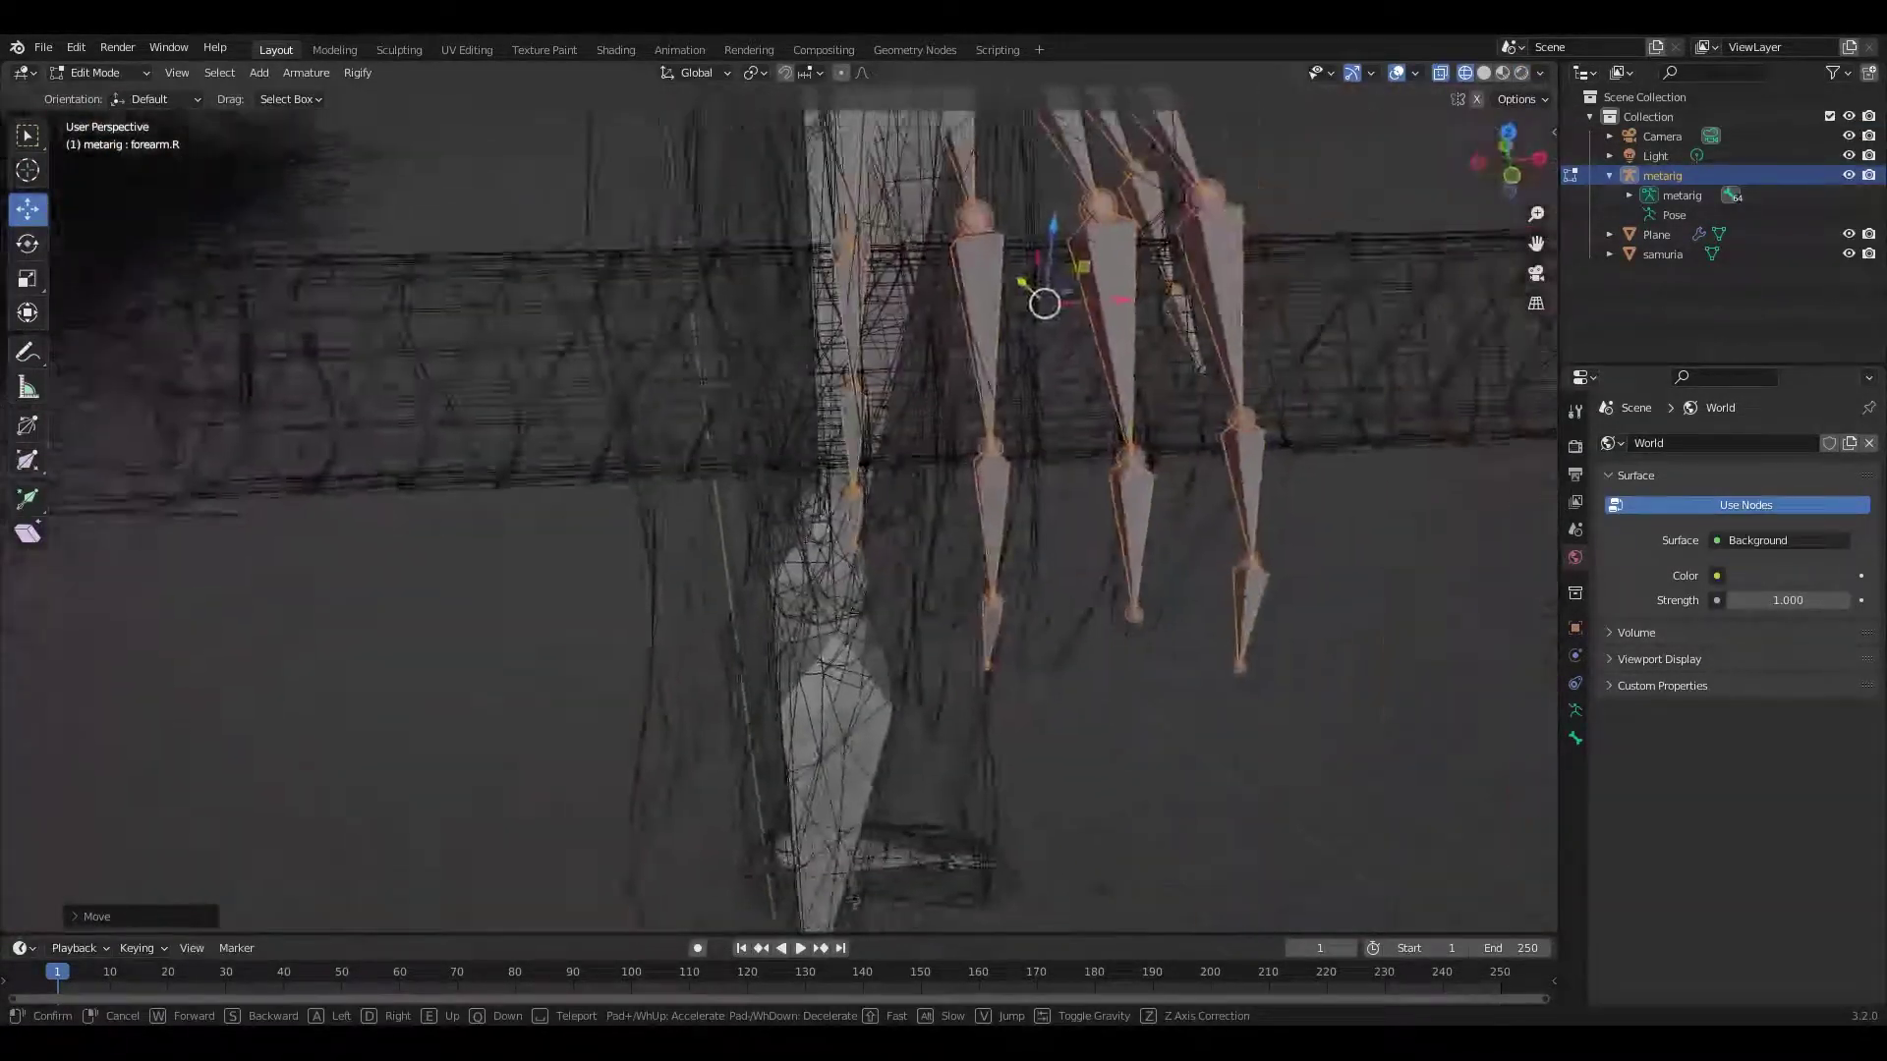
pyautogui.click(732, 521)
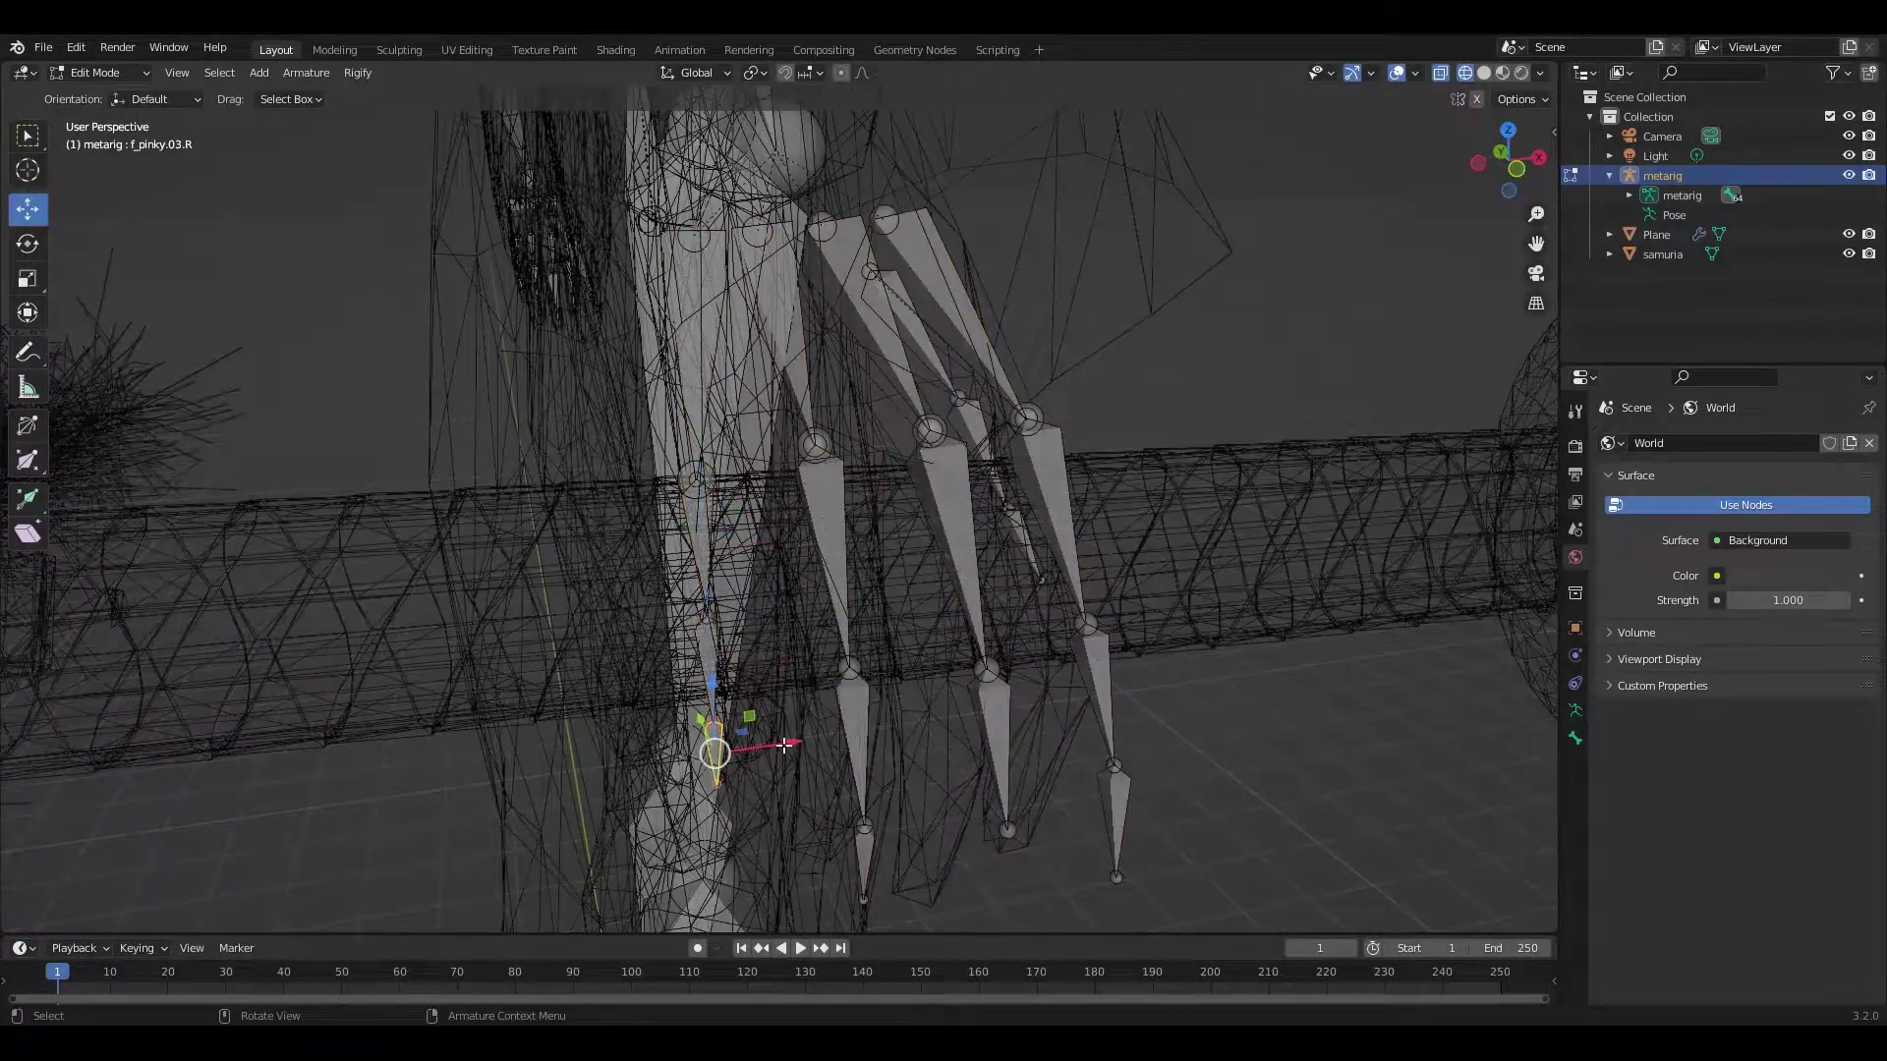
# Step: Move the f_pinky.03.R and f_pinky.02.R bones onto the katana handle
pyautogui.click(783, 745)
pyautogui.press('KP_Decimal')
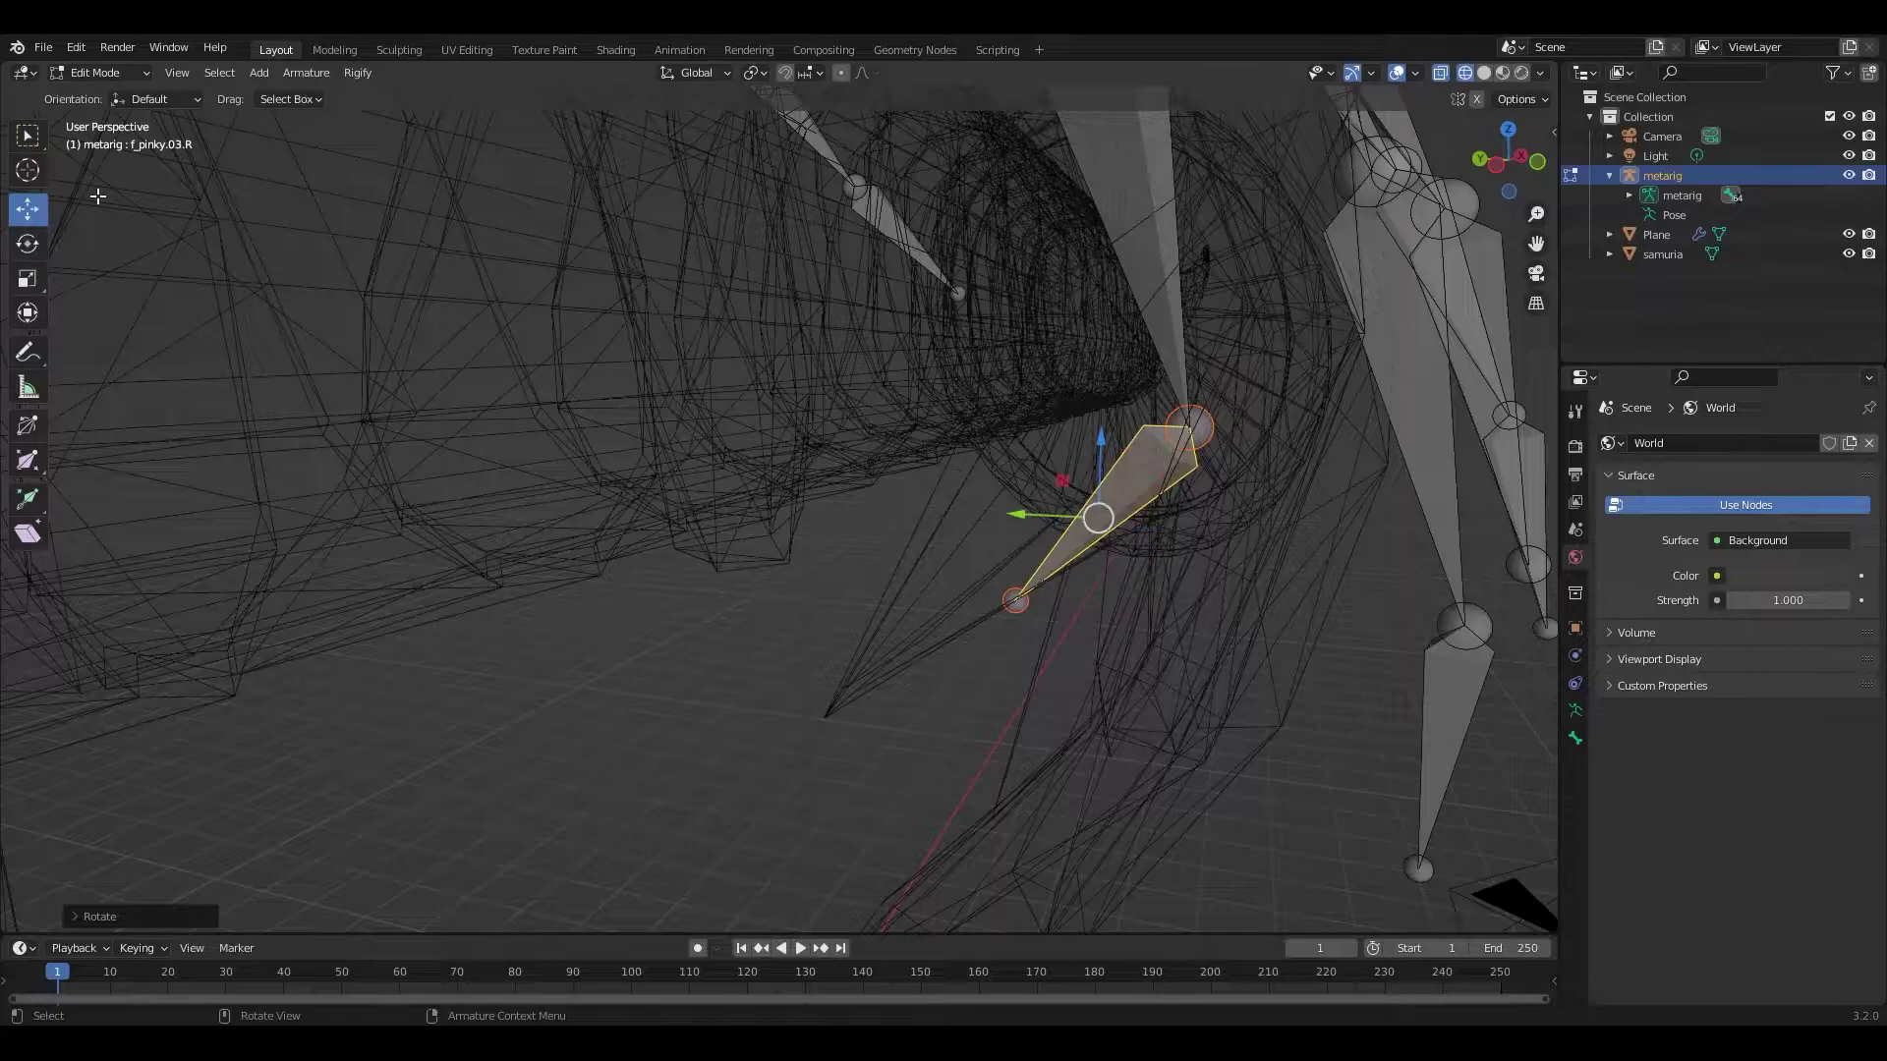
pyautogui.moveTo(958, 542); pyautogui.dragTo(576, 425, button='middle')
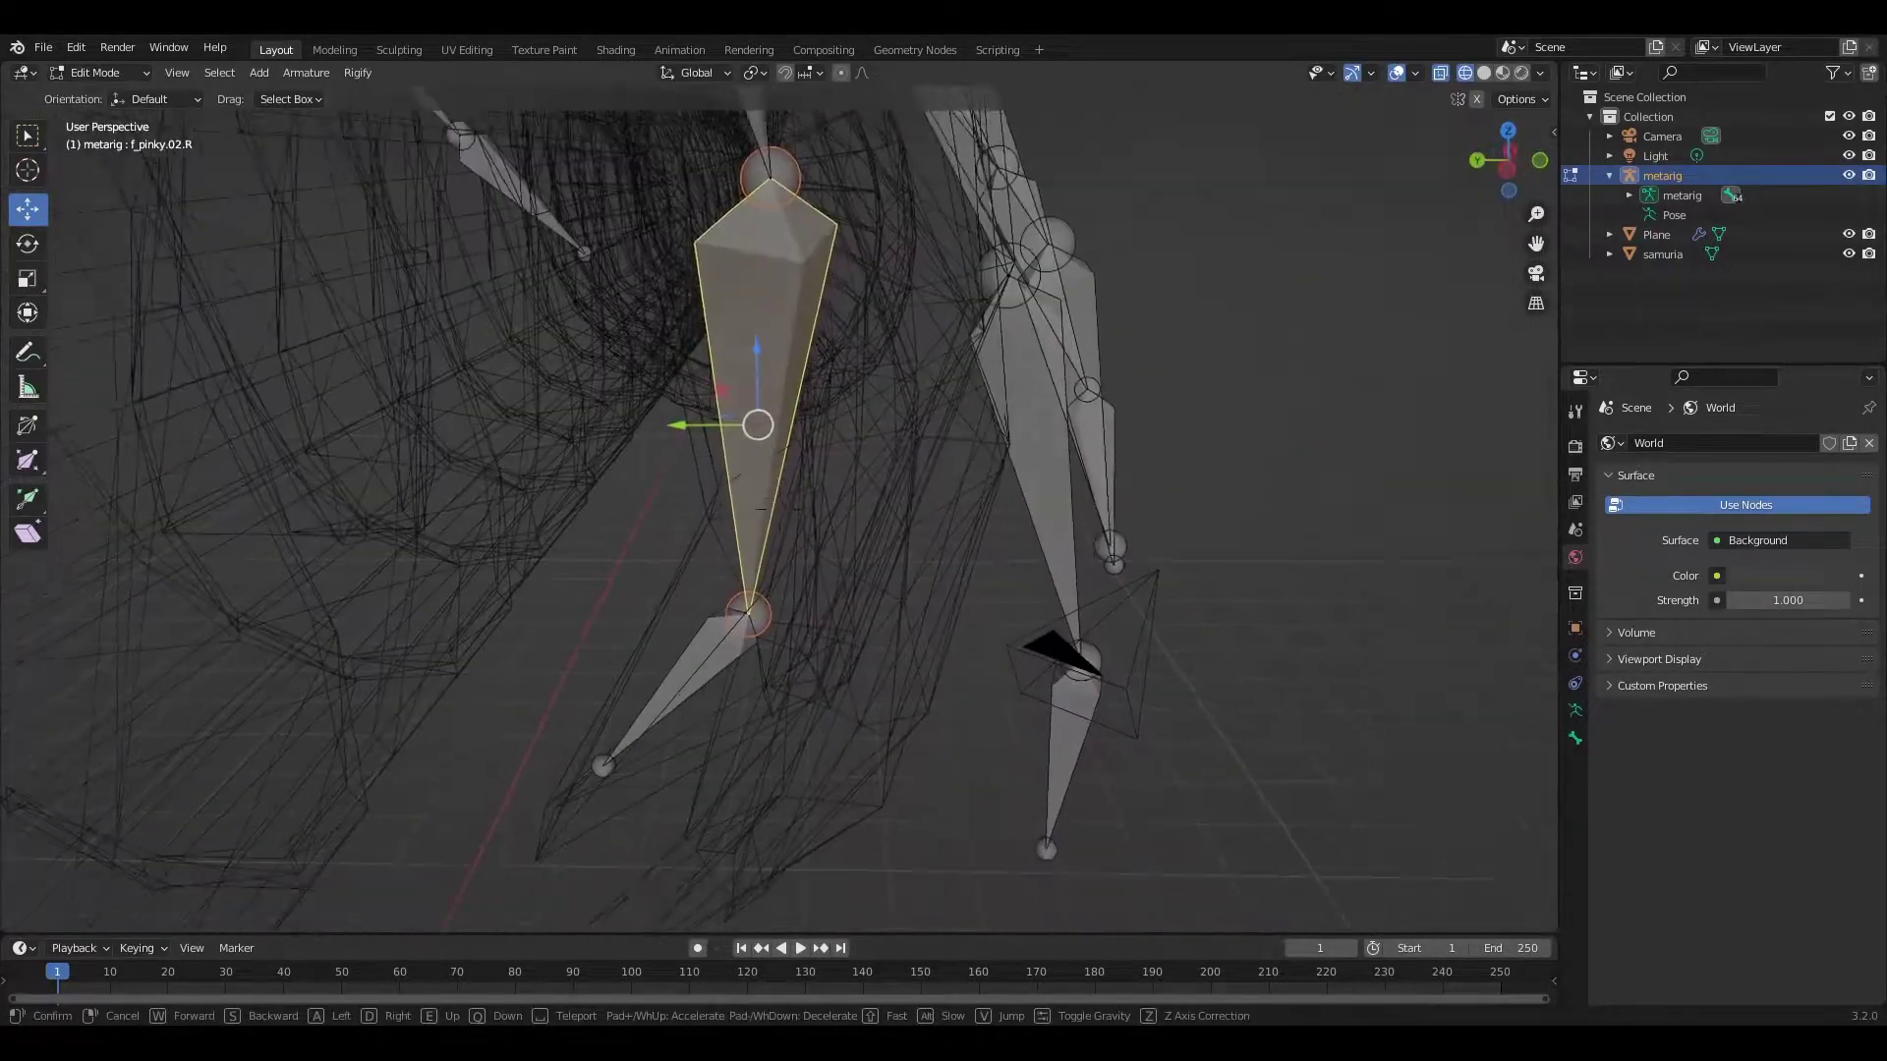
pyautogui.click(576, 425)
pyautogui.press('g')
pyautogui.click(421, 409)
pyautogui.moveTo(421, 408); pyautogui.dragTo(779, 509, button='middle')
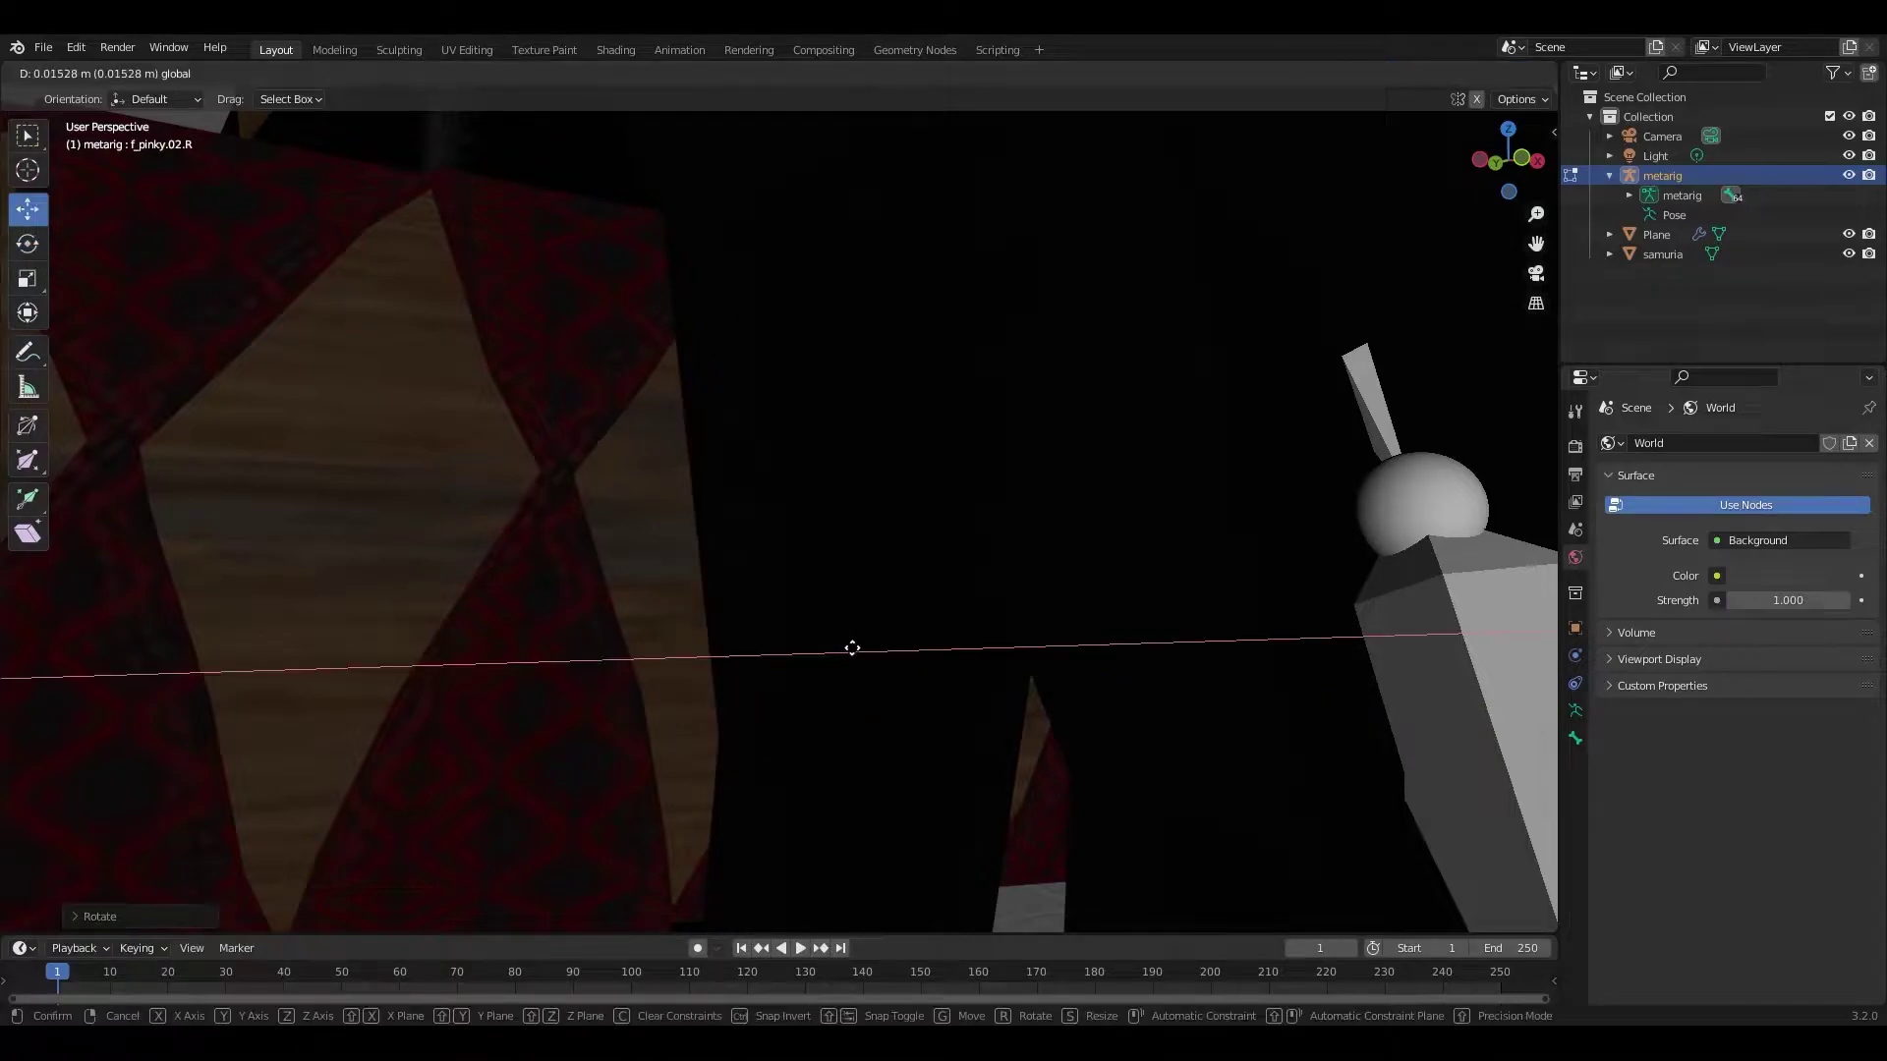
pyautogui.click(852, 647)
pyautogui.hotkey('shift', '`')
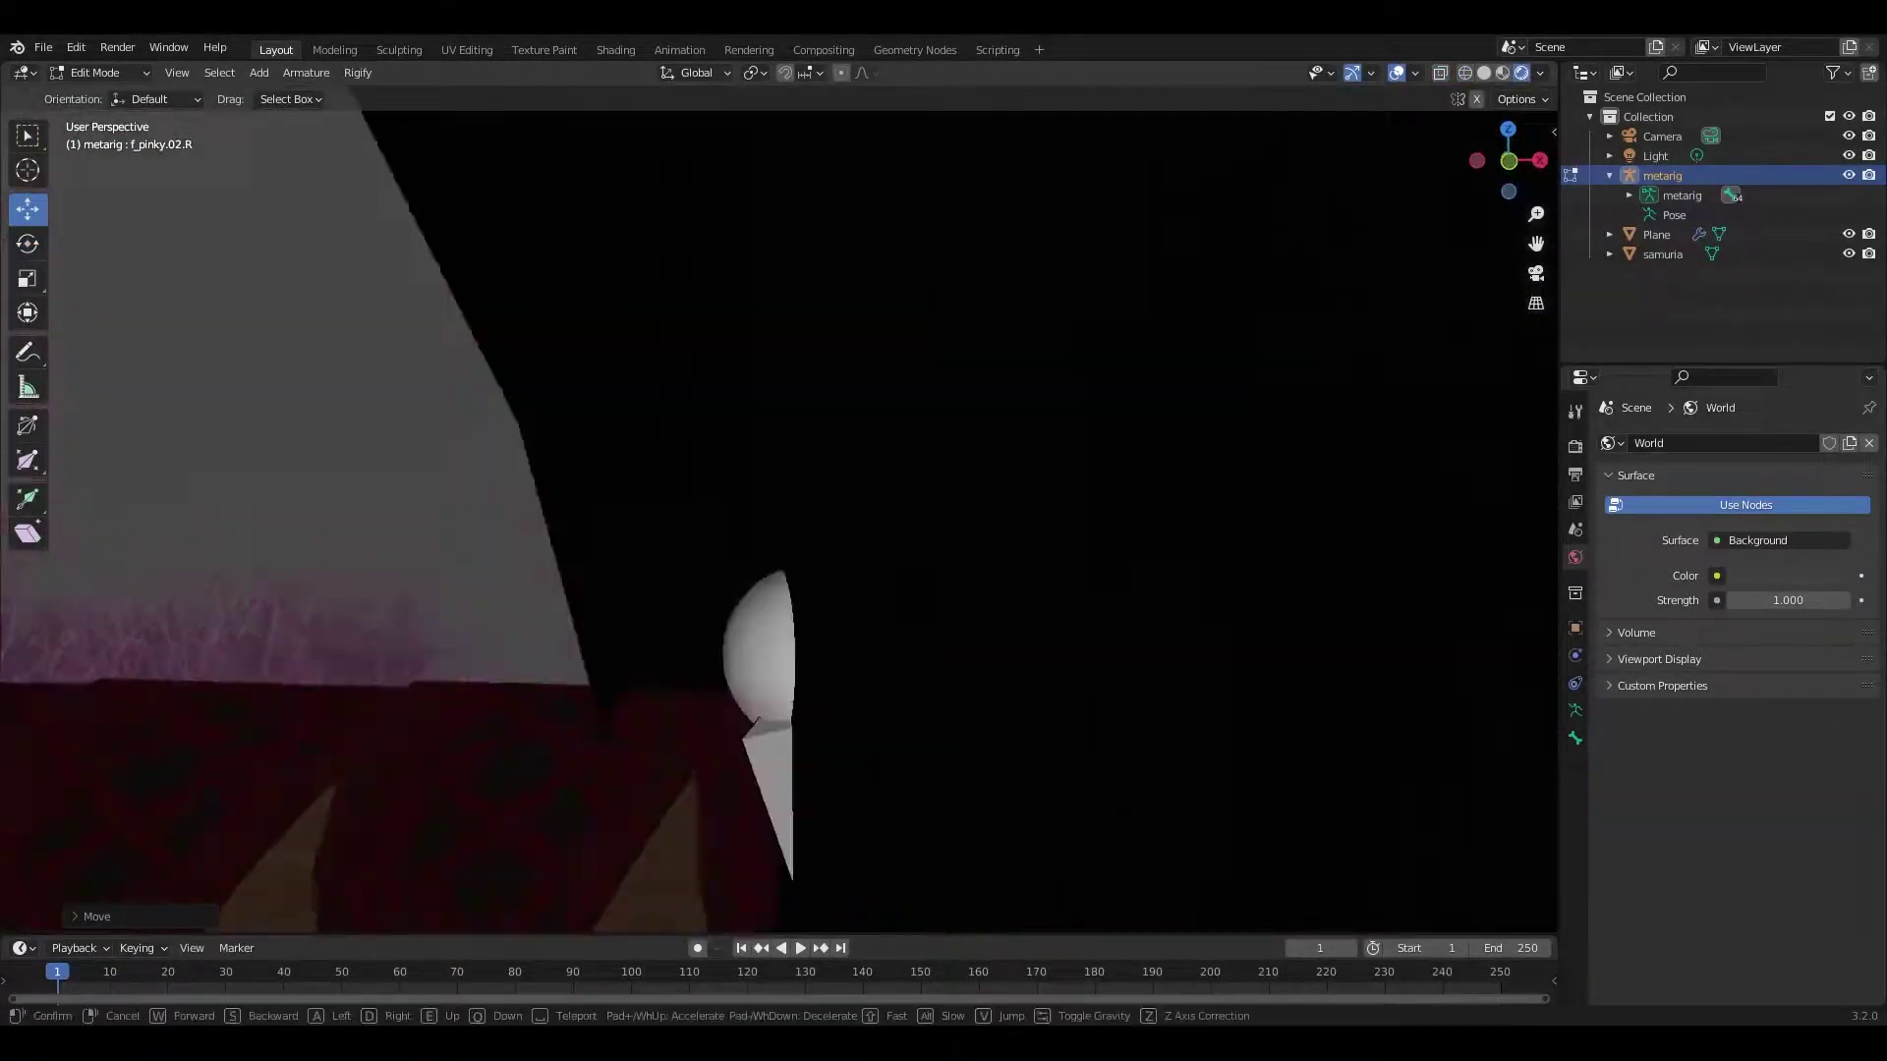
pyautogui.click(613, 431)
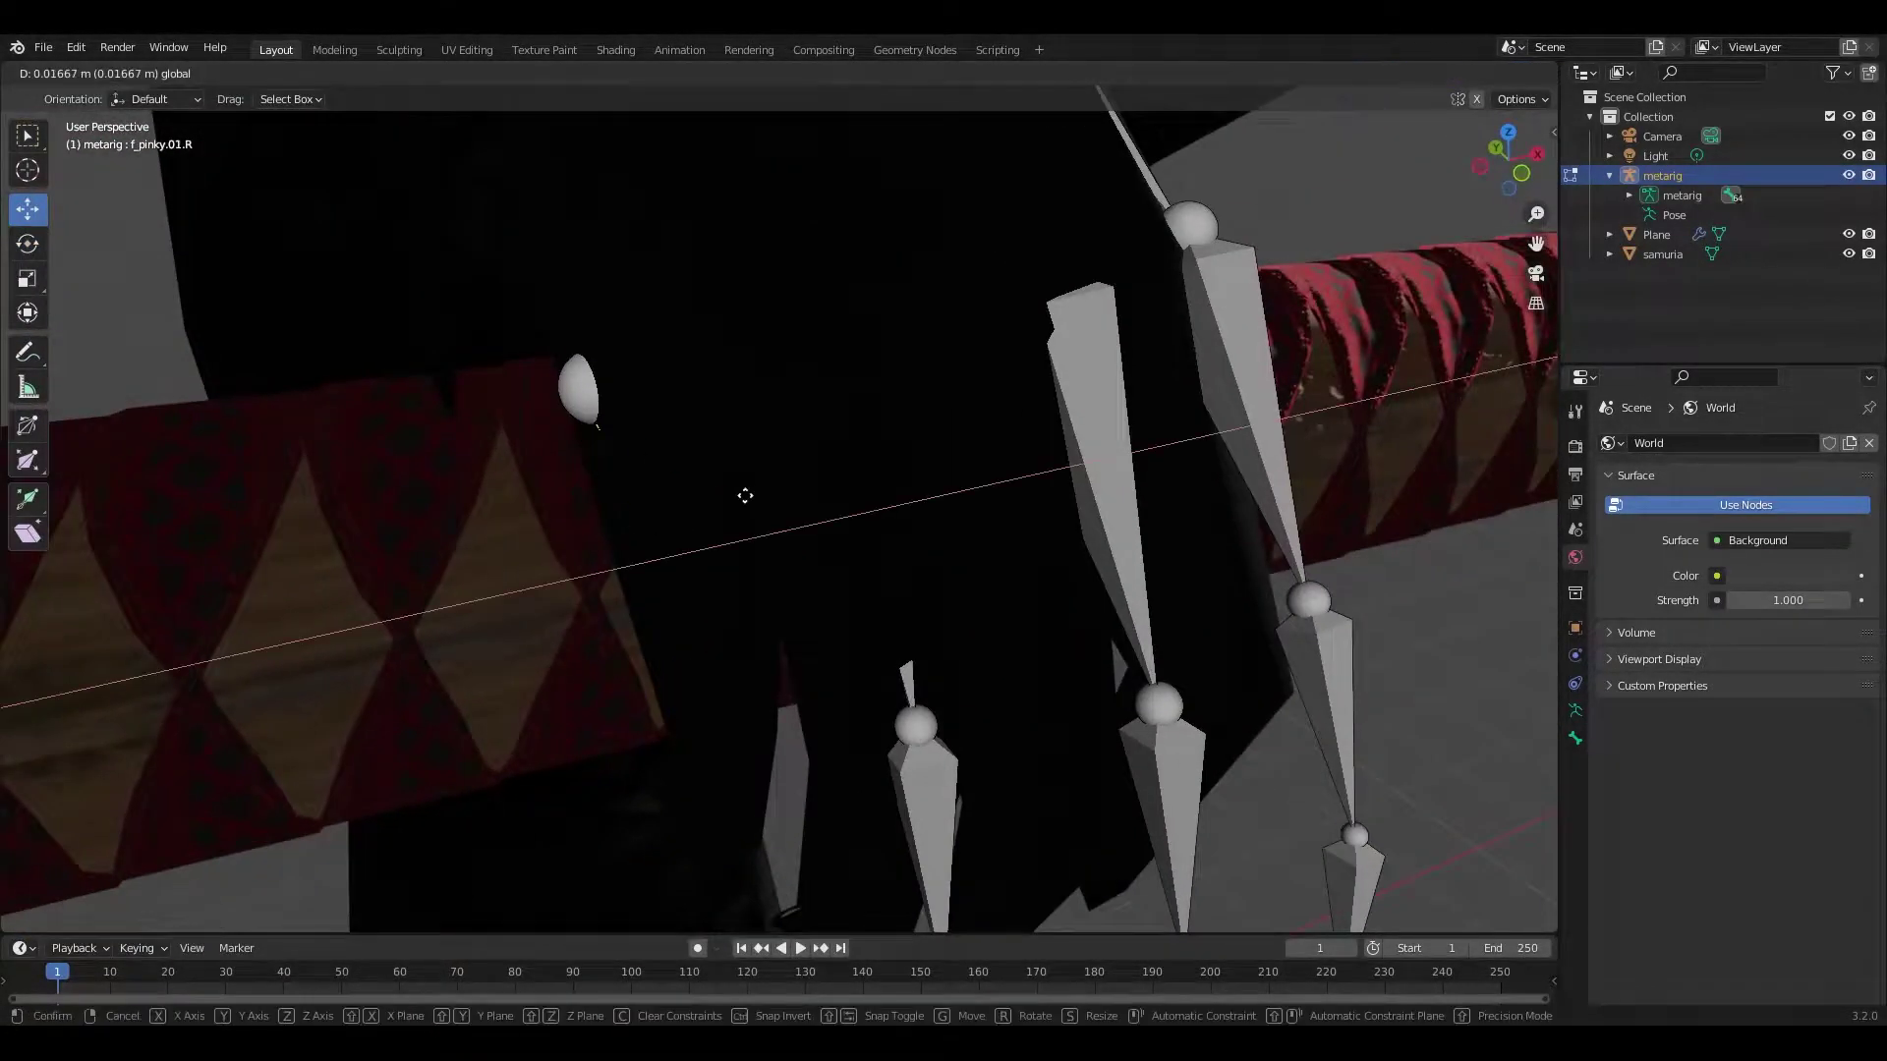
# Step: In wireframe, move the f_ring.03.R tip and scale f_ring.02.R to fit the grip
pyautogui.click(1466, 74)
pyautogui.click(596, 288)
pyautogui.hotkey('shift', '`')
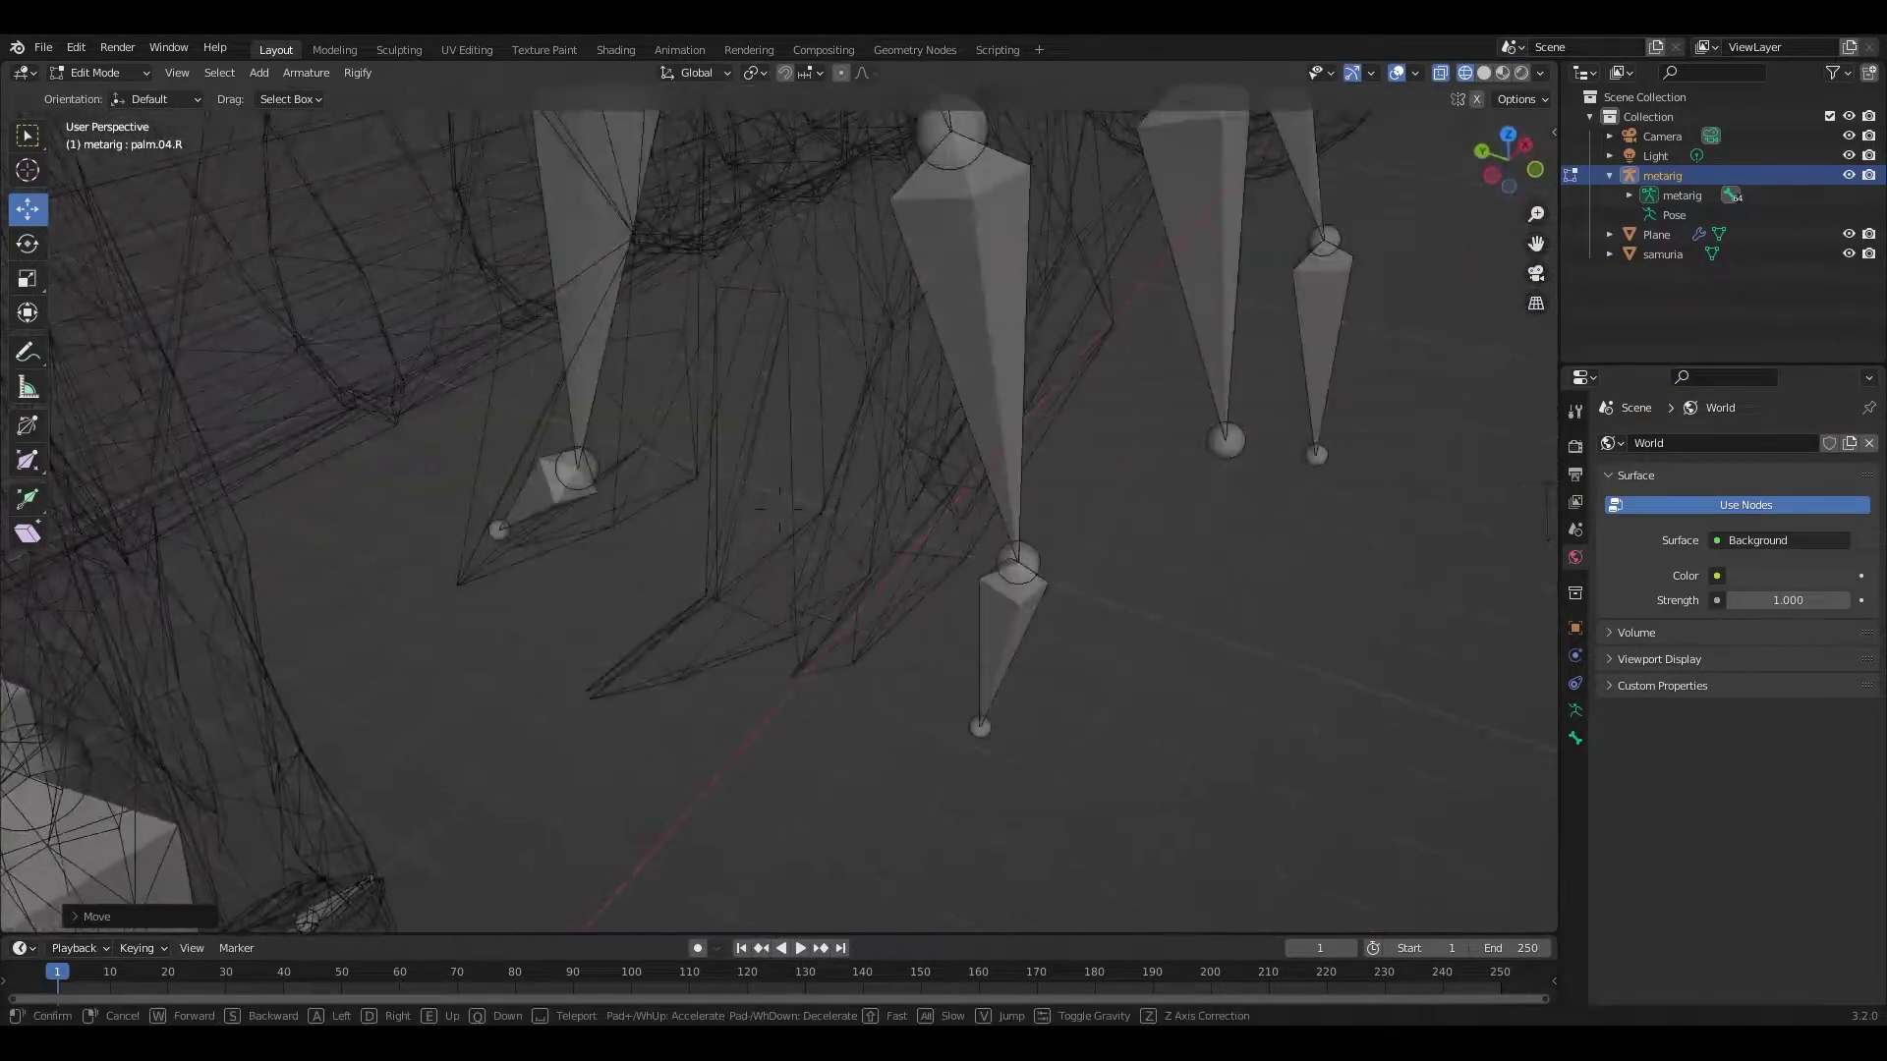
pyautogui.click(767, 551)
pyautogui.hotkey('shift', '`')
pyautogui.click(779, 509)
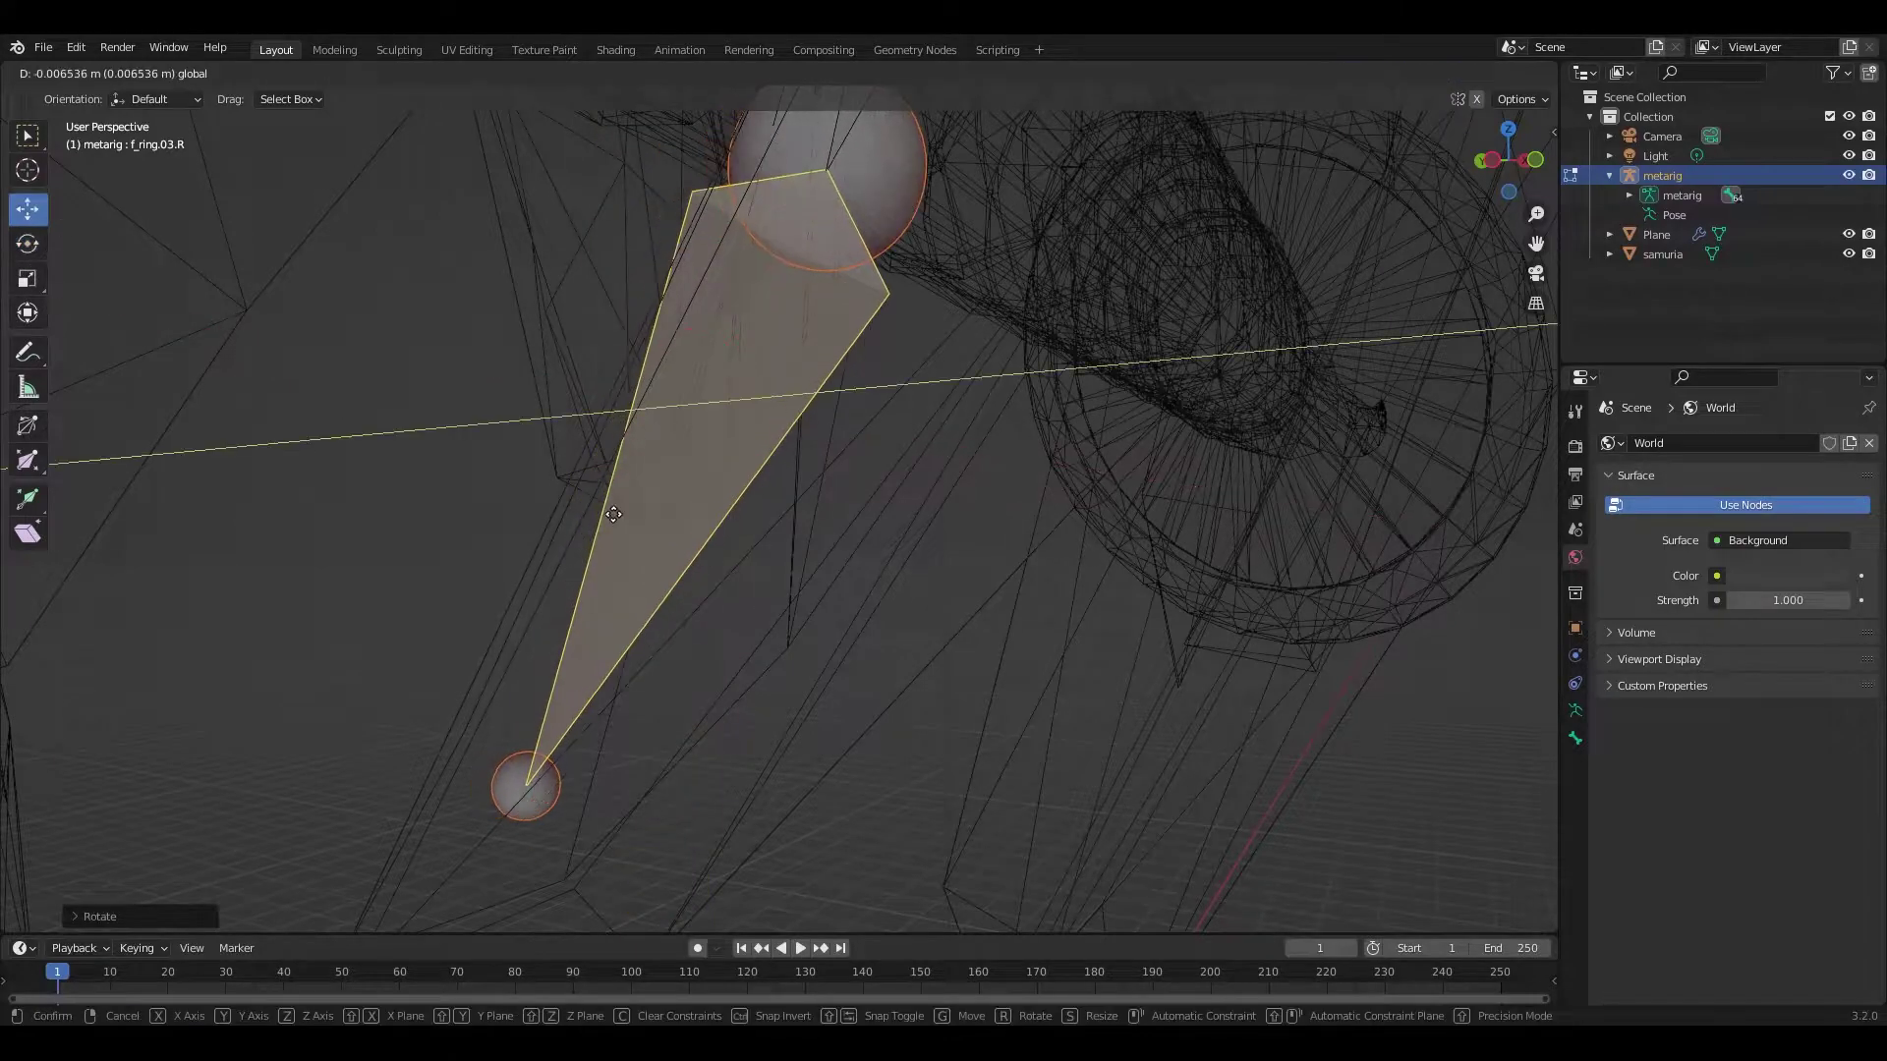
pyautogui.press('Escape')
pyautogui.hotkey('shift', '`')
pyautogui.press('Return')
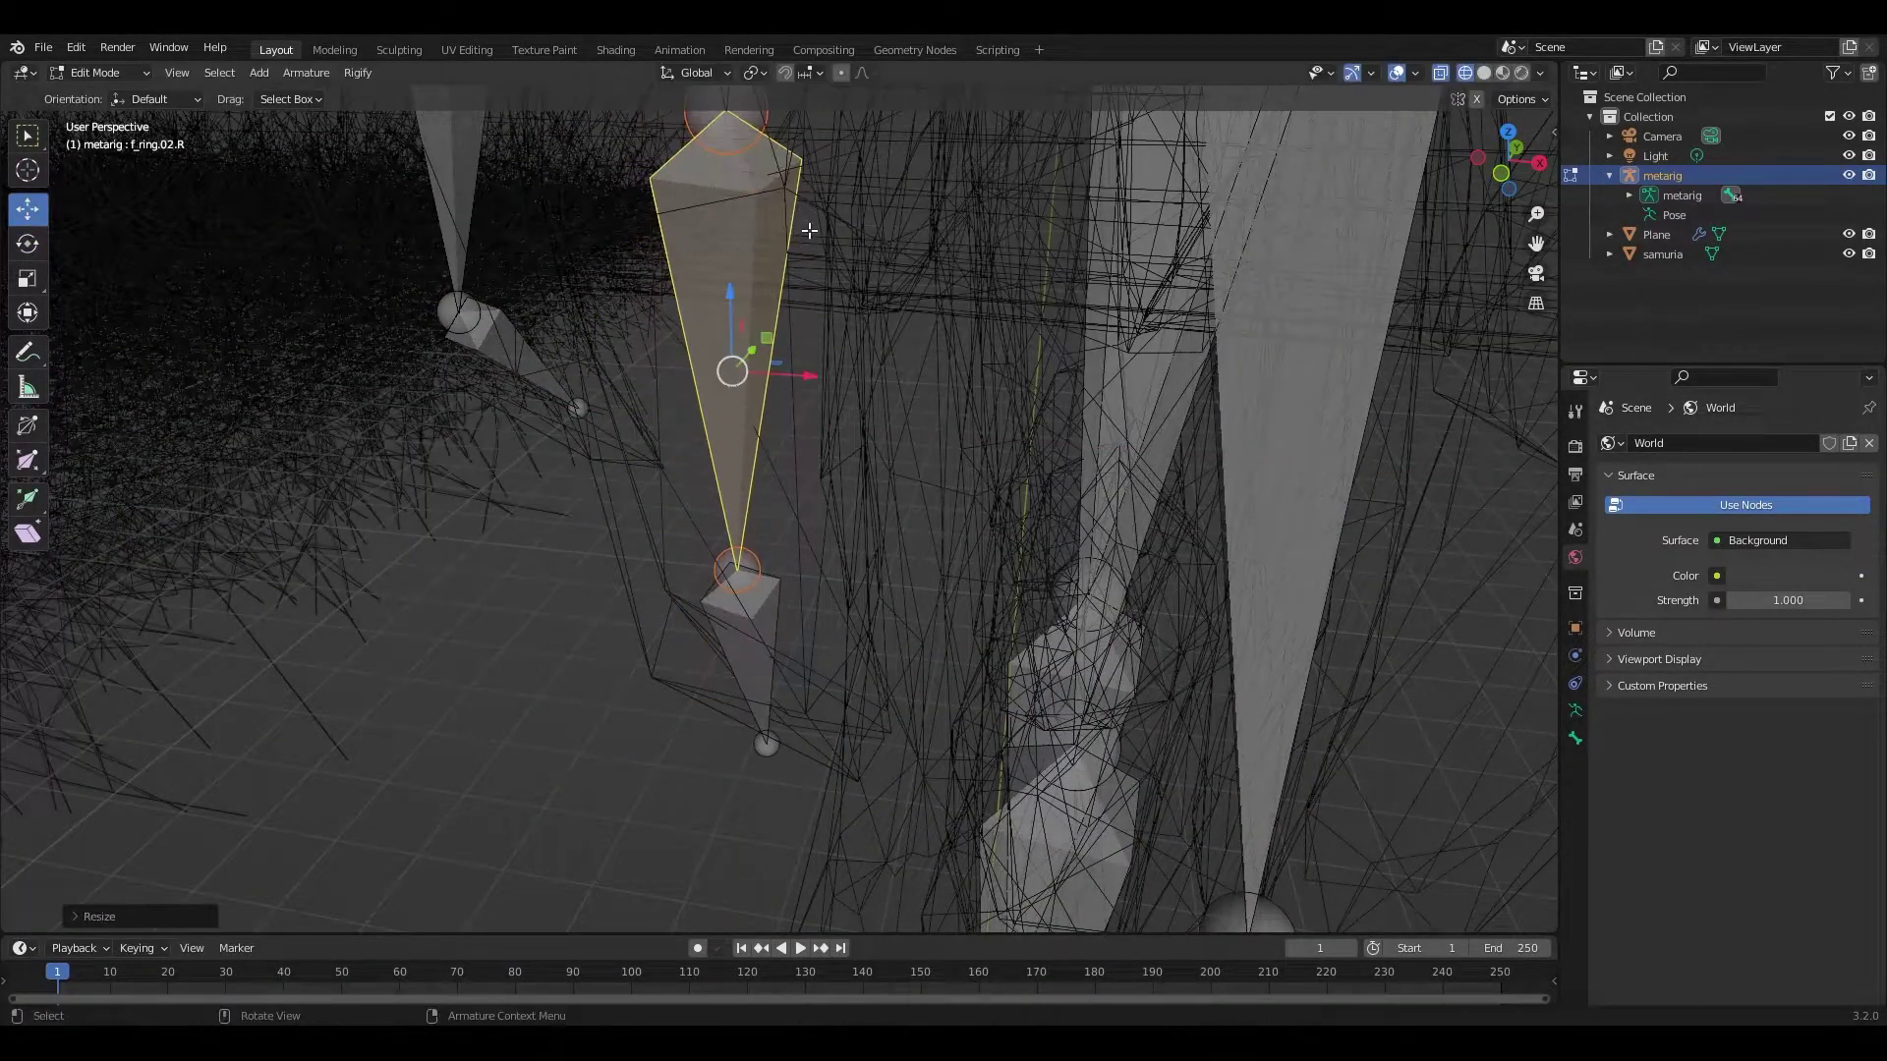
# Step: Reposition the f_ring.03.R and f_ring.02.R bones around the underside of the handle
pyautogui.hotkey('shift', '`')
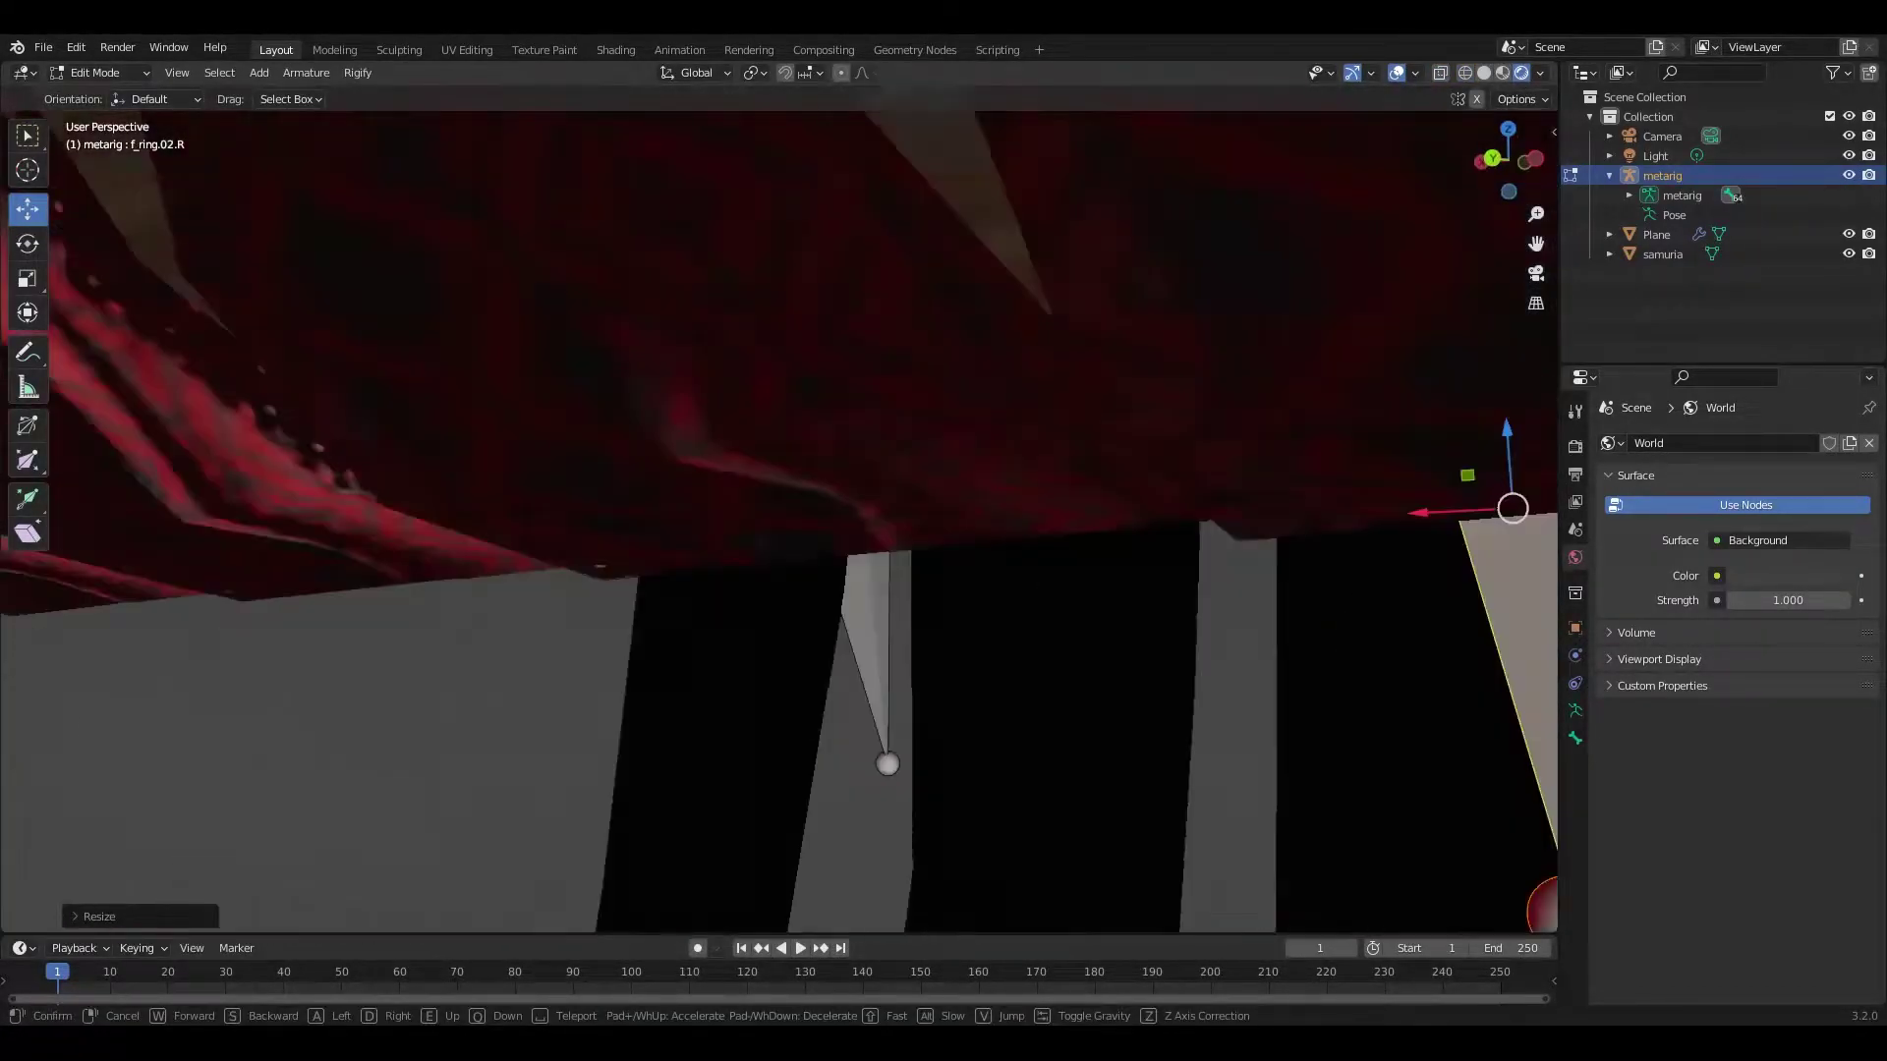
pyautogui.press('Return')
pyautogui.click(981, 385)
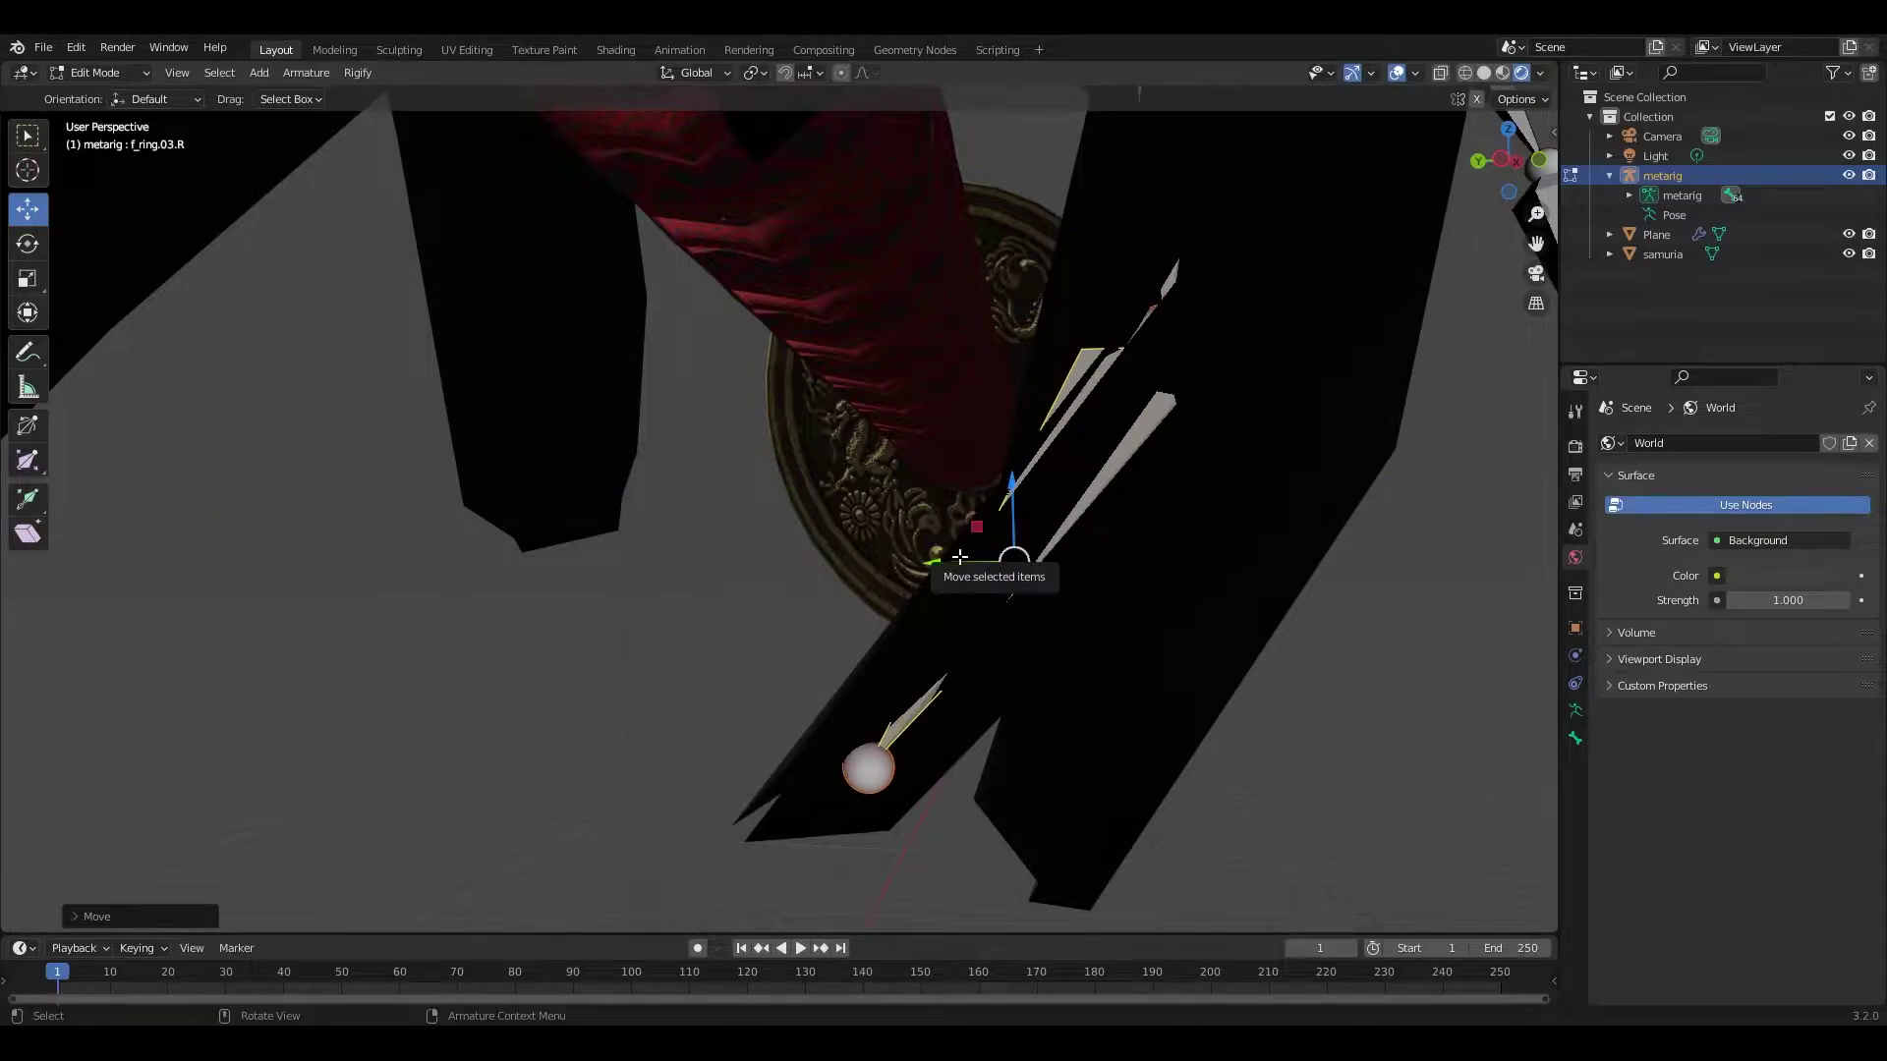
pyautogui.hotkey('shift', '`')
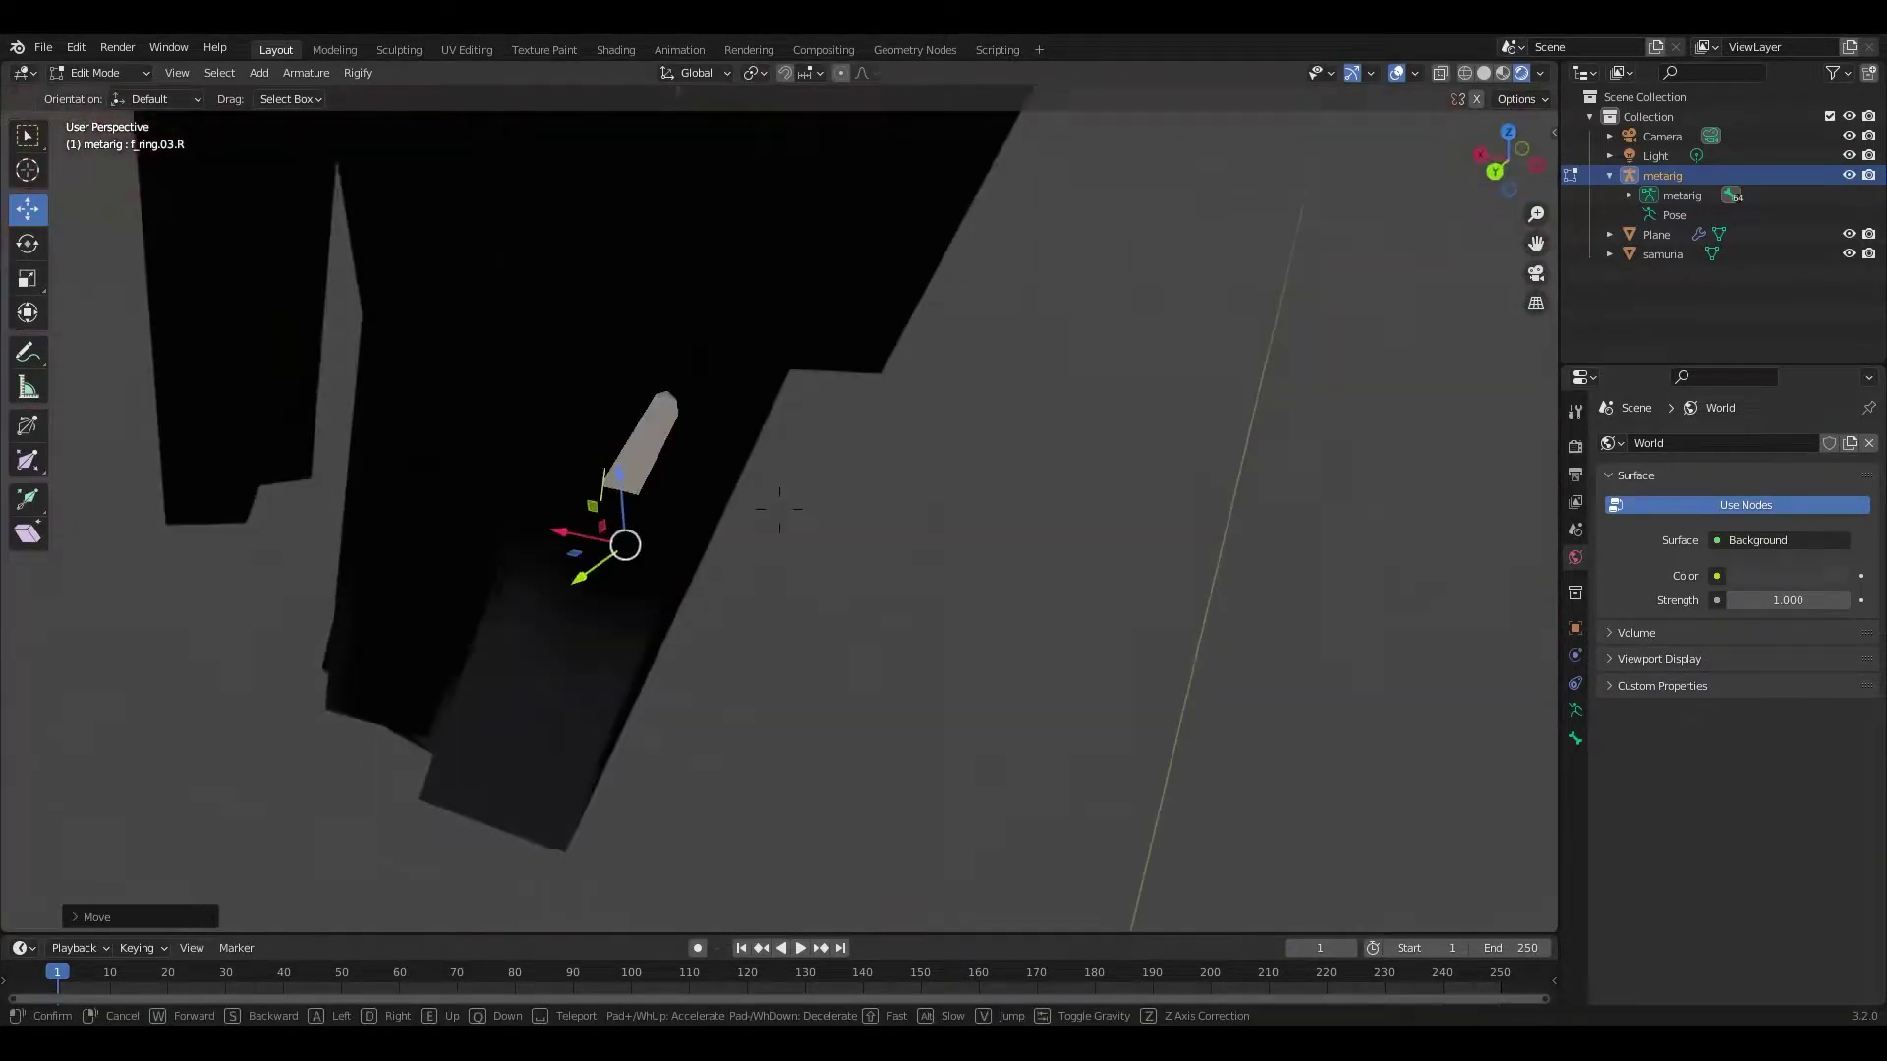
pyautogui.press('Return')
pyautogui.click(672, 801)
# Step: Select the f_middle.02.R bone and begin moving it onto the grip
pyautogui.hotkey('shift', '`')
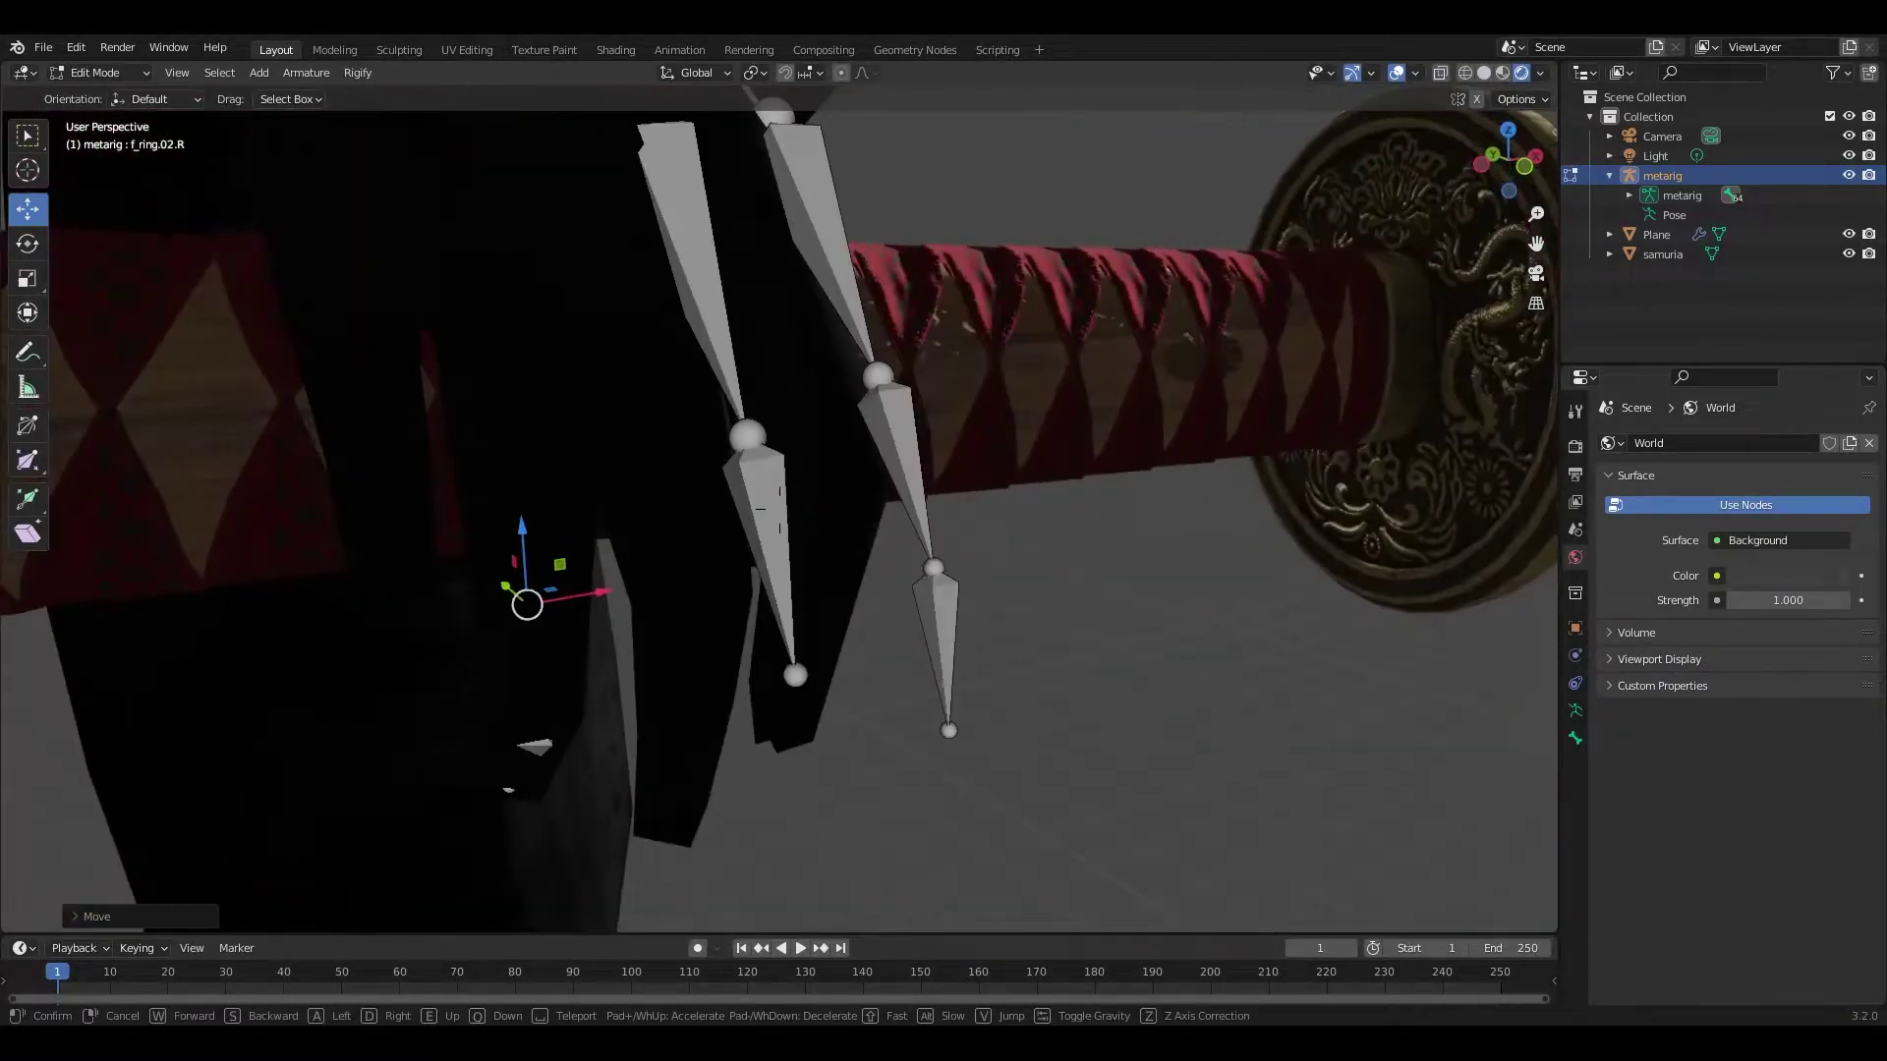
pyautogui.press('Return')
pyautogui.click(660, 442)
pyautogui.hotkey('shift', '`')
pyautogui.press('Return')
pyautogui.press('g')
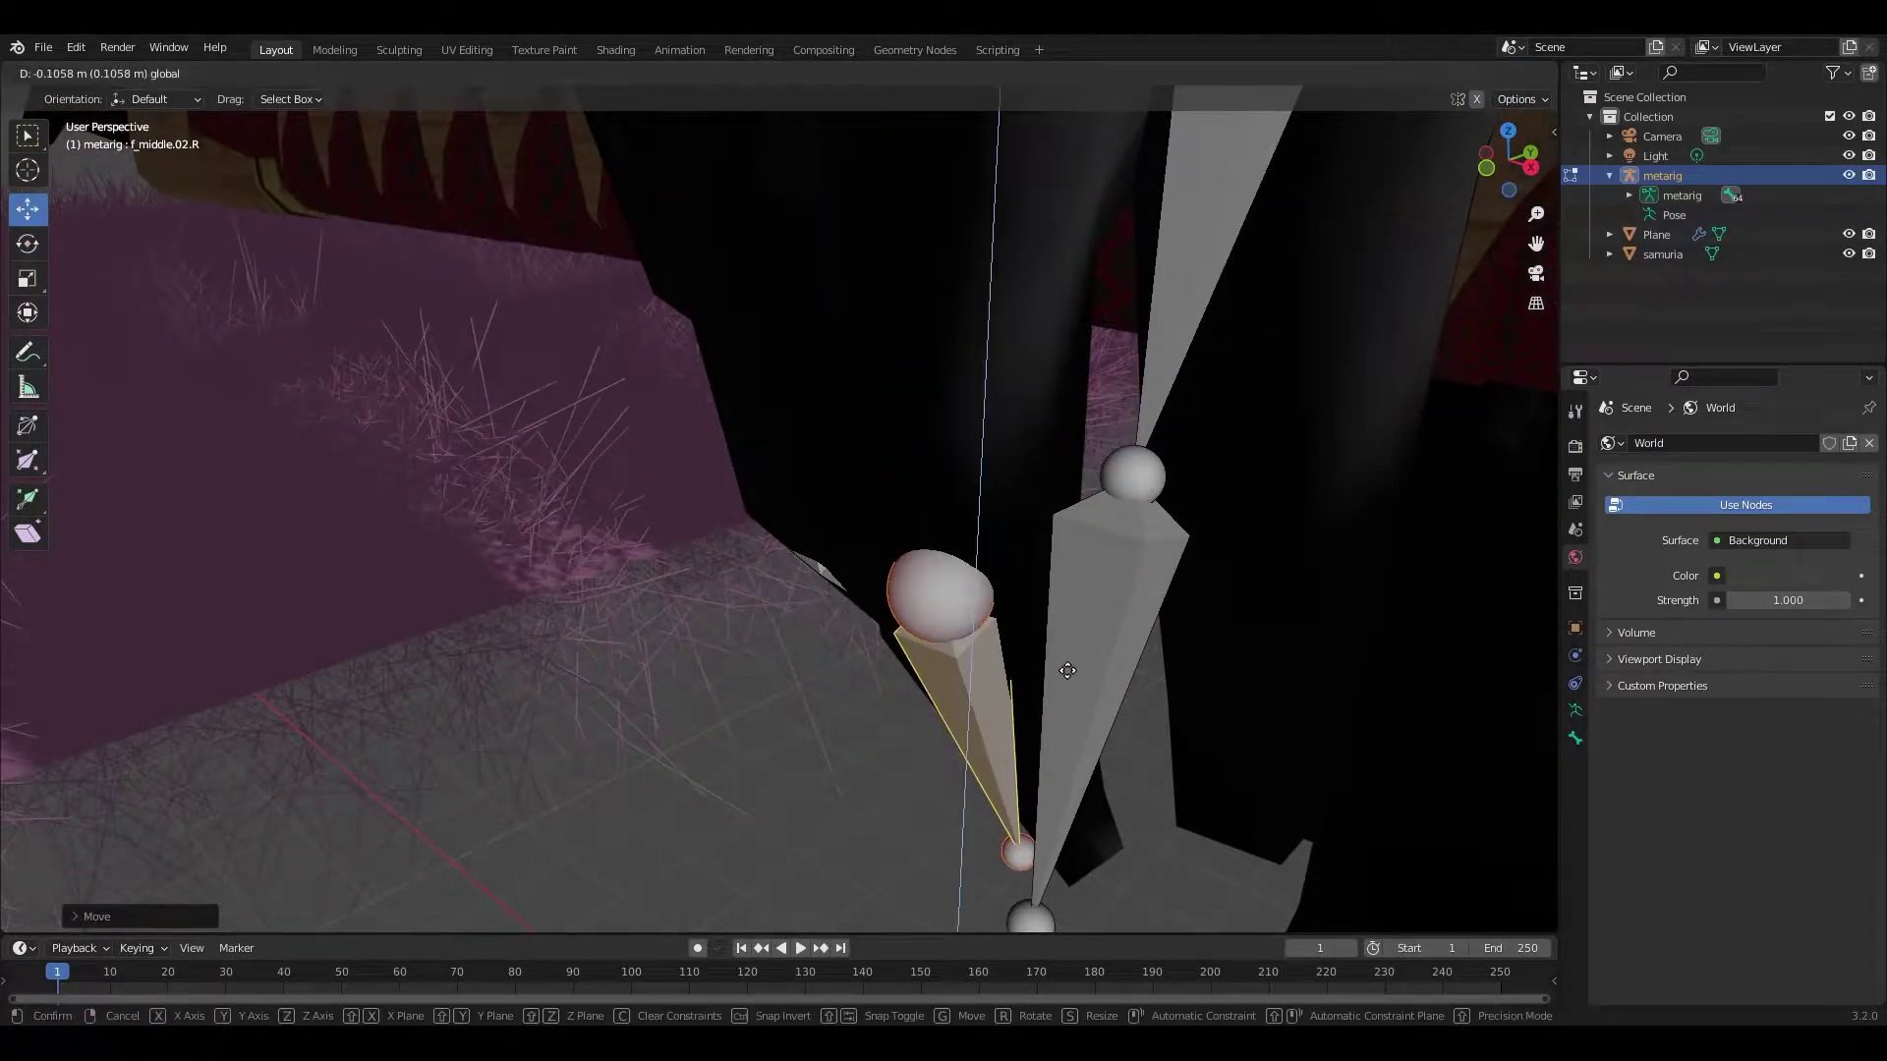
# Step: Place f_middle.02.R on the grip and scale f_middle.01.R down to fit the finger
pyautogui.click(1068, 670)
pyautogui.press('KP_Decimal')
pyautogui.click(720, 512)
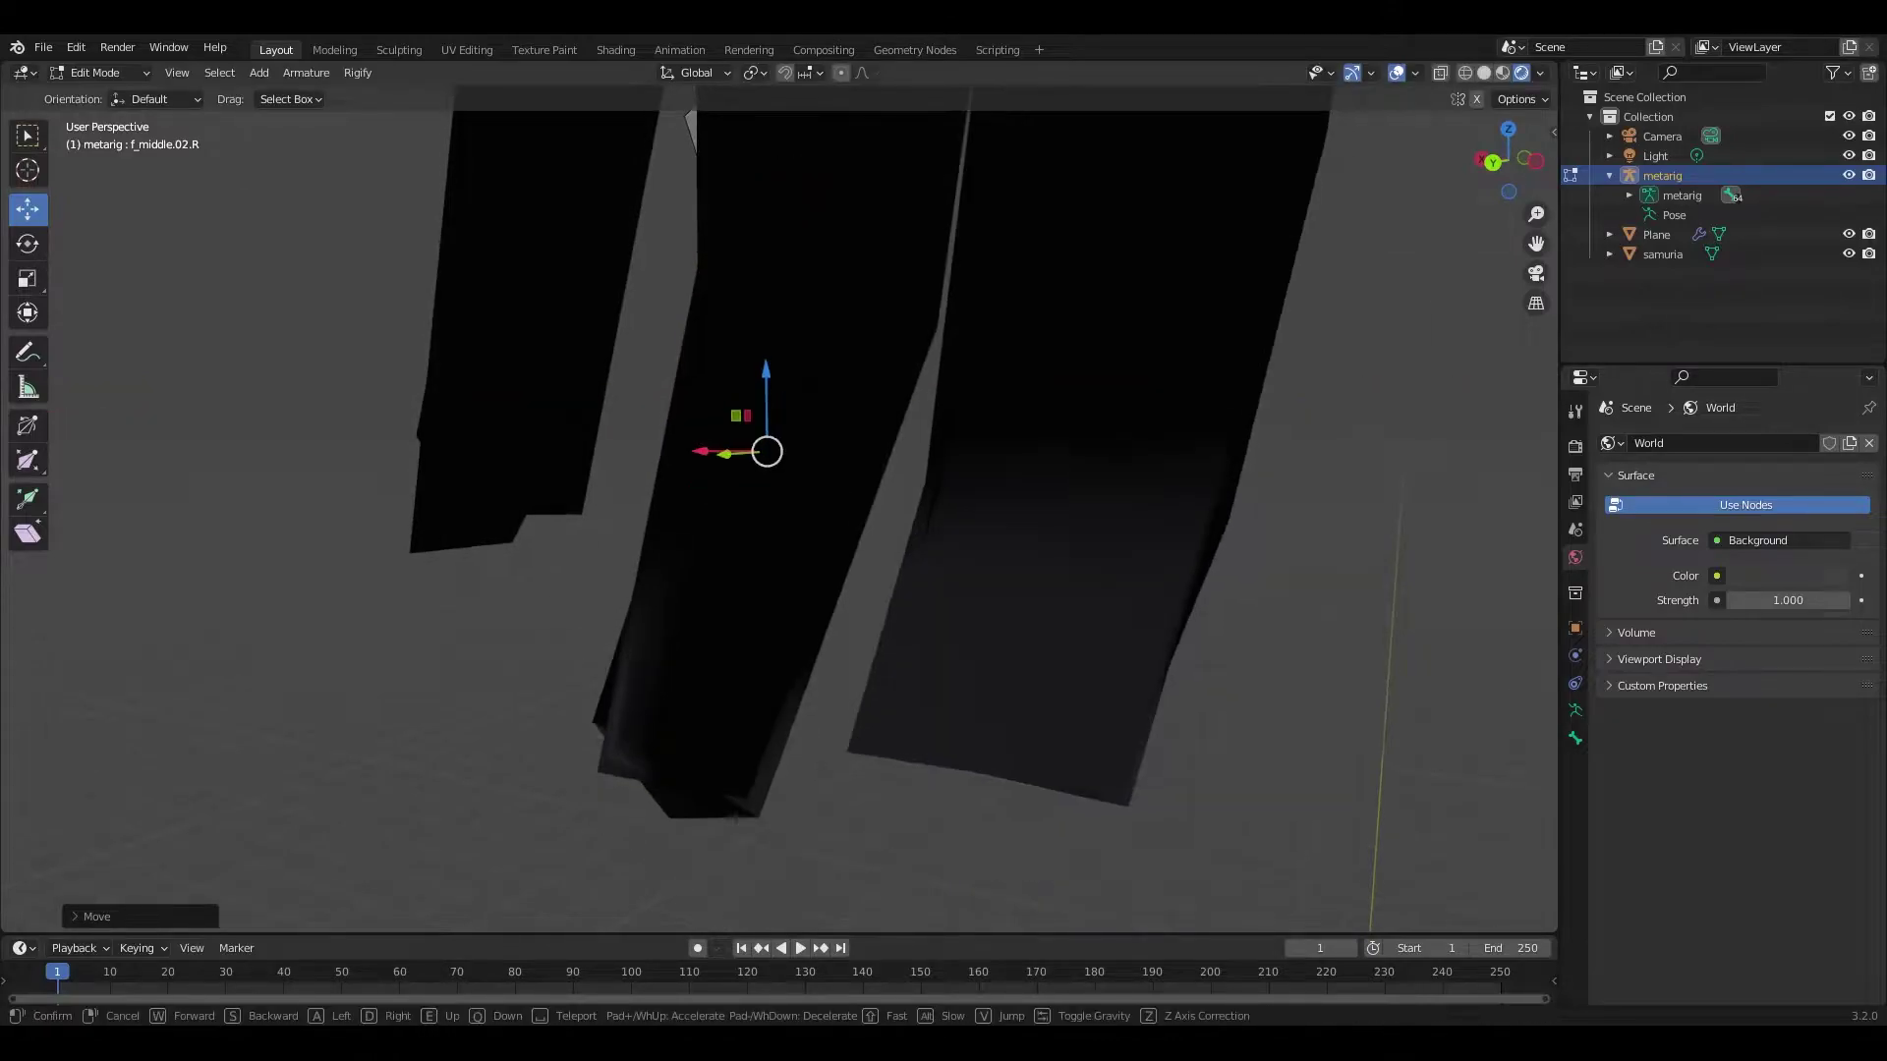
pyautogui.hotkey('shift', '`')
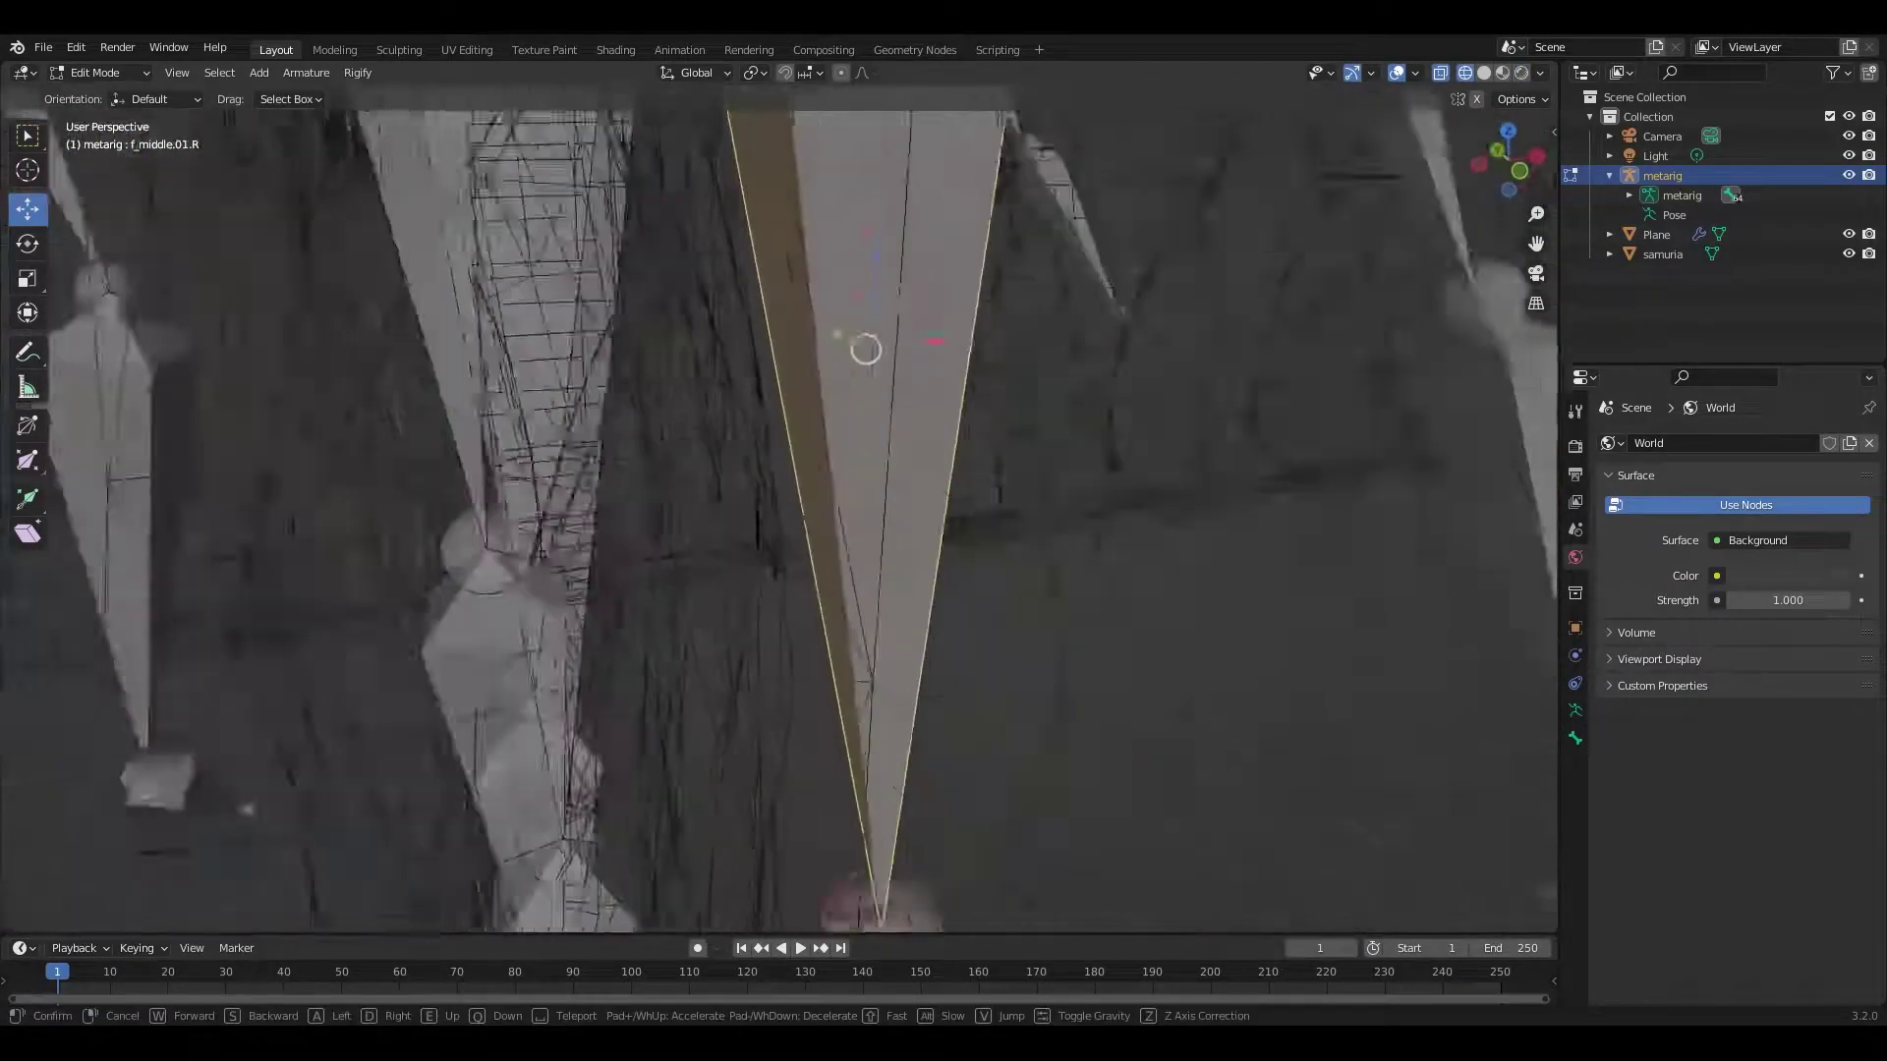
pyautogui.click(774, 263)
pyautogui.press('s')
pyautogui.press('Return')
pyautogui.press('KP_Decimal')
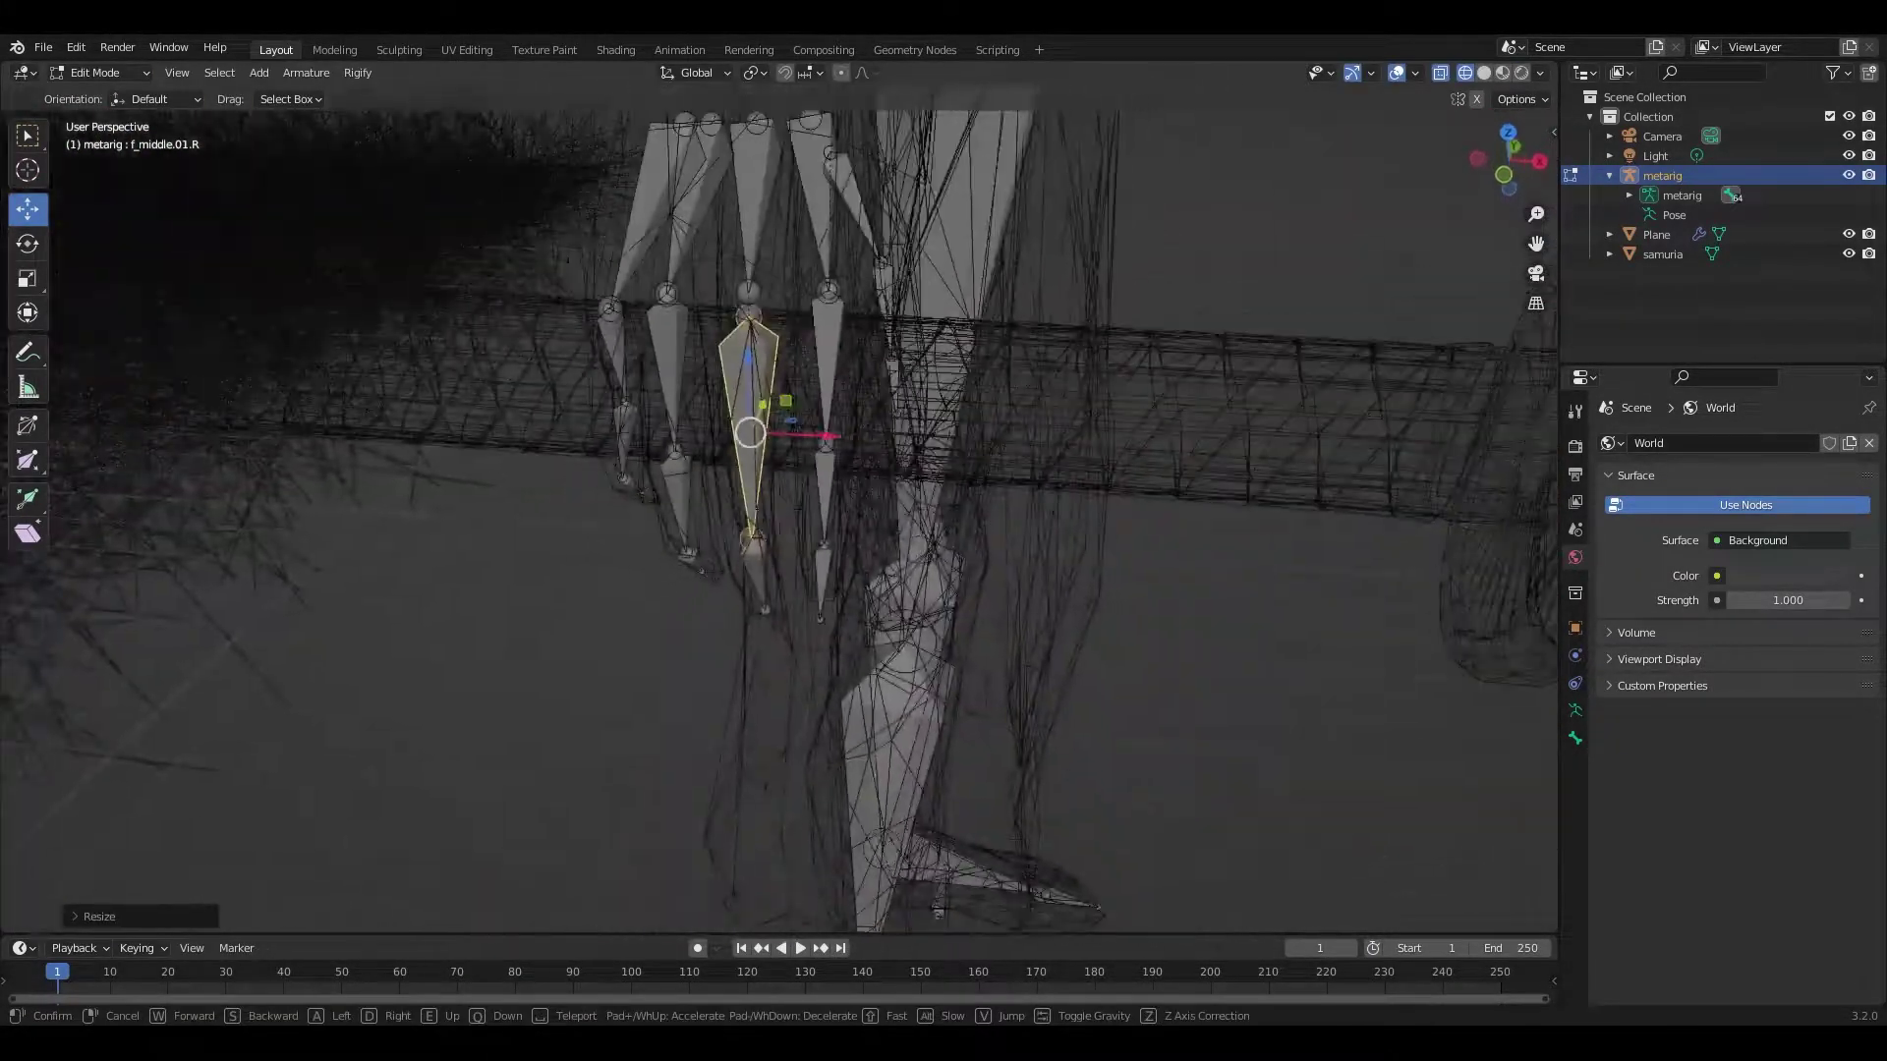
# Step: Tilt f_index.03.R, resize f_index.02.R and move f_index.01.R into the right index finger
pyautogui.hotkey('shift', '`')
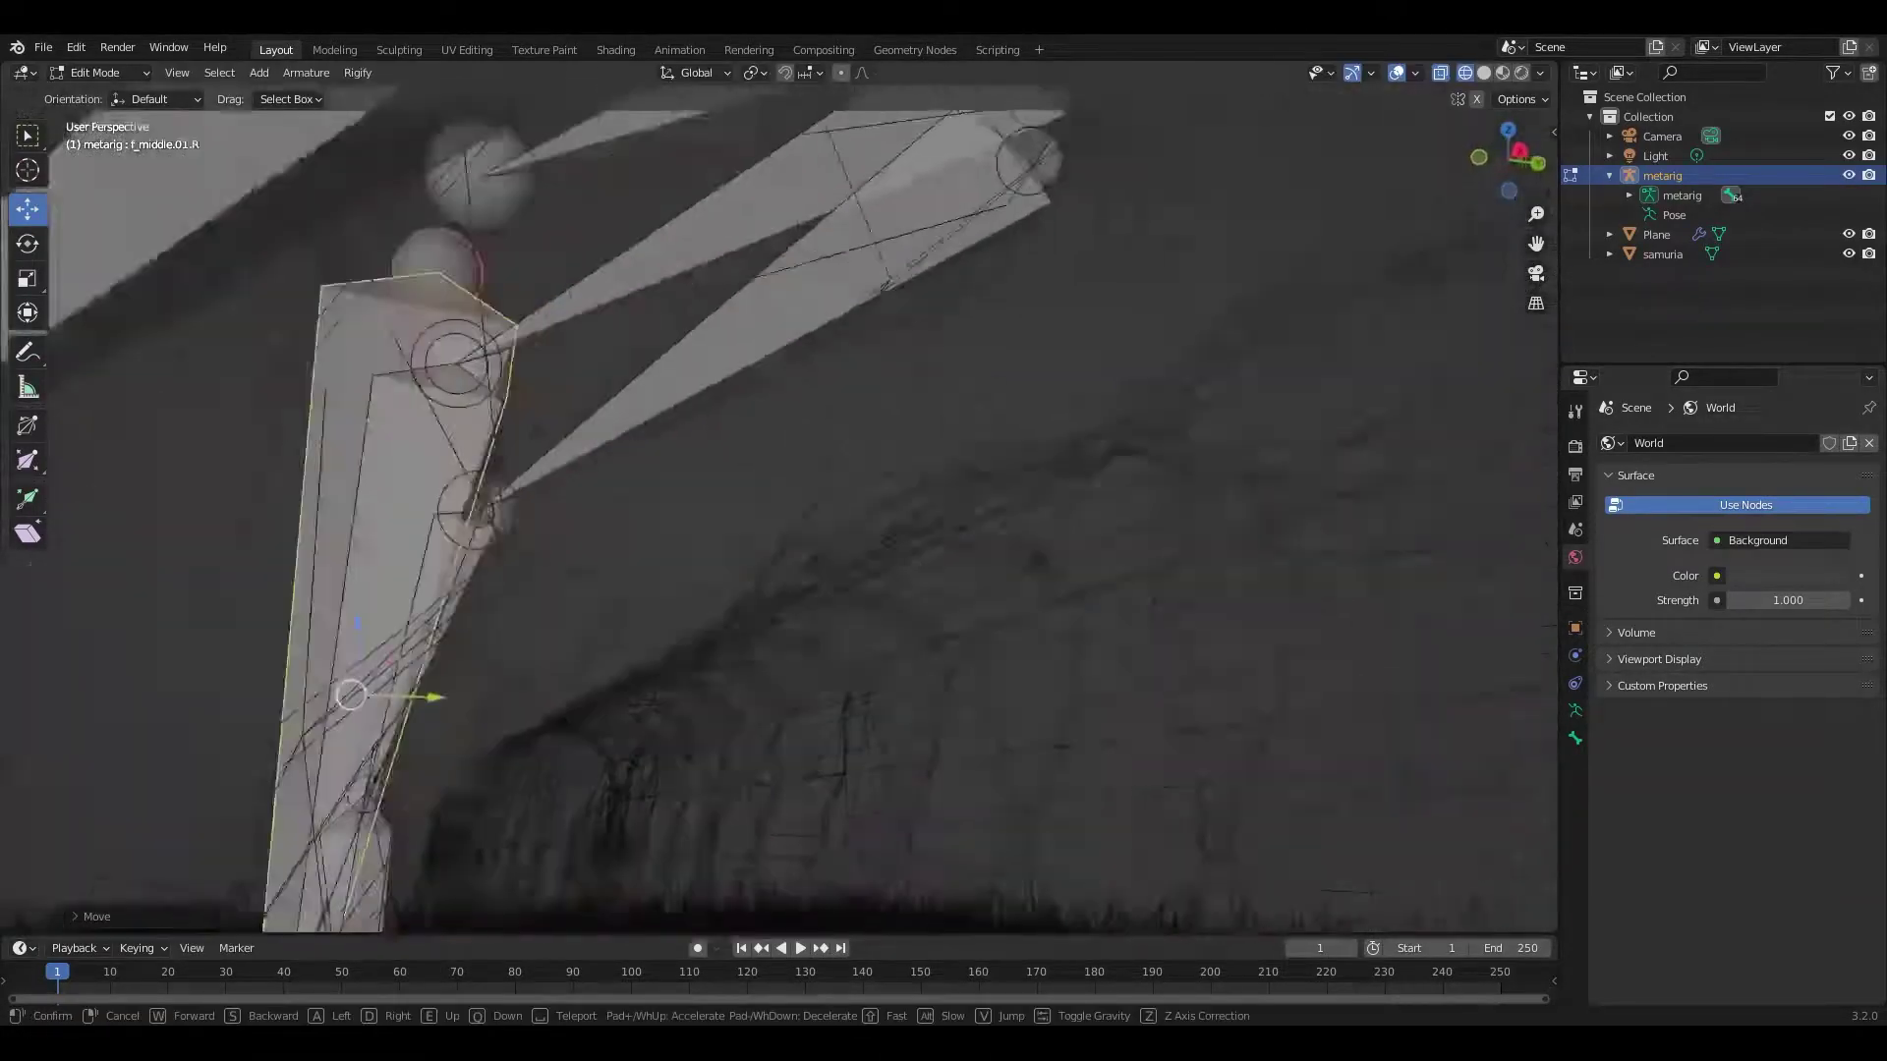
pyautogui.click(484, 649)
pyautogui.press('KP_Decimal')
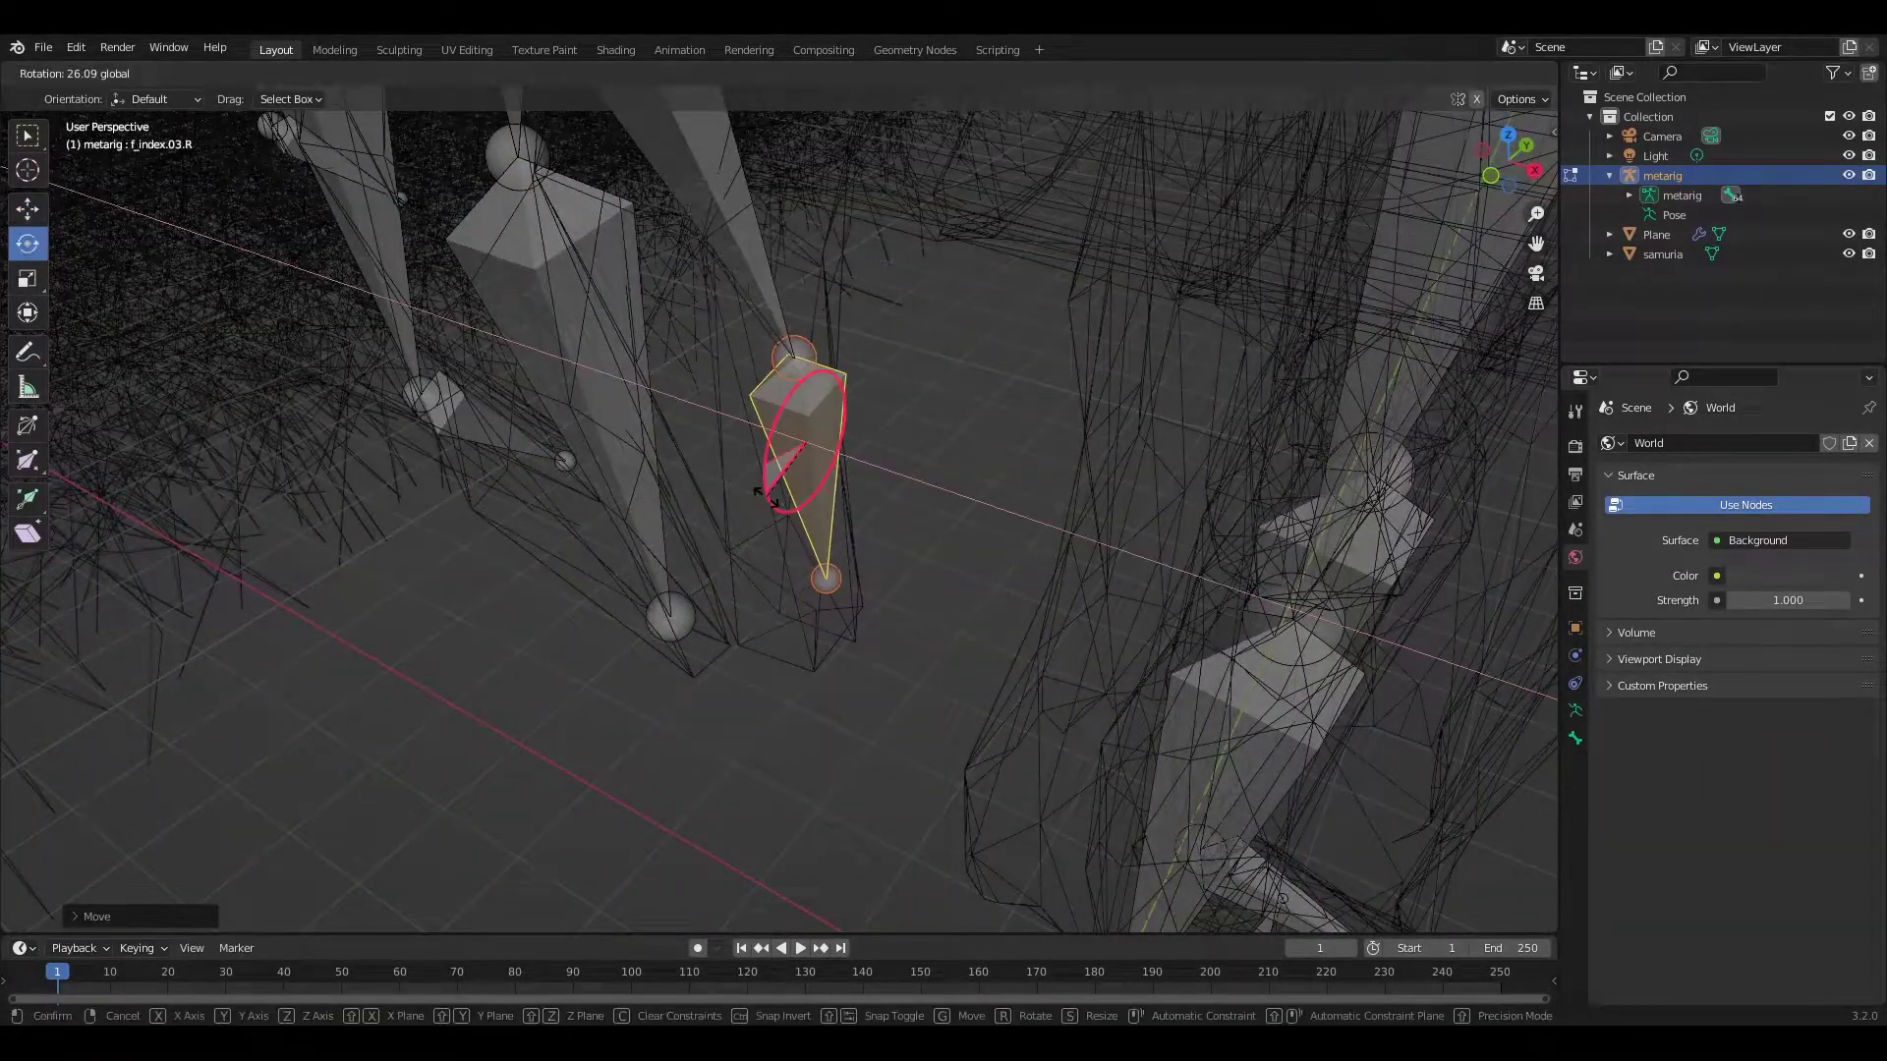
pyautogui.hotkey('shift', '`')
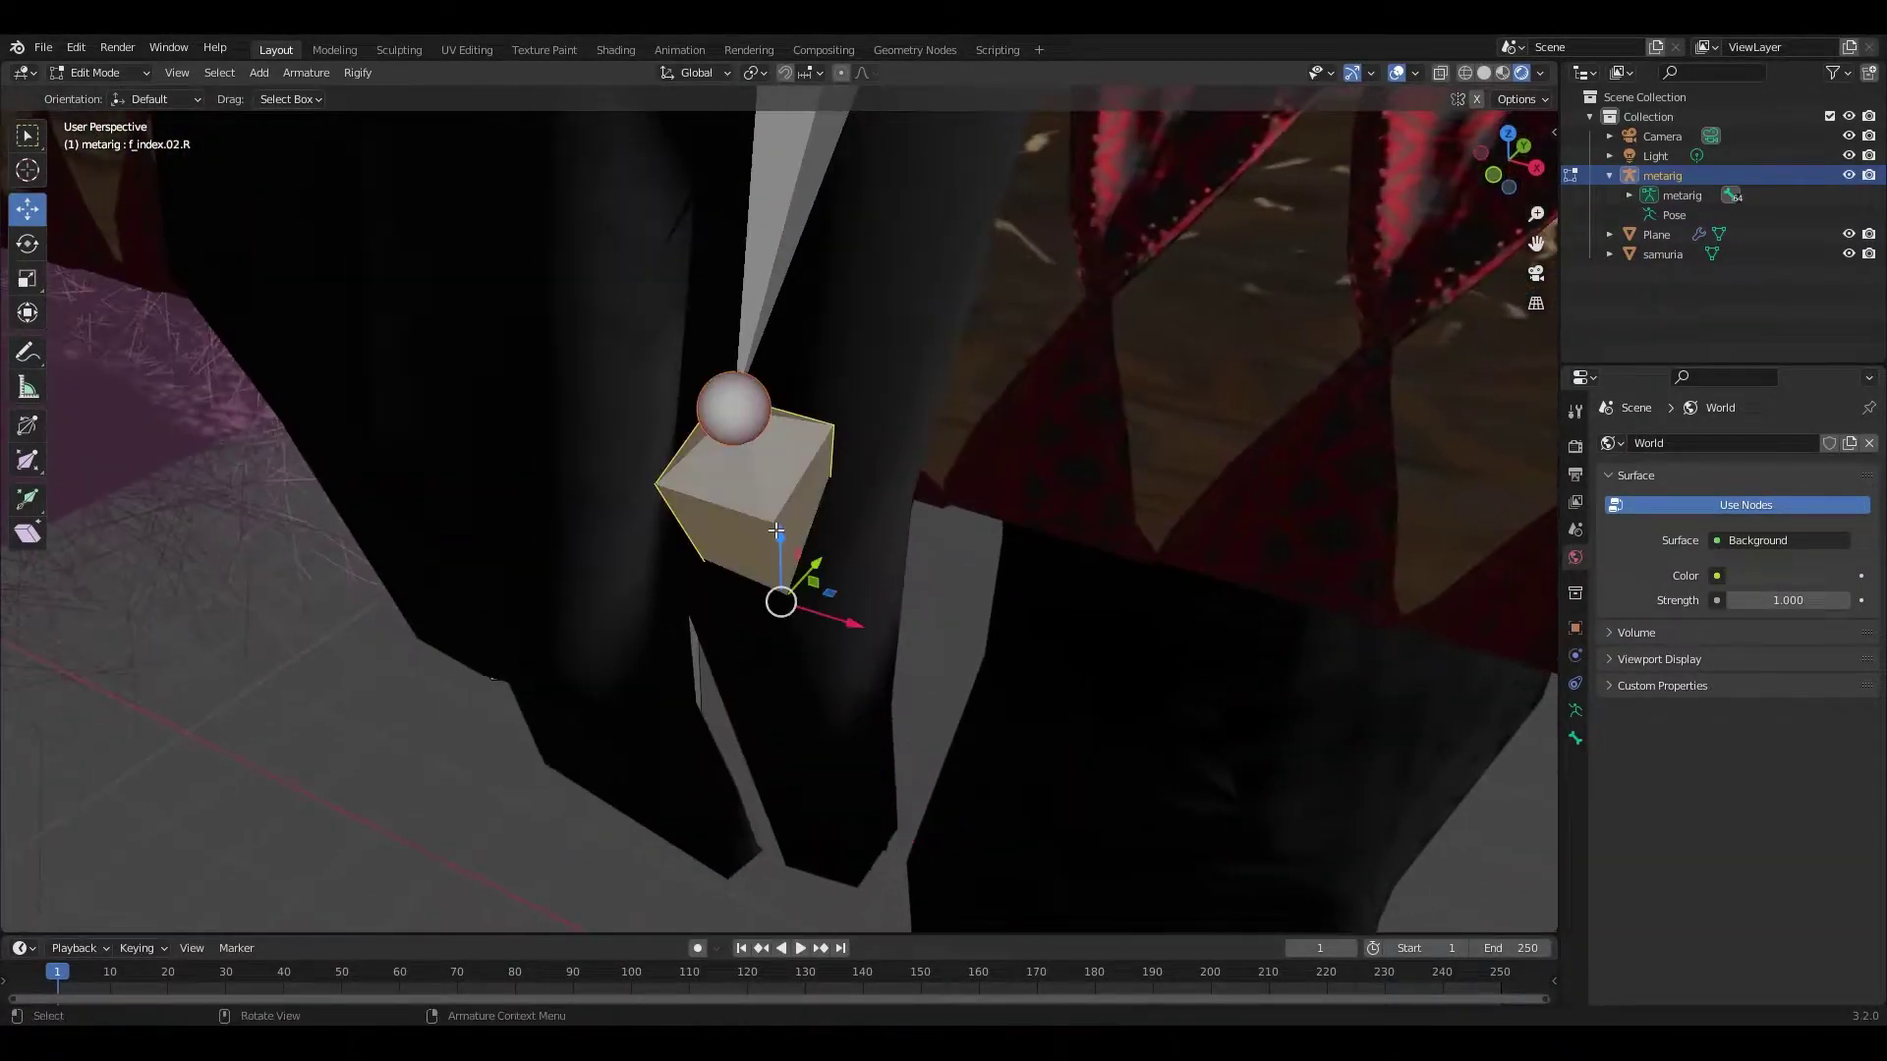
pyautogui.click(747, 550)
pyautogui.press('s')
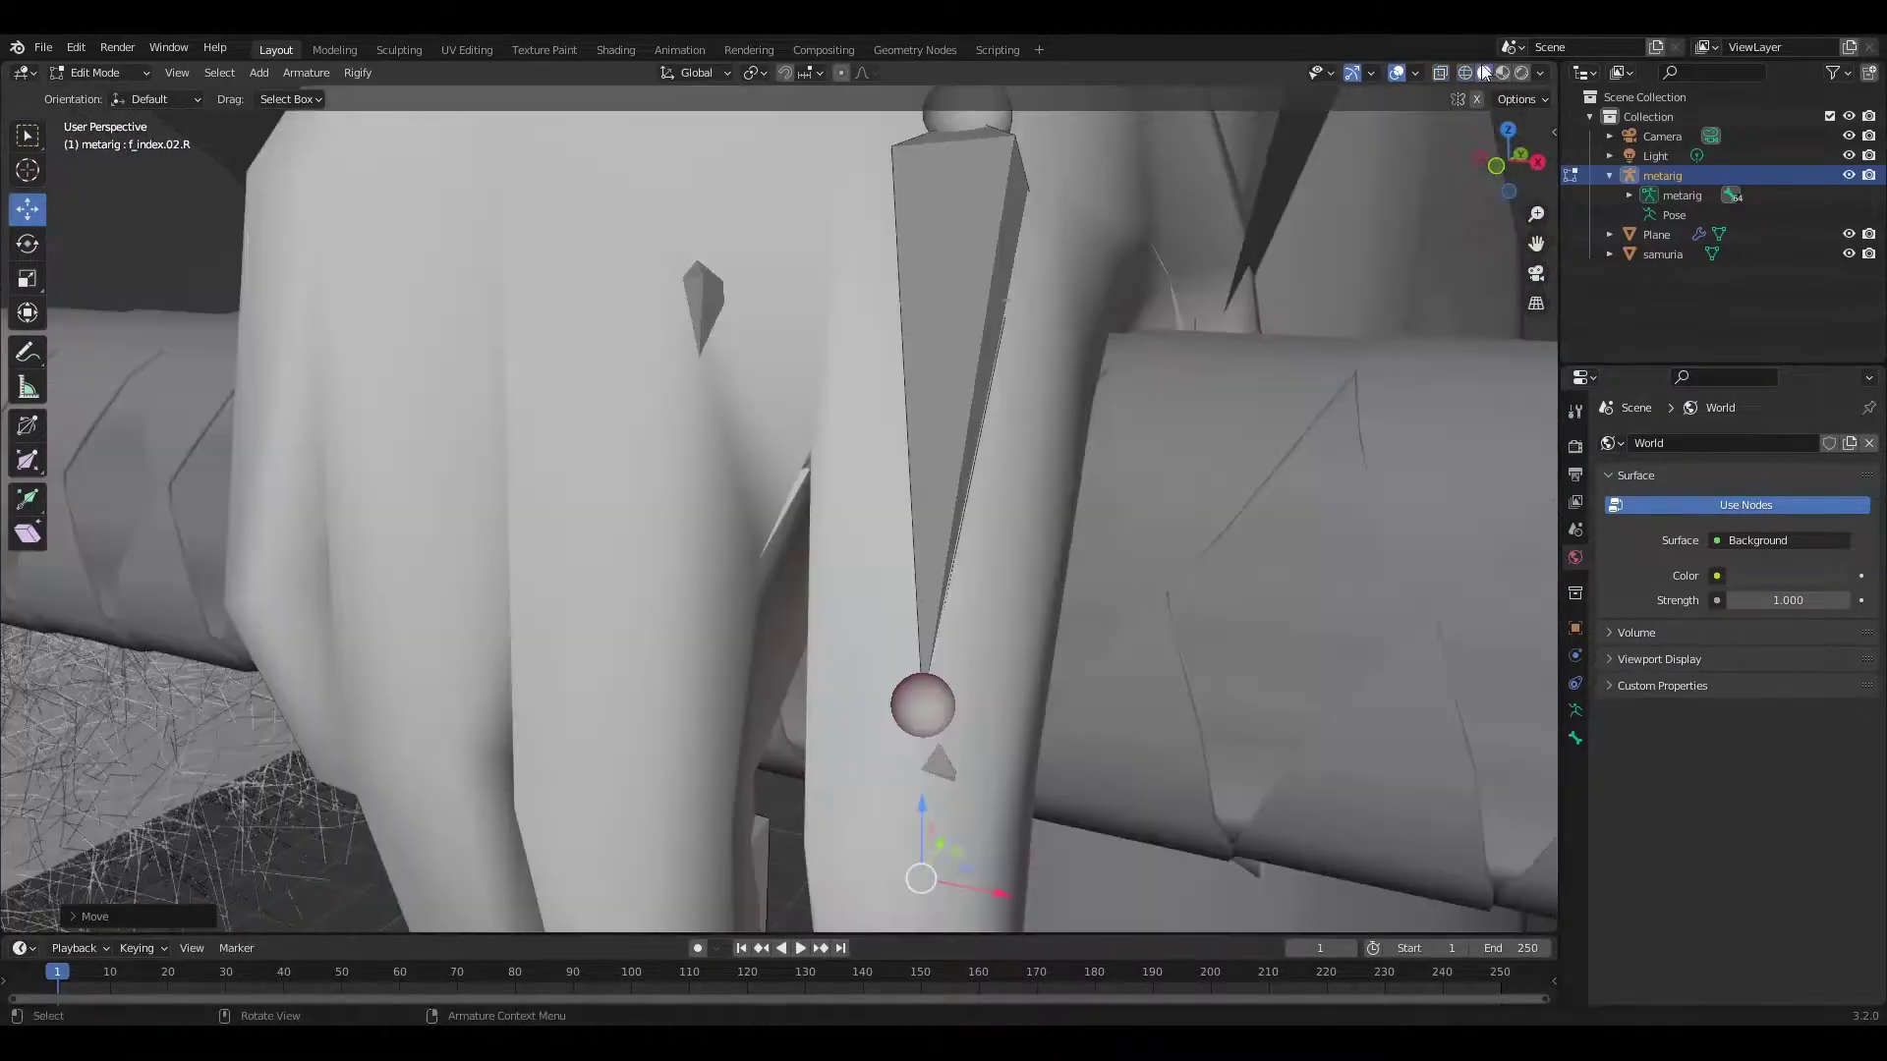
pyautogui.press('g')
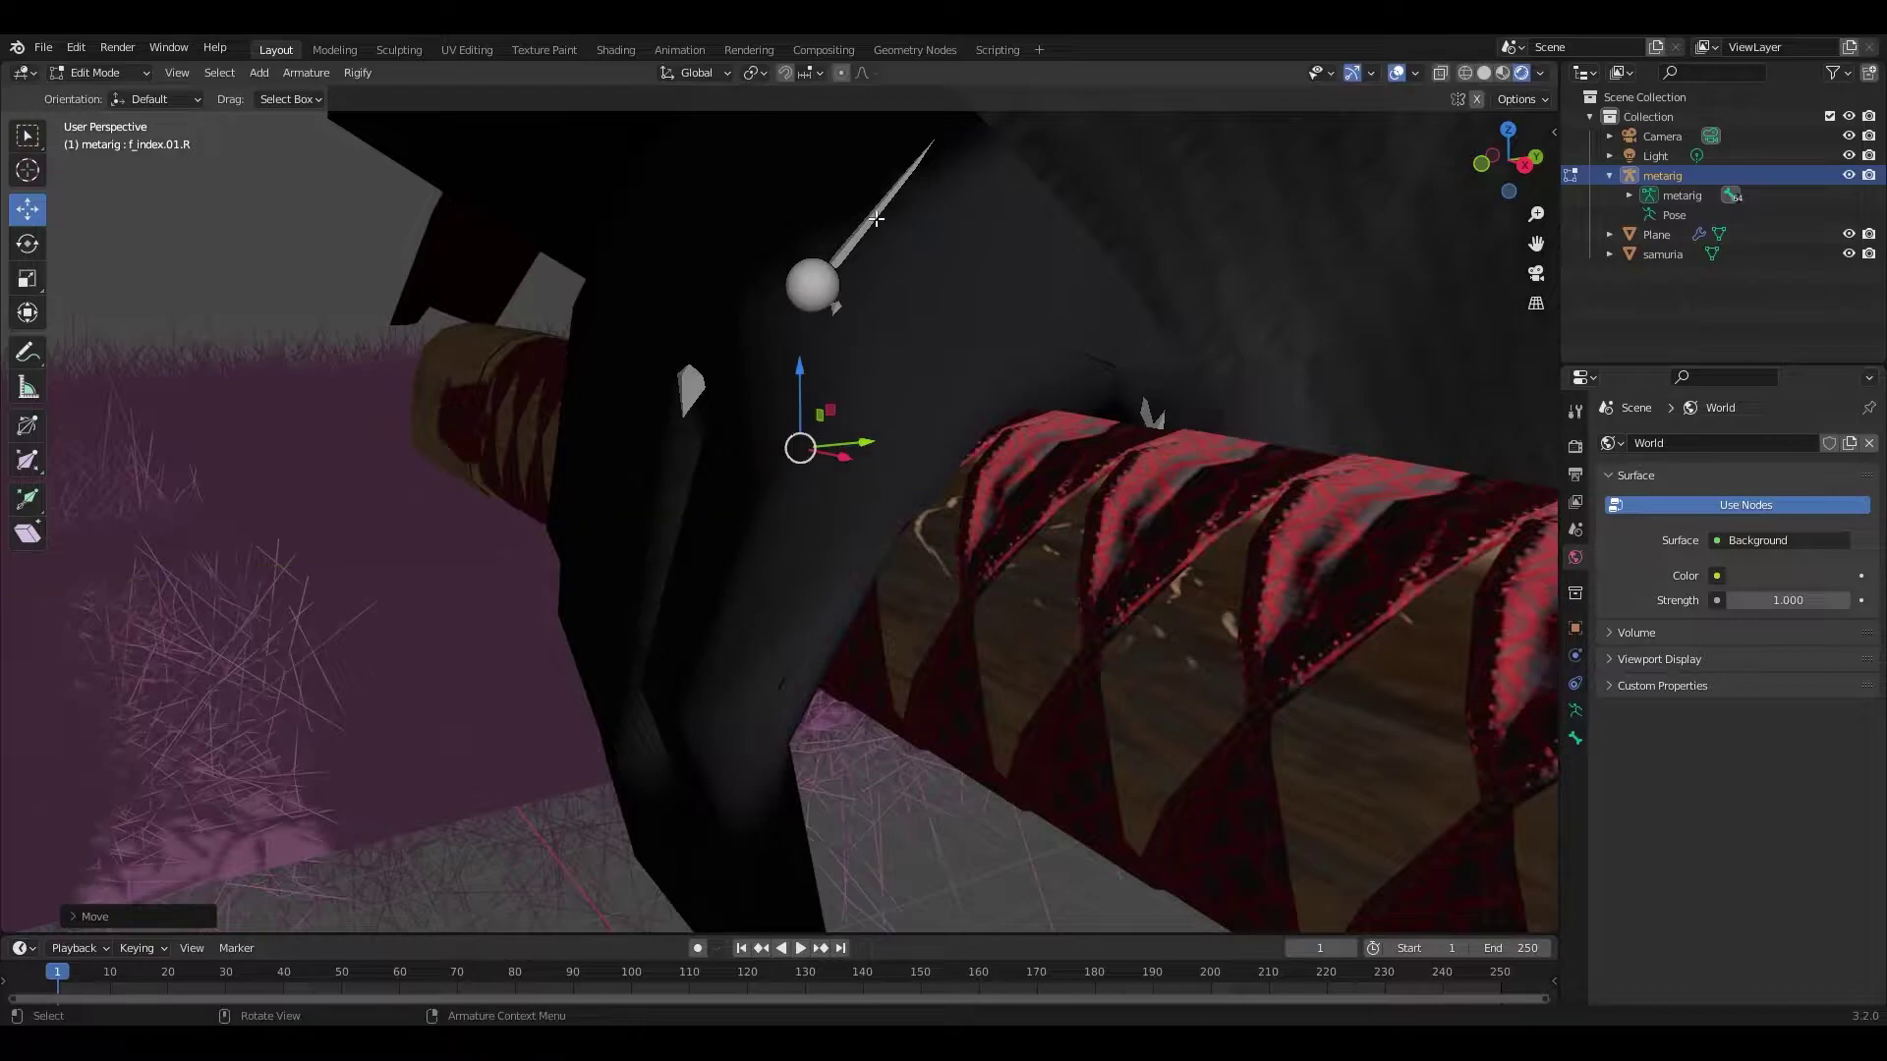
pyautogui.click(985, 171)
pyautogui.moveTo(984, 171); pyautogui.dragTo(976, 214, button='middle')
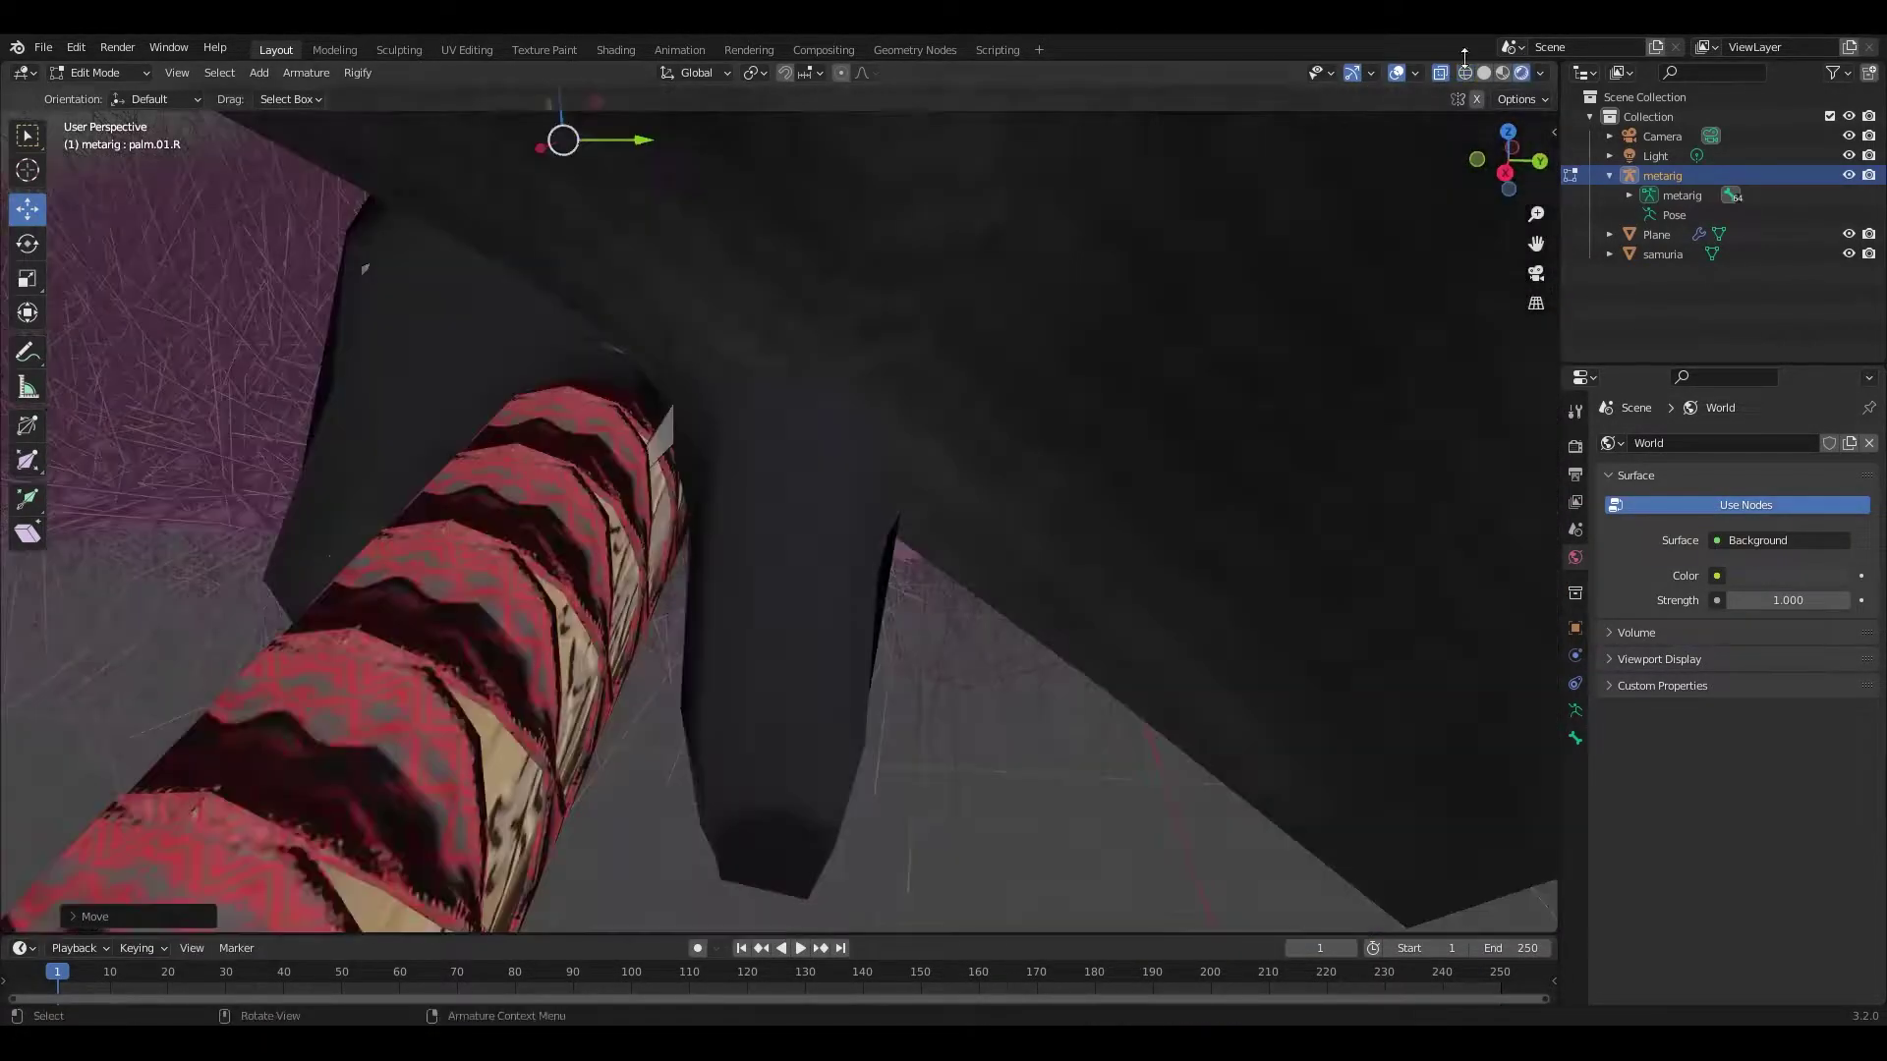
pyautogui.click(1465, 71)
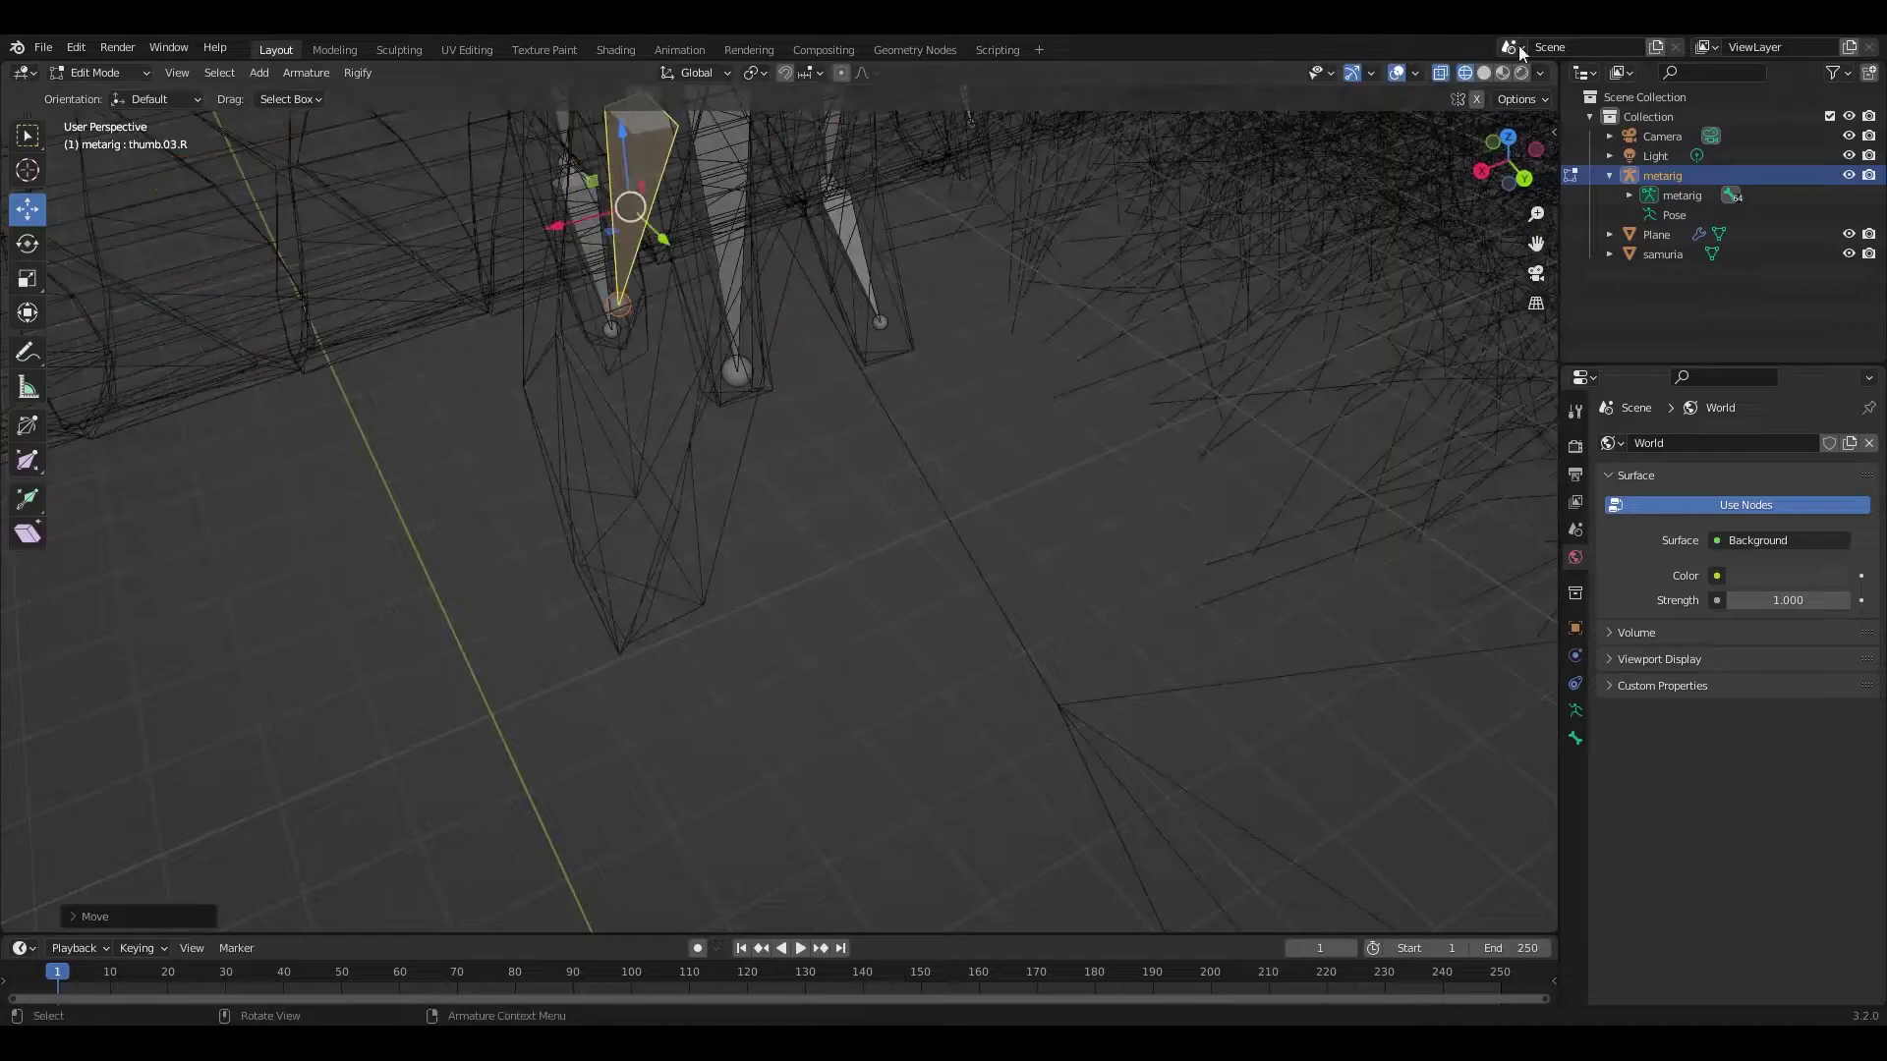
# Step: Fit the thumb.03.R and thumb.02.R bones inside the right thumb mesh
pyautogui.hotkey('shift', '`')
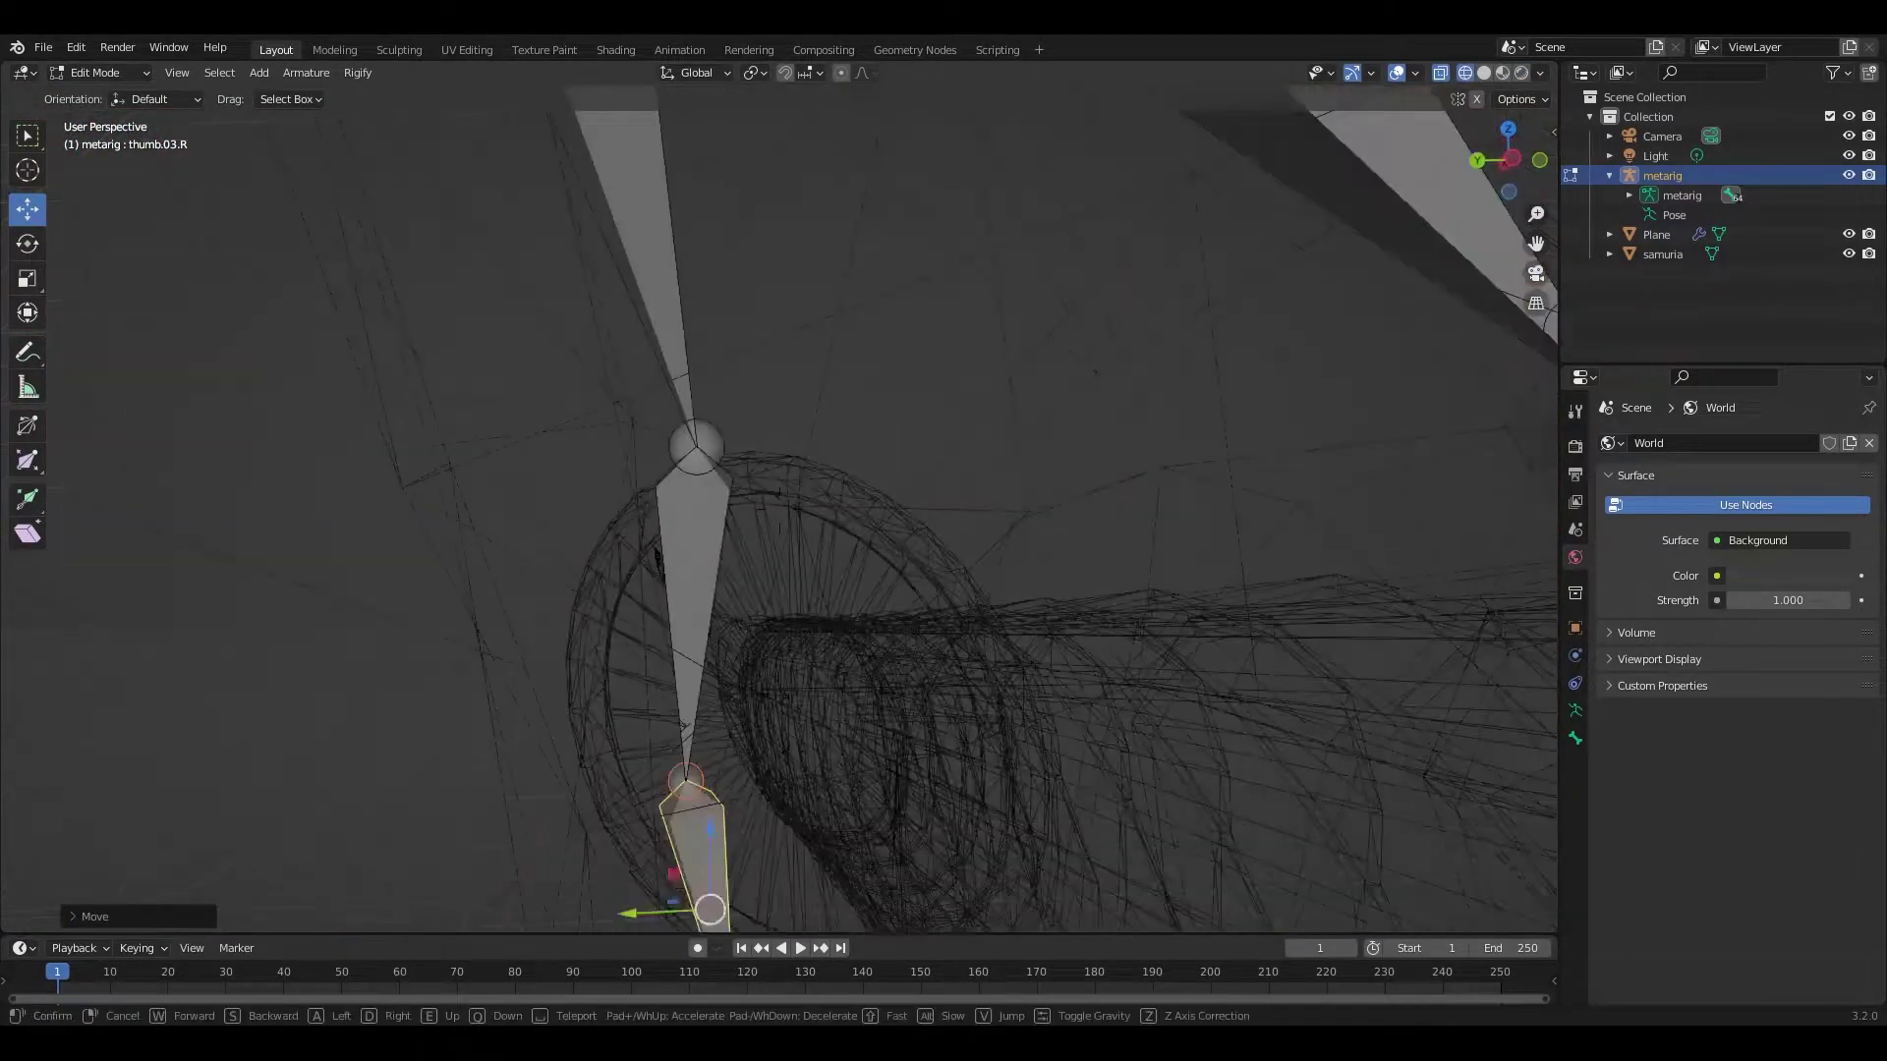
pyautogui.press('Escape')
pyautogui.press('[')
pyautogui.press('KP_Decimal')
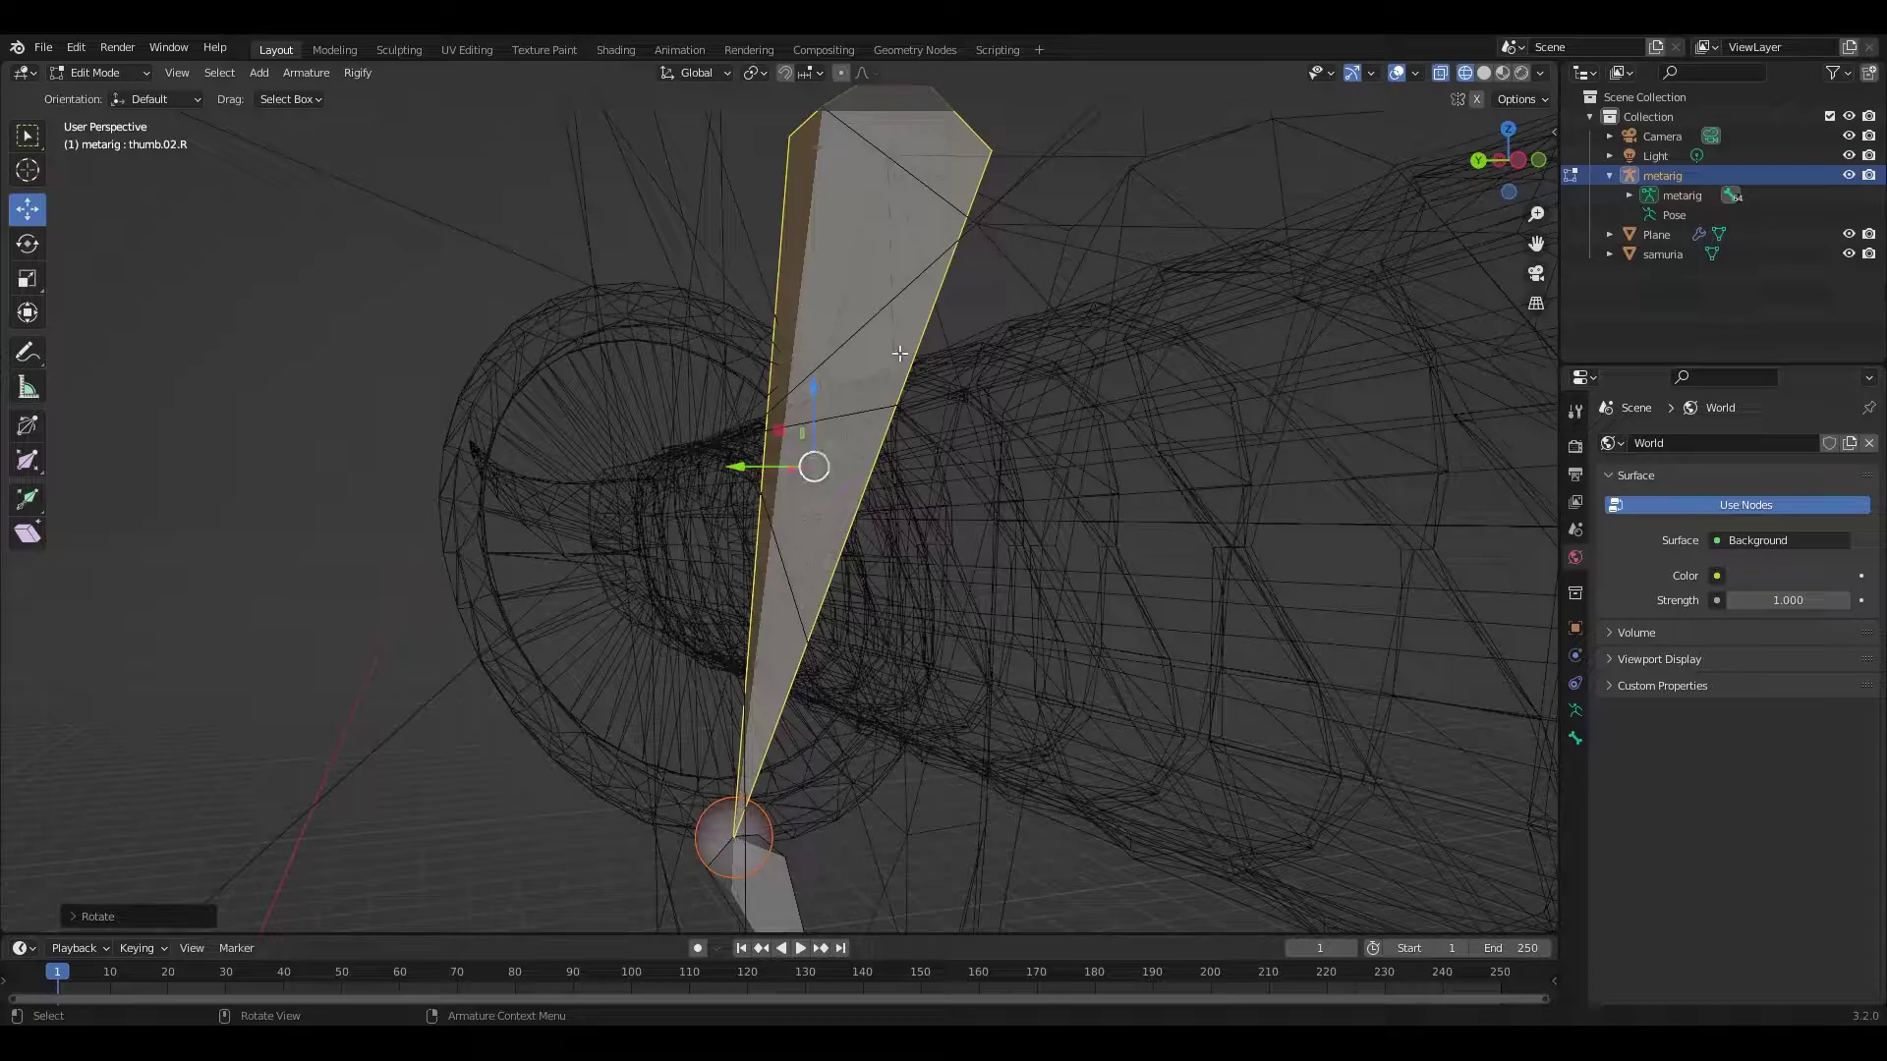
pyautogui.hotkey('shift', '`')
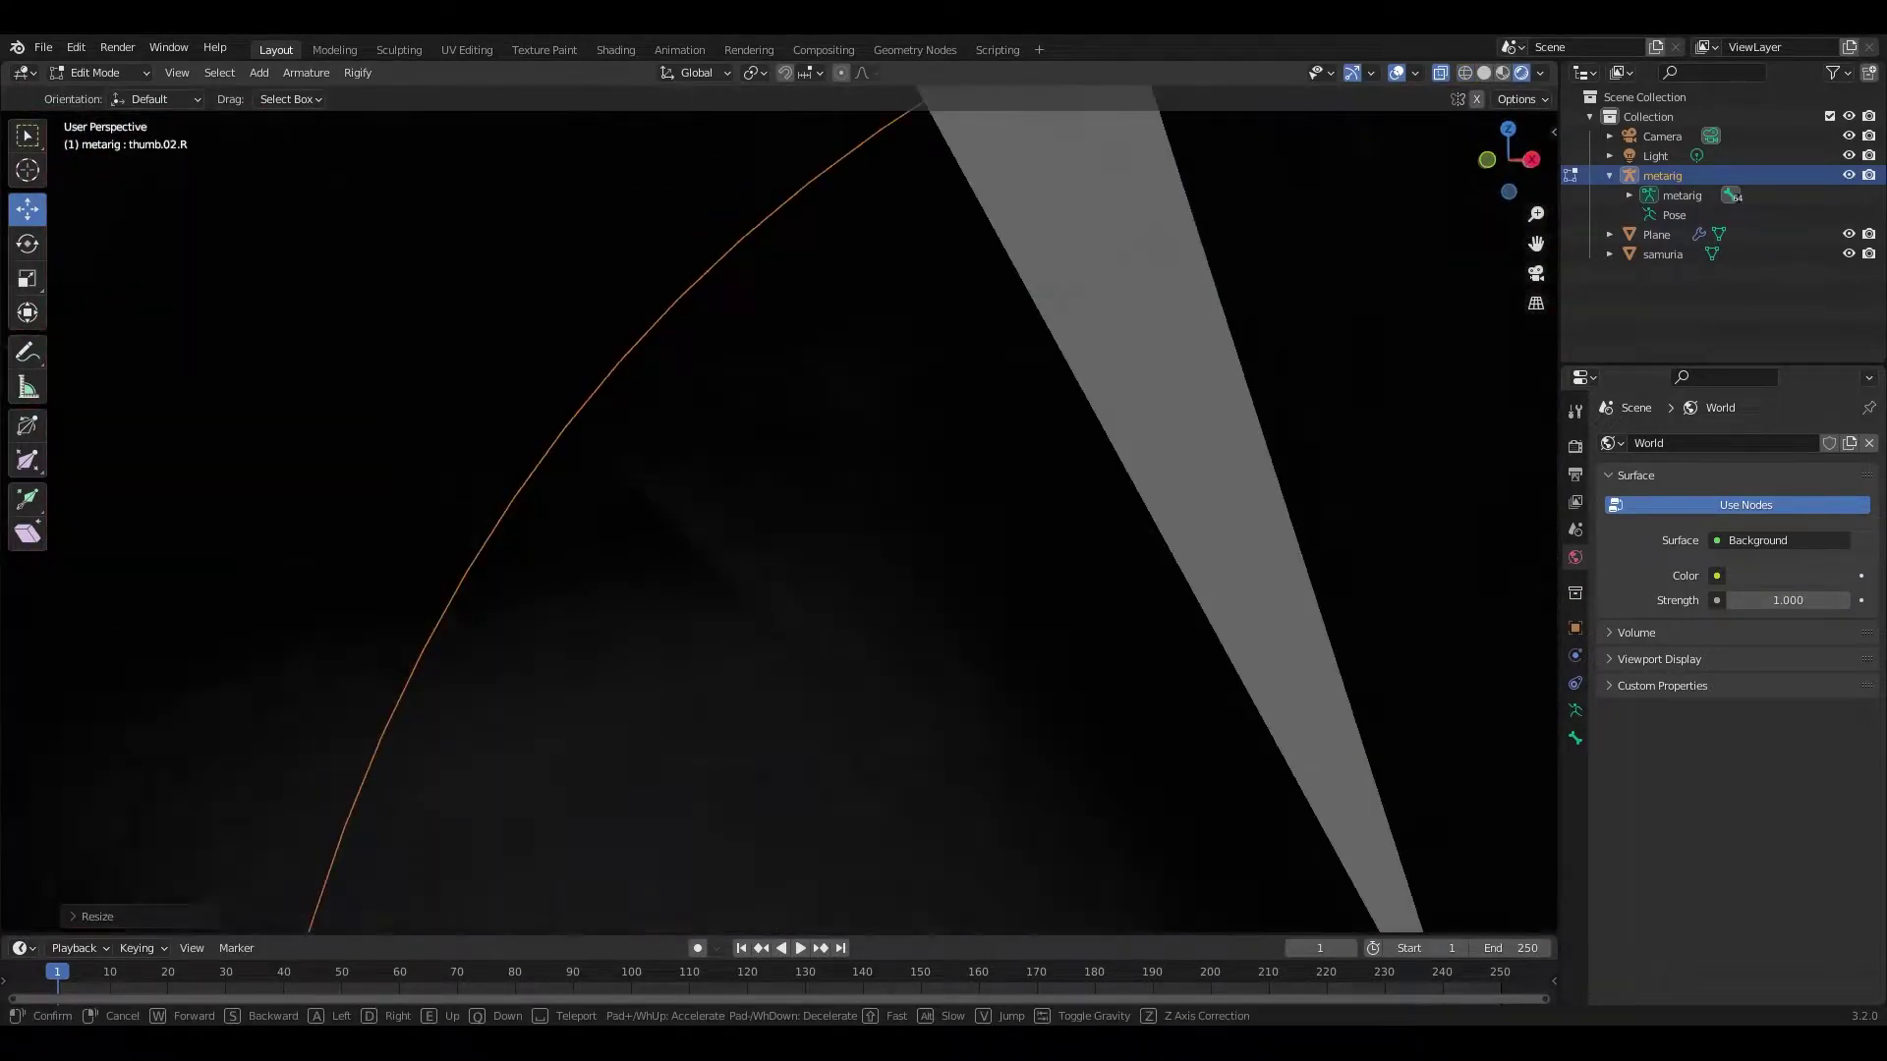
# Step: Check spine.003 and shin.L placement, then return to Object Mode with rendered shading
pyautogui.press('w')
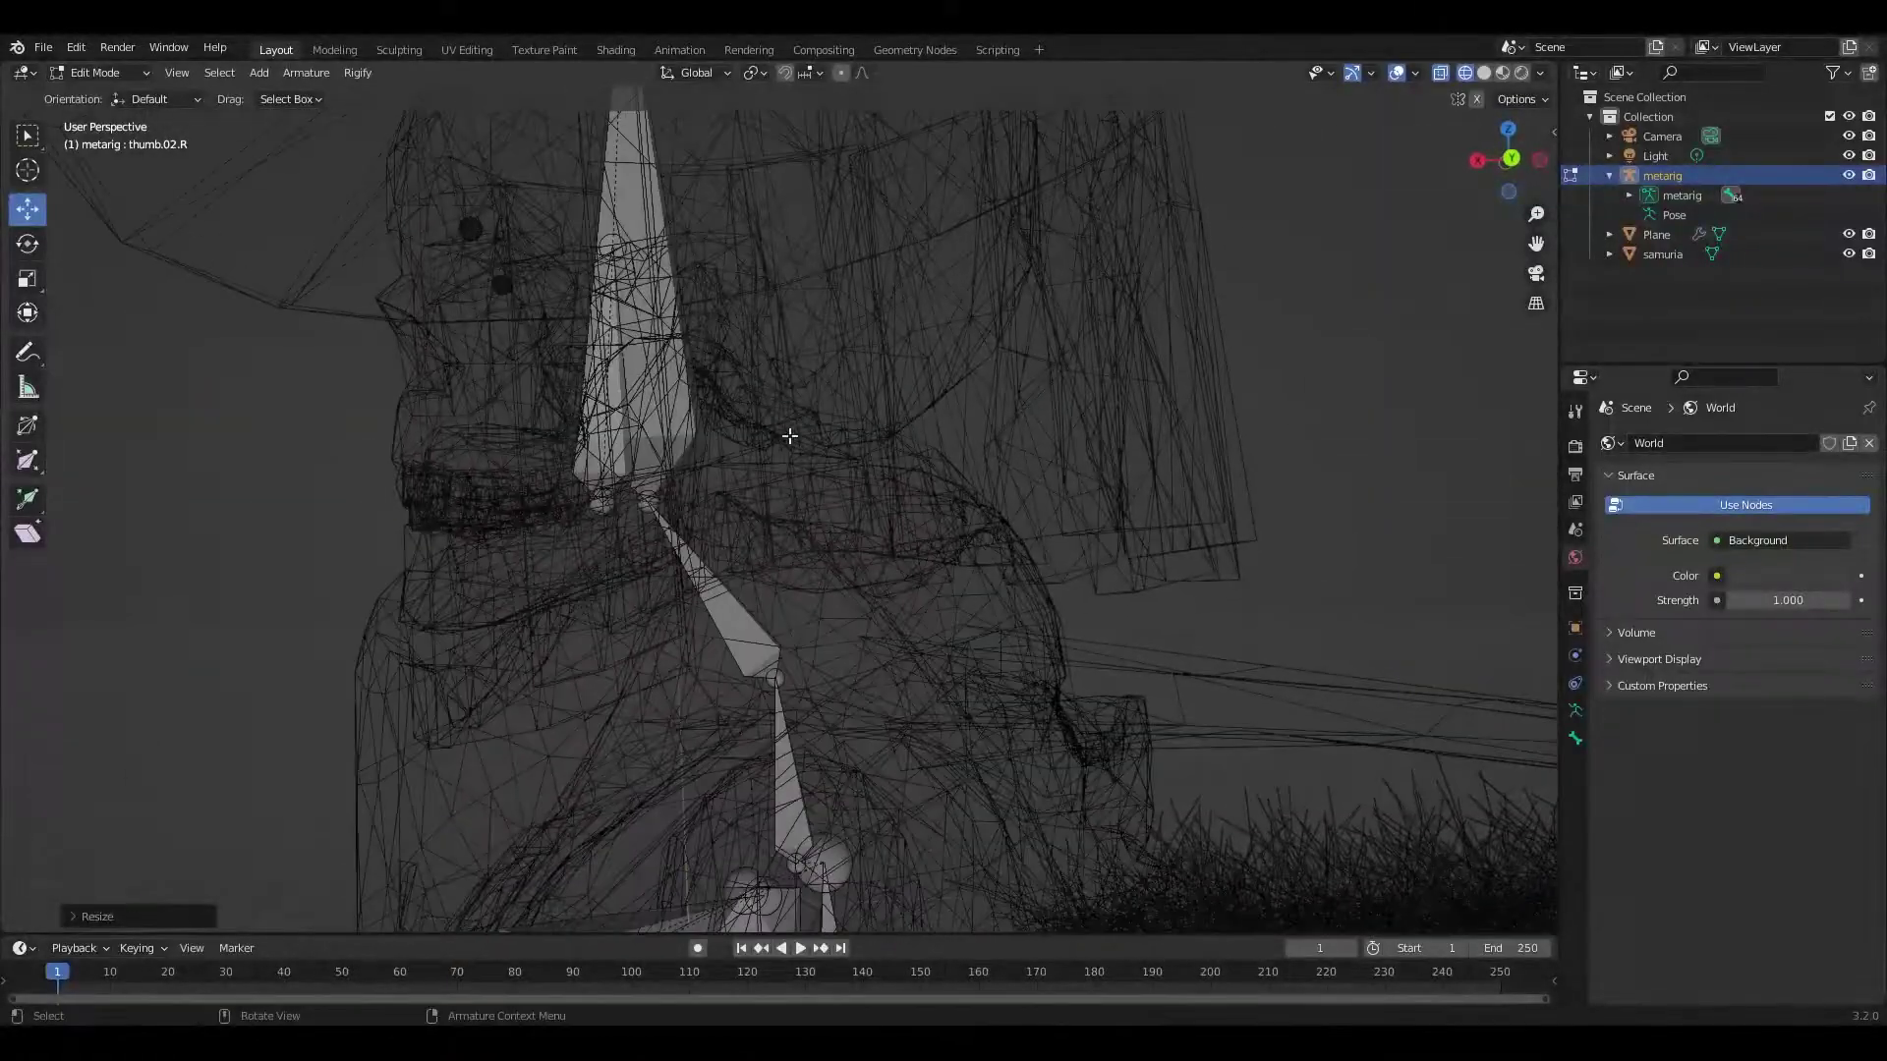
pyautogui.click(731, 589)
pyautogui.hotkey('shift', '`')
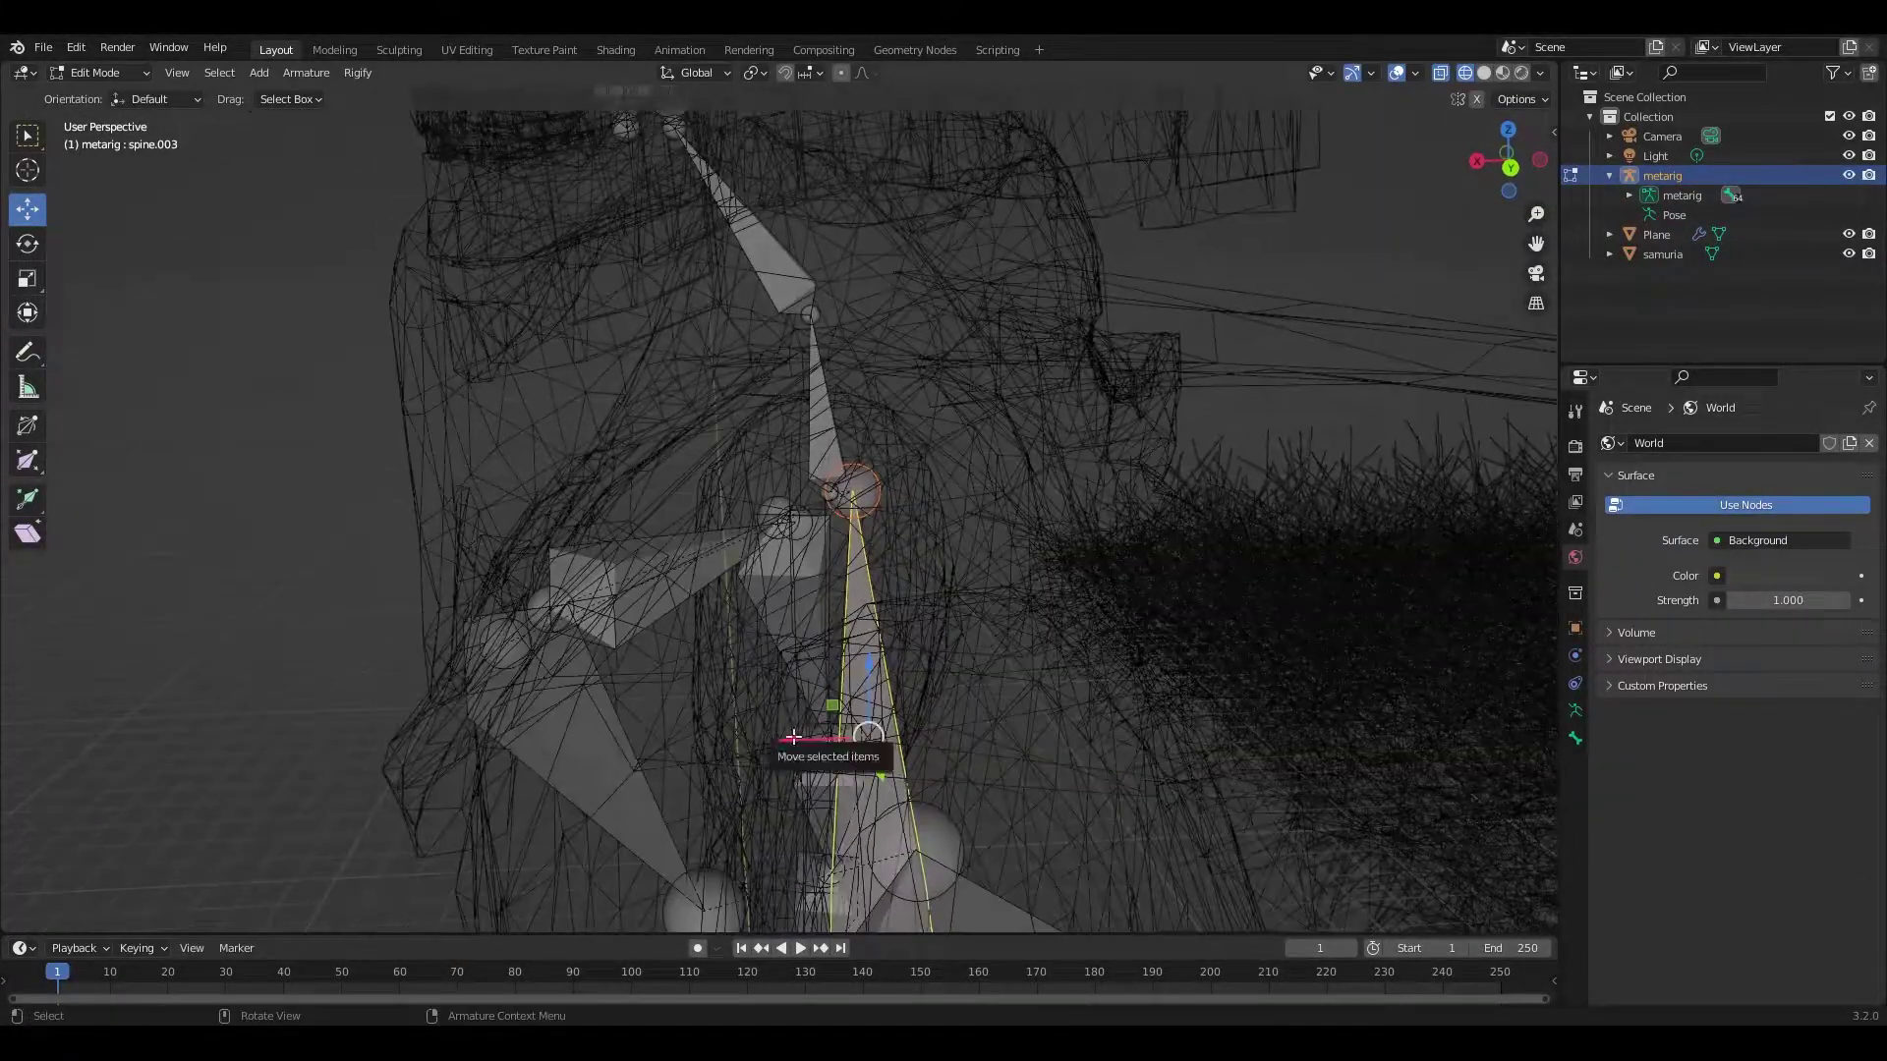
pyautogui.press('w')
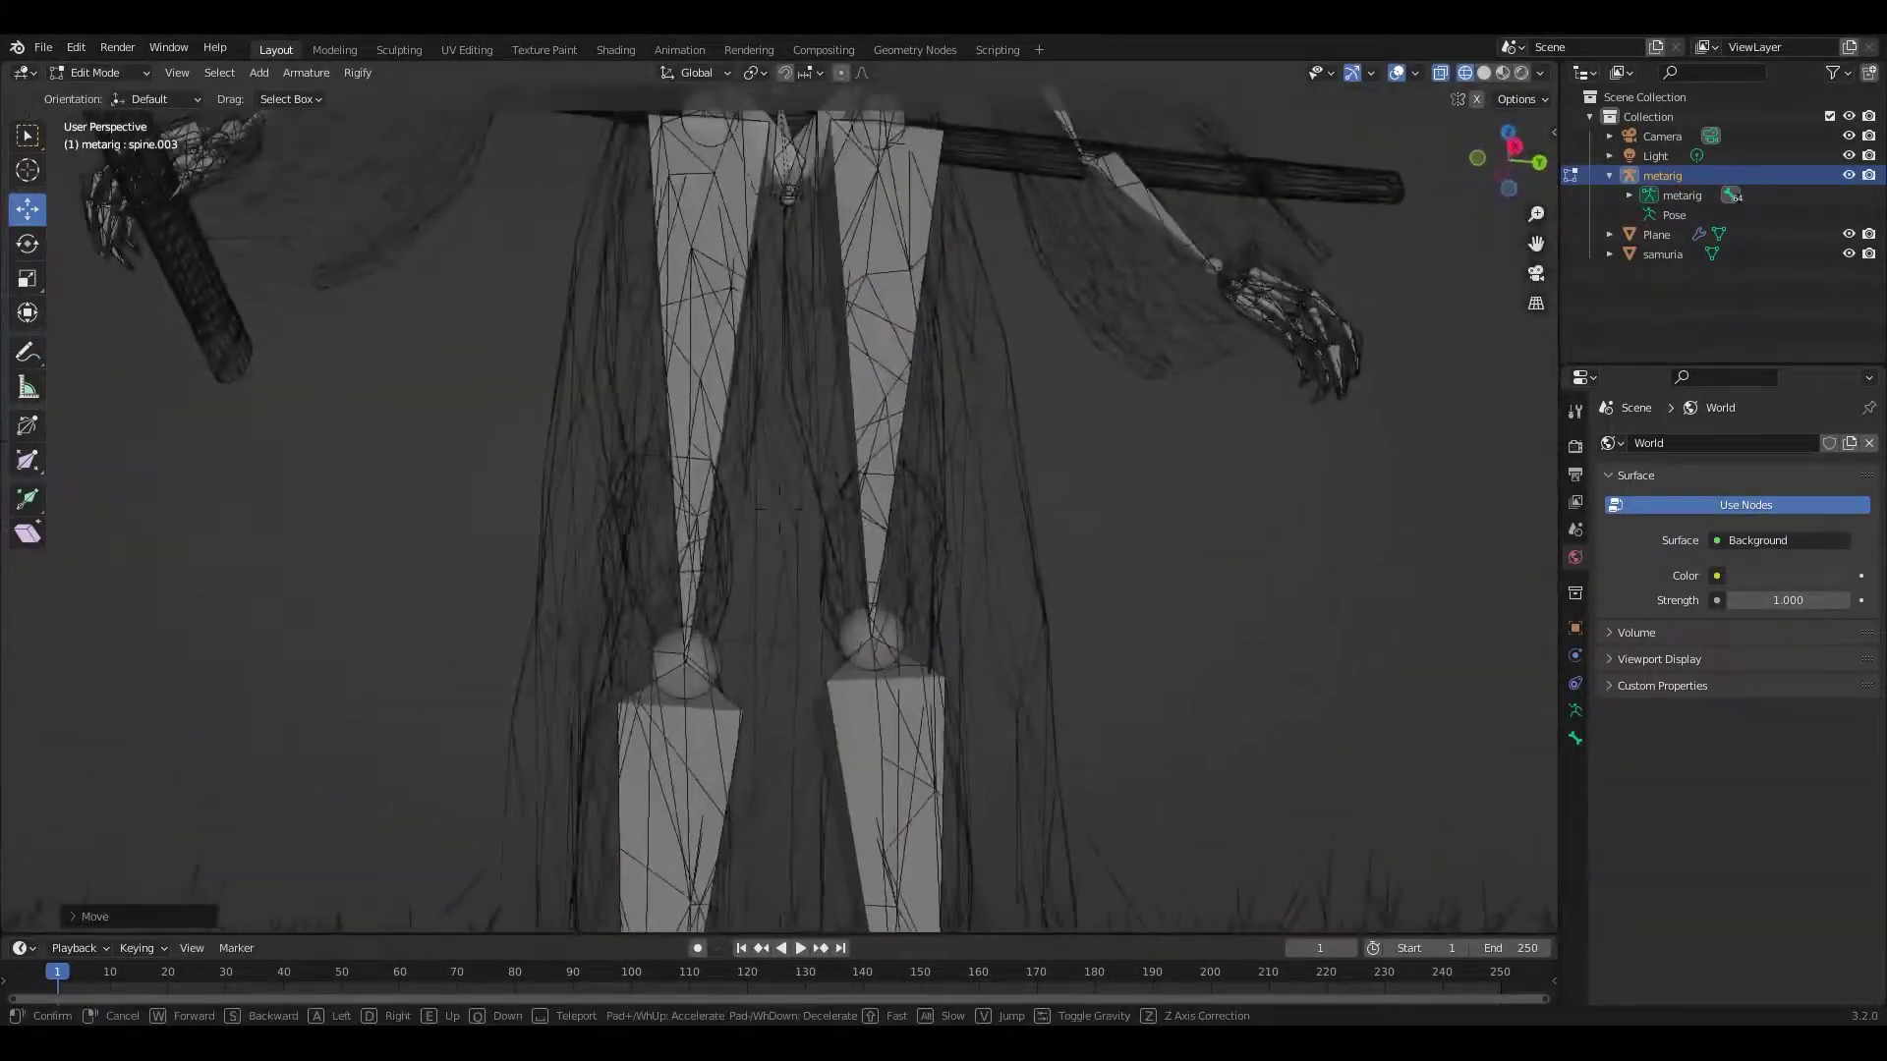
pyautogui.click(750, 695)
pyautogui.click(1065, 645)
pyautogui.hotkey('shift', '`')
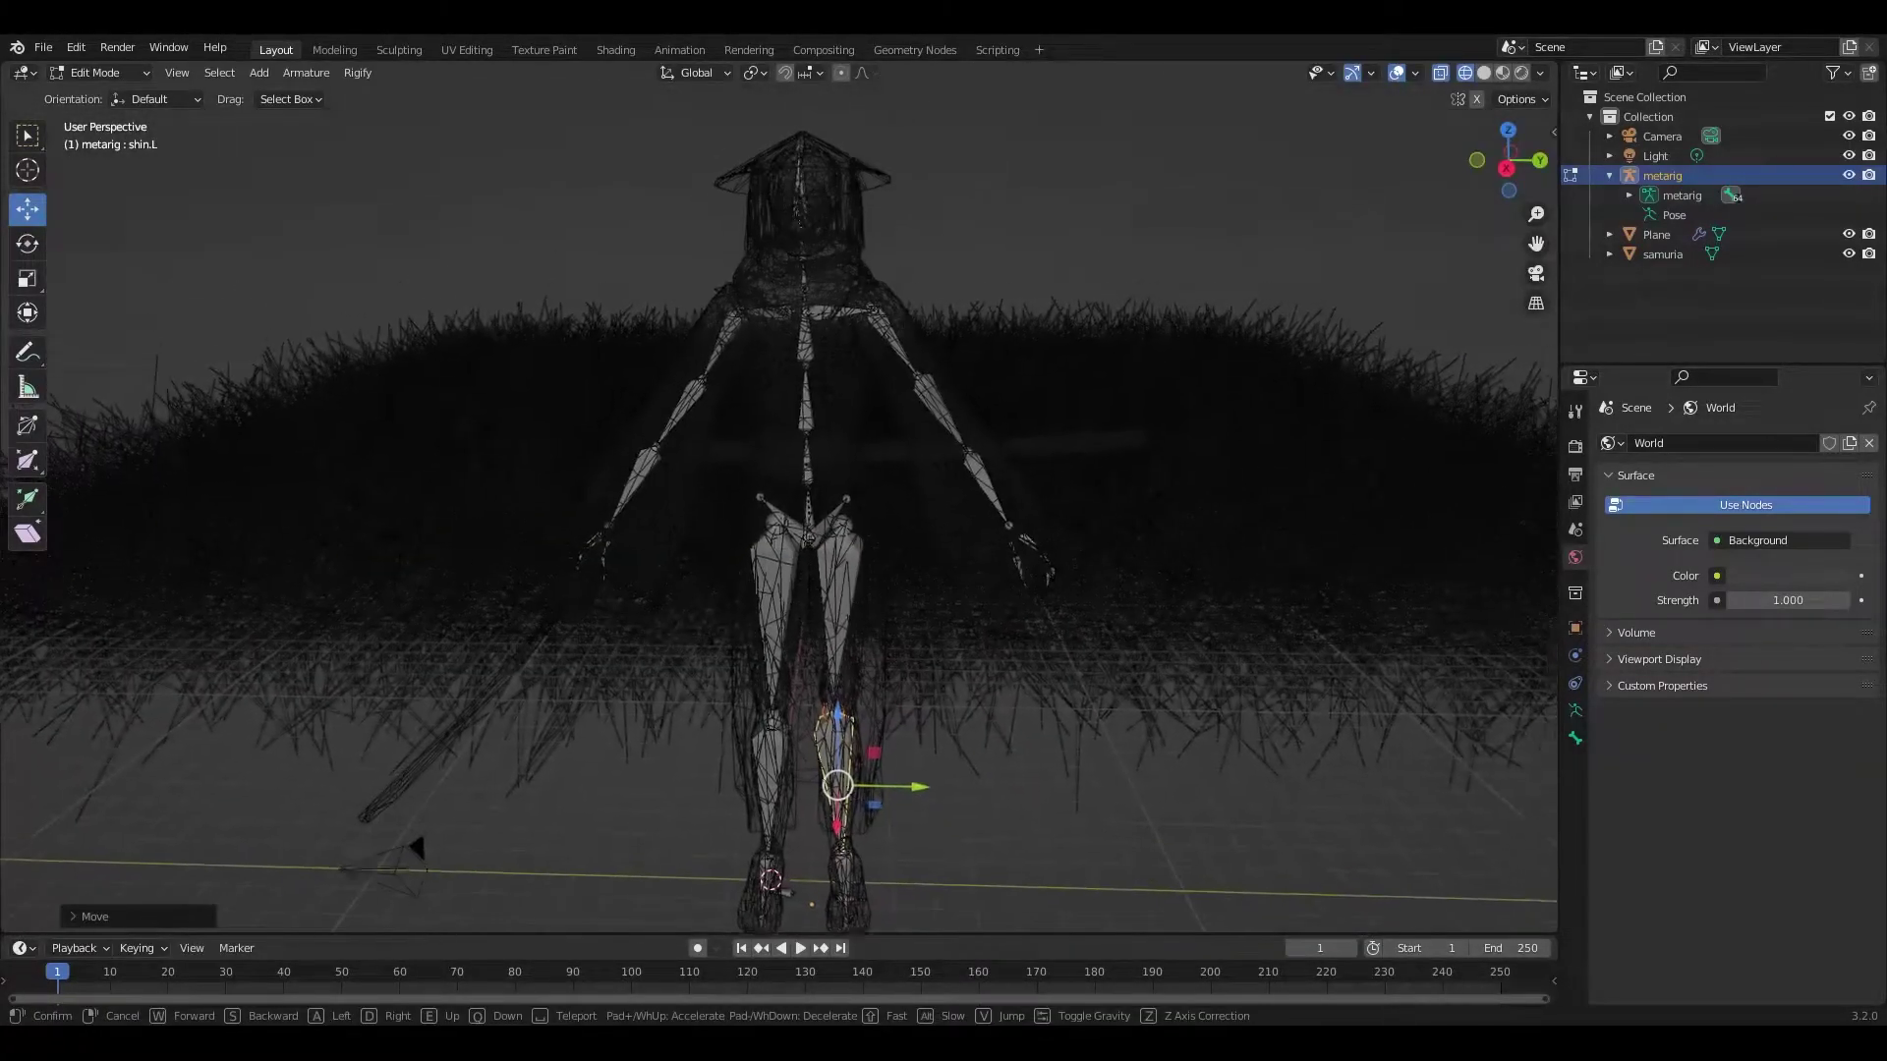
pyautogui.press('Tab')
pyautogui.click(1521, 74)
# Step: Check the metarig through the mesh, then select the samuria character mesh
pyautogui.hotkey('shift', '`')
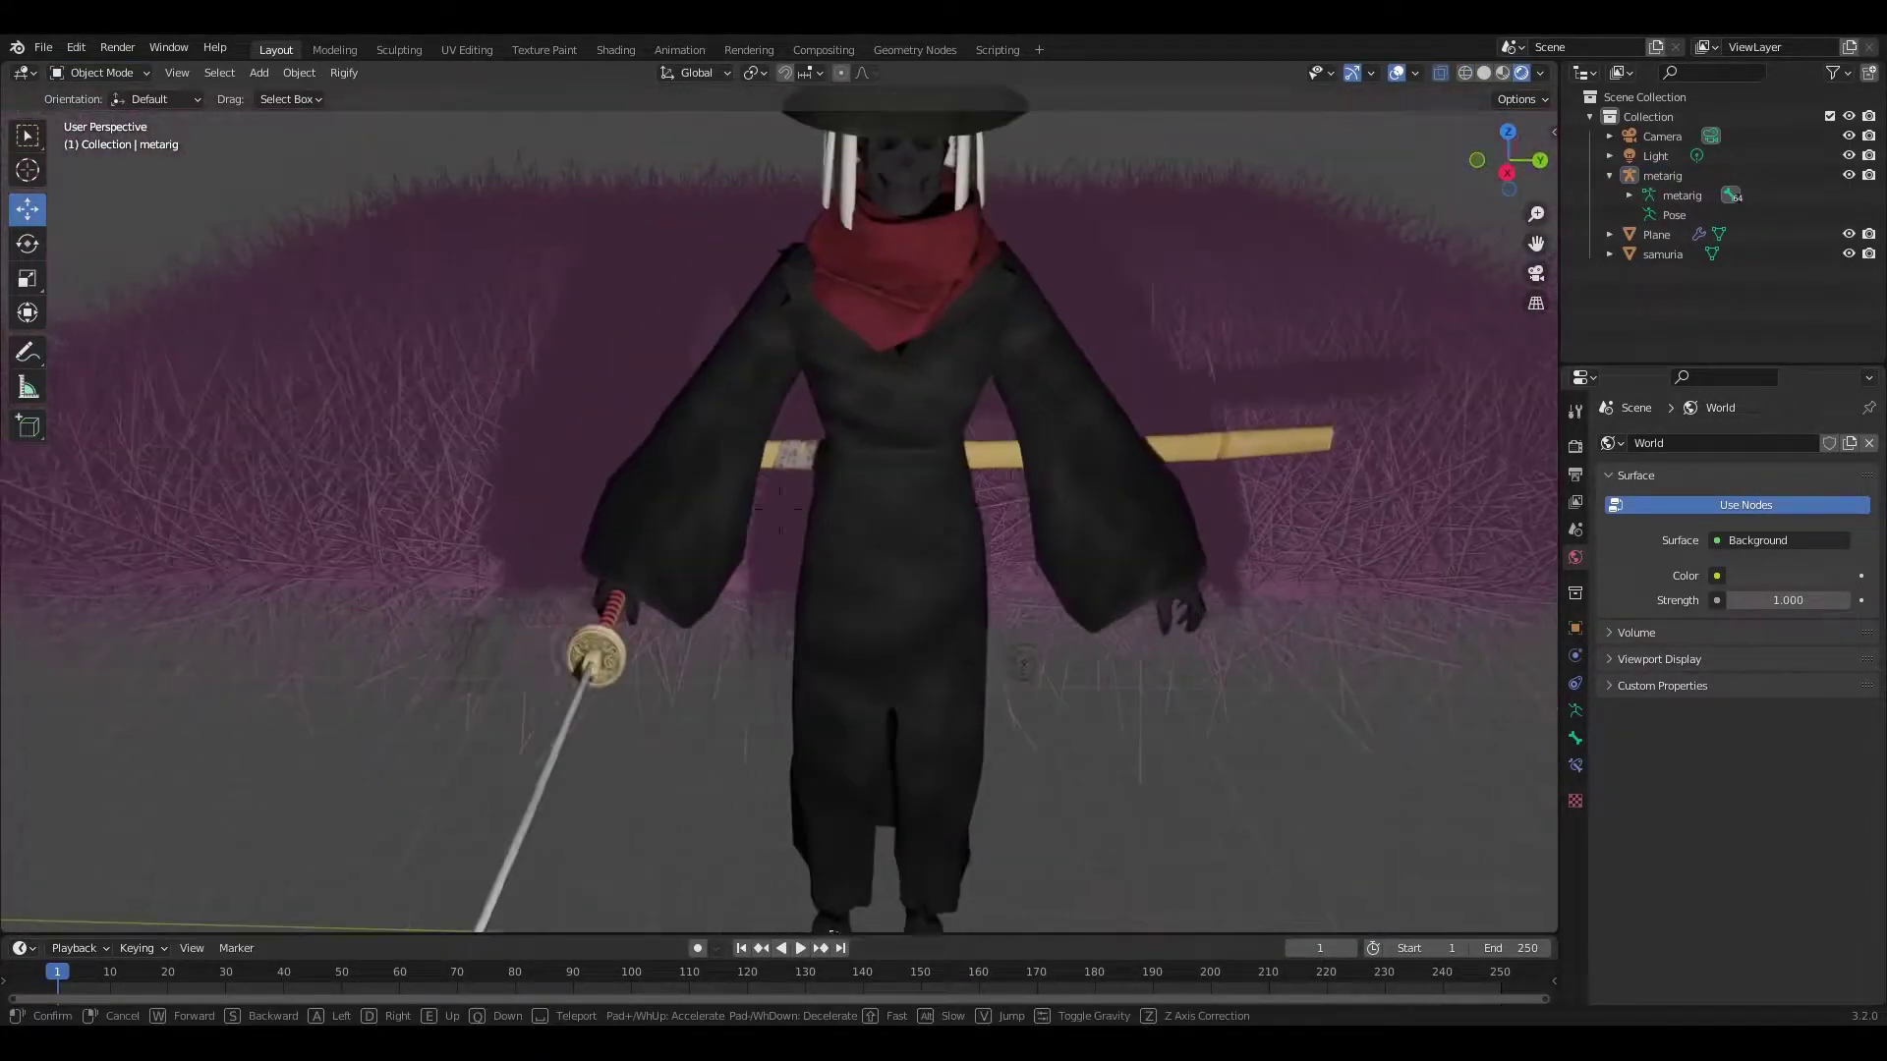
pyautogui.click(1246, 599)
pyautogui.click(1464, 74)
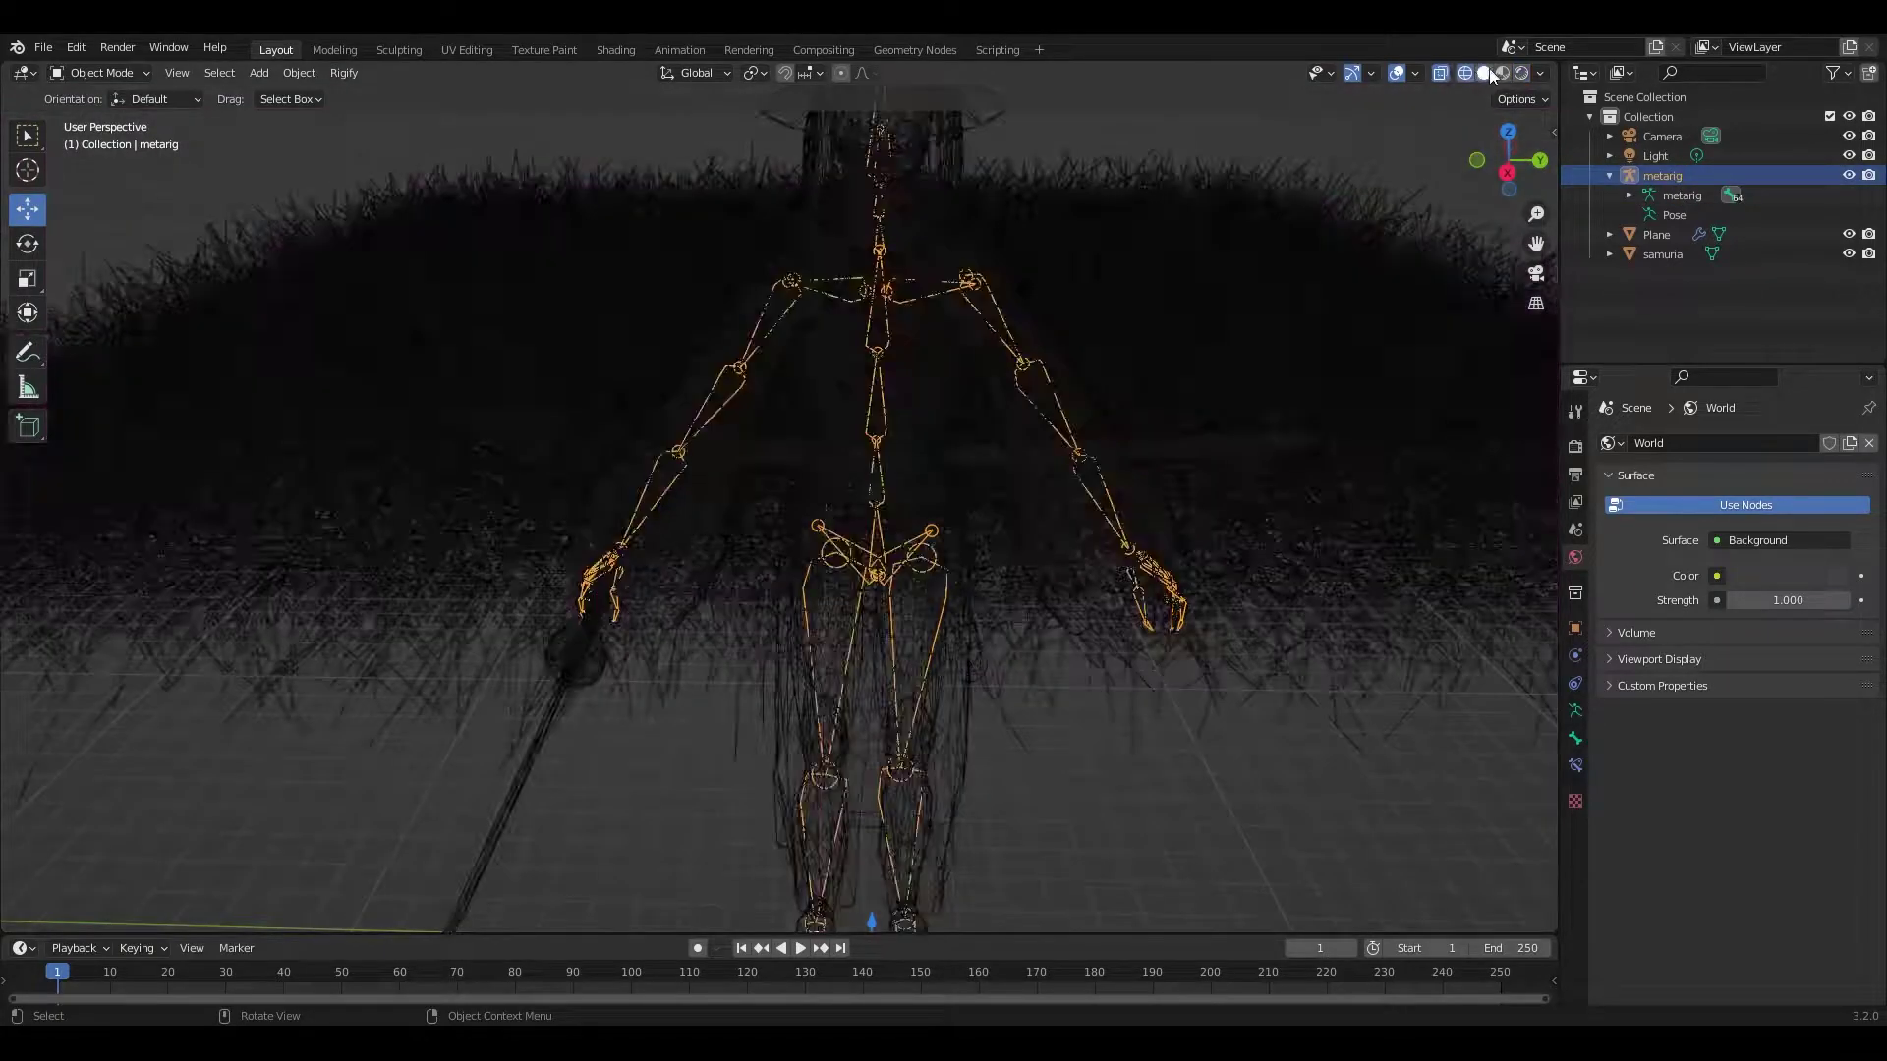
pyautogui.click(1521, 74)
pyautogui.click(888, 474)
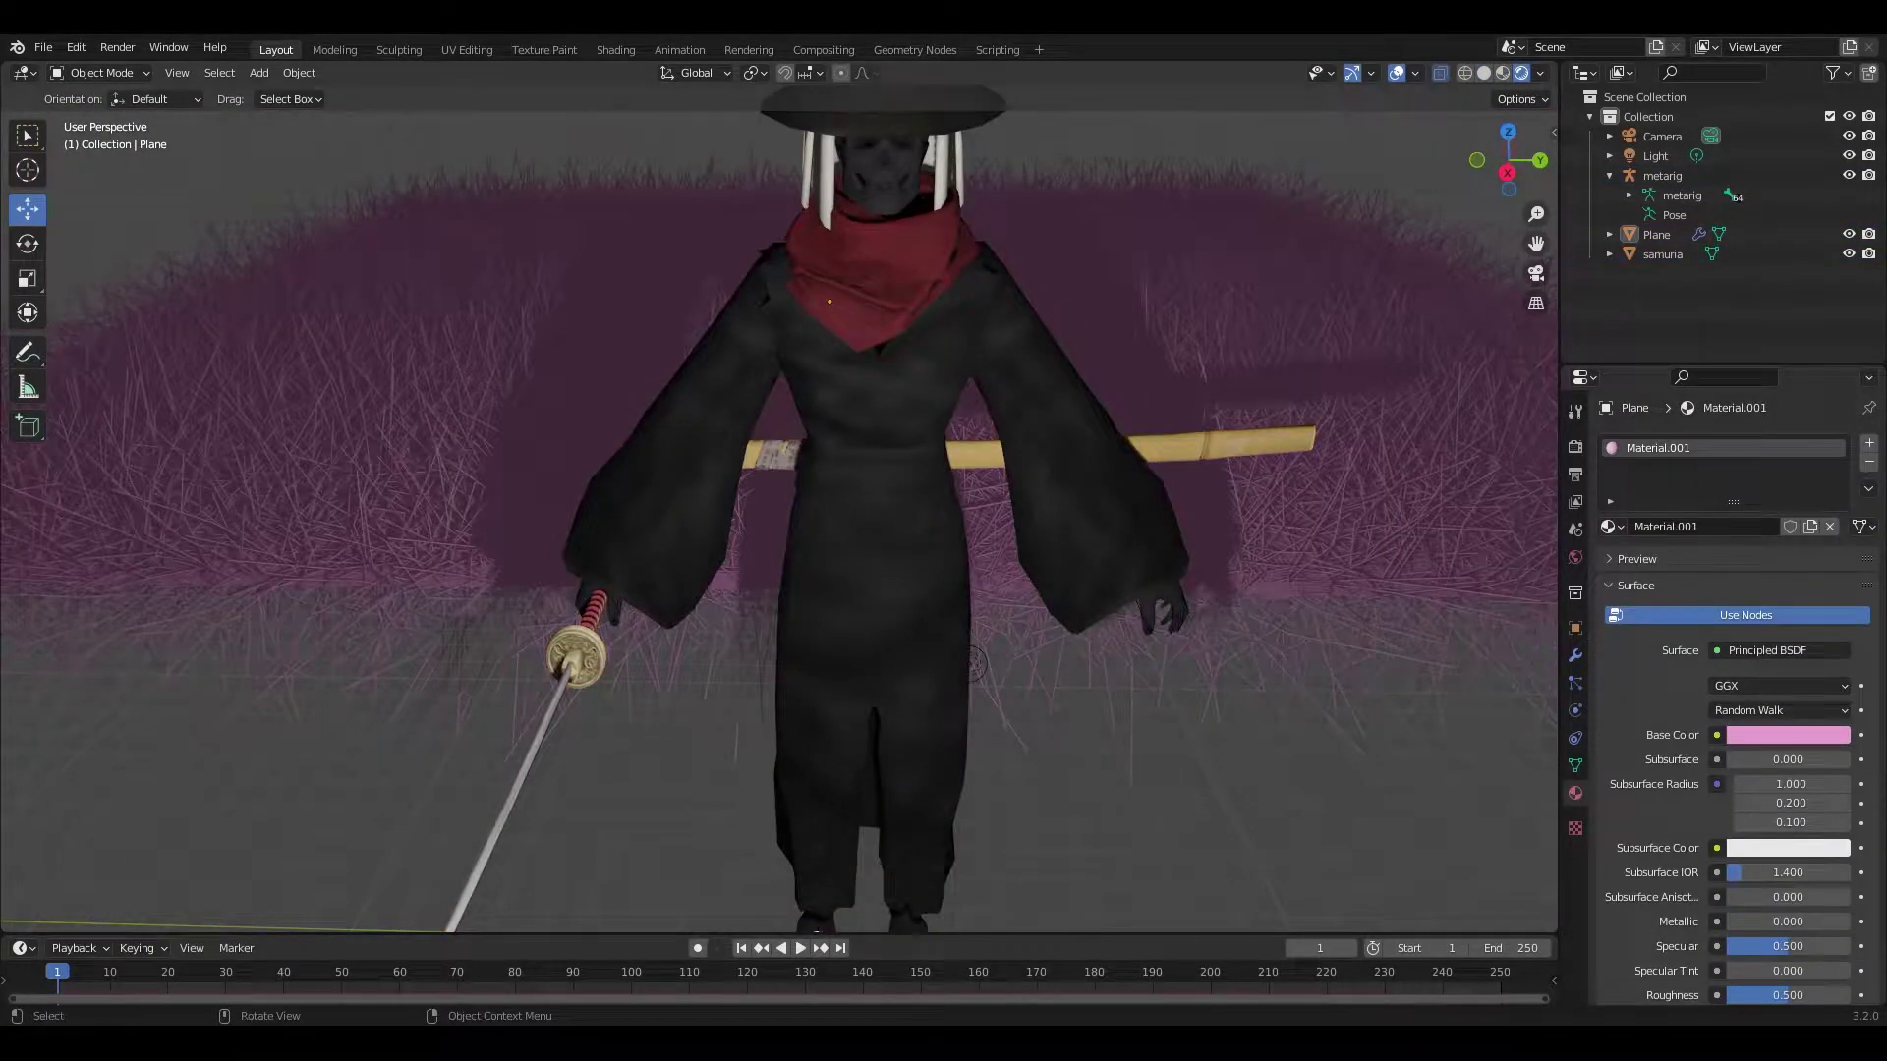
pyautogui.click(939, 321)
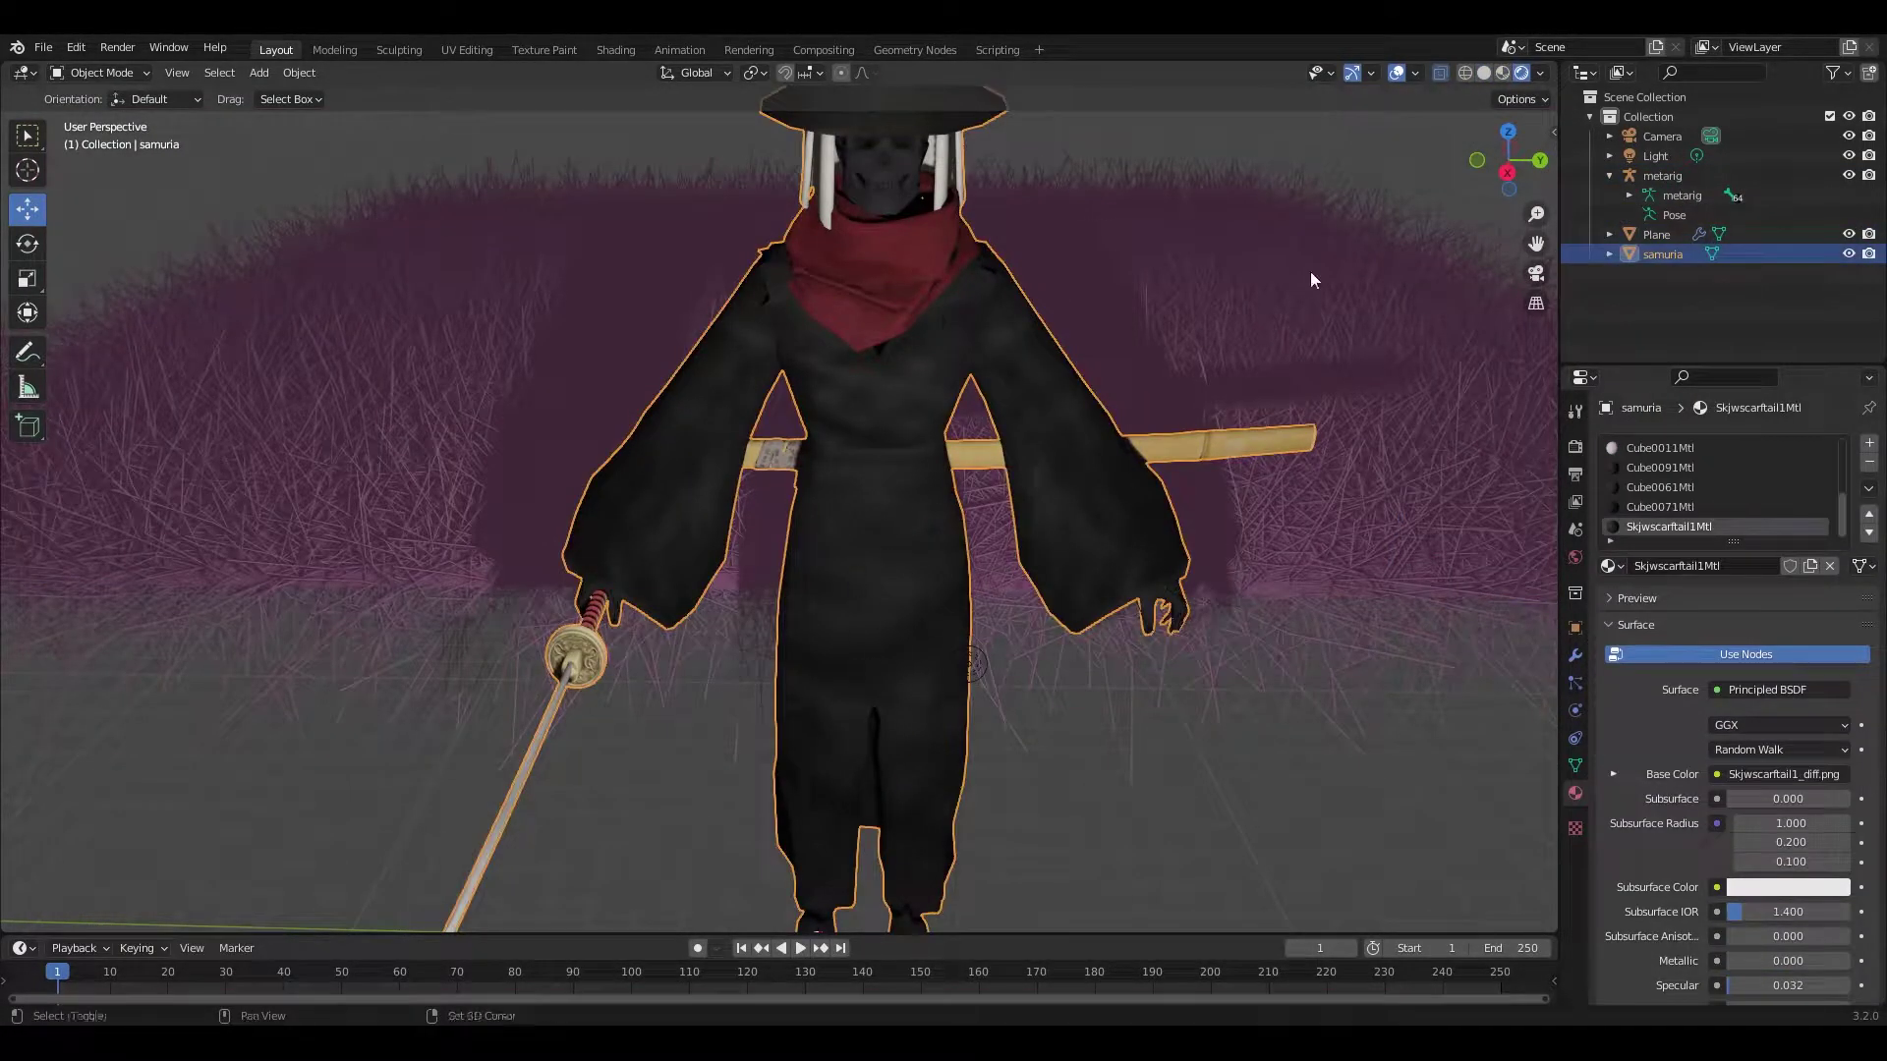
# Step: Make metarig active and parent samuria to it with Armature Deform, With Automatic Weights
pyautogui.moveTo(1221, 796); pyautogui.dragTo(1629, 124, button='middle')
pyautogui.click(1609, 175)
pyautogui.click(1661, 175)
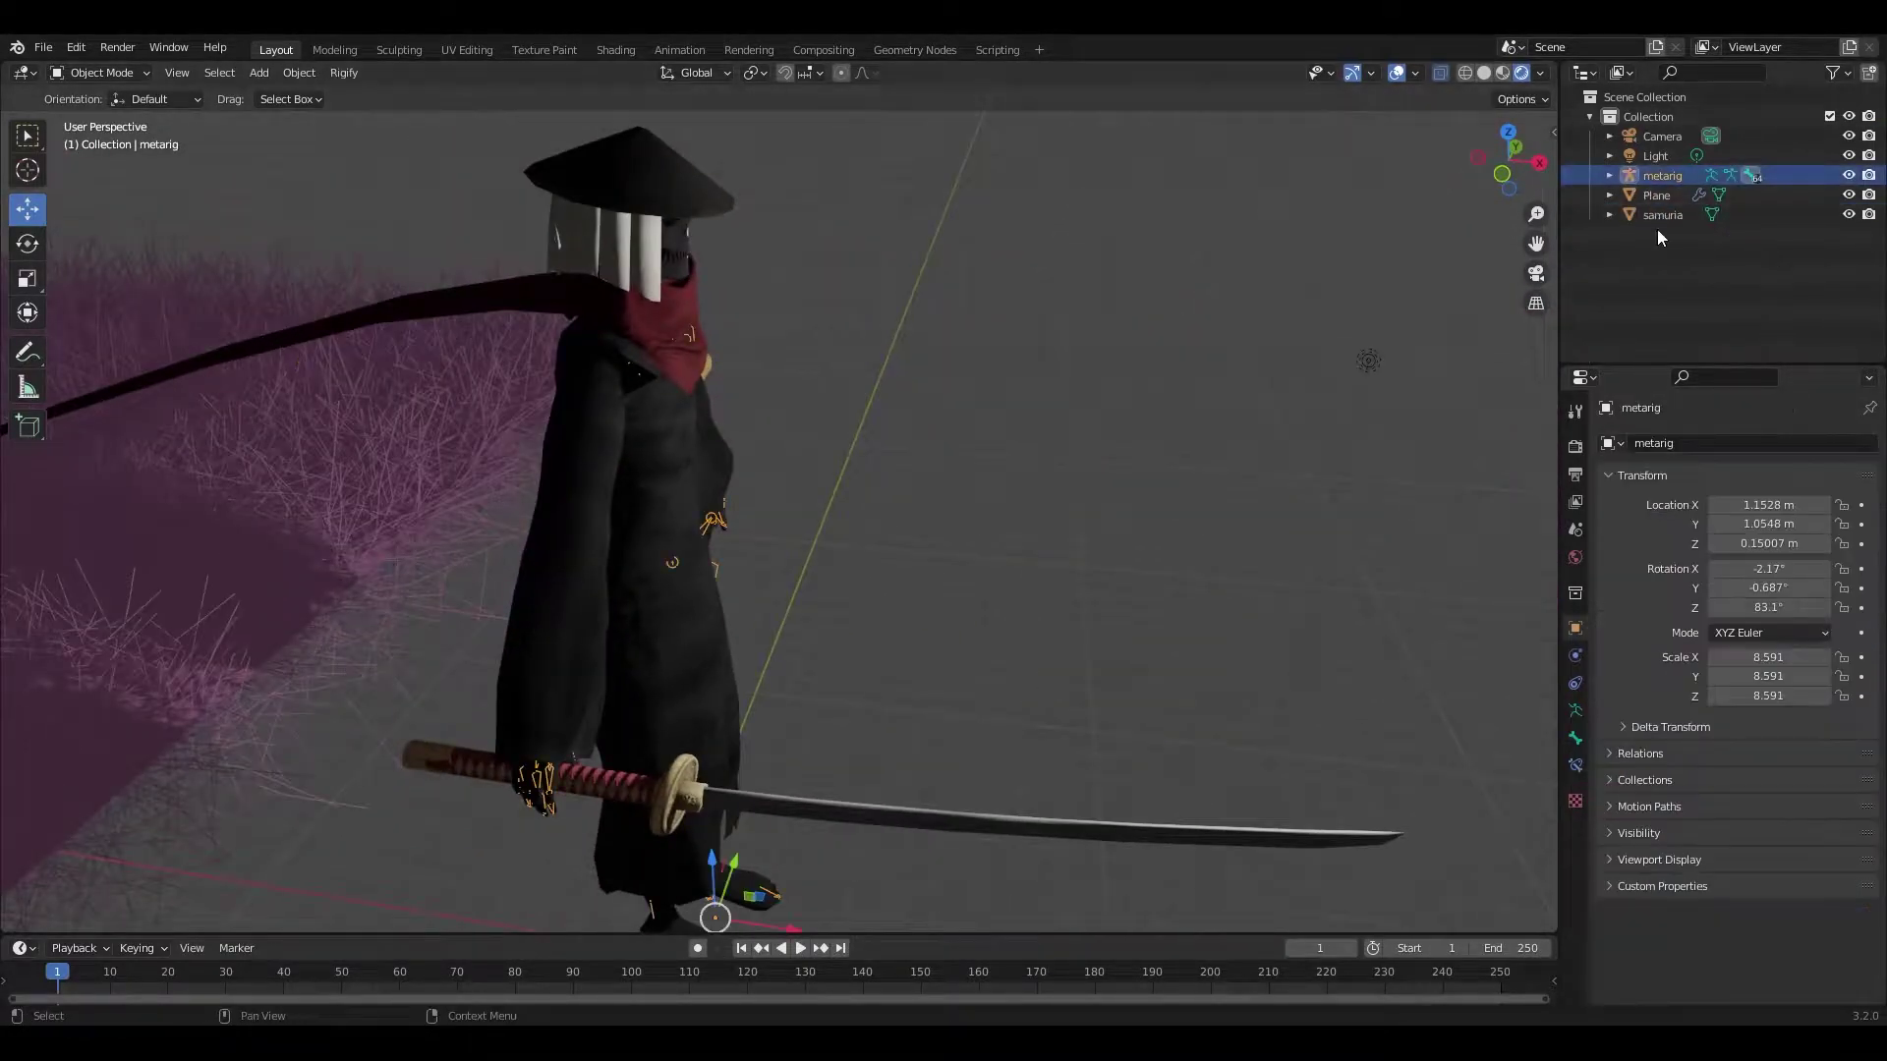
pyautogui.hotkey('ctrl', 'p')
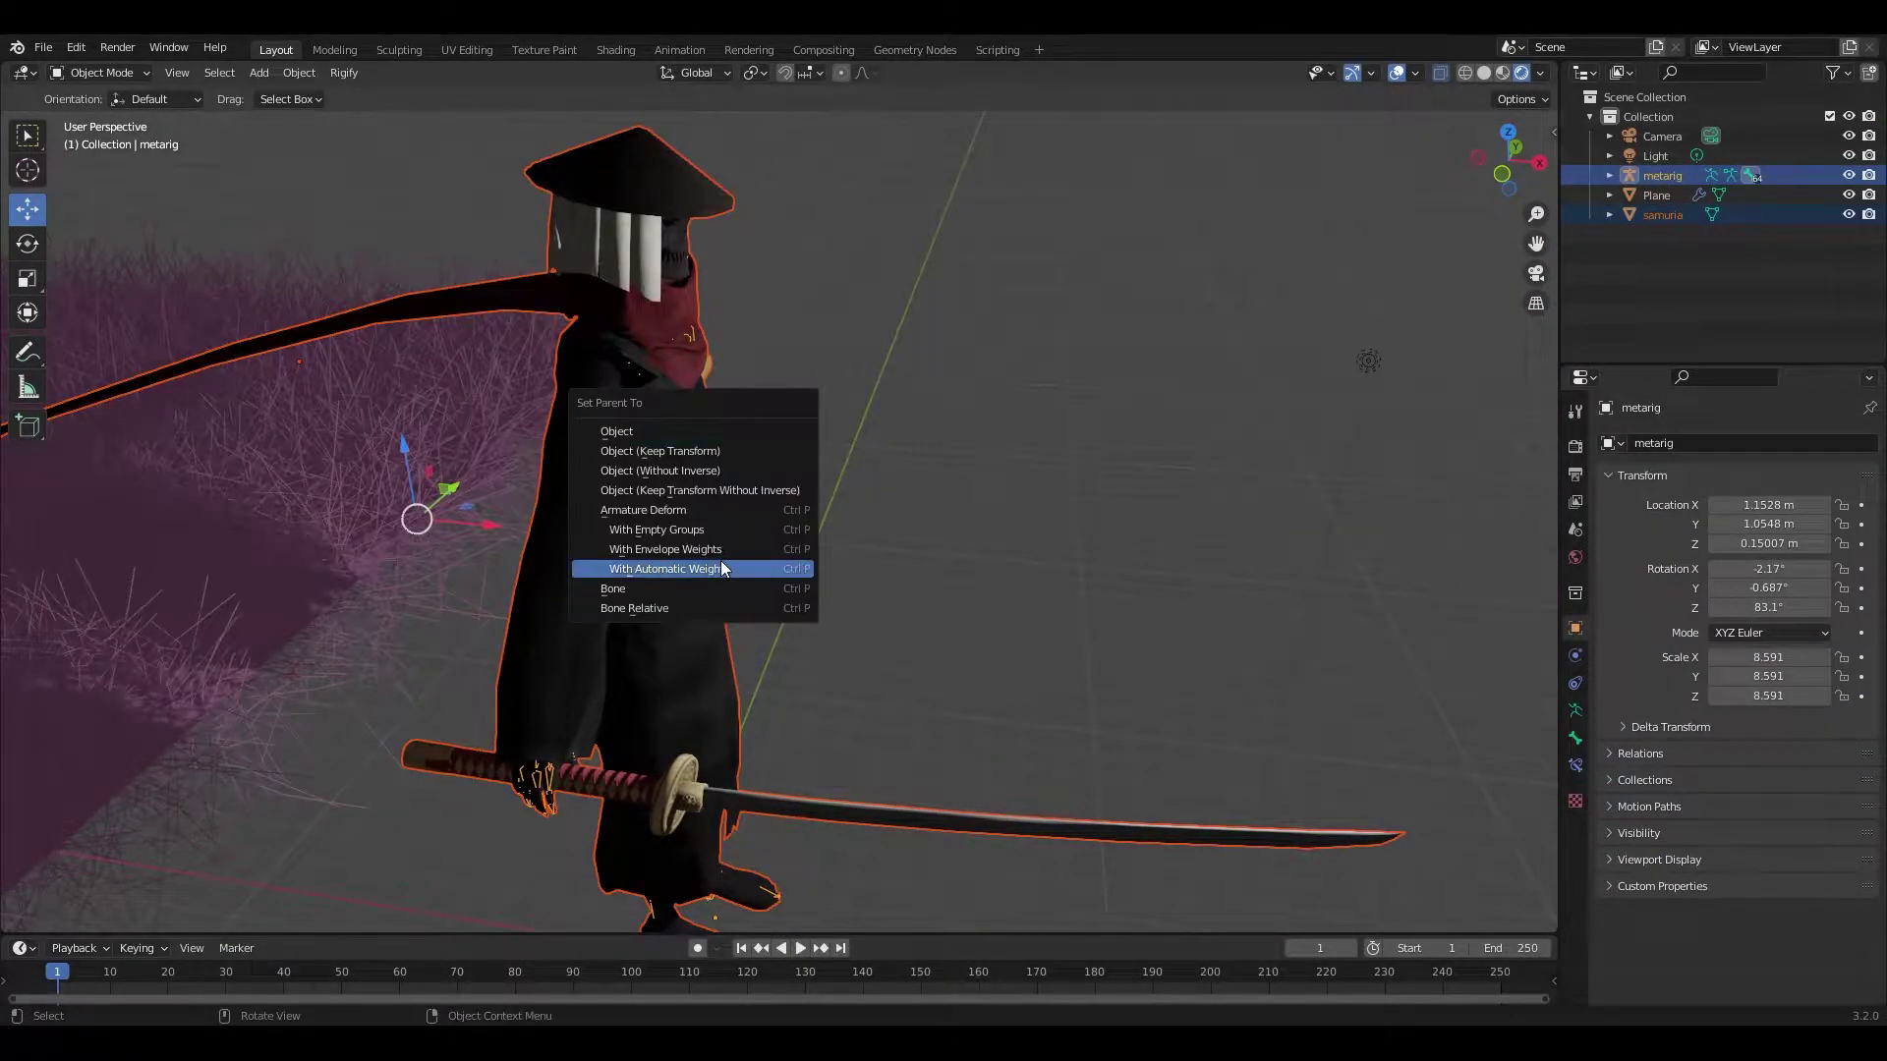
pyautogui.click(668, 570)
pyautogui.scroll(-2, 699, 378)
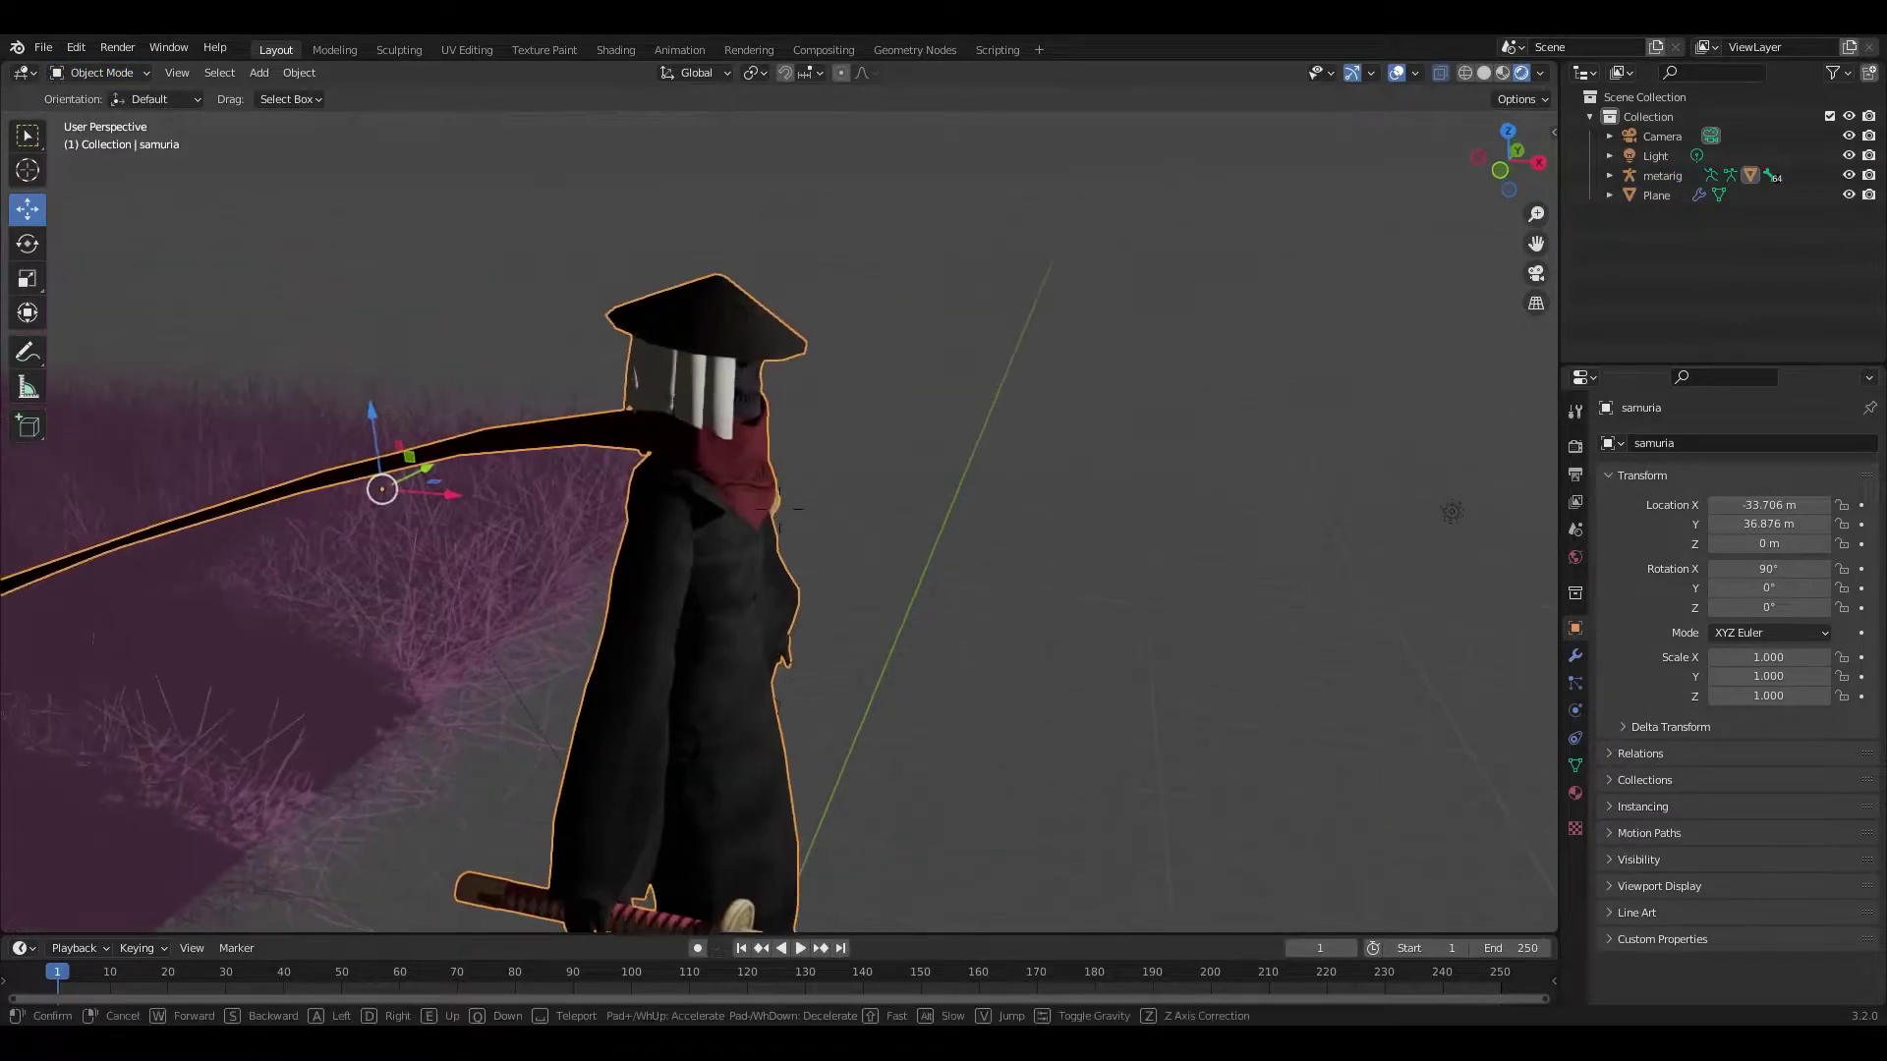
pyautogui.scroll(-2, 737, 442)
pyautogui.scroll(6, 781, 509)
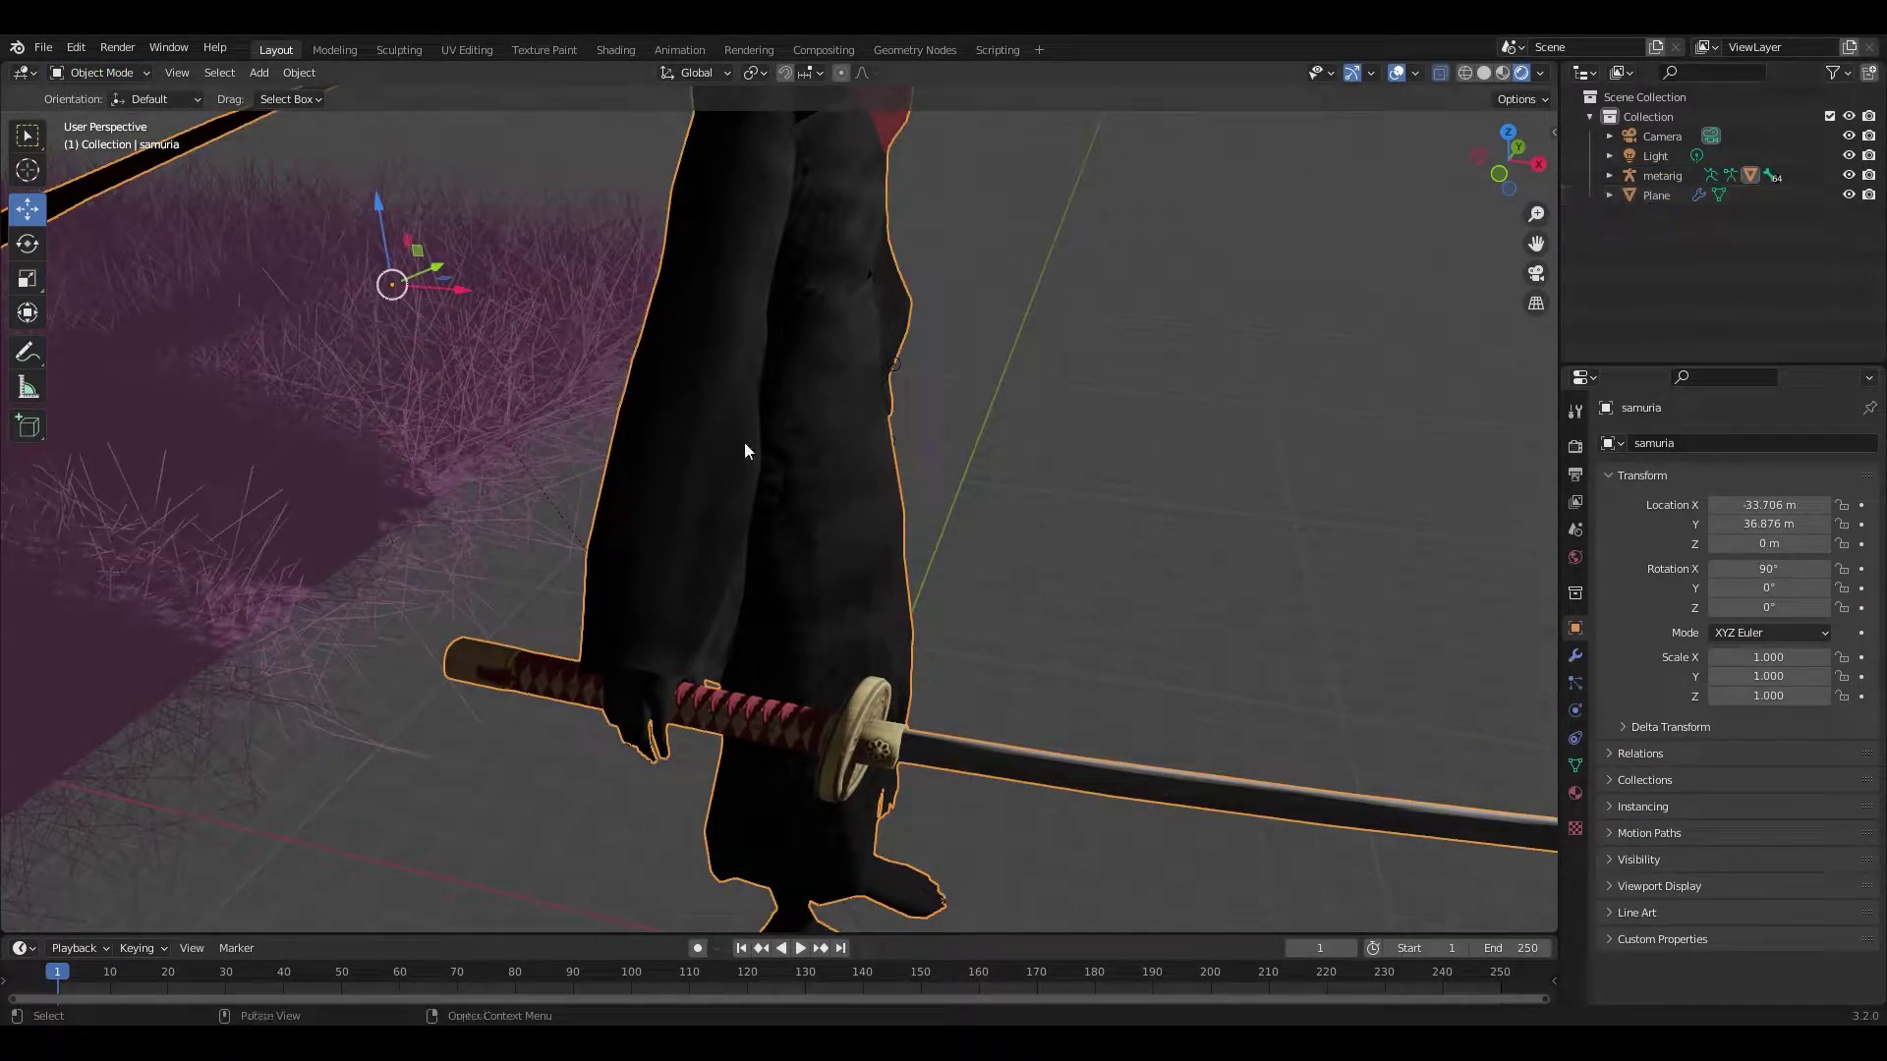
# Step: Re-parent the samuria mesh to the metarig with Ctrl+P
pyautogui.keyDown('shift'); pyautogui.click(892, 358); pyautogui.keyUp('shift')
pyautogui.rightClick(893, 358)
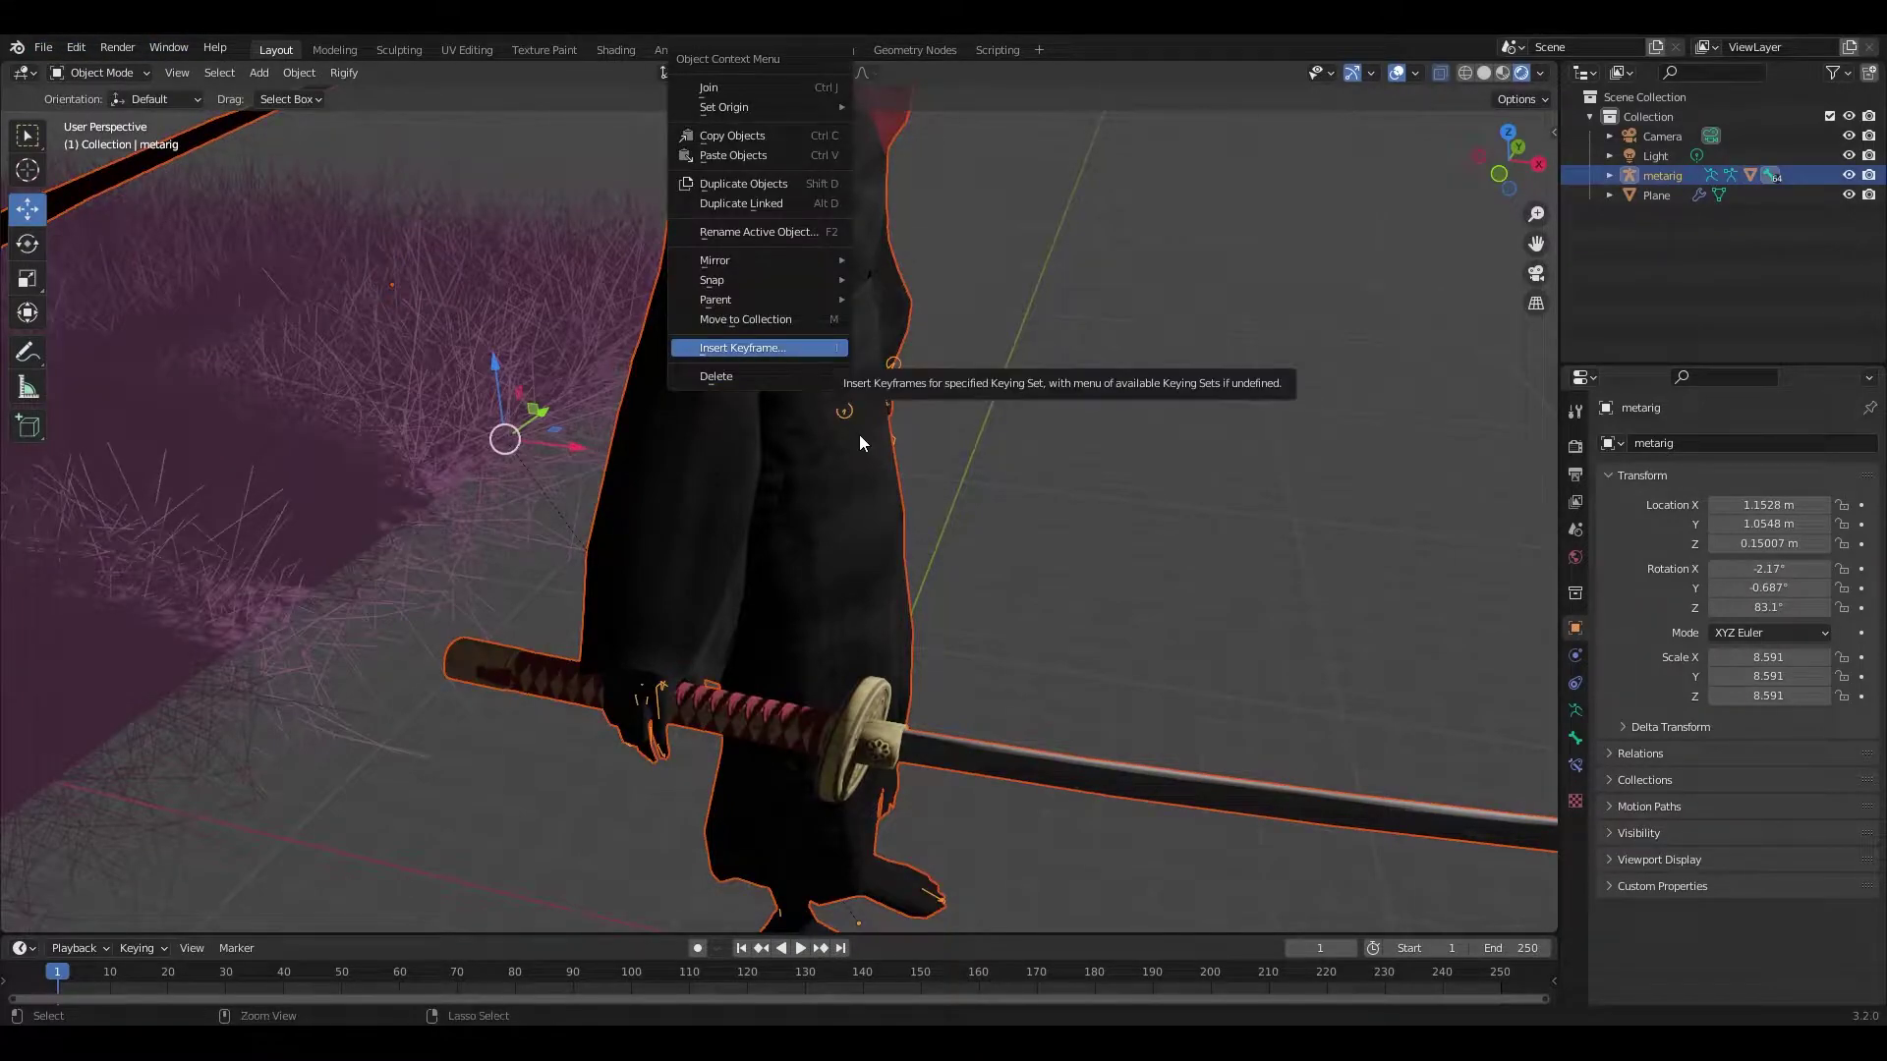
pyautogui.hotkey('ctrl', 'p')
pyautogui.click(884, 433)
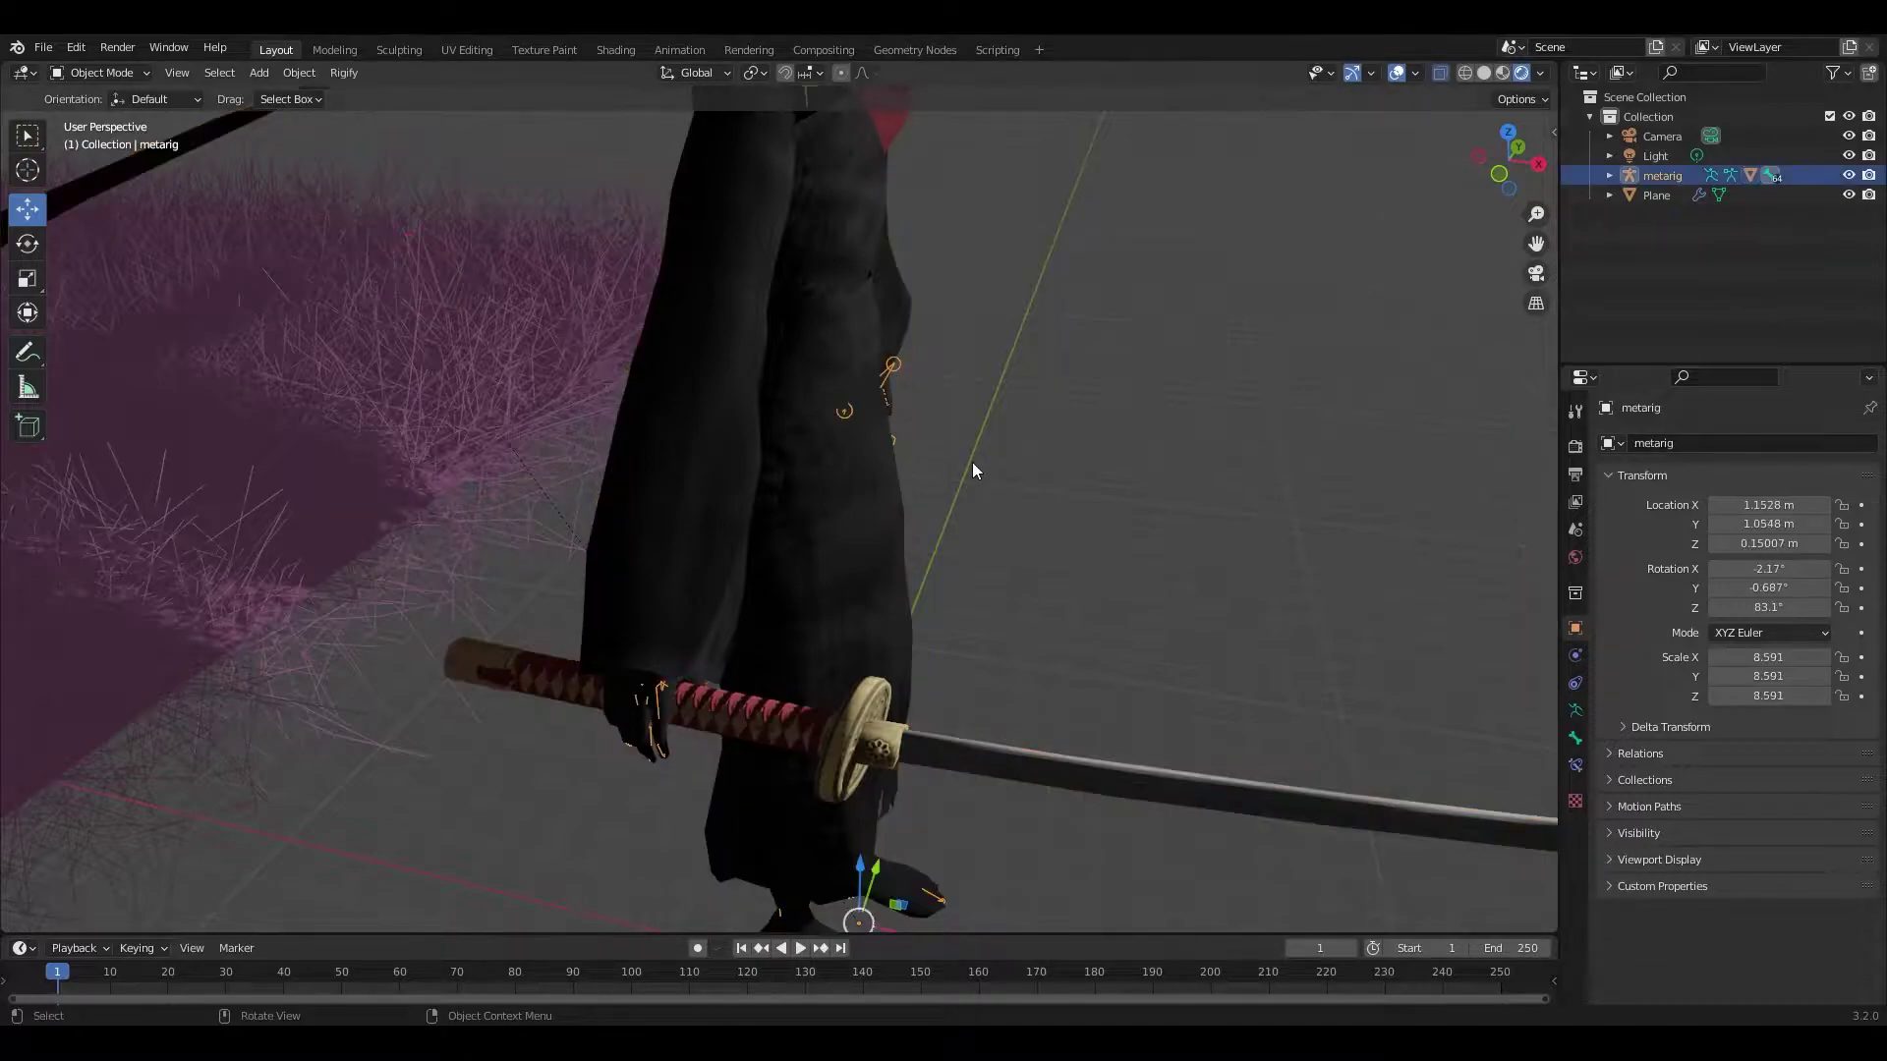
# Step: Rotate the shin.L bone so the samurai's left leg bends
pyautogui.moveTo(973, 470); pyautogui.dragTo(782, 518, button='middle')
pyautogui.scroll(5, 822, 678)
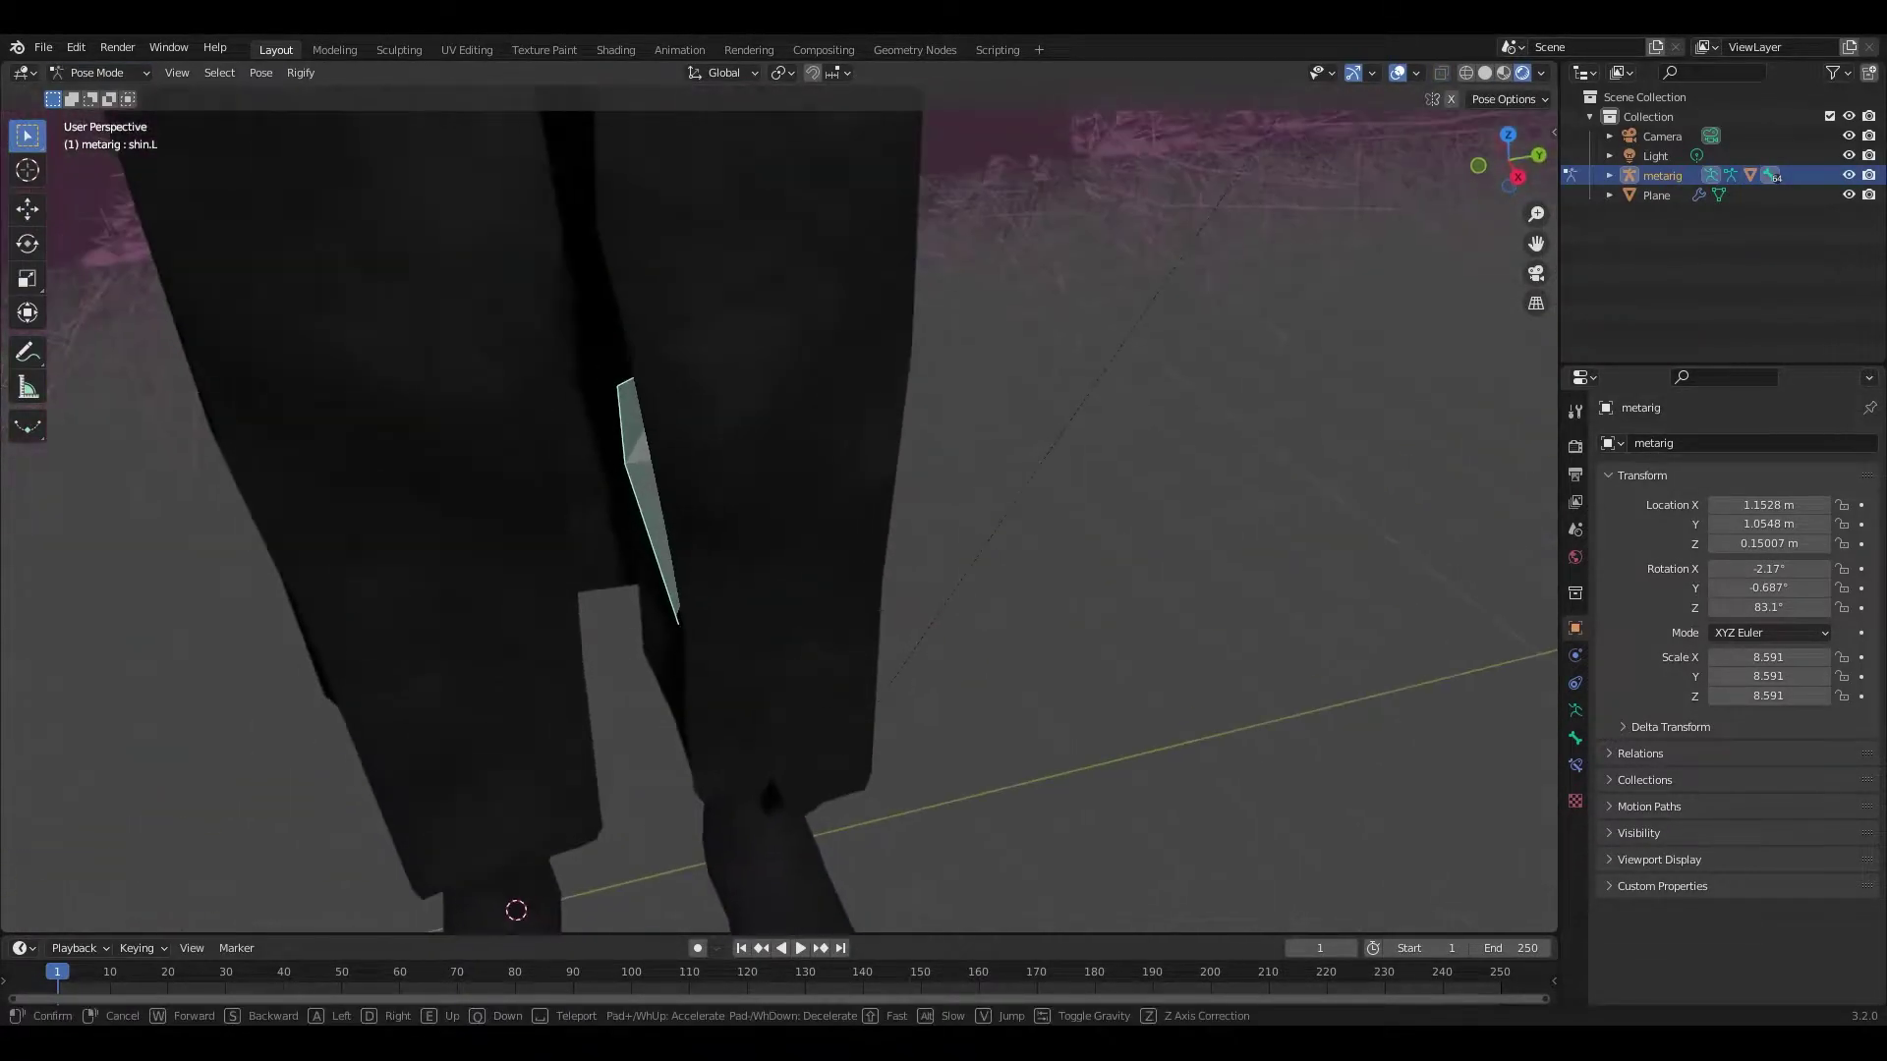
pyautogui.scroll(-2, 821, 679)
pyautogui.scroll(-2, 821, 678)
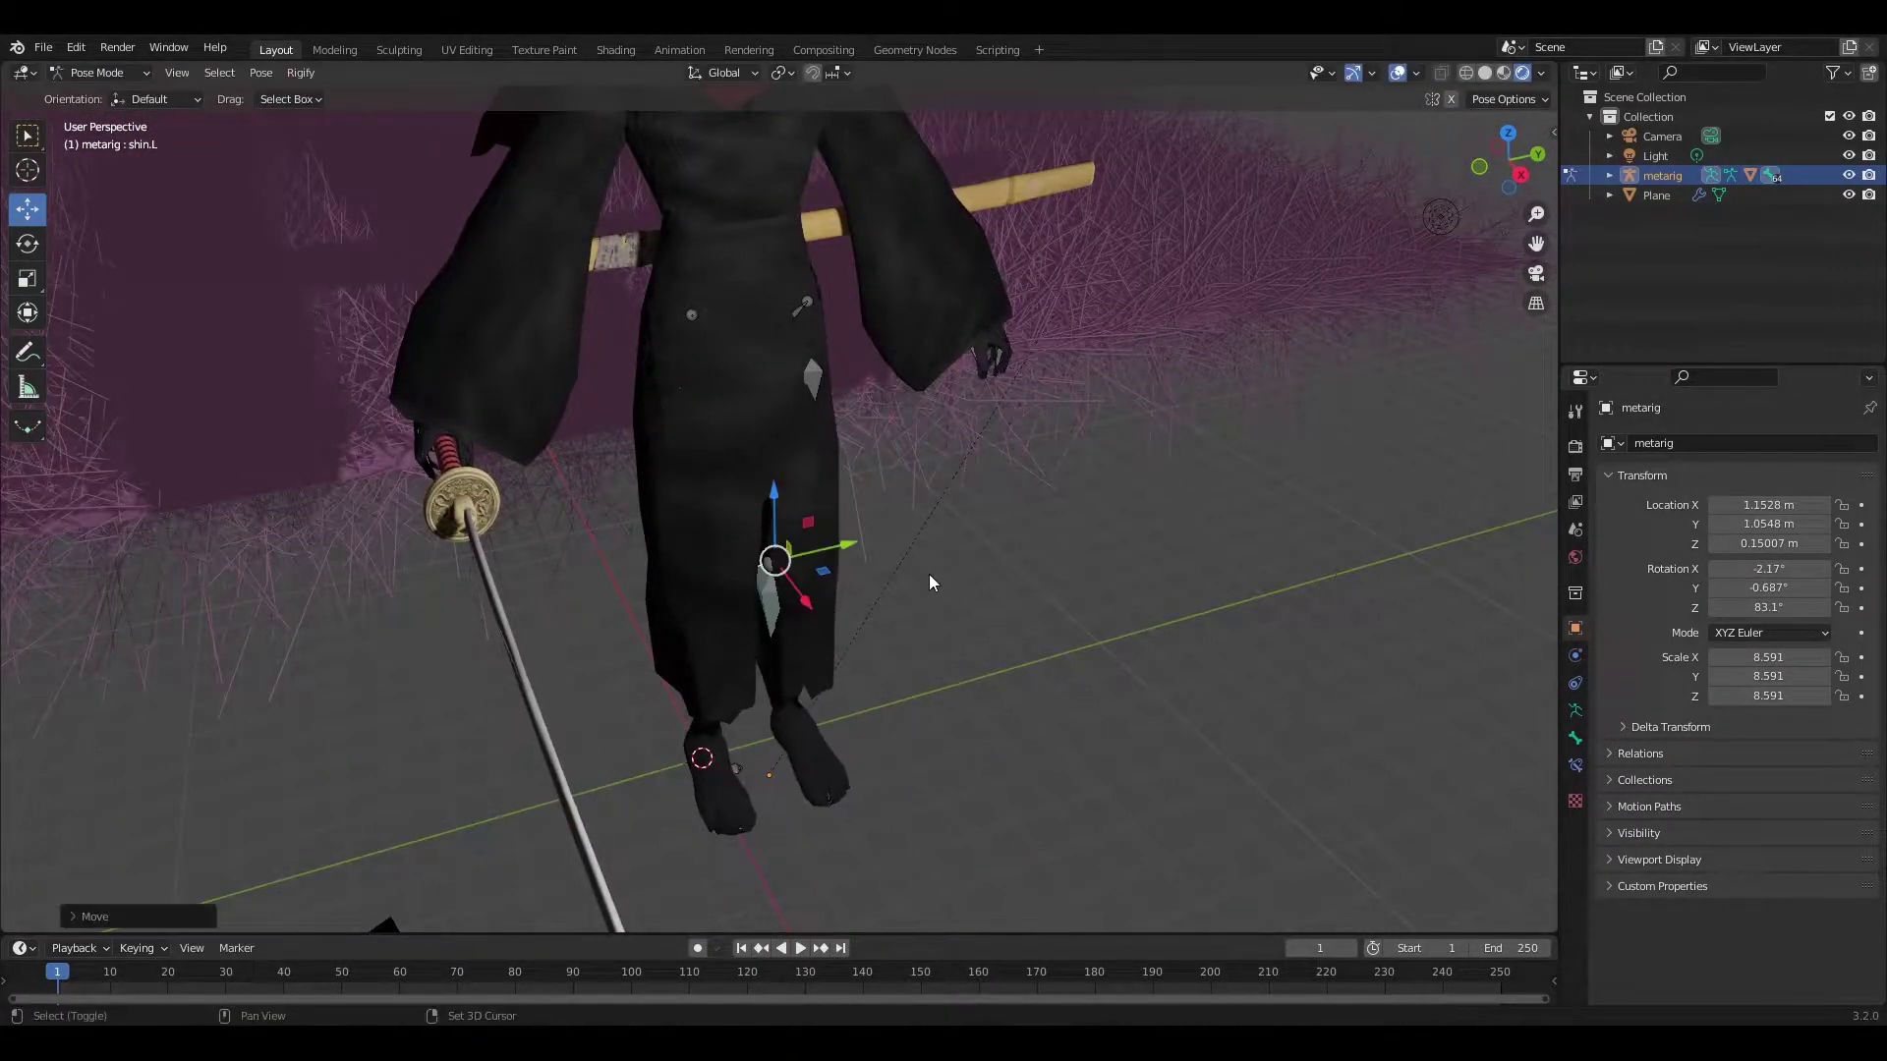
pyautogui.moveTo(932, 583); pyautogui.dragTo(1179, 590, button='middle')
pyautogui.press('r')
pyautogui.press('Escape')
pyautogui.hotkey('shift', '`')
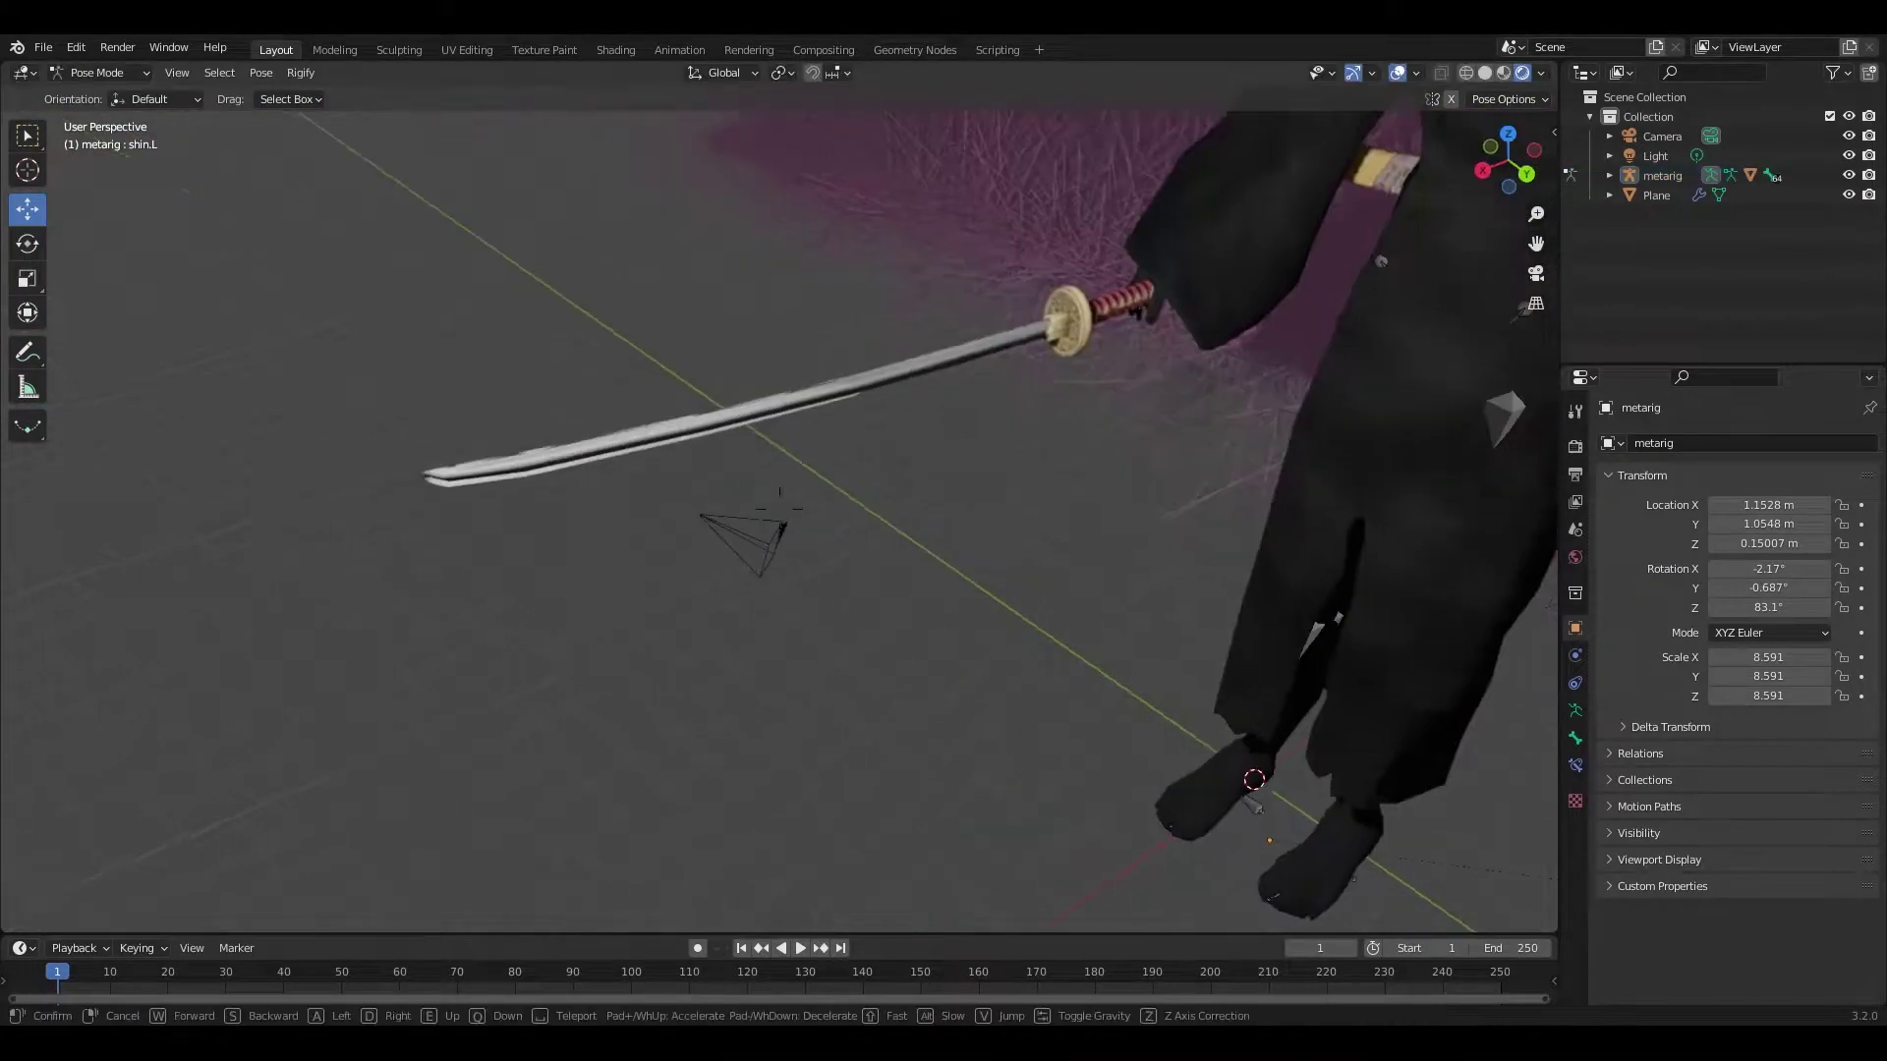
pyautogui.press('w')
pyautogui.press('Return')
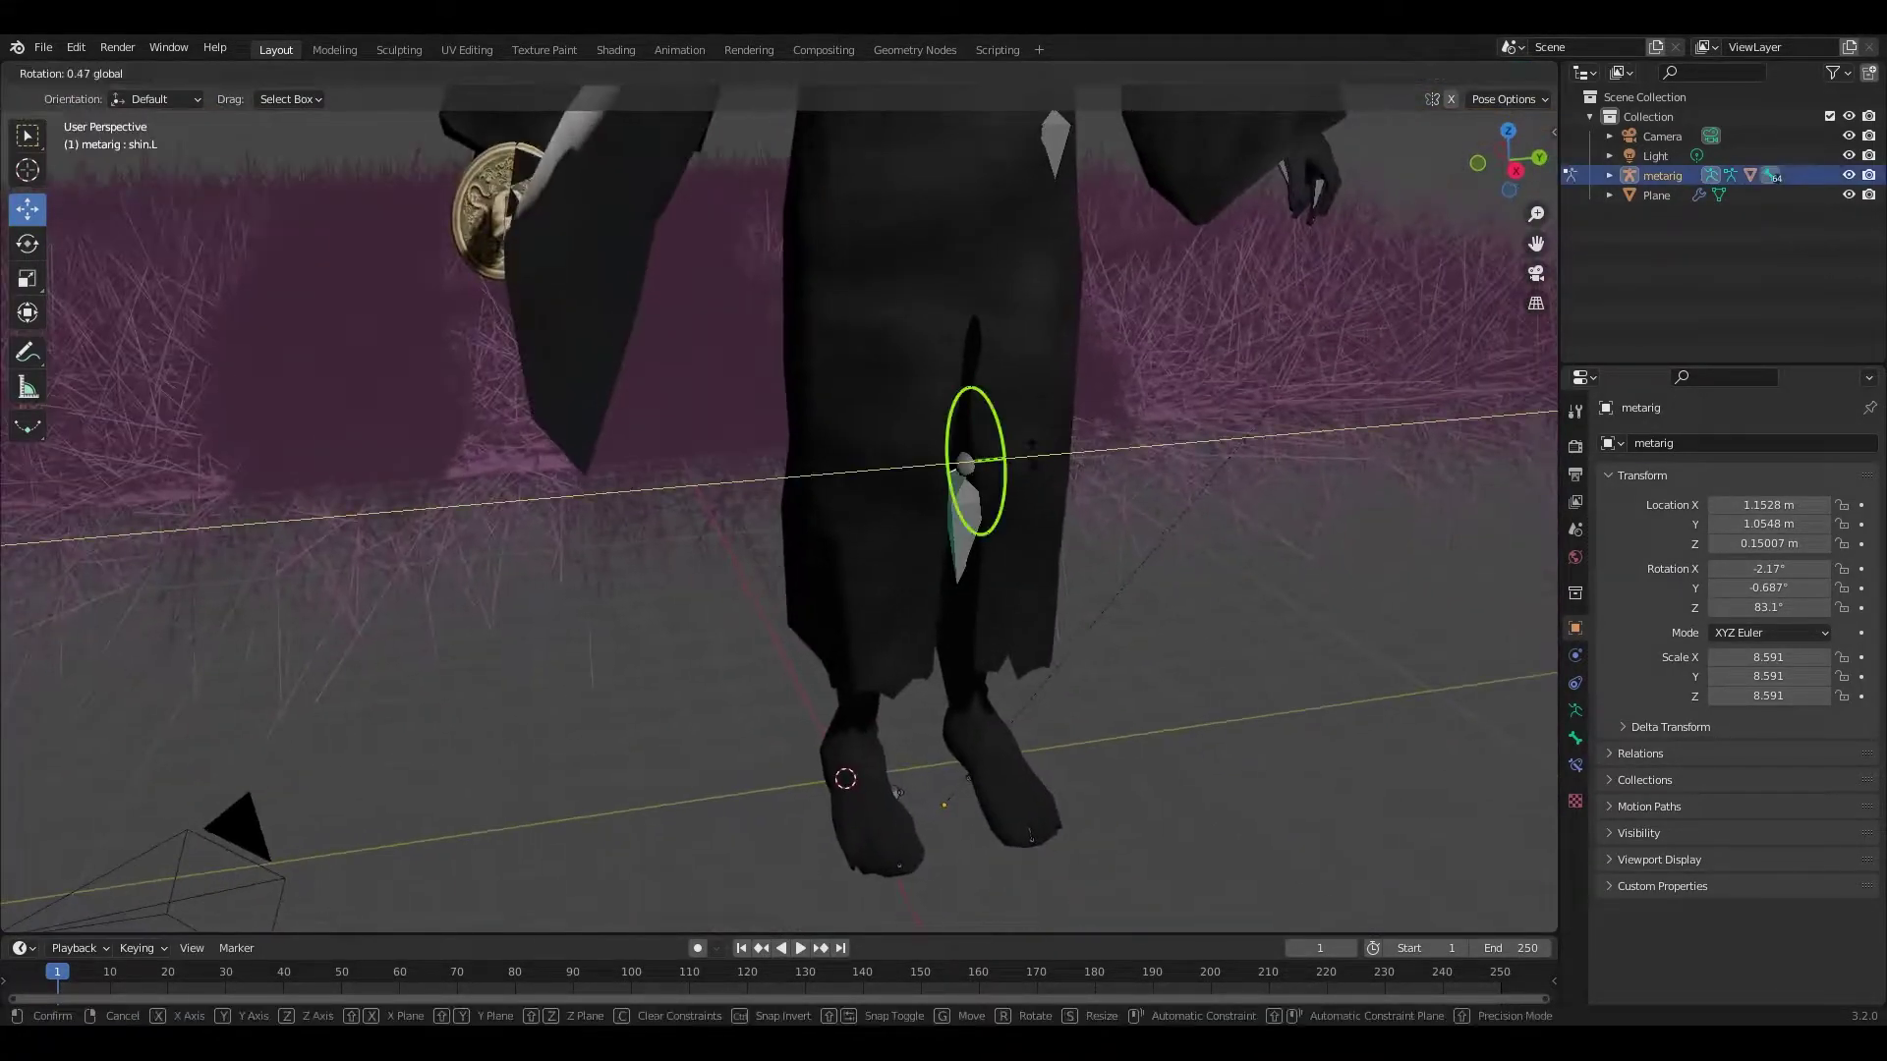
pyautogui.press('r')
pyautogui.press('r')
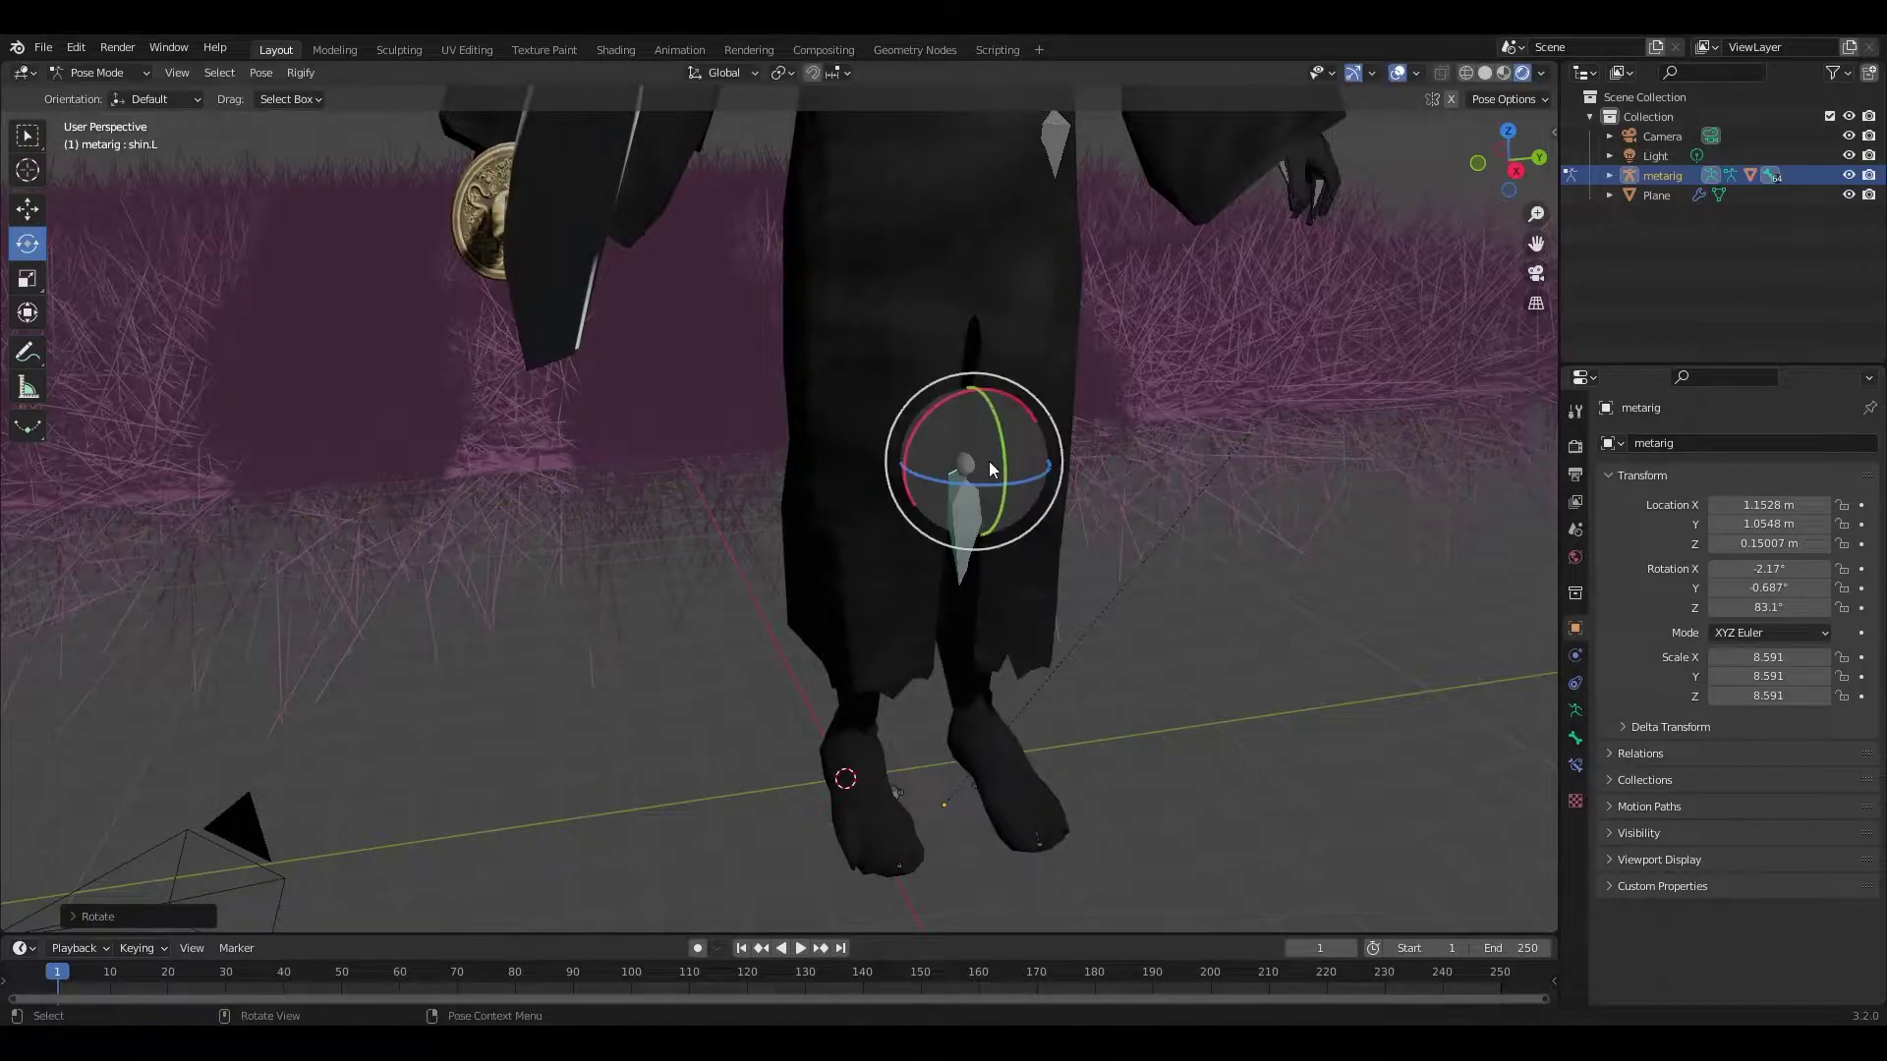
pyautogui.scroll(-6, 993, 470)
pyautogui.scroll(-4, 1299, 377)
# Step: Select the Light and grass Plane to view the whole field, then return to Object Mode
pyautogui.hotkey('shift', 'space')
pyautogui.press('g')
pyautogui.click(1656, 156)
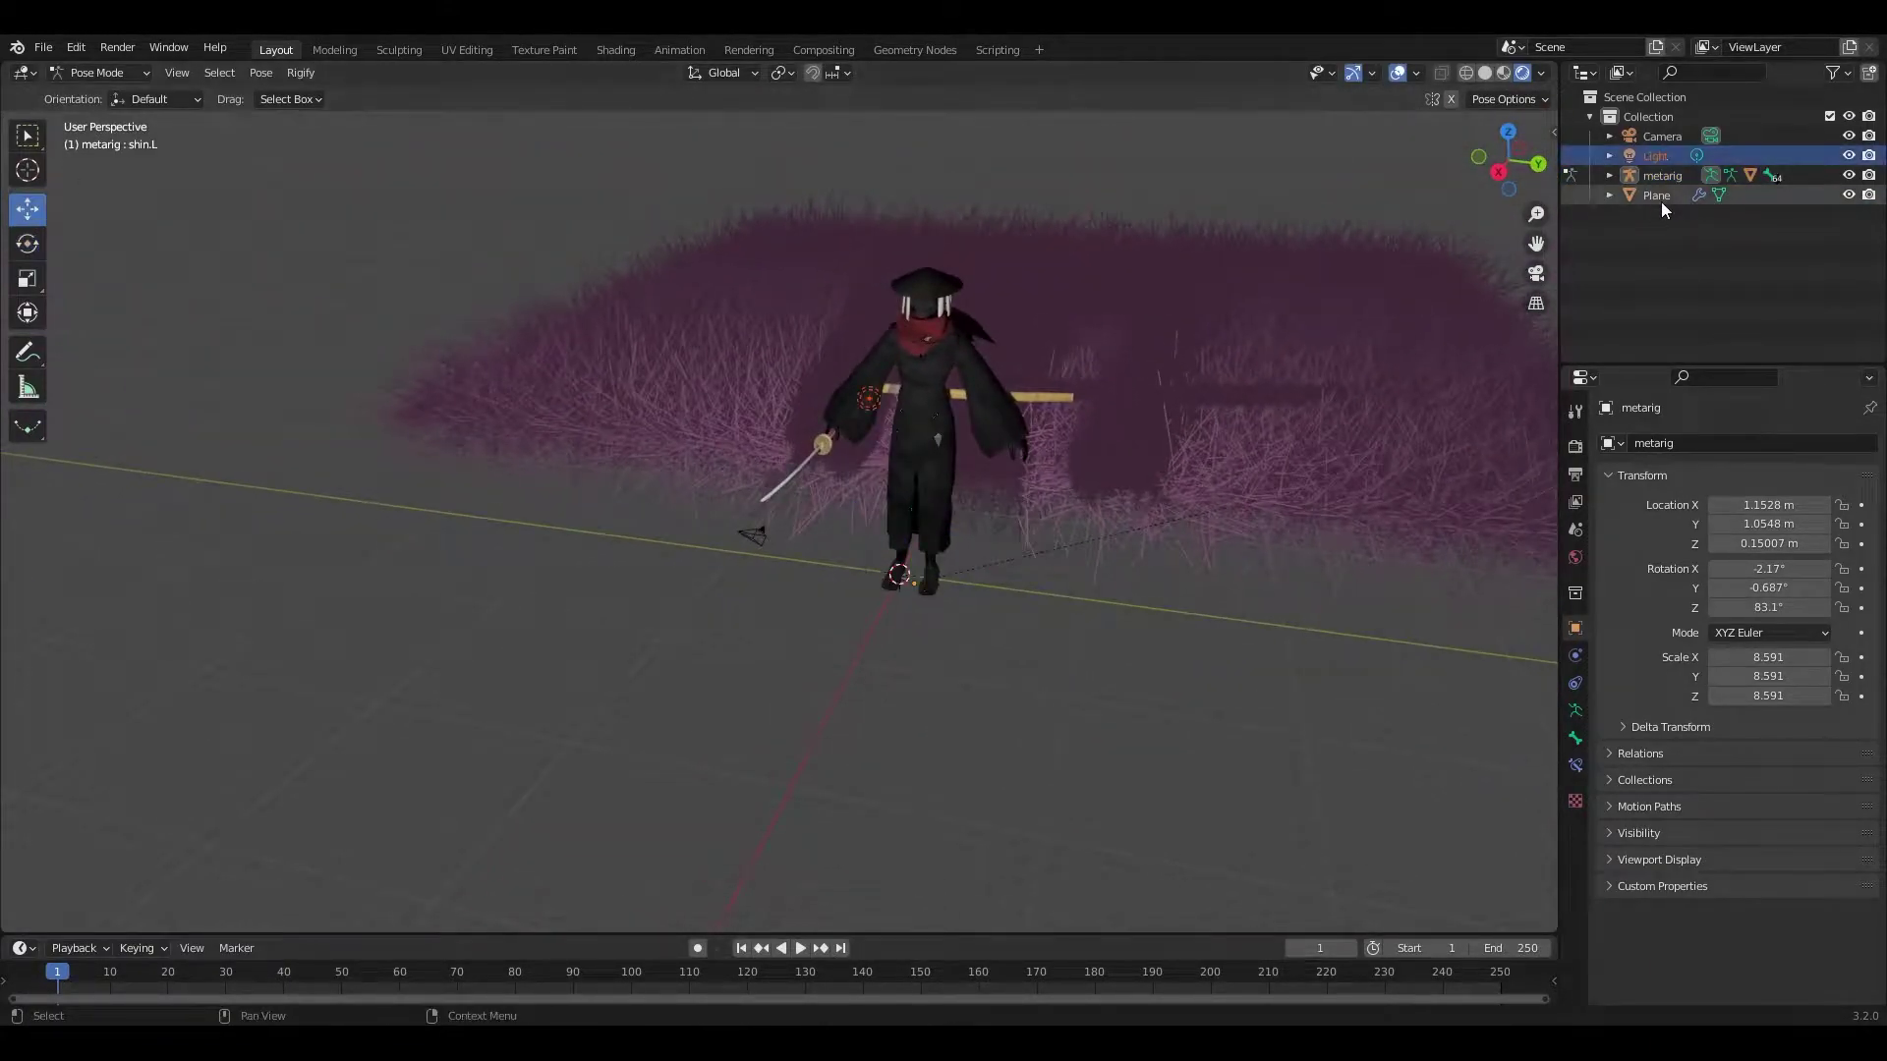
pyautogui.click(1663, 210)
pyautogui.scroll(5, 781, 518)
pyautogui.scroll(4, 781, 518)
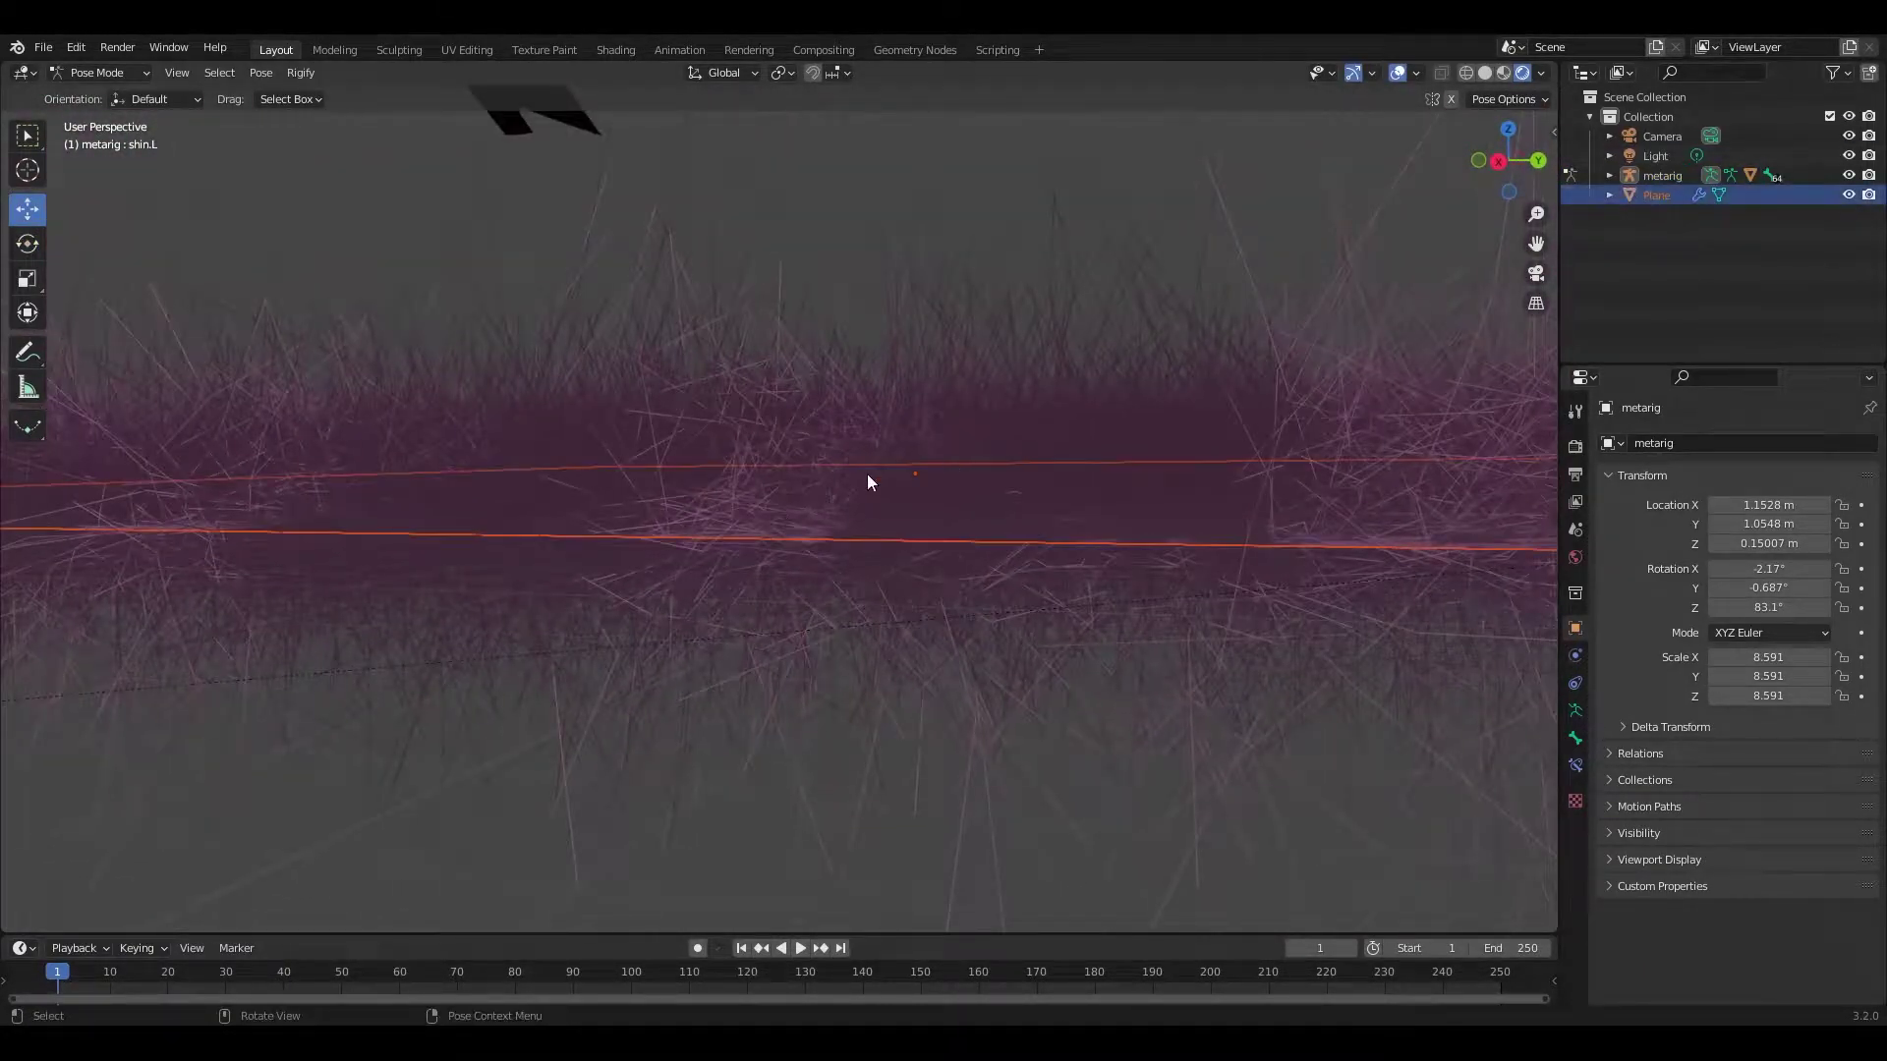
pyautogui.moveTo(868, 482); pyautogui.dragTo(865, 590, button='middle')
pyautogui.scroll(-5, 865, 589)
pyautogui.click(99, 73)
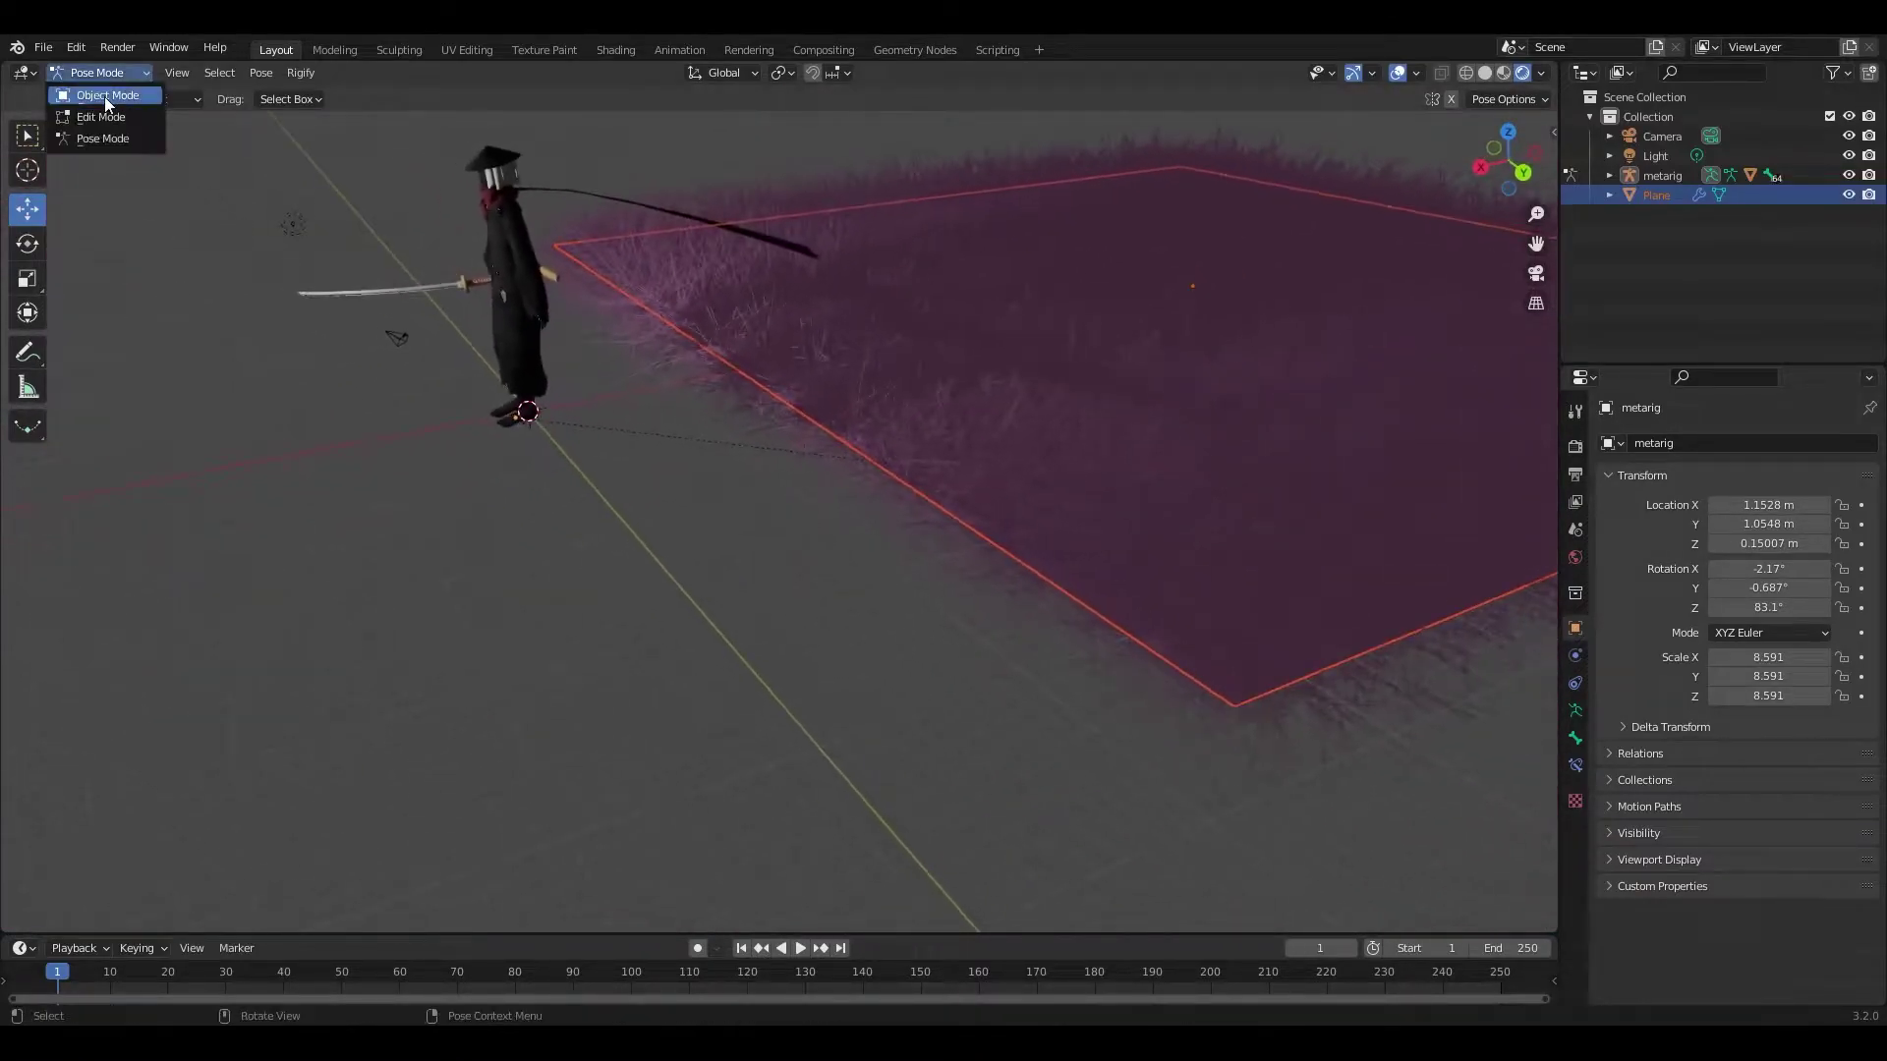
pyautogui.hotkey('shift', '`')
# Step: Import the pink blossom tree model into the scene
pyautogui.press('w')
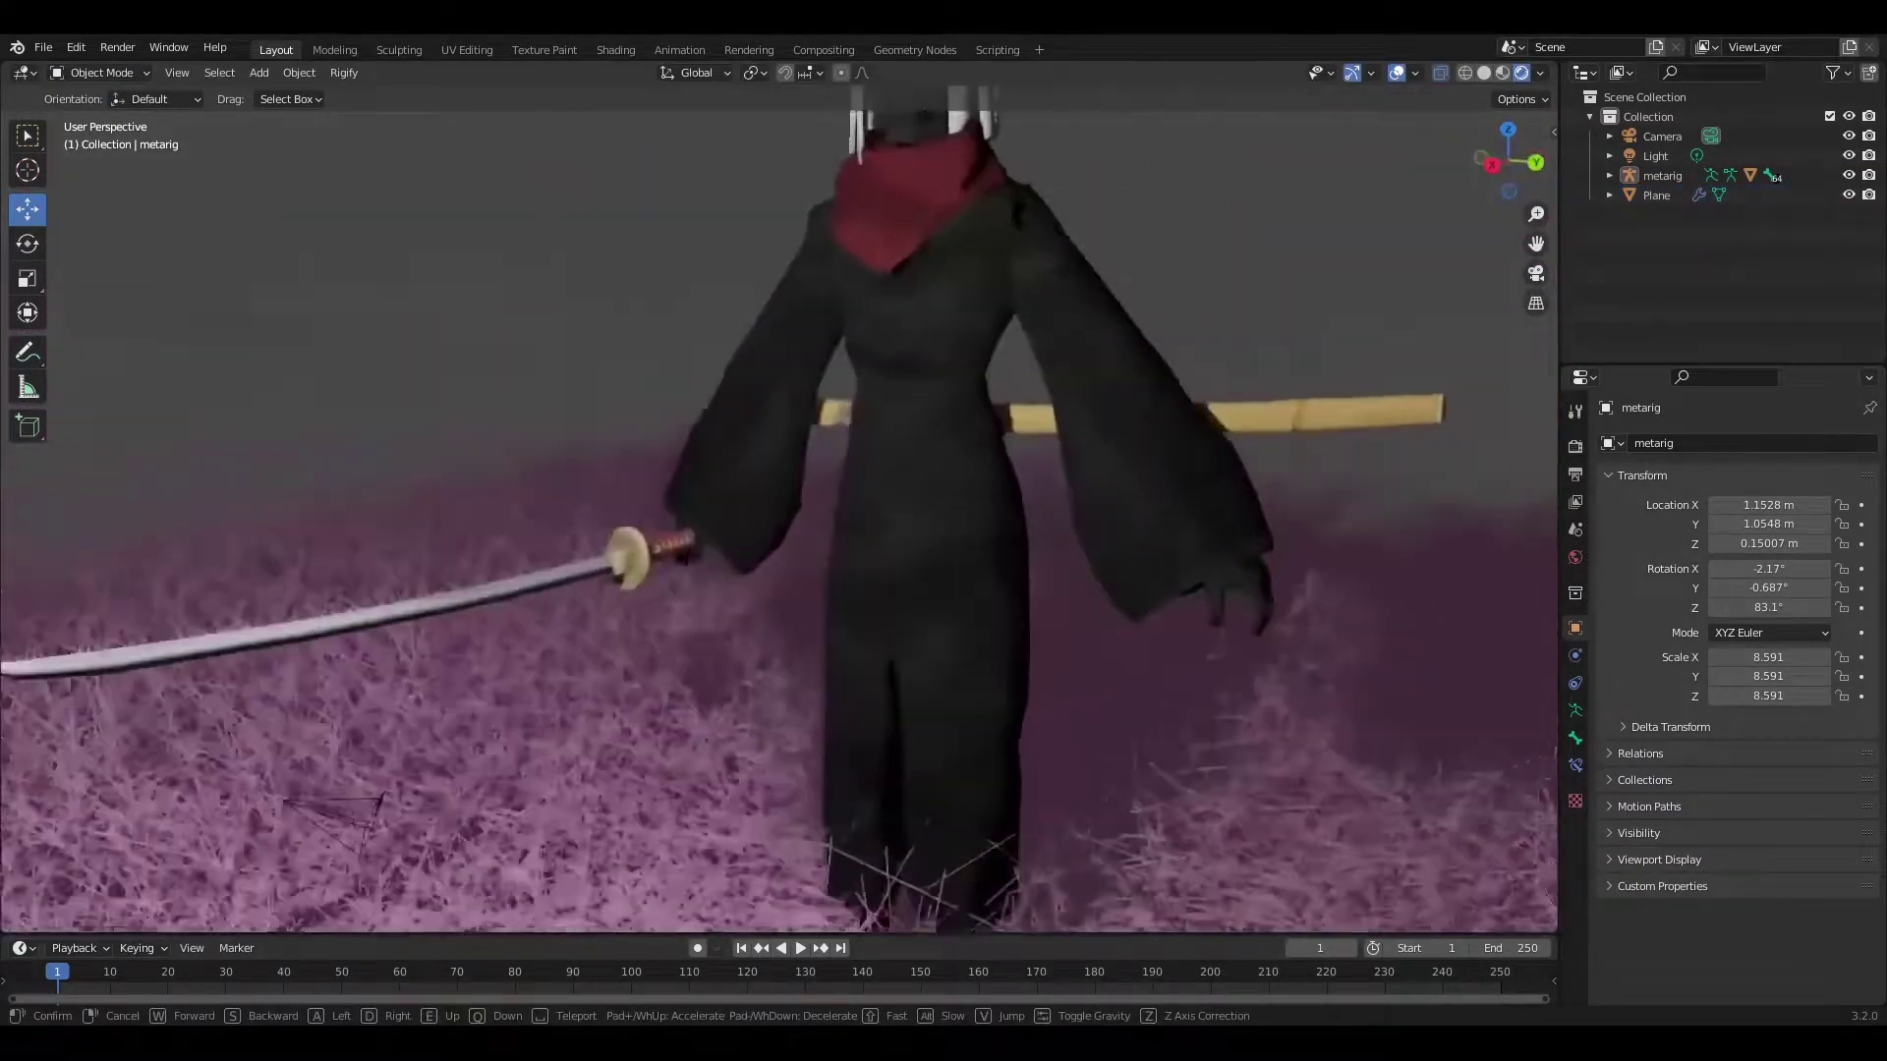
pyautogui.press('Escape')
pyautogui.click(43, 47)
pyautogui.click(295, 462)
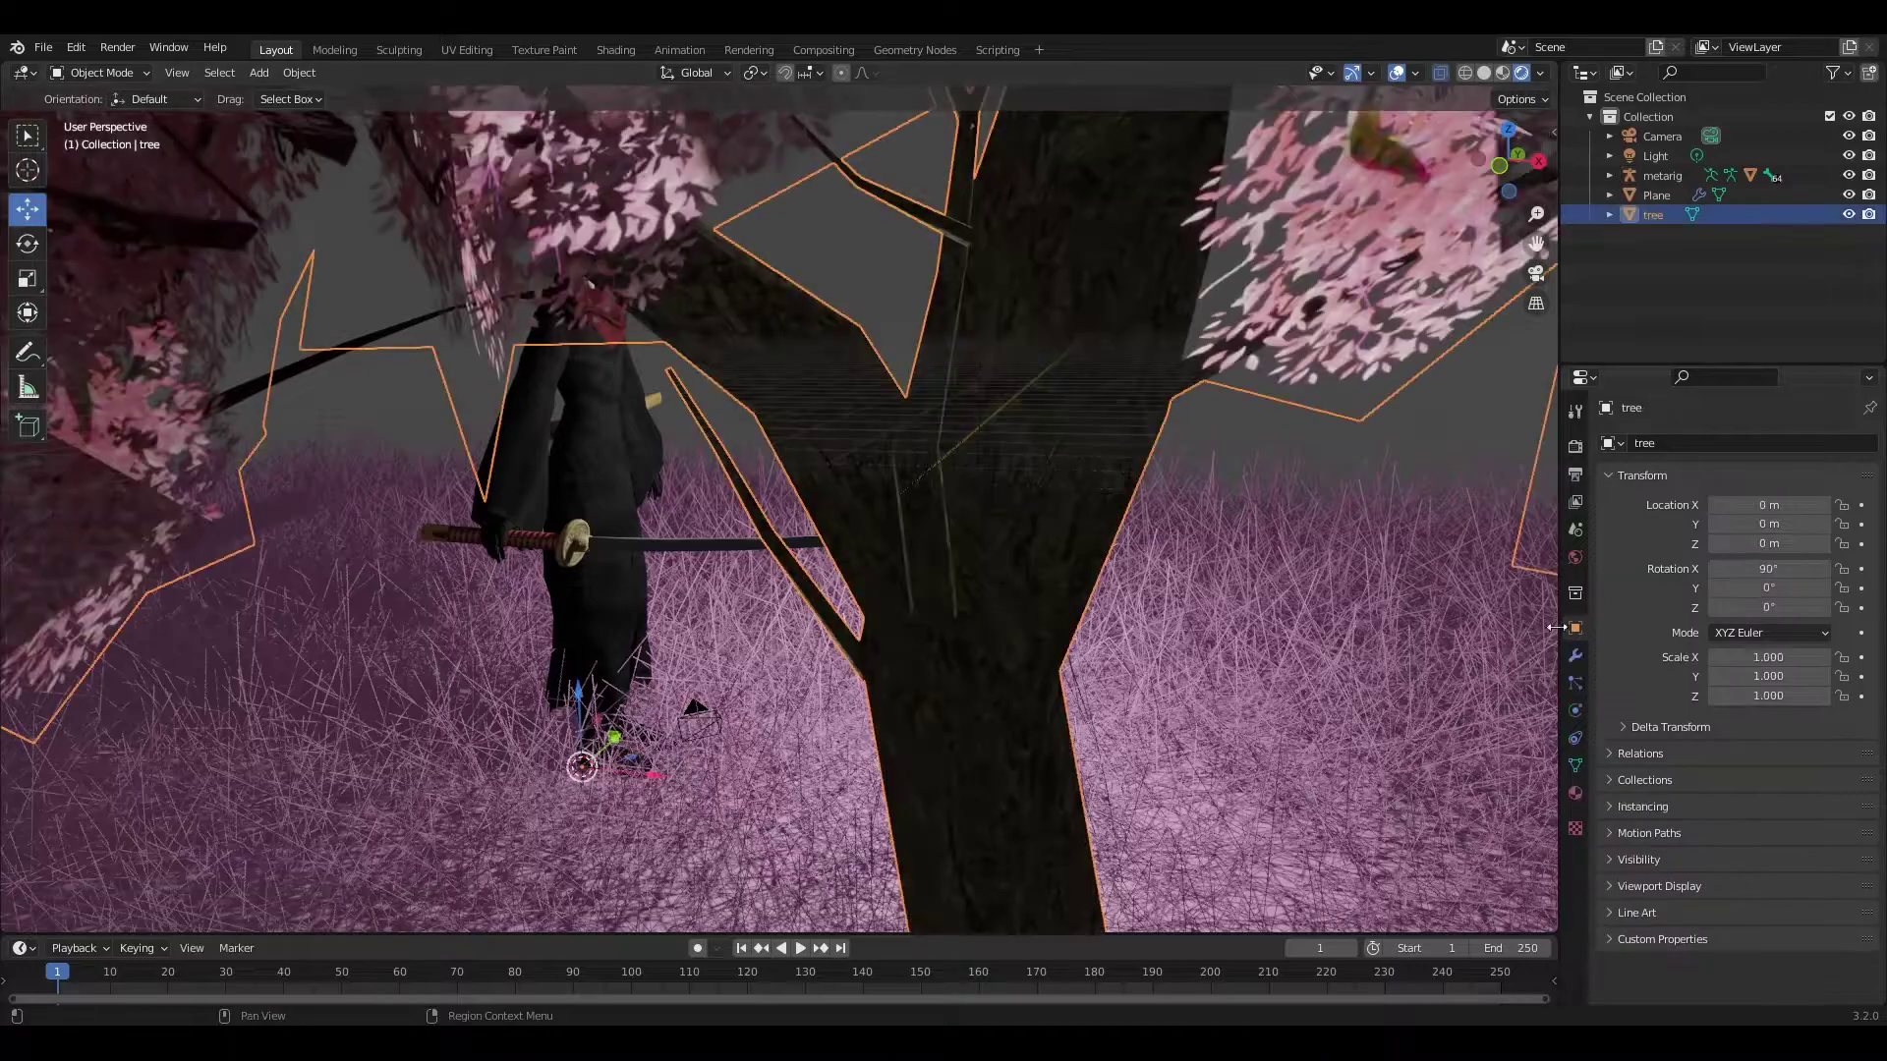
# Step: Set the tree's leaf material Blend Mode to Alpha Blend
pyautogui.click(1575, 792)
pyautogui.scroll(10, 1671, 589)
pyautogui.scroll(-15, 1749, 688)
pyautogui.click(1783, 808)
pyautogui.click(1779, 885)
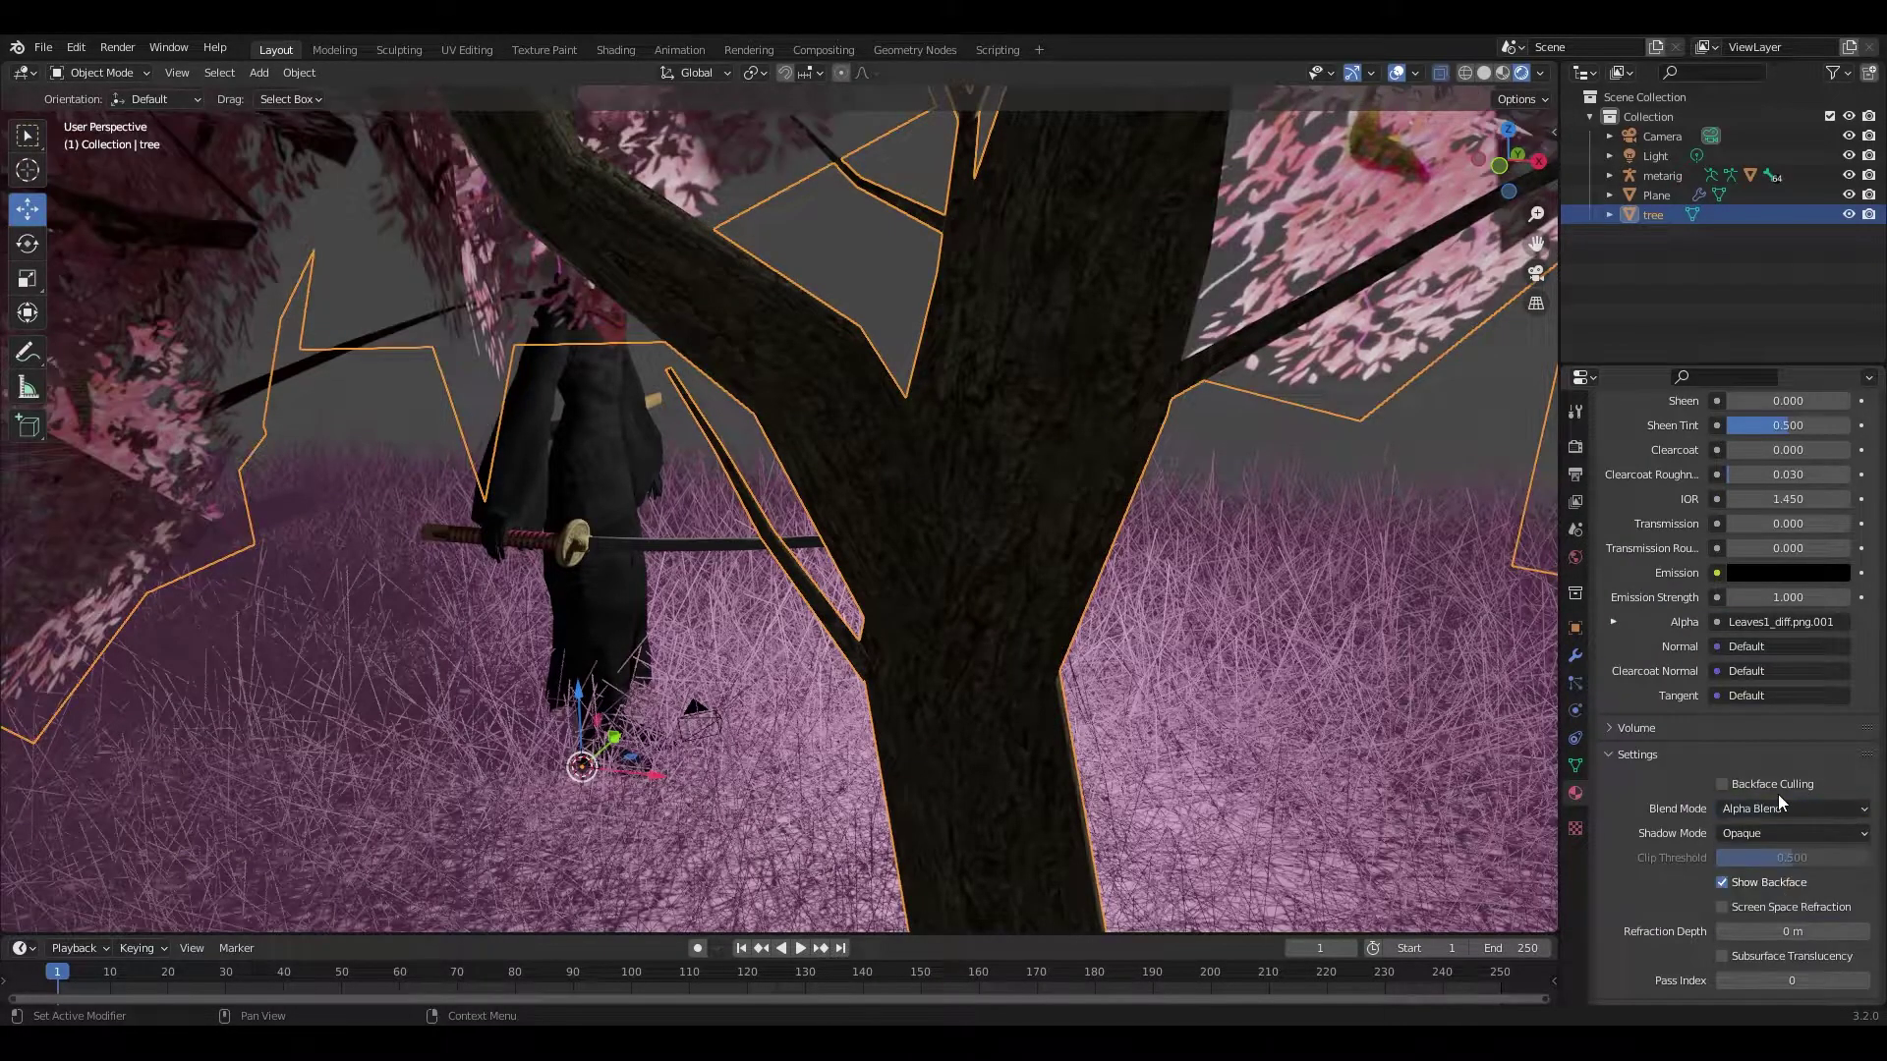
# Step: Duplicate the tree twice with Shift+D, placing the copies right of the character
pyautogui.hotkey('shift', '`')
pyautogui.press('s')
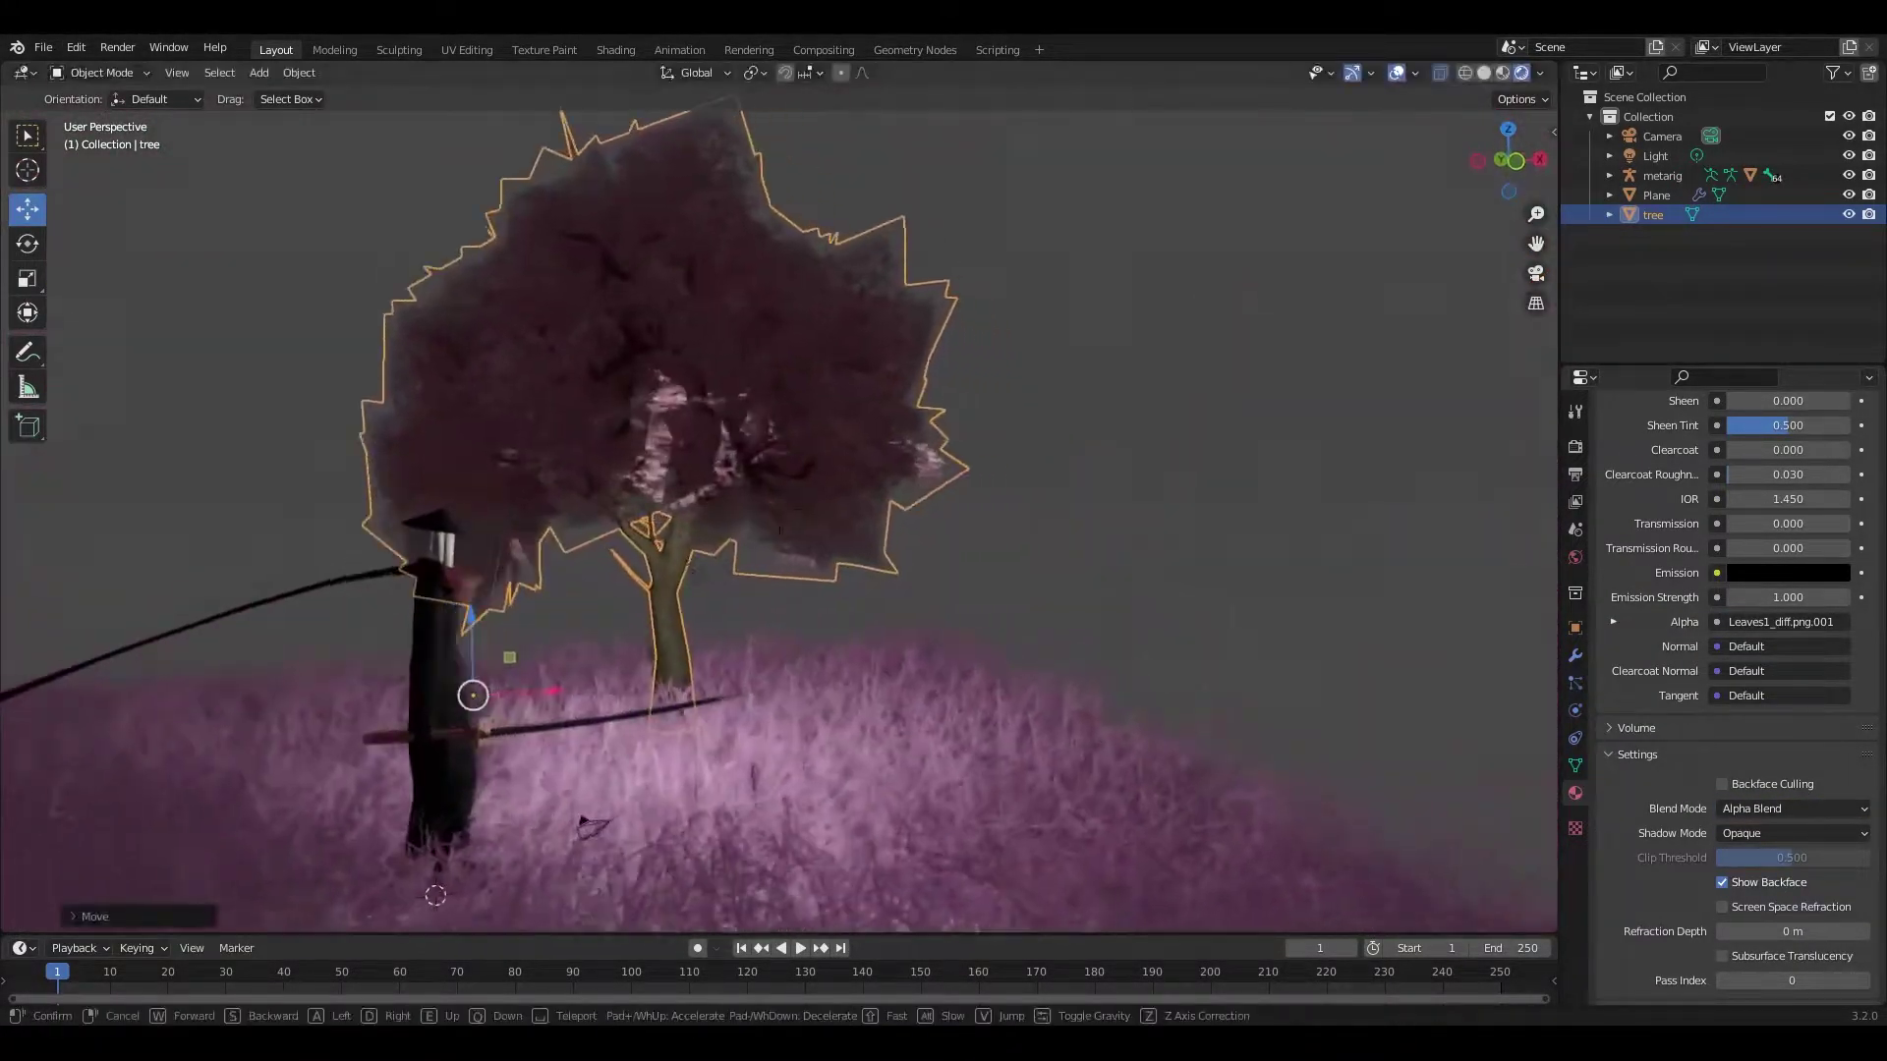
pyautogui.press('w')
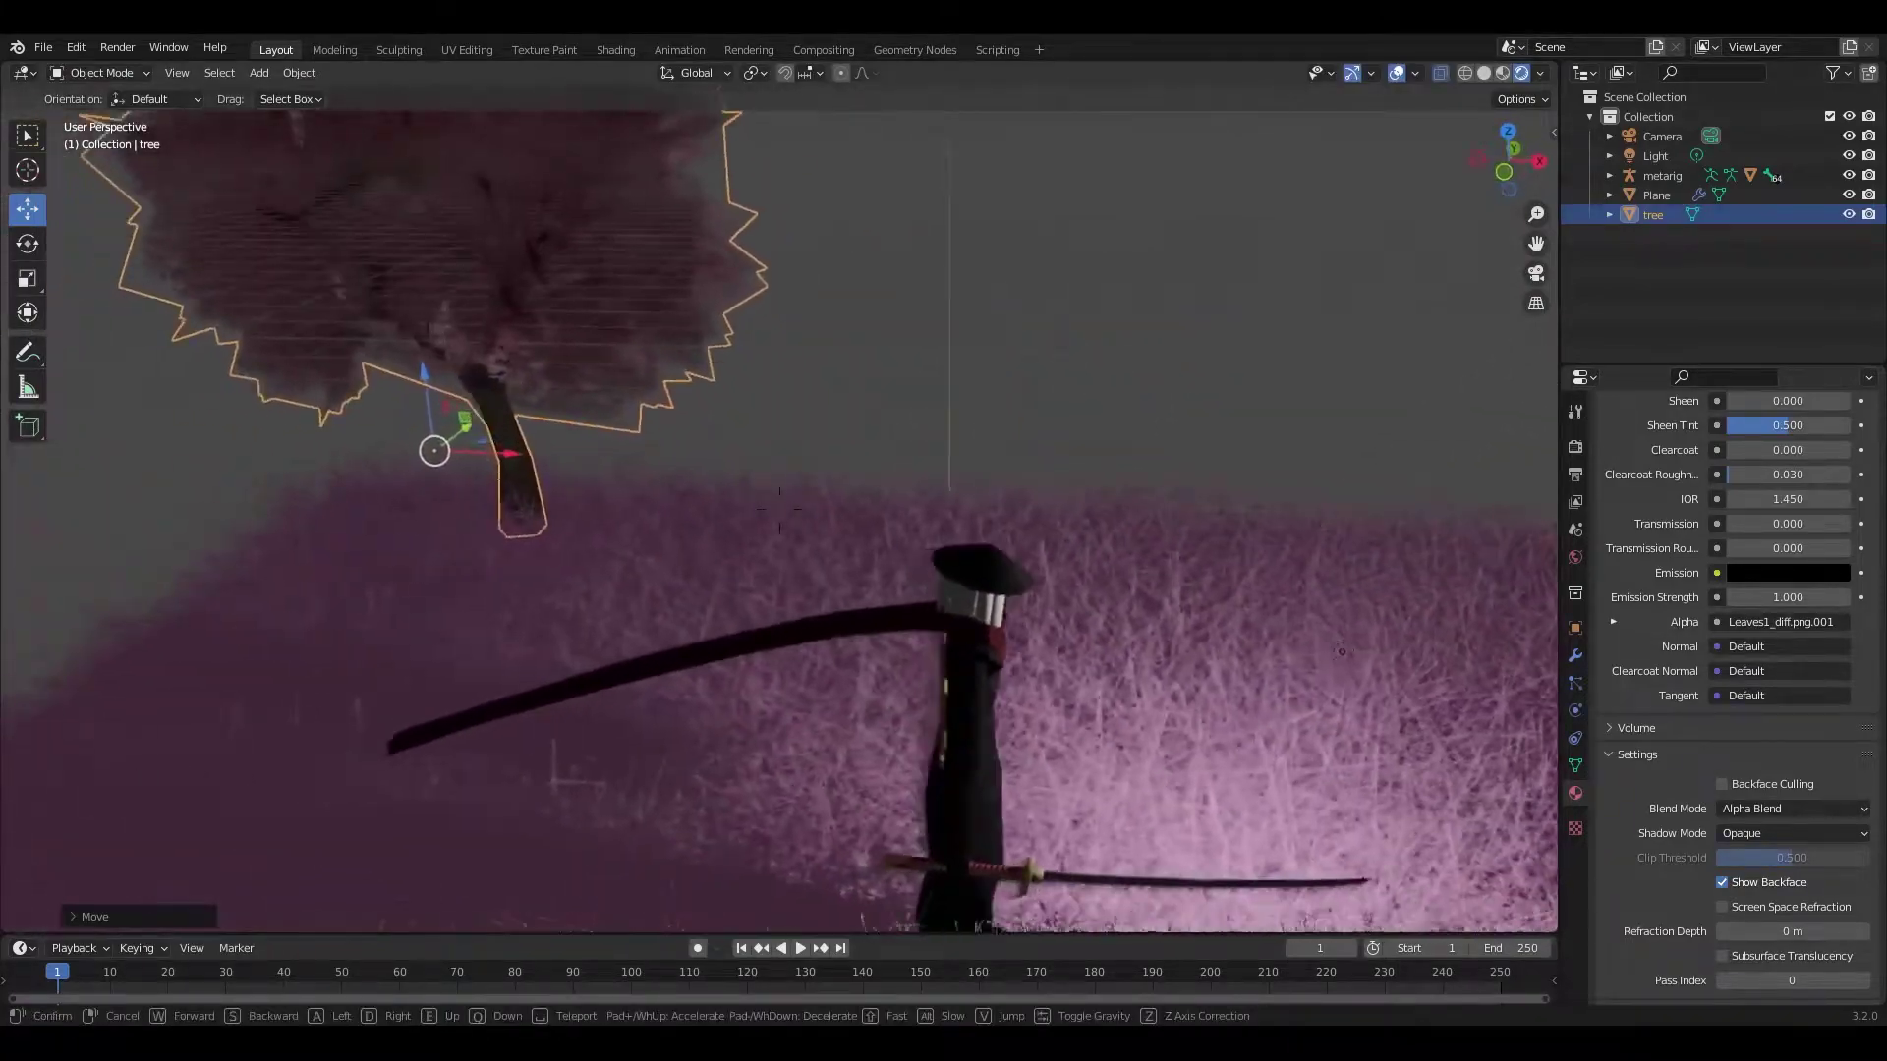
pyautogui.click(780, 509)
pyautogui.rightClick(381, 334)
pyautogui.hotkey('shift', 'd')
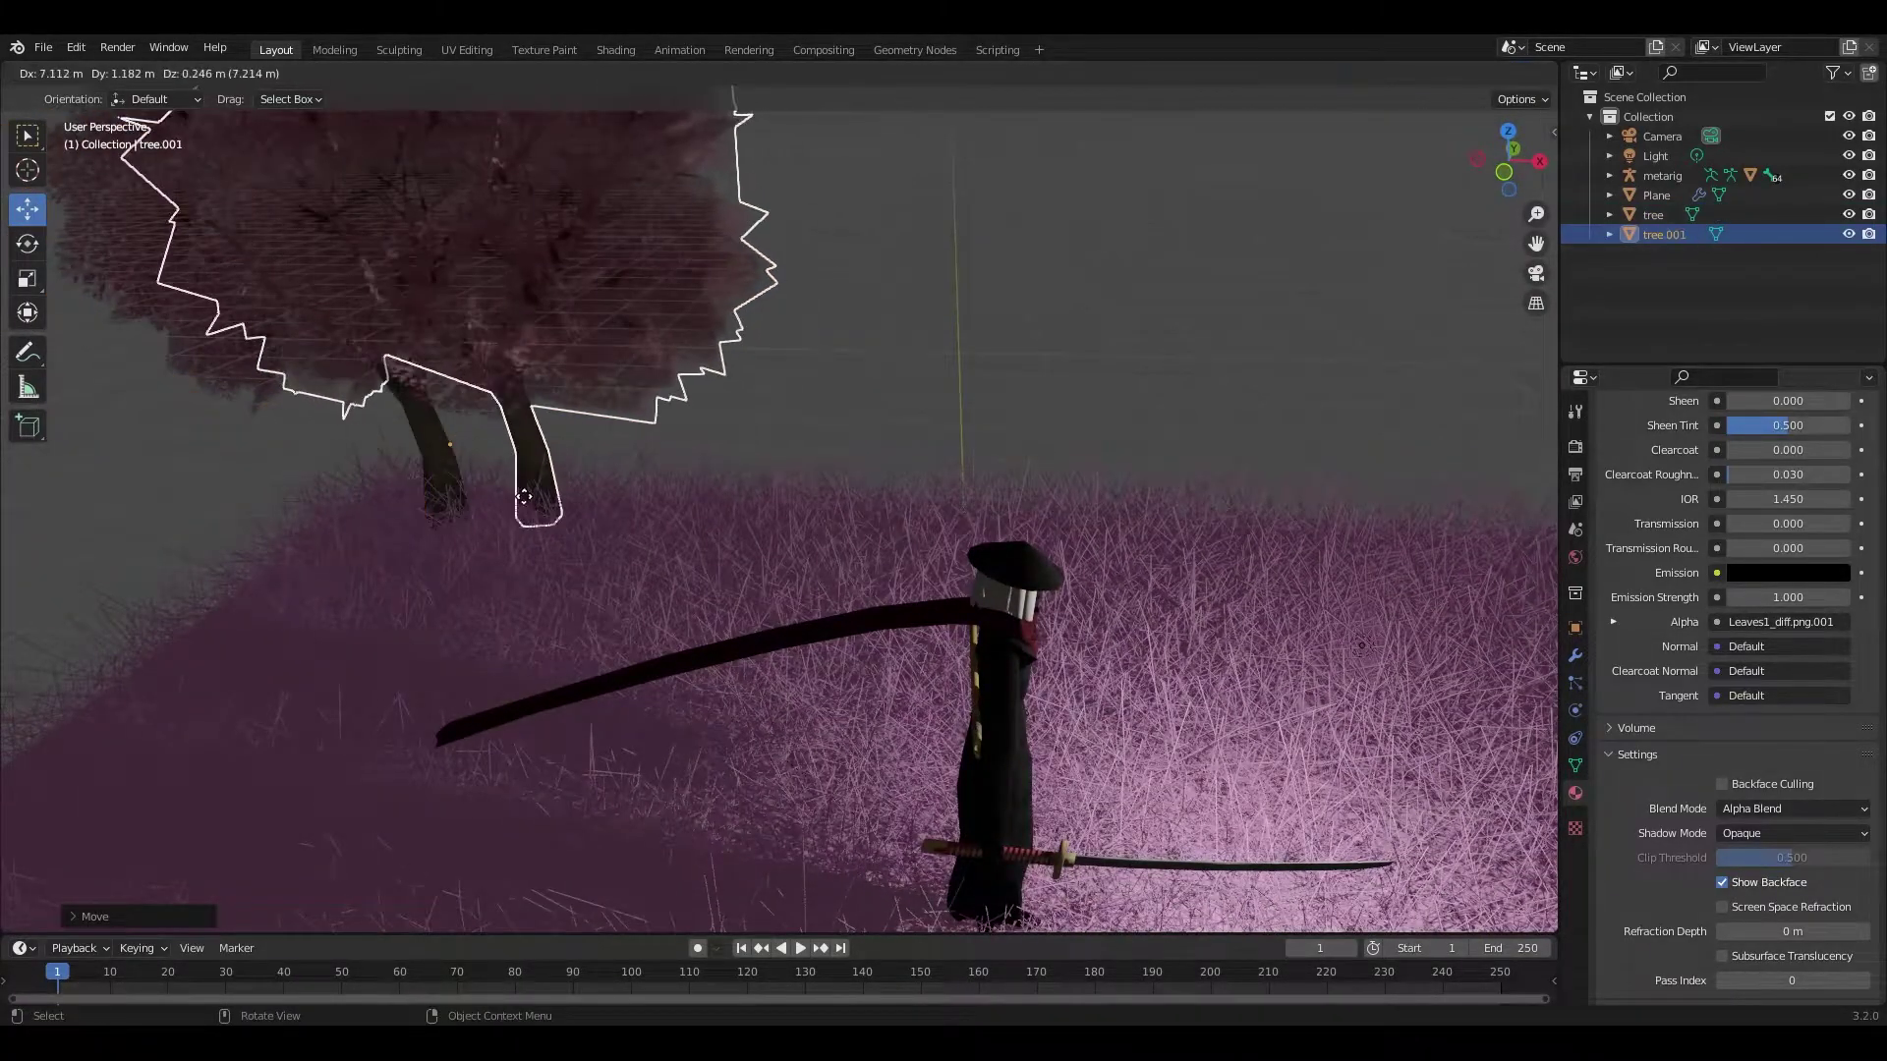
pyautogui.click(865, 472)
pyautogui.hotkey('shift', 'd')
pyautogui.click(920, 468)
# Step: Place another tree copy further right and push the middle tree deeper into the field
pyautogui.press('g')
pyautogui.click(1218, 486)
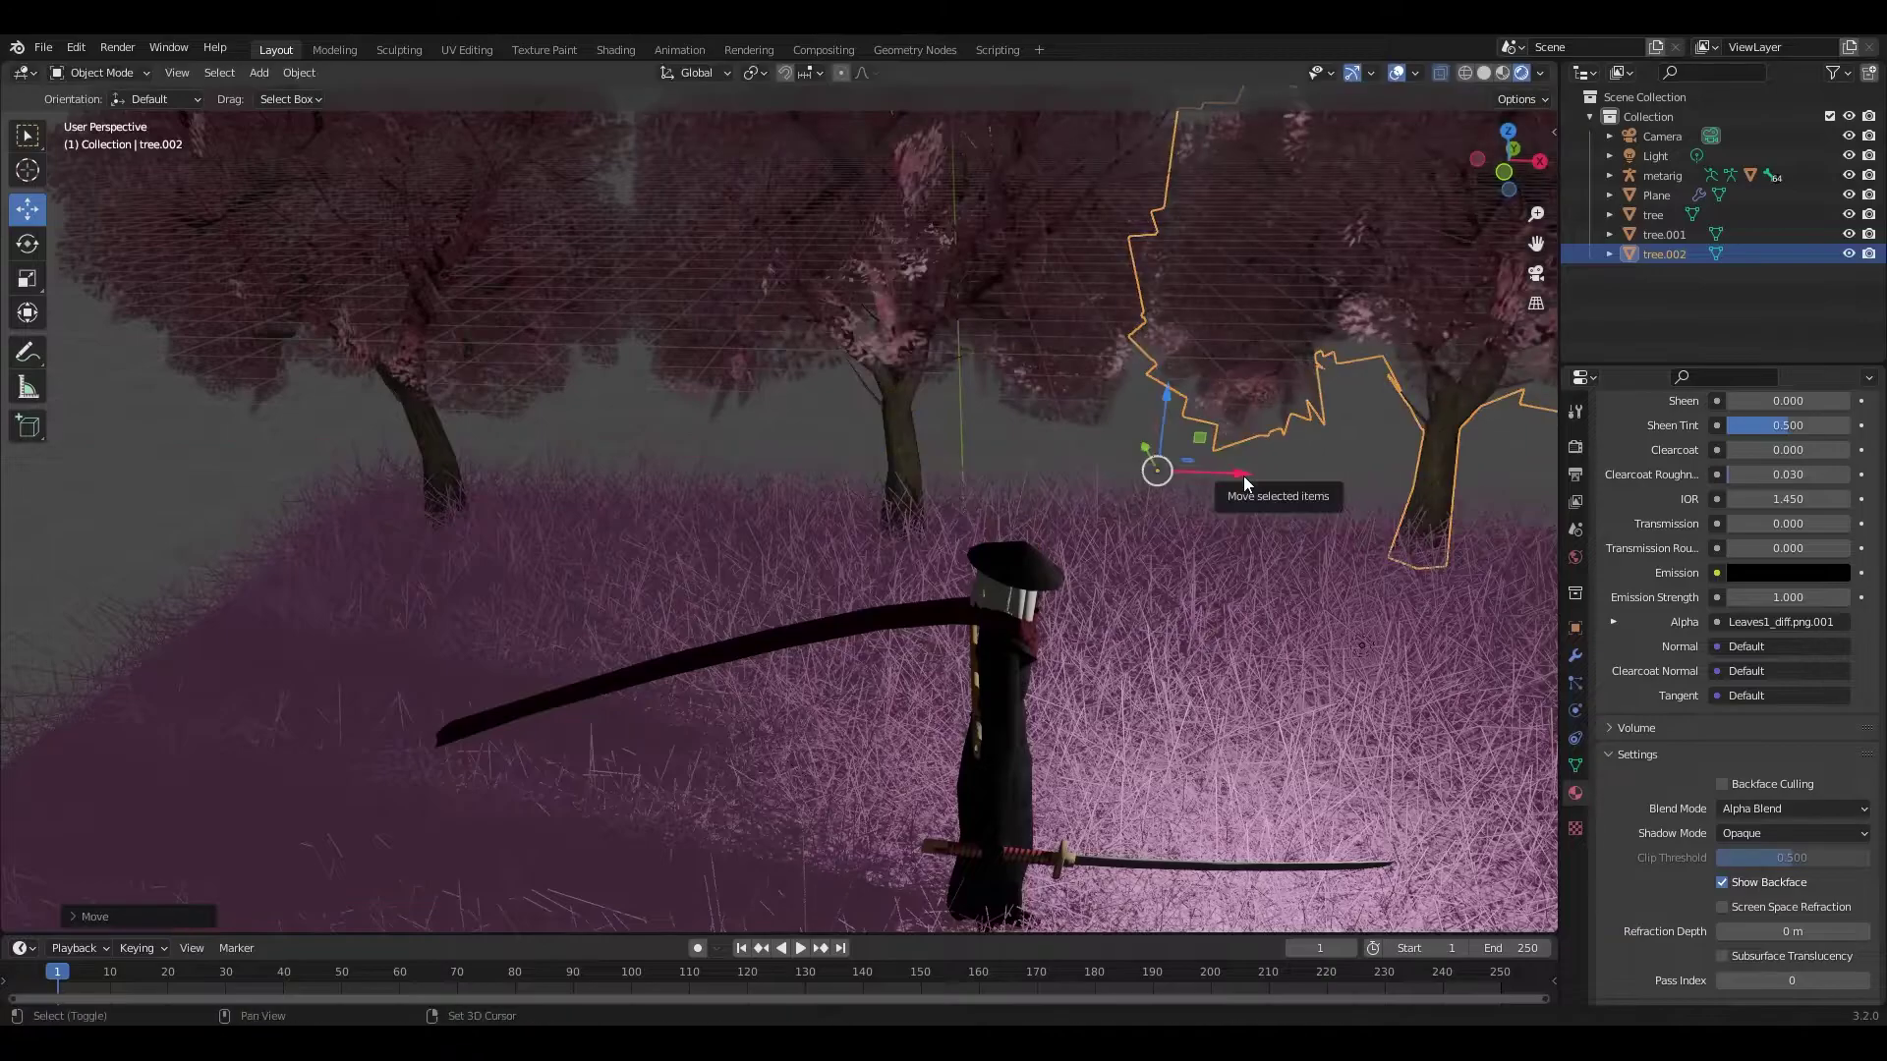
pyautogui.press('KP_0')
pyautogui.hotkey('shift', '`')
pyautogui.press('s')
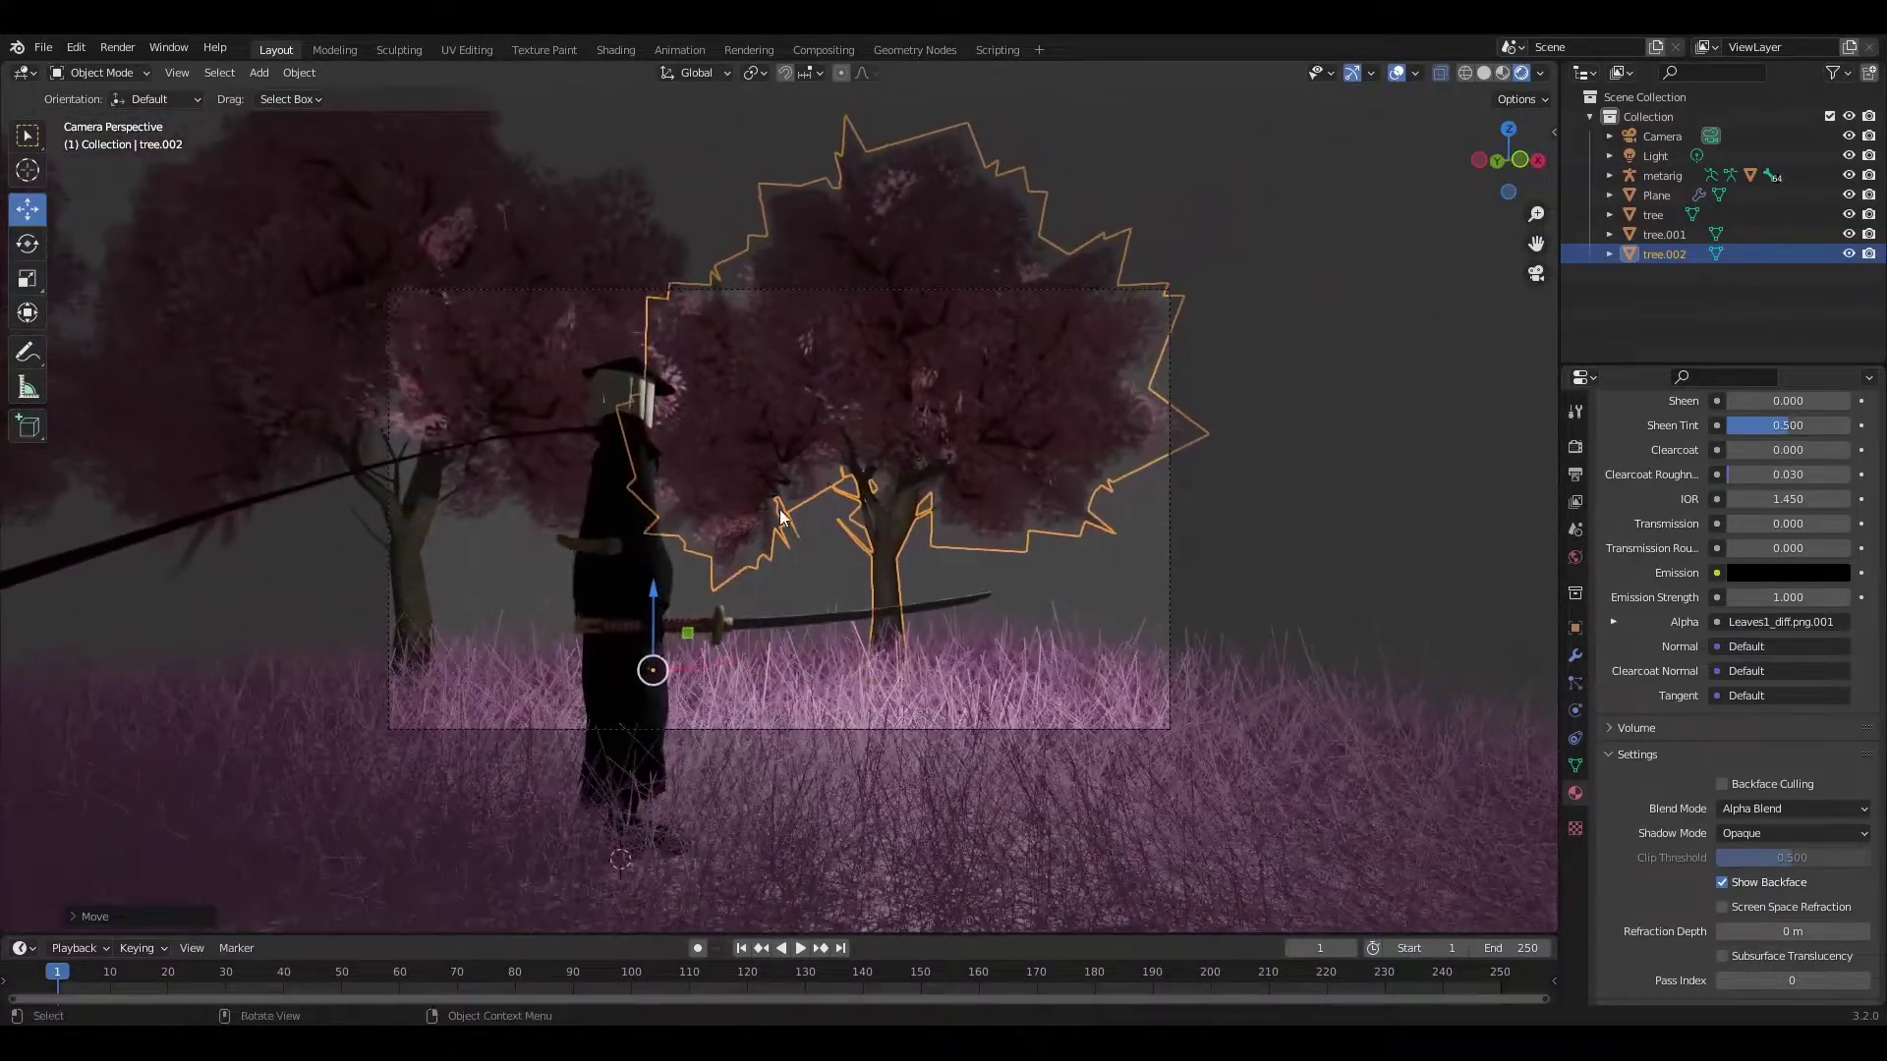
pyautogui.click(783, 519)
pyautogui.click(1661, 135)
pyautogui.scroll(3, 1305, 361)
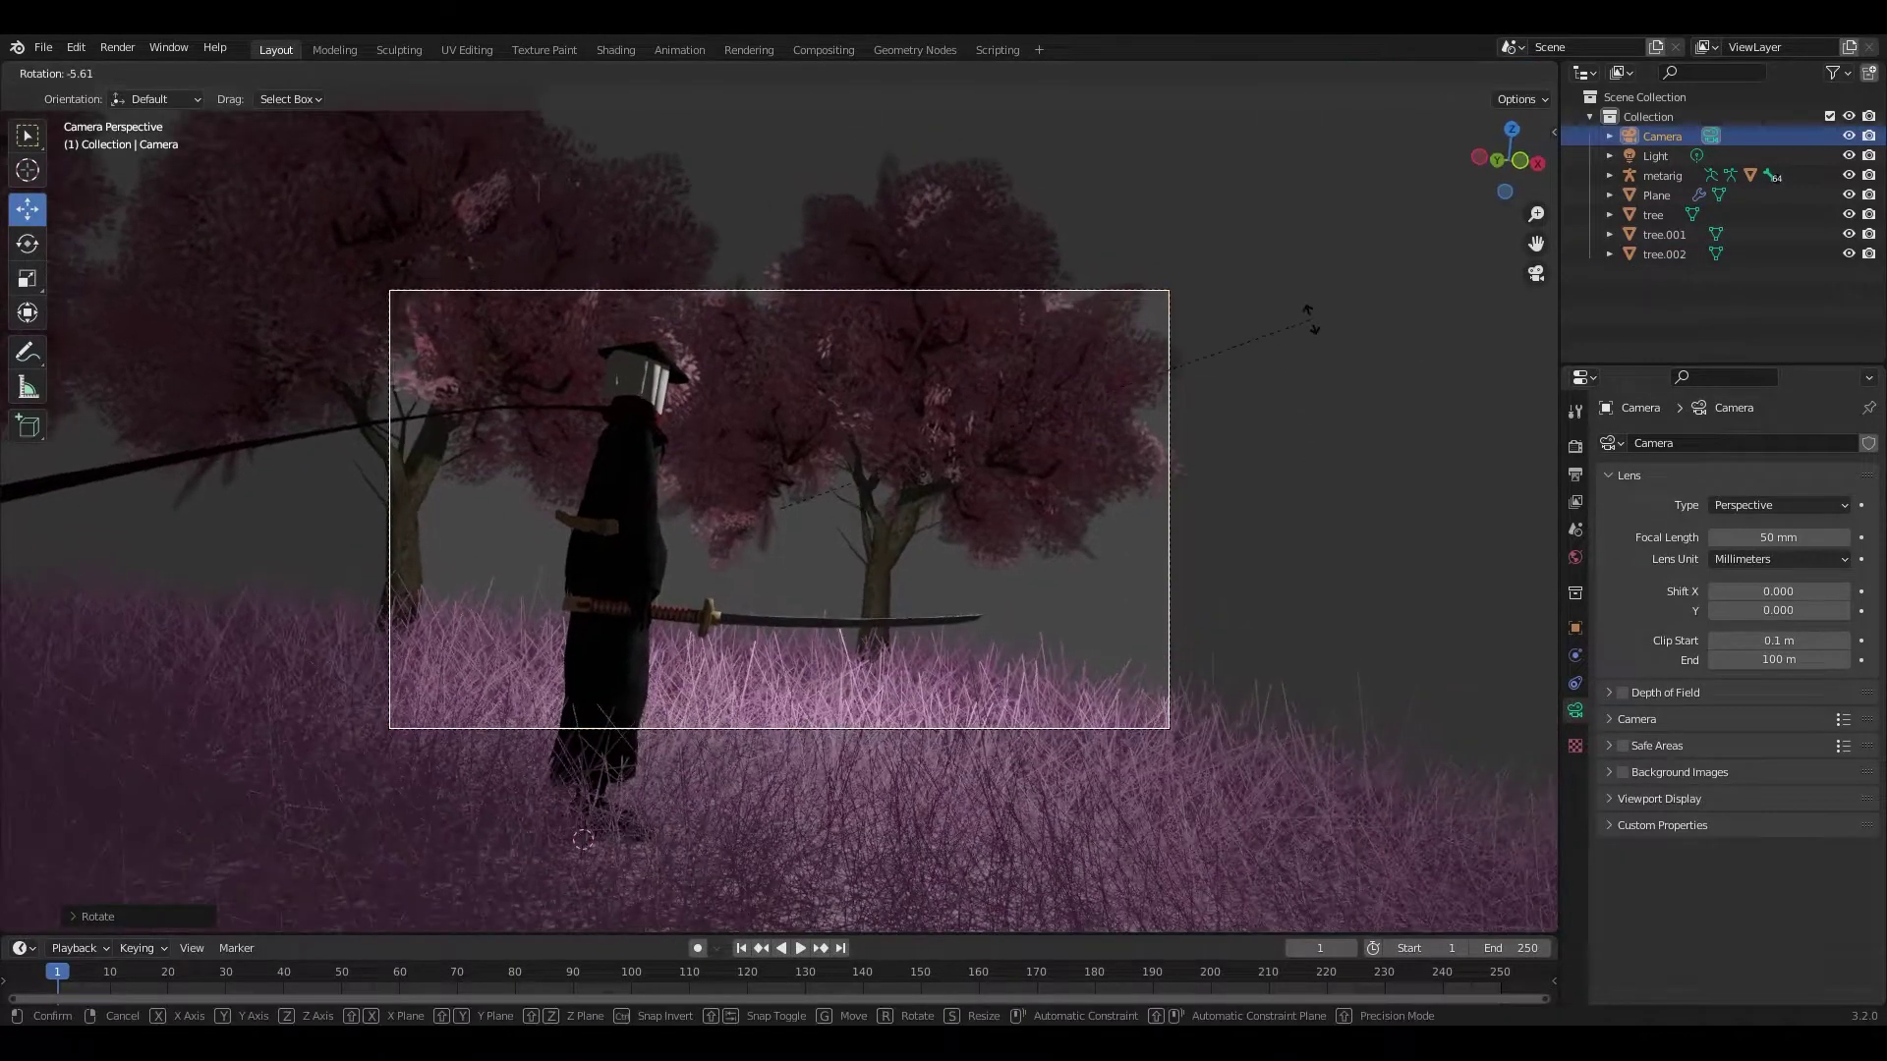
pyautogui.click(885, 550)
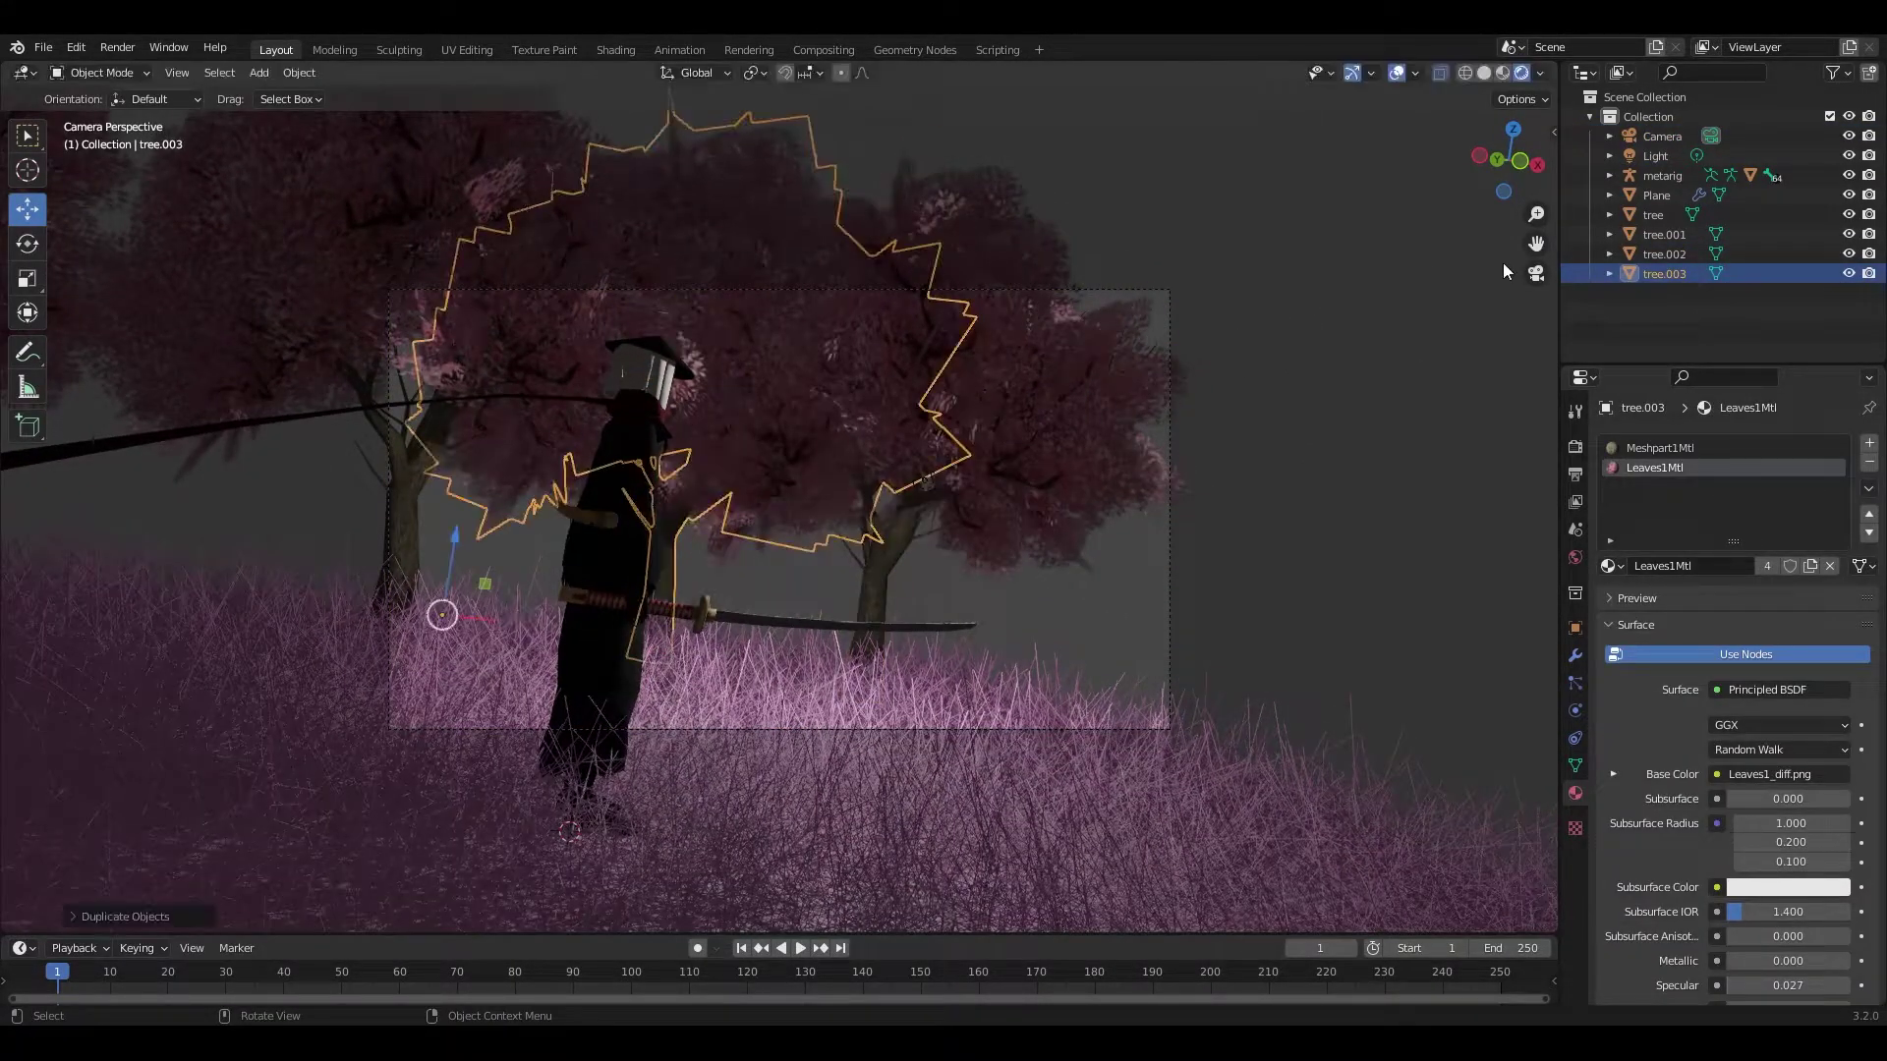
pyautogui.moveTo(1504, 270); pyautogui.dragTo(864, 393, button='middle')
# Step: Duplicate trees behind the swordsman and place tree.005 on the right
pyautogui.press('g')
pyautogui.press('x')
pyautogui.press('KP_0')
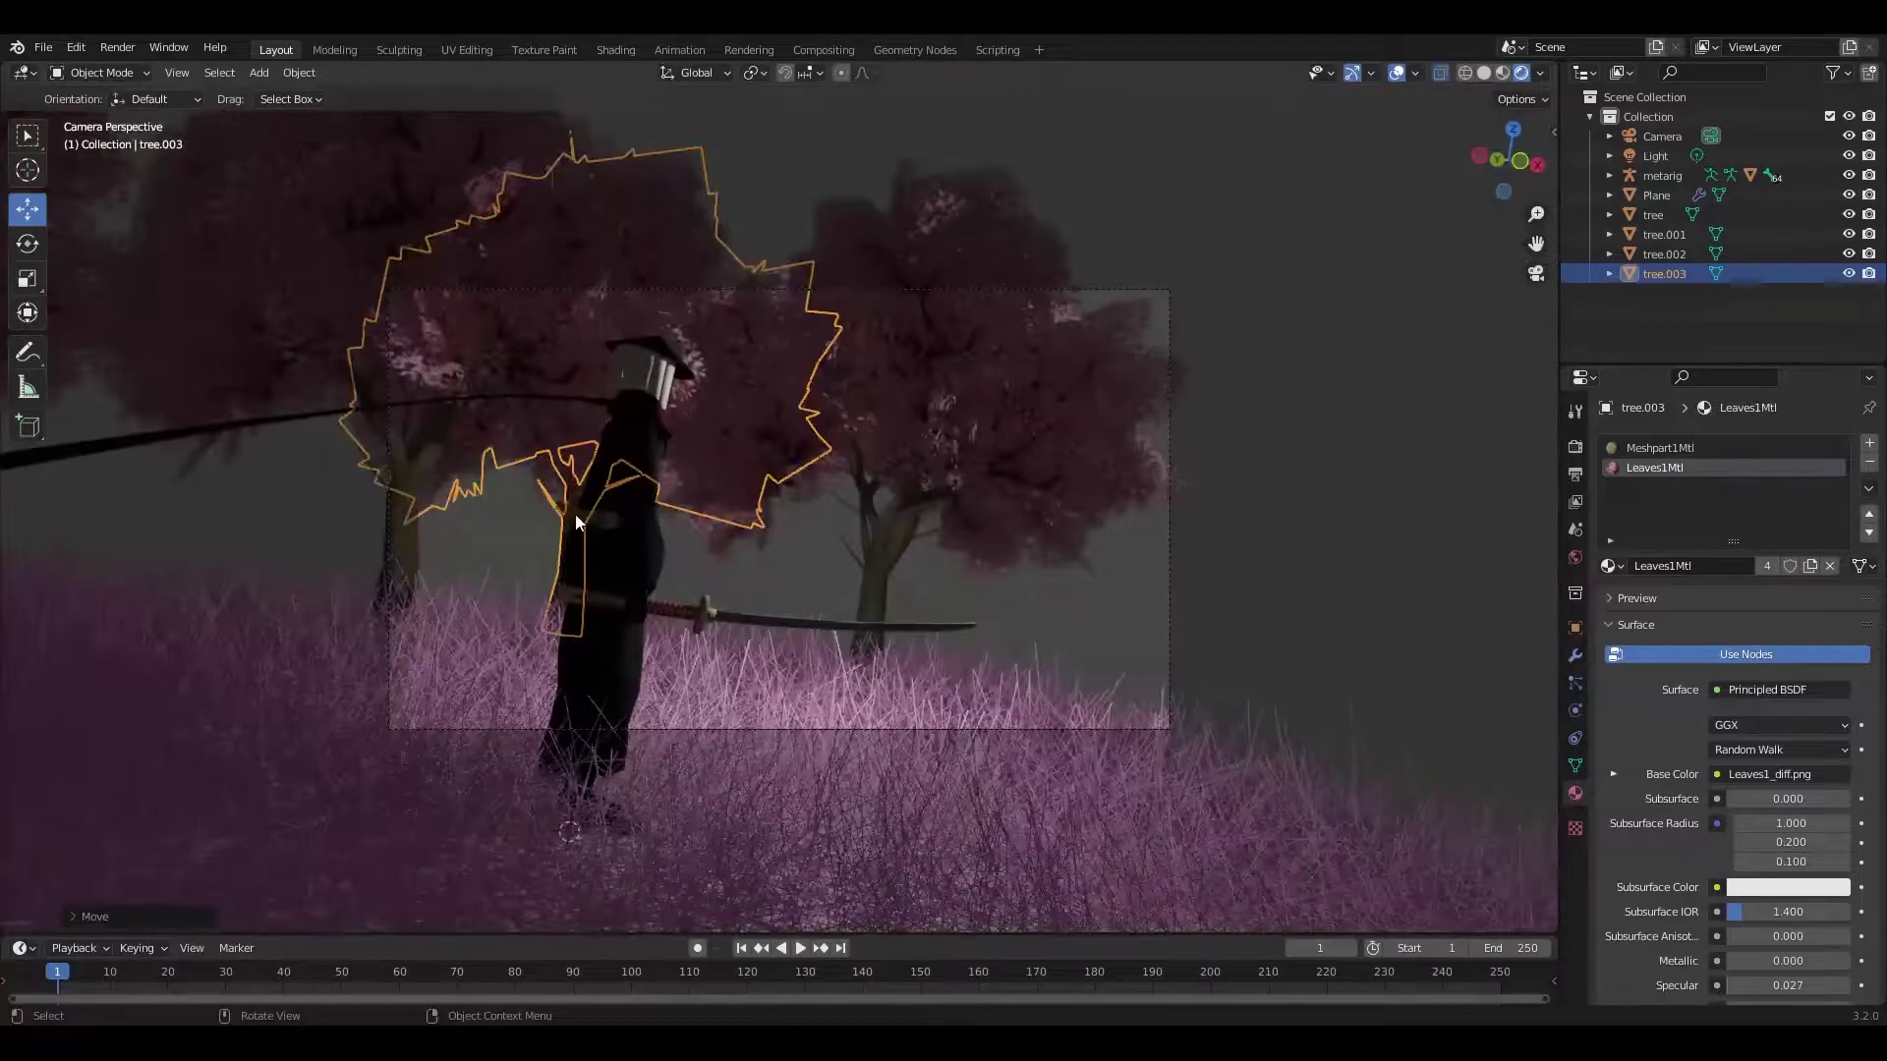
pyautogui.hotkey('shift', '`')
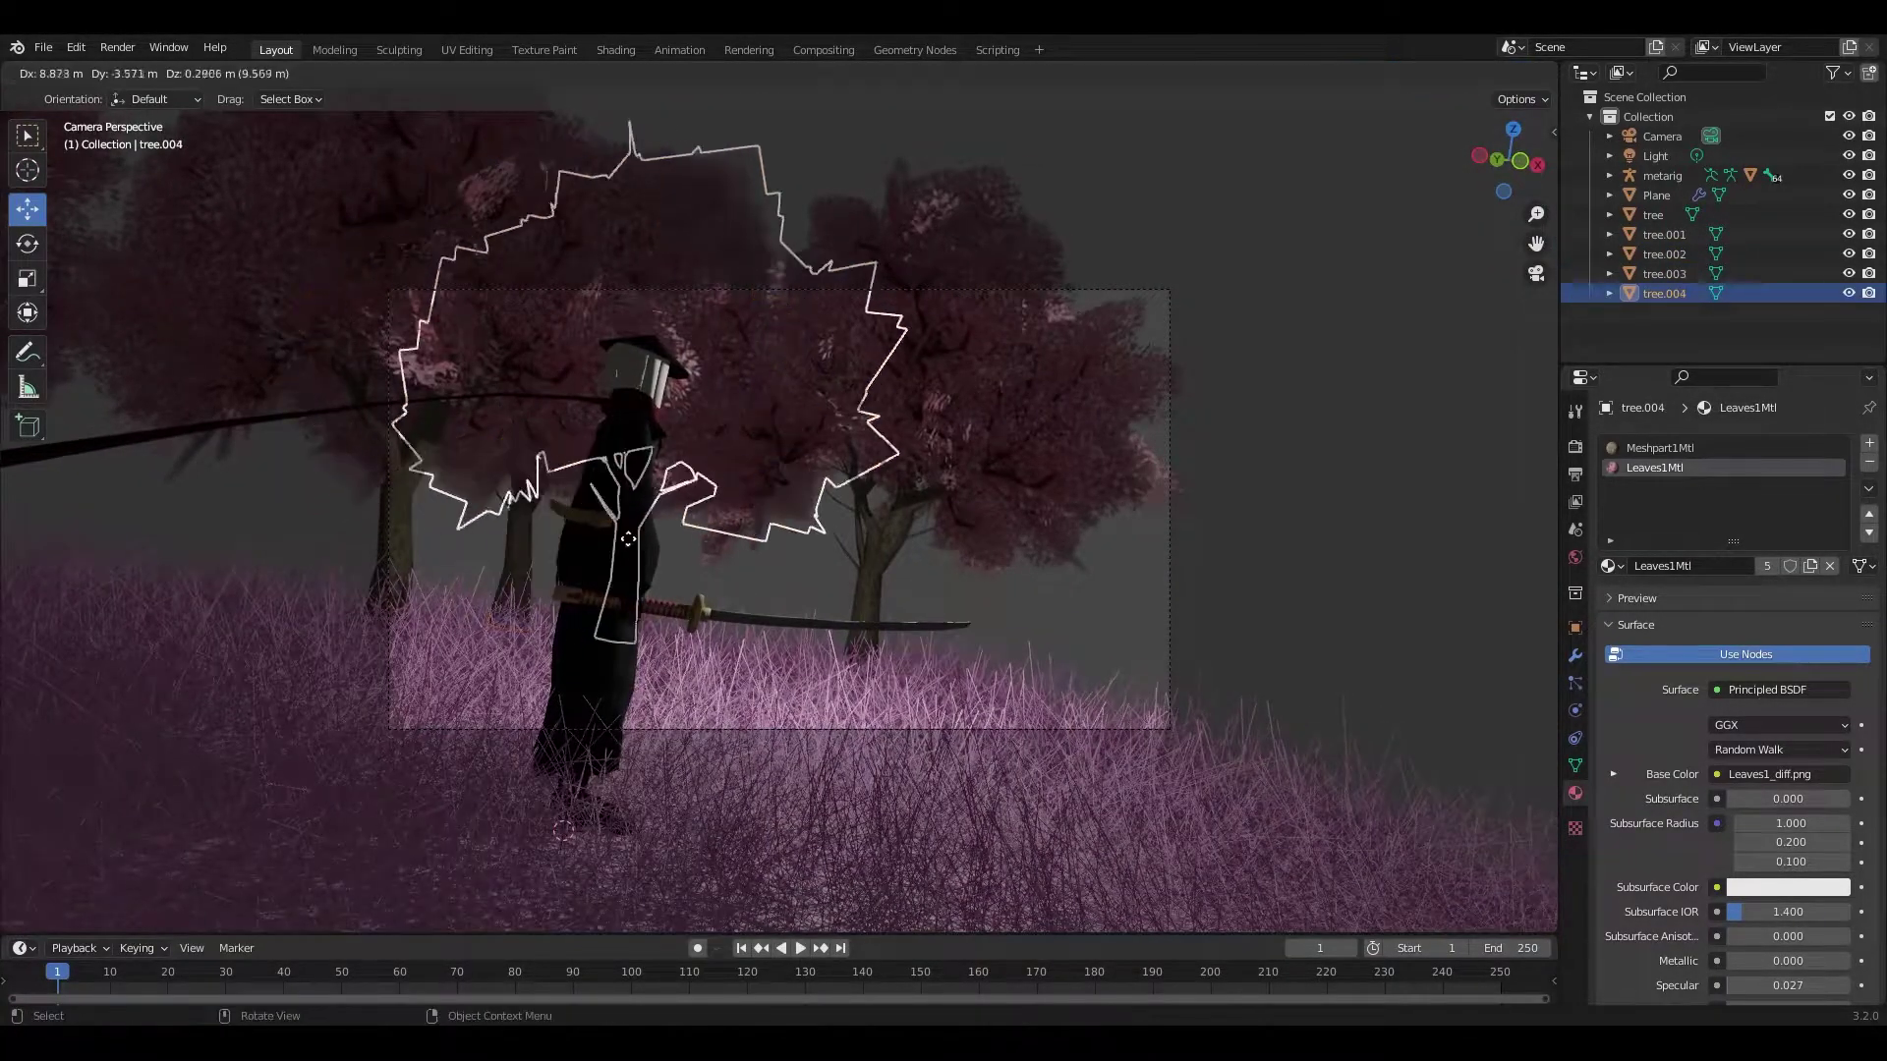
pyautogui.click(1070, 615)
pyautogui.hotkey('shift', 'd')
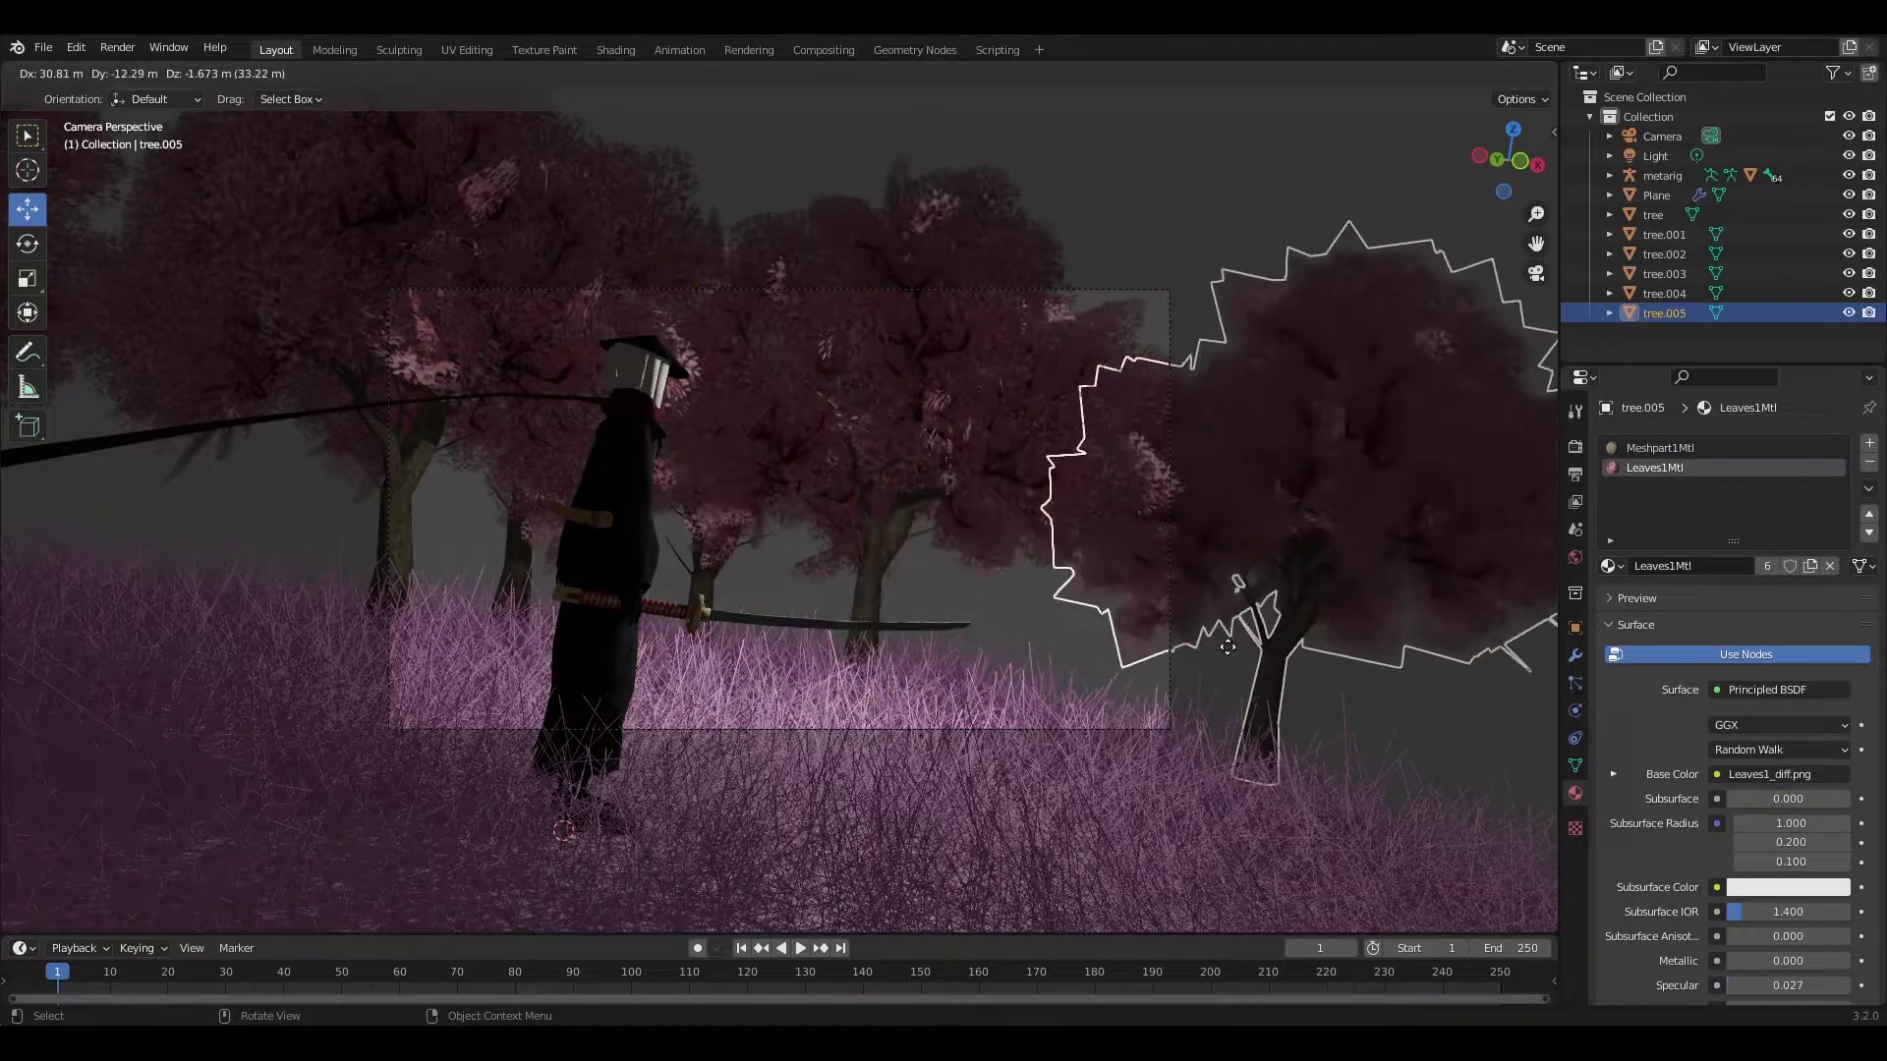
pyautogui.click(953, 644)
# Step: Duplicate tree.005 into tree.006 and move it to the right in the background
pyautogui.hotkey('shift', 'd')
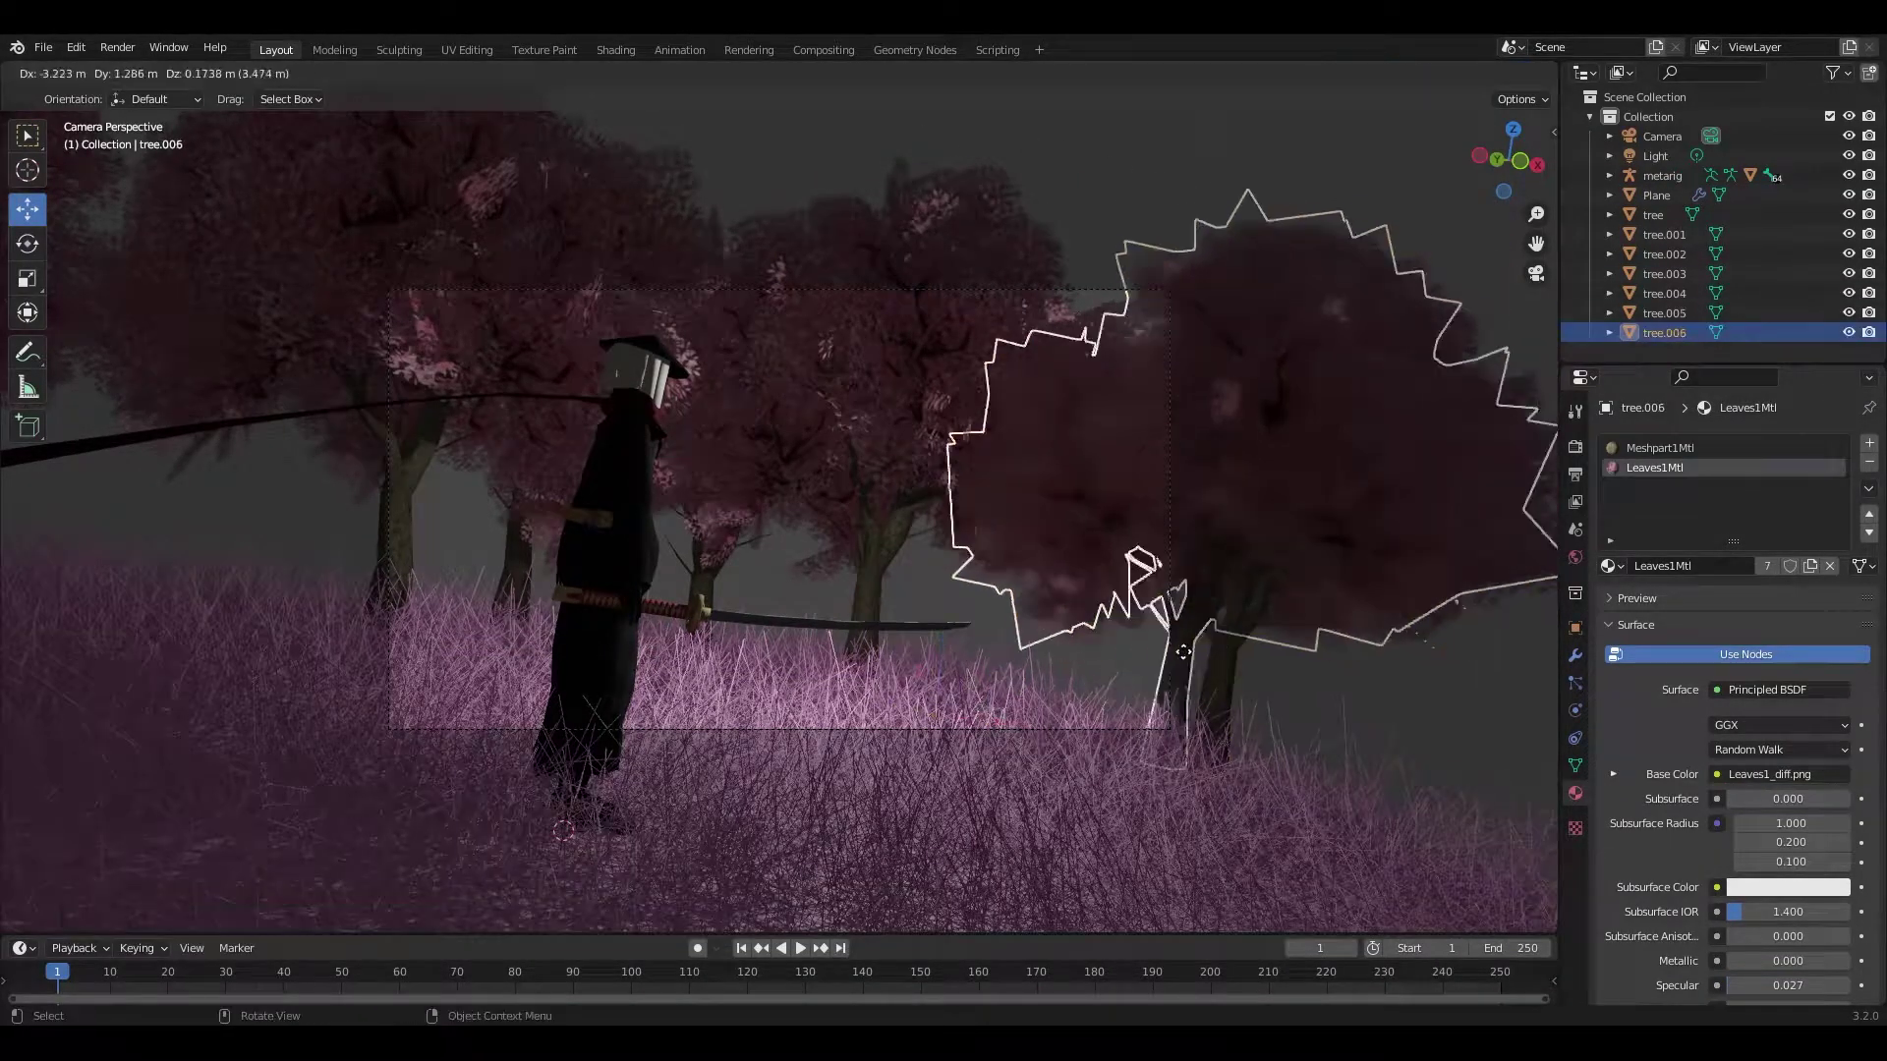
pyautogui.click(728, 668)
pyautogui.press('g')
pyautogui.click(1246, 456)
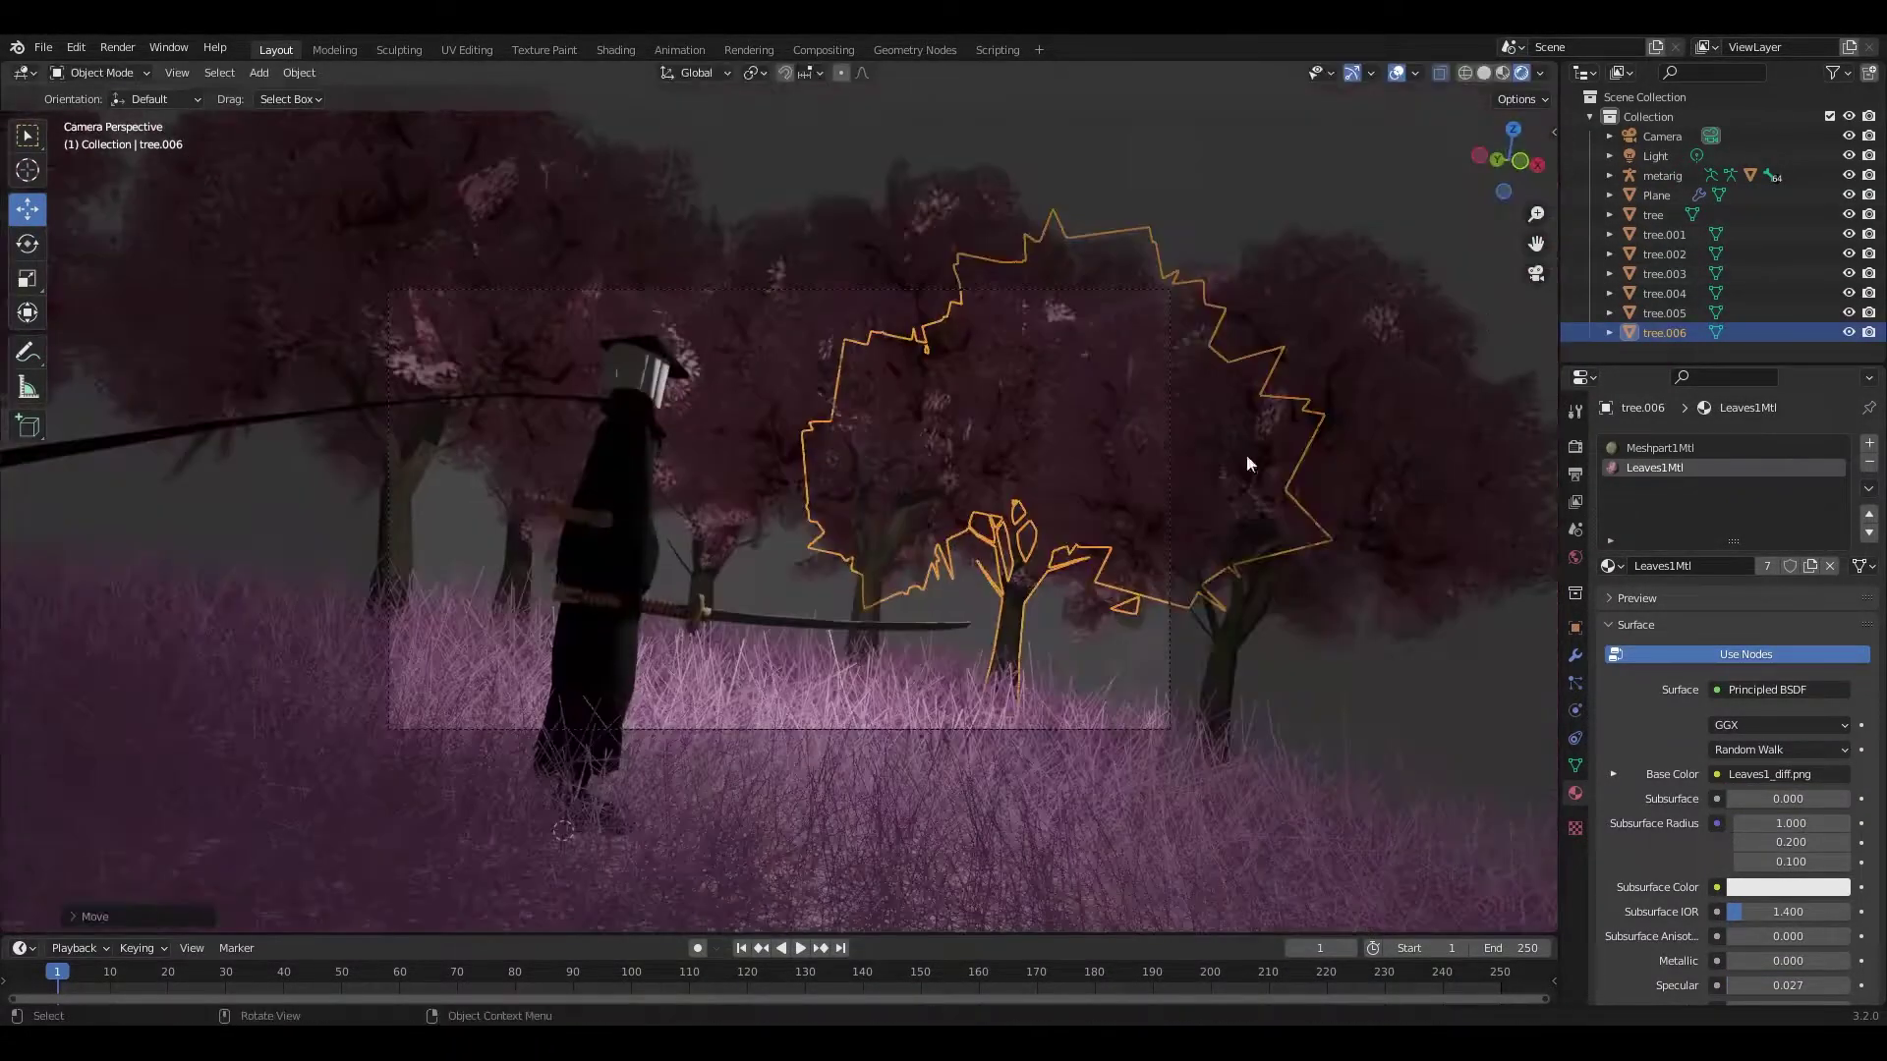
pyautogui.click(1118, 625)
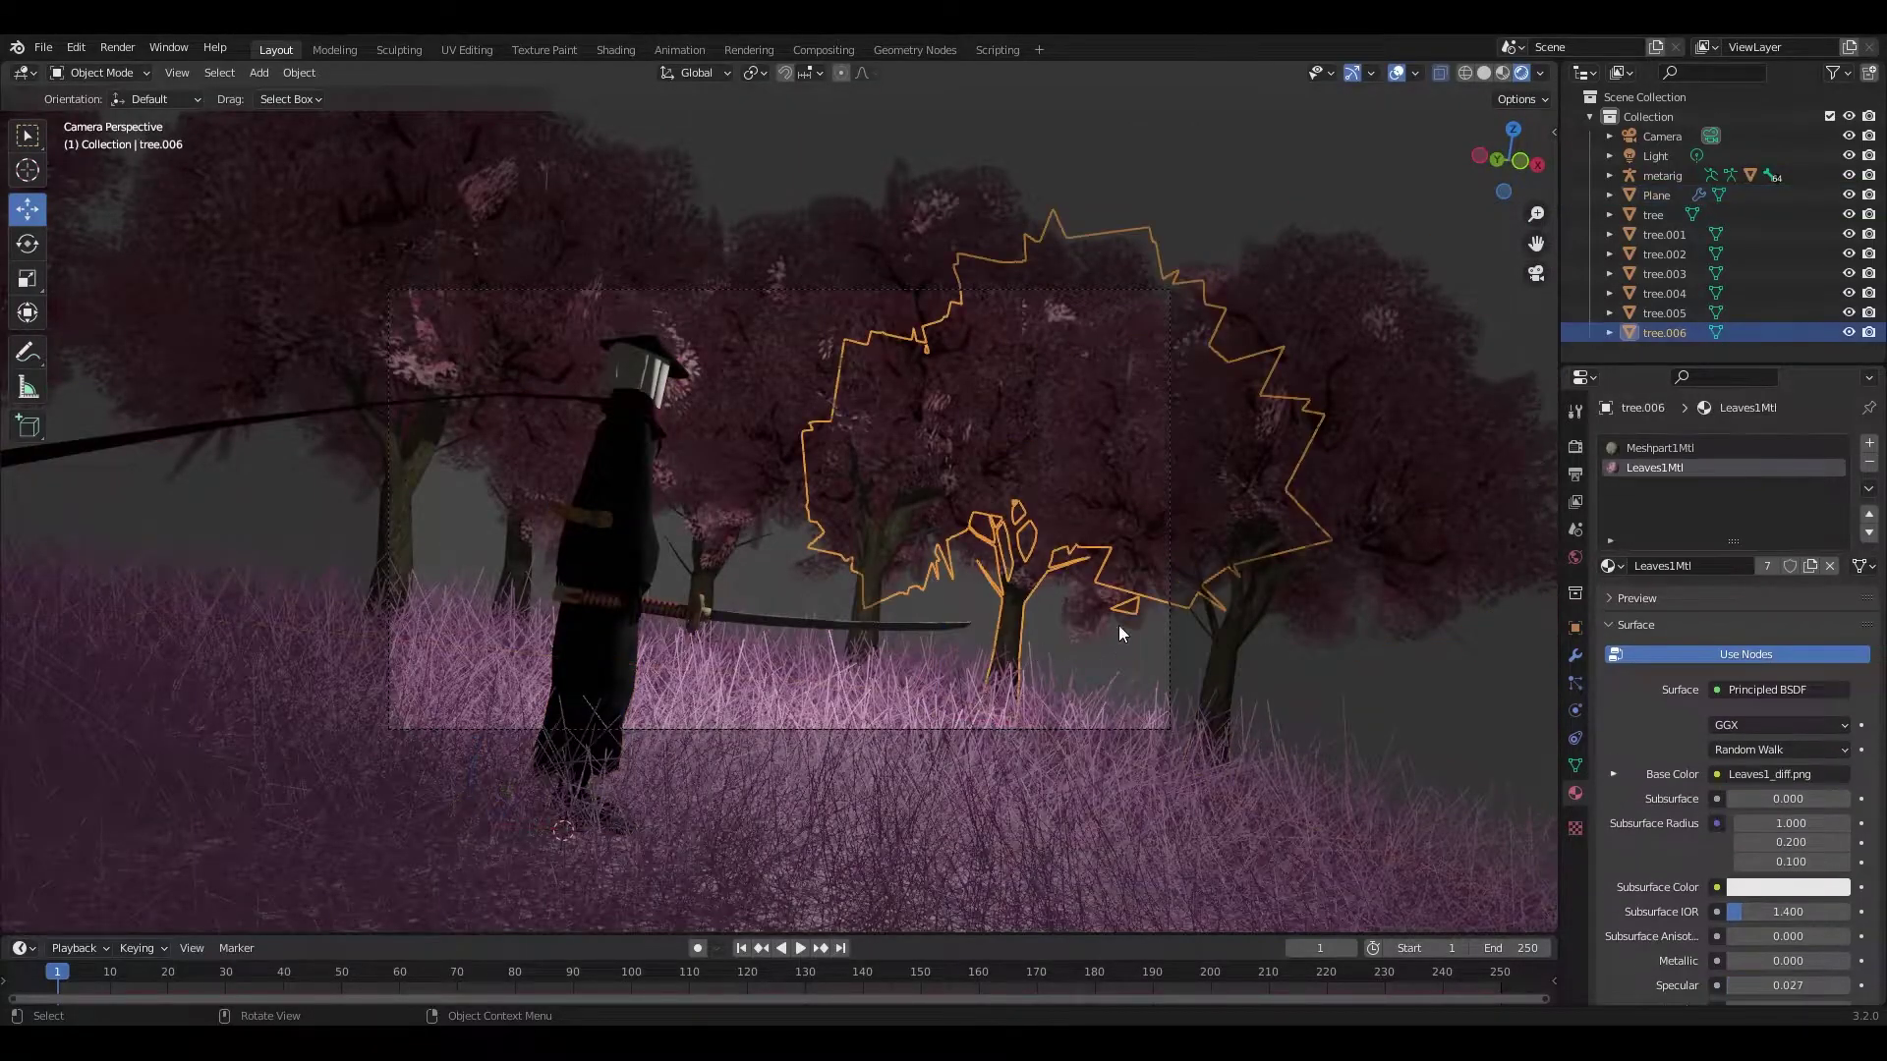
pyautogui.click(1543, 282)
pyautogui.moveTo(885, 472); pyautogui.dragTo(818, 429, button='middle')
# Step: Frame tree.001, then select spine.002 and rotate it to turn the upper body
pyautogui.scroll(3, 818, 430)
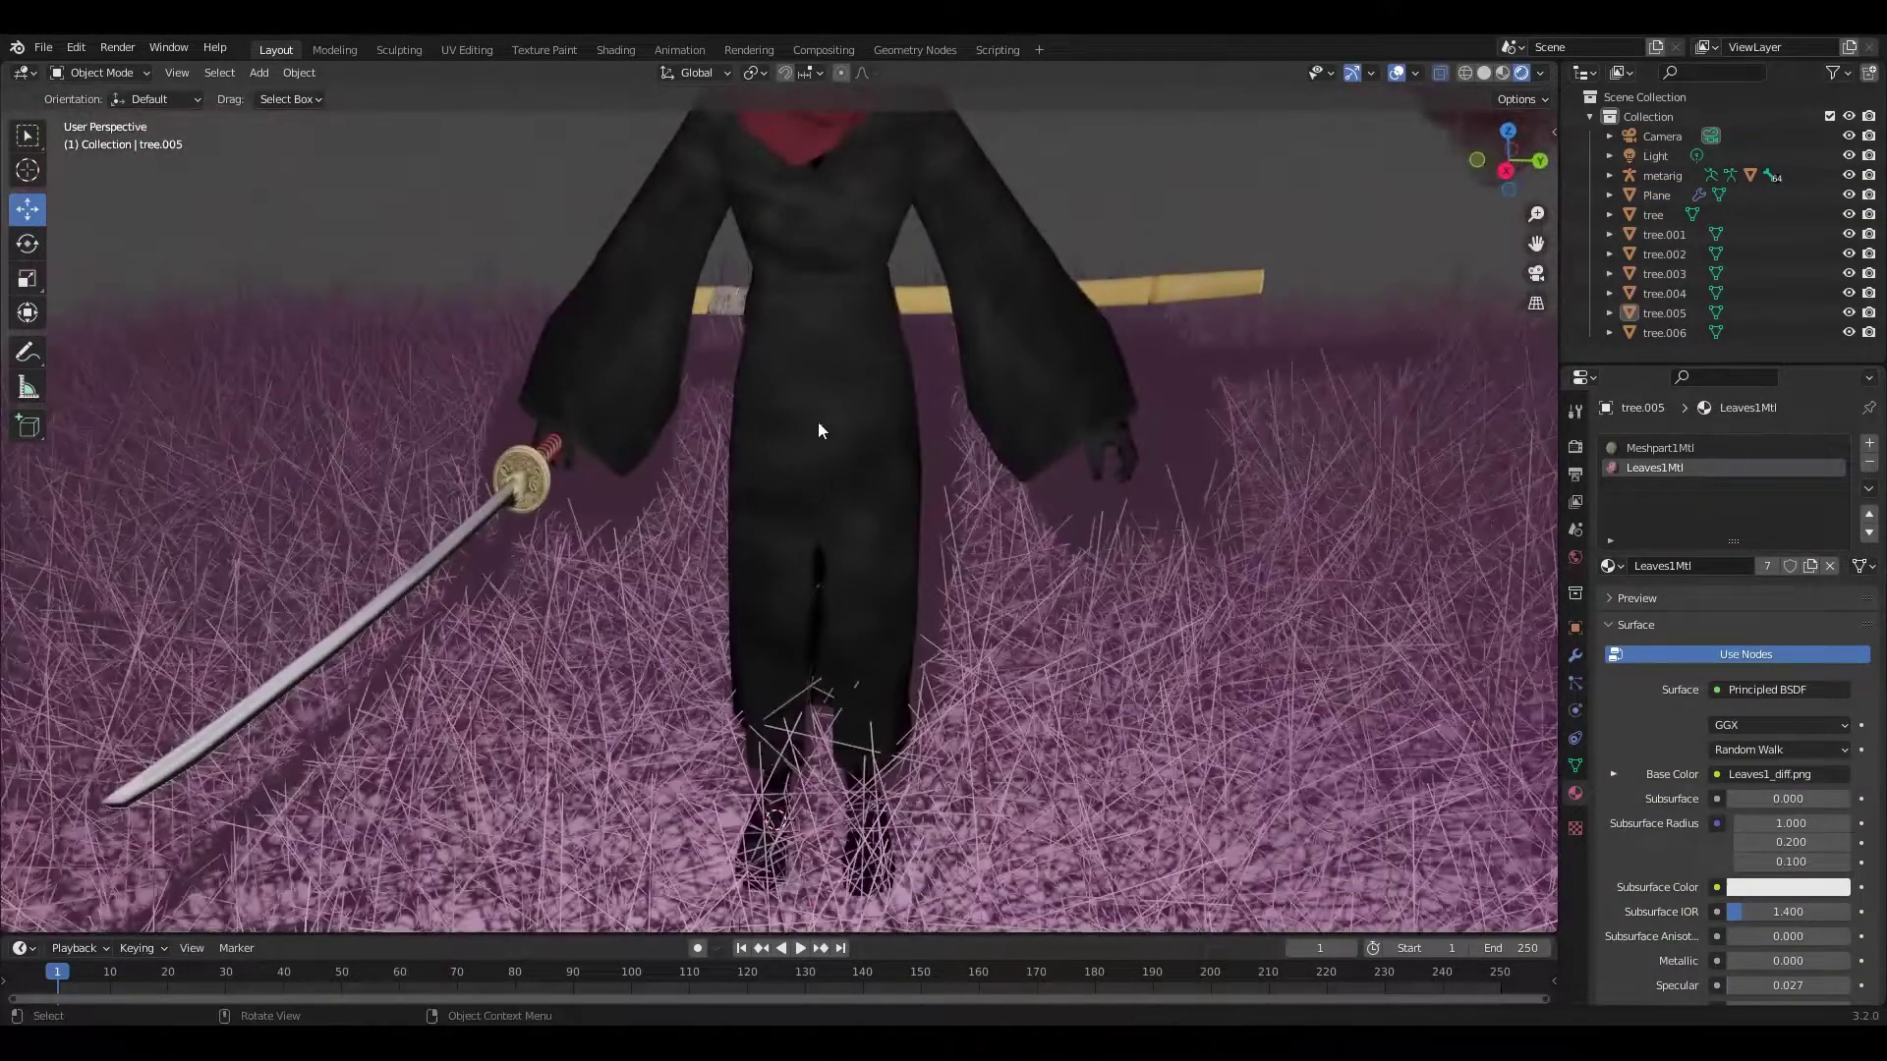
pyautogui.click(1664, 234)
pyautogui.press('KP_Decimal')
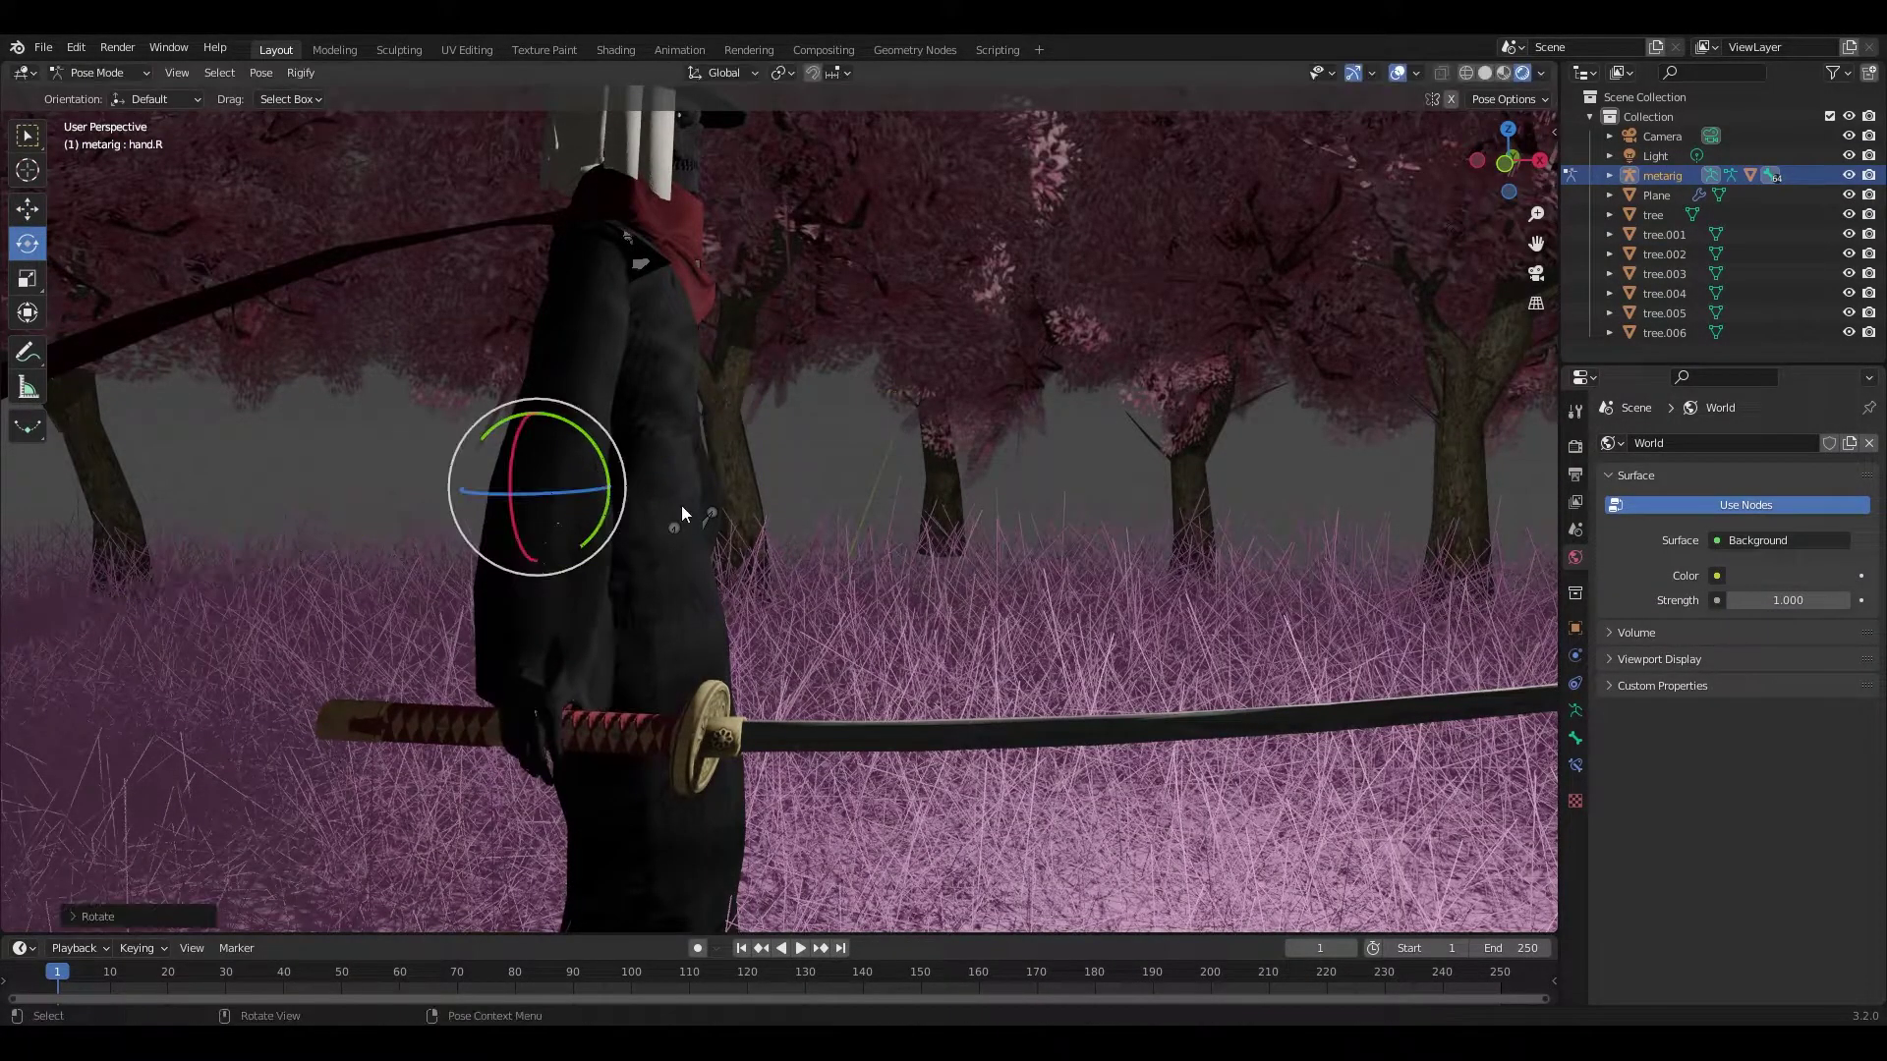
pyautogui.scroll(5, 647, 315)
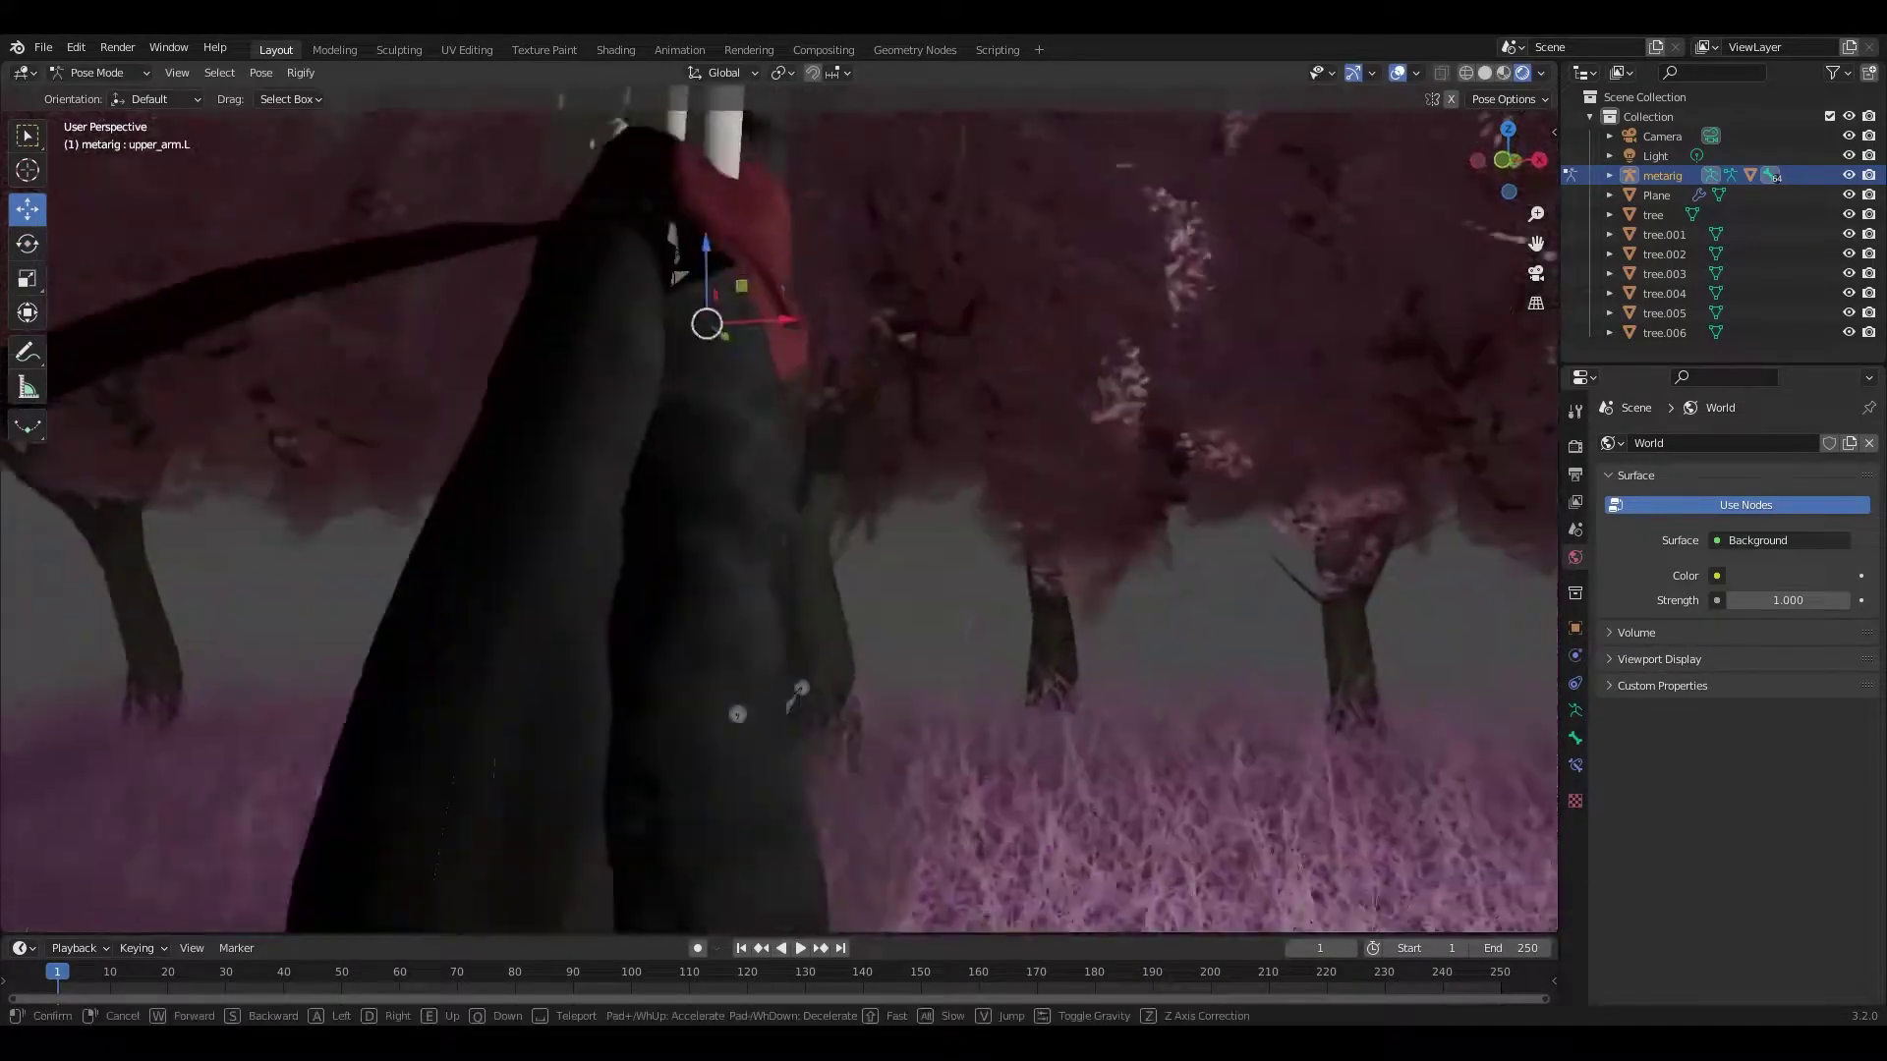
pyautogui.scroll(5, 711, 316)
pyautogui.click(780, 510)
pyautogui.hotkey('shift', '`')
pyautogui.press('s')
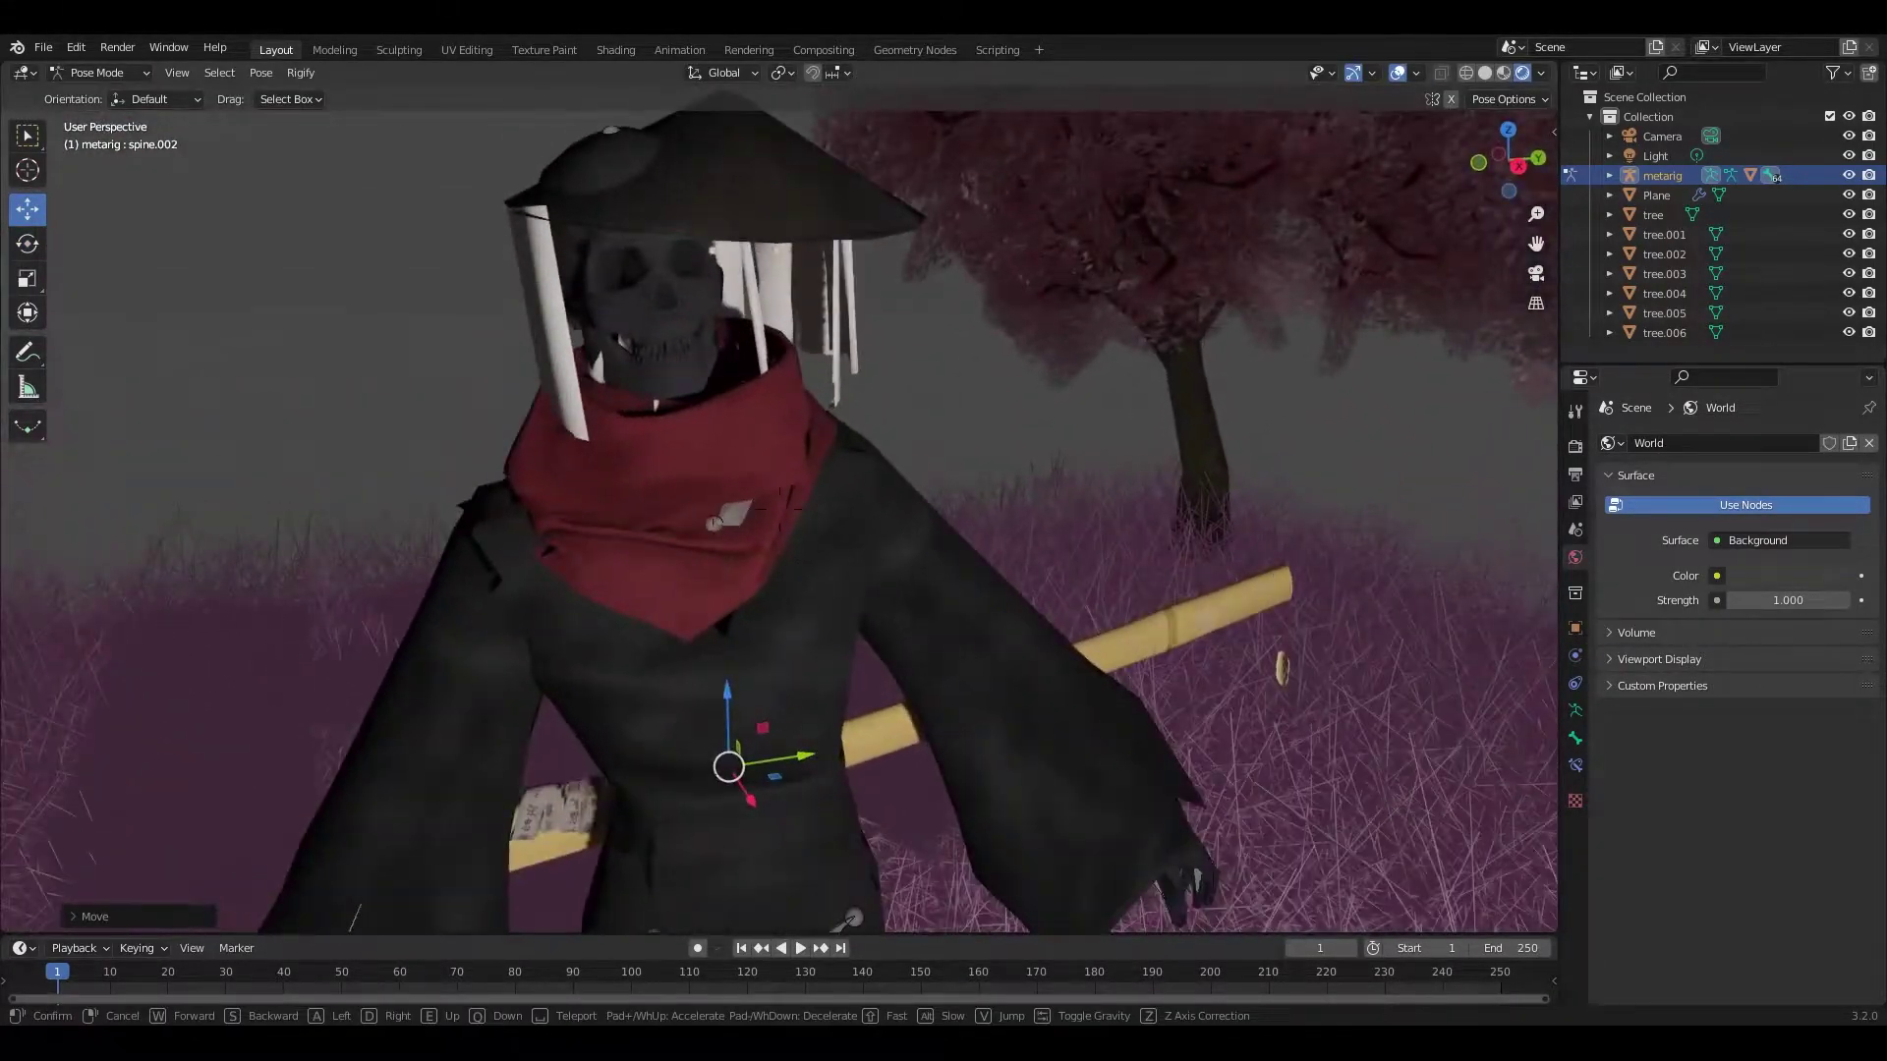
pyautogui.press('w')
pyautogui.press('r')
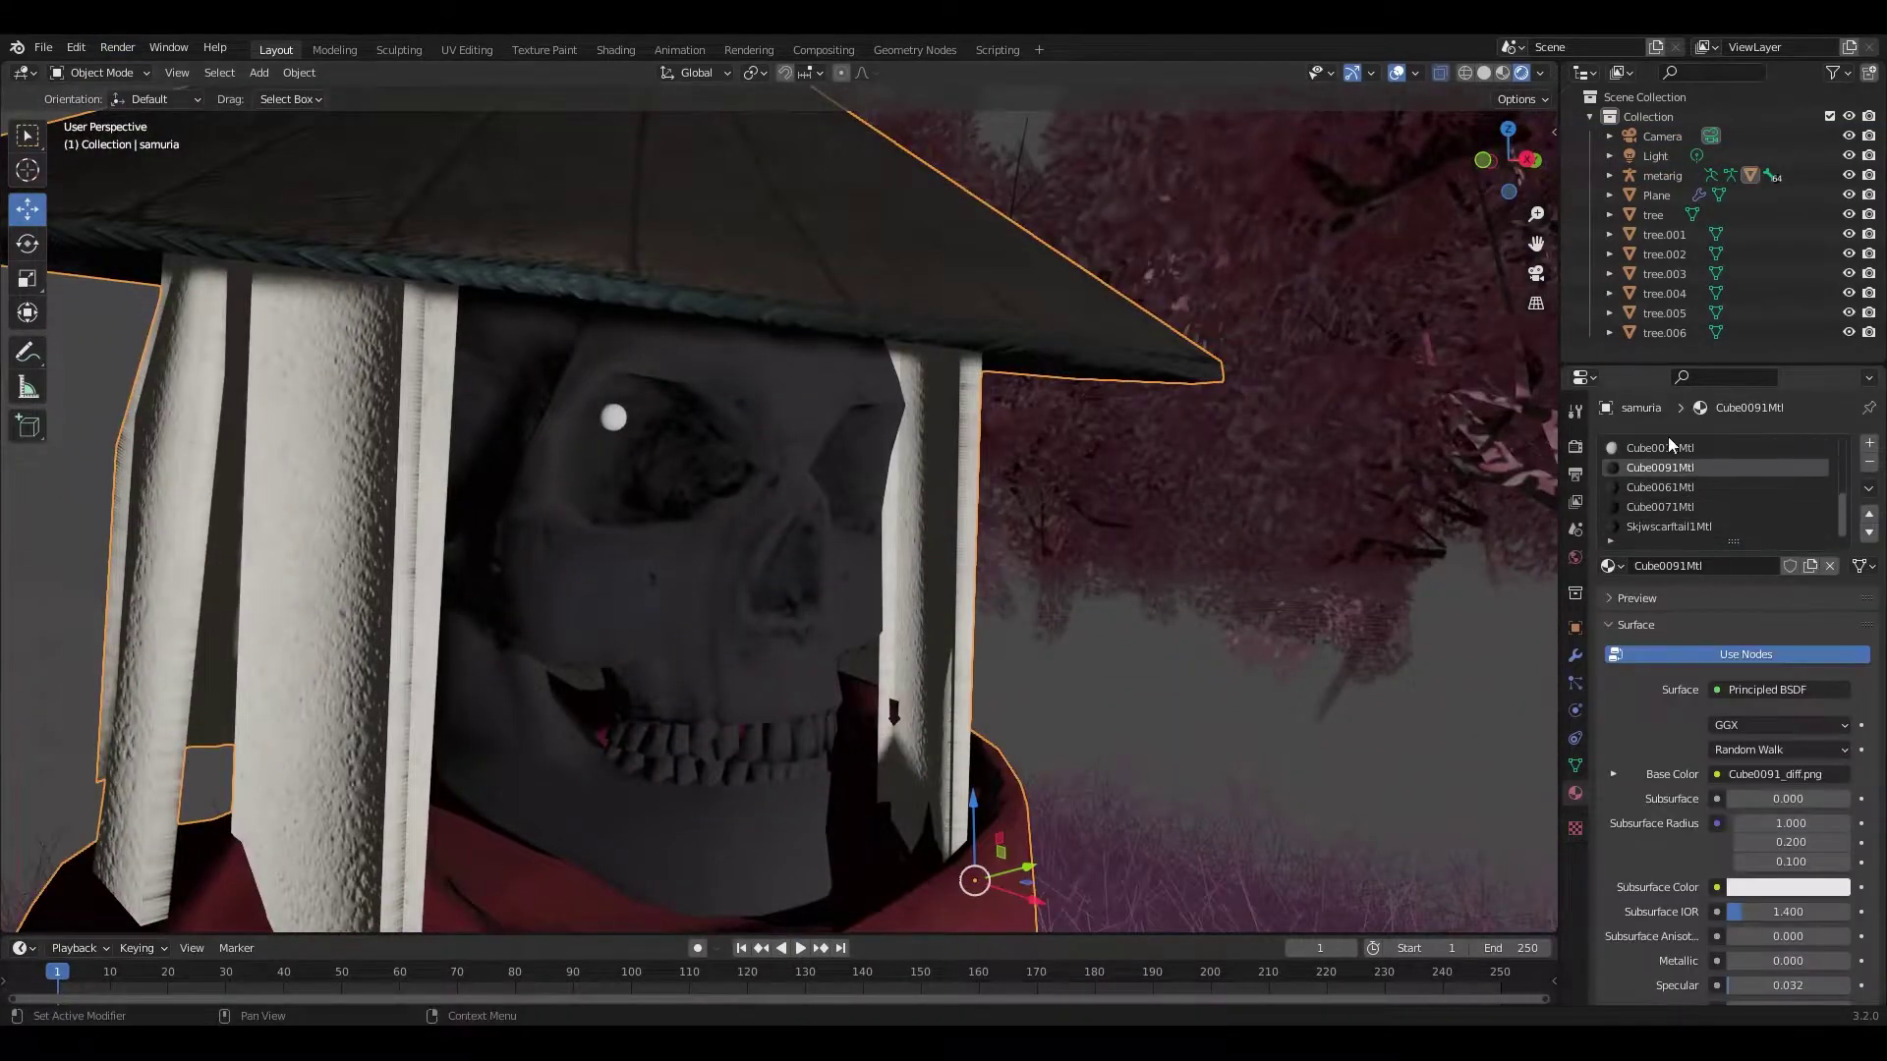
pyautogui.click(1661, 447)
pyautogui.click(1788, 774)
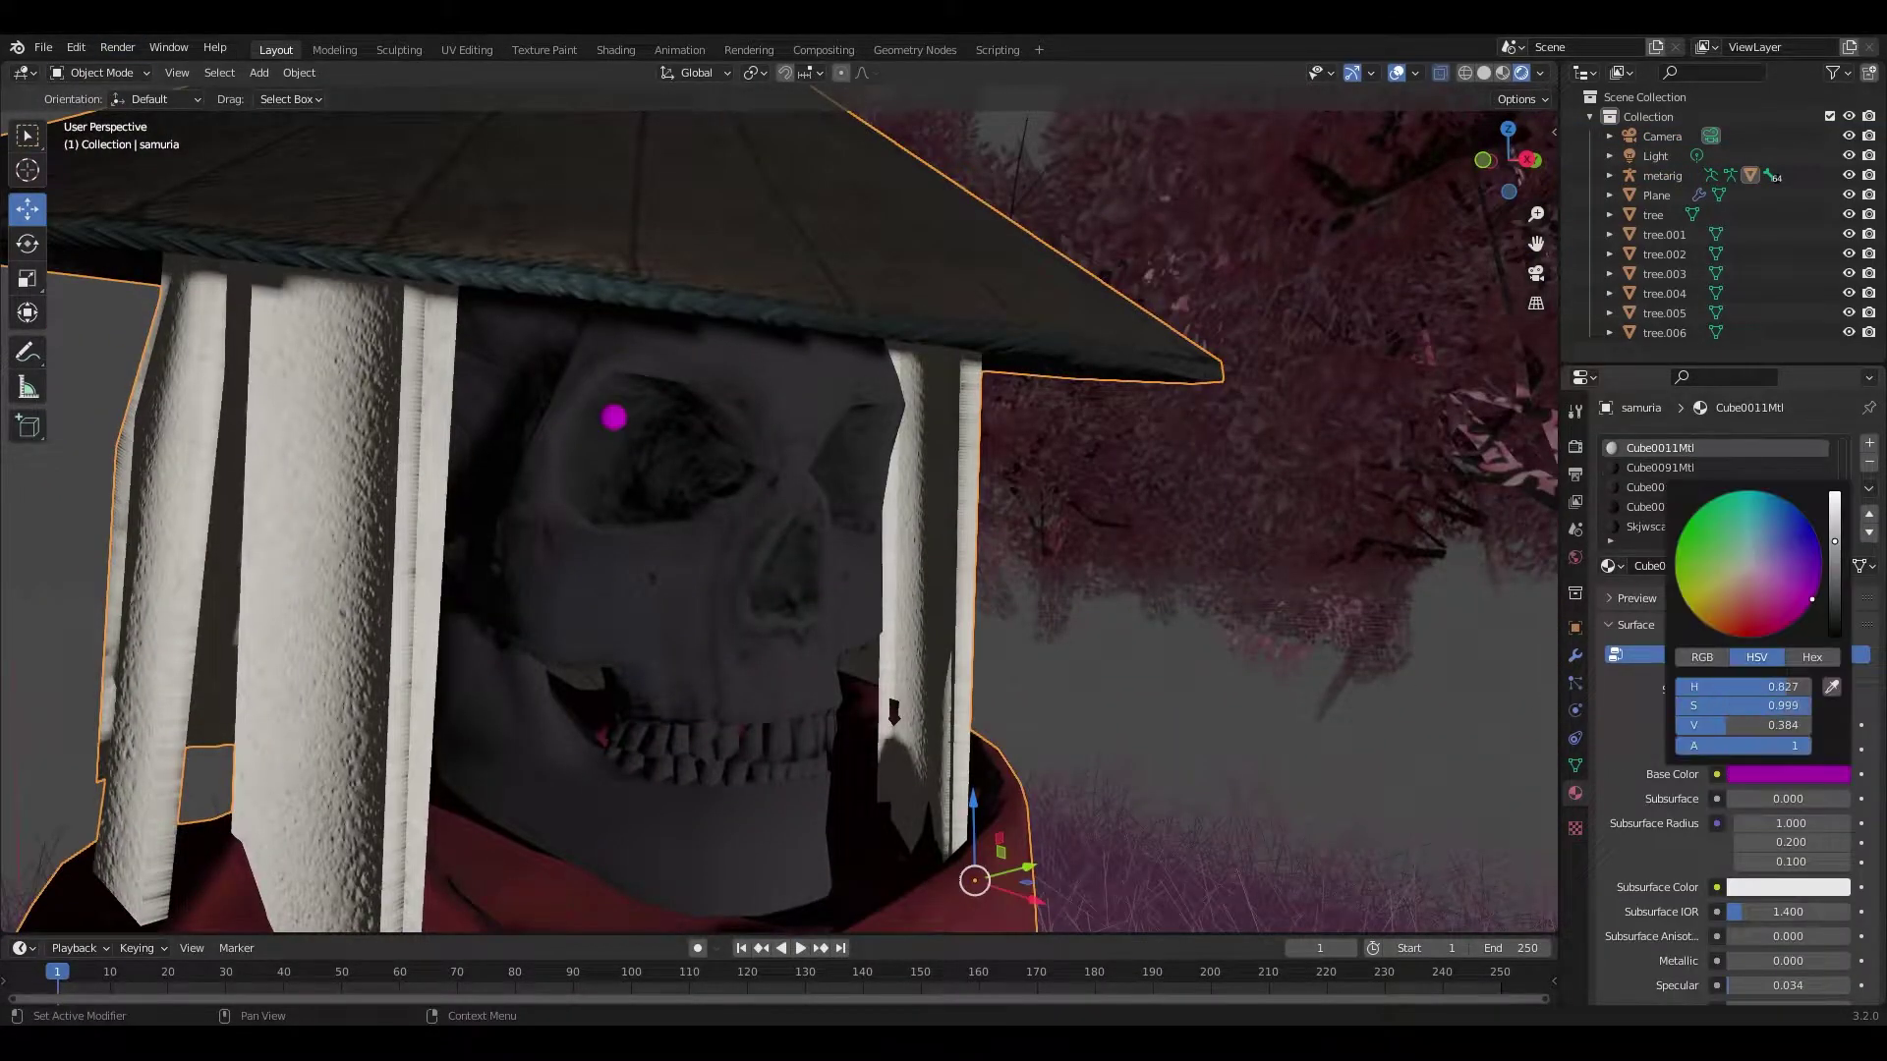
pyautogui.click(1783, 587)
pyautogui.click(1744, 255)
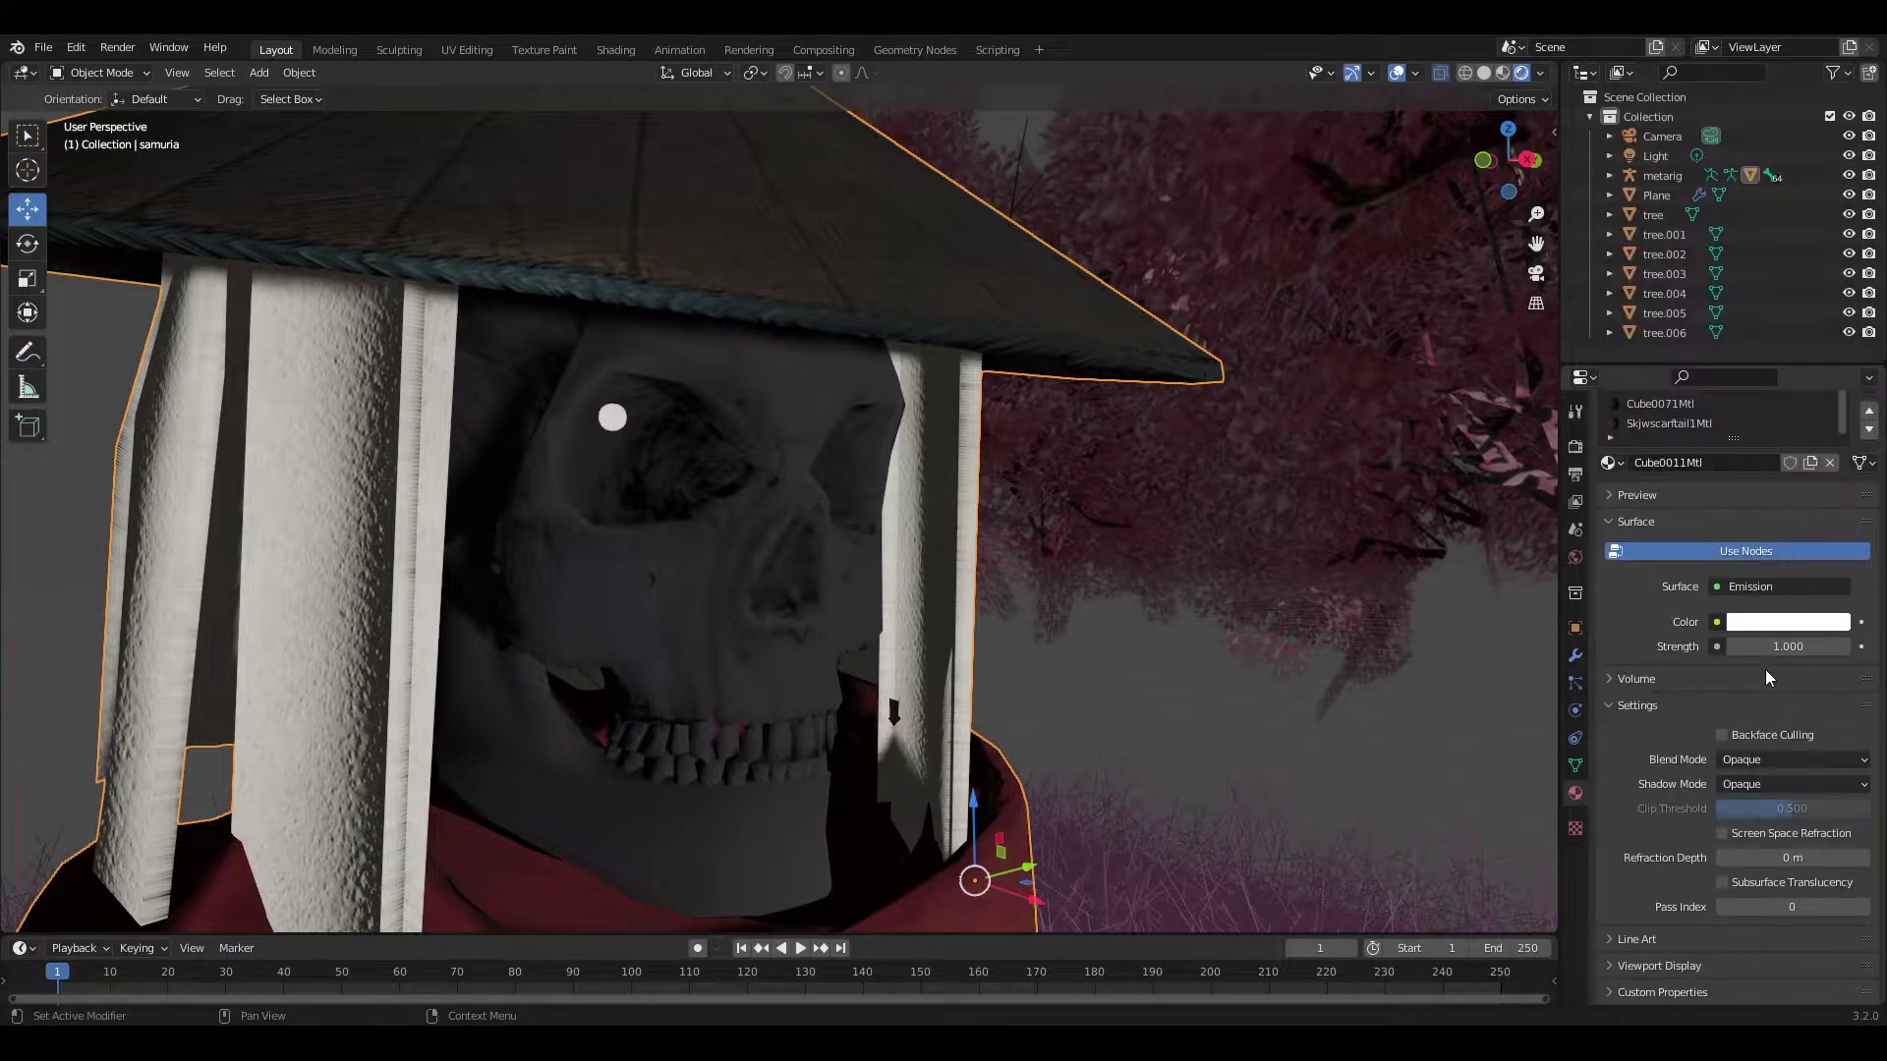
pyautogui.scroll(3, 1777, 639)
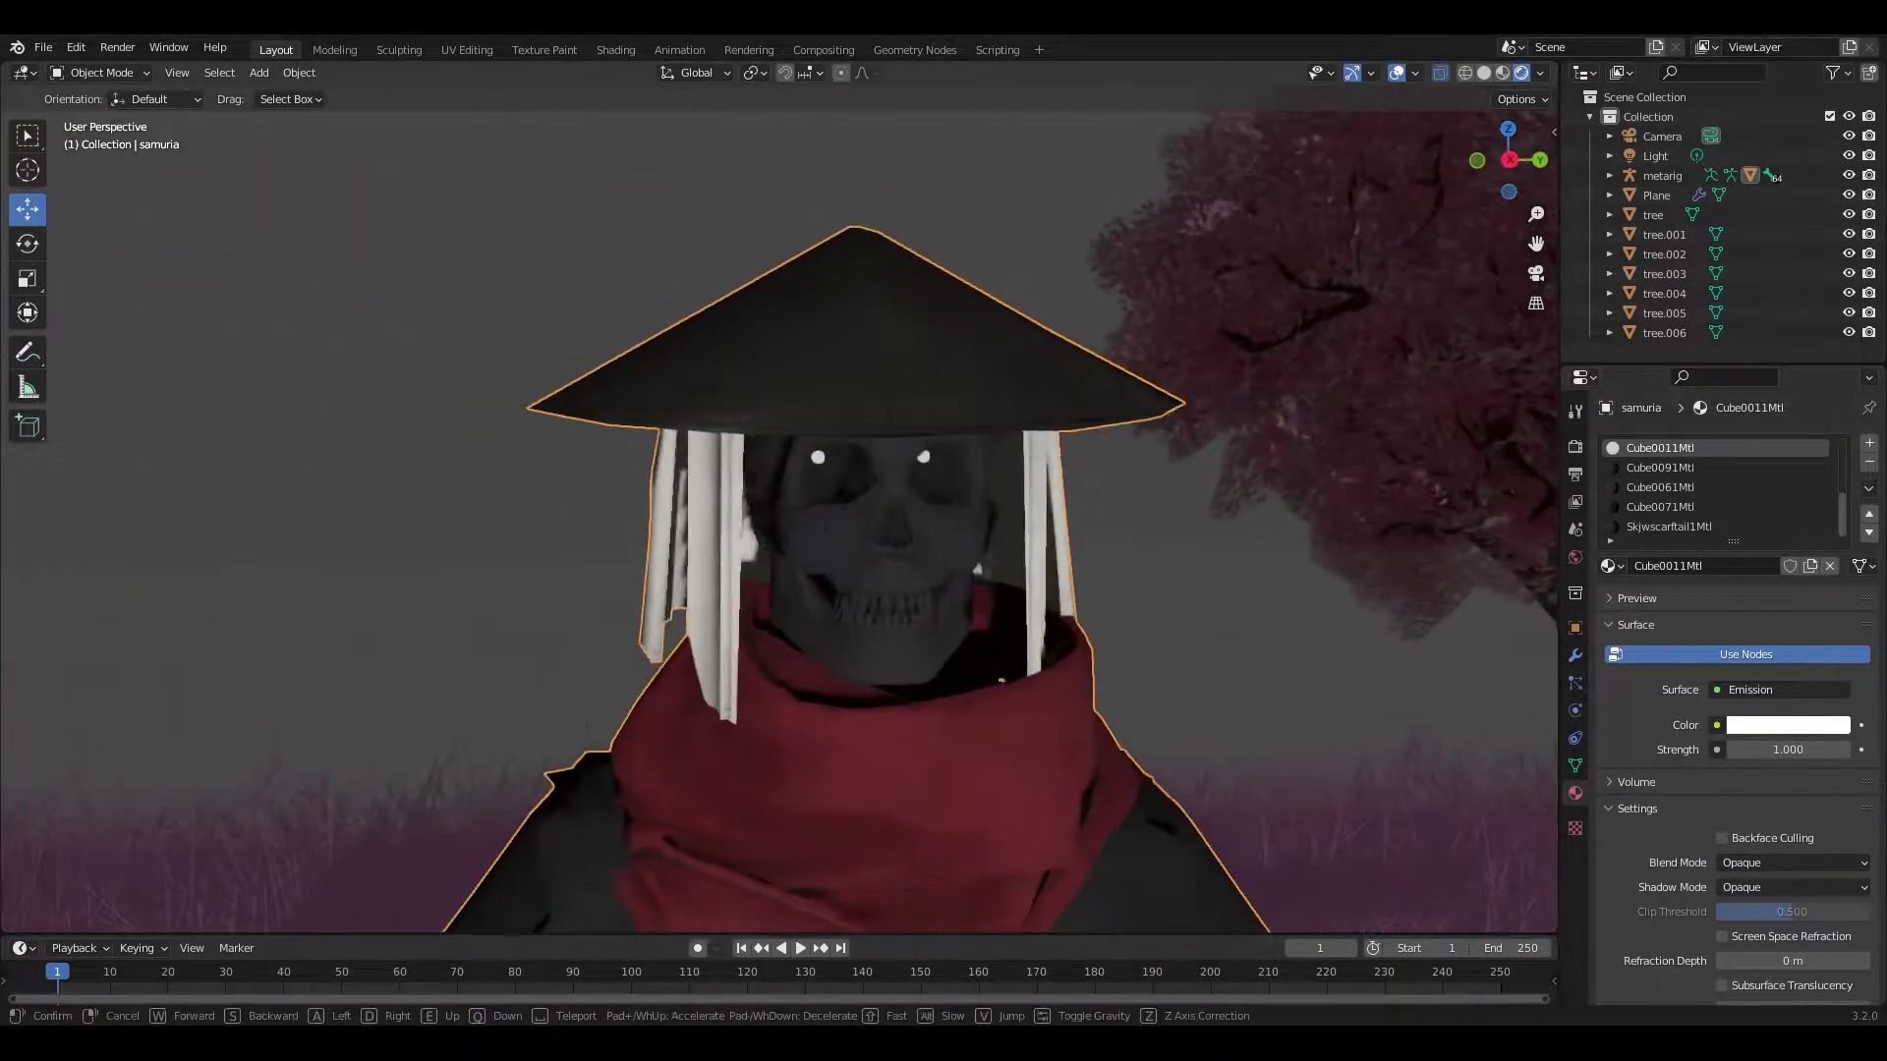
pyautogui.click(1687, 452)
pyautogui.click(1761, 725)
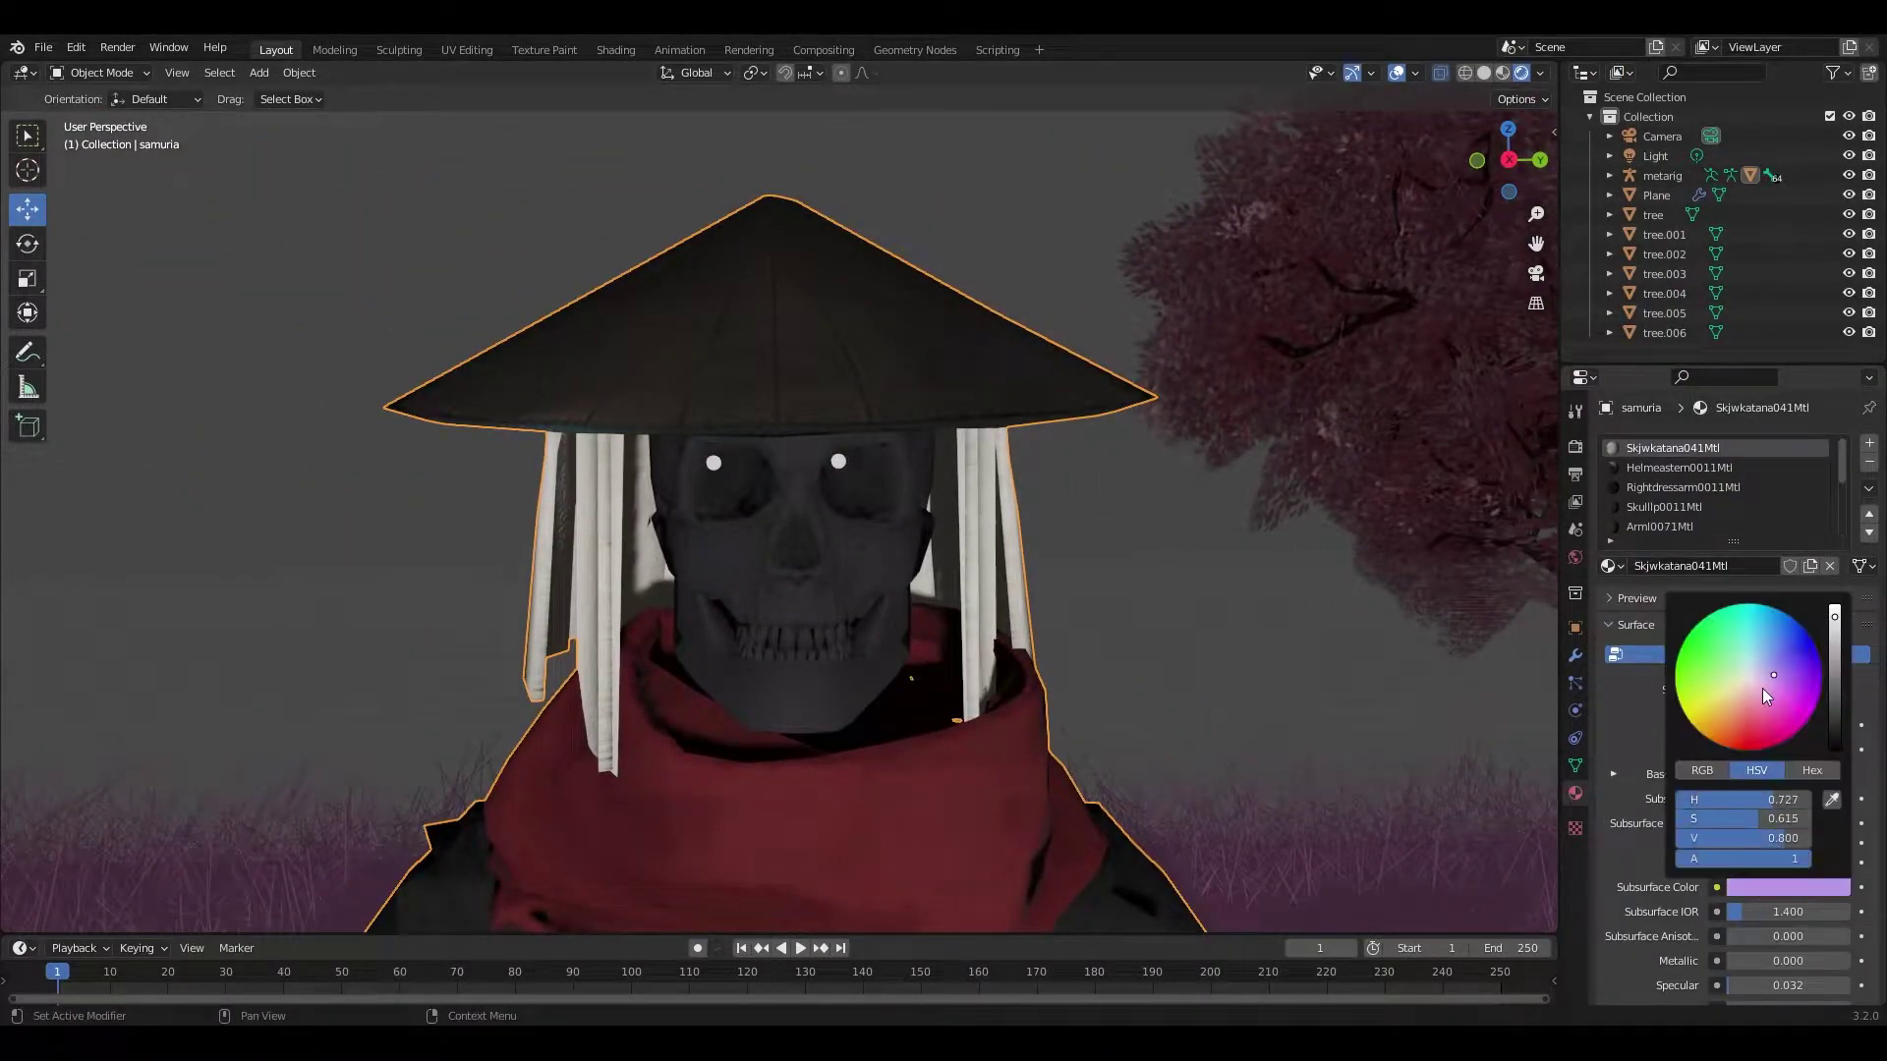
pyautogui.press('w')
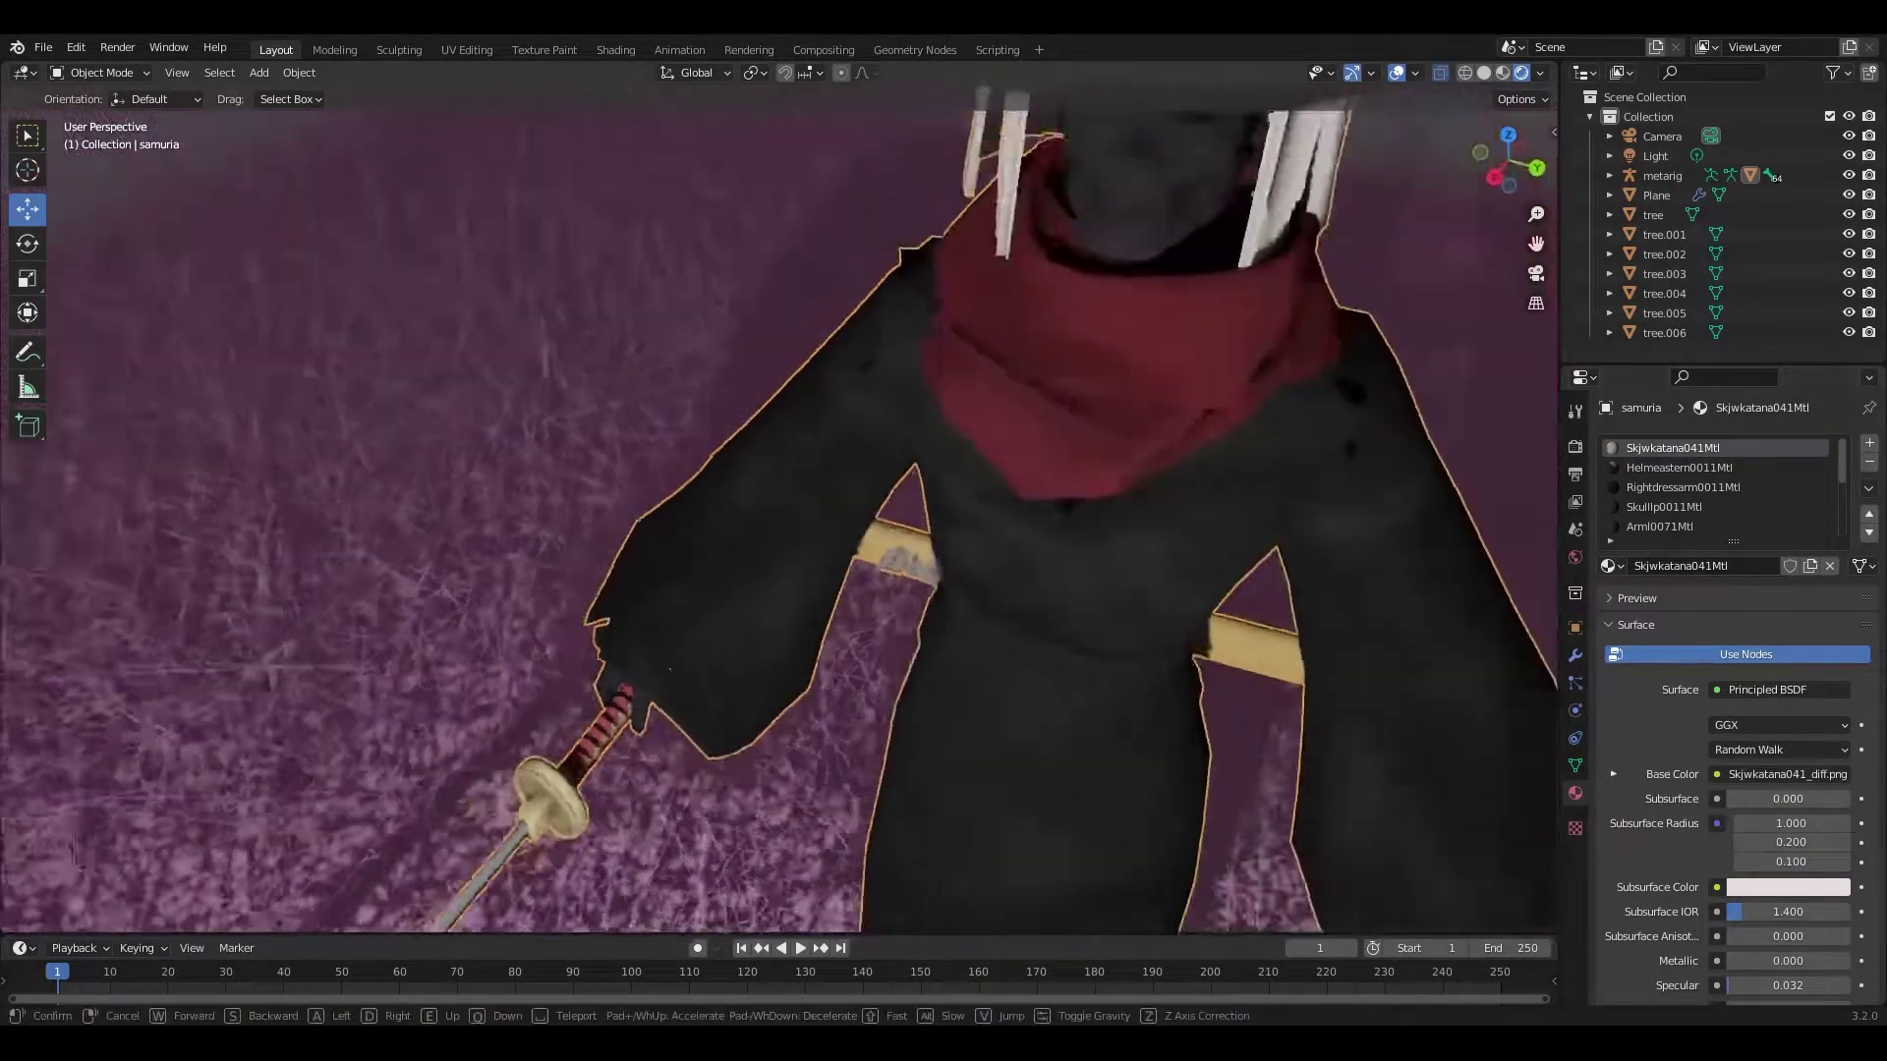
pyautogui.press('Escape')
pyautogui.click(835, 481)
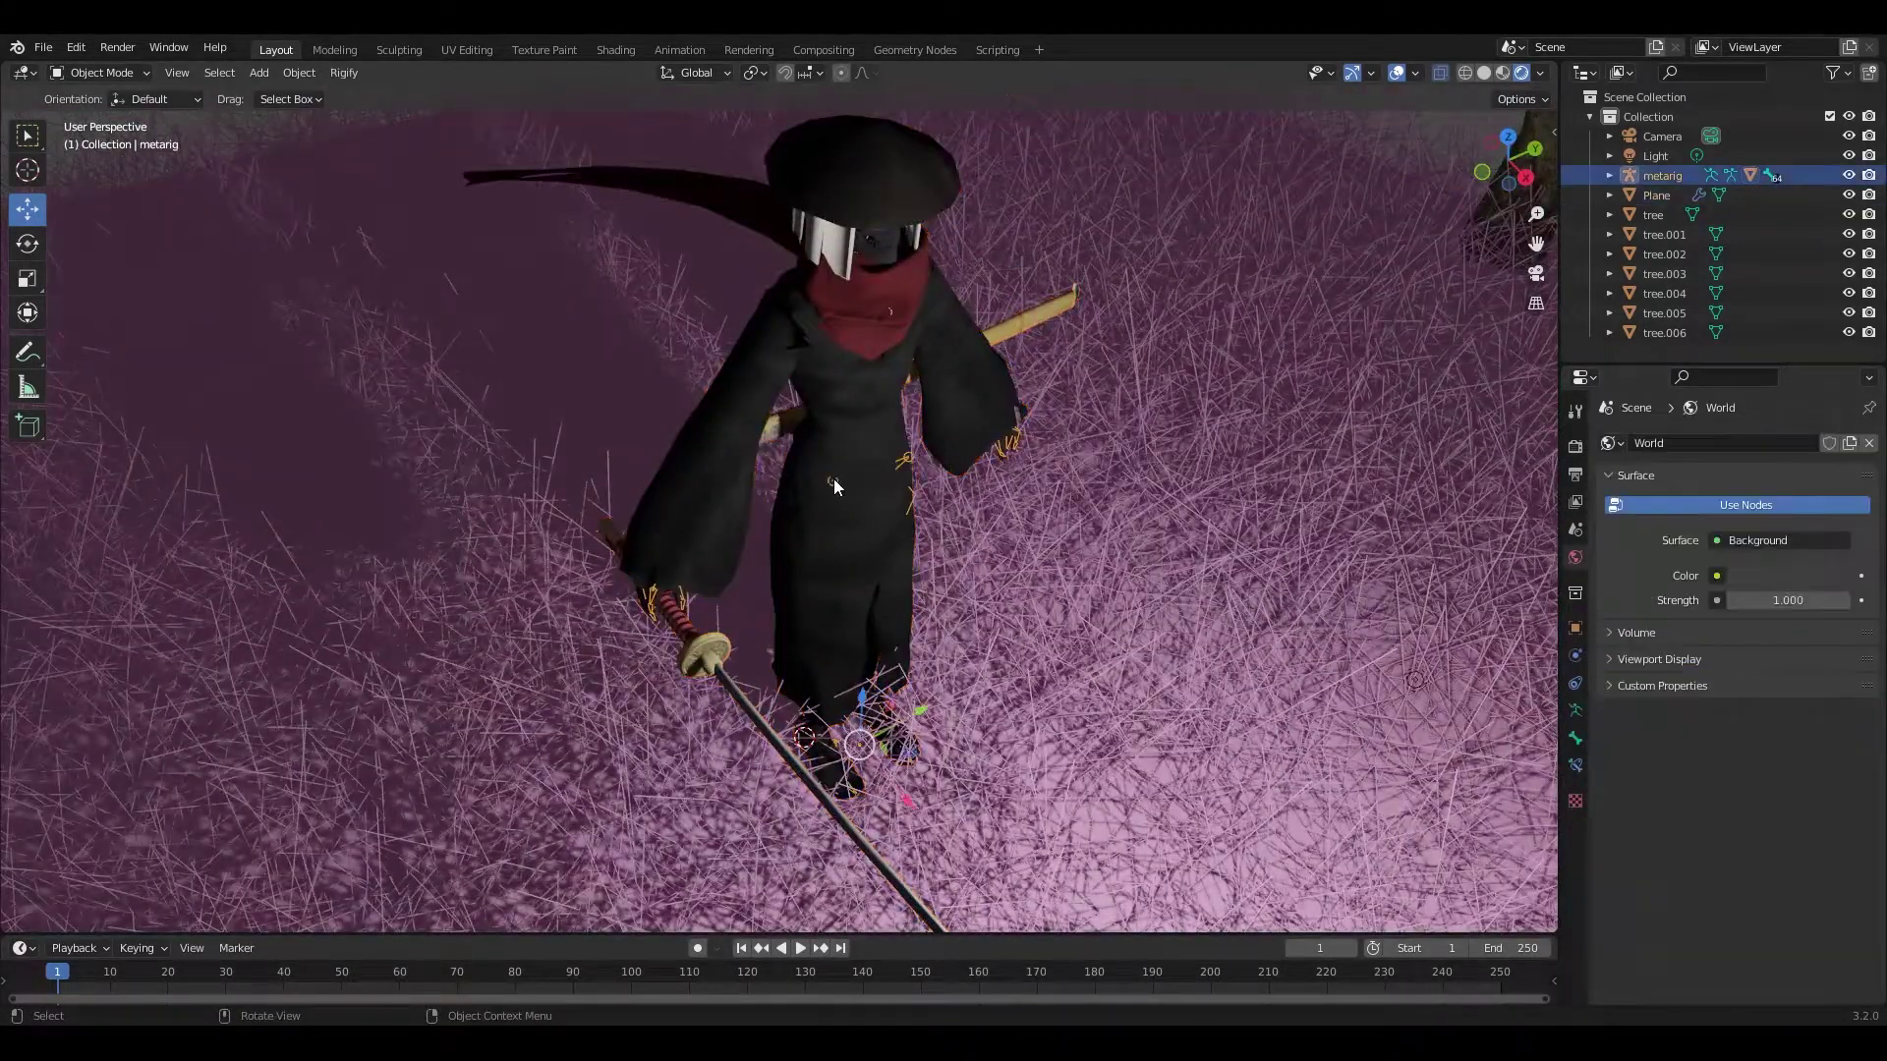
pyautogui.click(1575, 738)
pyautogui.click(1576, 801)
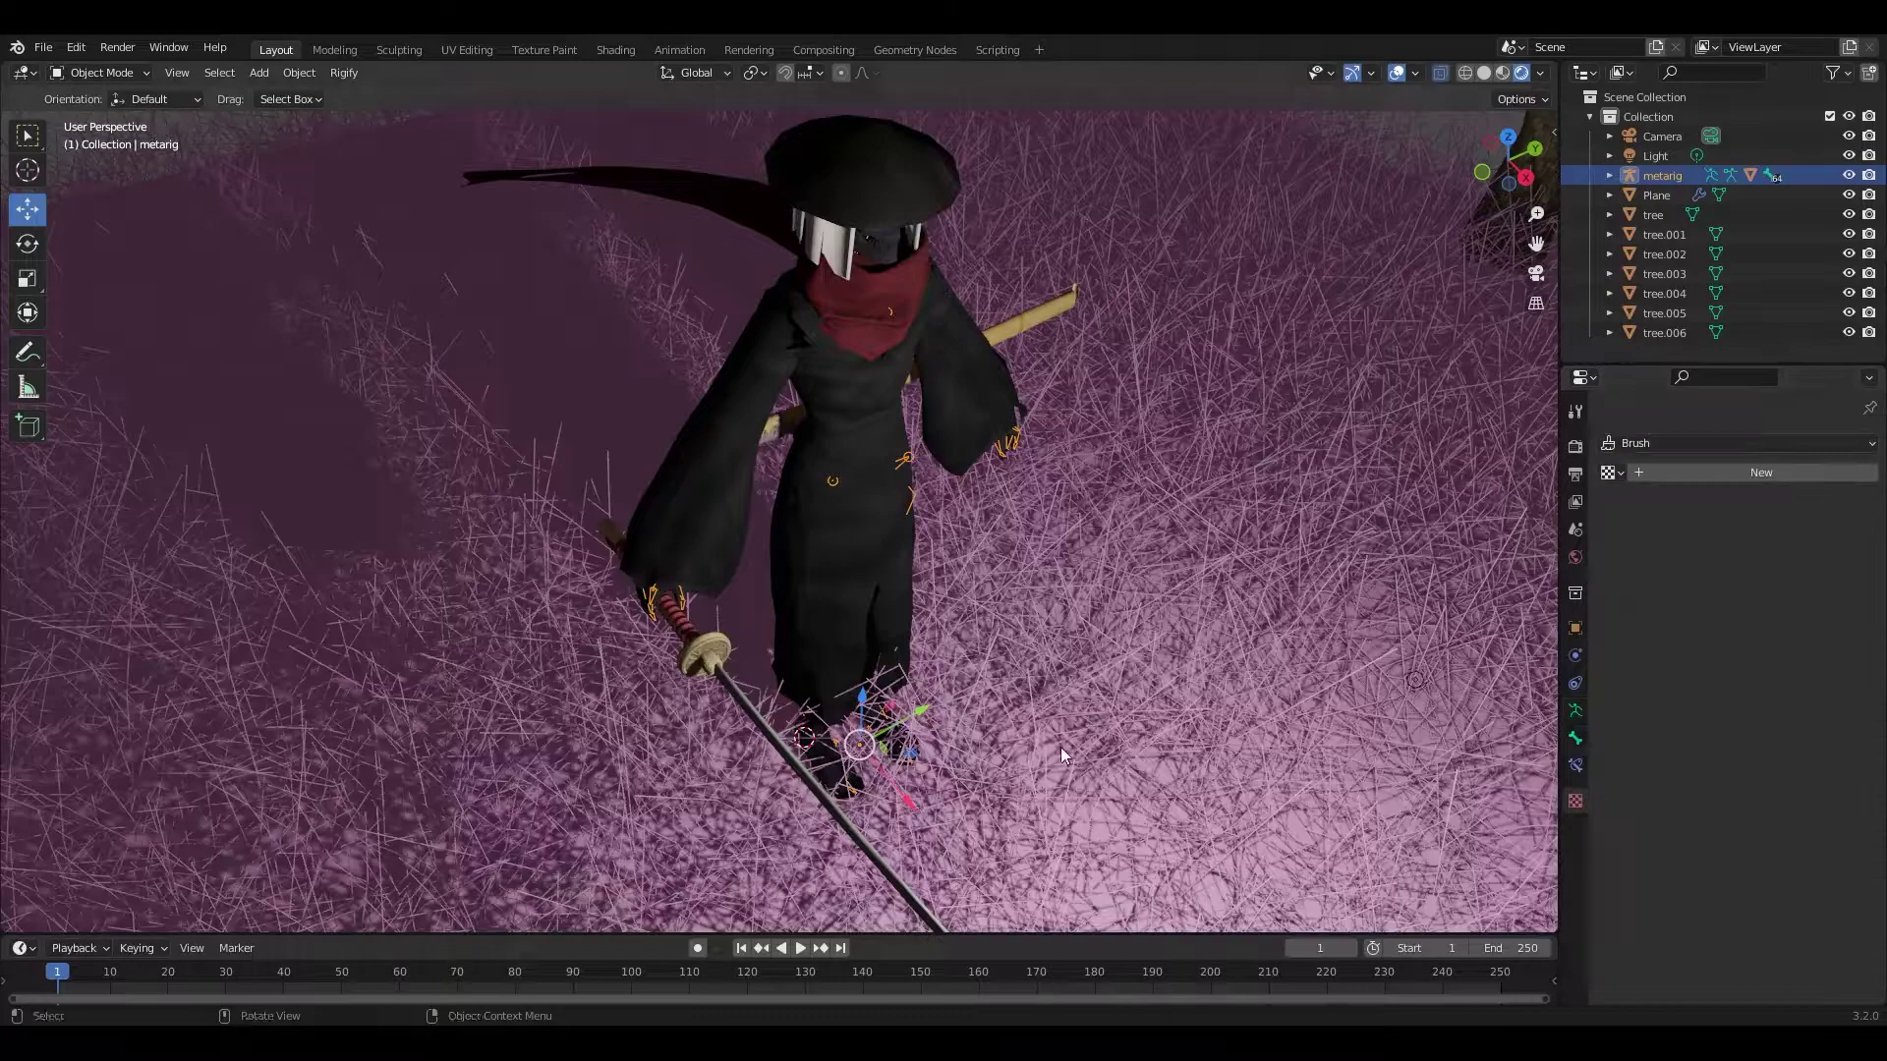
pyautogui.click(890, 511)
pyautogui.click(1575, 793)
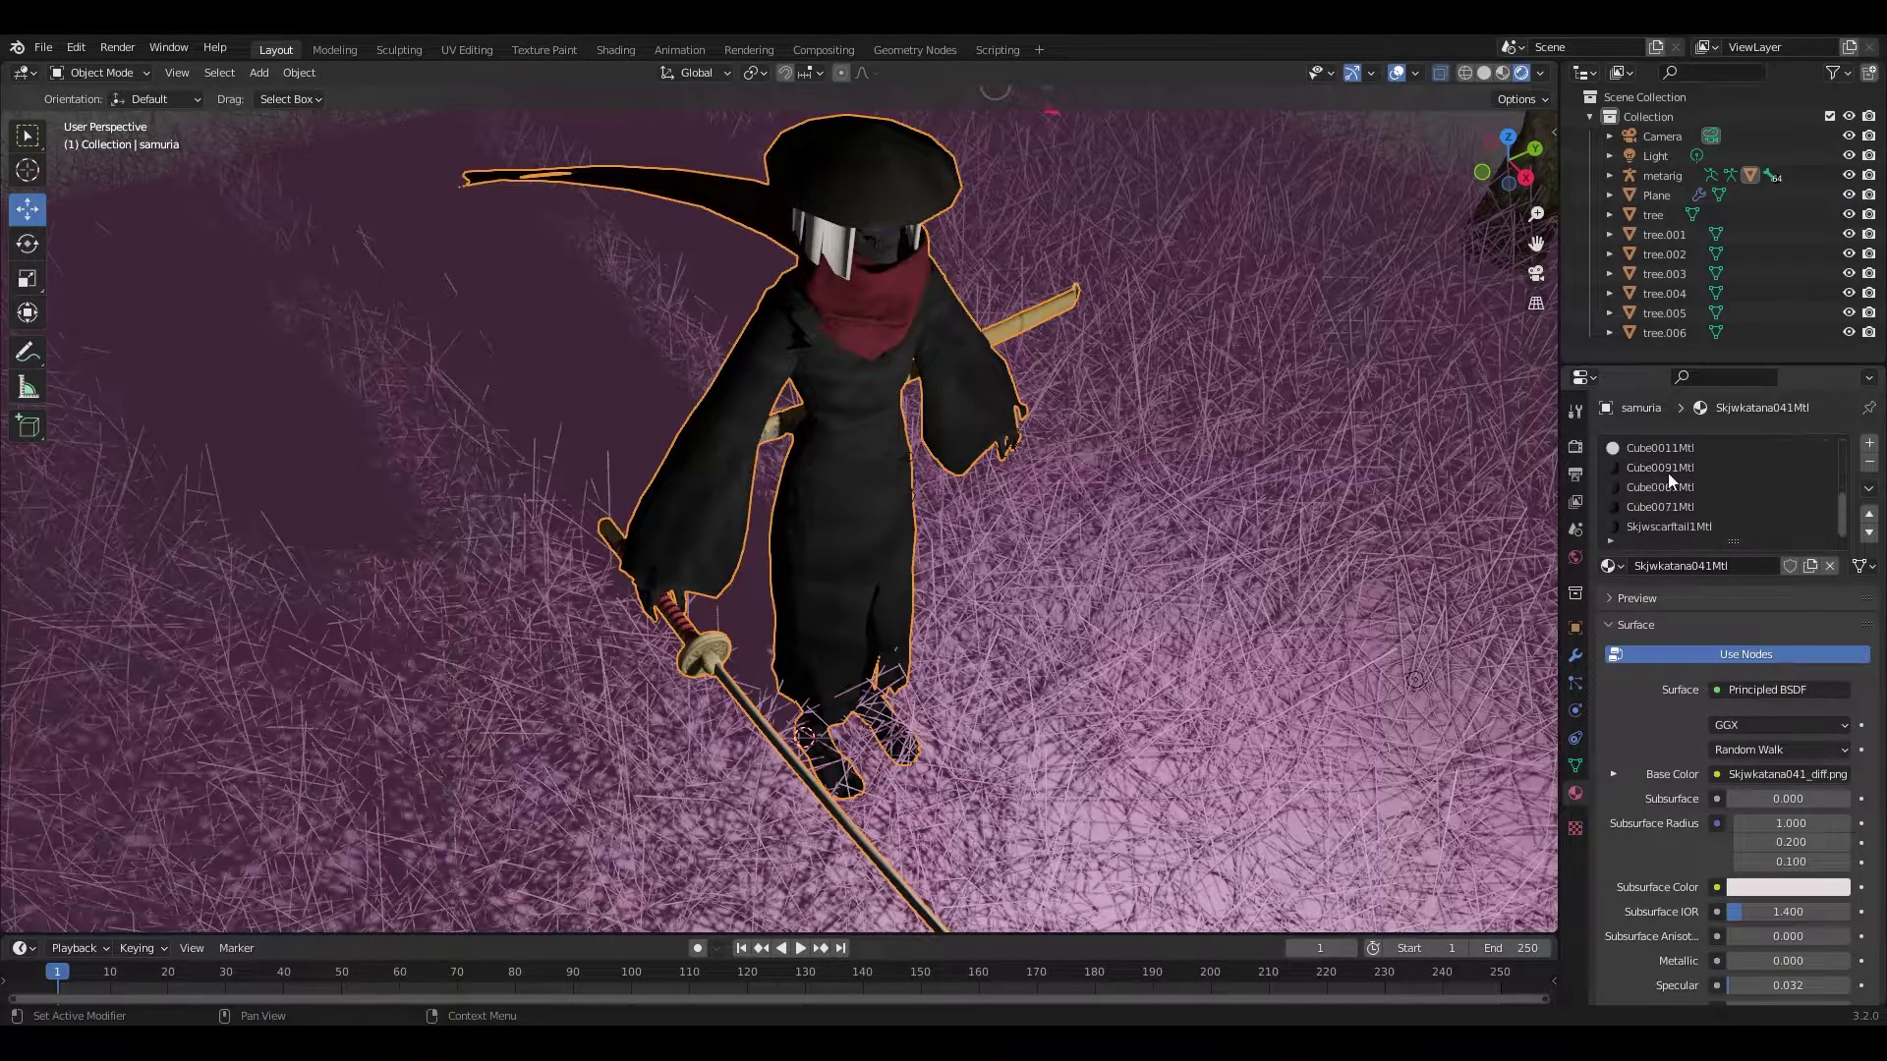
pyautogui.keyDown('ctrl'); pyautogui.scroll(-1, 1671, 475); pyautogui.keyUp('ctrl')
pyautogui.keyDown('ctrl'); pyautogui.scroll(-2, 1680, 481); pyautogui.keyUp('ctrl')
# Step: Make the rig active again and select the hand.L bone
pyautogui.hotkey('ctrl', 'z')
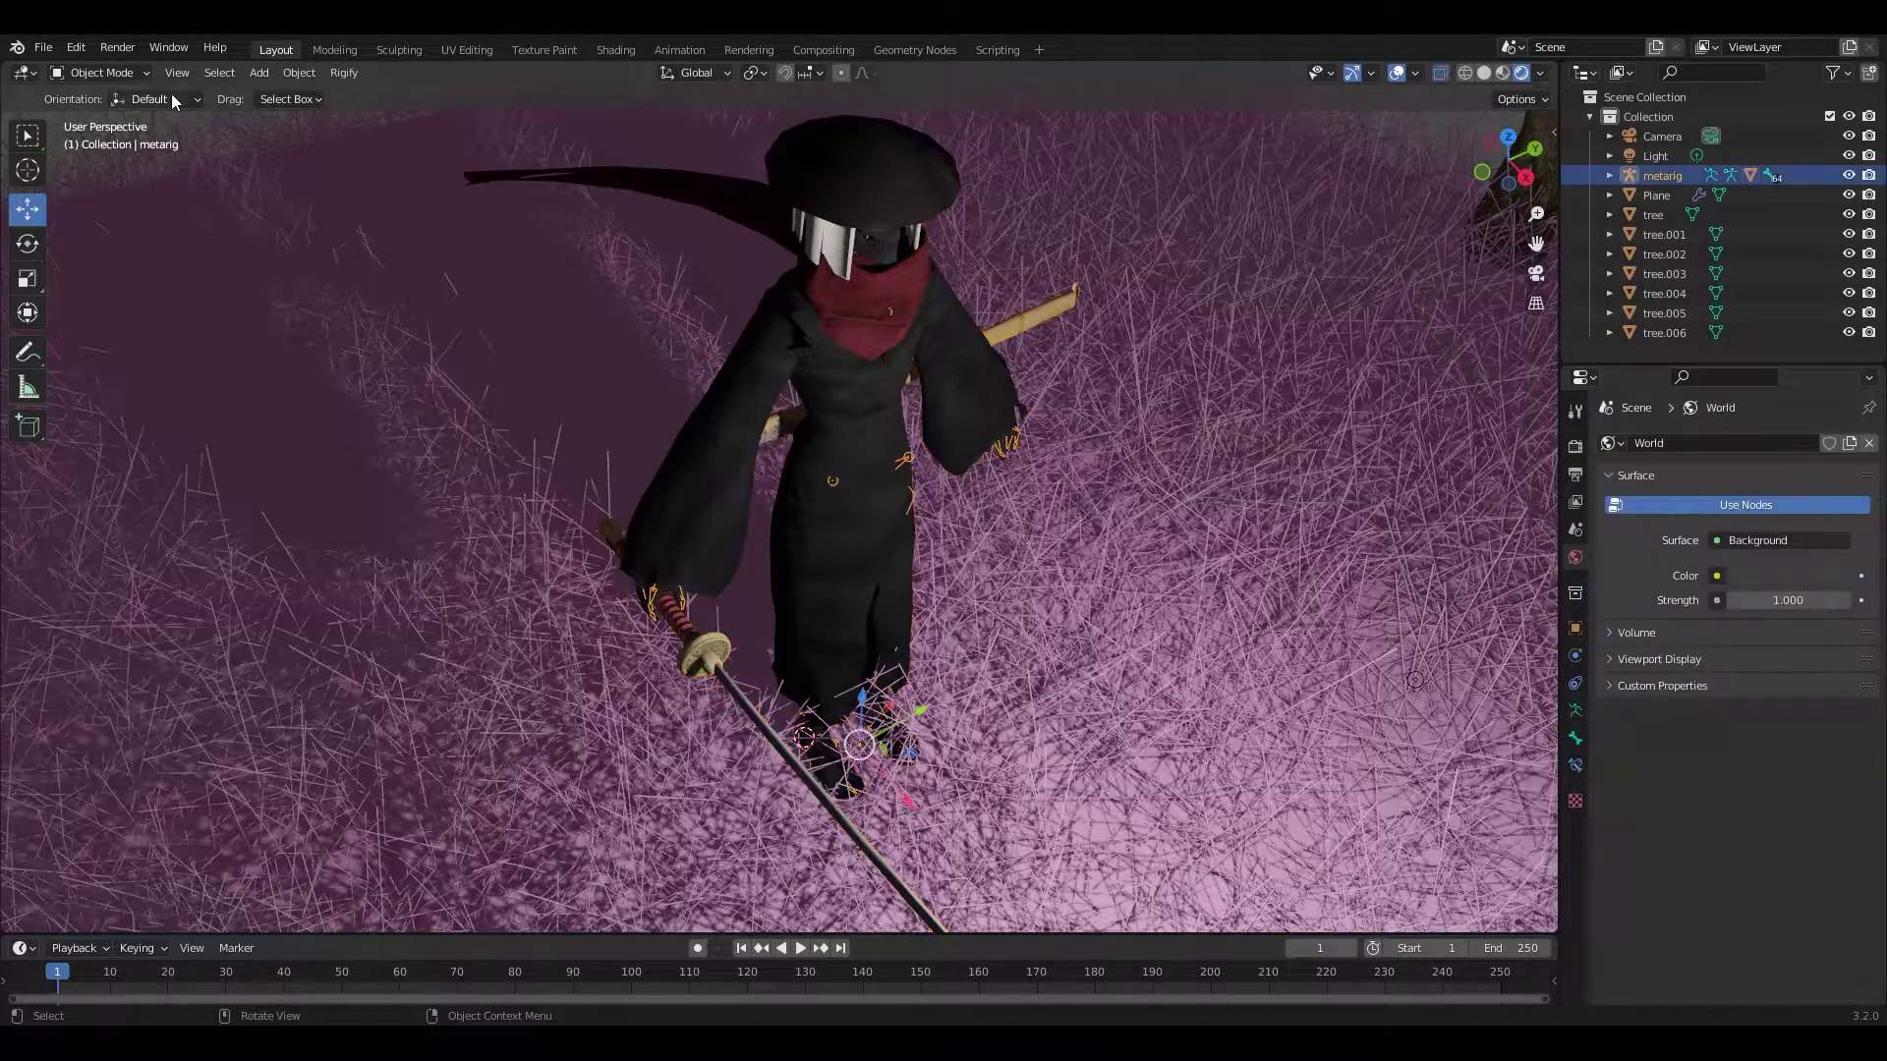
pyautogui.click(919, 385)
pyautogui.hotkey('shift', '`')
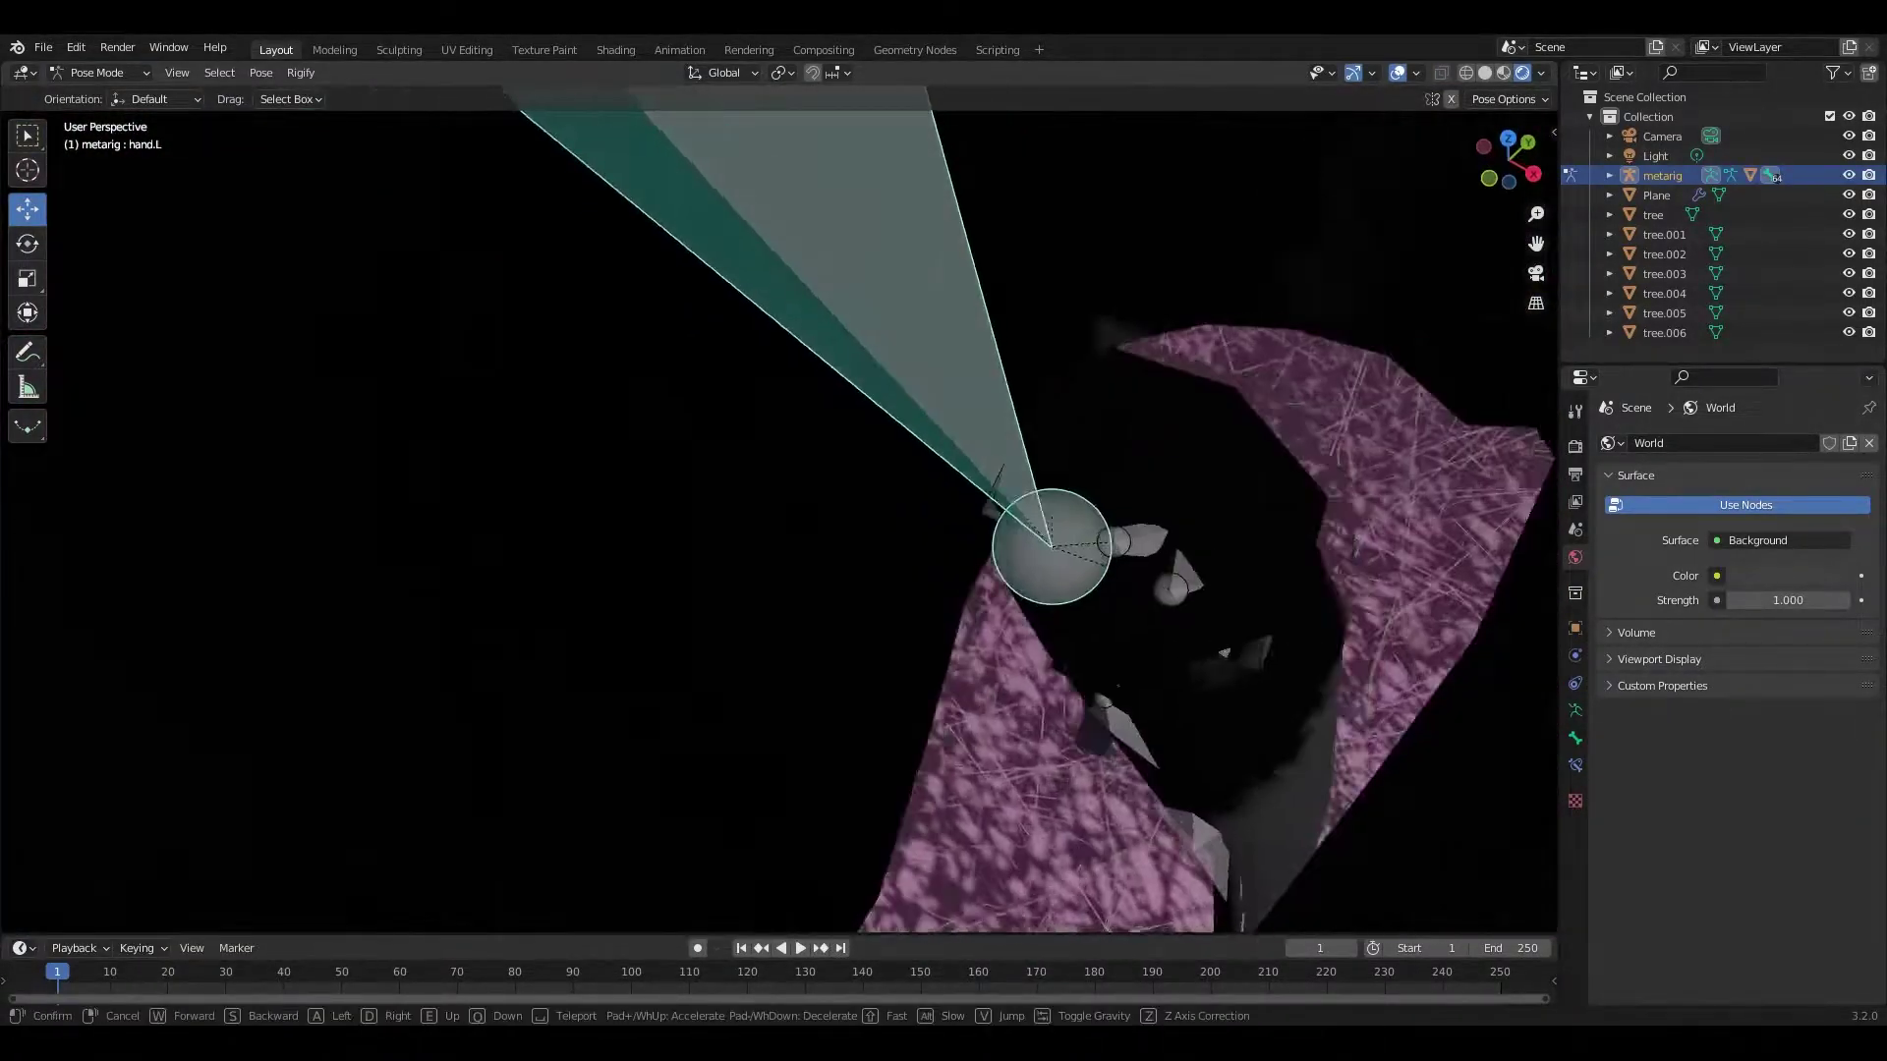
pyautogui.click(894, 505)
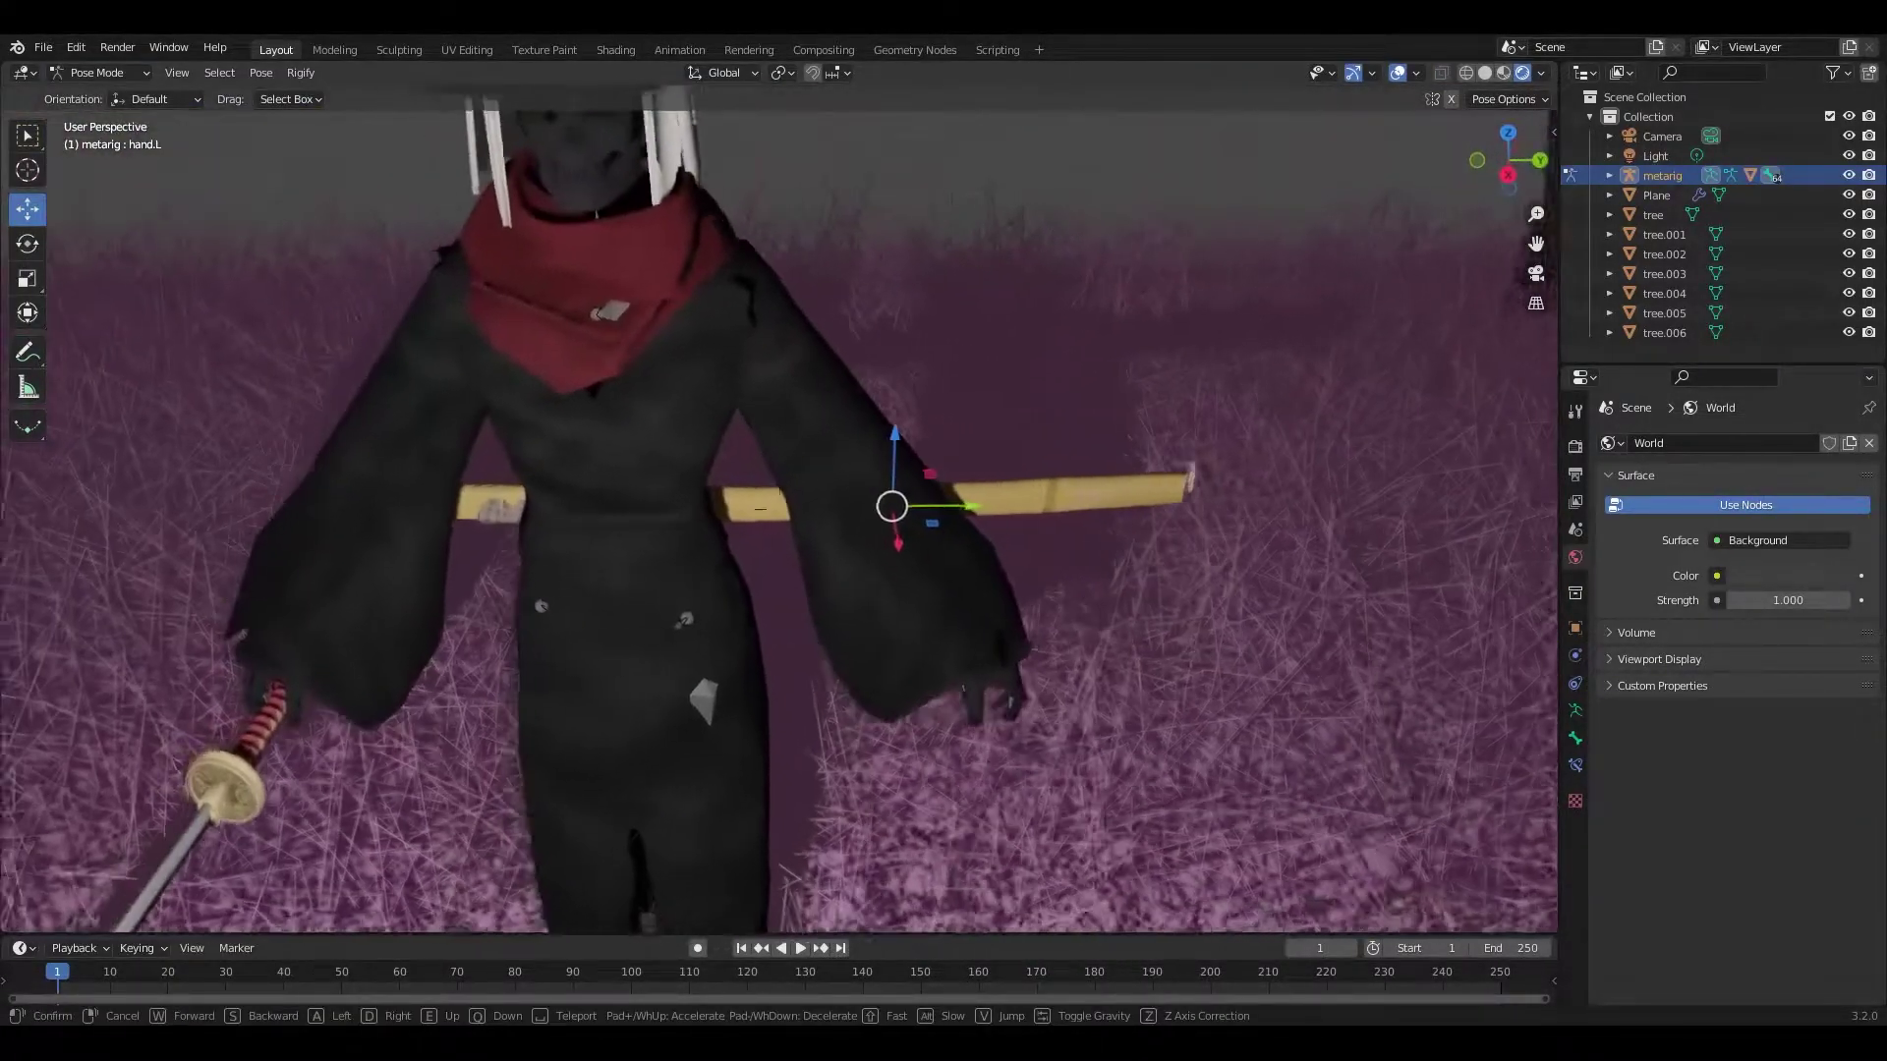
pyautogui.press('r')
pyautogui.press('Escape')
# Step: Select the shin.L bone and fly the view round to the sword
pyautogui.hotkey('shift', '`')
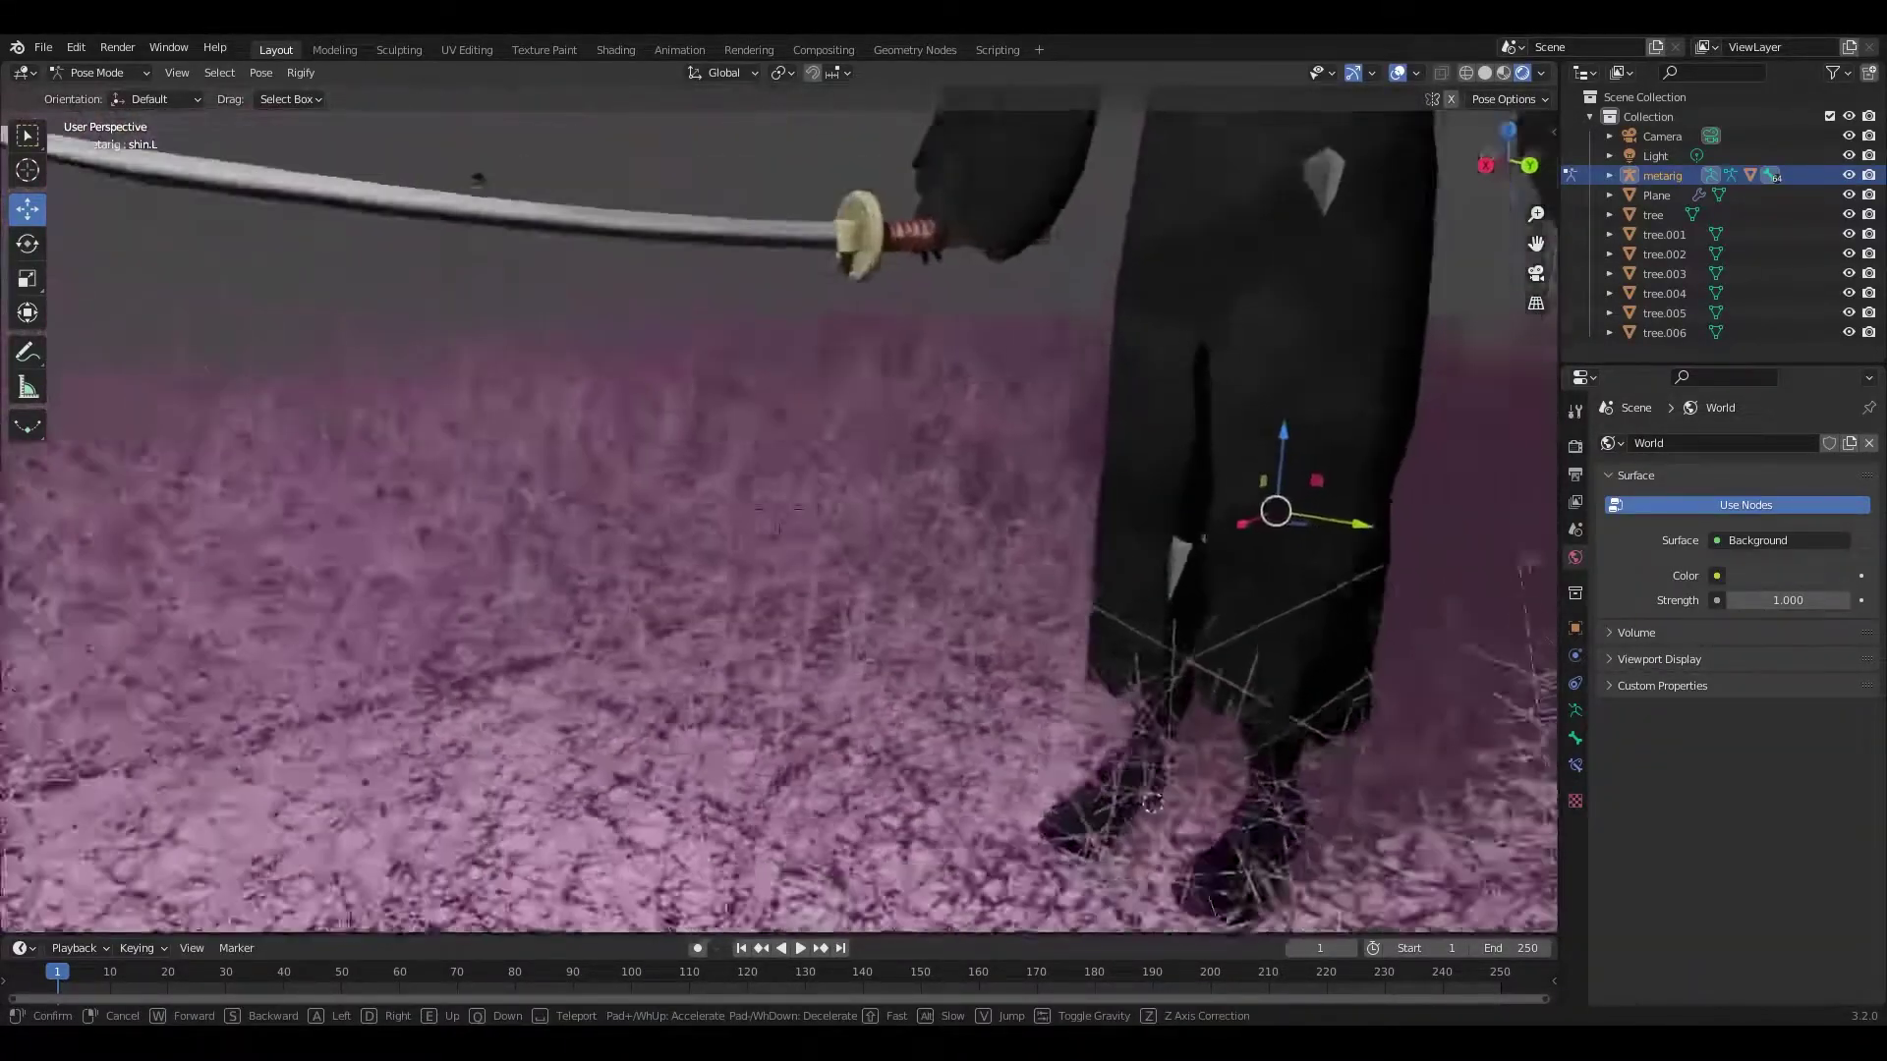
pyautogui.click(990, 578)
pyautogui.click(990, 577)
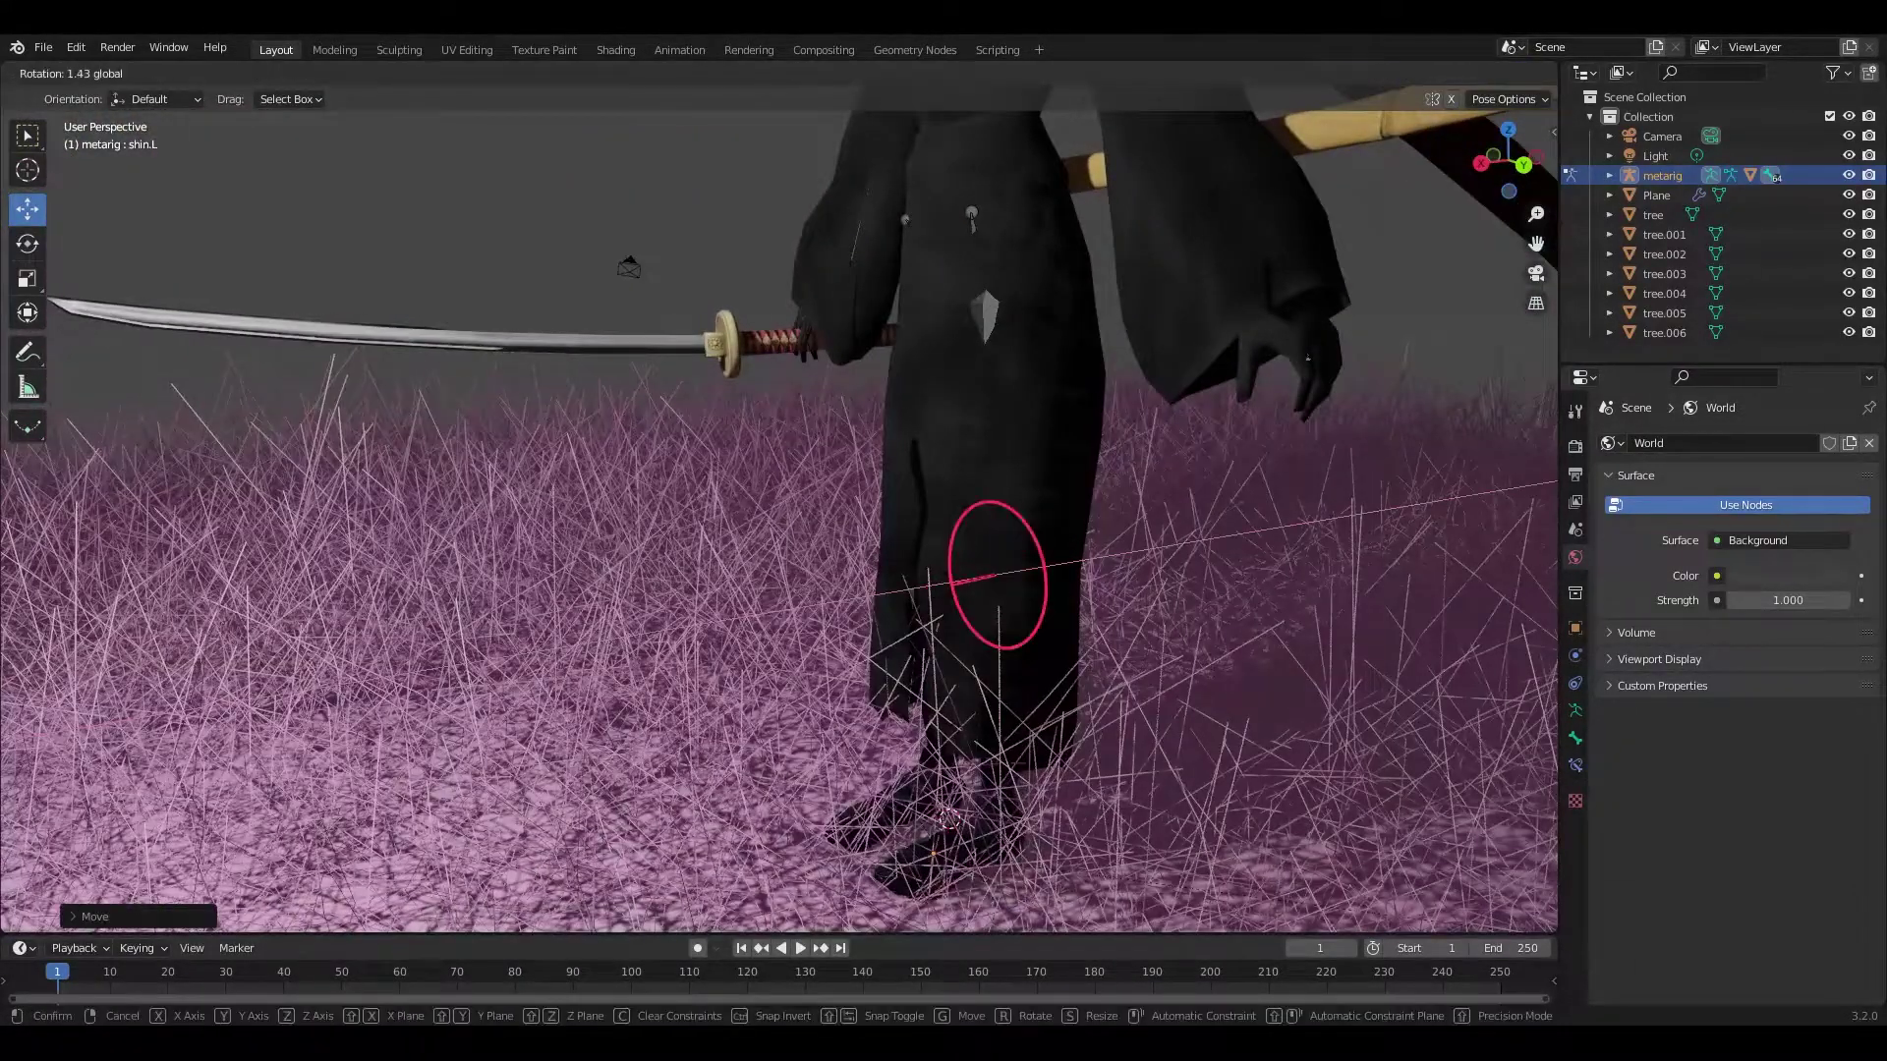
pyautogui.hotkey('shift', '`')
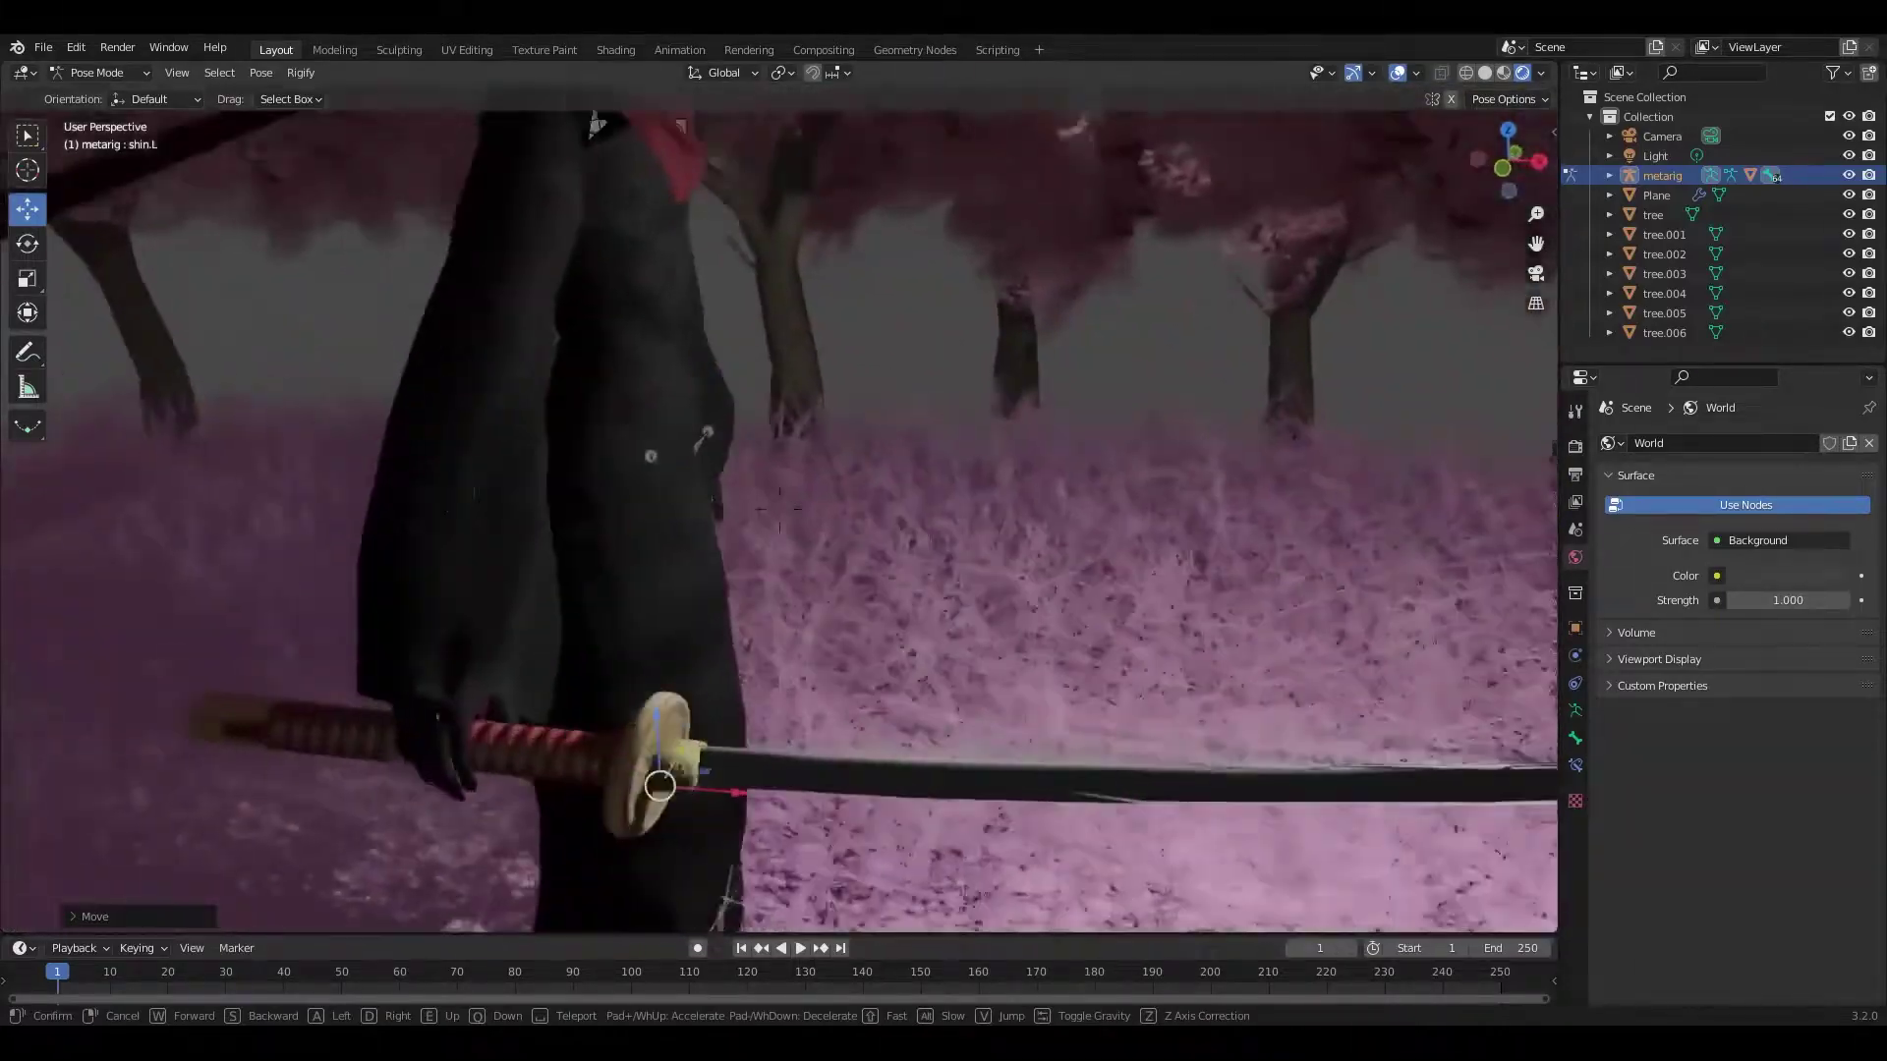
pyautogui.press('Escape')
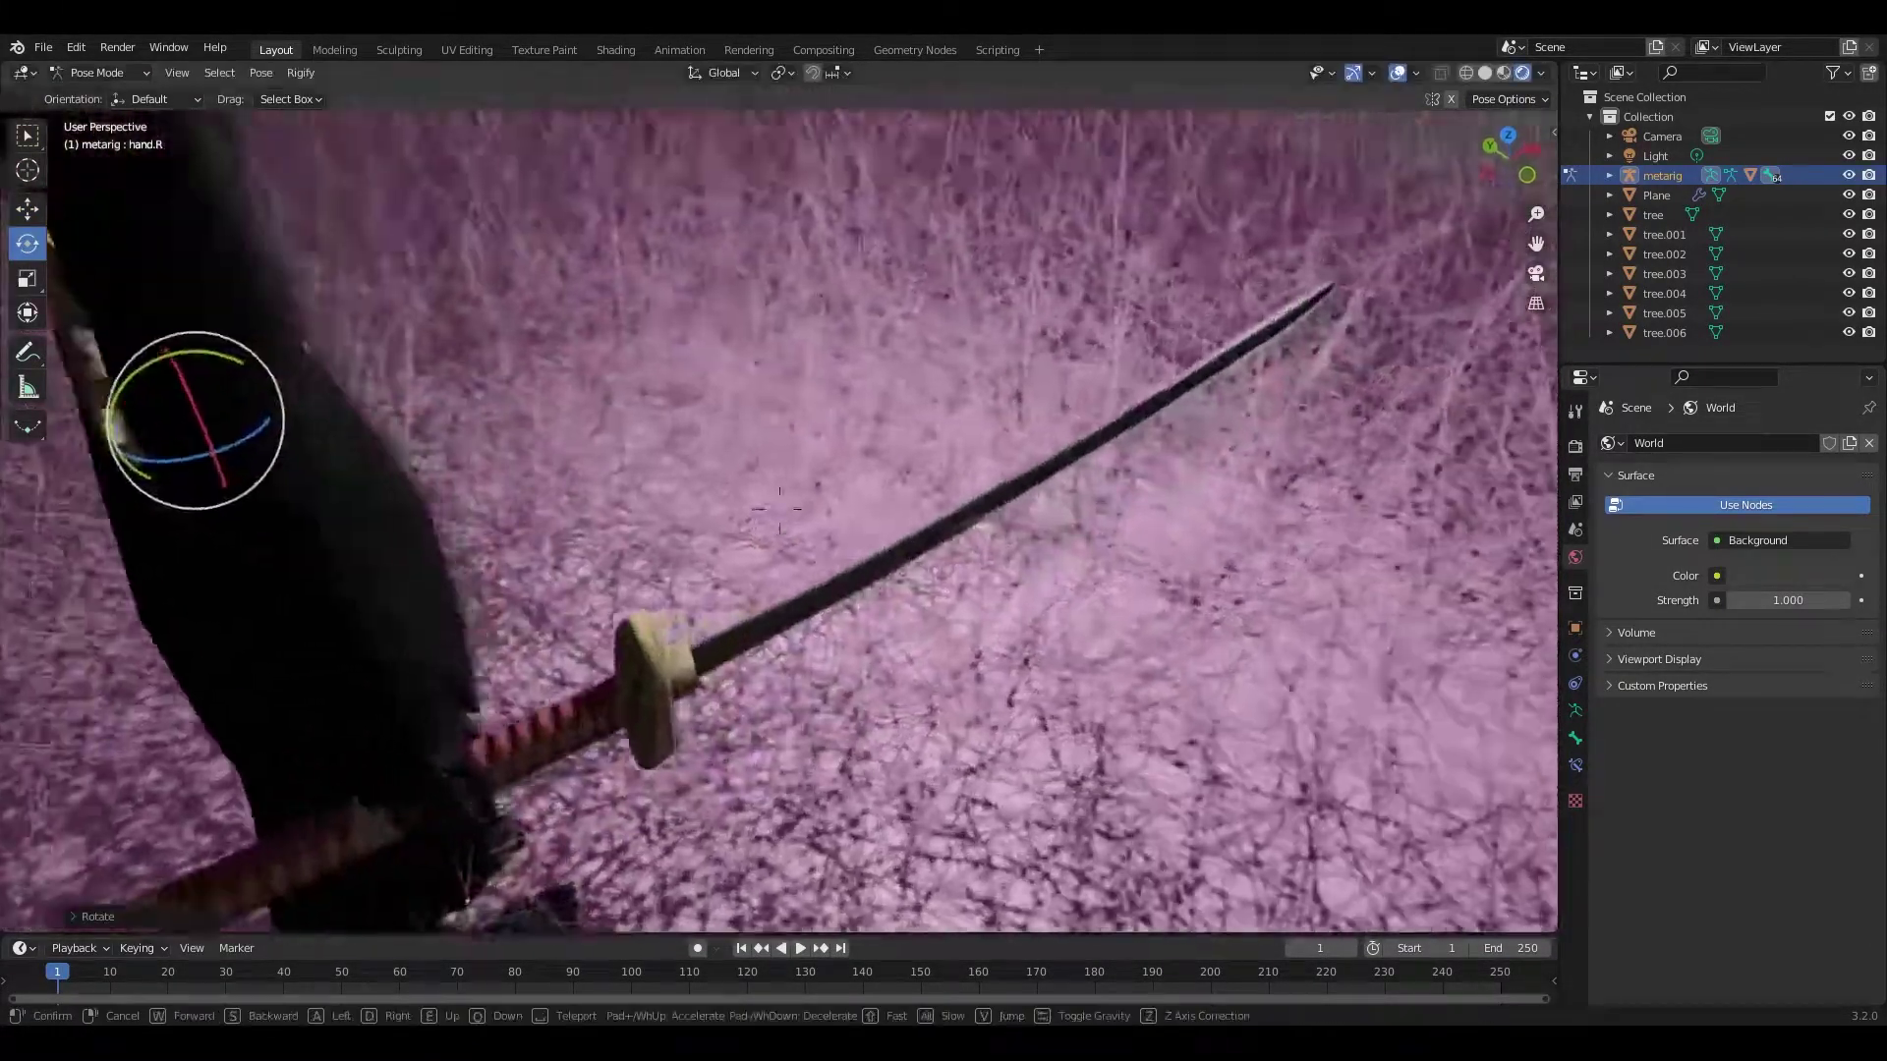
# Step: Rotate the right hand gripping the katana and the shoulder bone
pyautogui.moveTo(666, 550); pyautogui.dragTo(719, 414, button='middle')
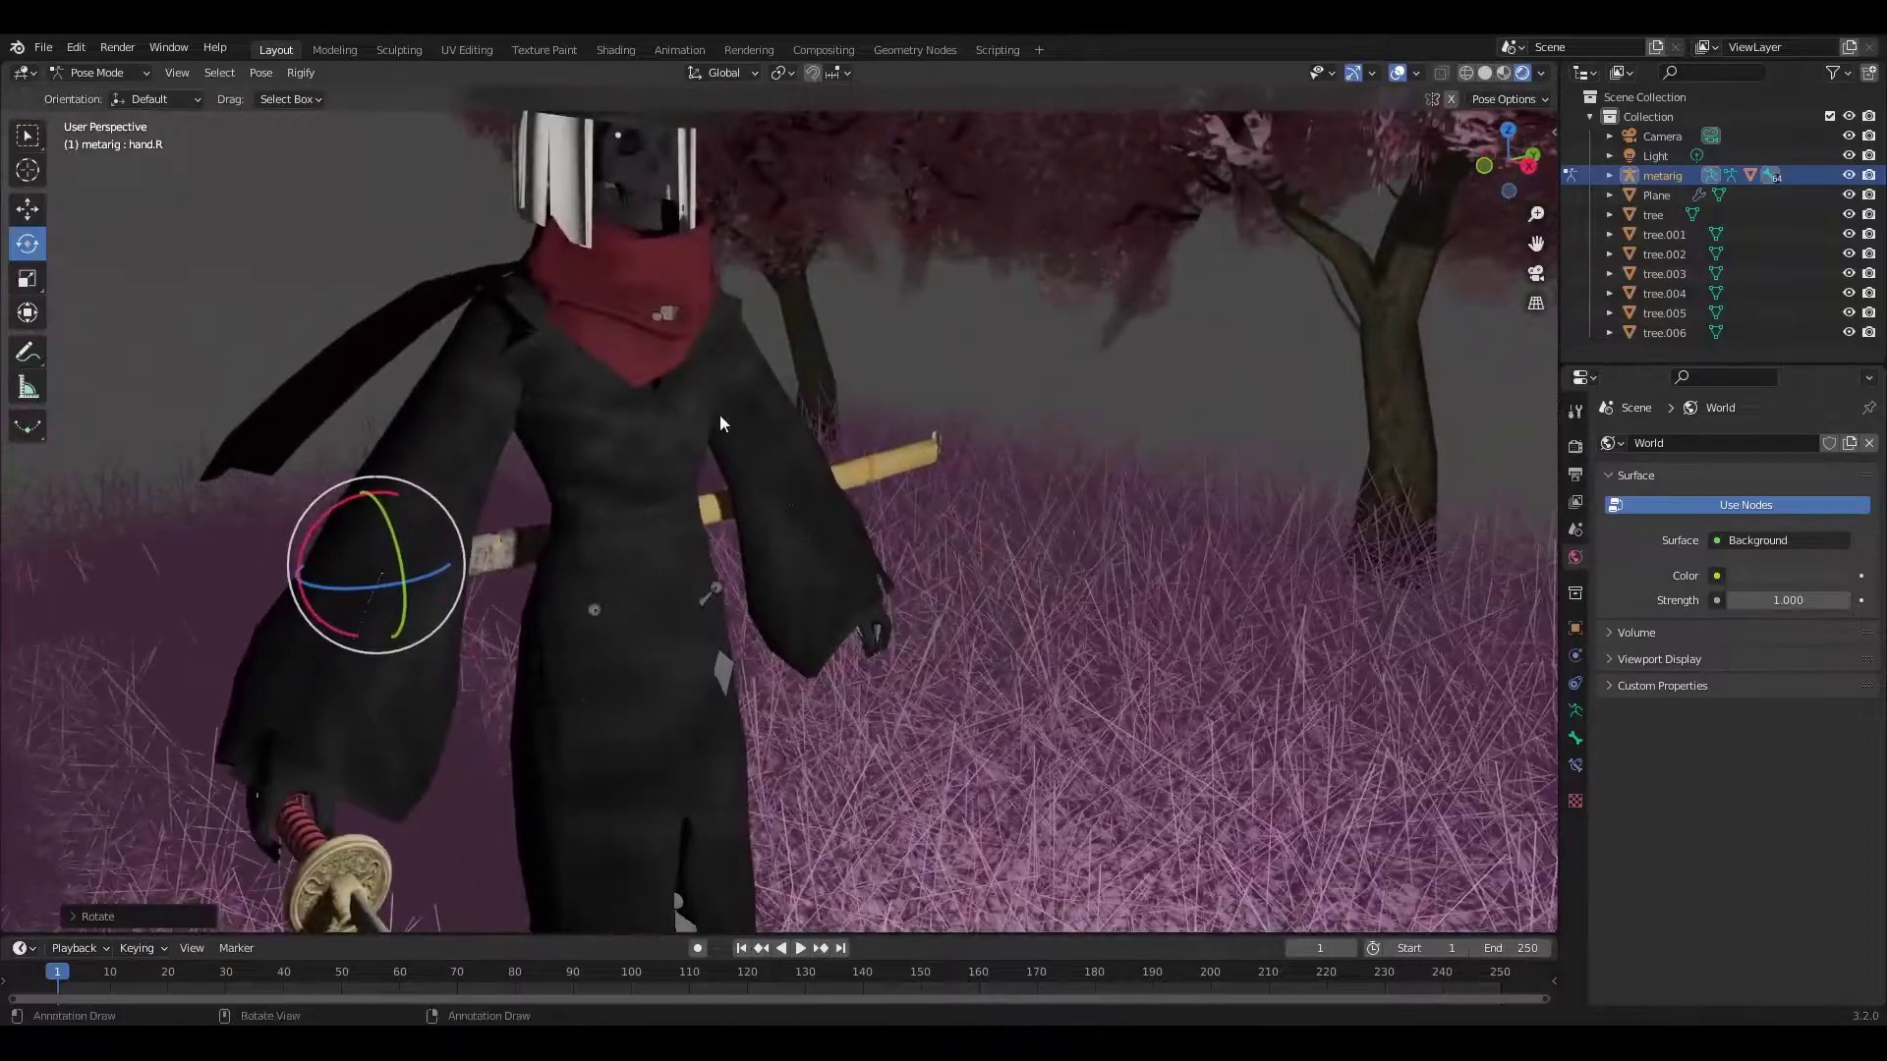
pyautogui.moveTo(667, 330); pyautogui.dragTo(688, 324)
pyautogui.moveTo(687, 324); pyautogui.dragTo(786, 413, button='middle')
pyautogui.scroll(6, 855, 503)
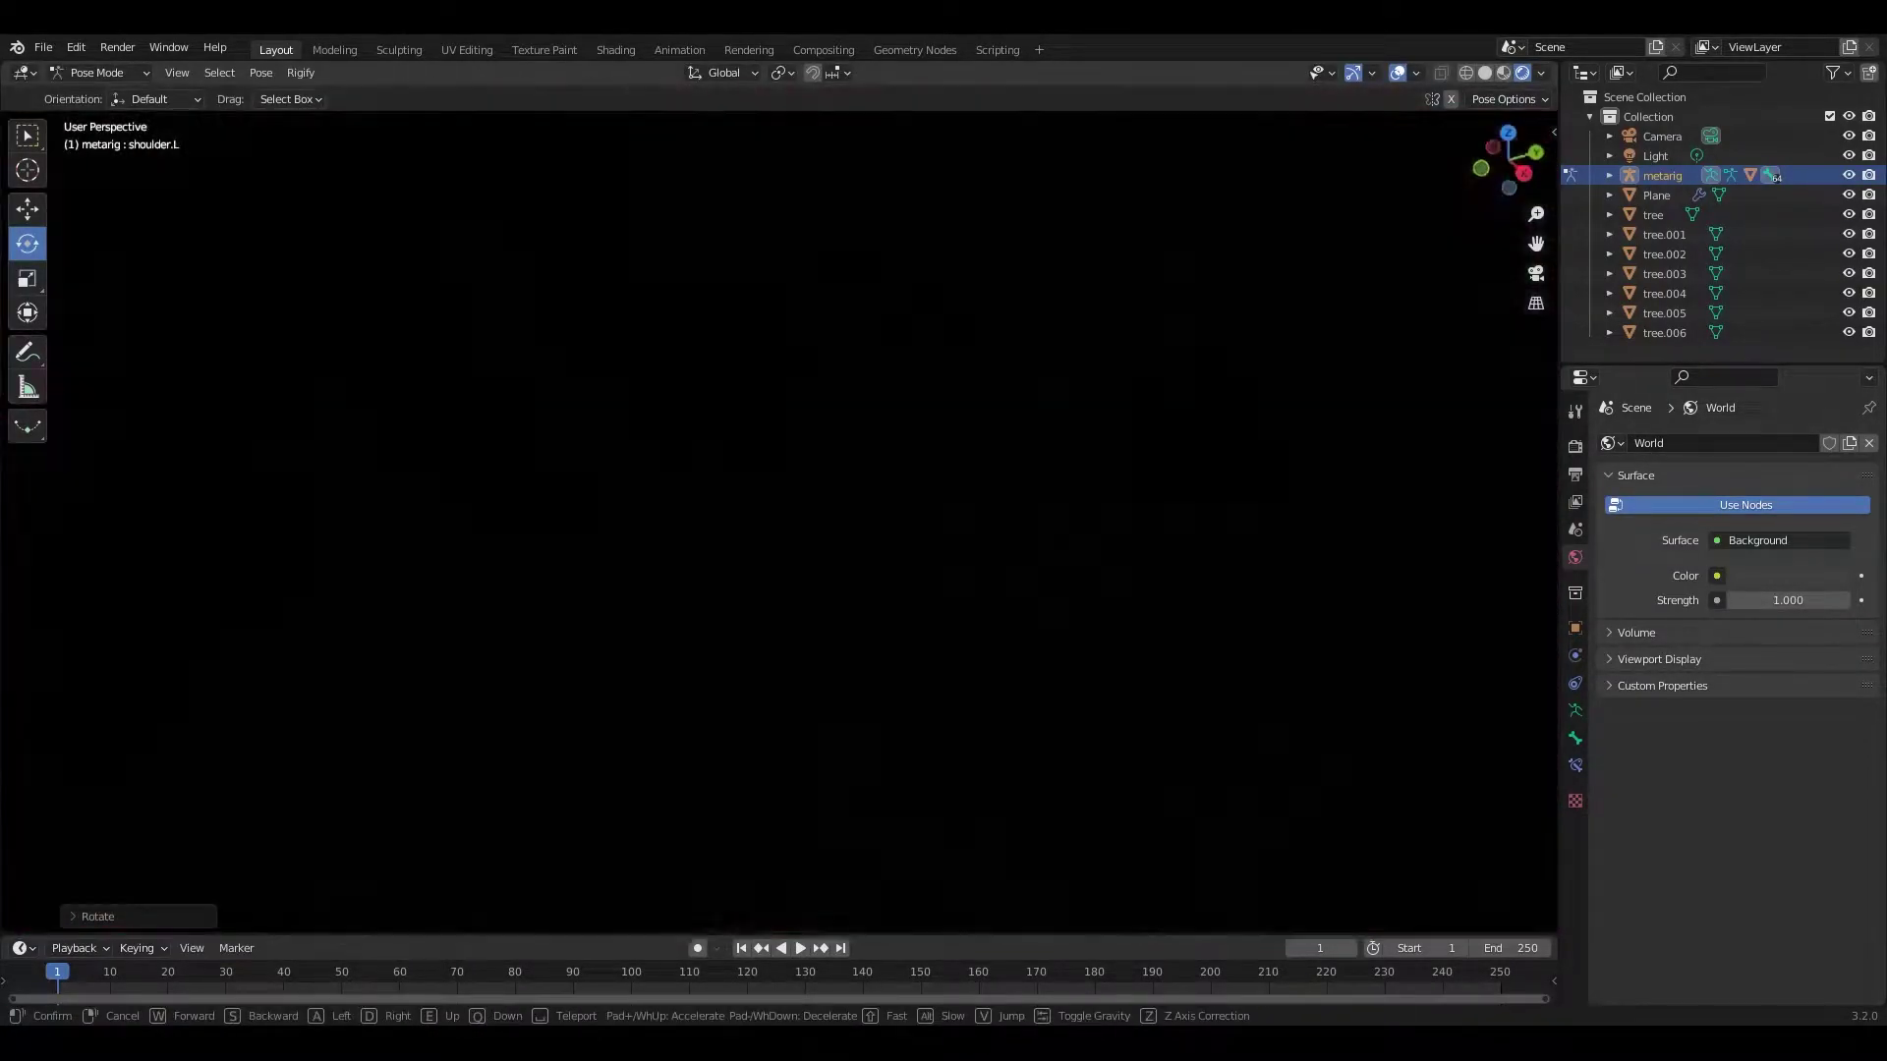
pyautogui.scroll(-8, 853, 503)
pyautogui.moveTo(853, 503)
pyautogui.mouseDown(button='middle')
pyautogui.moveTo(478, 570)
pyautogui.moveTo(708, 511)
pyautogui.mouseUp(button='middle')
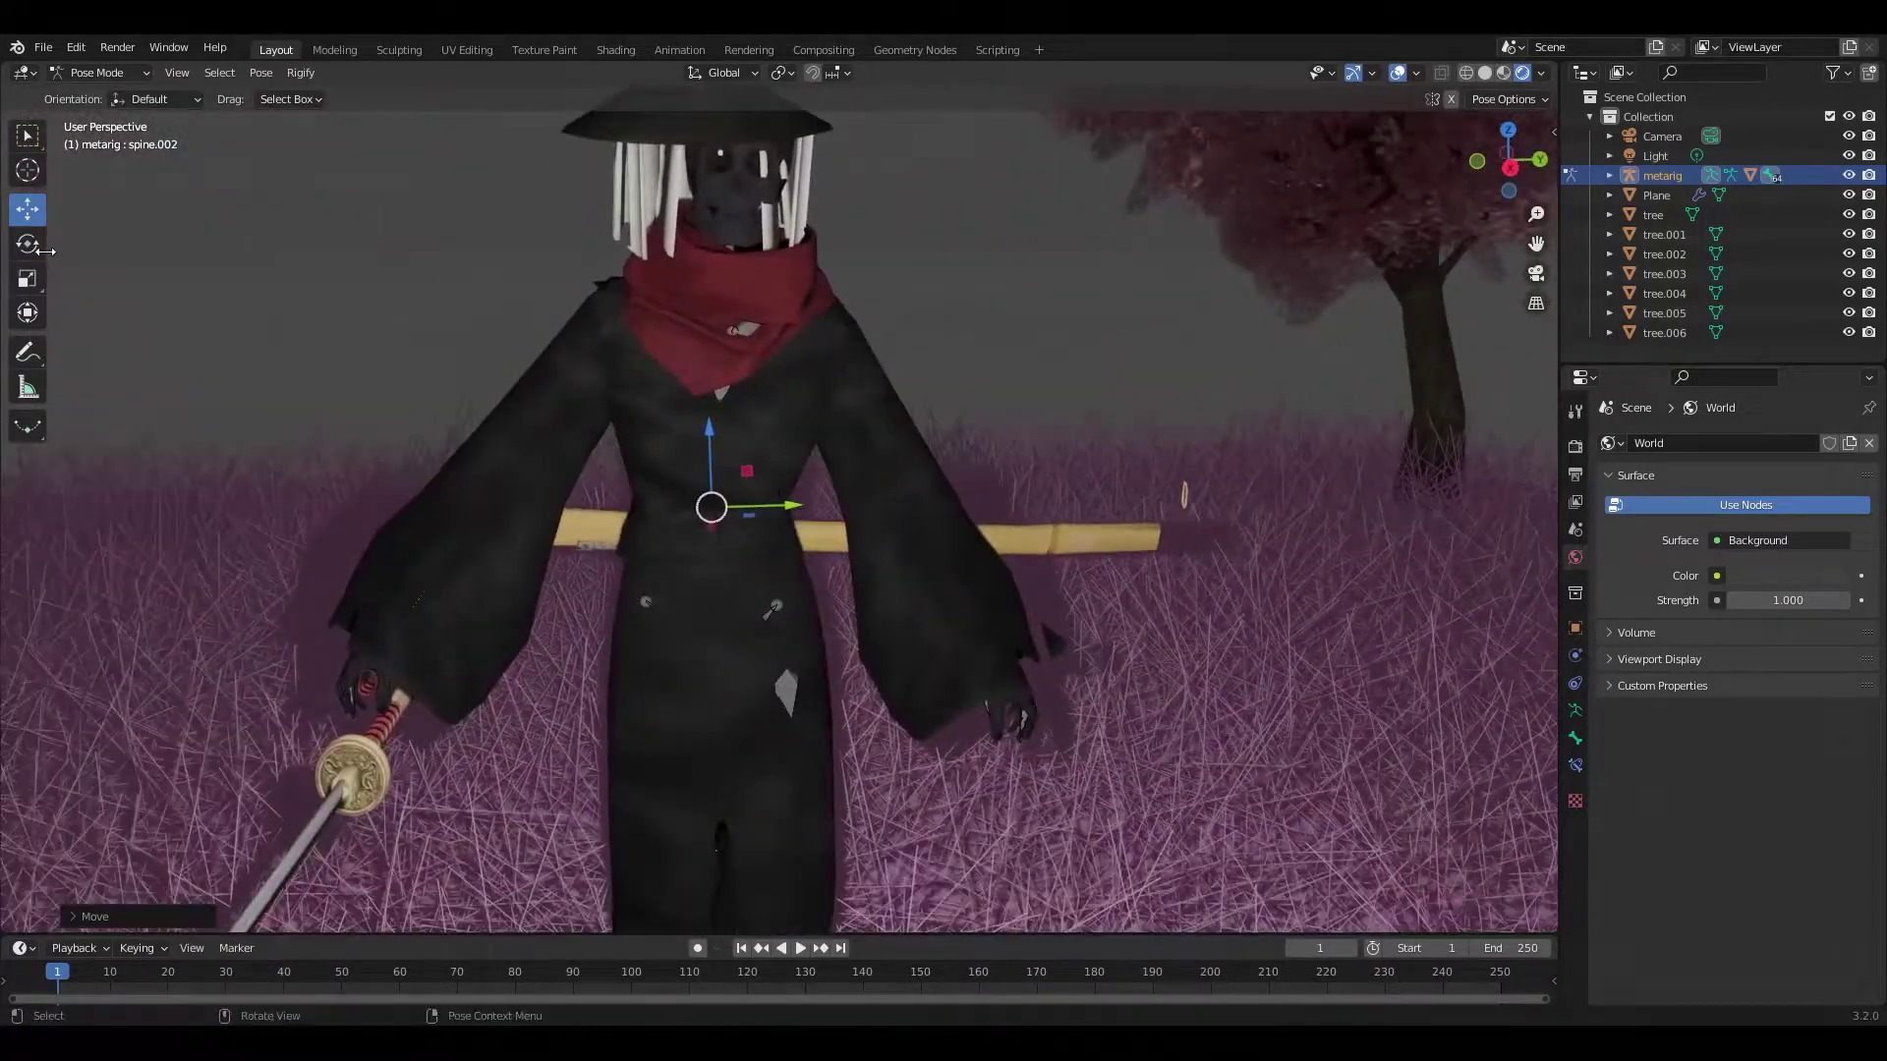
# Step: Tilt the upper spine slightly and rotate the left forearm with the Rotate tool
pyautogui.click(27, 242)
pyautogui.moveTo(773, 470); pyautogui.dragTo(766, 460)
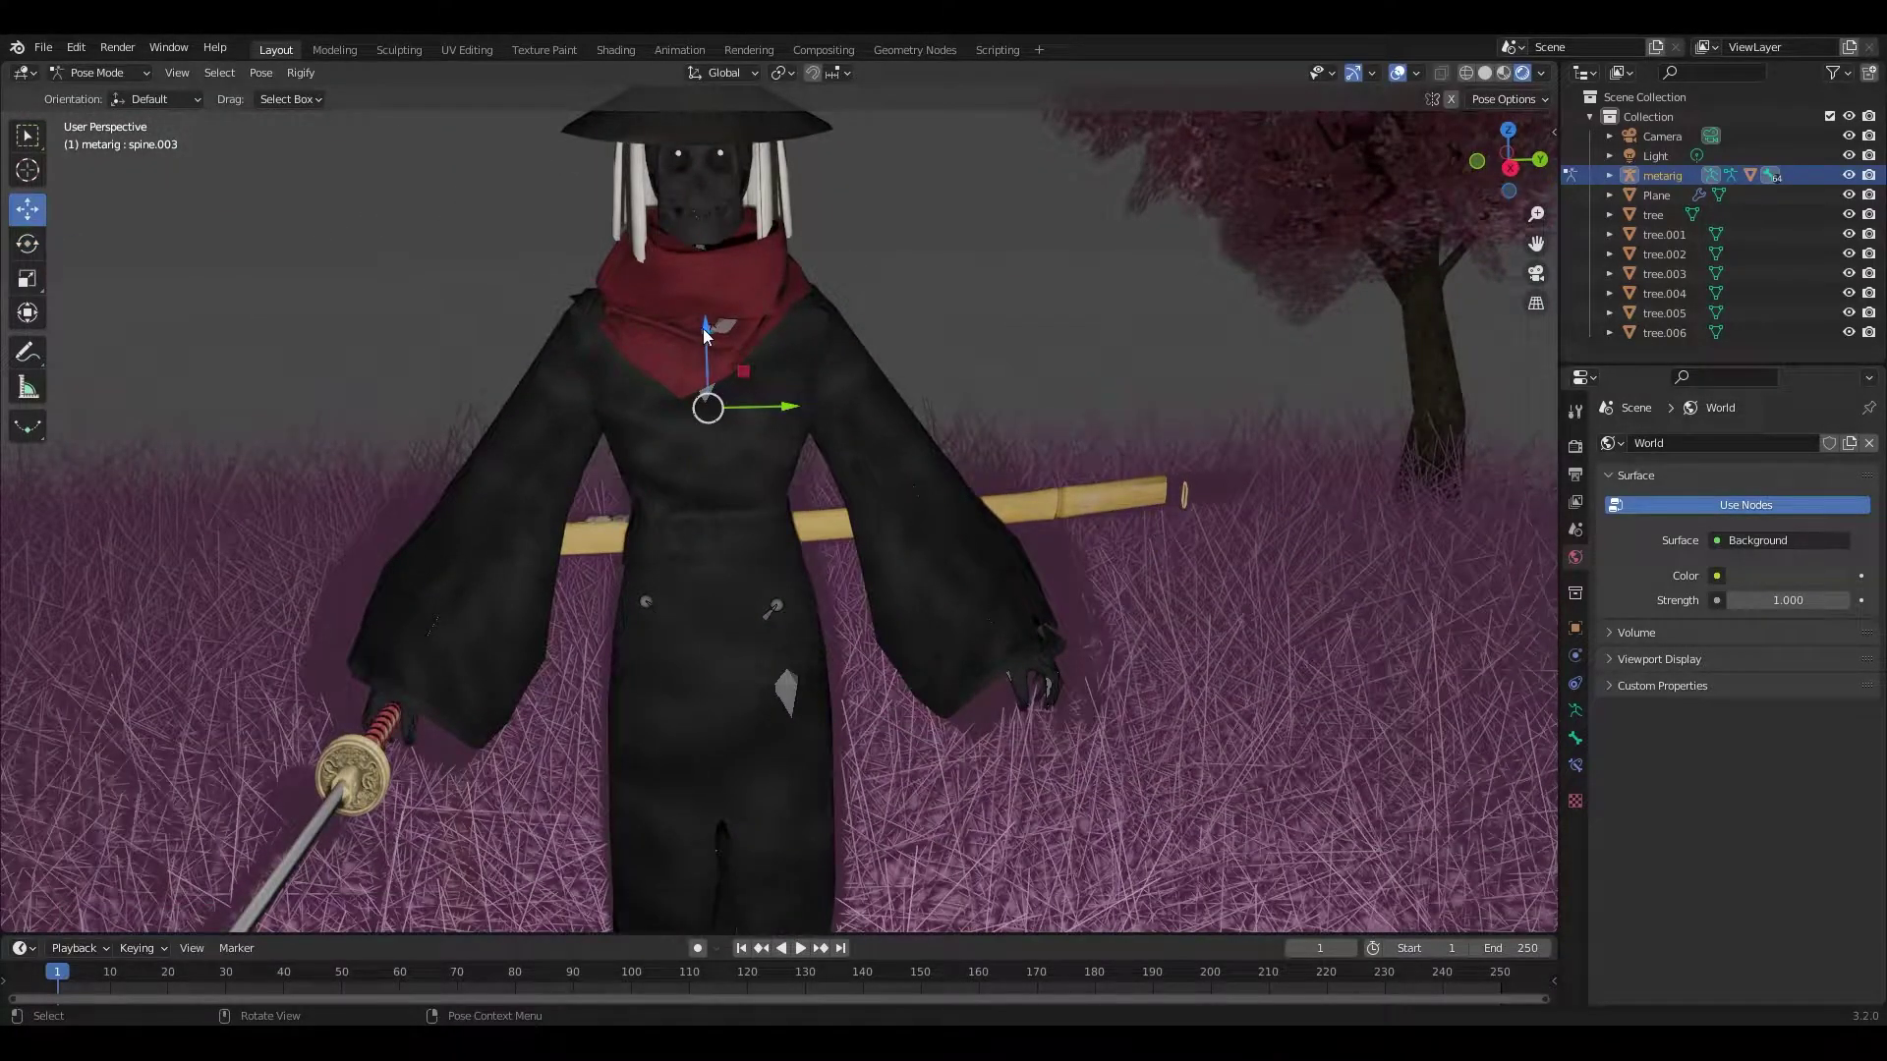
pyautogui.click(704, 328)
pyautogui.hotkey('shift', '`')
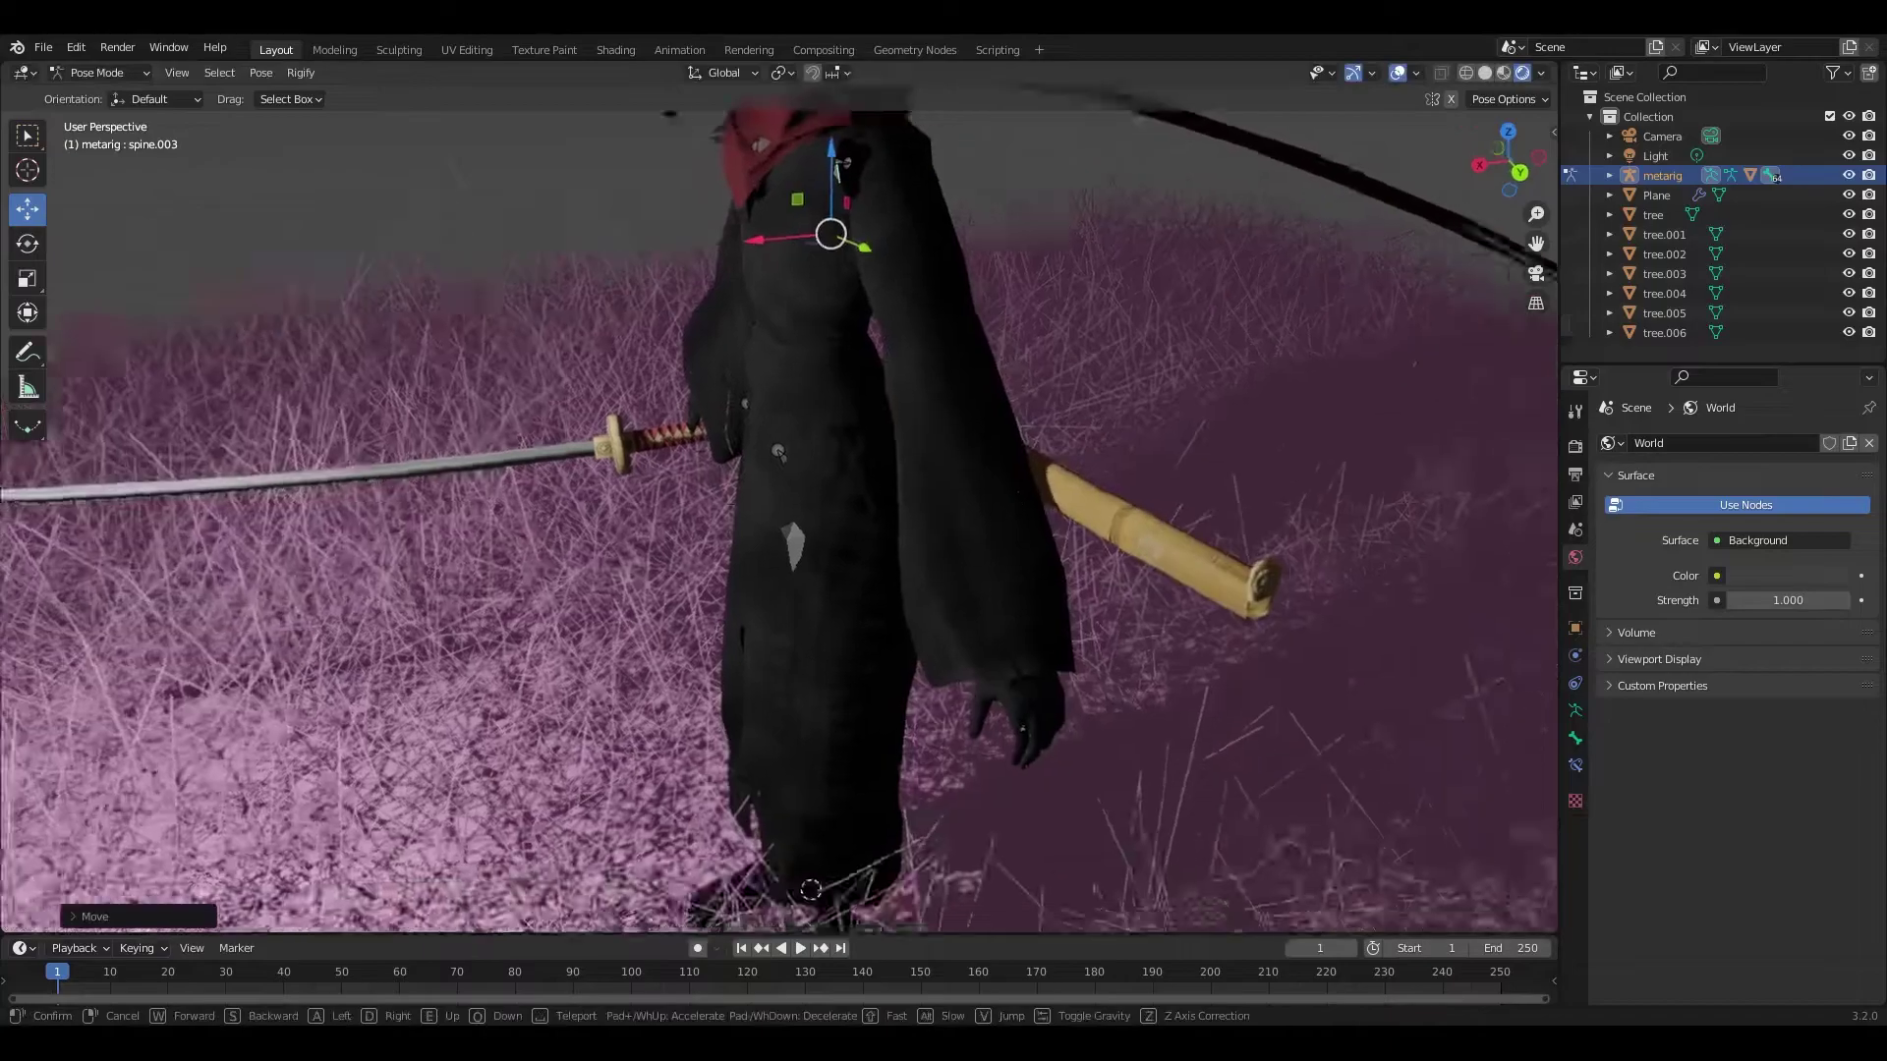
pyautogui.press('s')
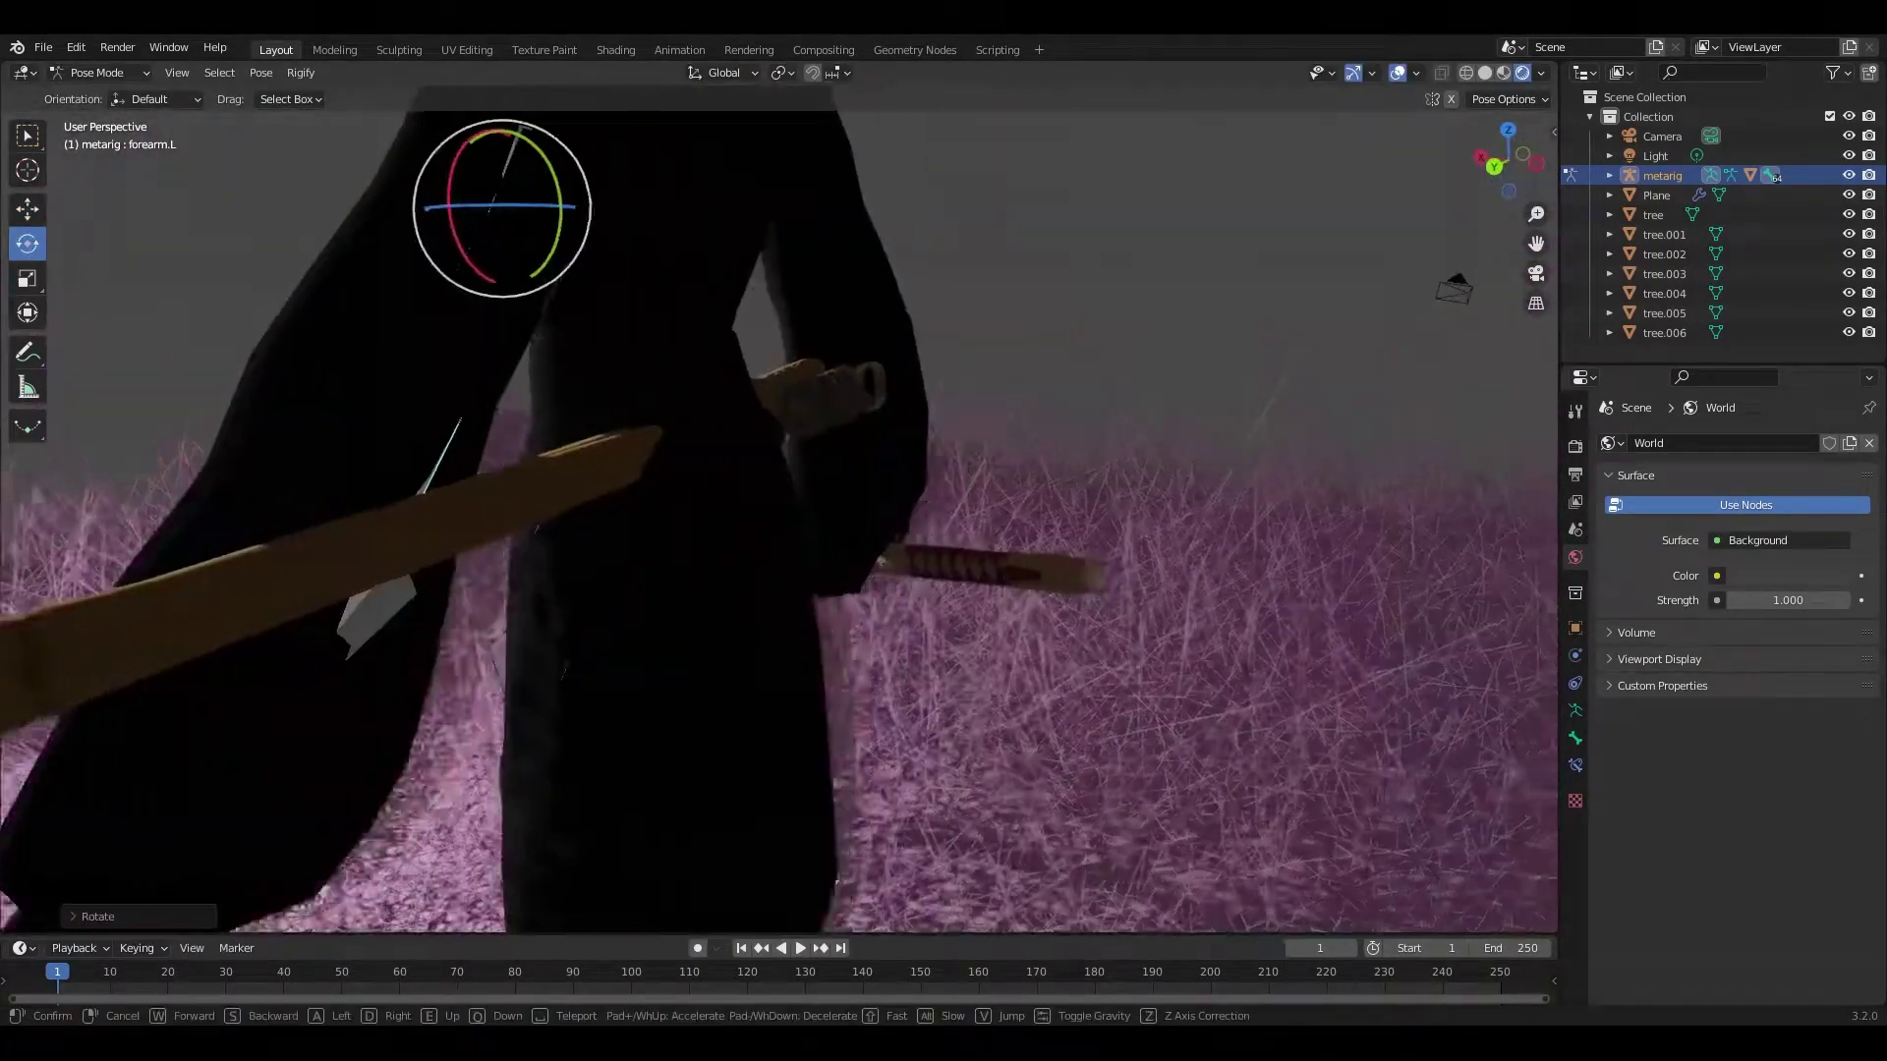
pyautogui.click(779, 511)
pyautogui.moveTo(733, 236); pyautogui.dragTo(757, 241)
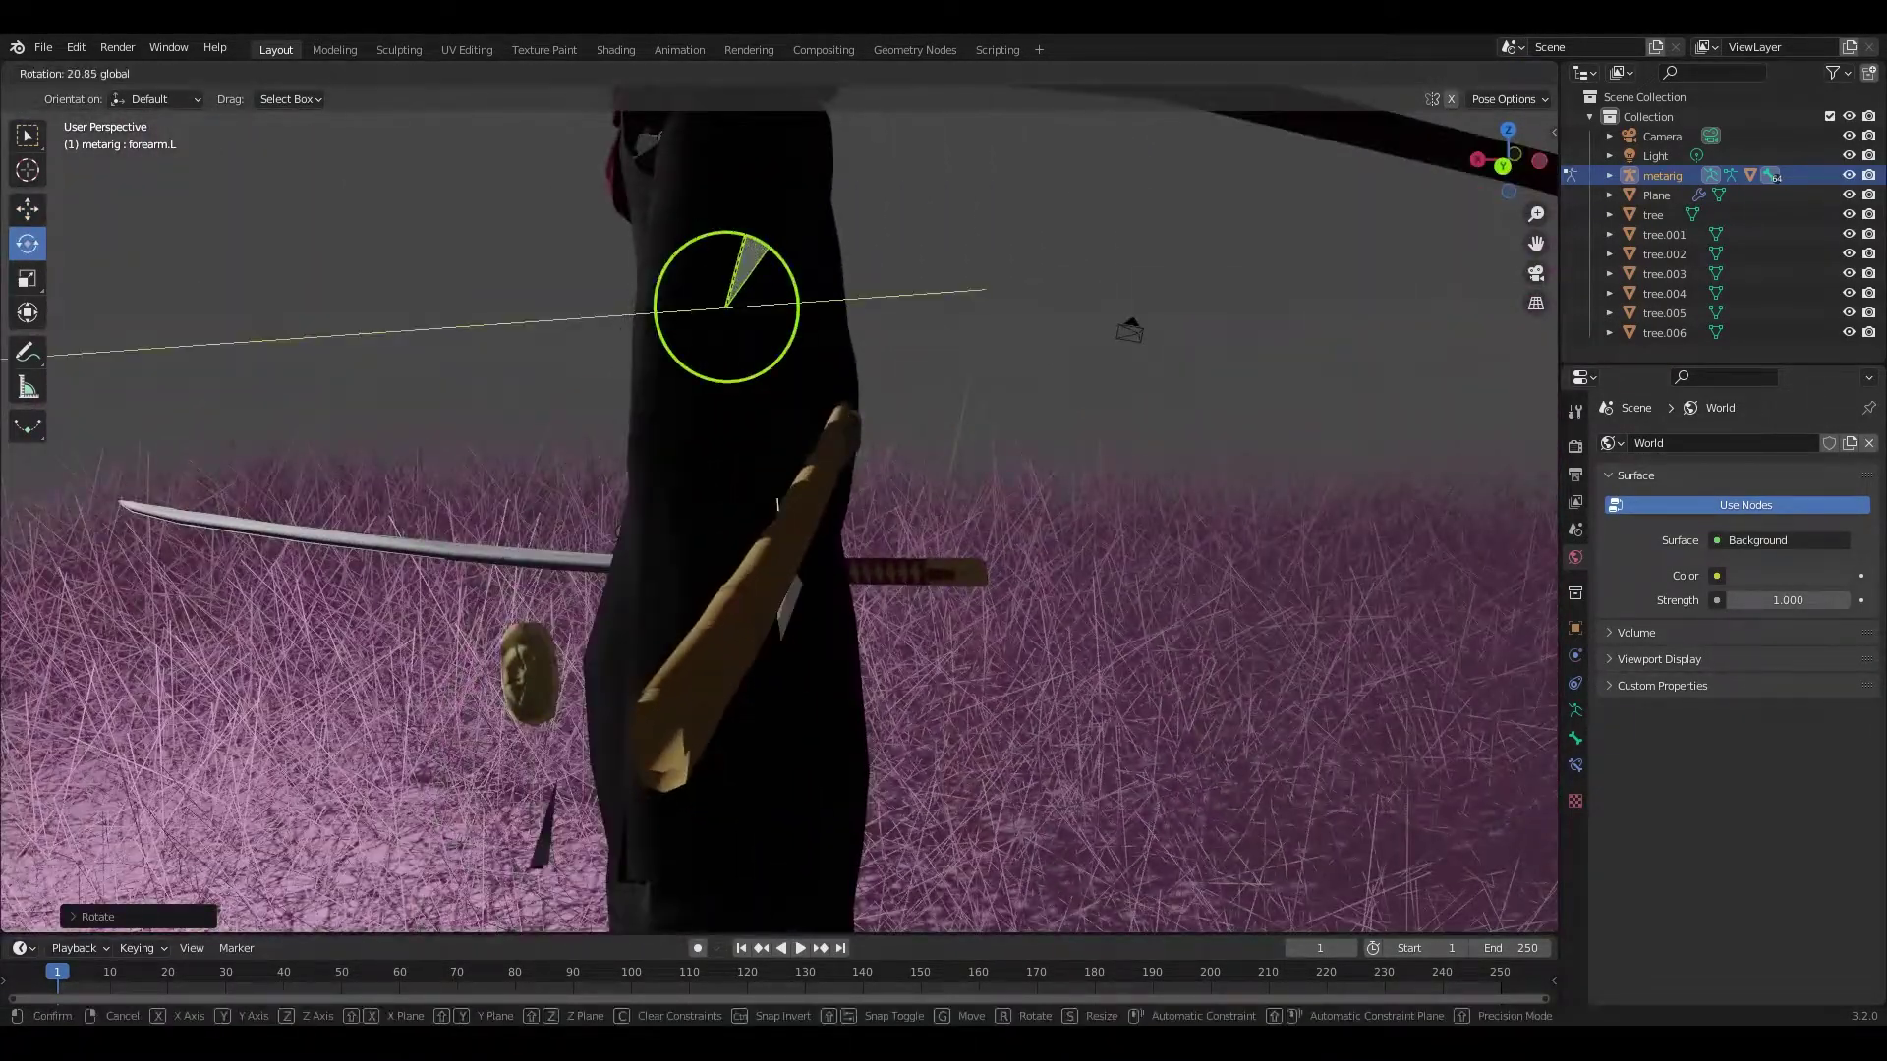
# Step: Rotate the left hand bone holding the sheath, checking through the camera
pyautogui.click(1529, 278)
pyautogui.hotkey('shift', '`')
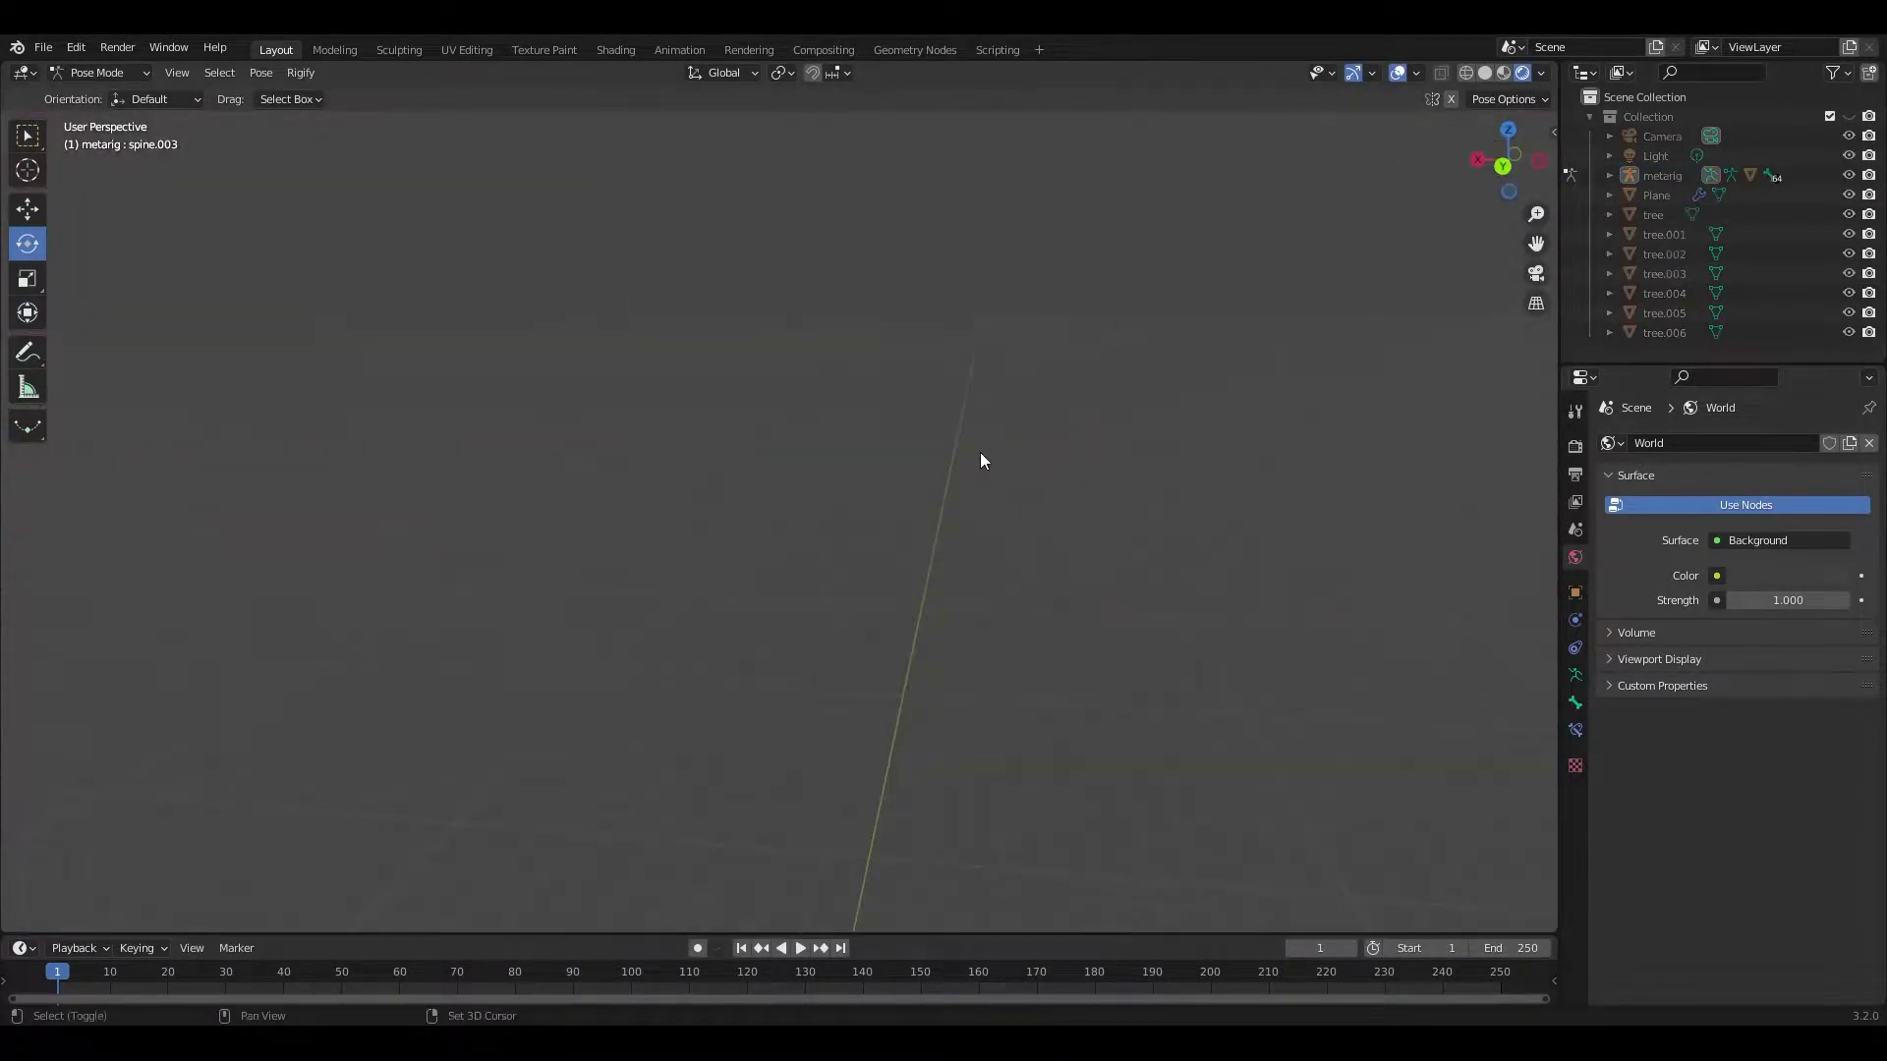
pyautogui.click(775, 547)
pyautogui.moveTo(786, 462); pyautogui.dragTo(755, 280)
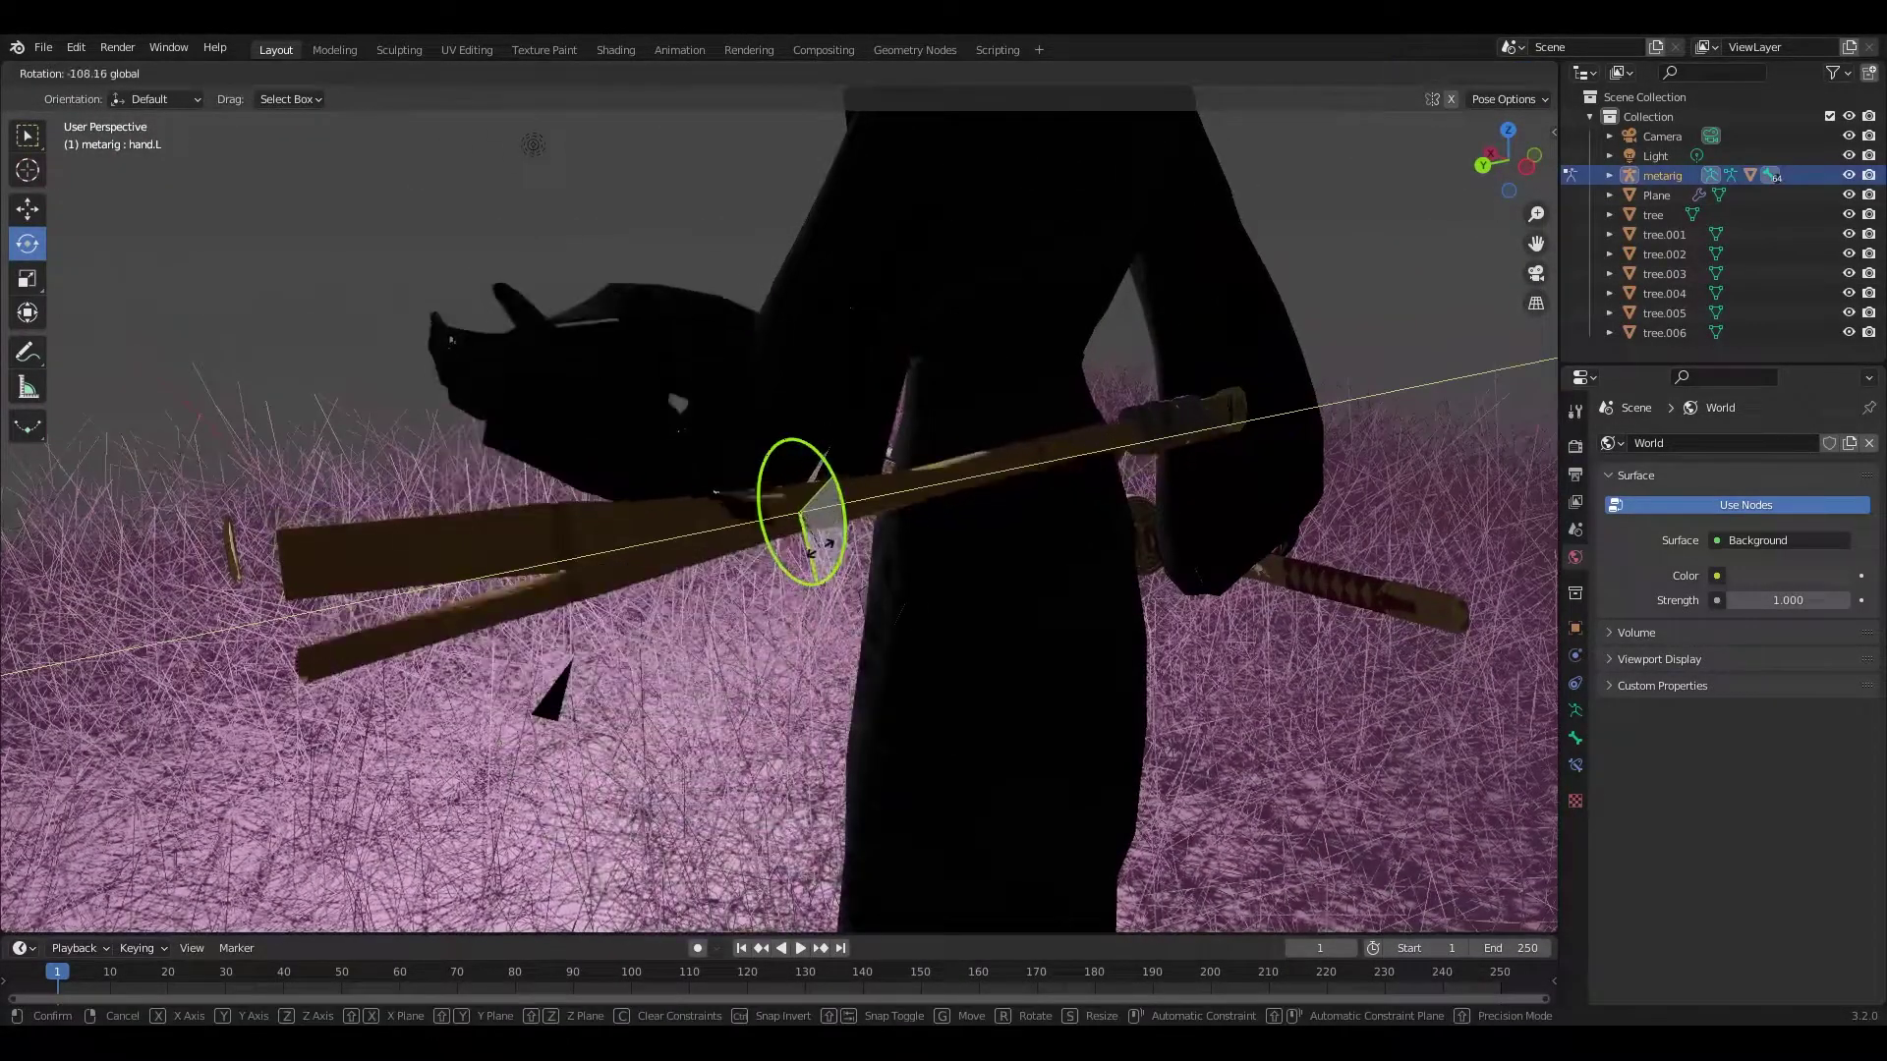
pyautogui.click(1193, 411)
pyautogui.click(1536, 273)
pyautogui.moveTo(817, 464); pyautogui.dragTo(825, 454)
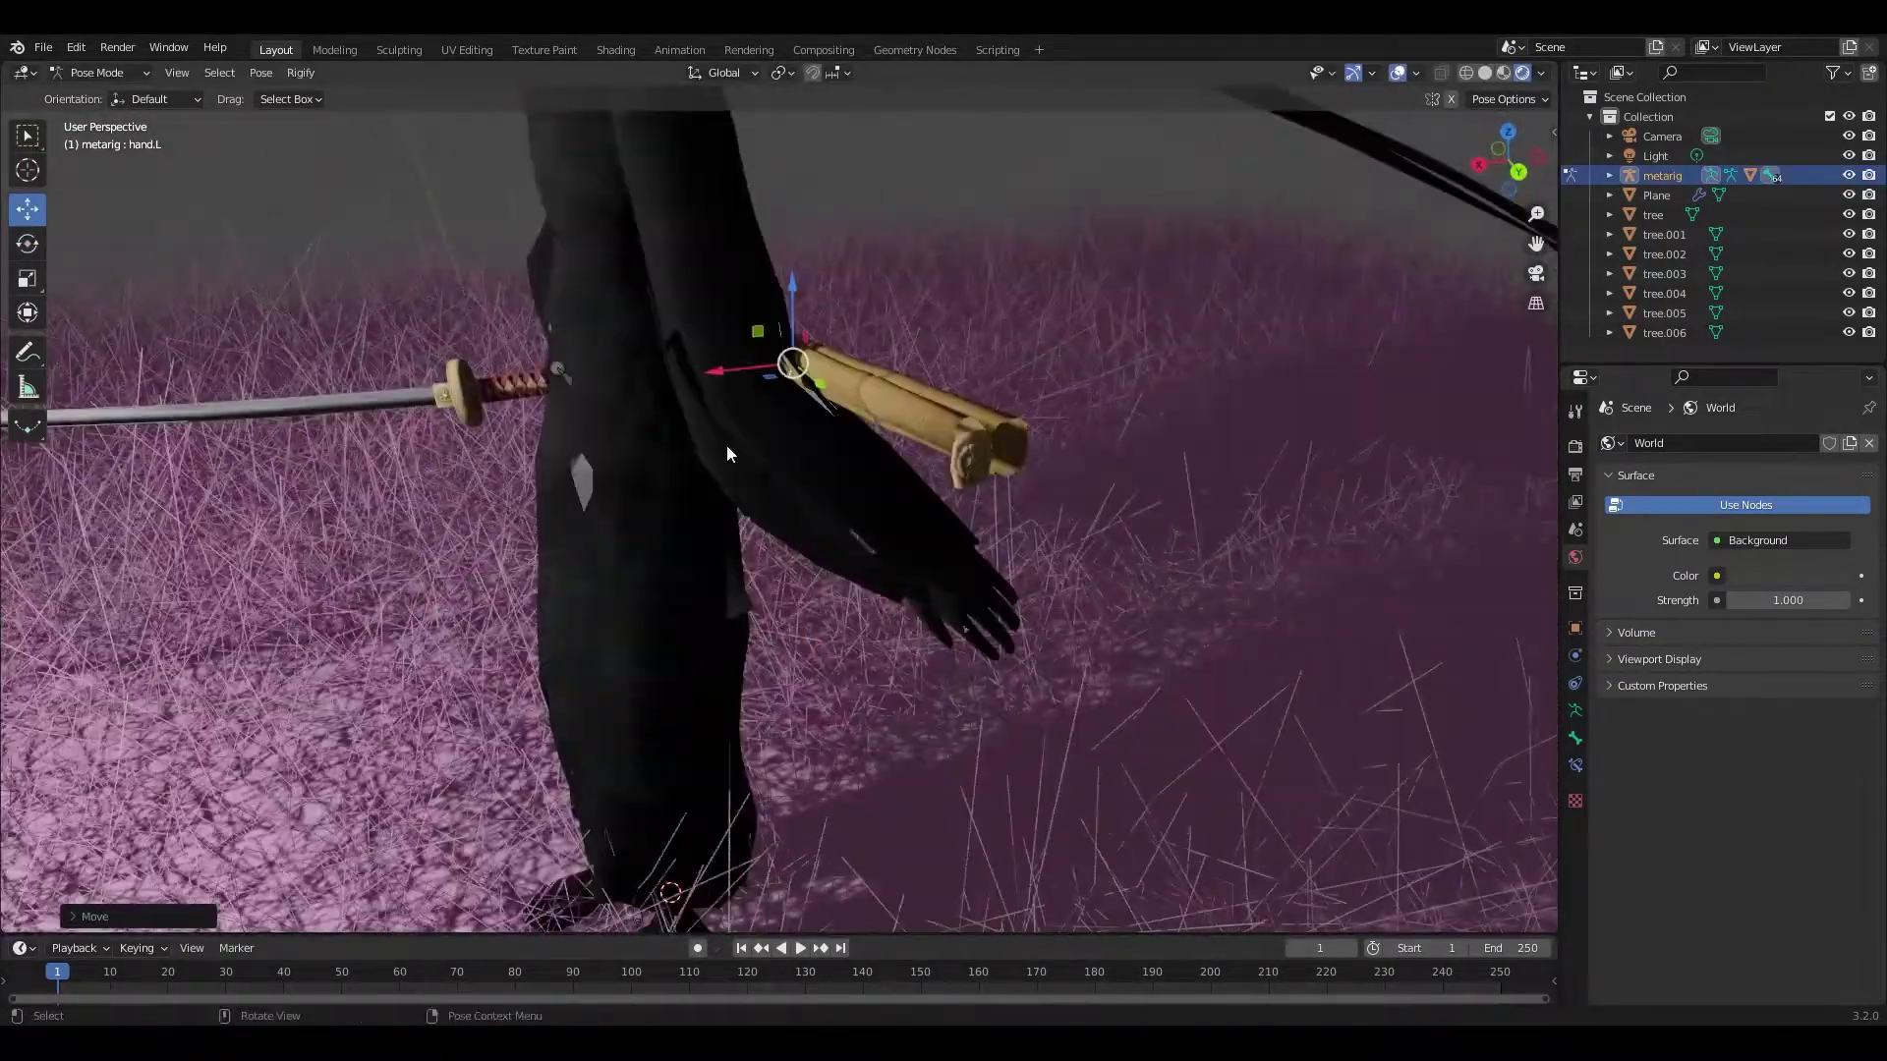
pyautogui.click(397, 403)
# Step: Rotate the left hand on the X axis to angle the sheath, then view through the camera
pyautogui.click(27, 242)
pyautogui.moveTo(769, 297); pyautogui.dragTo(744, 313)
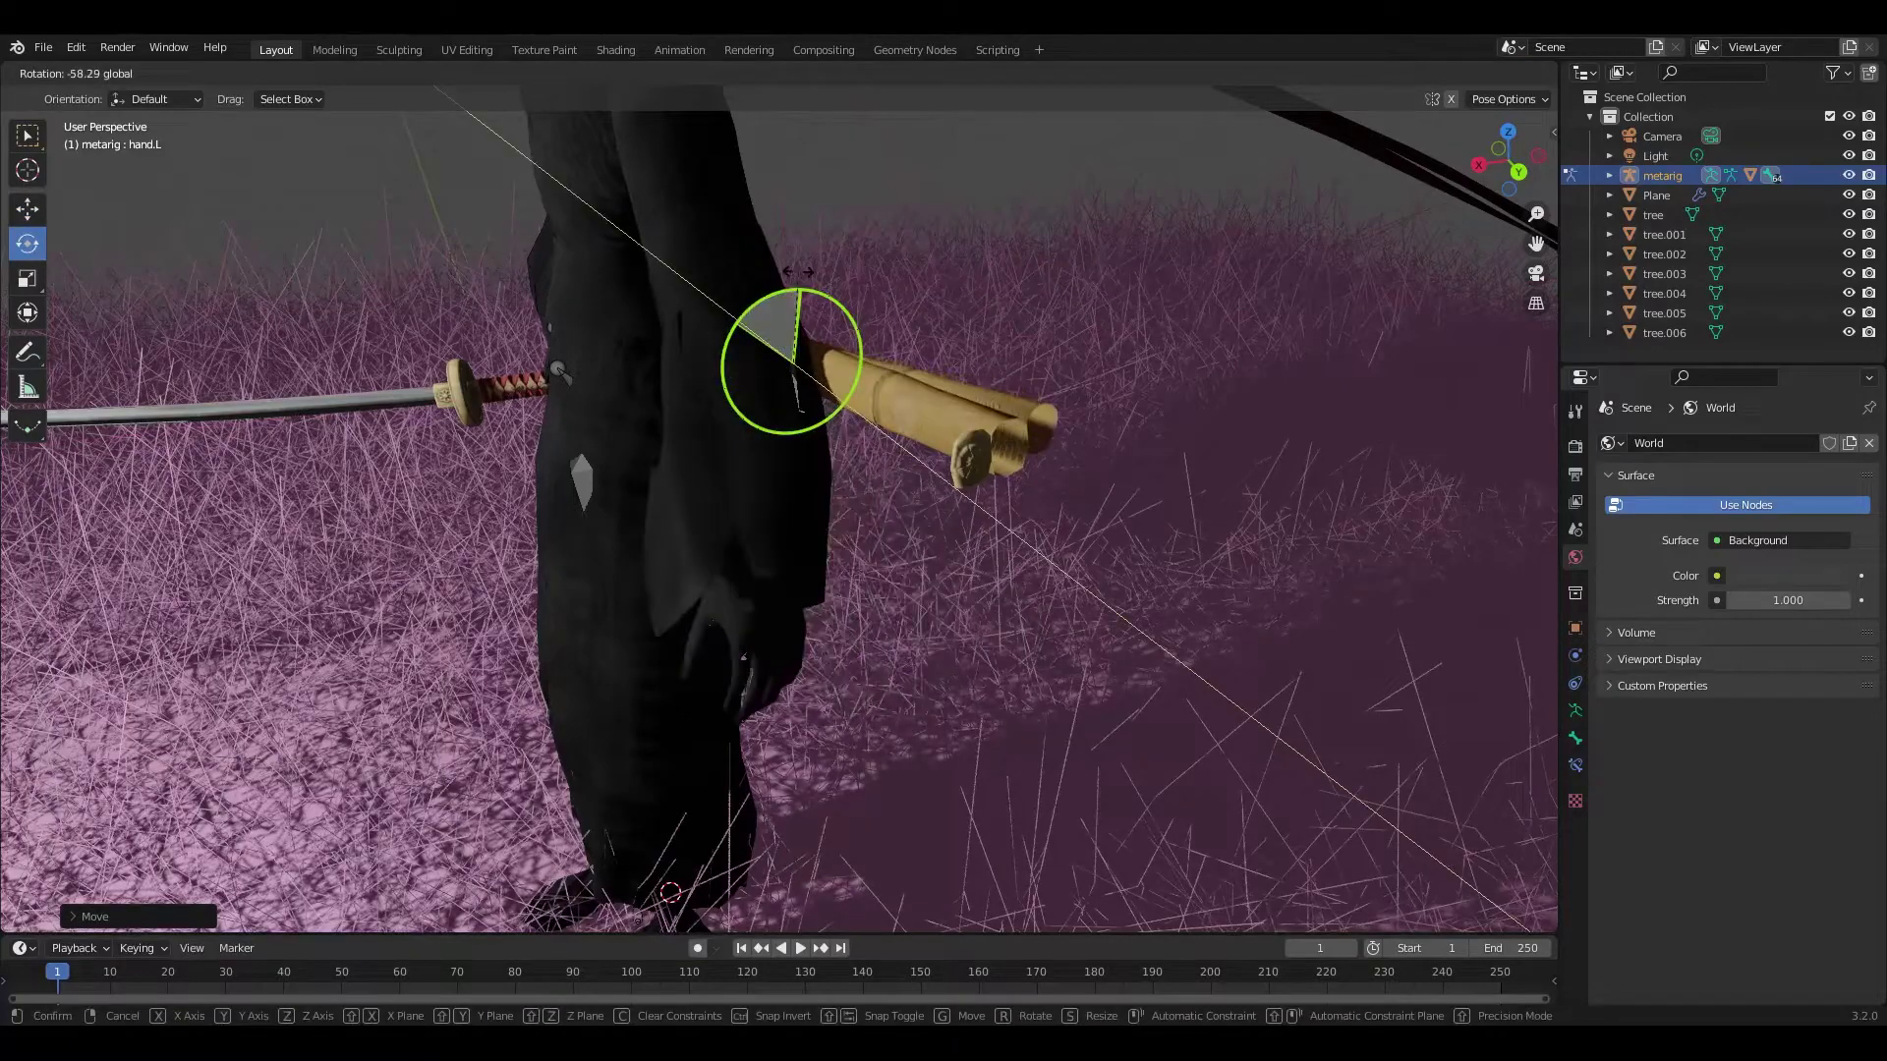
pyautogui.press('r')
pyautogui.press('x')
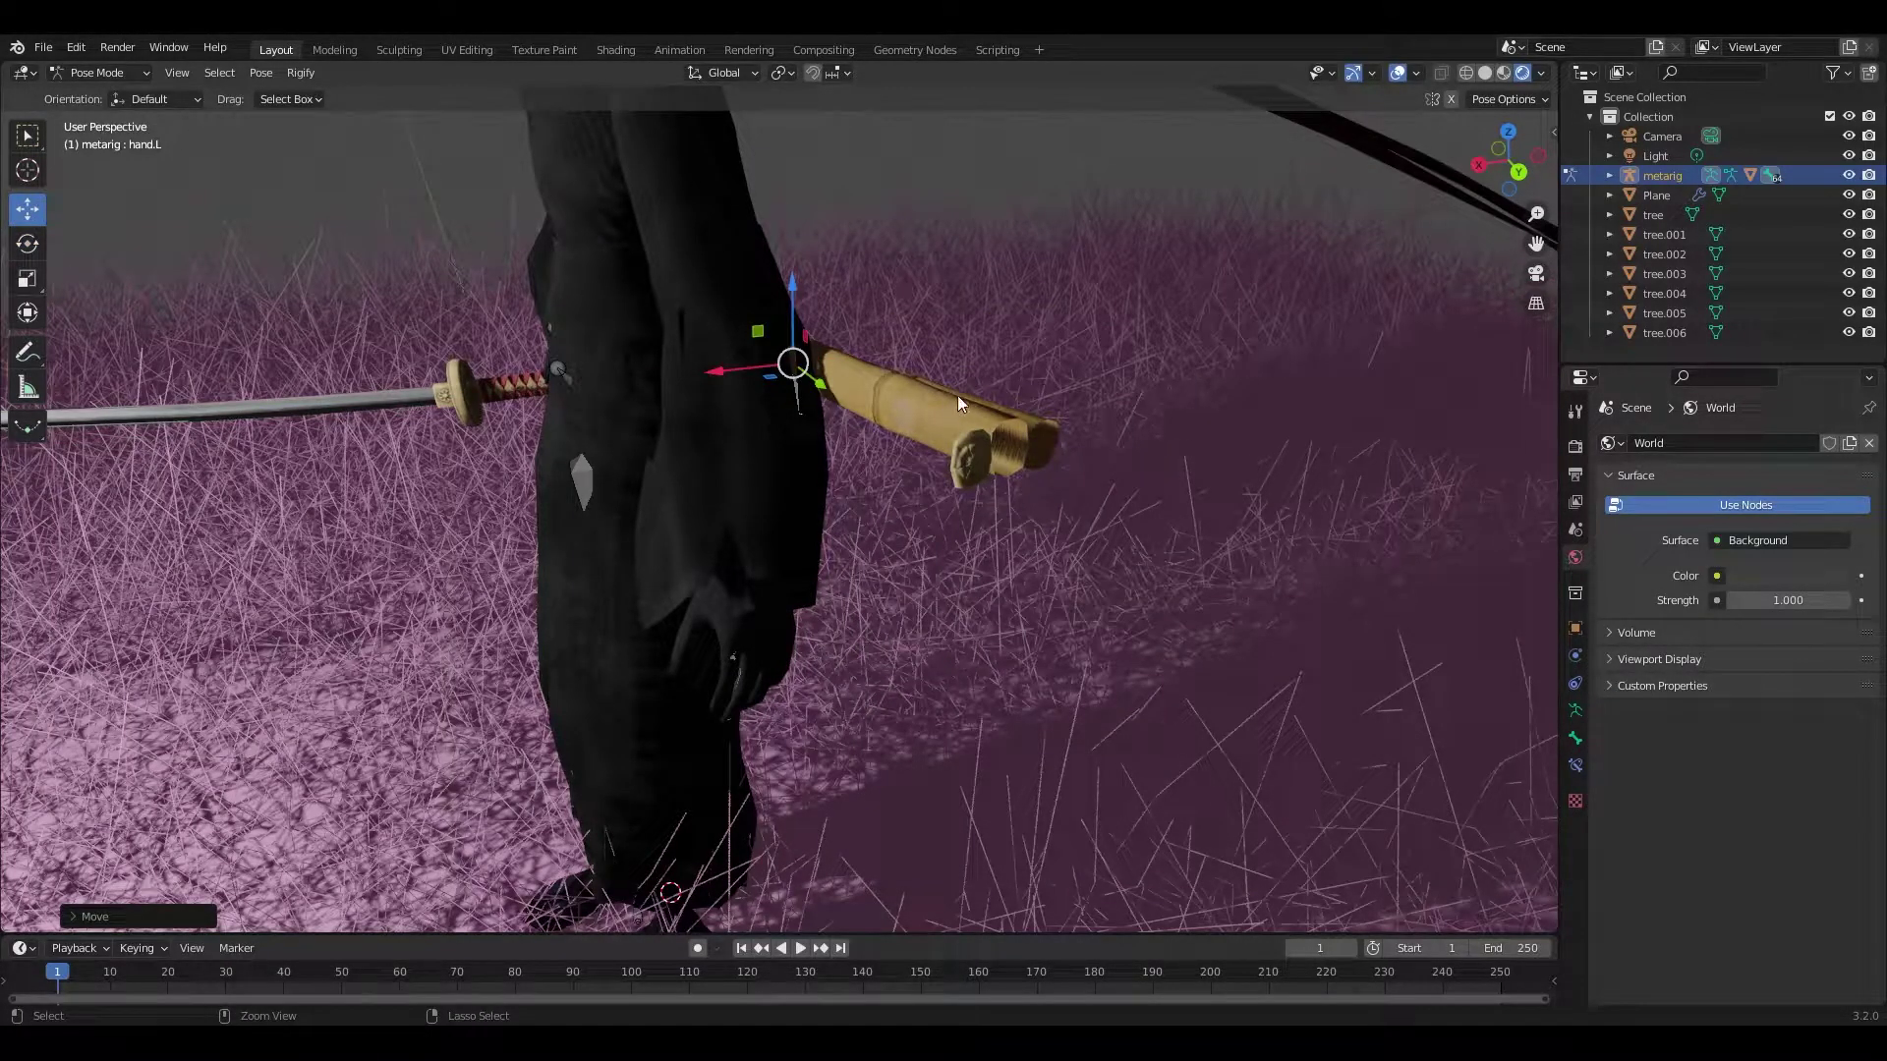
pyautogui.hotkey('ctrl', 'z')
pyautogui.hotkey('ctrl', 'z')
pyautogui.hotkey('ctrl', 'z')
pyautogui.hotkey('ctrl', 'shift', 'z')
pyautogui.hotkey('ctrl', 'shift', 'z')
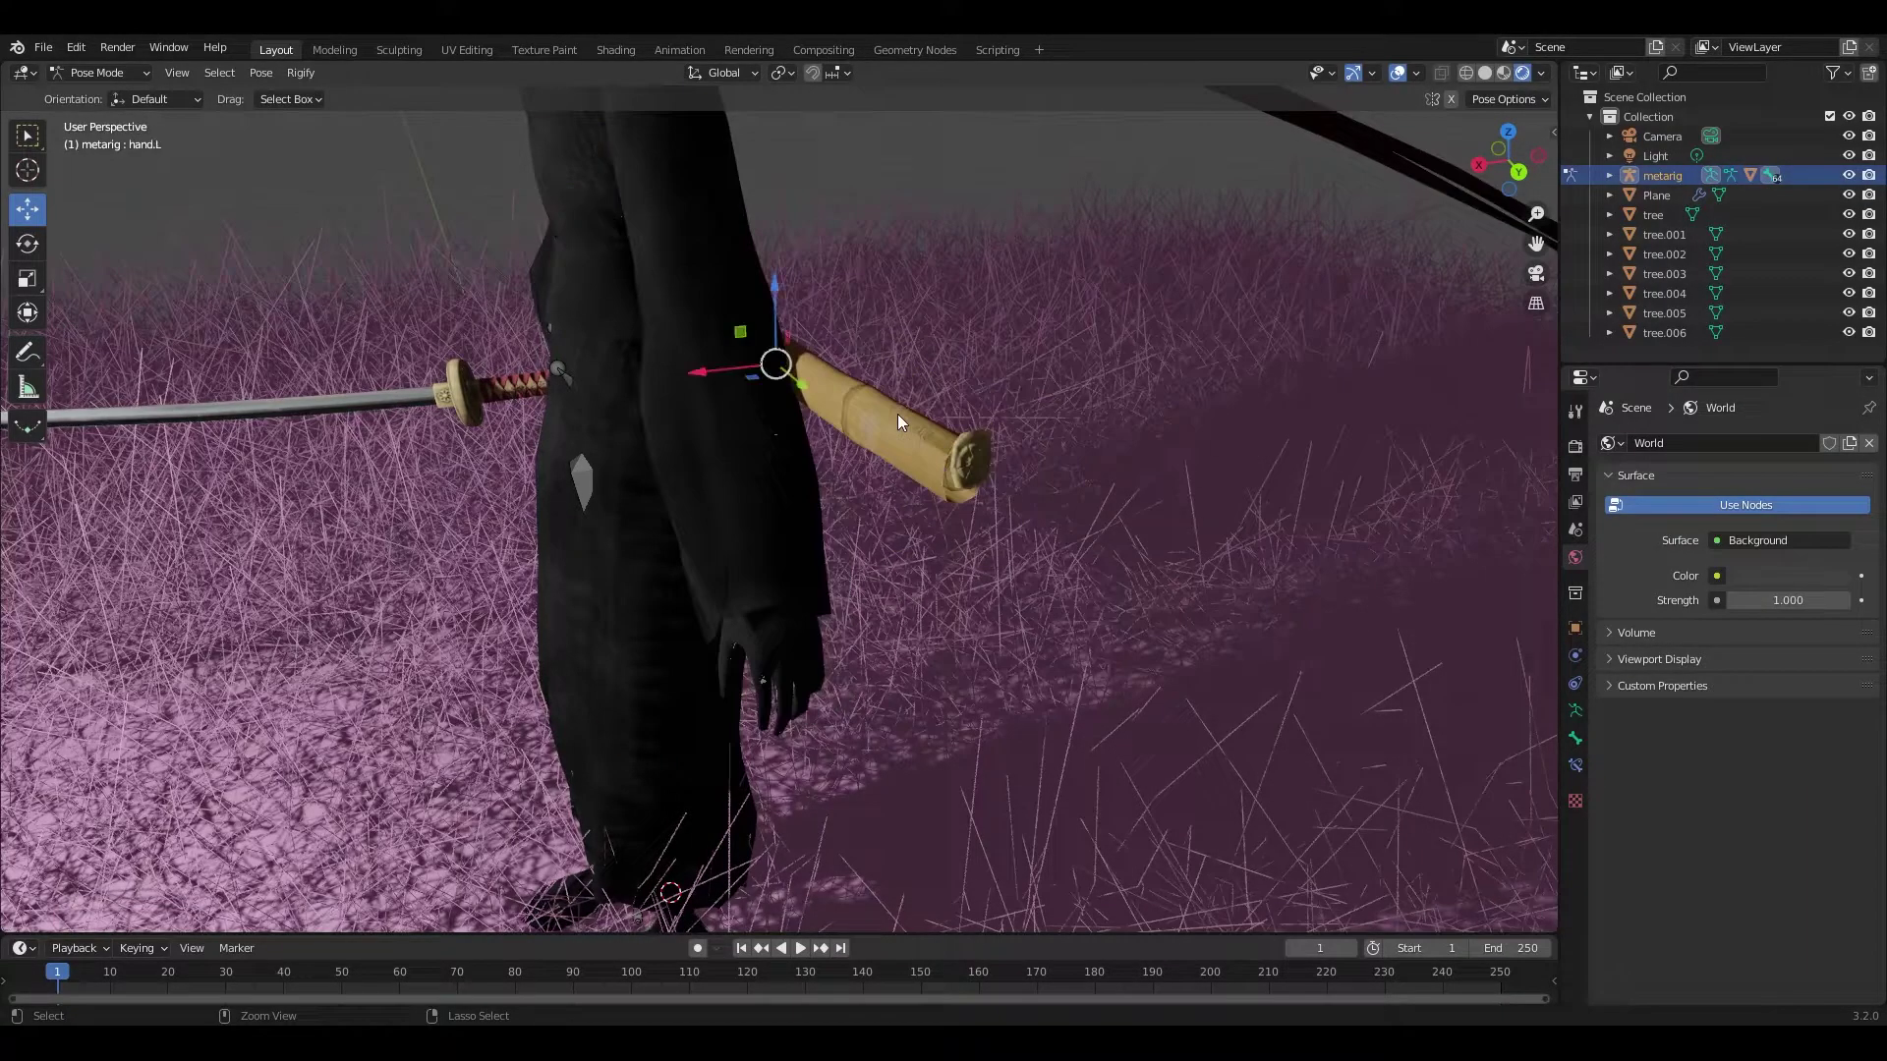
pyautogui.moveTo(899, 414); pyautogui.dragTo(969, 557, button='middle')
pyautogui.scroll(3, 969, 557)
pyautogui.hotkey('shift', '`')
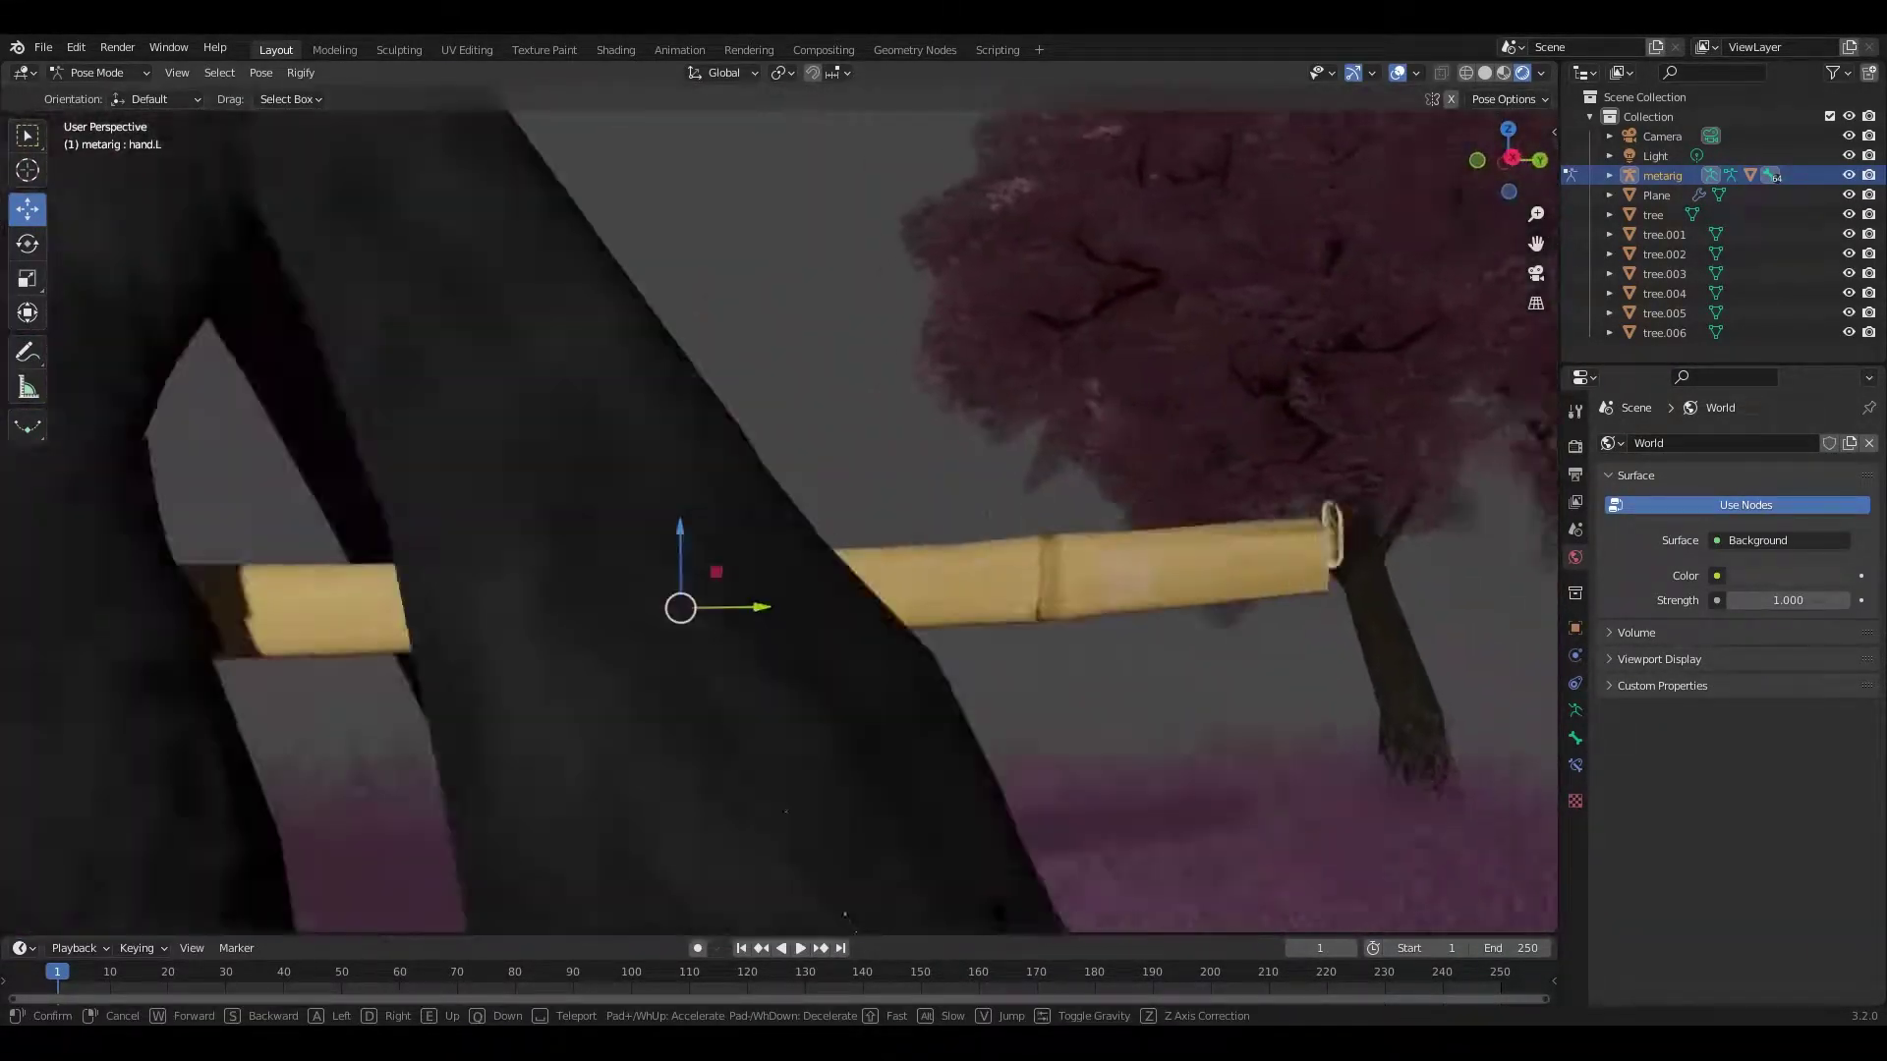
pyautogui.click(1536, 275)
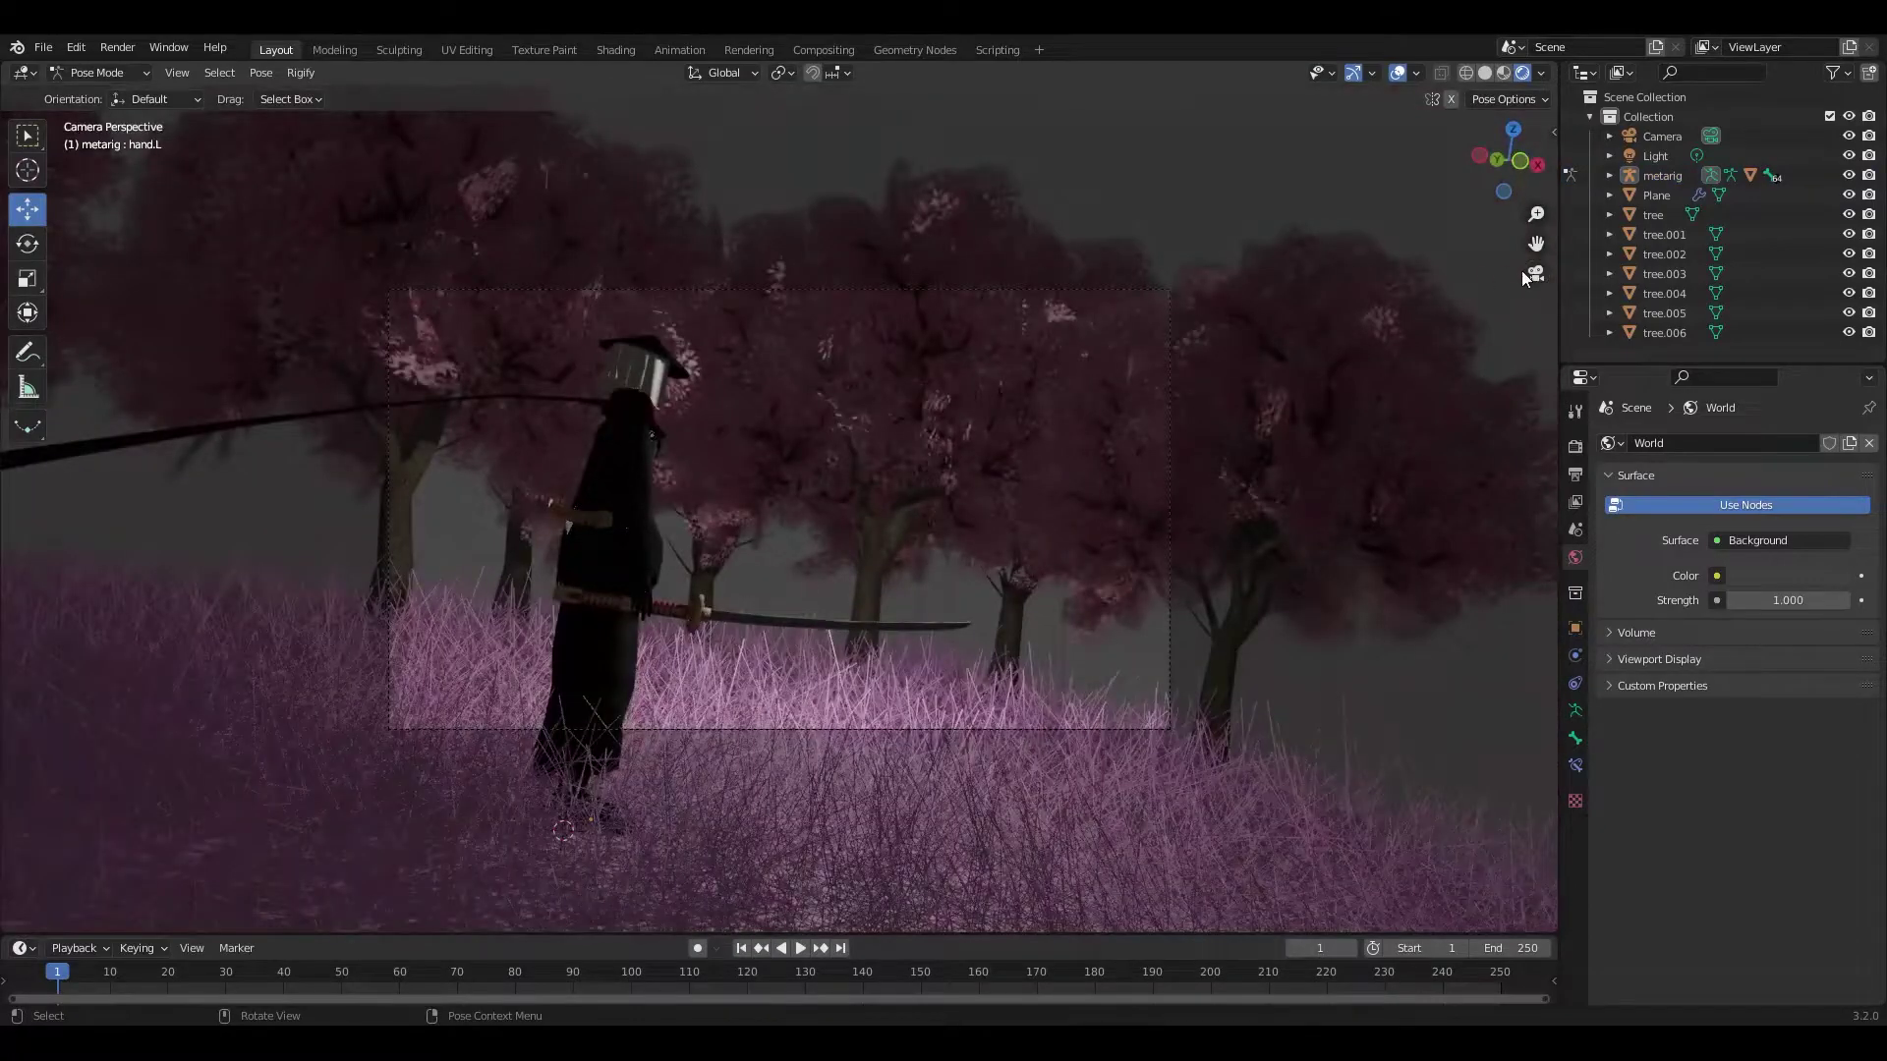
# Step: Curl the right middle finger joints around the katana grip
pyautogui.press('KP_Decimal')
pyautogui.click(450, 376)
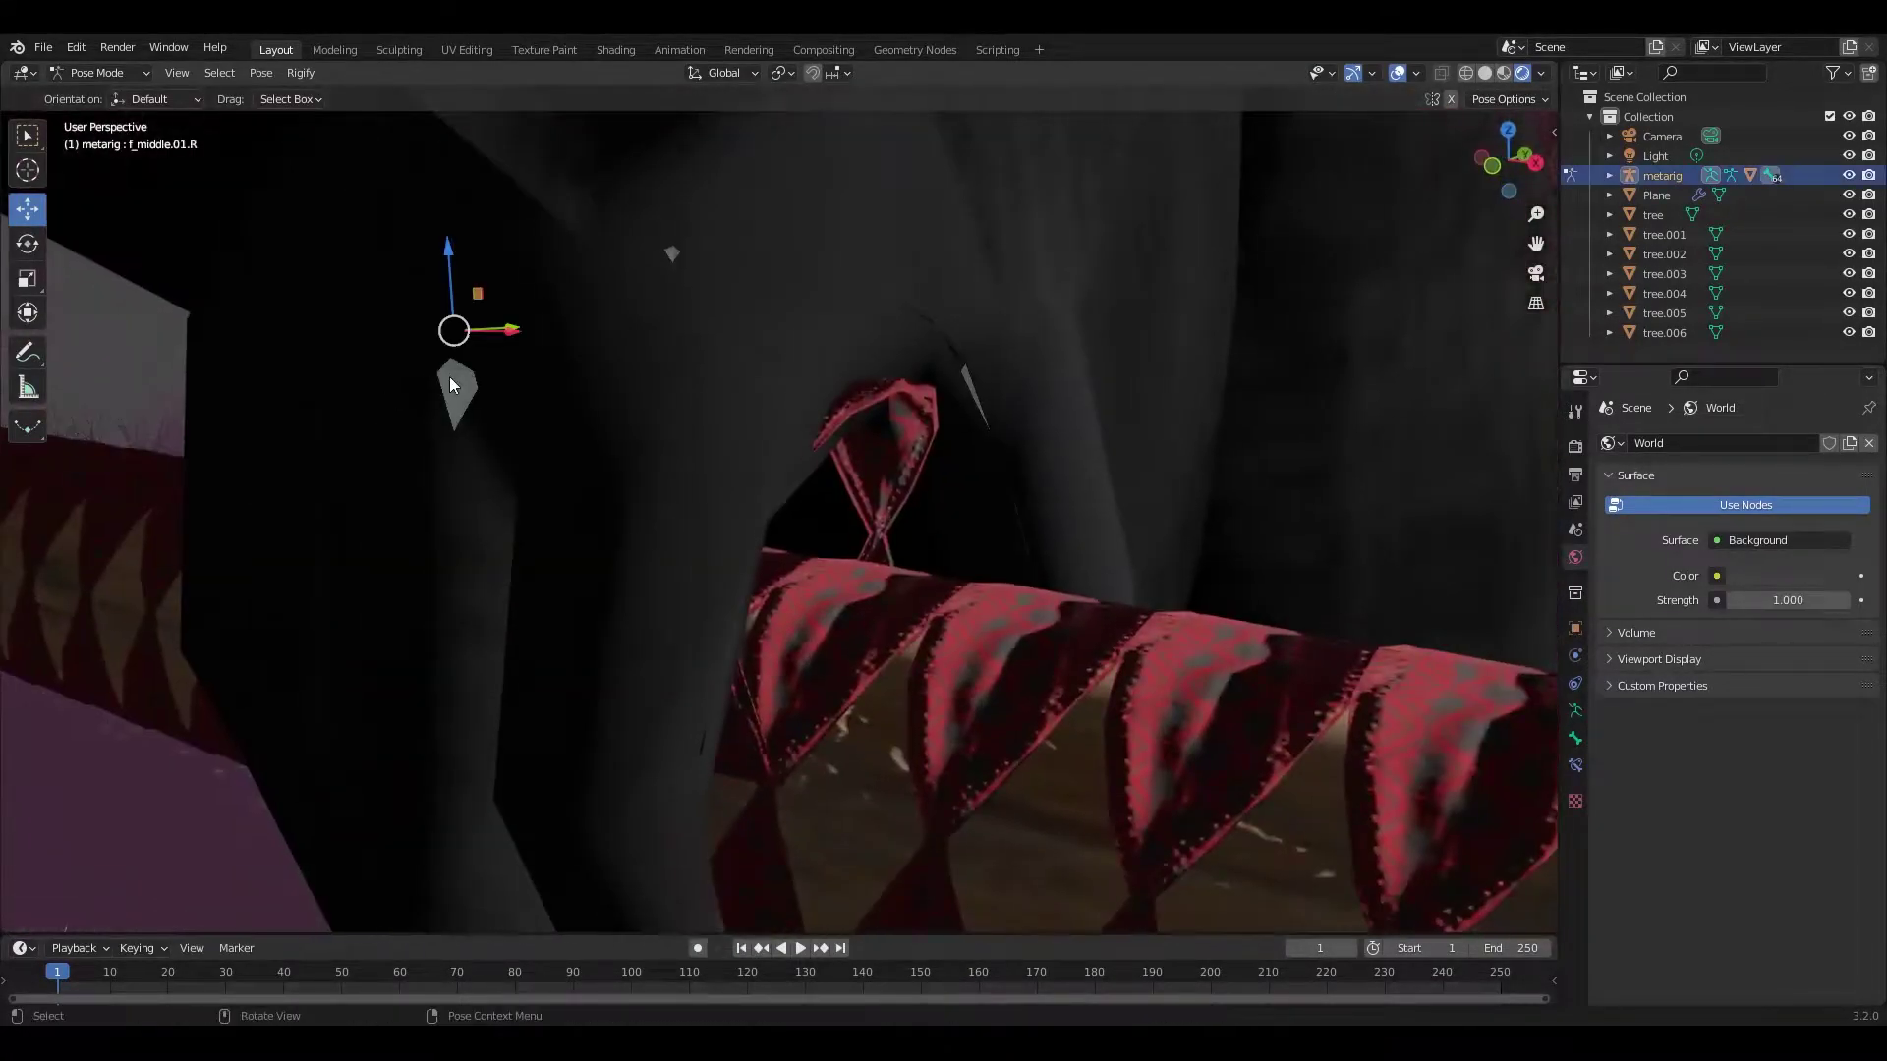
pyautogui.moveTo(748, 458)
pyautogui.mouseDown(button='middle')
pyautogui.moveTo(432, 177)
pyautogui.moveTo(793, 550)
pyautogui.mouseUp(button='middle')
pyautogui.hotkey('shift', 'space')
pyautogui.press('r')
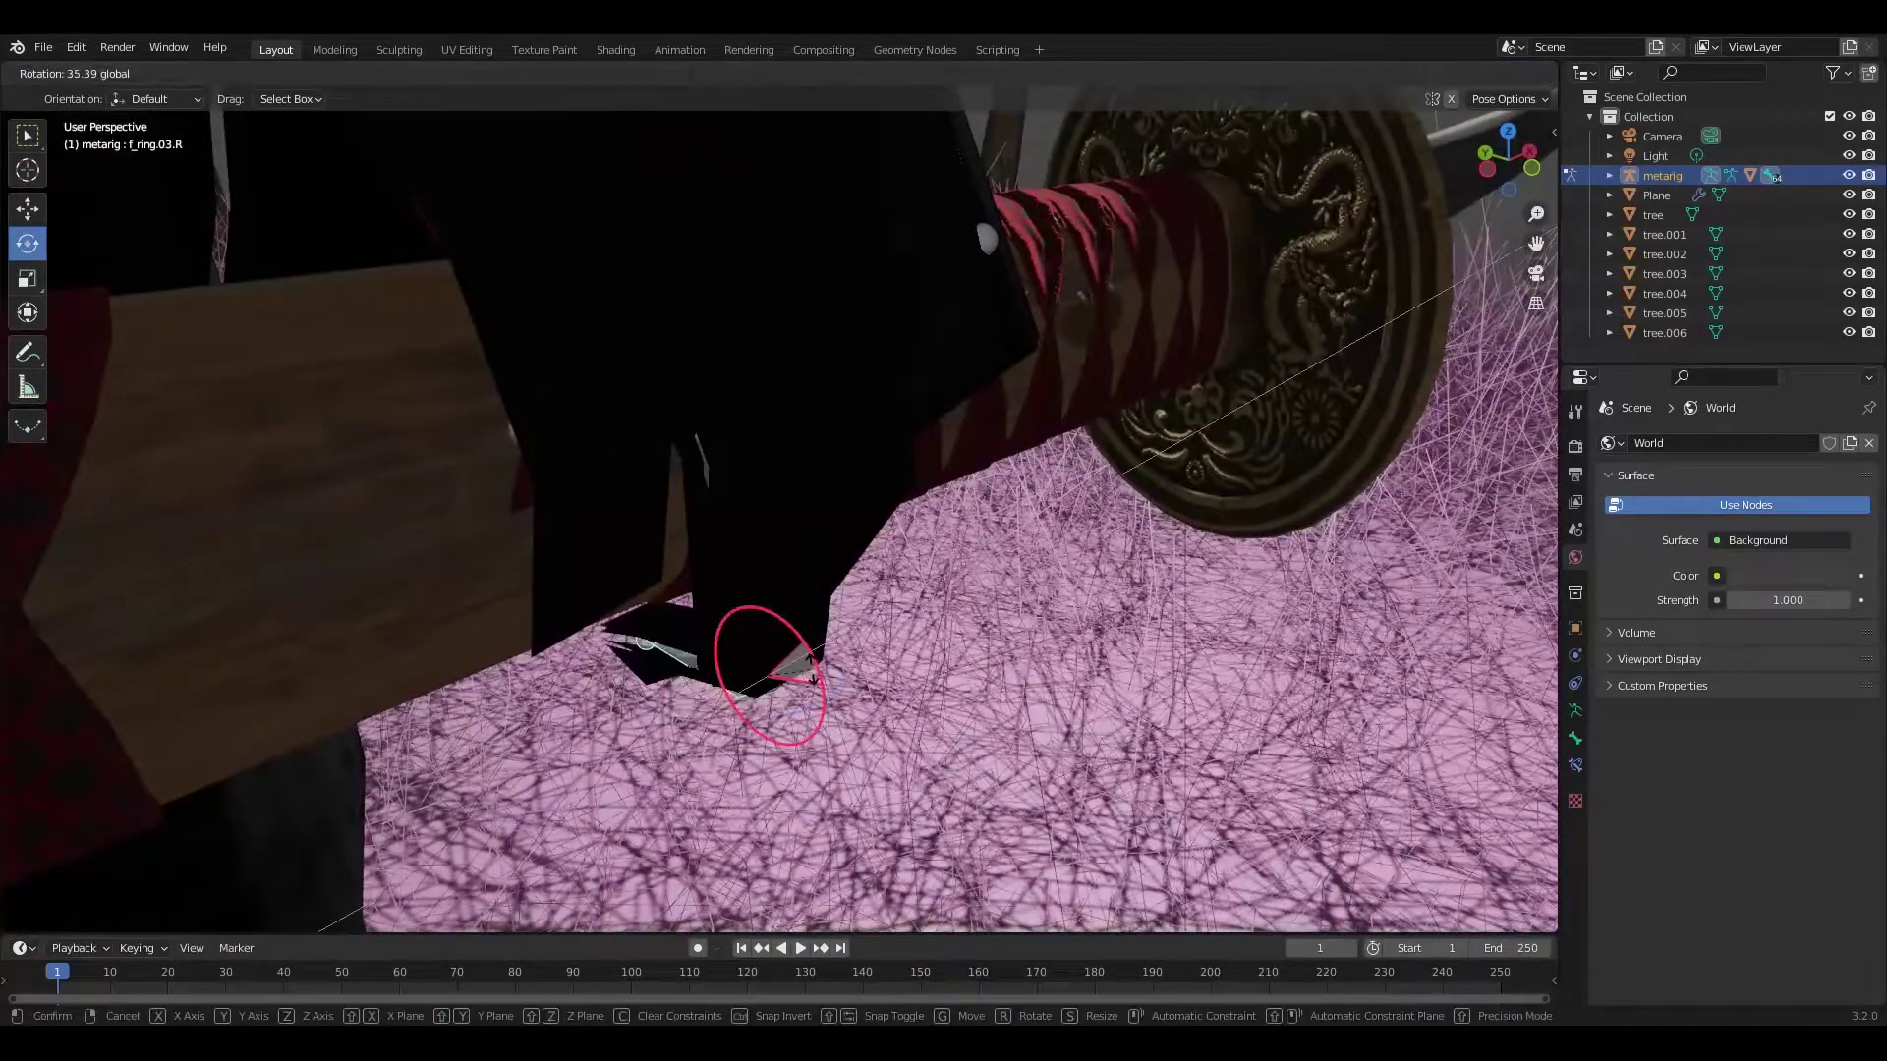
pyautogui.click(685, 488)
pyautogui.press('r')
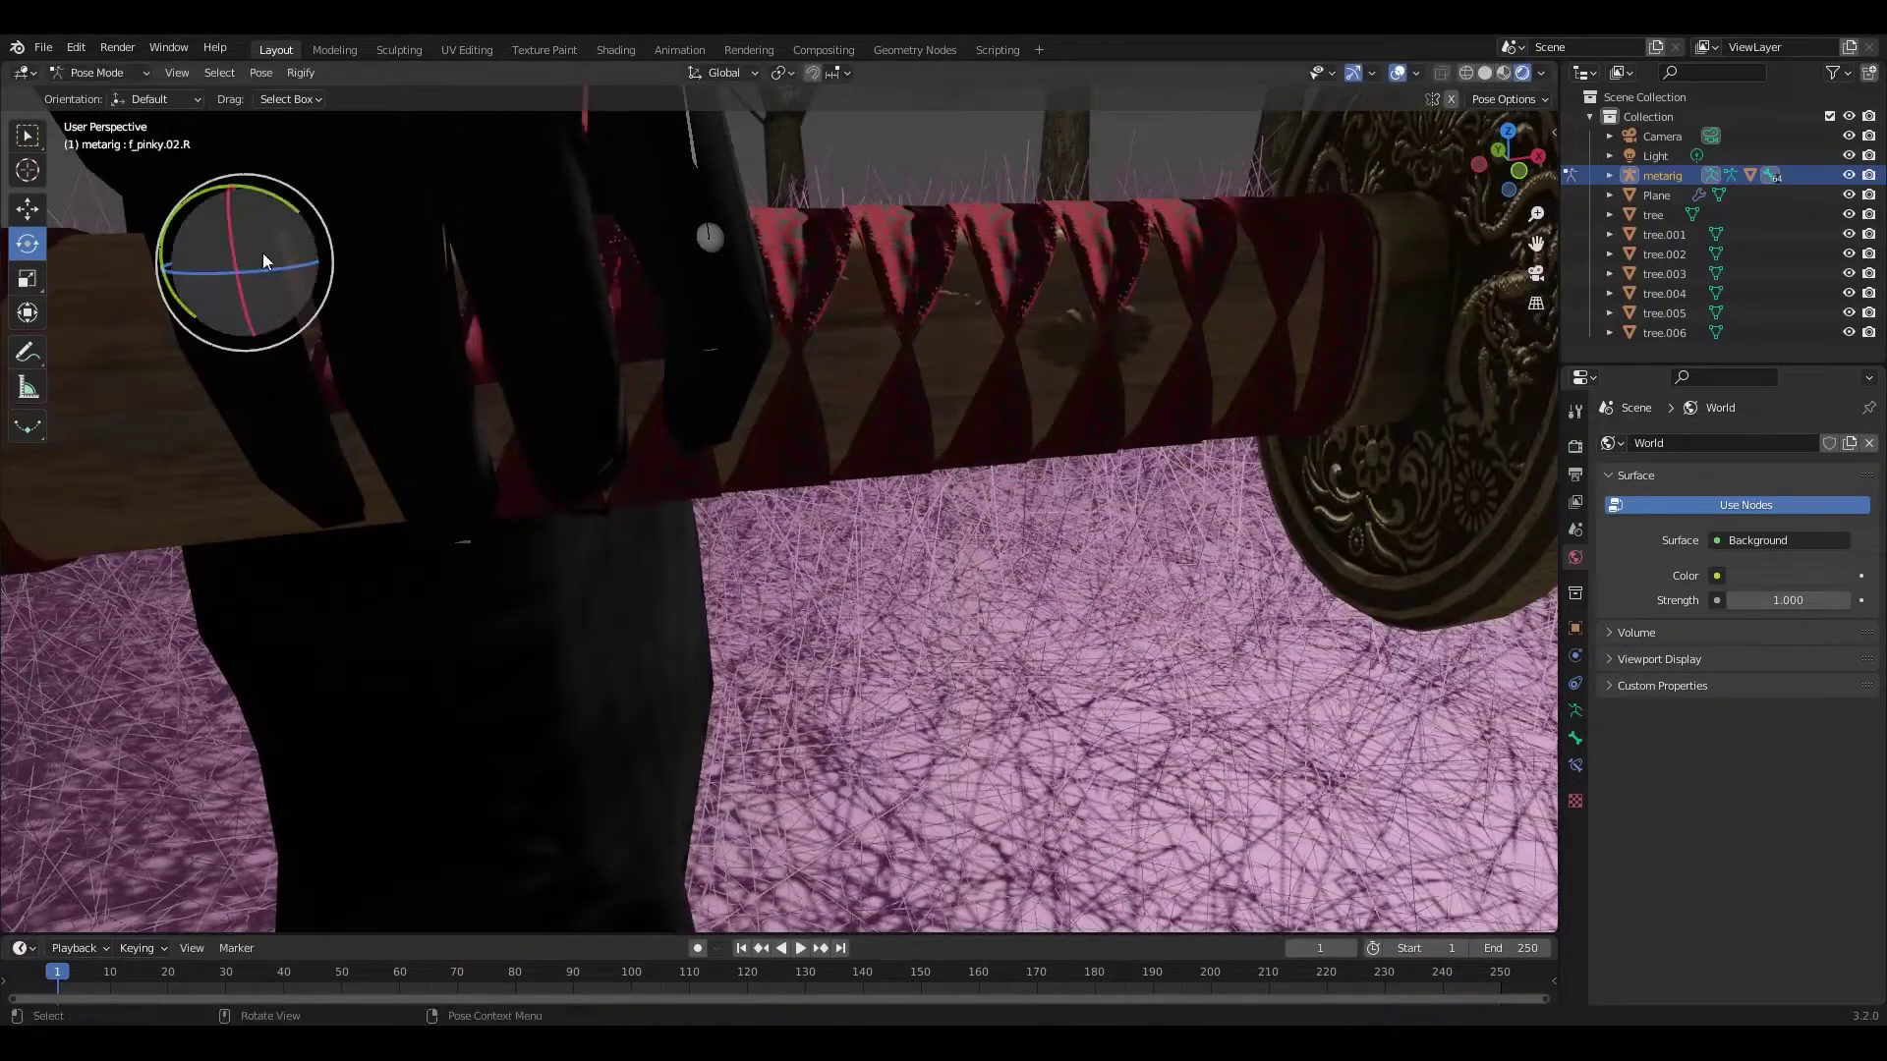
pyautogui.moveTo(263, 252); pyautogui.dragTo(512, 471)
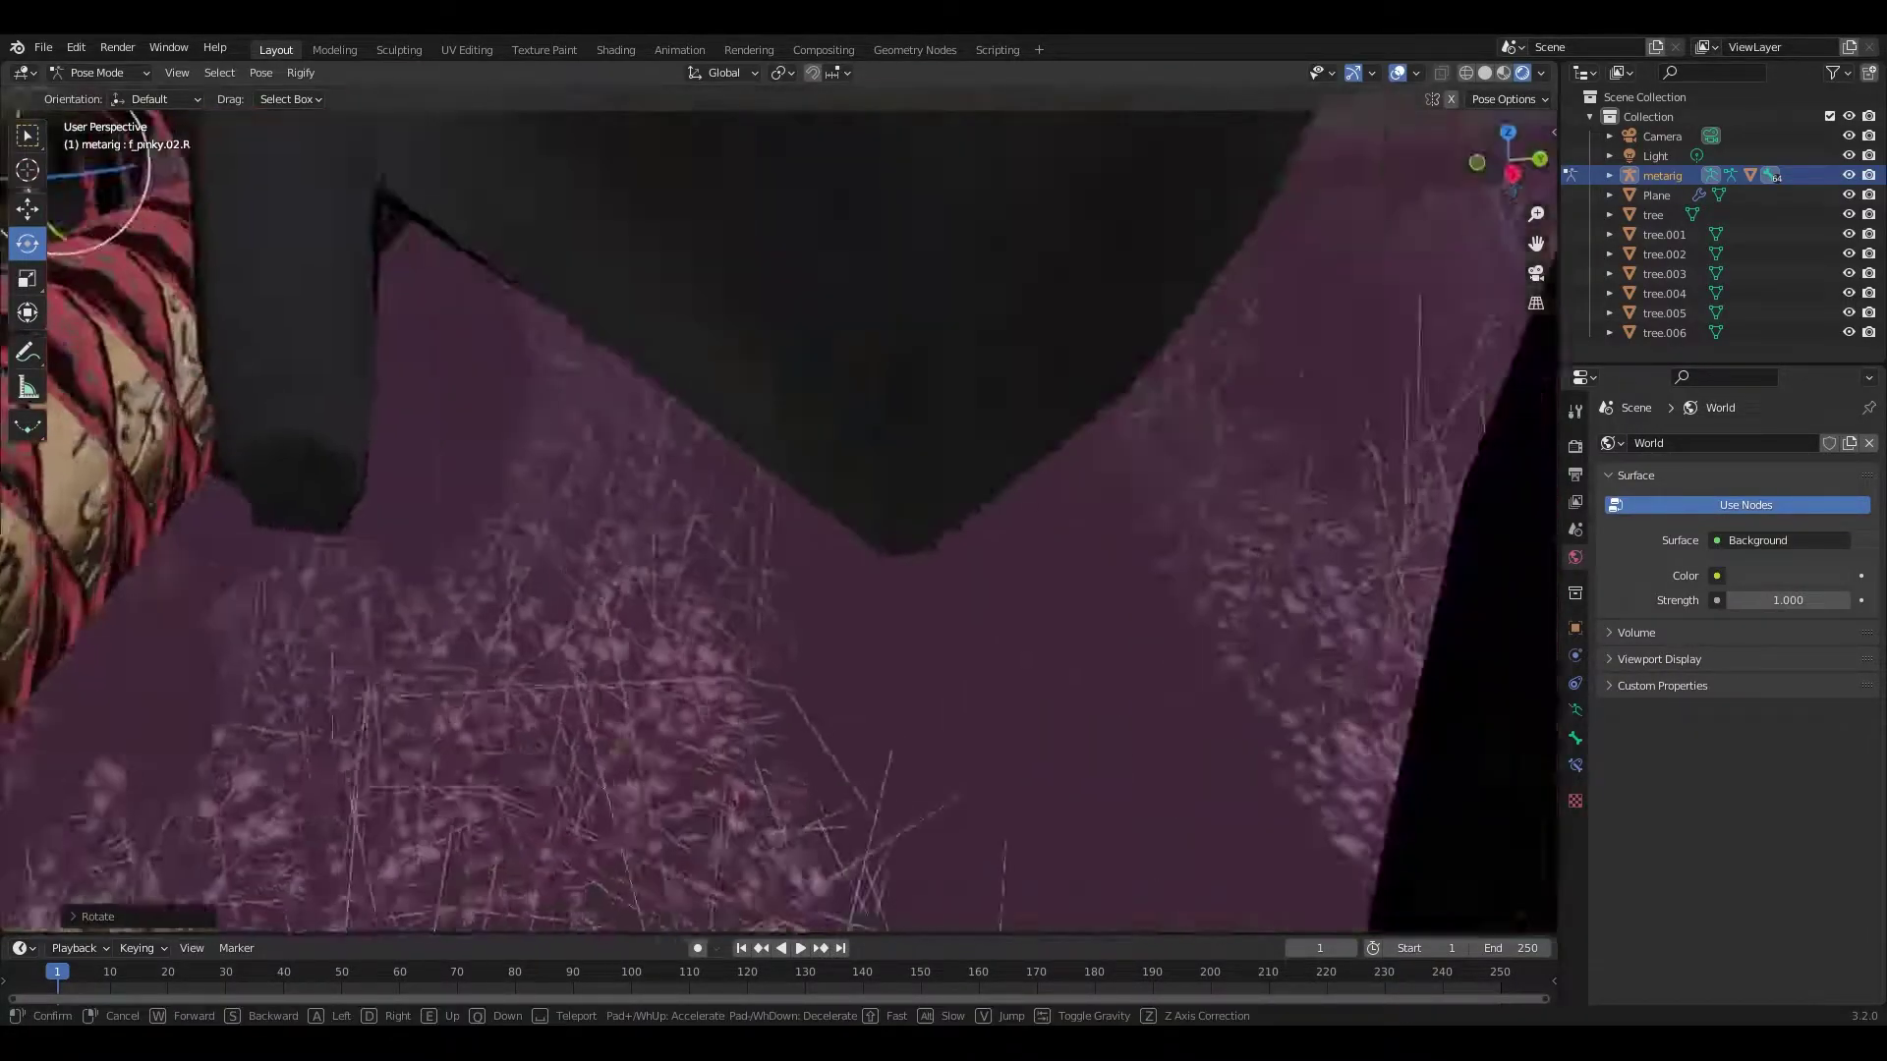
# Step: Rotate thumb.03.R around the grip and check the pose through the scene camera
pyautogui.scroll(8, 721, 480)
pyautogui.click(702, 376)
pyautogui.press('r')
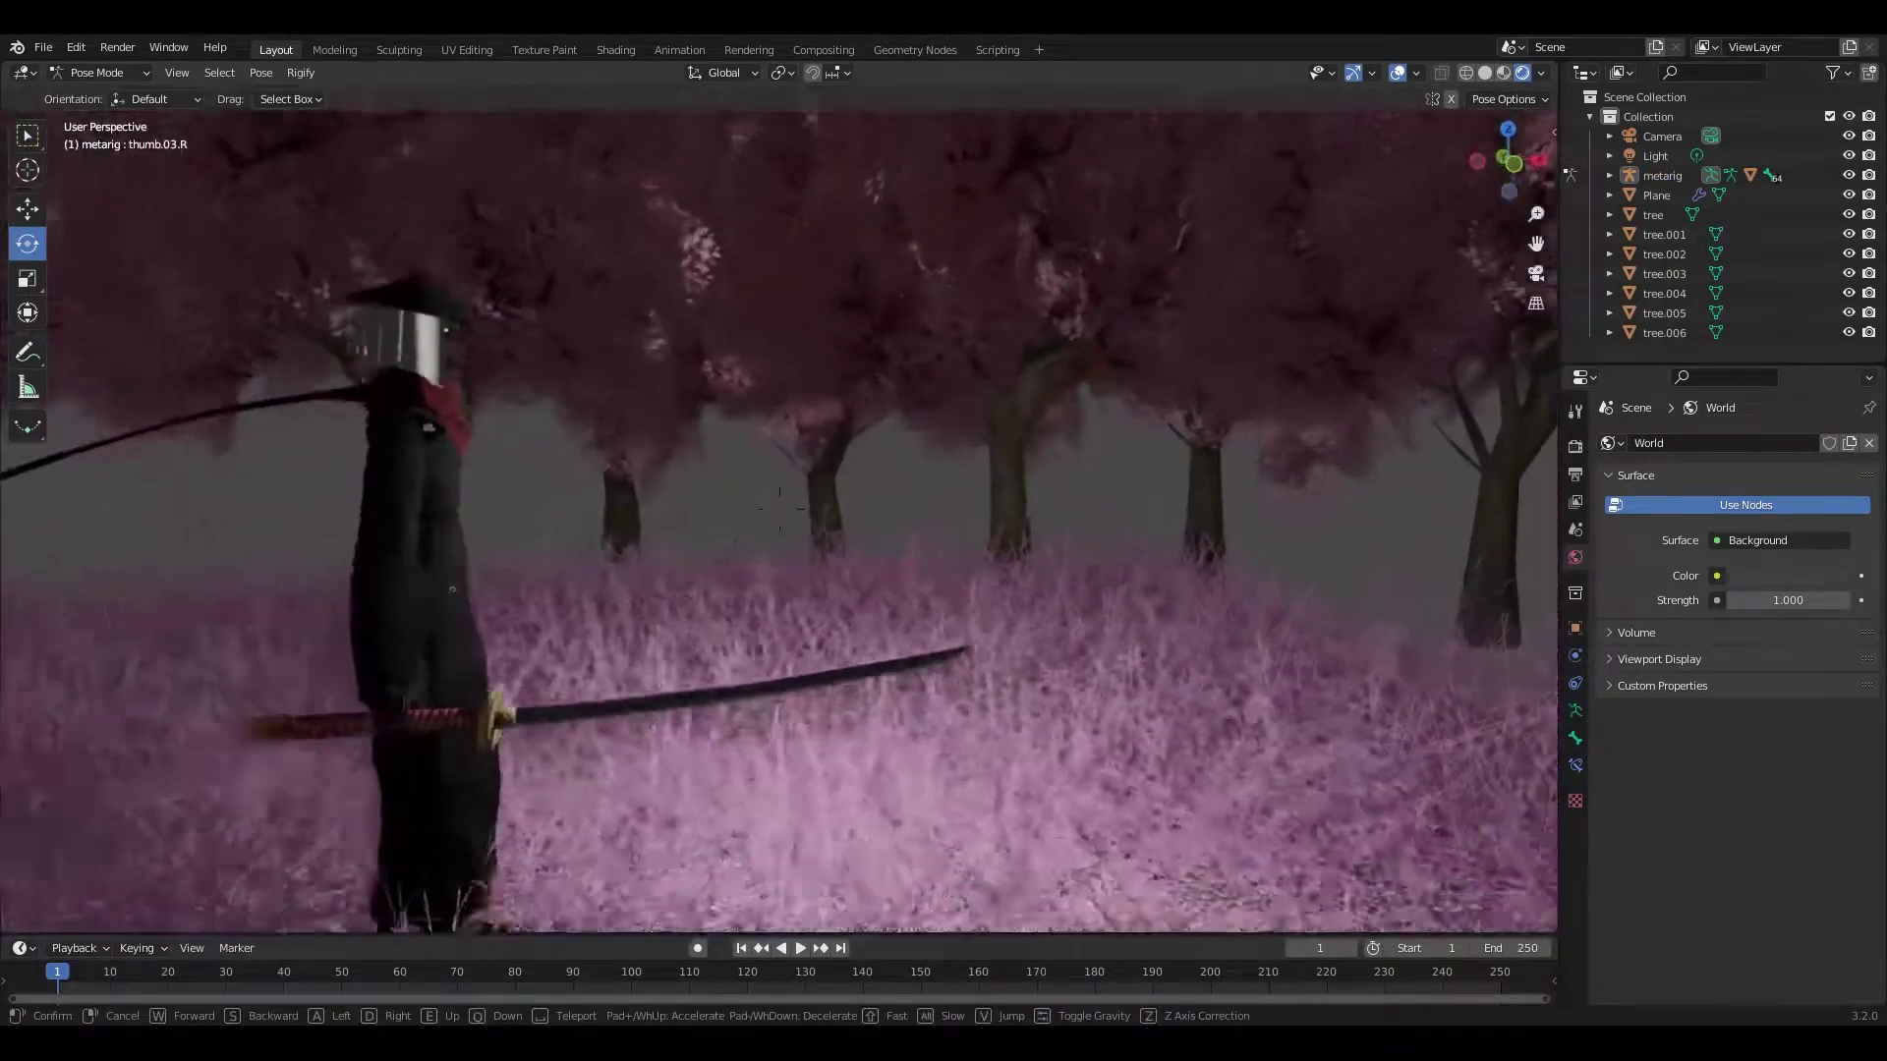
pyautogui.click(616, 49)
pyautogui.click(1535, 273)
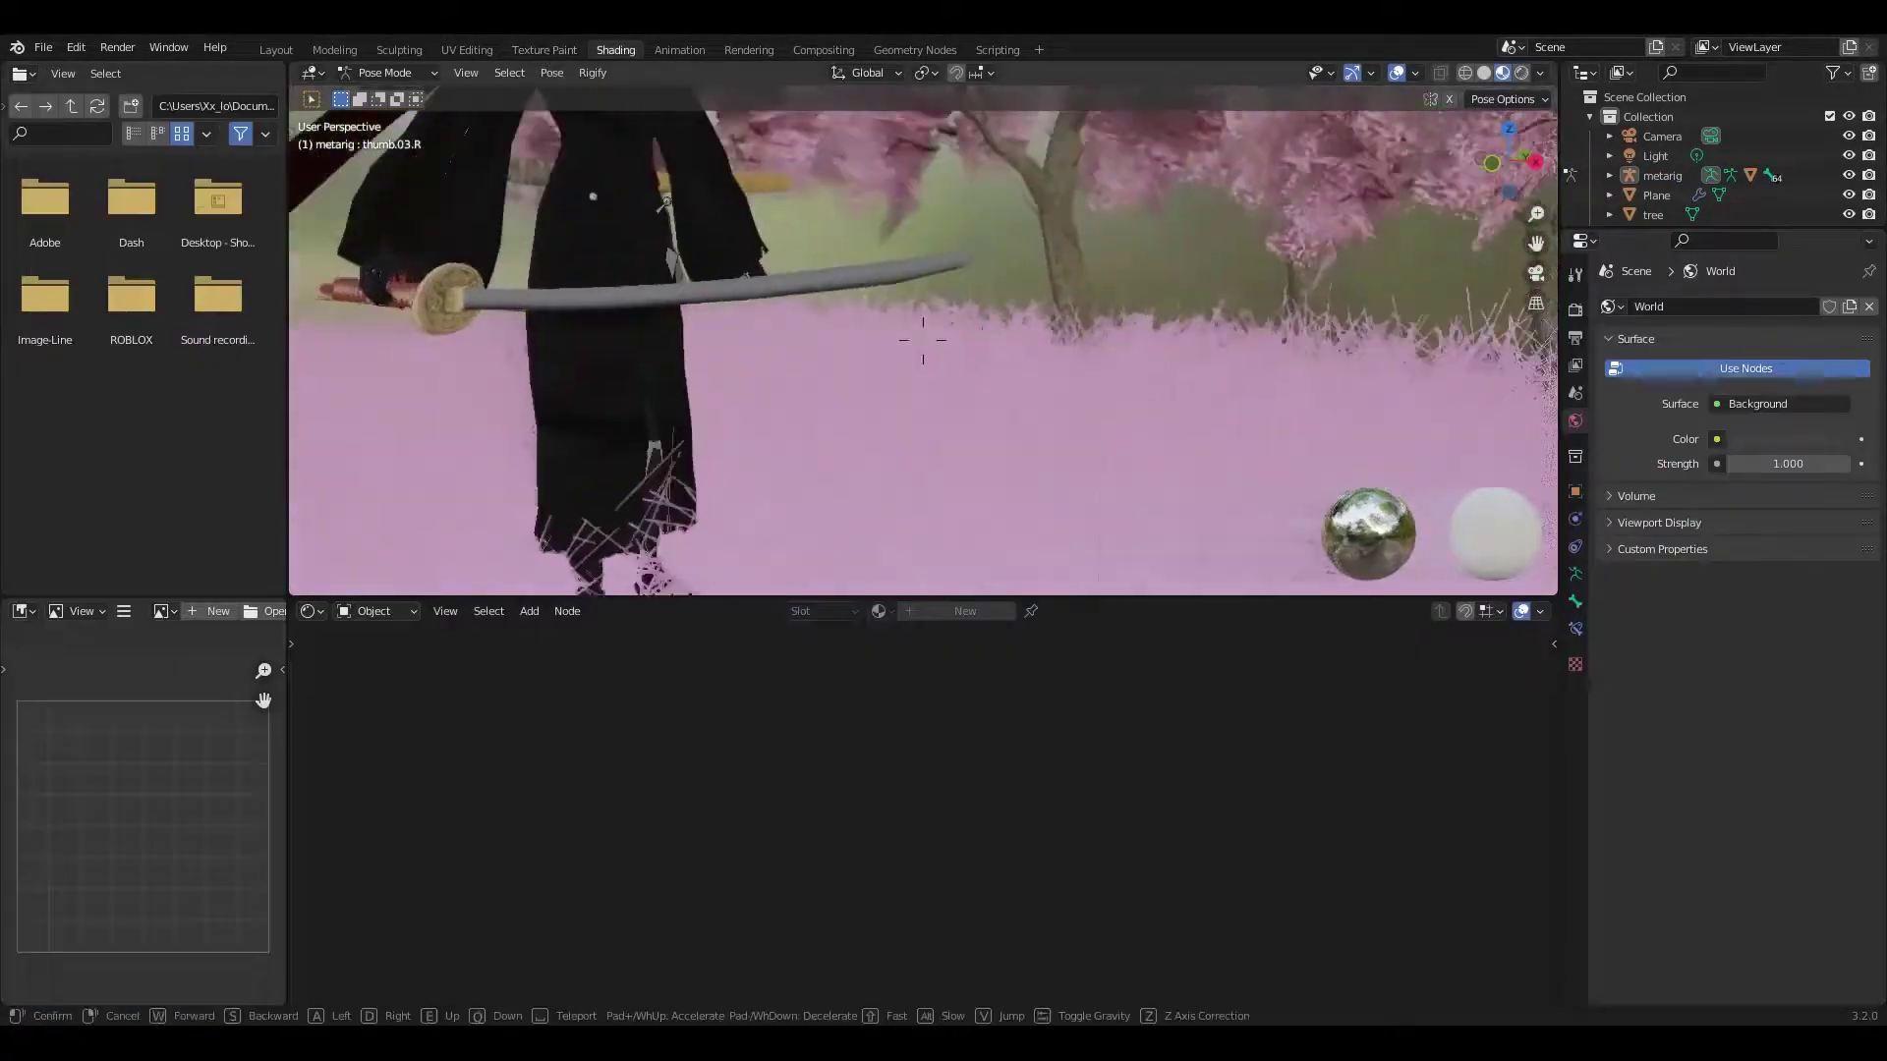
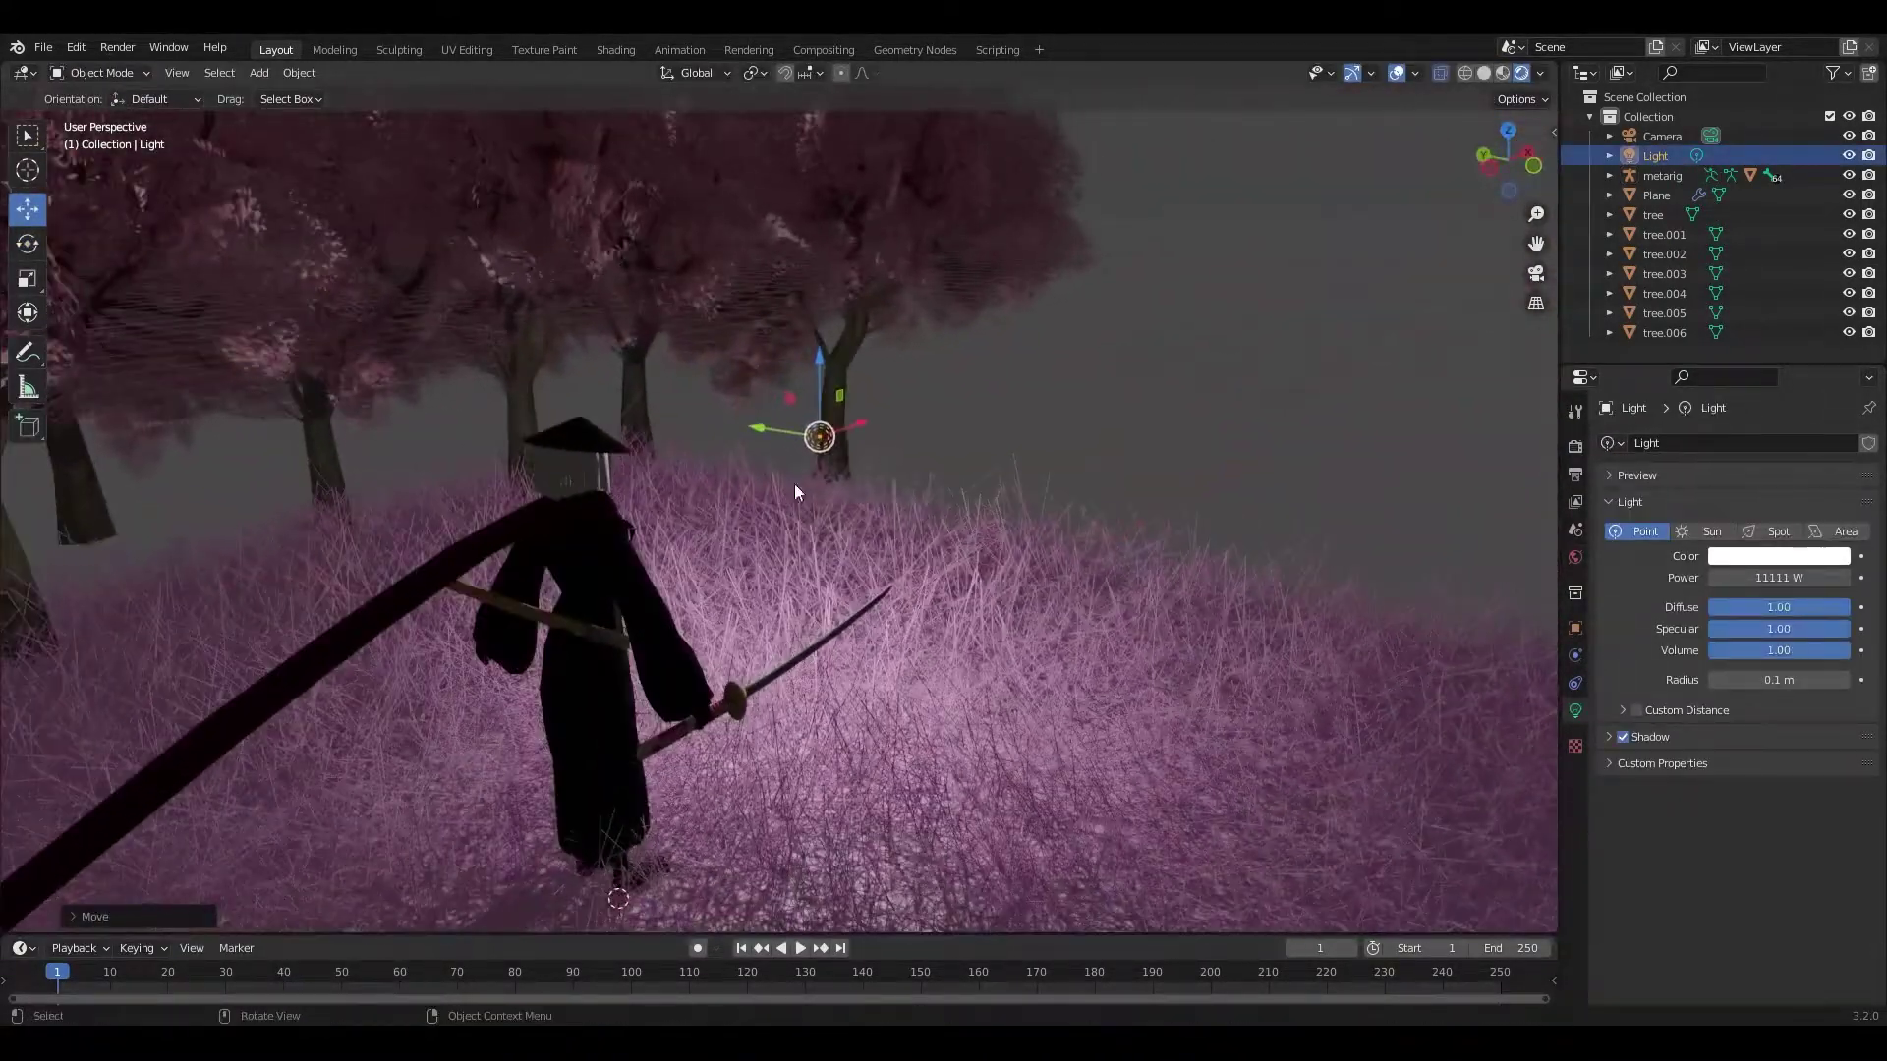
# Step: Duplicate the point light, set its power to 1111 W, and move it to the left
pyautogui.hotkey('shift', 'd')
pyautogui.doubleClick(1778, 578)
pyautogui.write('1')
pyautogui.press('Return')
pyautogui.click(818, 436)
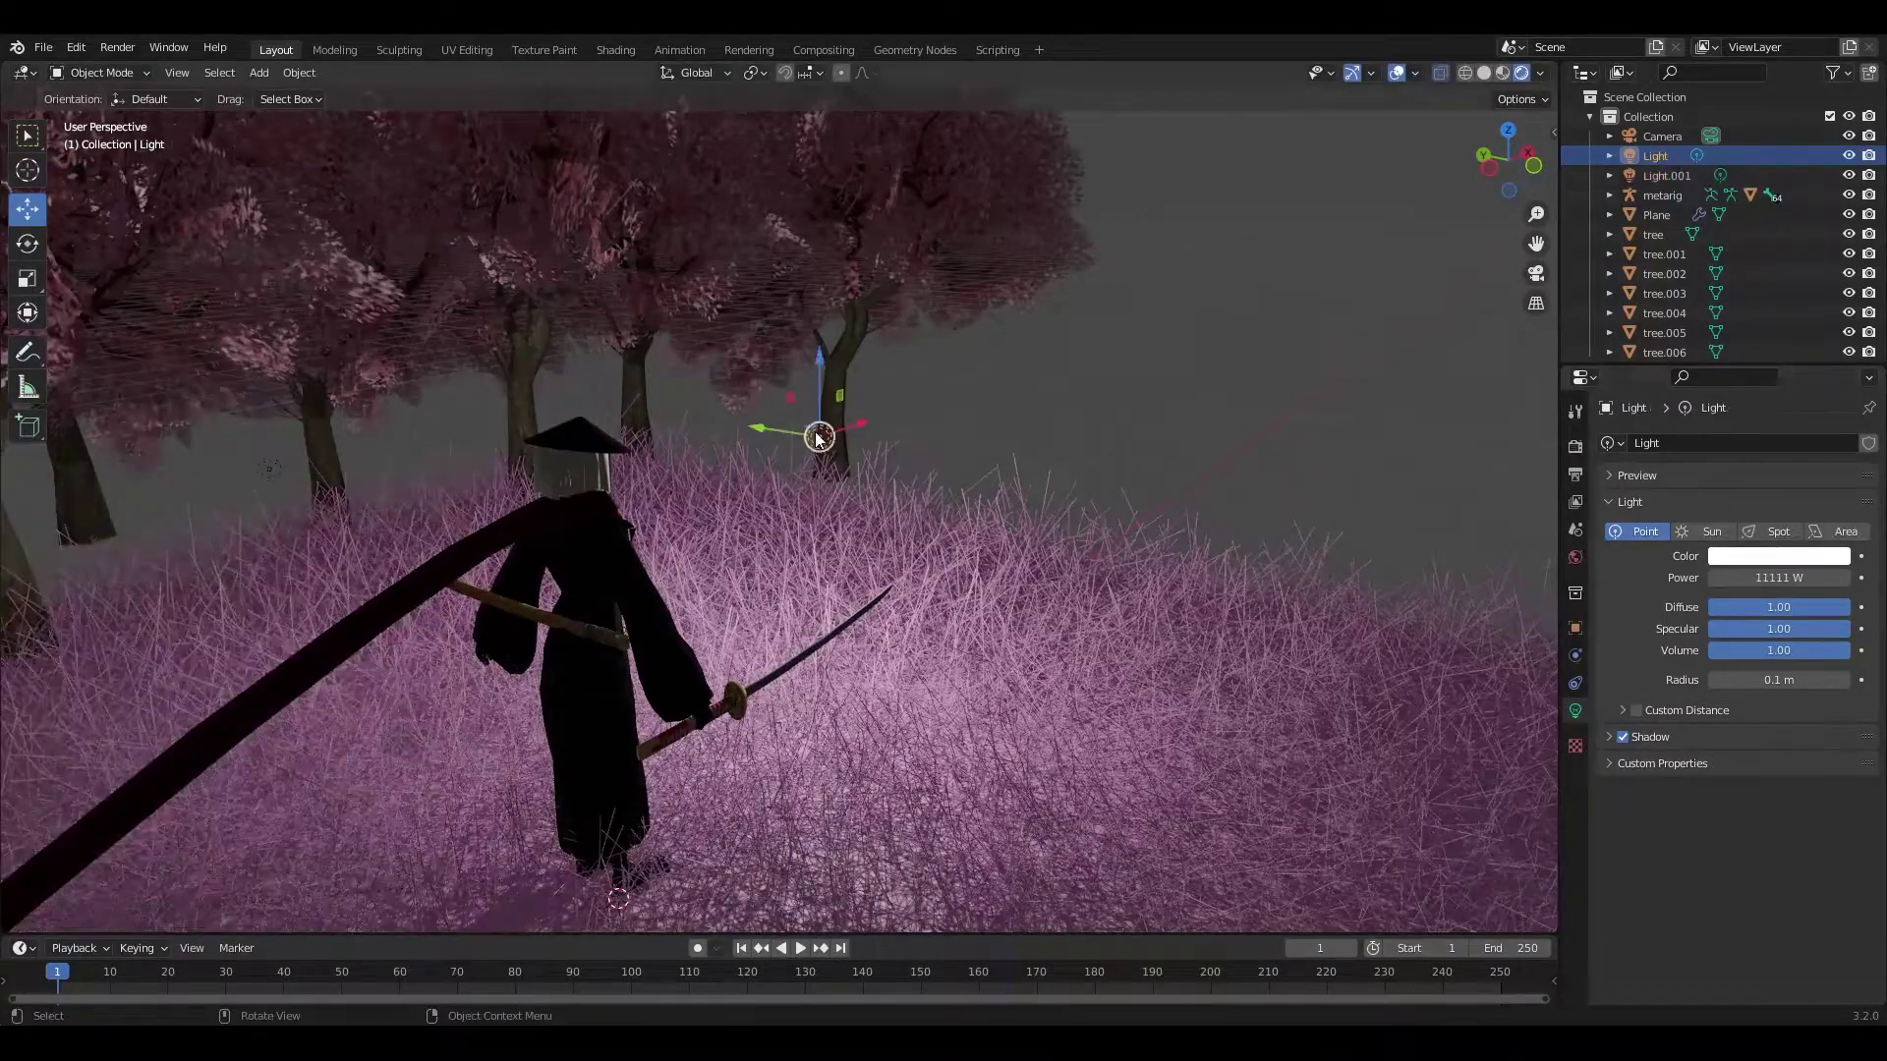
pyautogui.press('Return')
pyautogui.press('KP_0')
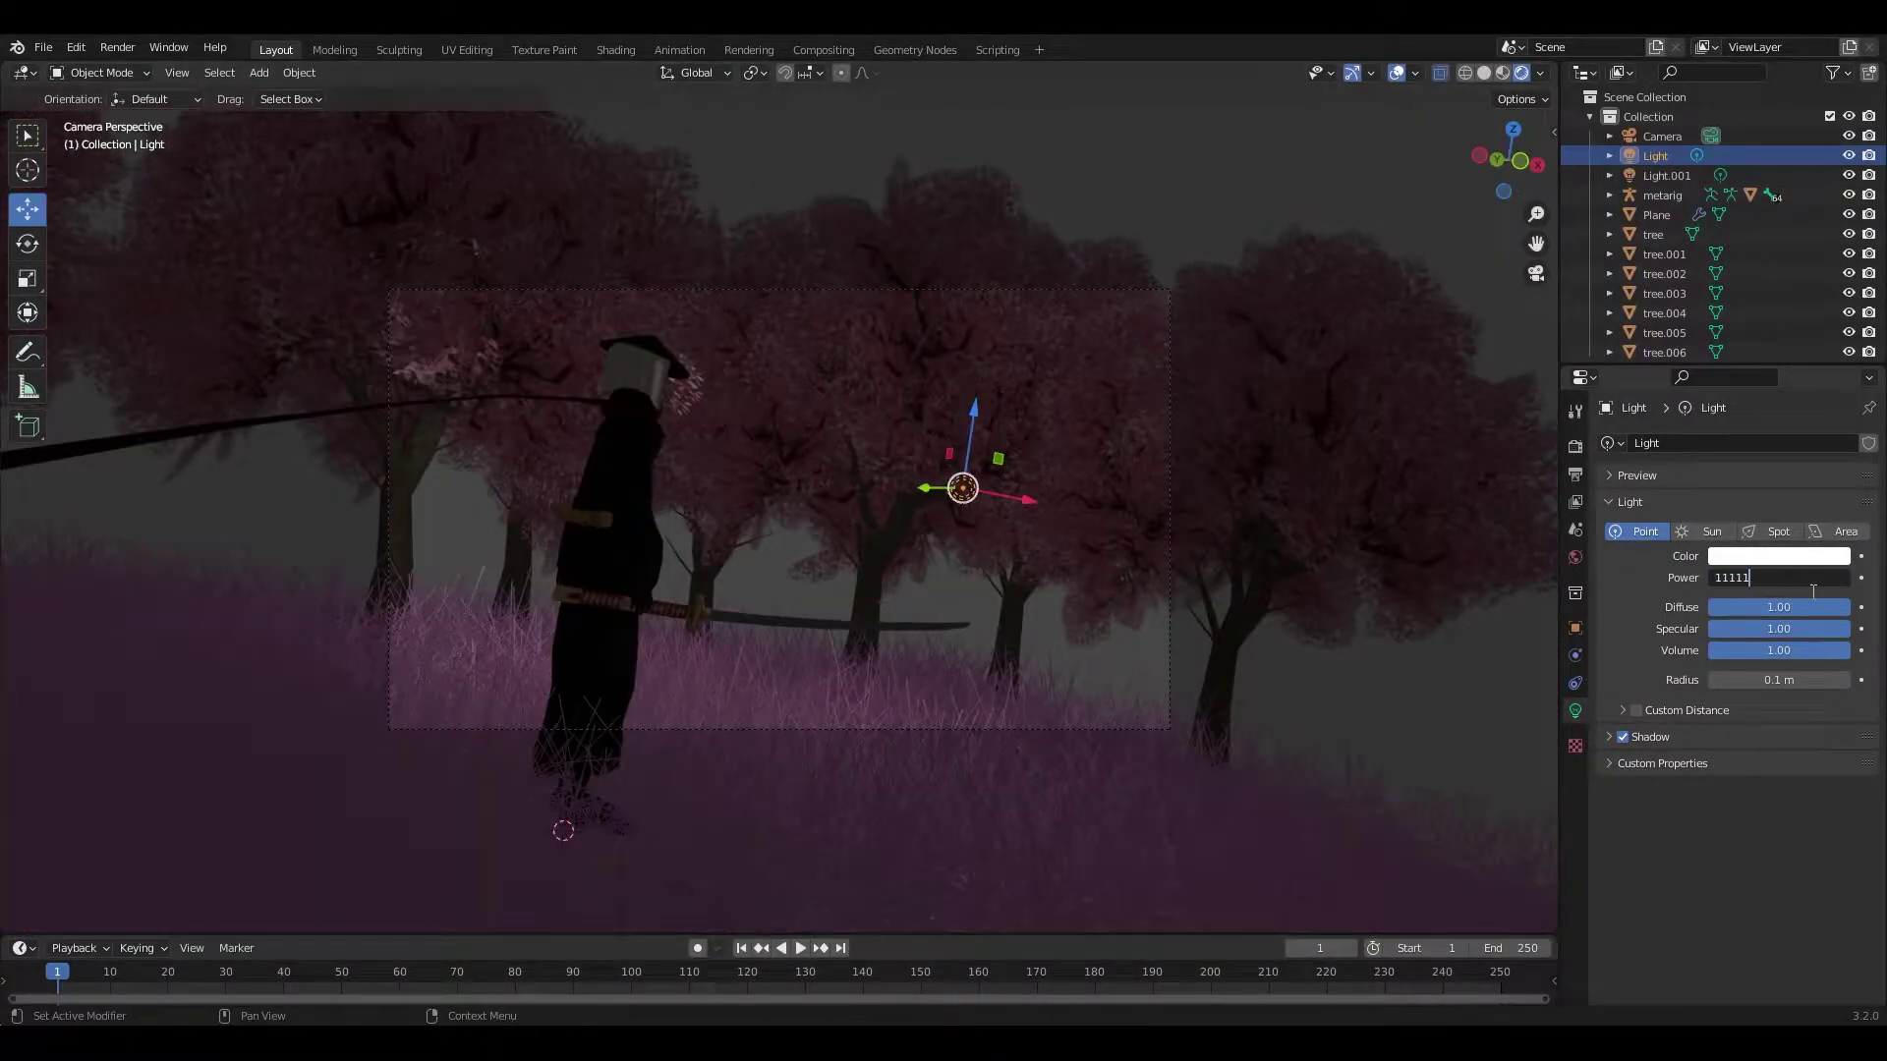
pyautogui.press('Return')
pyautogui.press('g')
pyautogui.click(250, 344)
# Step: Duplicate the light twice more, placing the copies among the cherry trees
pyautogui.rightClick(179, 182)
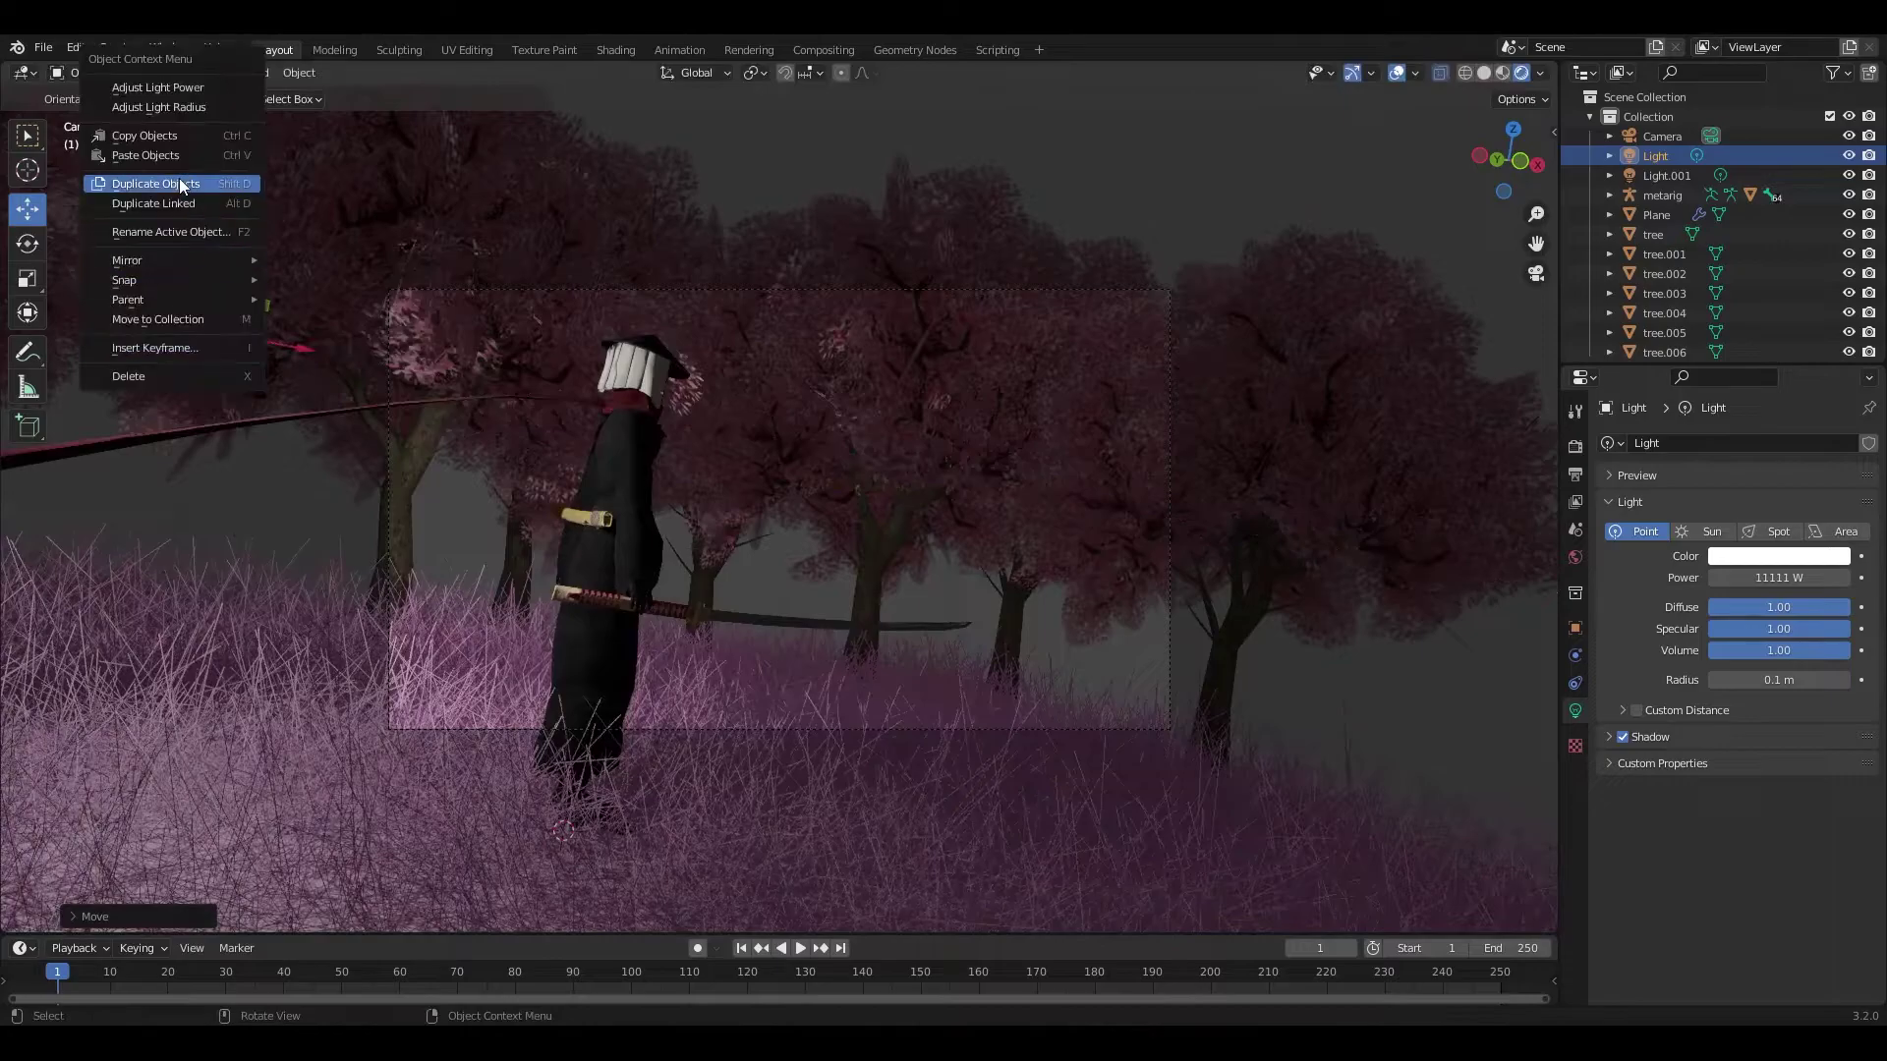
pyautogui.click(179, 183)
pyautogui.click(1205, 409)
pyautogui.moveTo(1219, 442); pyautogui.dragTo(1203, 607, button='middle')
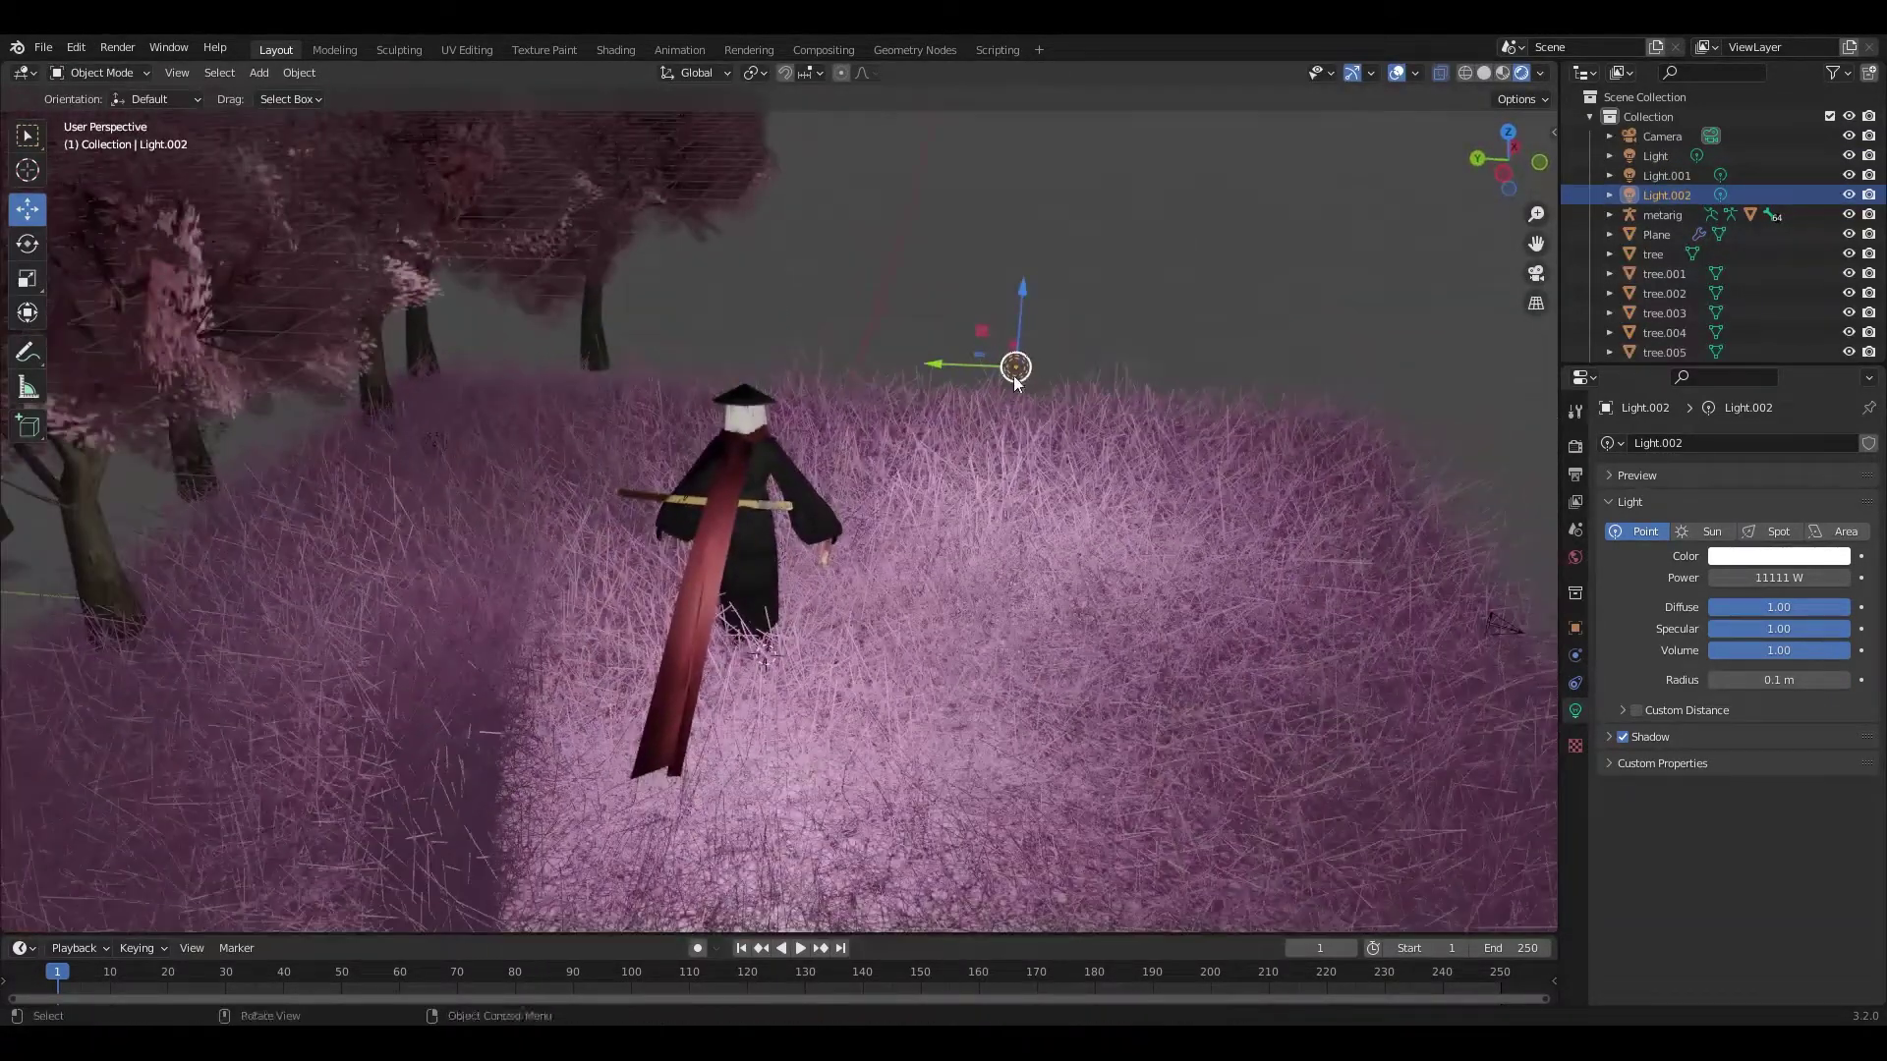
pyautogui.hotkey('shift', 'd')
pyautogui.click(505, 302)
# Step: Make the new light pink and shift it to the left
pyautogui.click(1779, 556)
pyautogui.click(1782, 392)
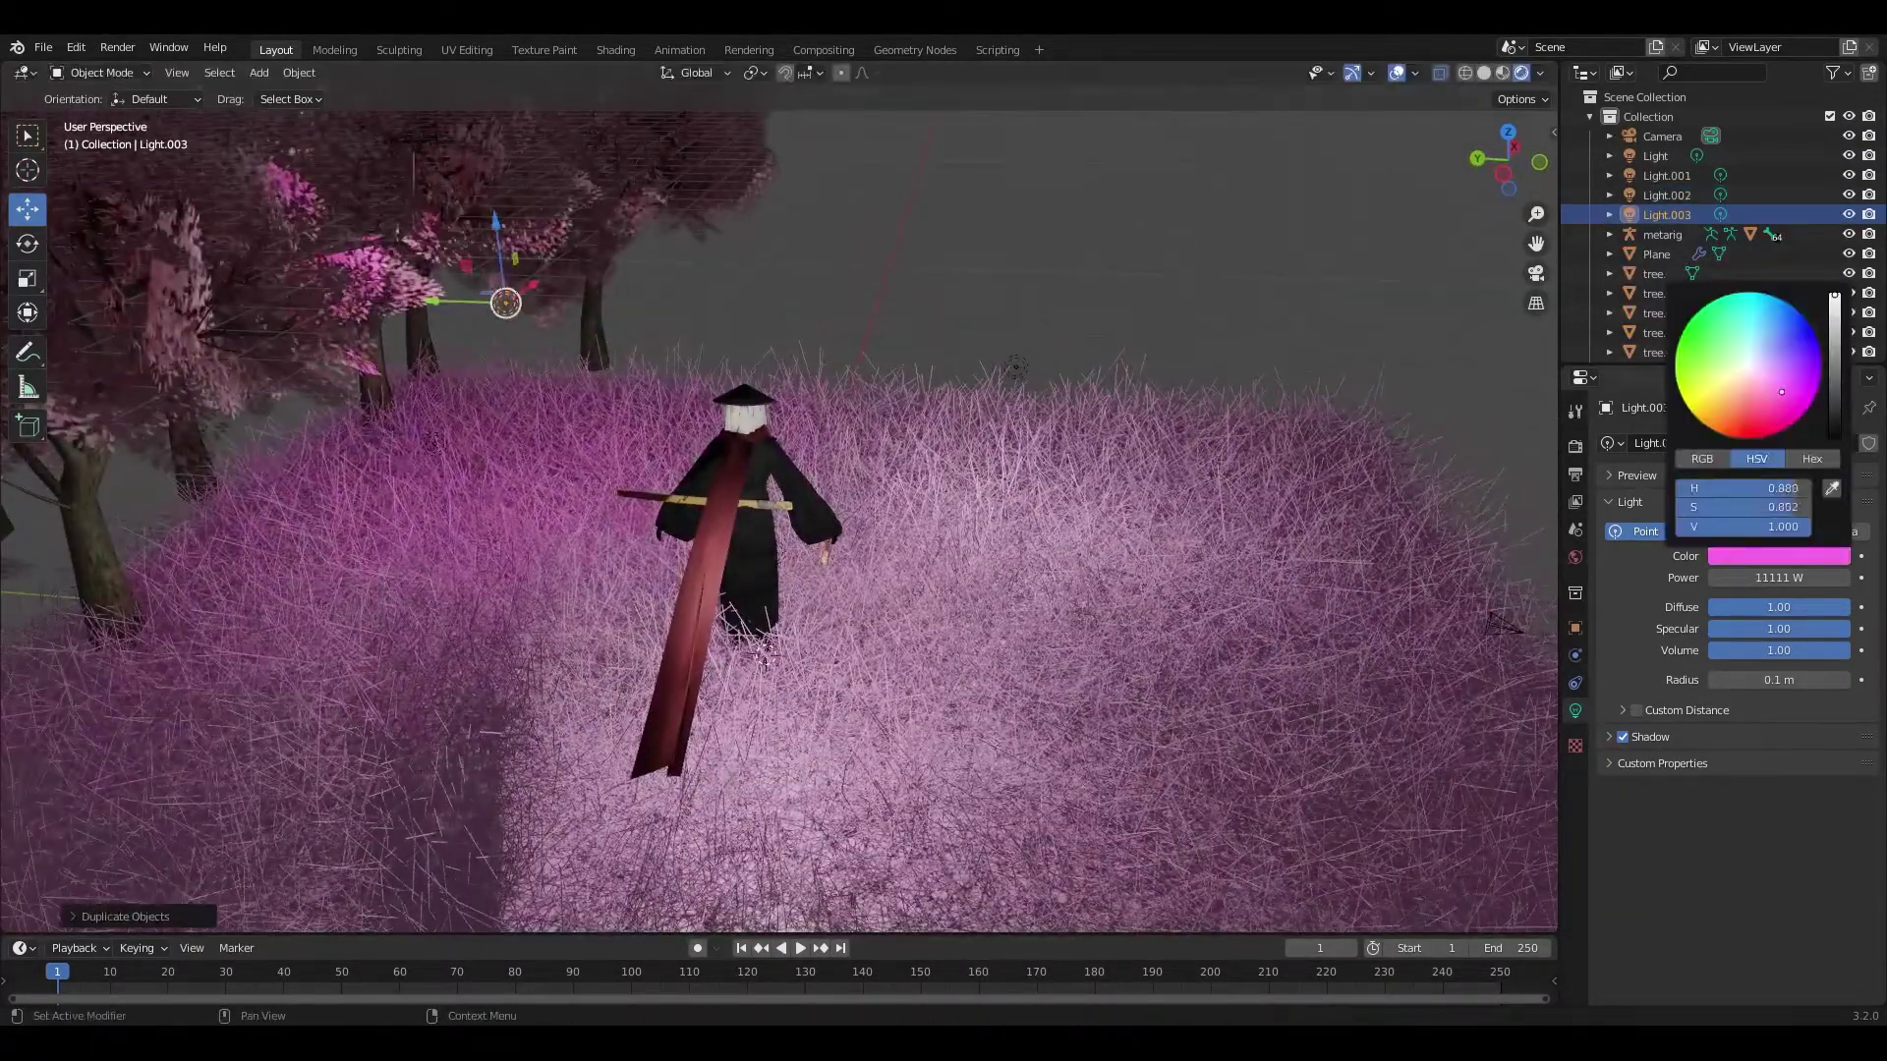
pyautogui.moveTo(505, 302); pyautogui.dragTo(368, 295)
pyautogui.hotkey('shift', '`')
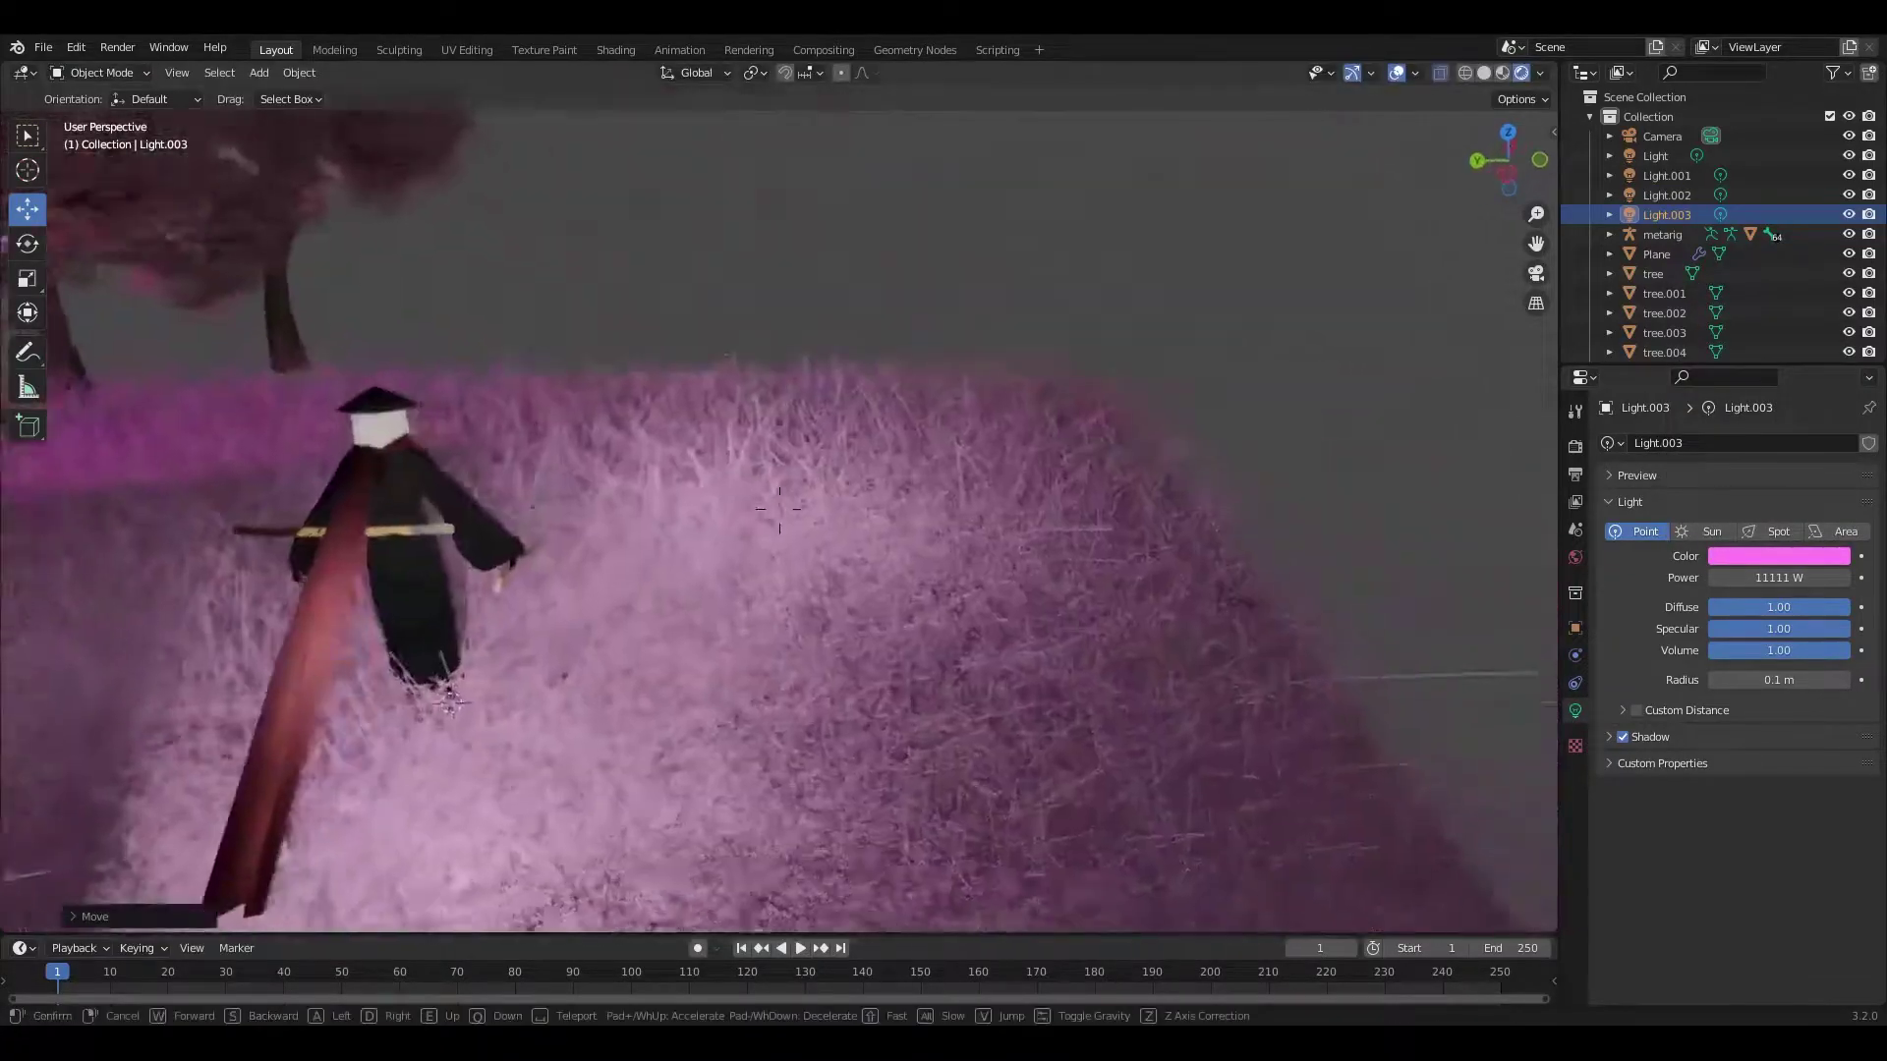
pyautogui.press('Escape')
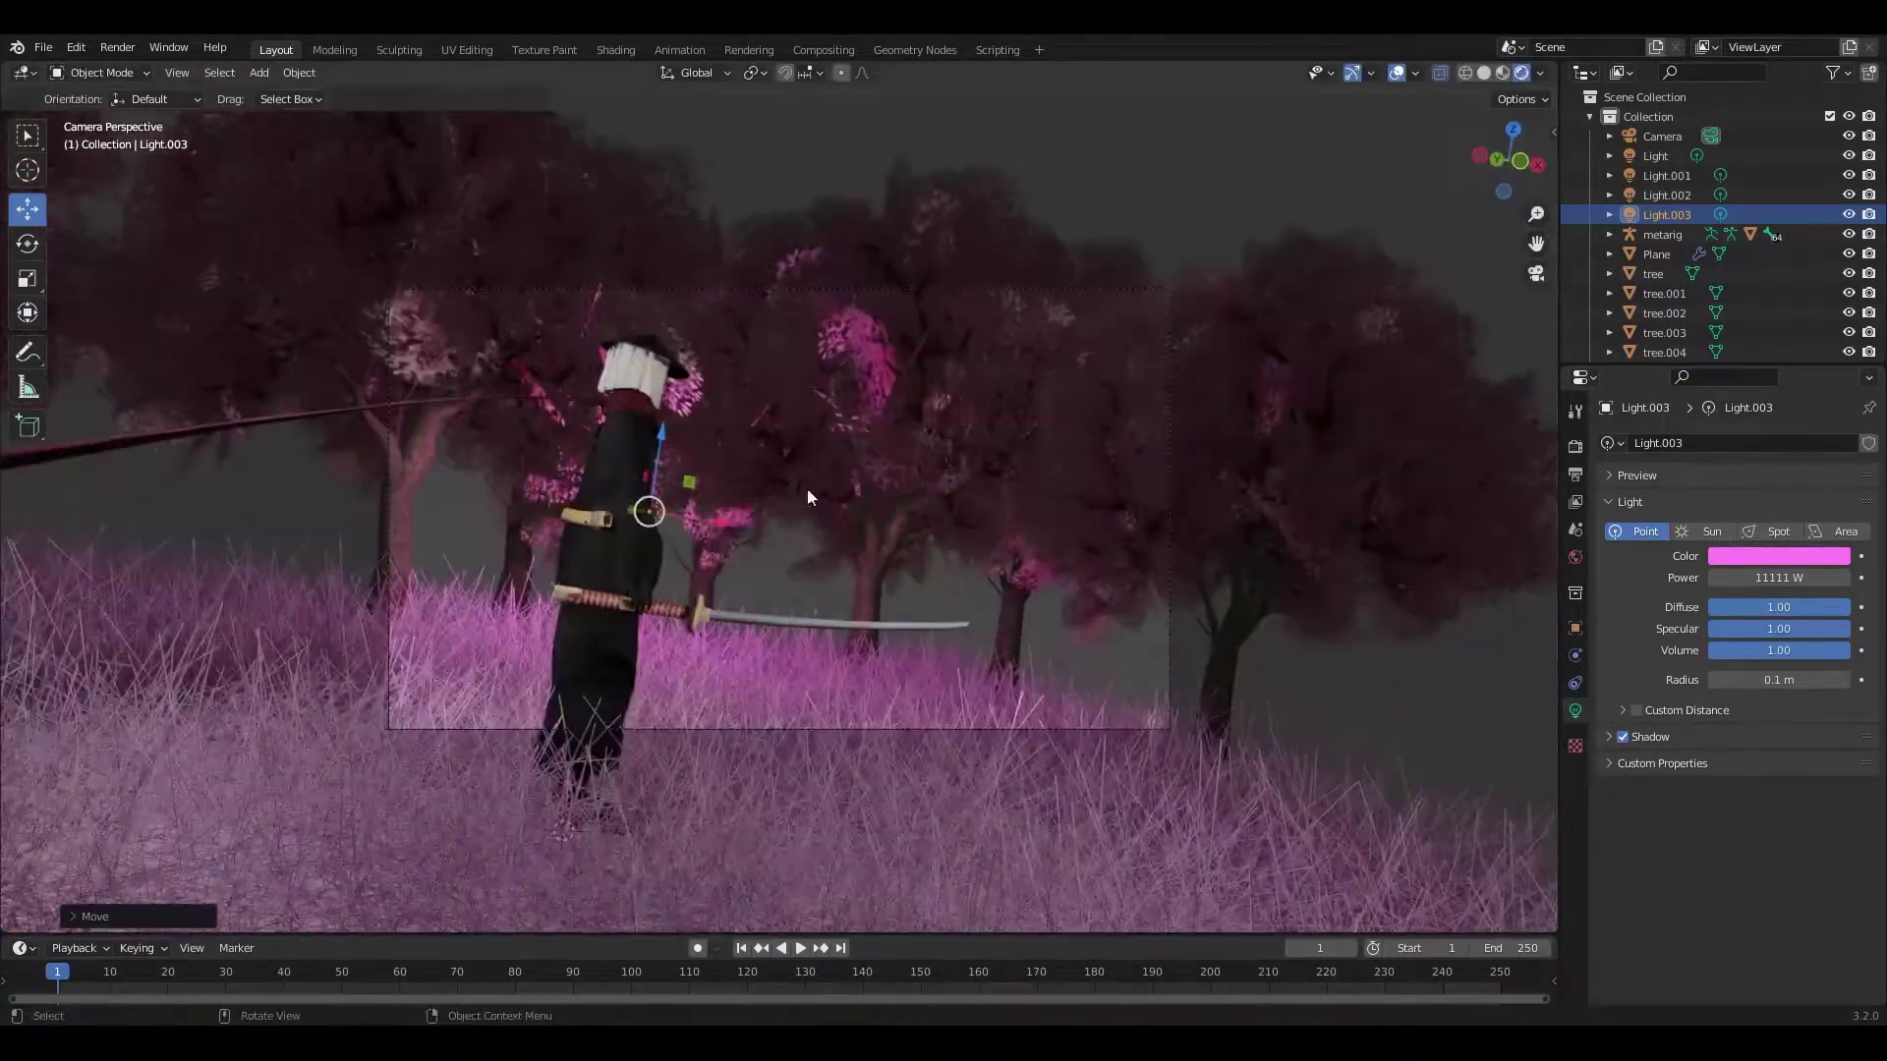
# Step: Place two more pink light copies, then enable Bloom in Render Properties
pyautogui.hotkey('shift', 'd')
pyautogui.click(1048, 590)
pyautogui.hotkey('shift', 'd')
pyautogui.click(137, 480)
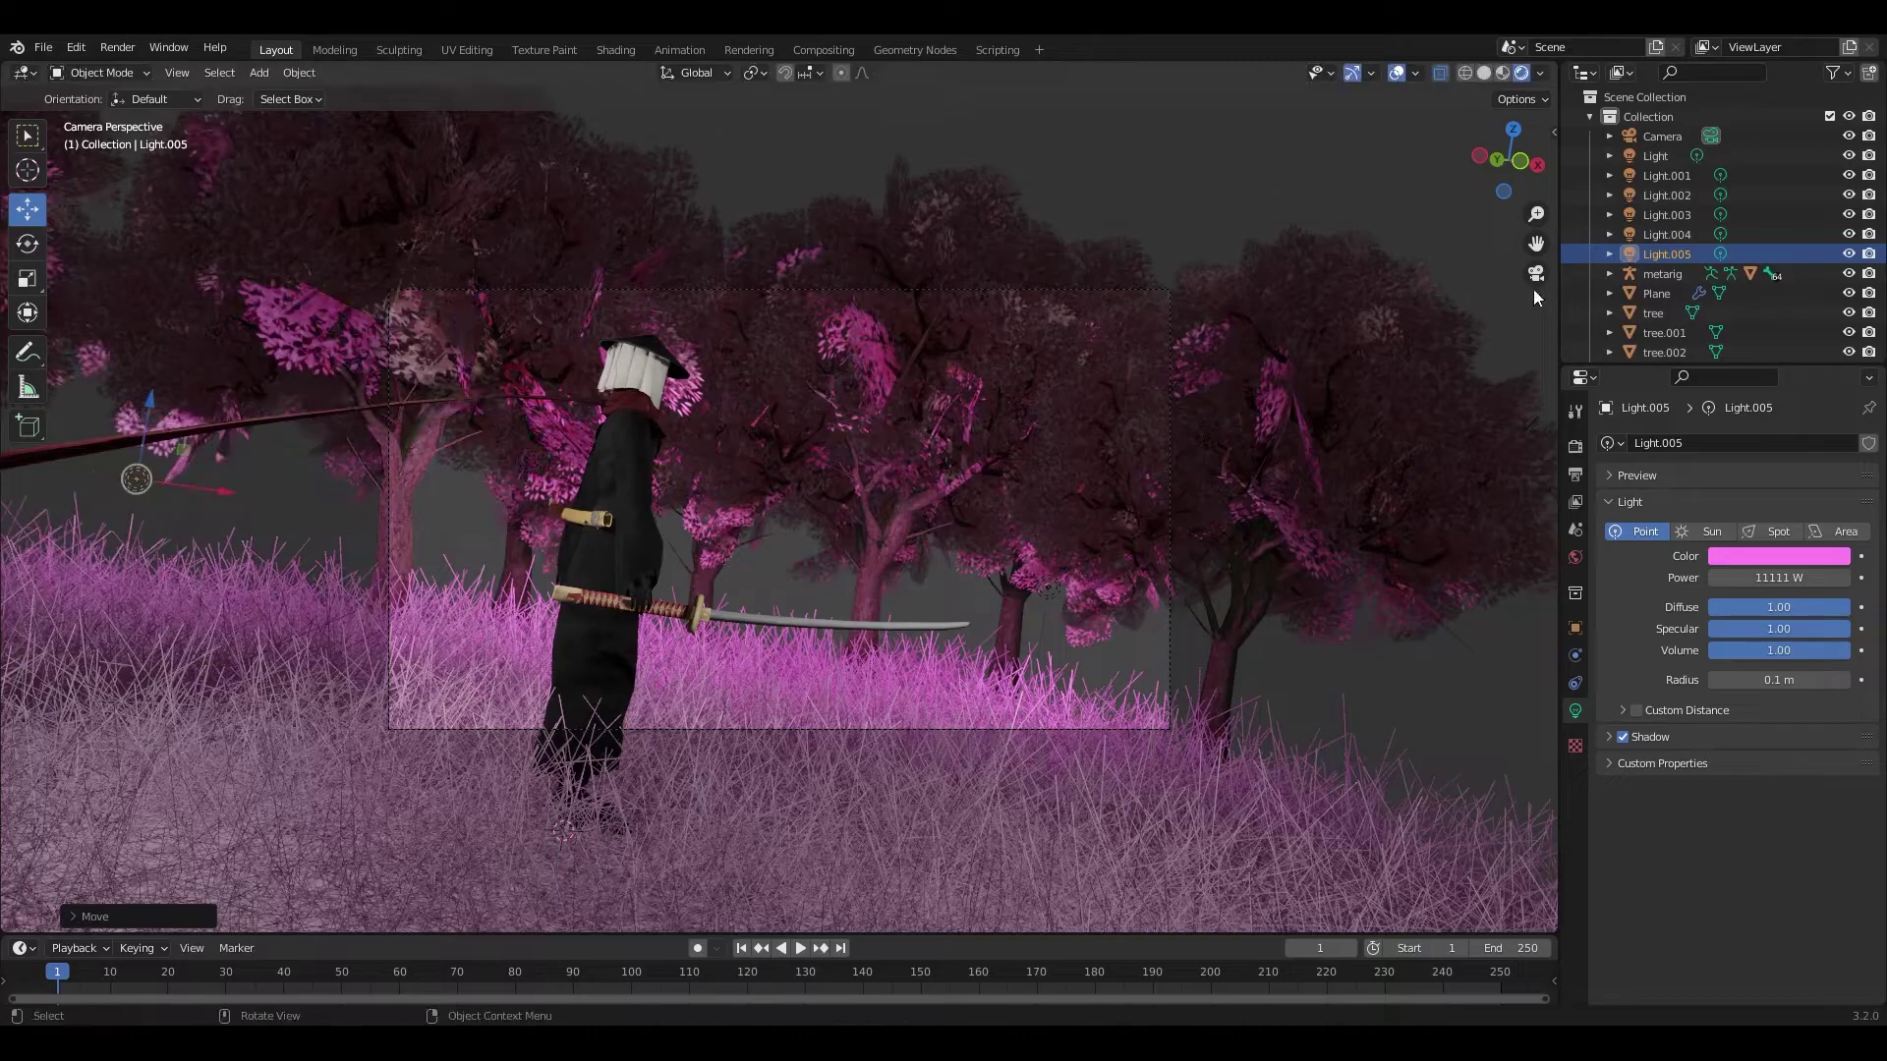
pyautogui.click(948, 607)
pyautogui.hotkey('alt', 'a')
pyautogui.click(1575, 446)
pyautogui.click(1624, 607)
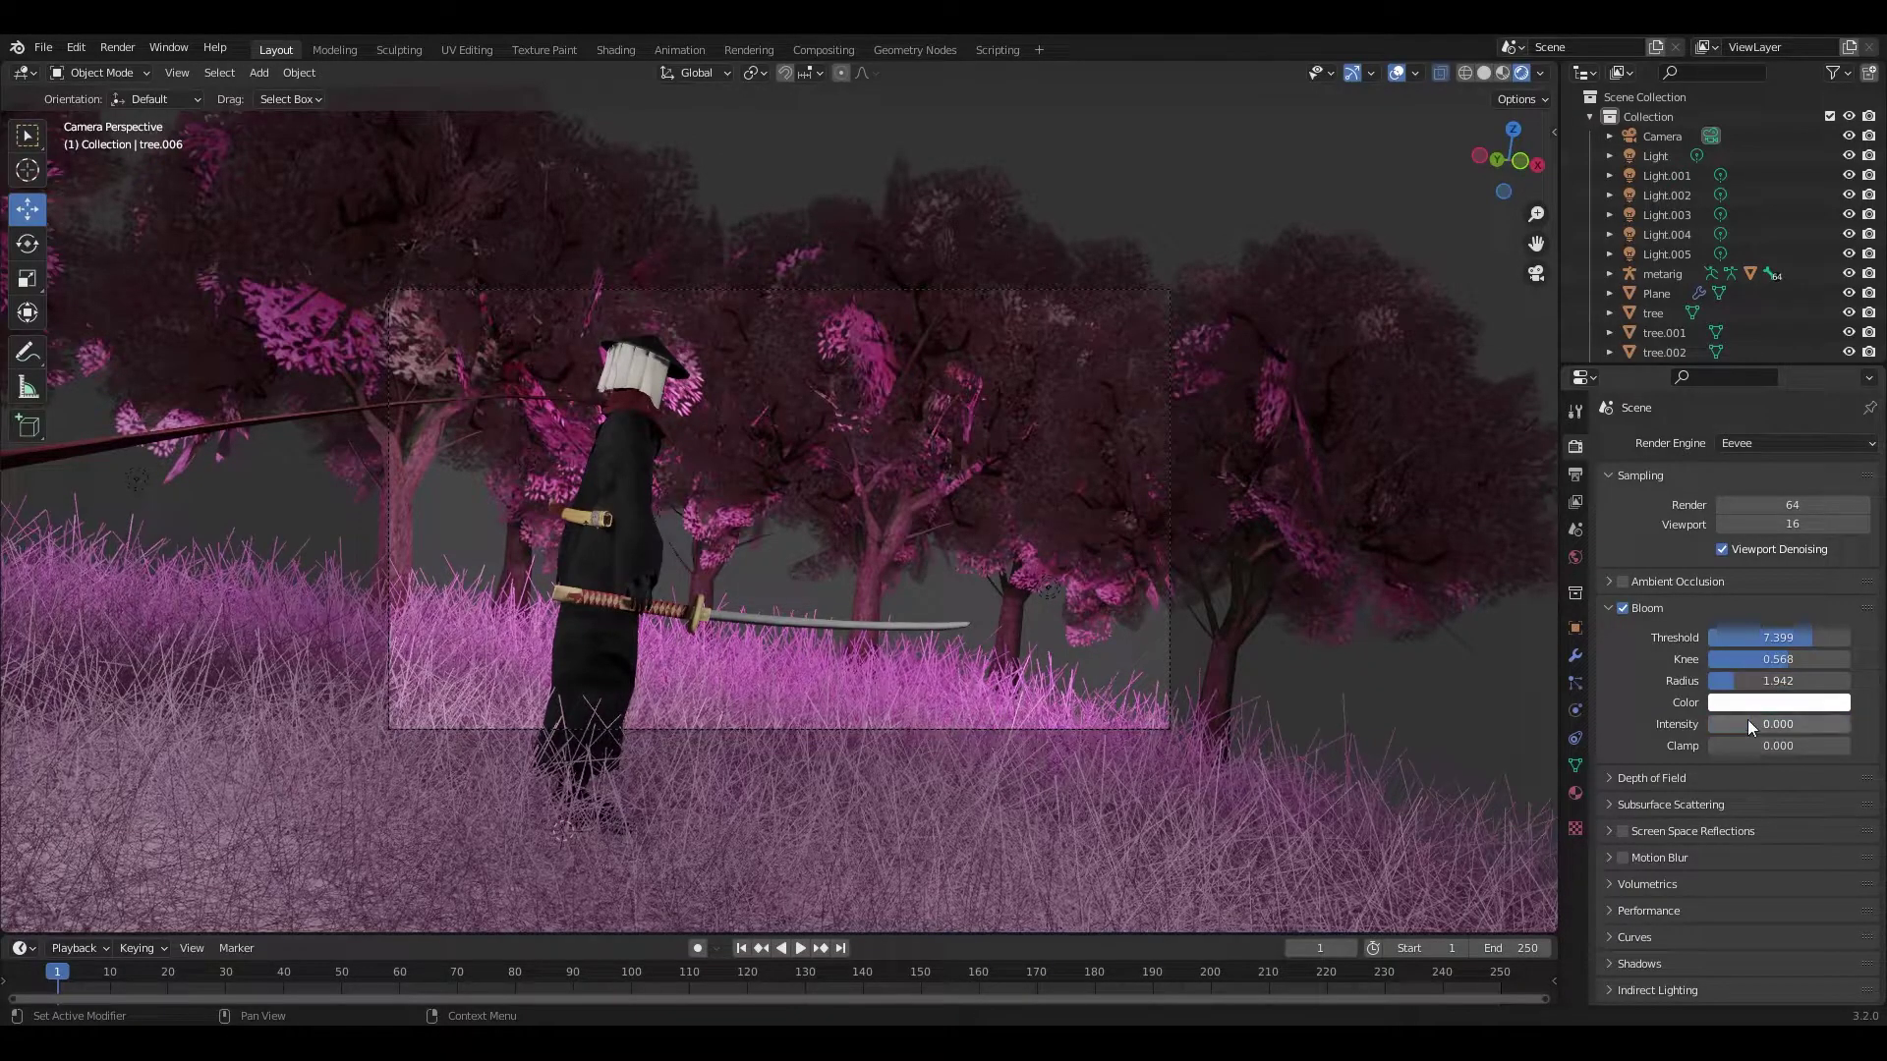
# Step: Set the Bloom colour to pale yellow and collapse the Bloom panel
pyautogui.click(1779, 703)
pyautogui.click(1732, 525)
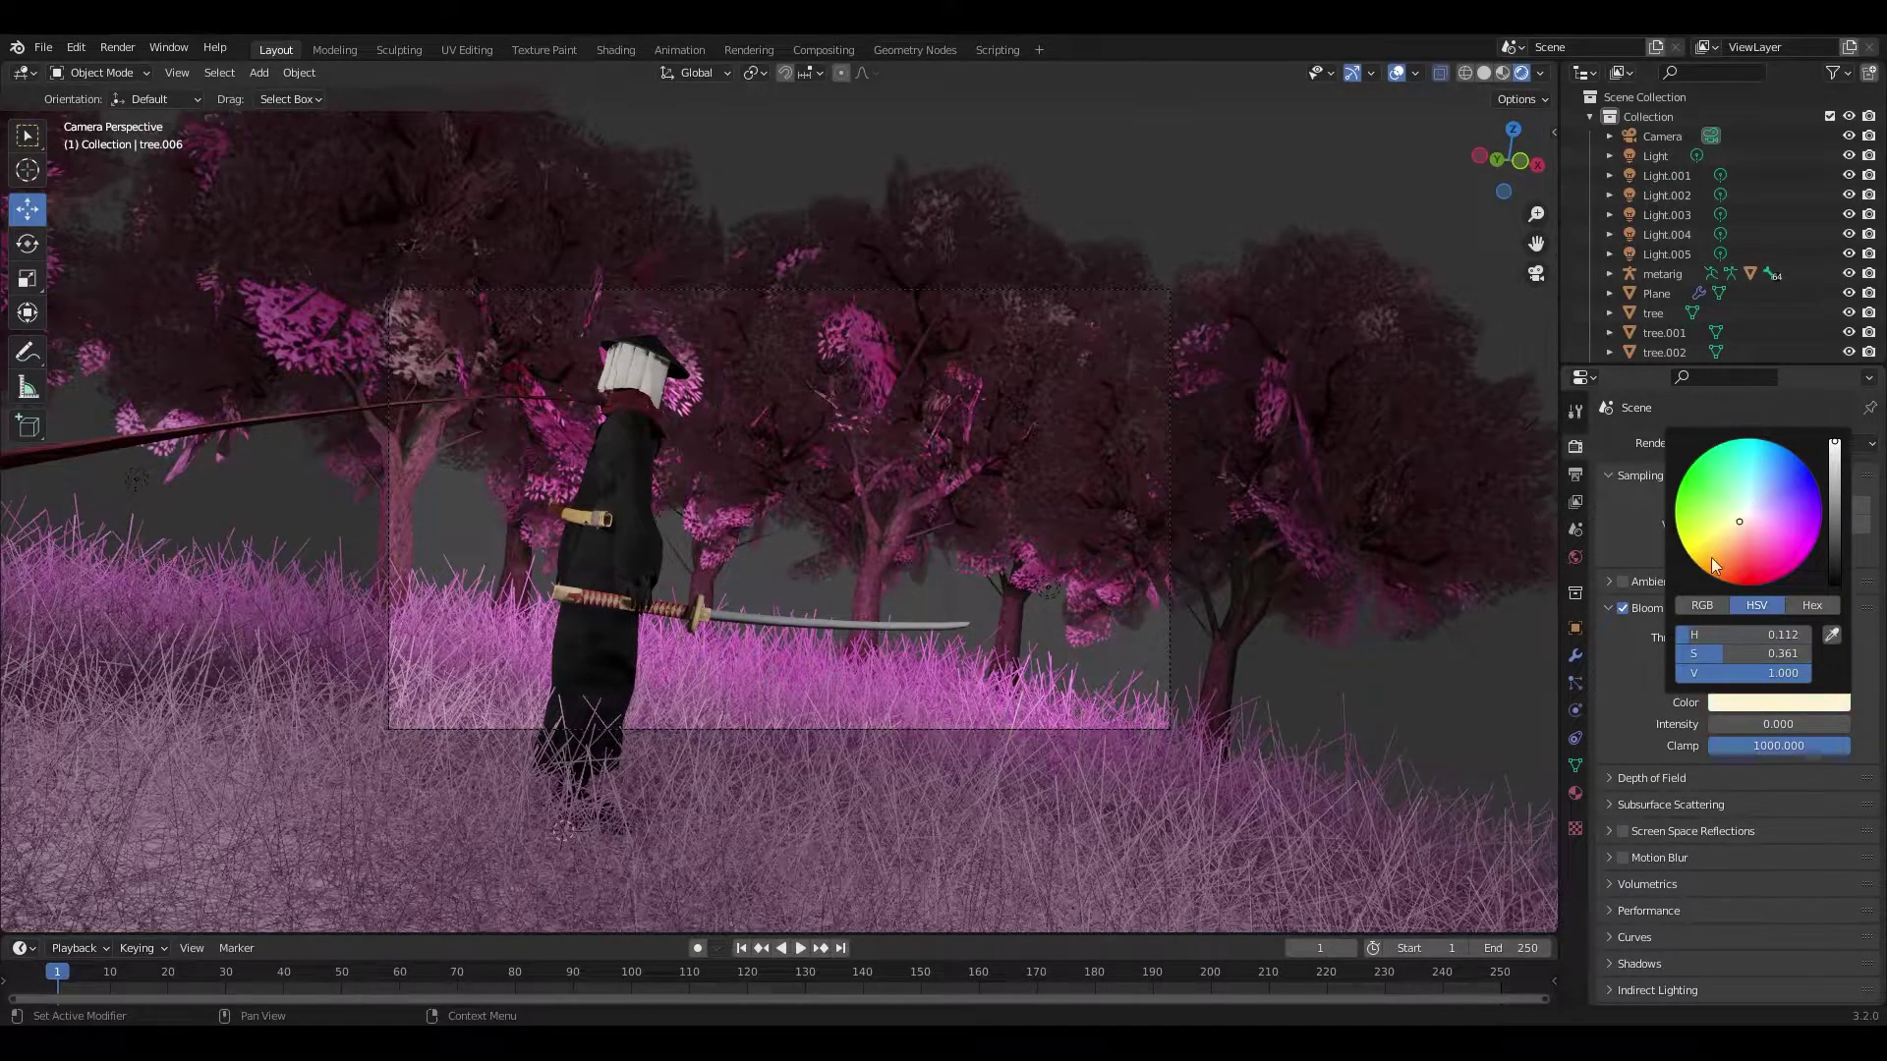
pyautogui.click(1612, 608)
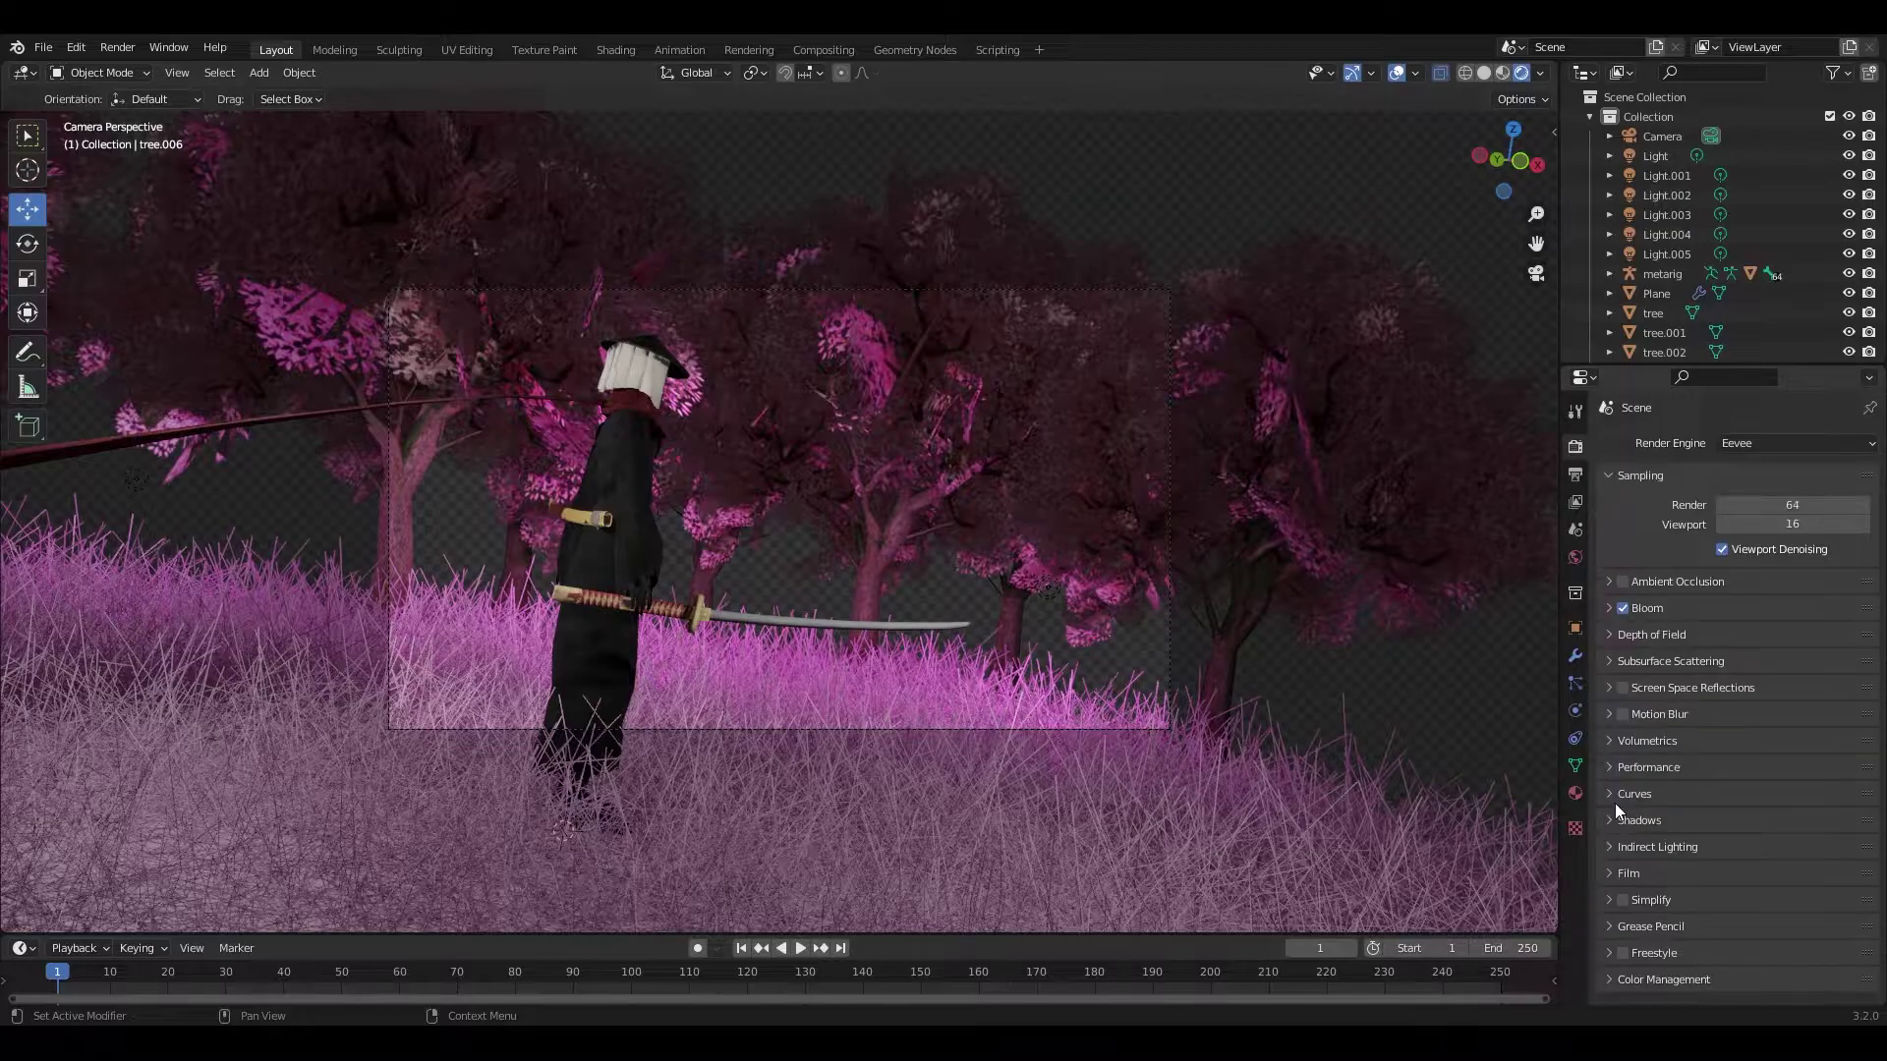
# Step: Duplicate a pink light as Light.006 and place it among the trees
pyautogui.hotkey('shift', 'd')
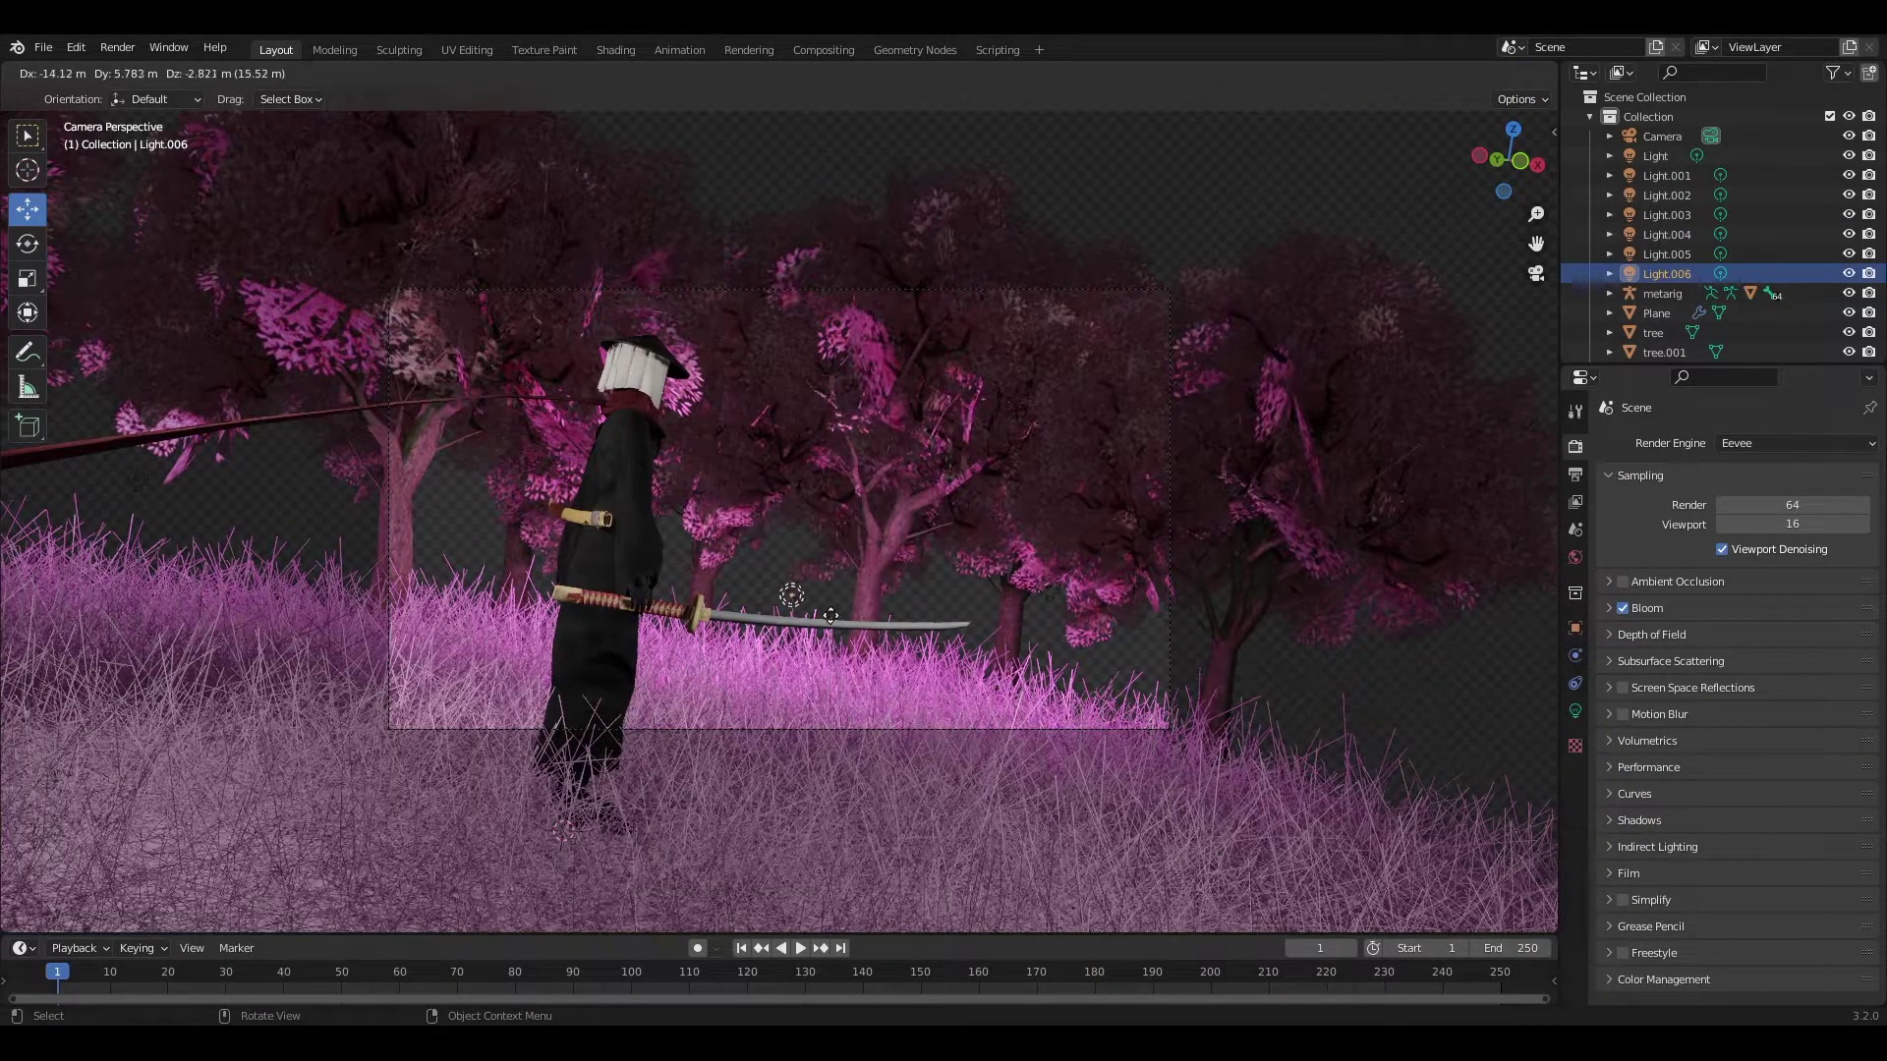
pyautogui.click(1094, 651)
pyautogui.moveTo(1094, 652)
pyautogui.mouseDown(button='middle')
pyautogui.moveTo(828, 499)
pyautogui.moveTo(781, 362)
pyautogui.mouseUp(button='middle')
# Step: Check the new light's colour settings and return to the camera view
pyautogui.click(1575, 710)
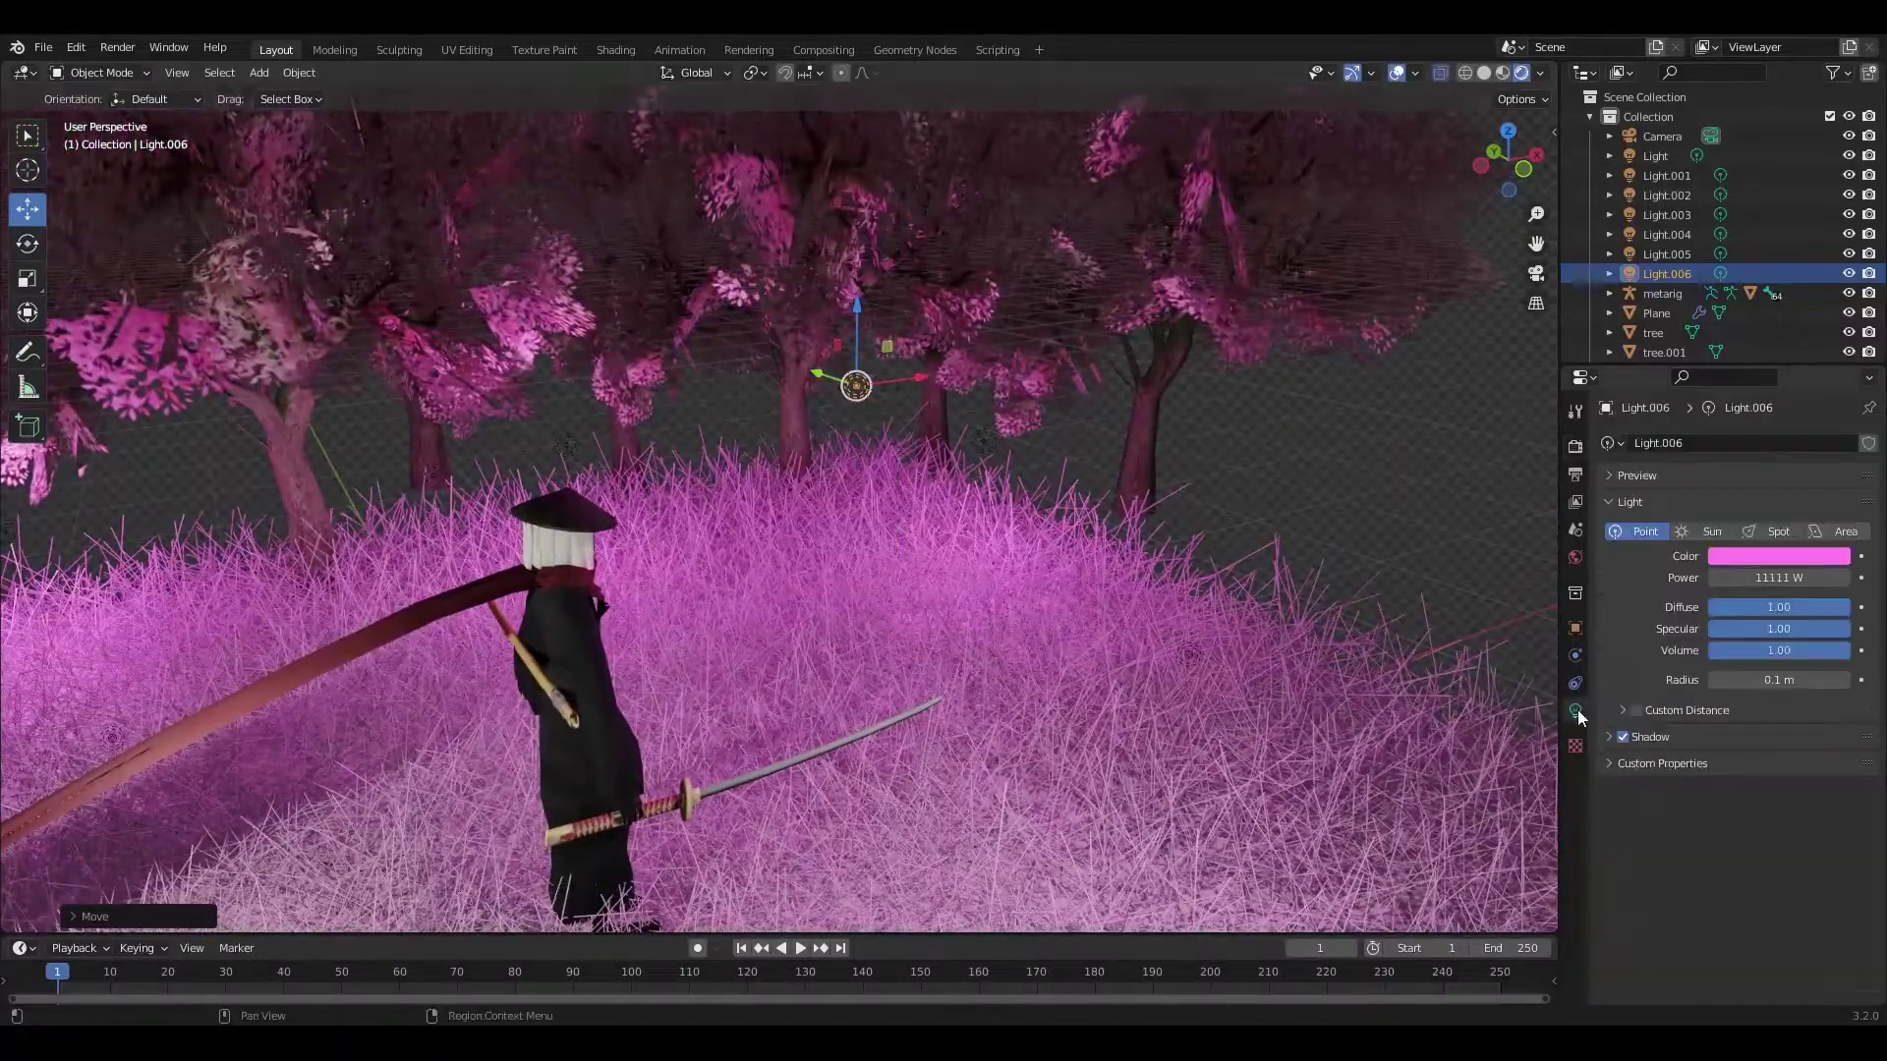
pyautogui.click(1779, 556)
pyautogui.press('KP_0')
# Step: Duplicate tree.004 twice into new spots, undoing one extra copy
pyautogui.click(773, 575)
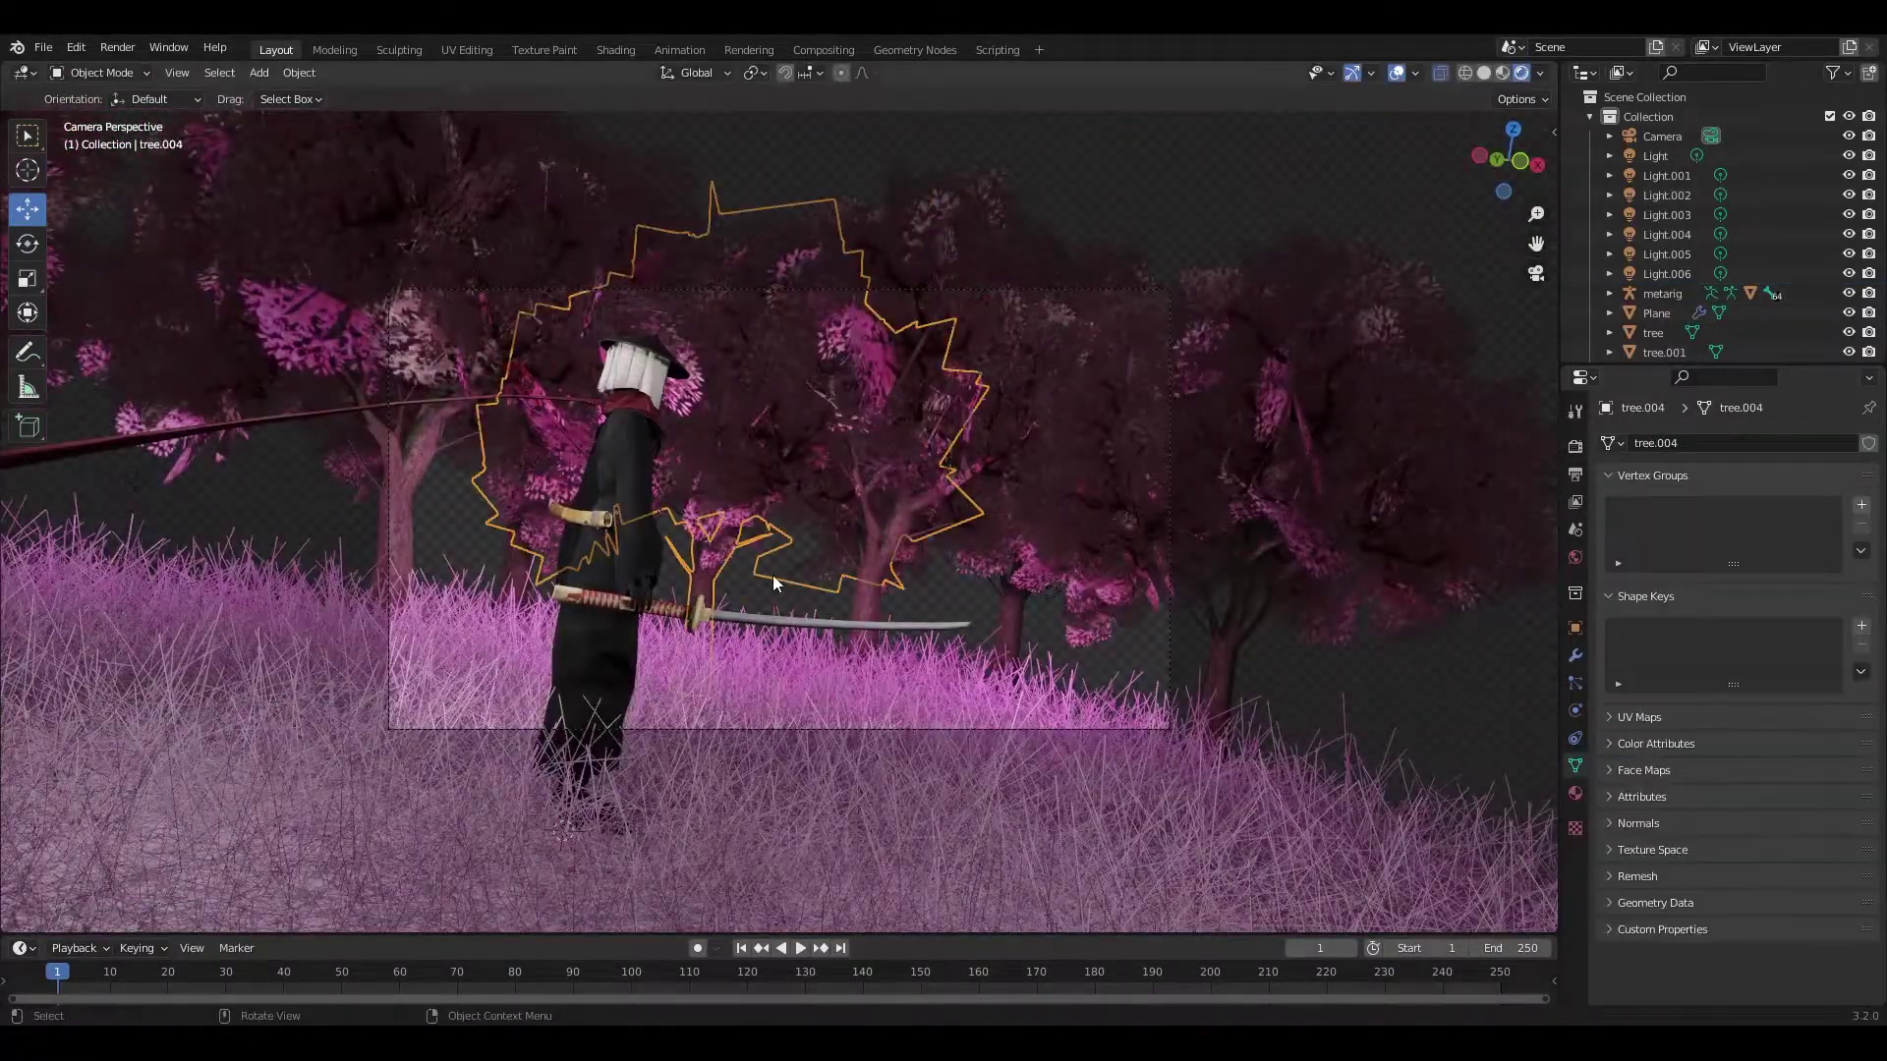
pyautogui.hotkey('shift', 'd')
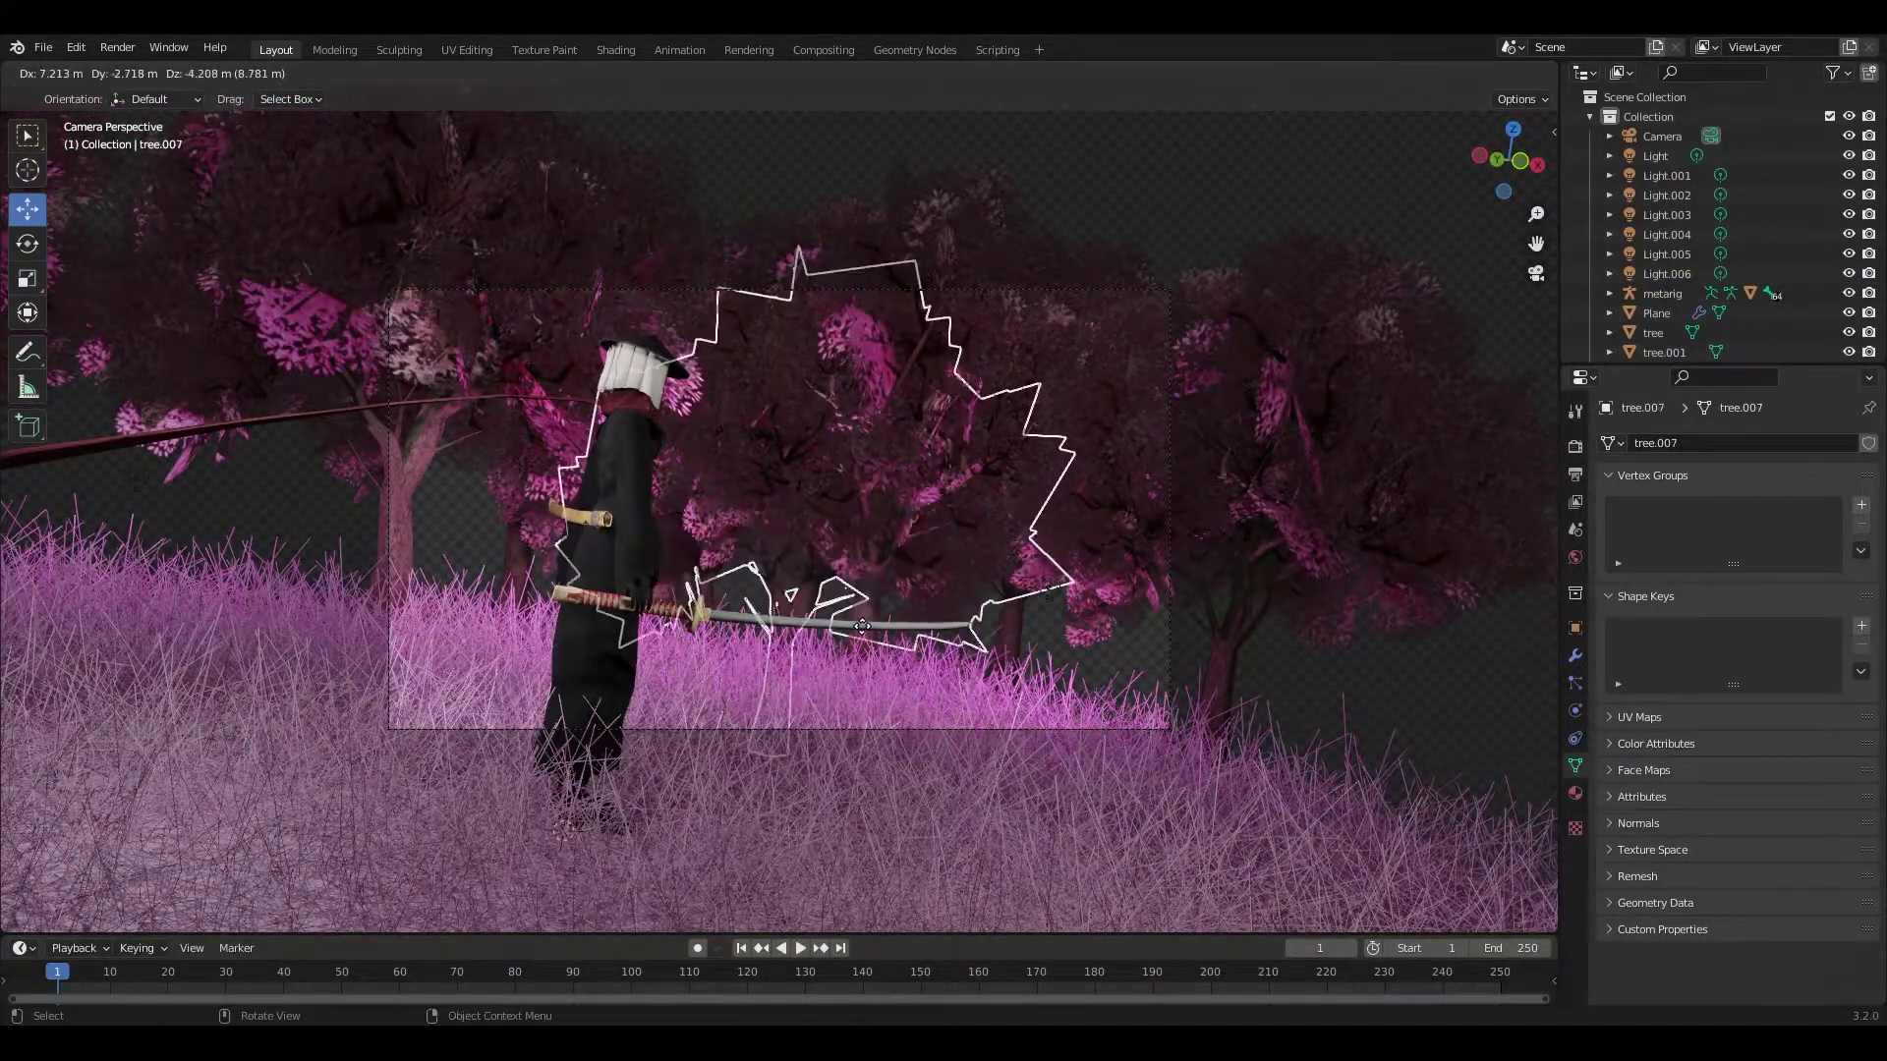
pyautogui.click(467, 426)
pyautogui.press('KP_0')
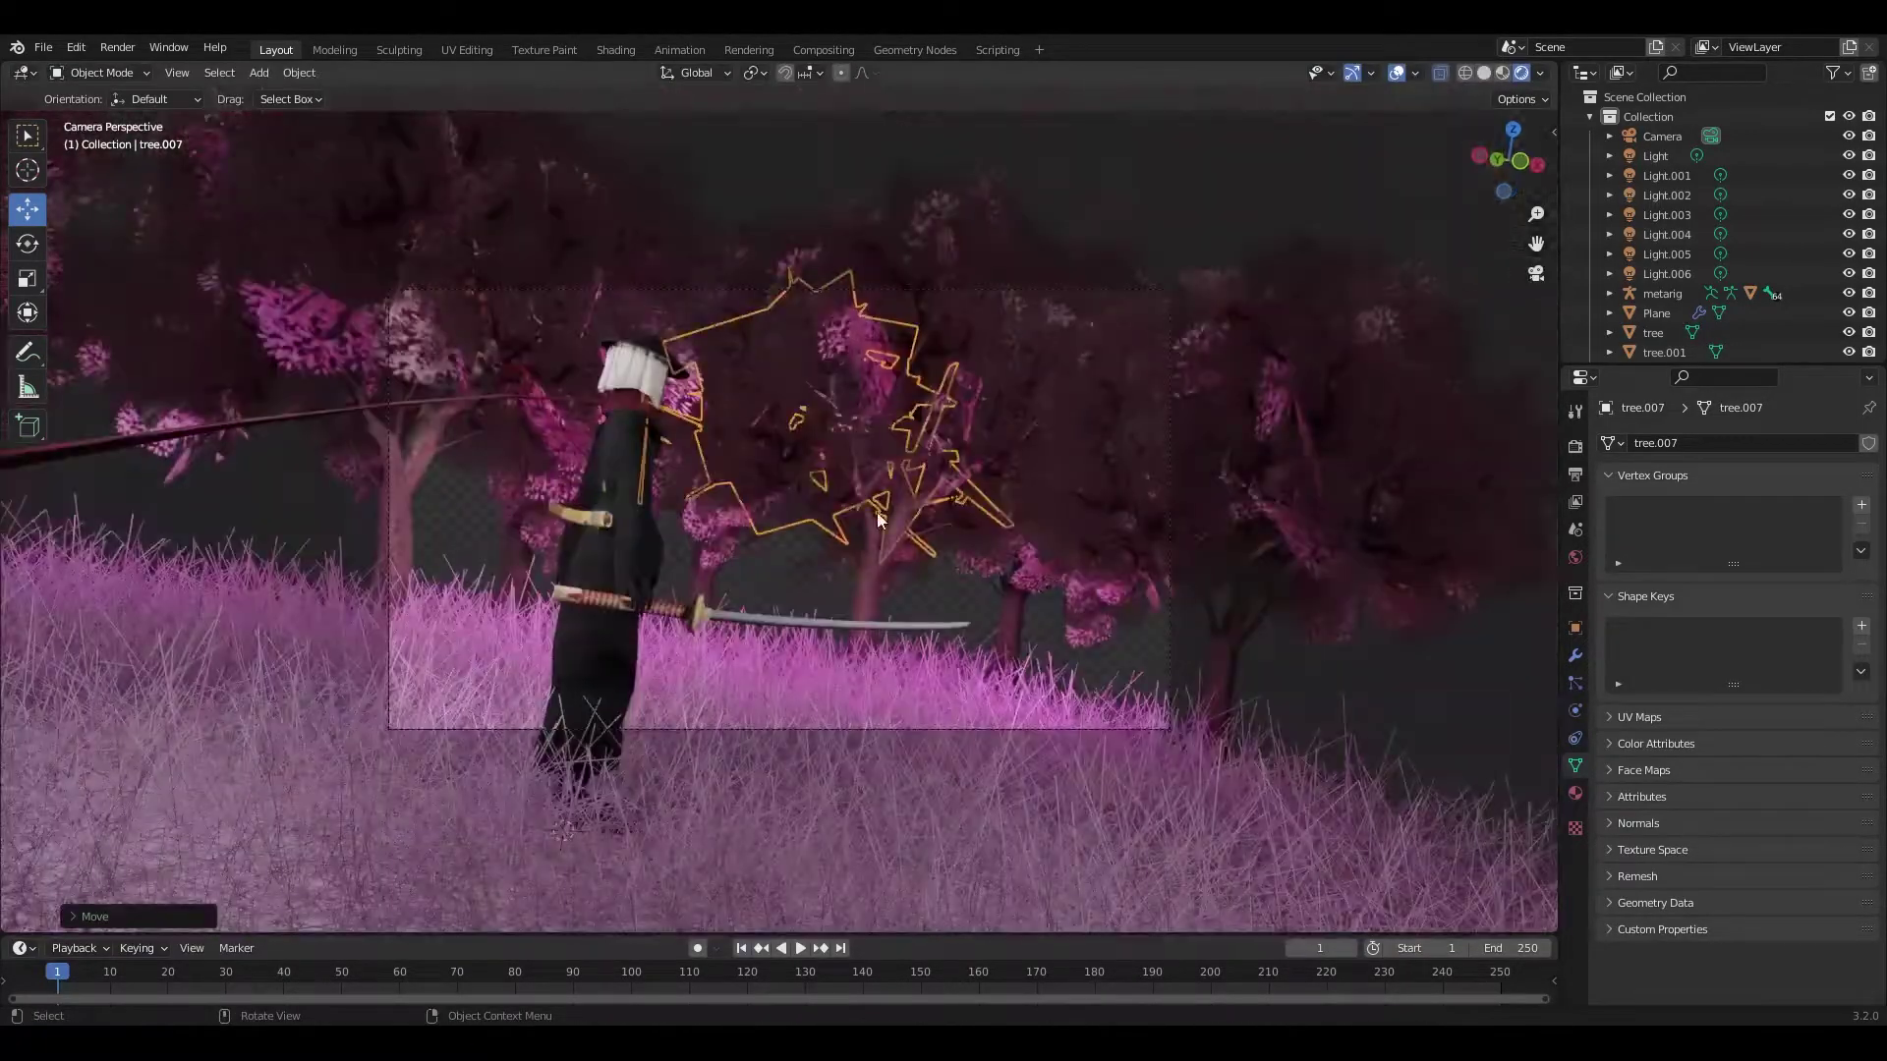
pyautogui.hotkey('shift', 'd')
pyautogui.click(884, 589)
pyautogui.hotkey('shift', 'd')
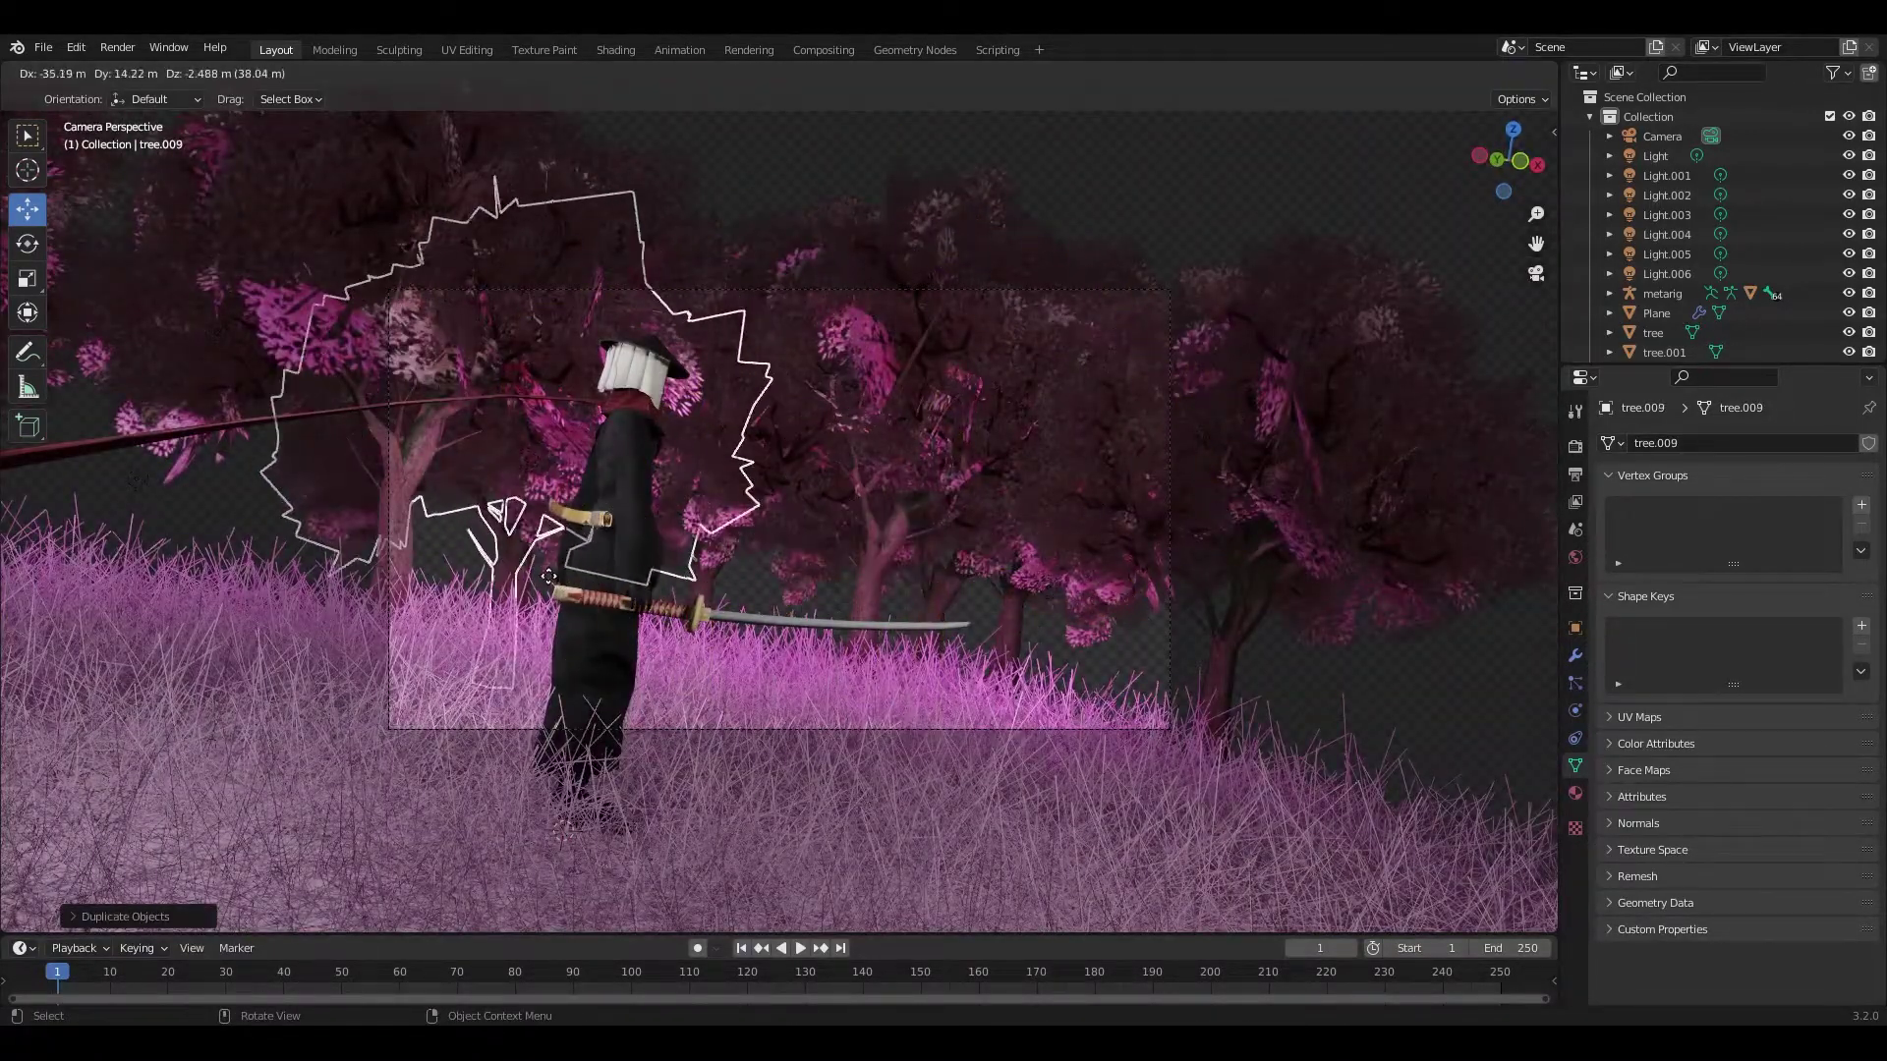
pyautogui.click(1240, 451)
pyautogui.hotkey('ctrl', 'z')
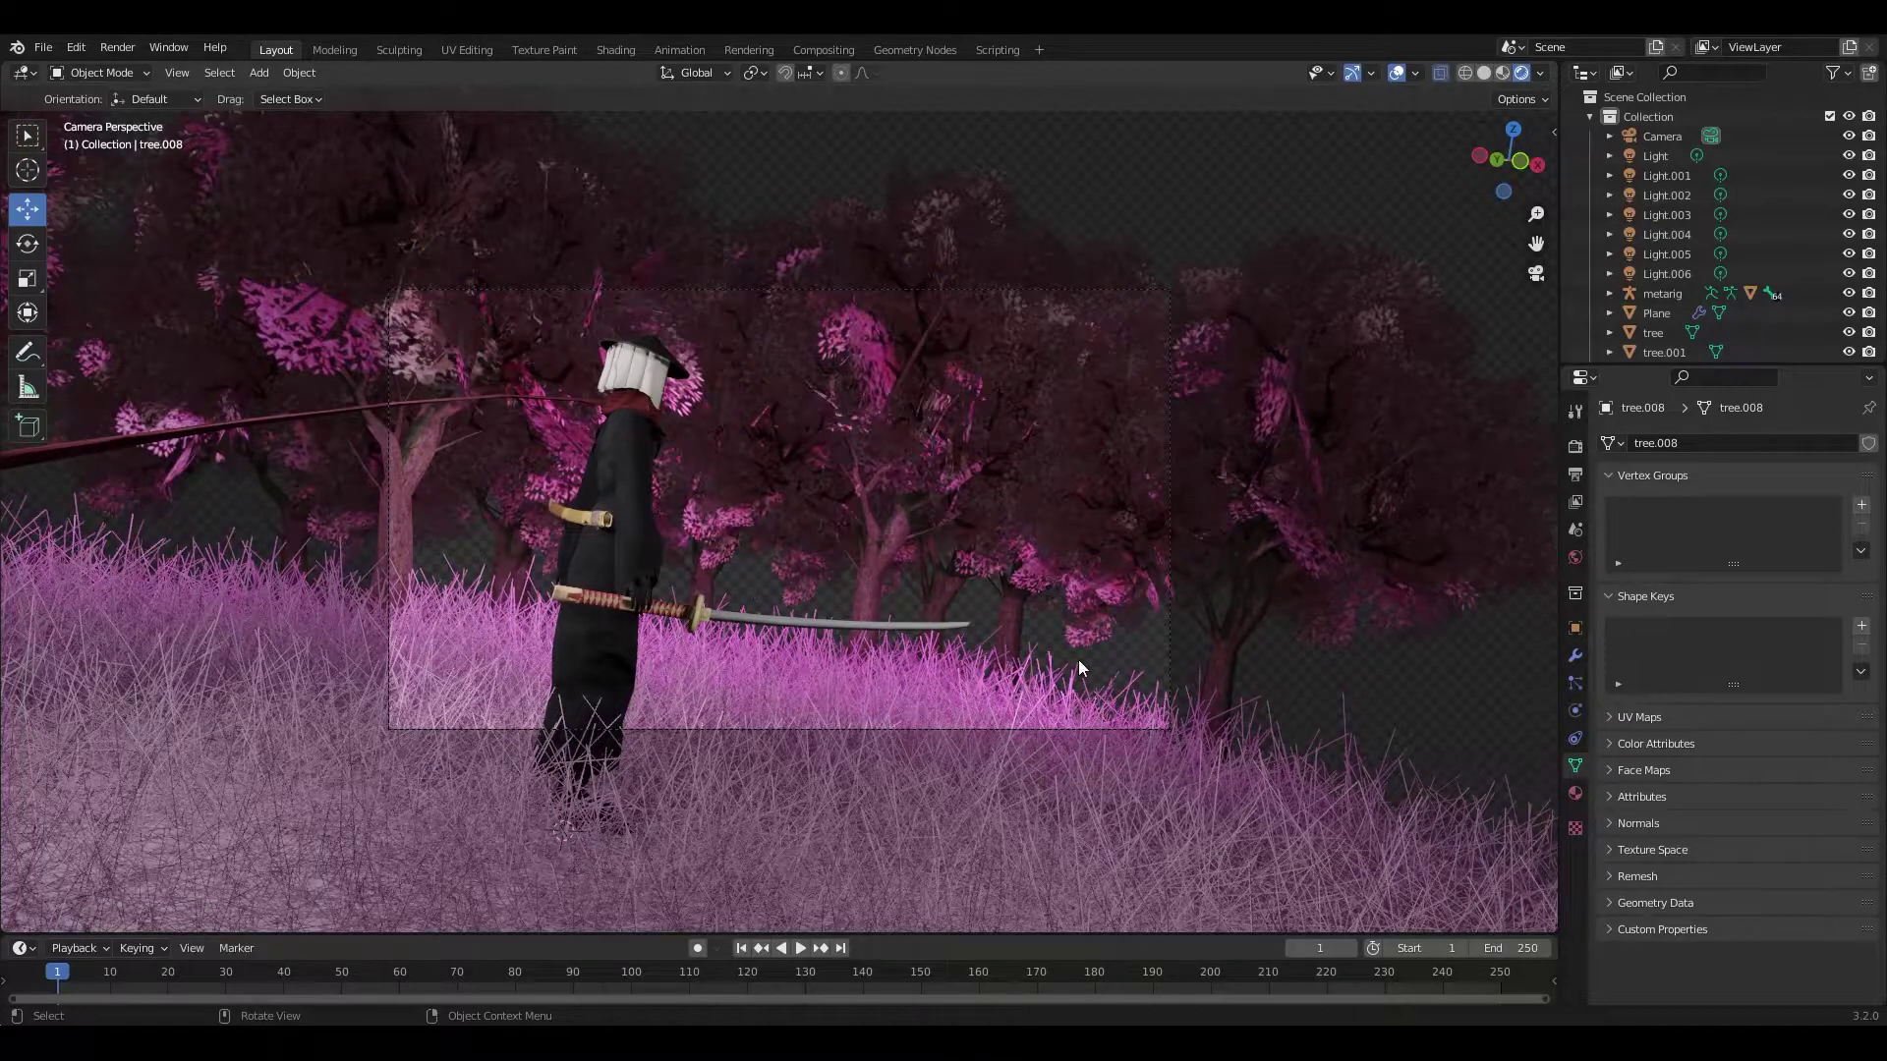
# Step: Duplicate the grass plane twice further back, undoing one extra copy
pyautogui.click(1084, 729)
pyautogui.hotkey('shift', 'd')
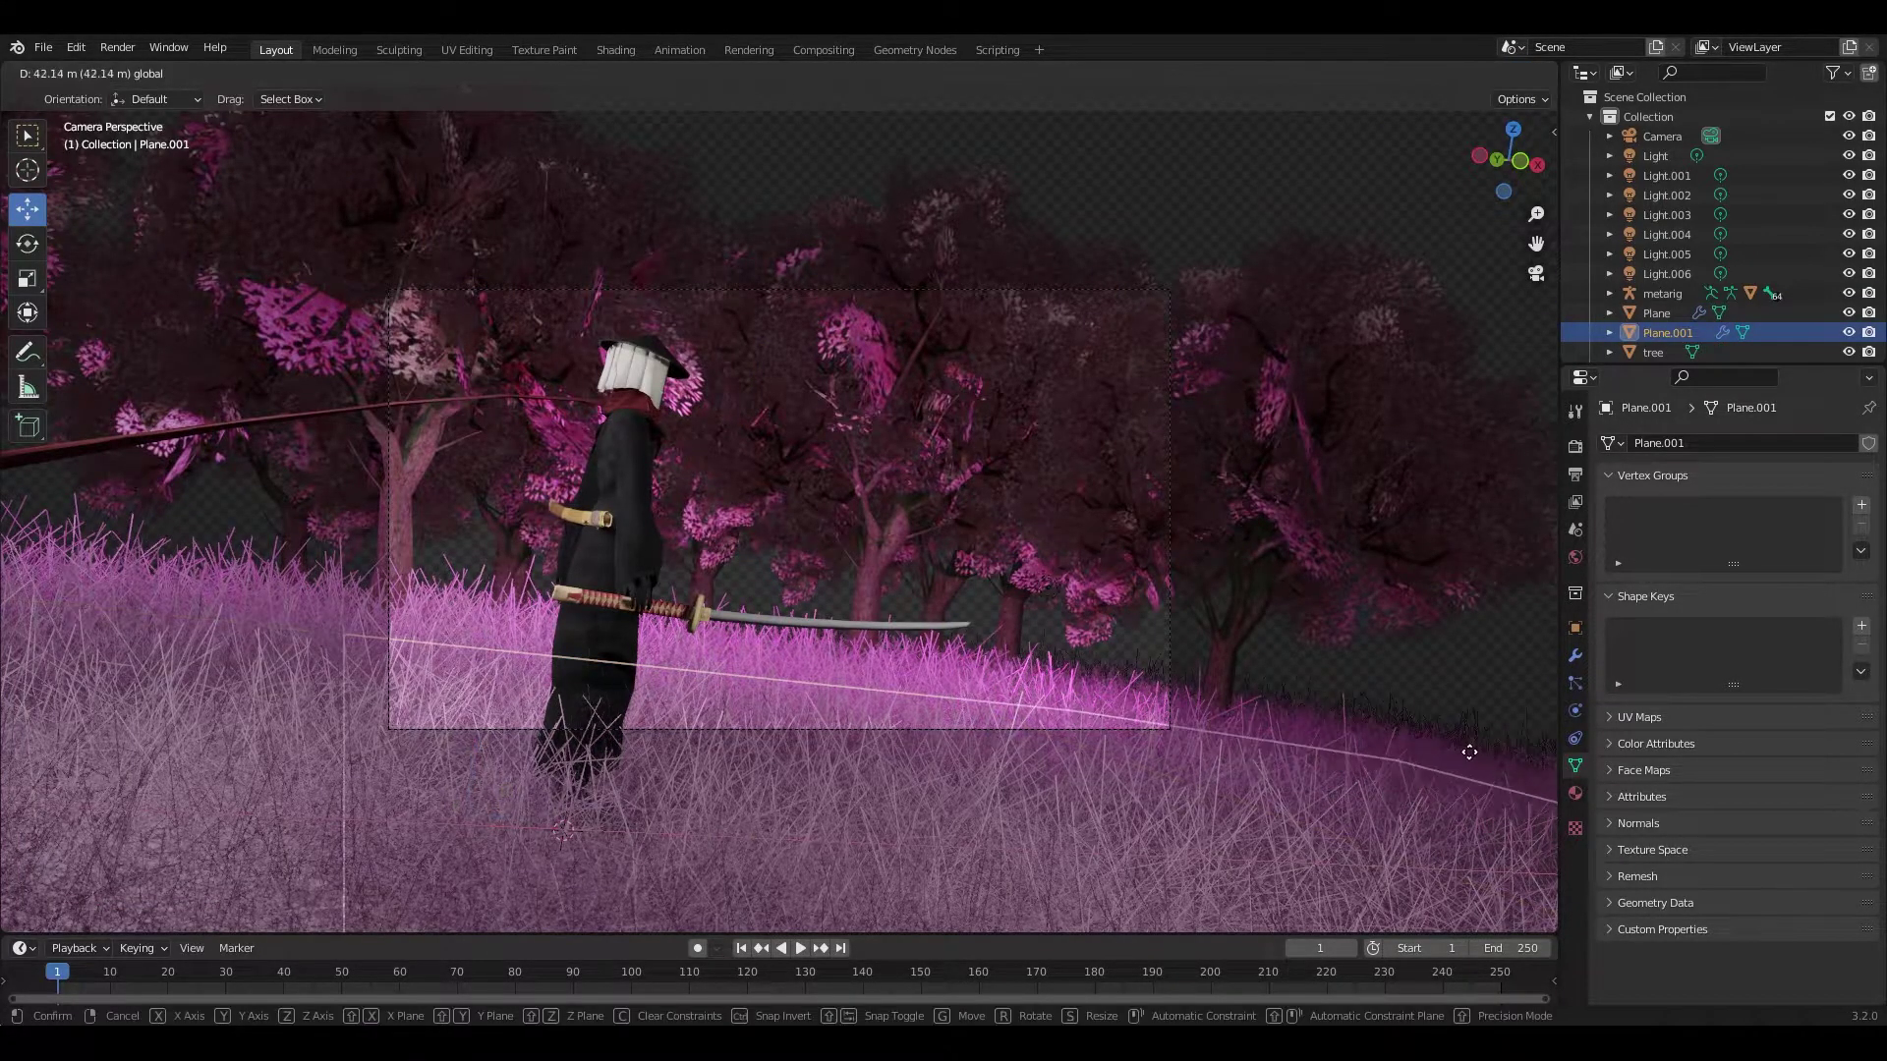
pyautogui.click(1469, 752)
pyautogui.hotkey('shift', 'd')
pyautogui.click(1376, 846)
pyautogui.hotkey('shift', 'd')
pyautogui.click(1196, 669)
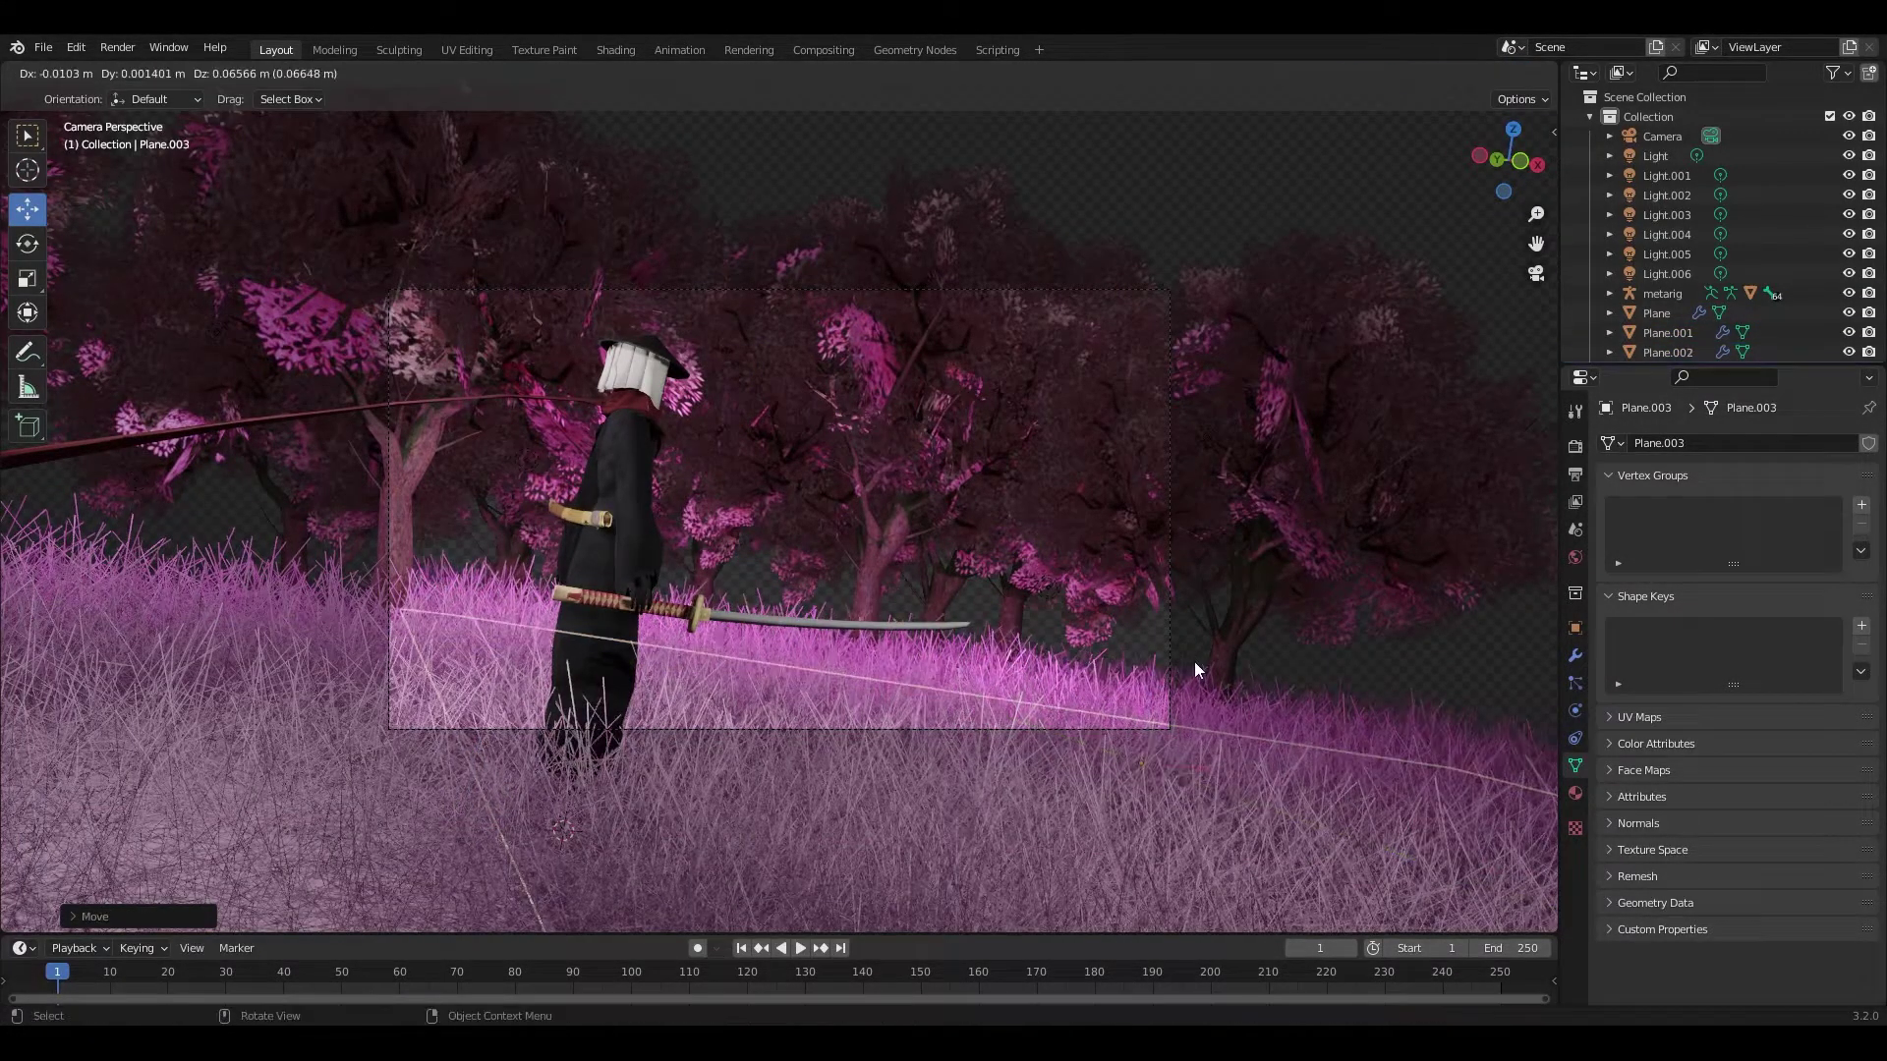
pyautogui.hotkey('ctrl', 'z')
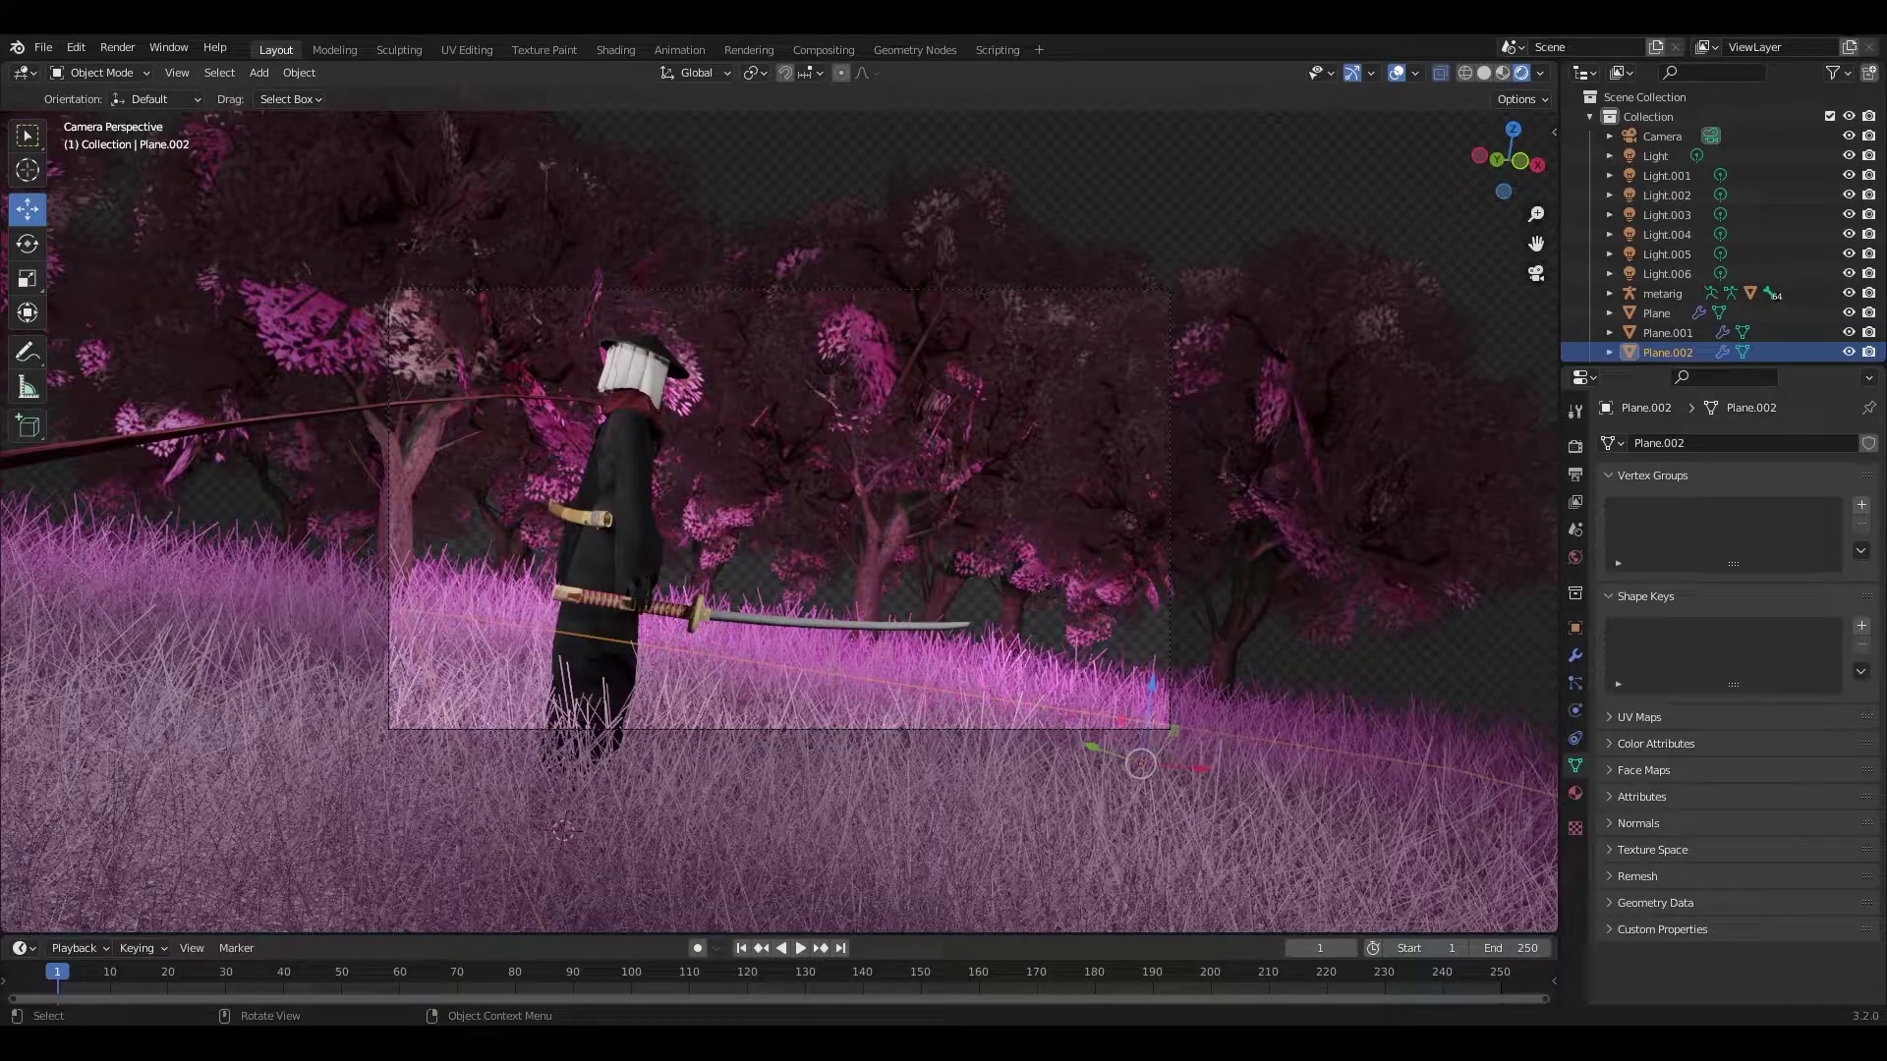
# Step: Rotate the camera to a slanted framing of the samurai's grassy slope
pyautogui.click(1168, 462)
pyautogui.press('r')
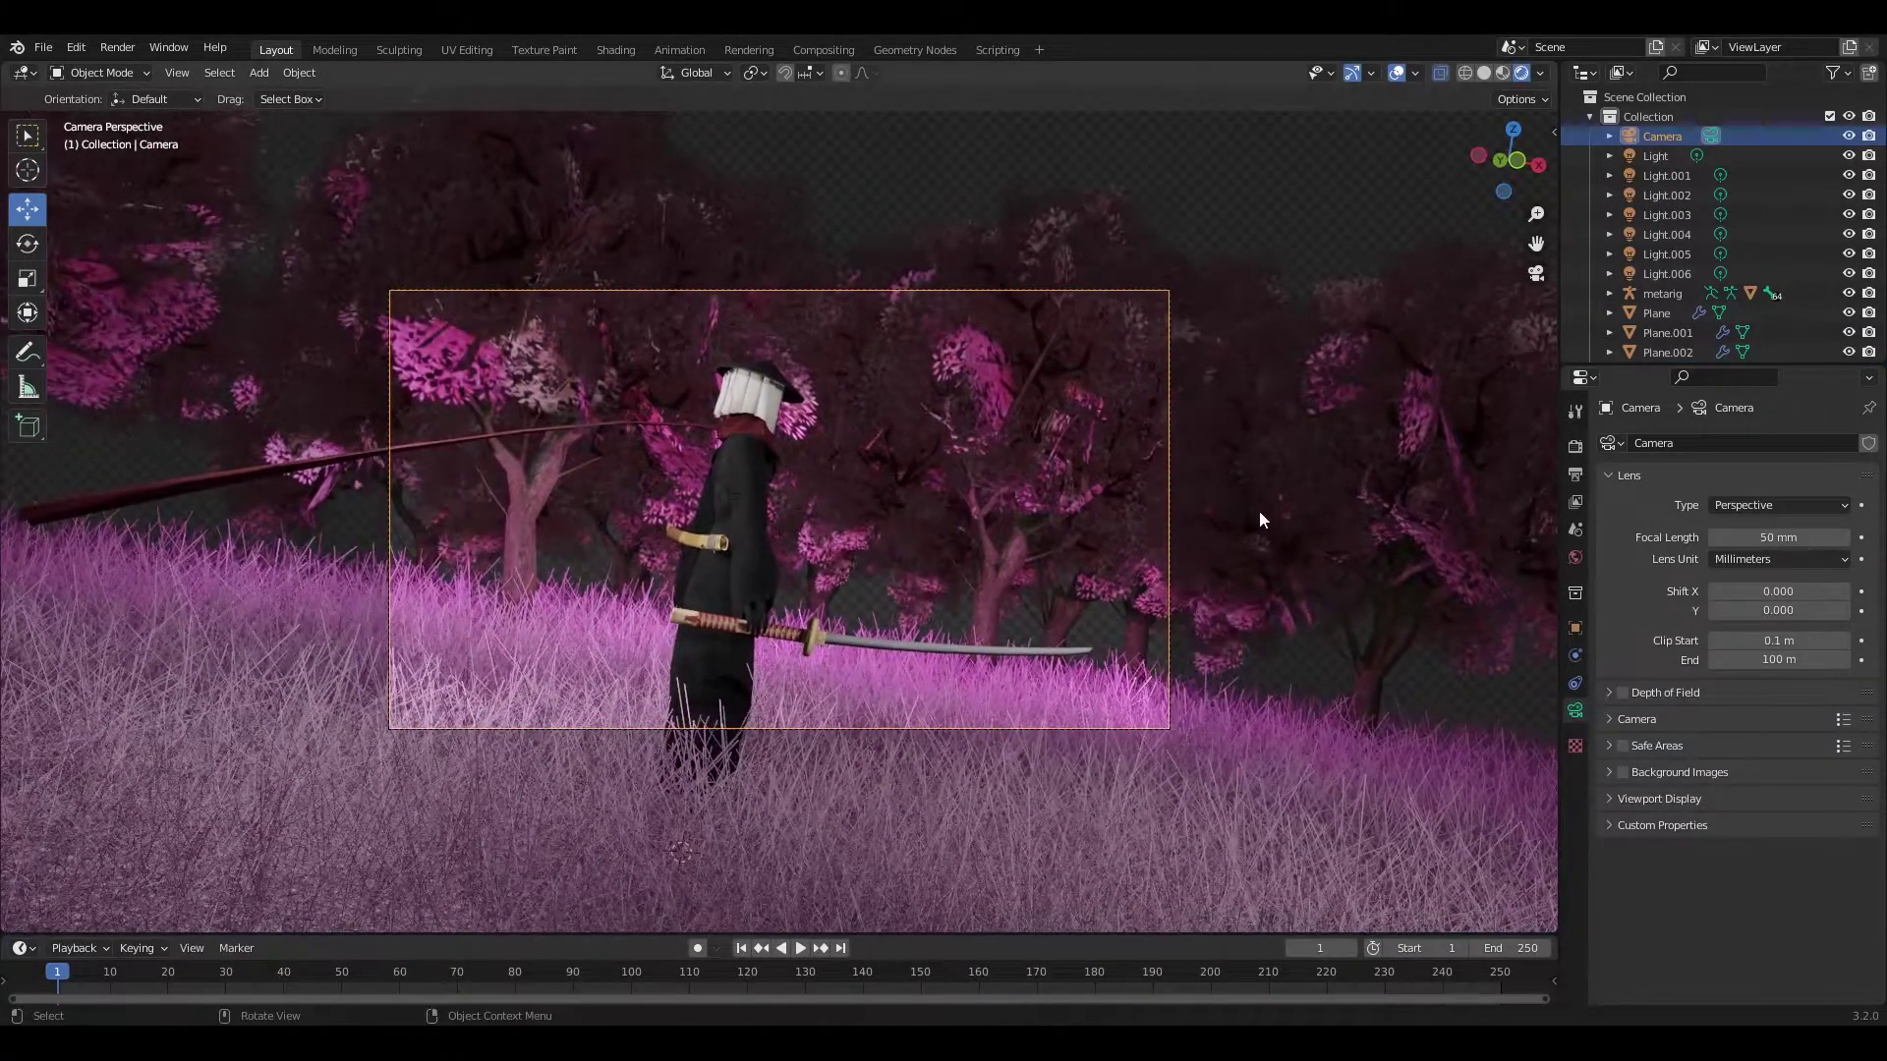
pyautogui.click(787, 479)
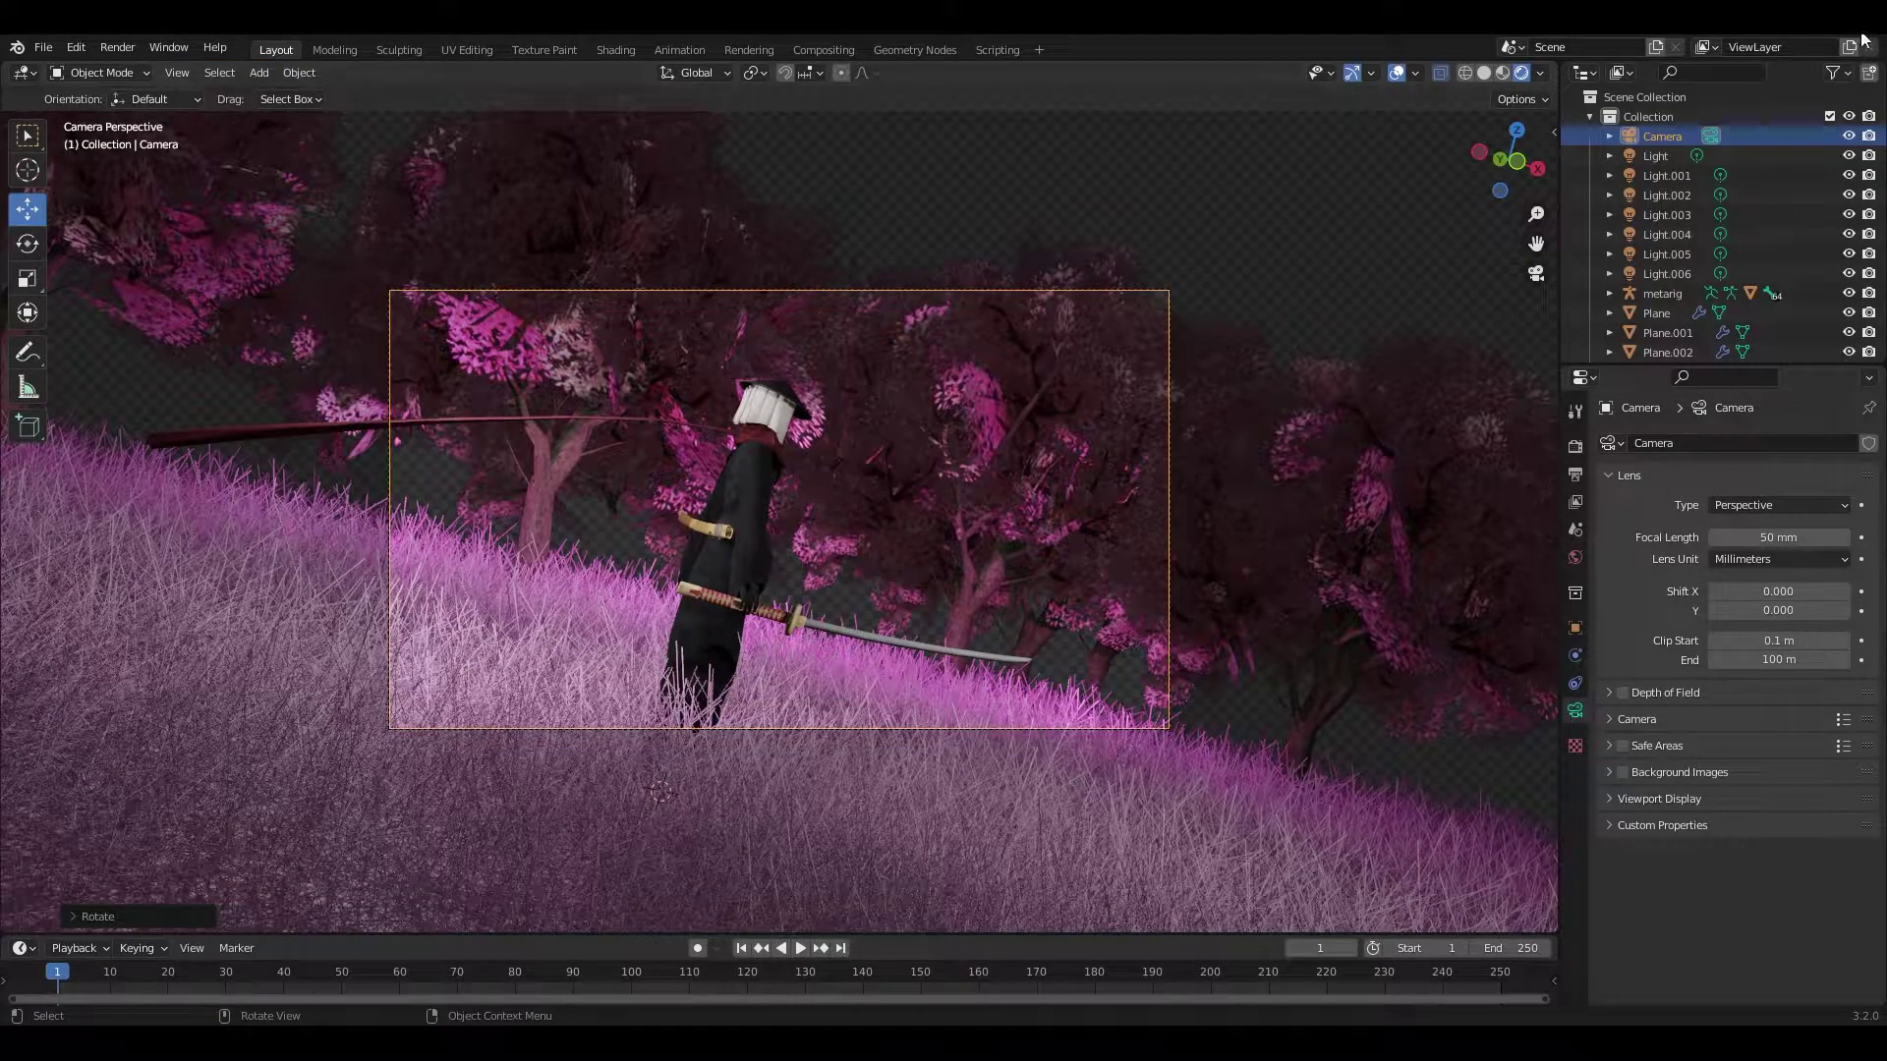
pyautogui.moveTo(884, 492); pyautogui.dragTo(539, 362, button='middle')
pyautogui.click(539, 362)
# Step: Move the main light, then shift Light.004 along the X axis
pyautogui.press('g')
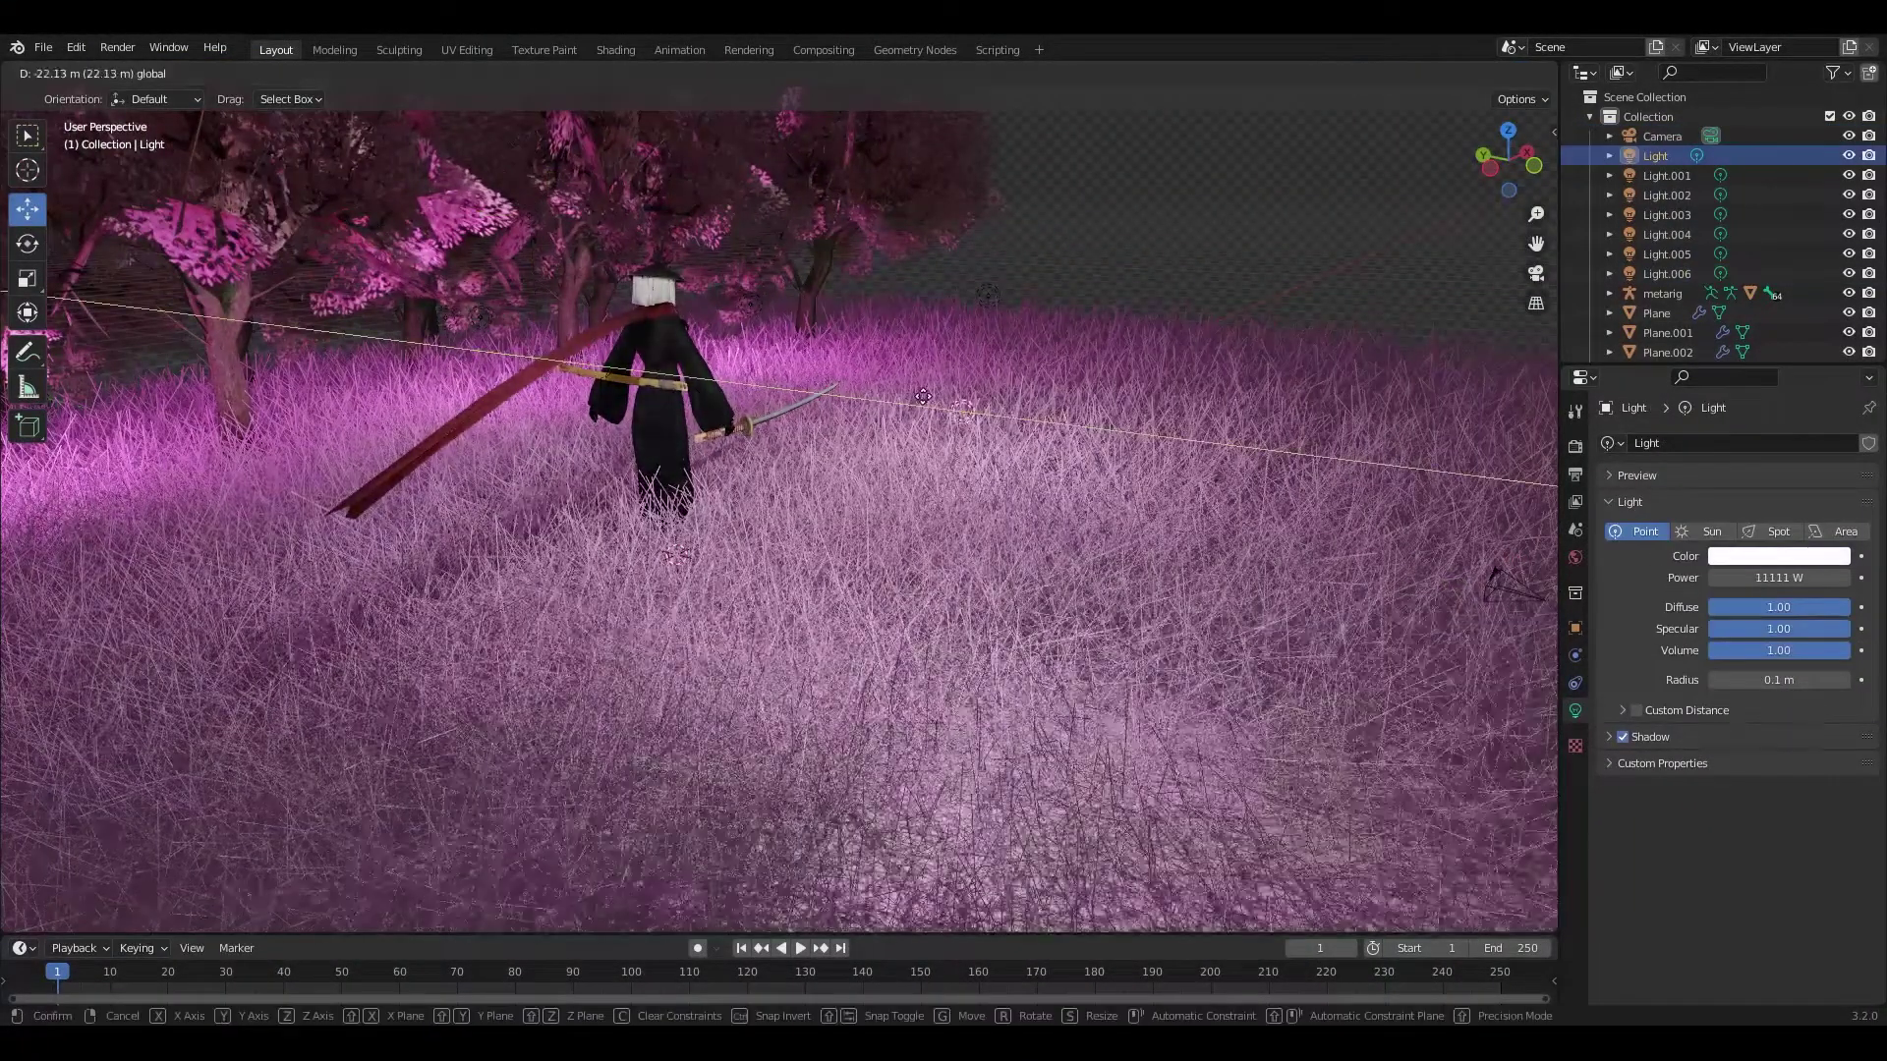
pyautogui.click(923, 396)
pyautogui.click(1671, 179)
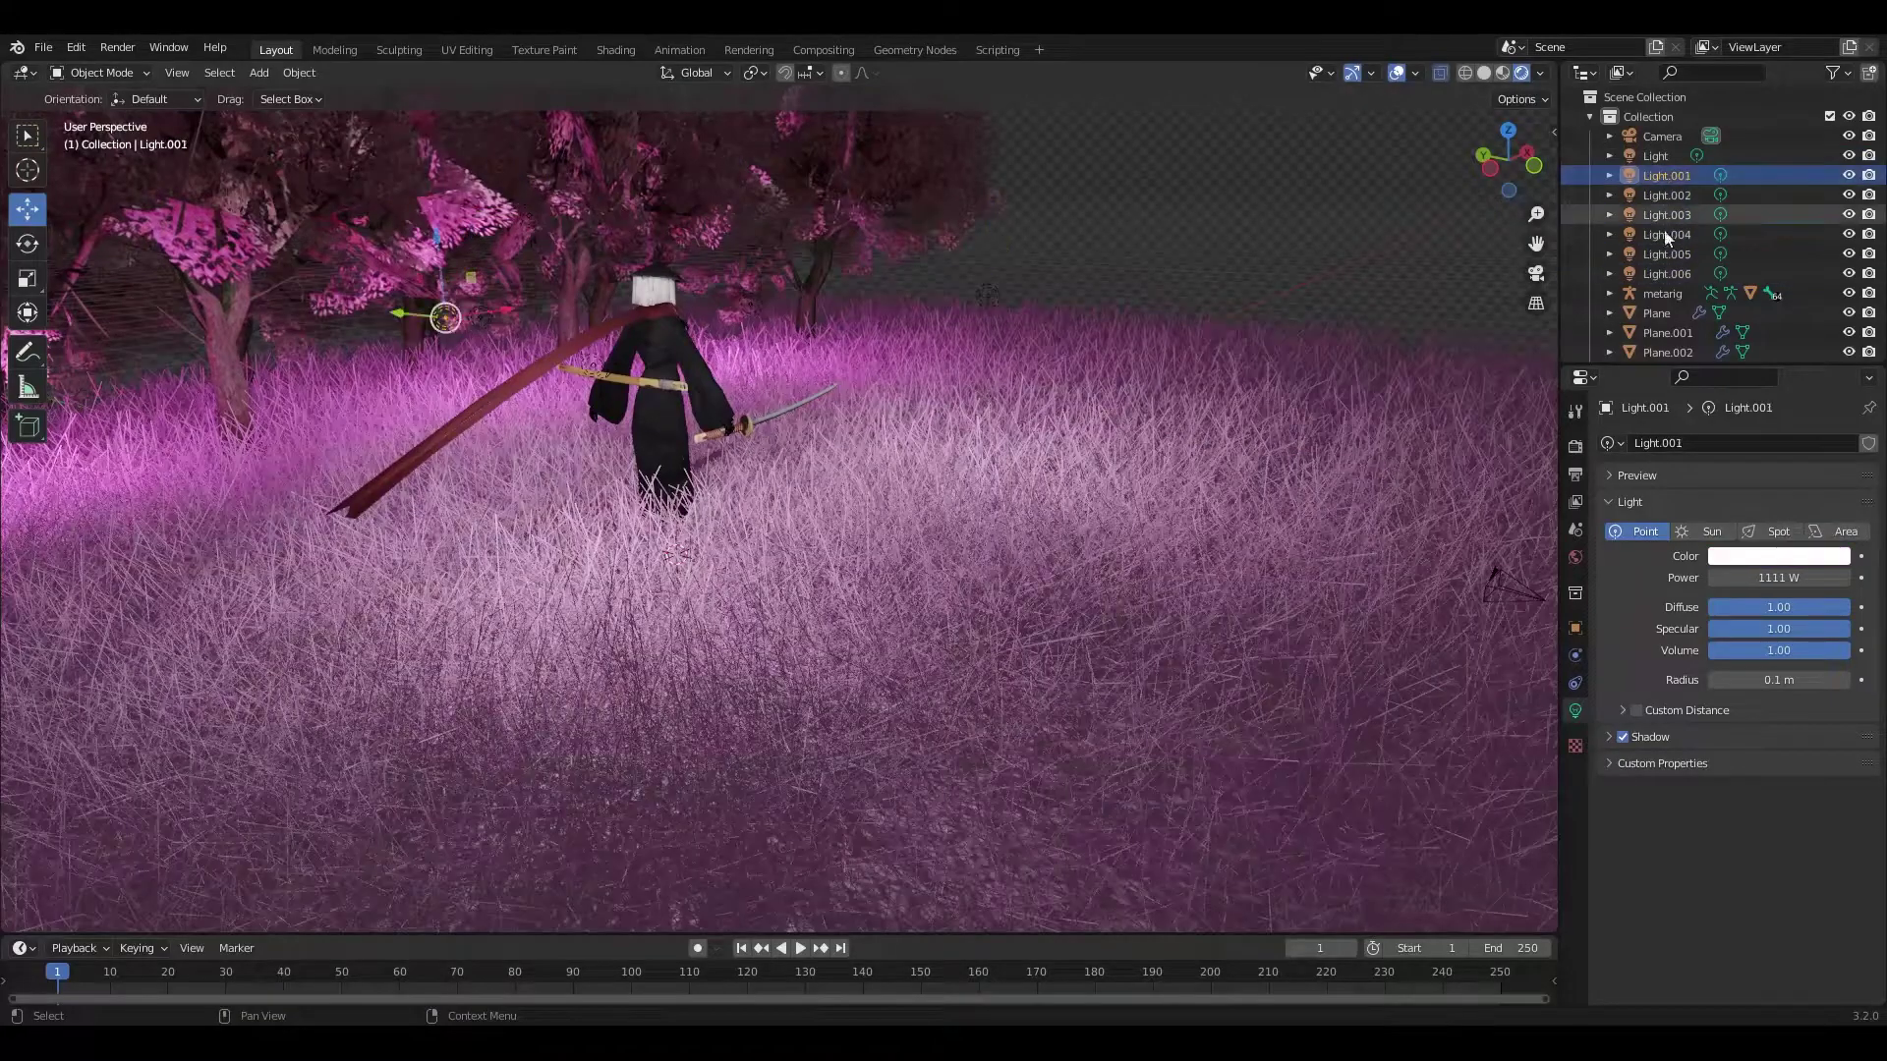
pyautogui.click(1667, 234)
pyautogui.press('g')
pyautogui.press('x')
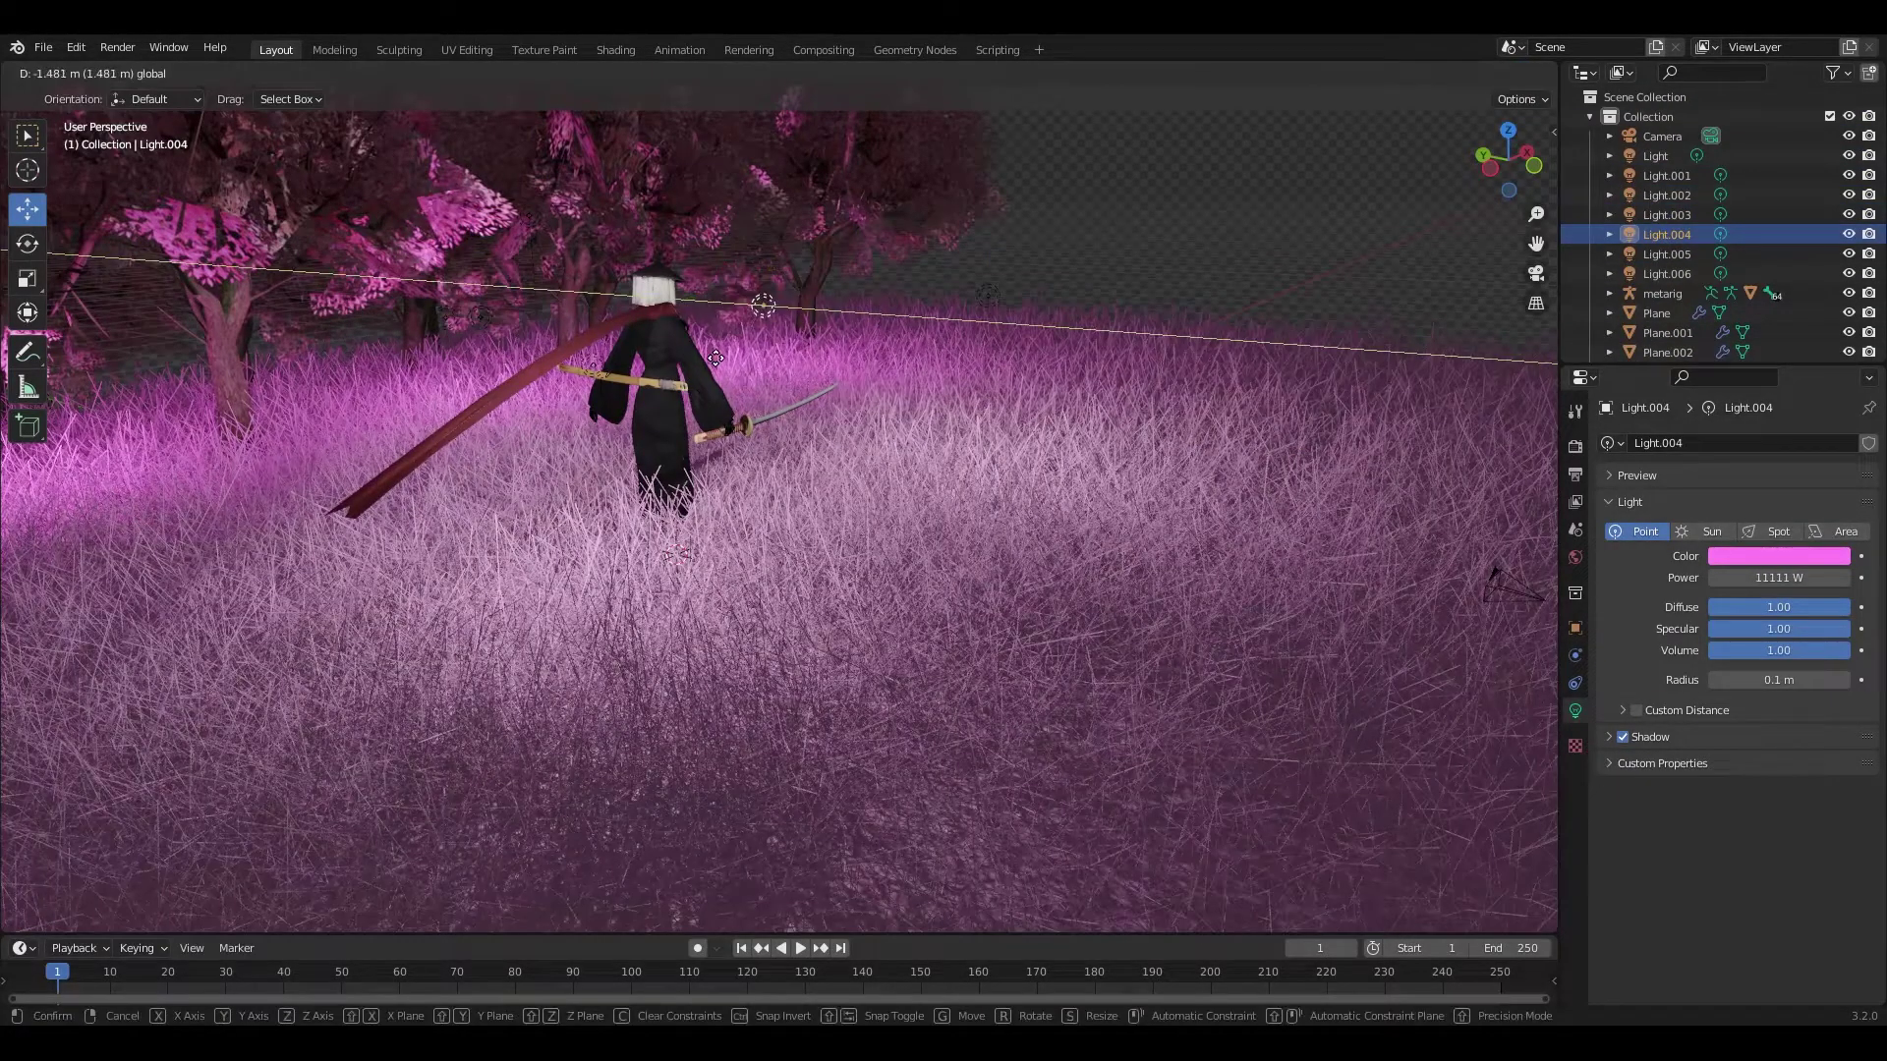
pyautogui.click(715, 358)
# Step: Move Light.006 along the X axis to a new spot over the grass
pyautogui.click(1667, 273)
pyautogui.click(1575, 628)
pyautogui.press('g')
pyautogui.press('x')
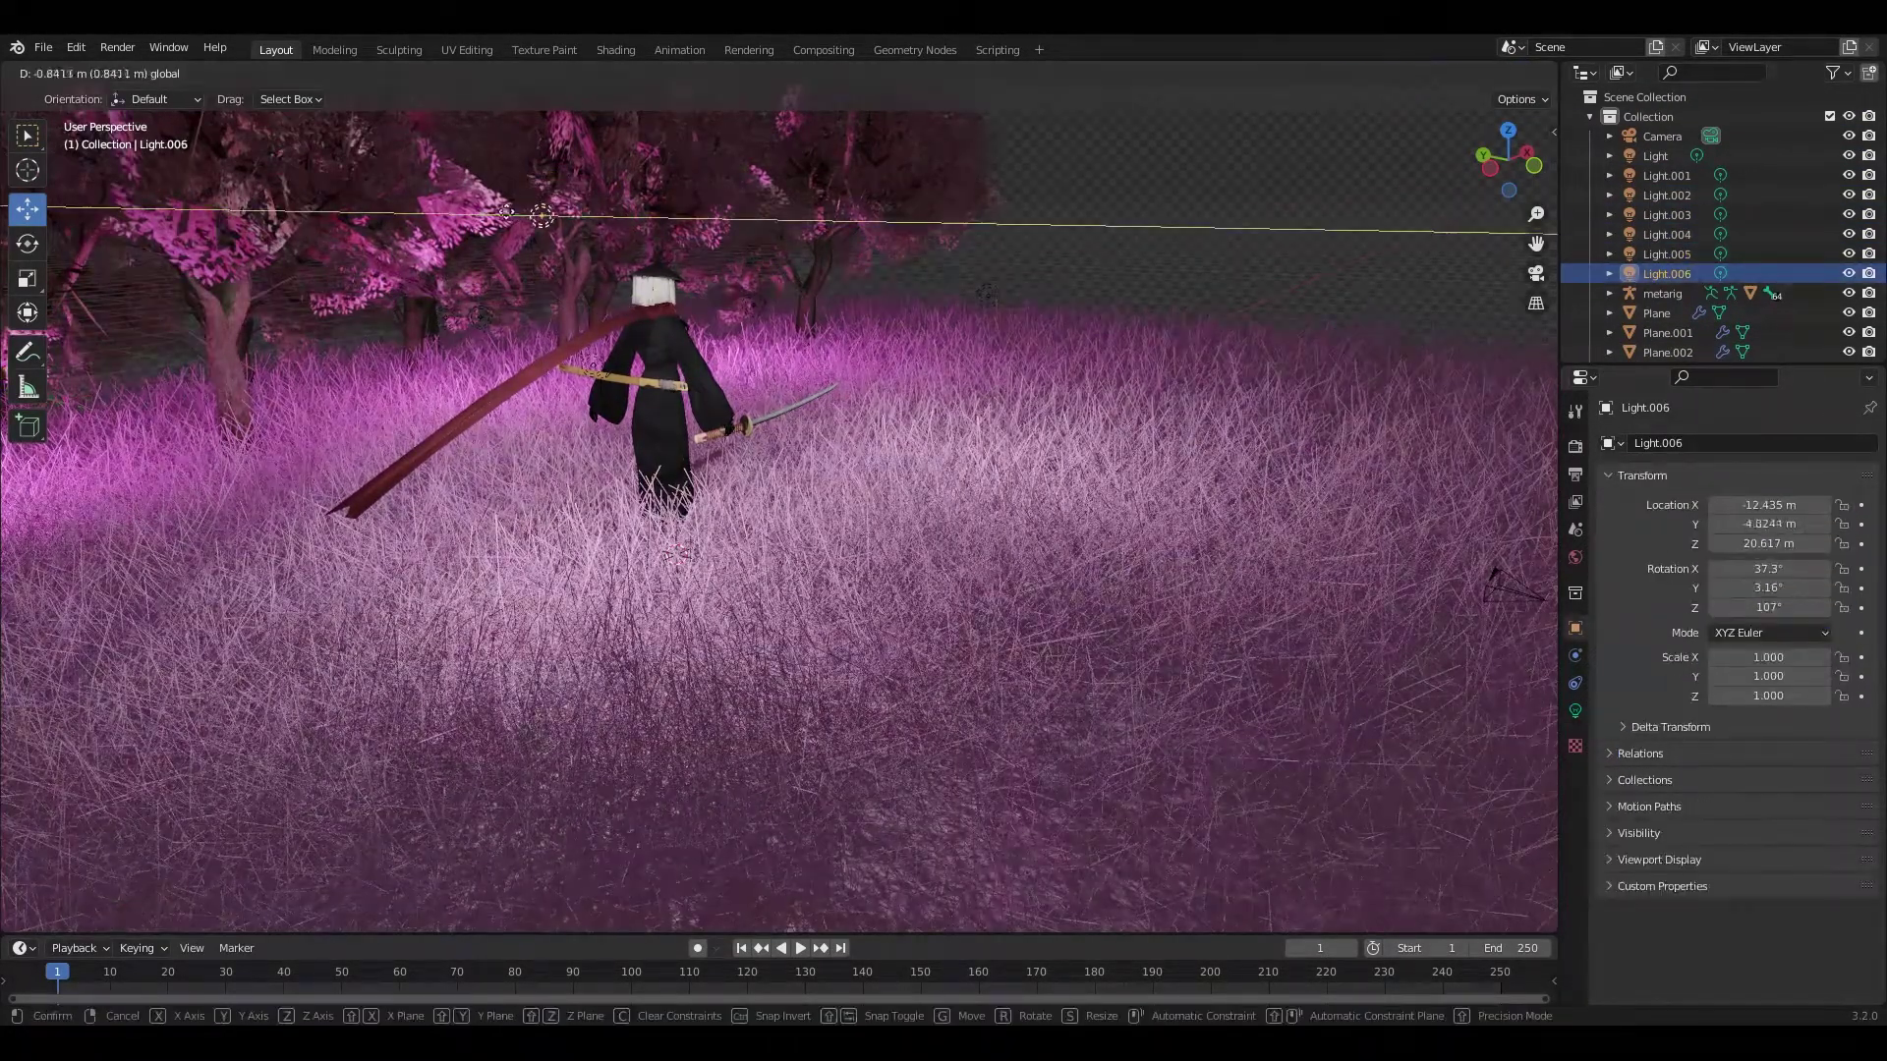
pyautogui.click(589, 442)
pyautogui.moveTo(590, 442); pyautogui.dragTo(780, 510, button='middle')
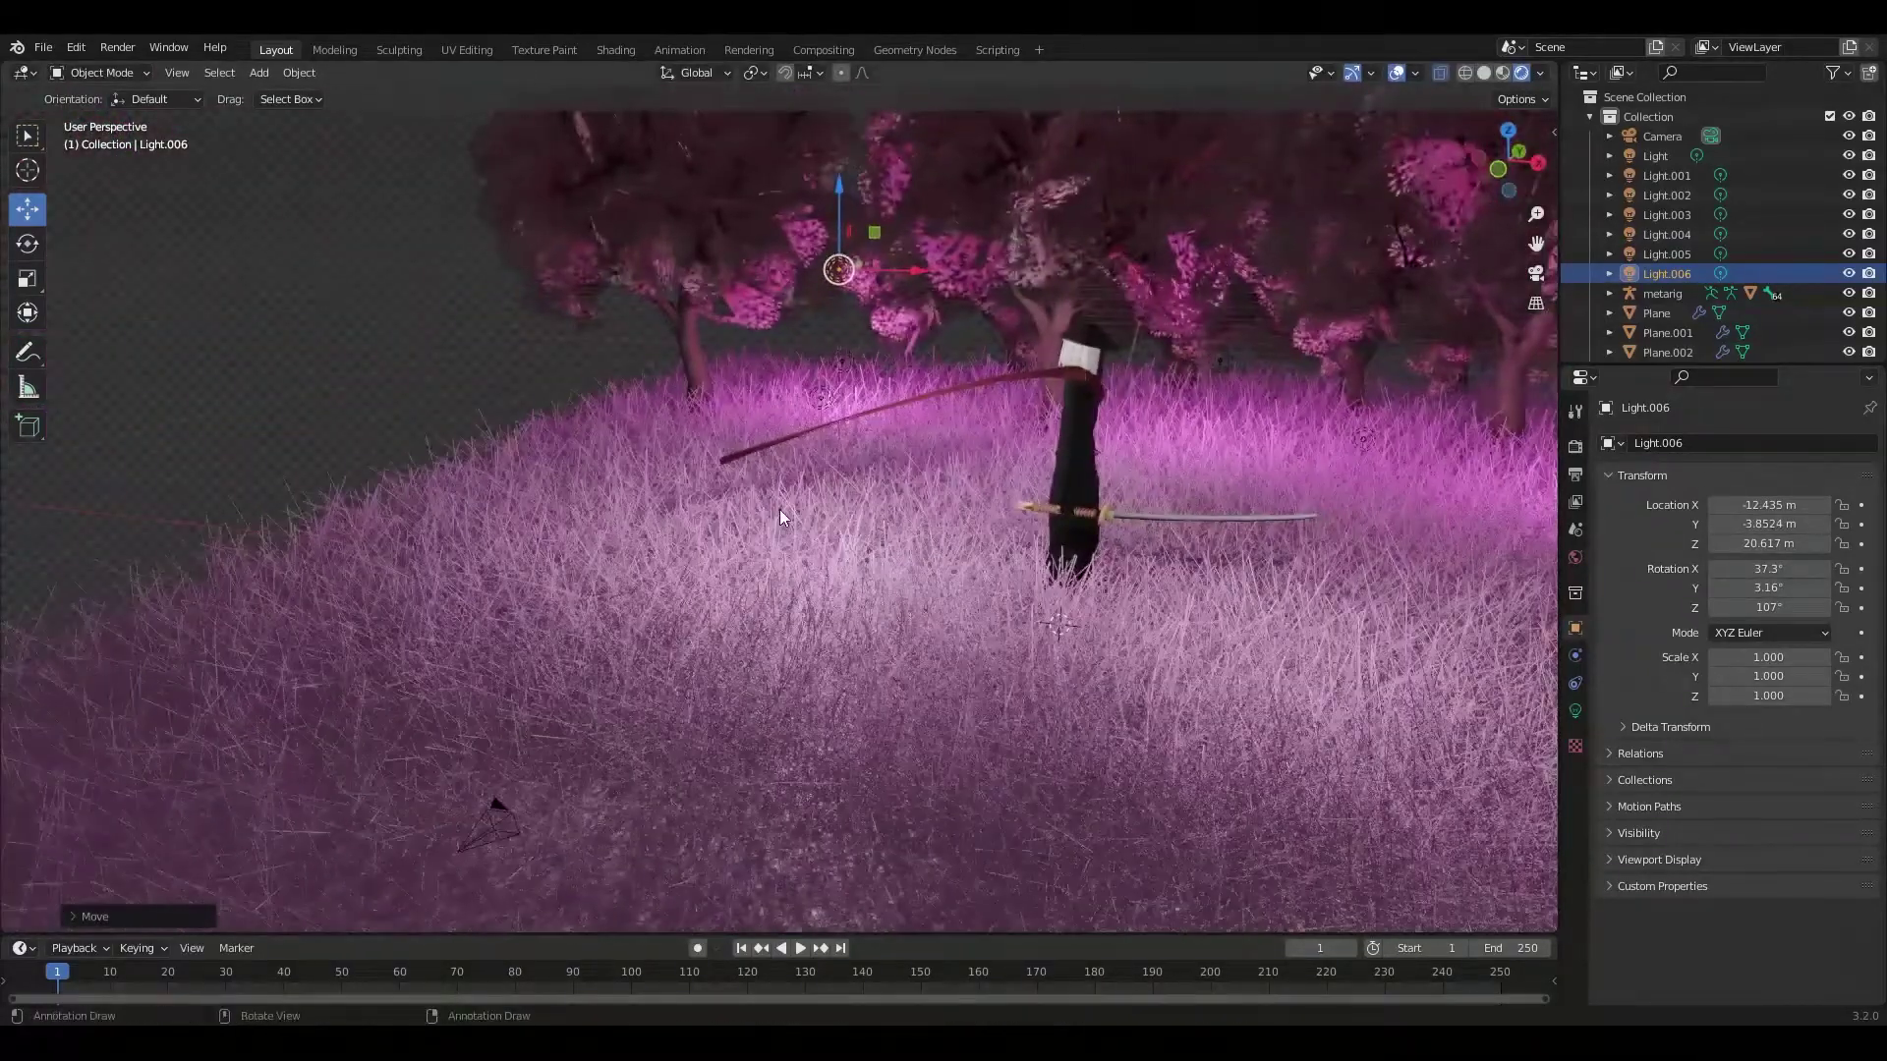
# Step: Duplicate Light.006 further left as Light.007 with a pinker colour
pyautogui.hotkey('shift', 'd')
pyautogui.click(593, 642)
pyautogui.click(1575, 710)
pyautogui.click(1779, 555)
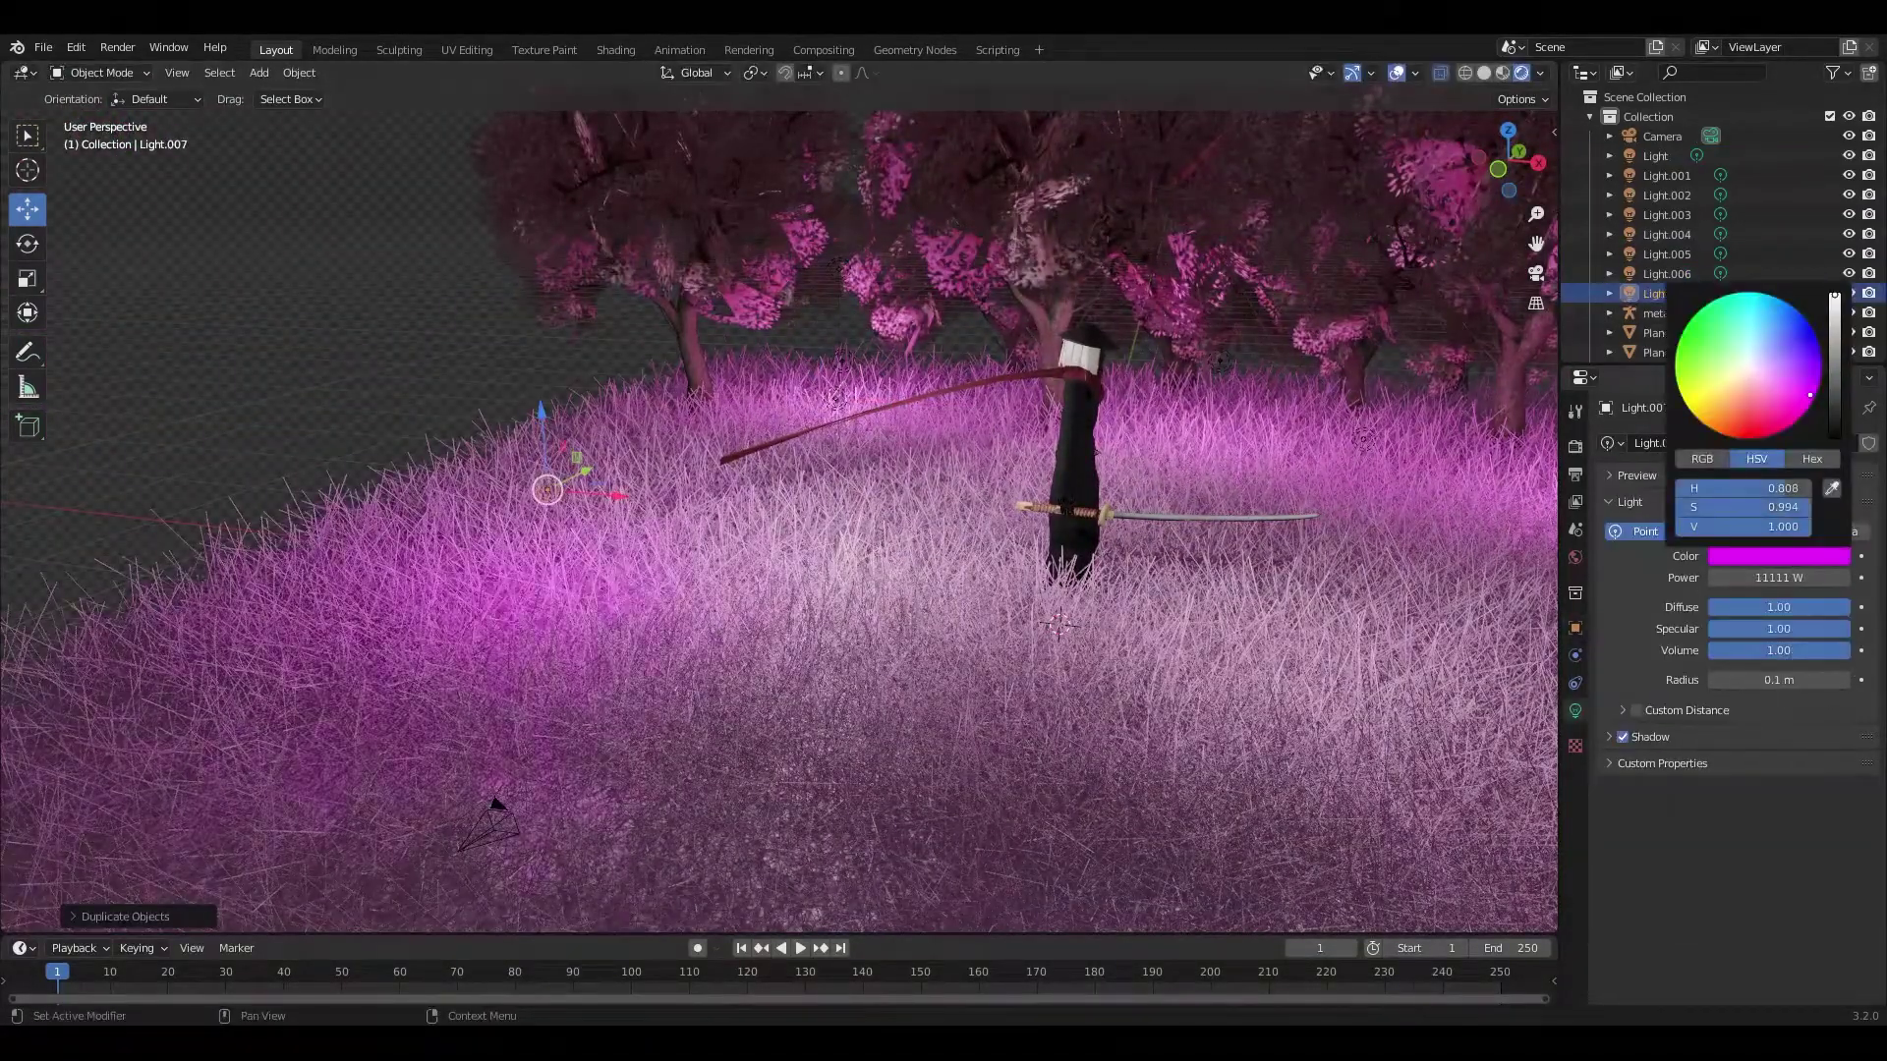
pyautogui.moveTo(1809, 395); pyautogui.dragTo(1804, 385)
pyautogui.press('KP_0')
# Step: Try repositioning Light.007 in camera view, then delete it
pyautogui.press('KP_0')
pyautogui.press('g')
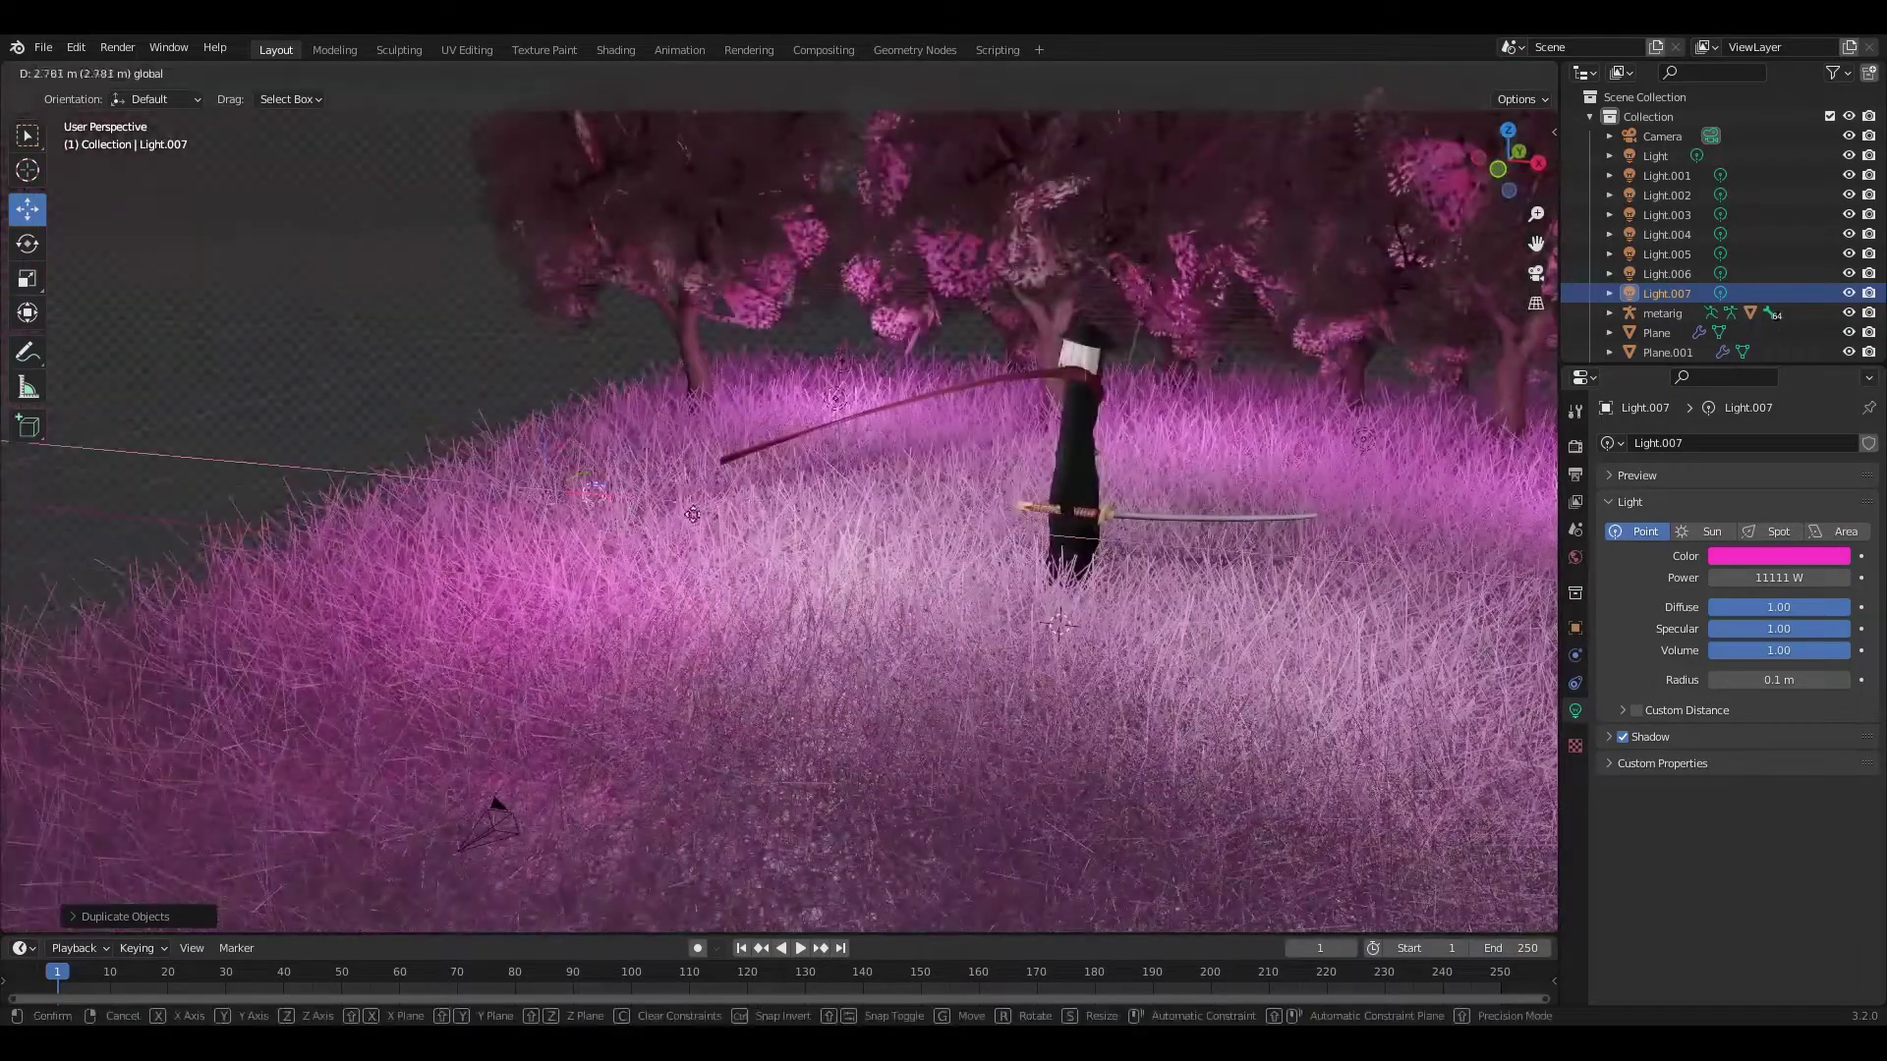
pyautogui.click(693, 514)
pyautogui.press('KP_0')
pyautogui.press('g')
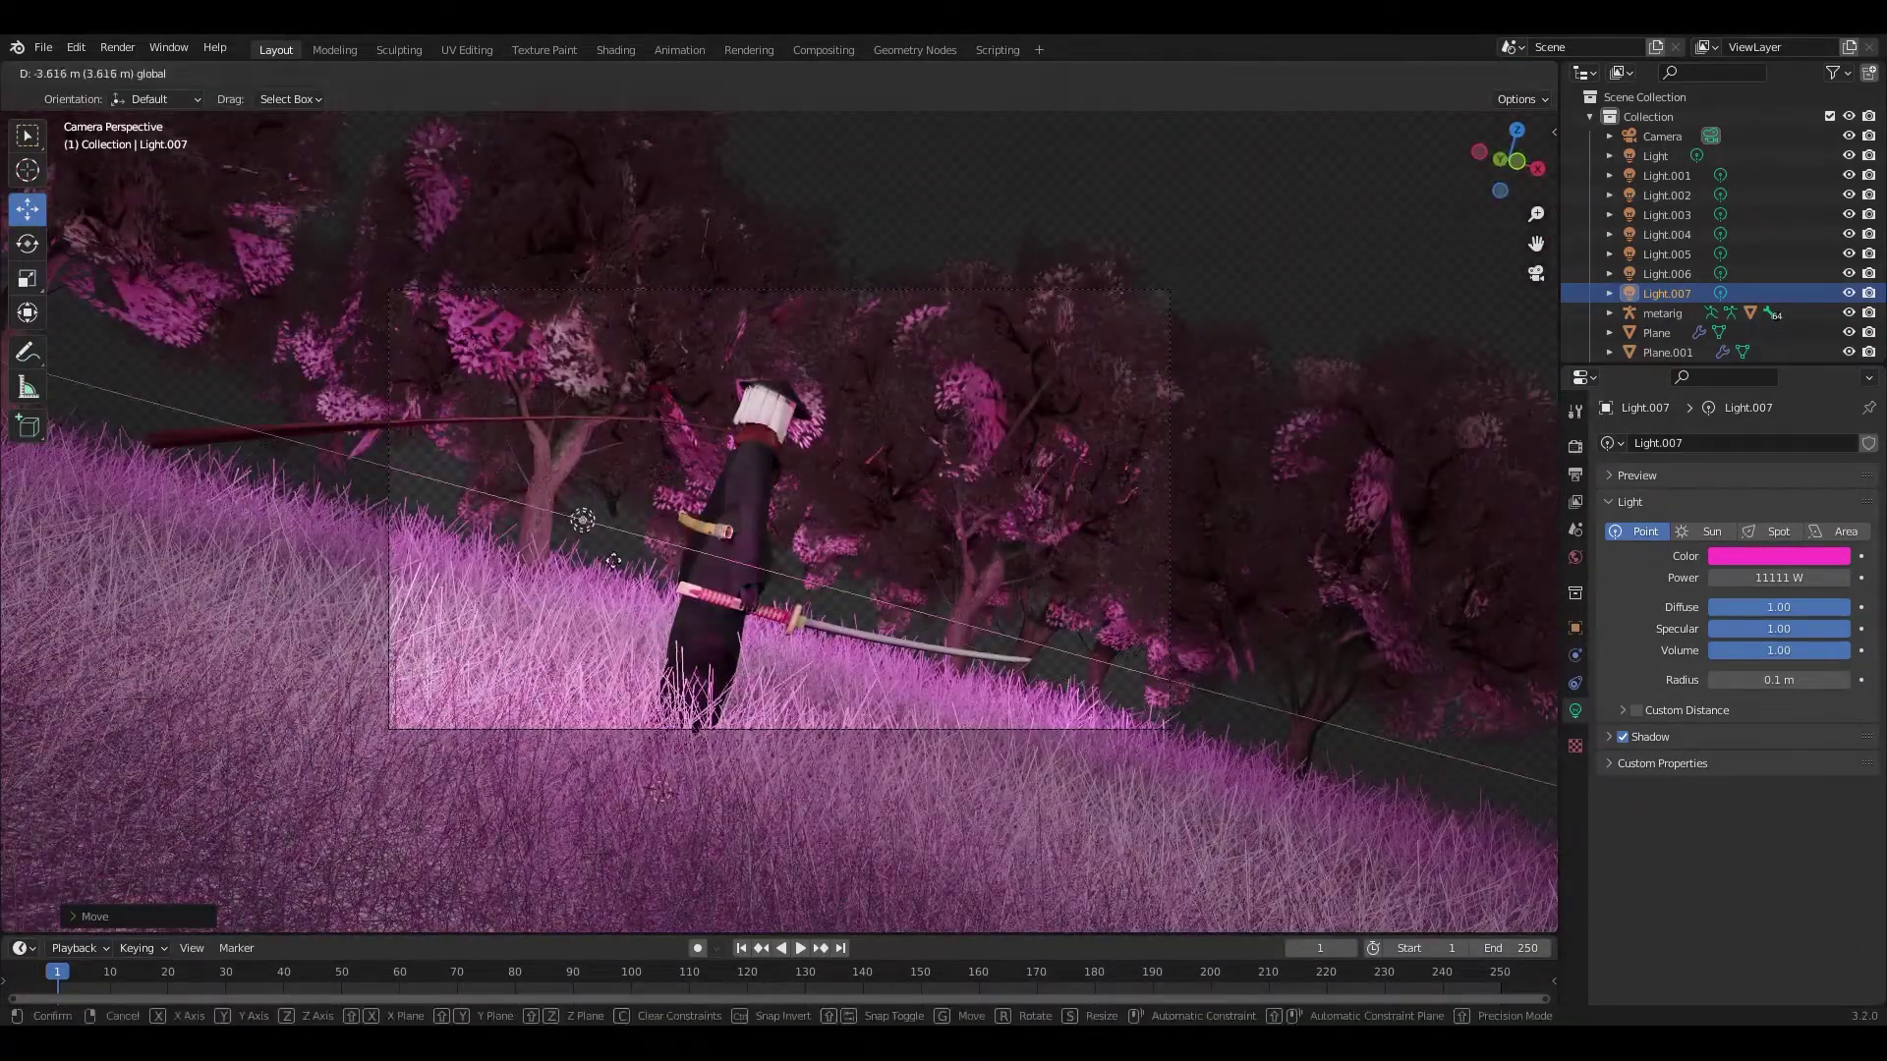
pyautogui.rightClick(613, 560)
pyautogui.click(462, 681)
# Step: Reframe the camera on the samurai with walk navigation, then exit camera view
pyautogui.click(1193, 317)
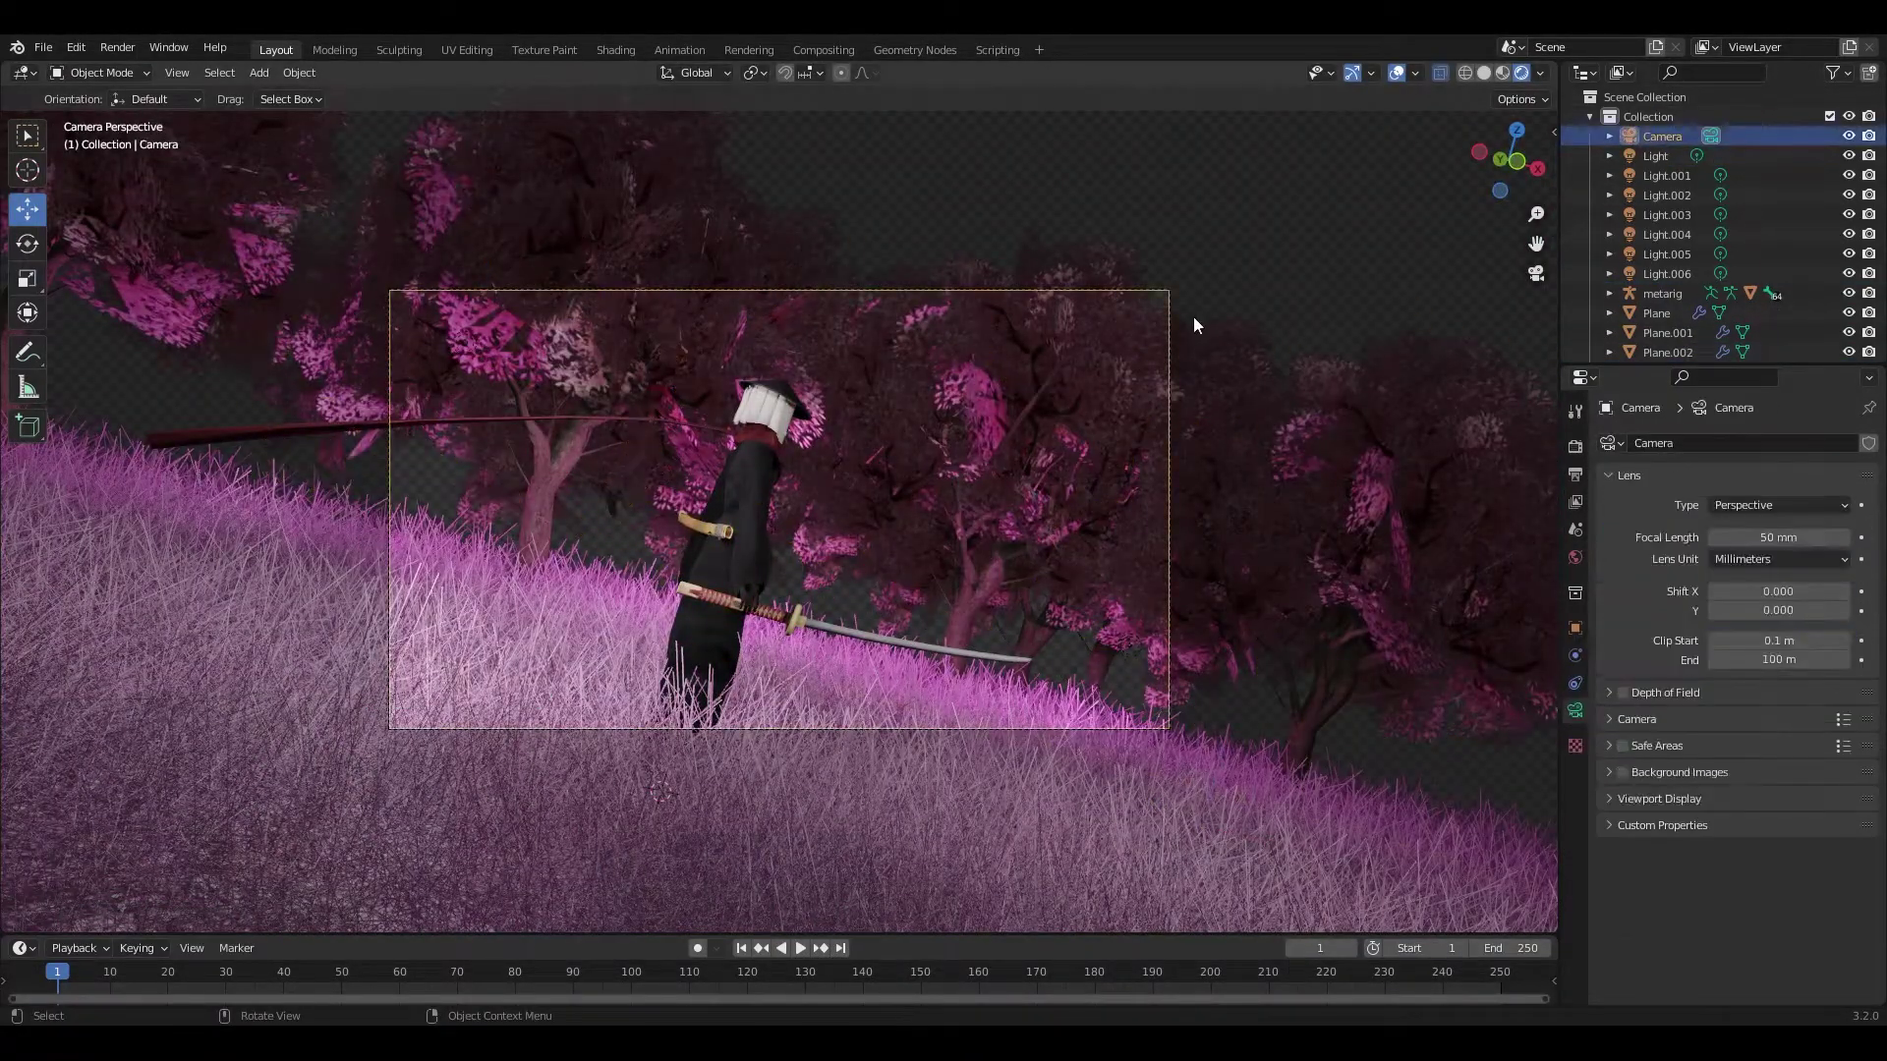
pyautogui.press('r')
pyautogui.click(1403, 392)
pyautogui.hotkey('shift', '`')
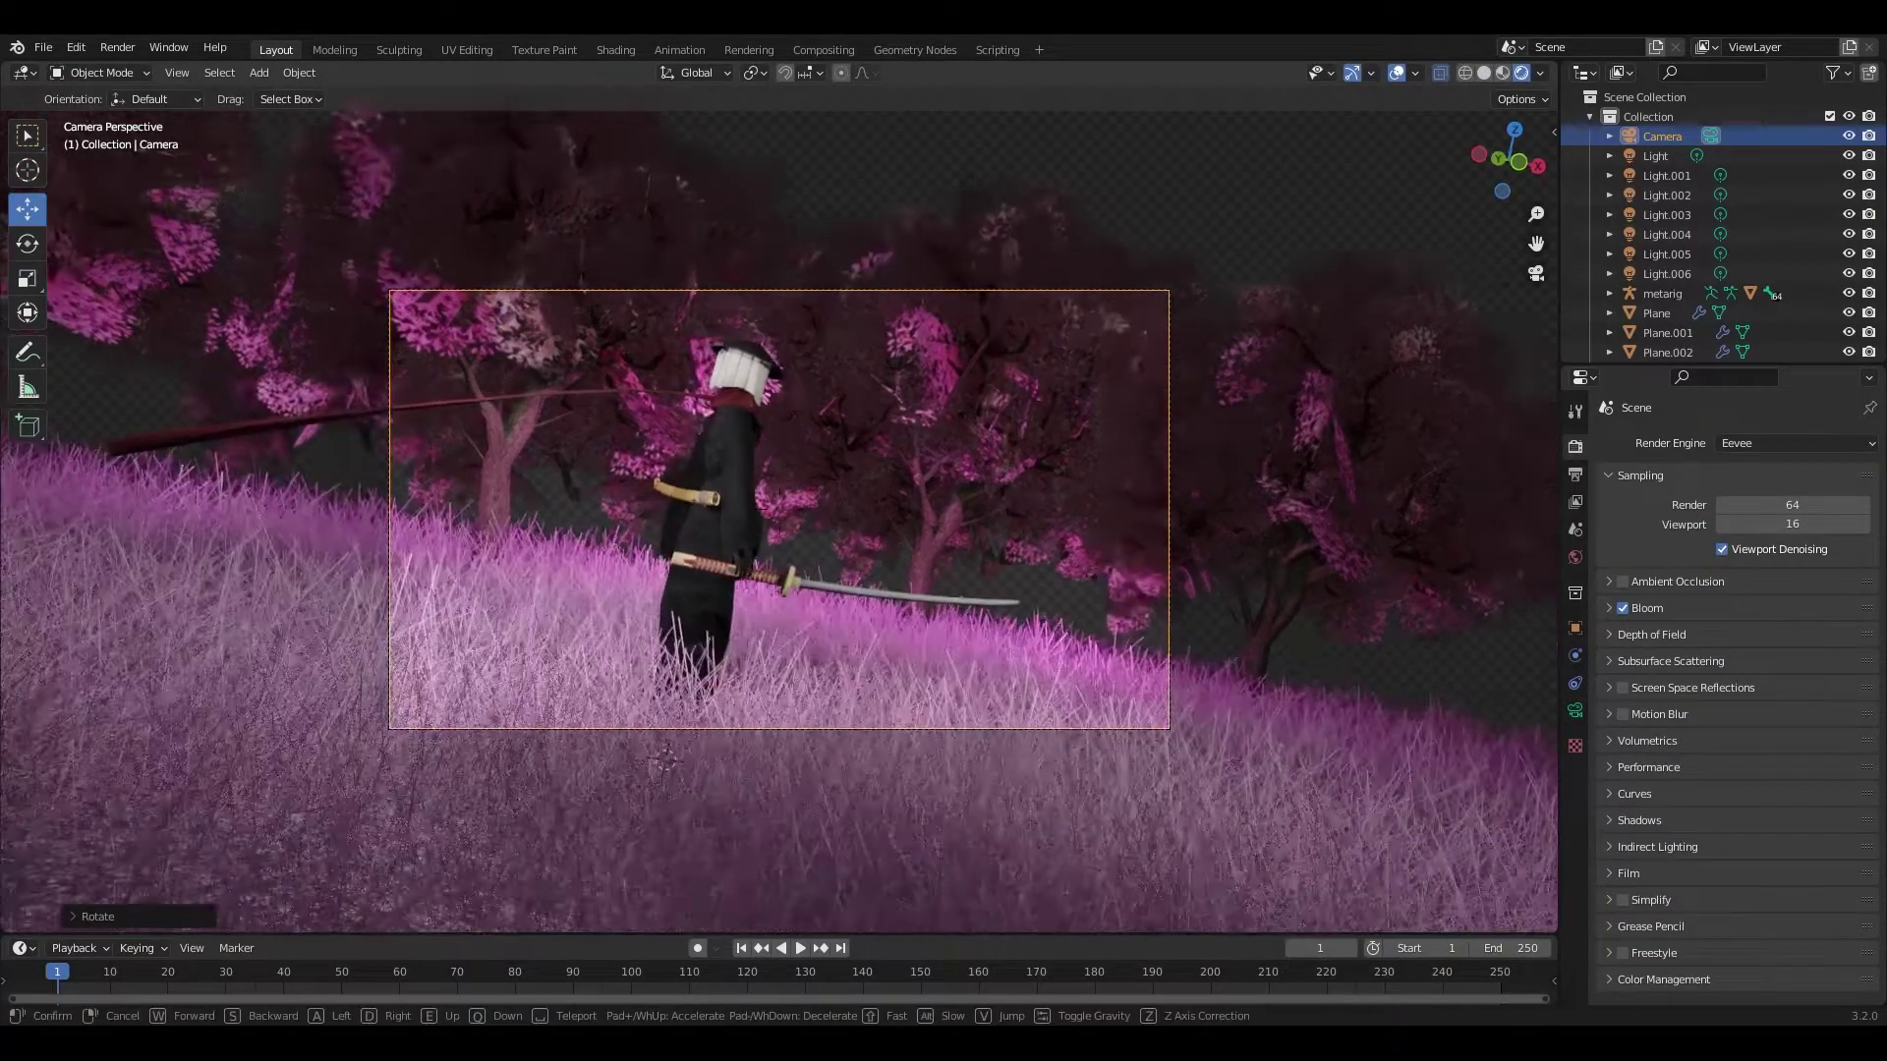
pyautogui.press('Return')
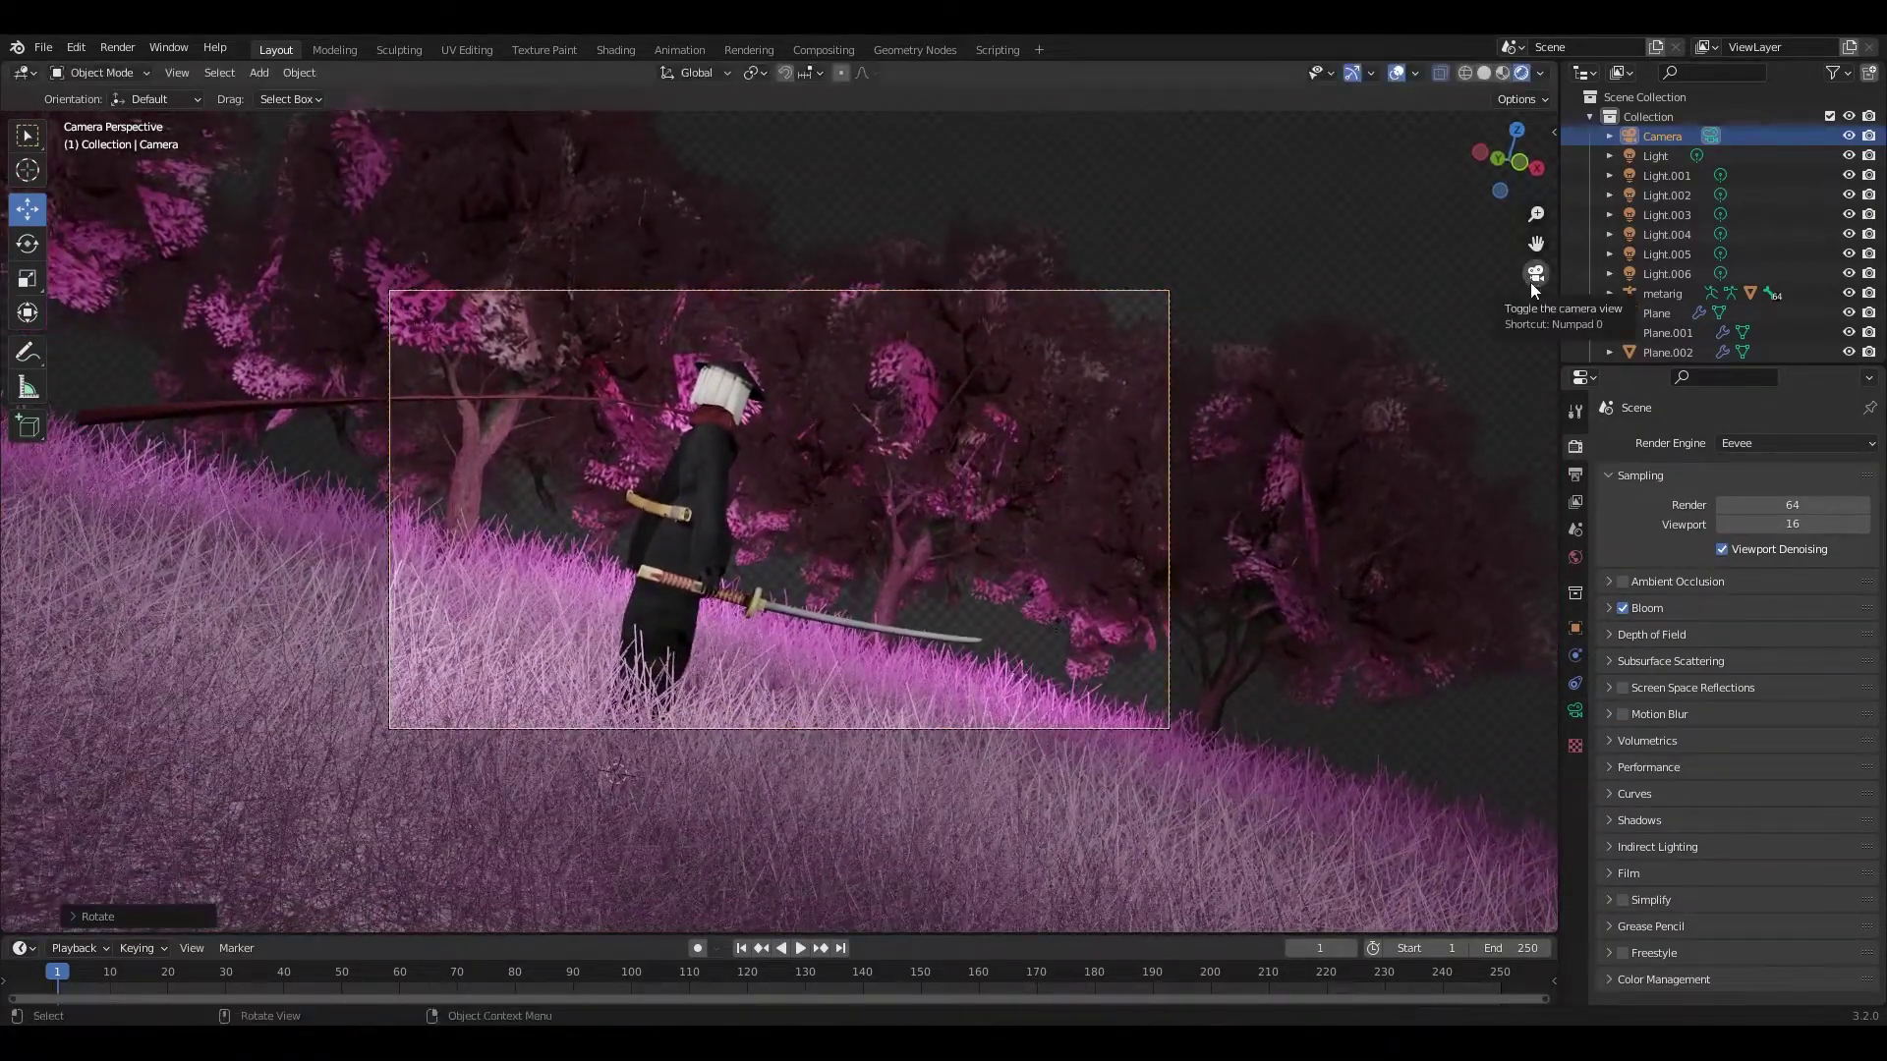
pyautogui.click(1534, 284)
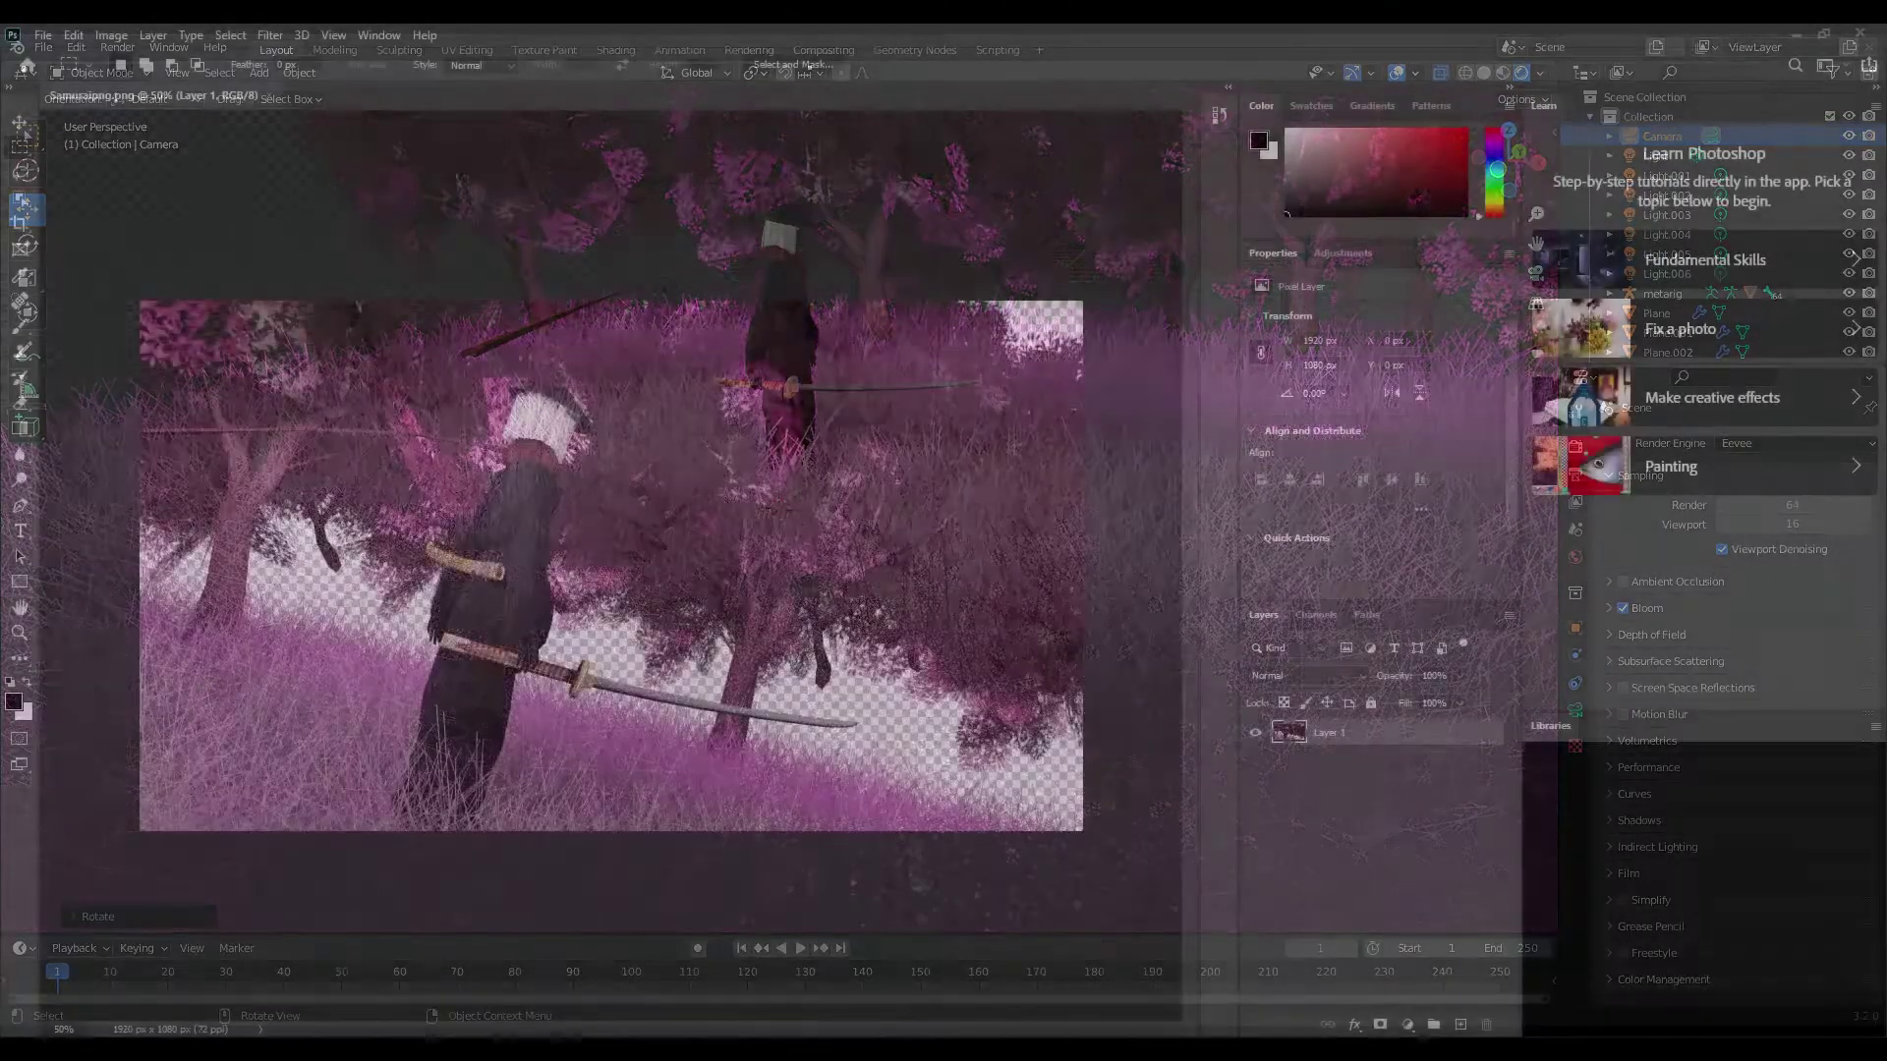
# Step: Paste a sky photo and scale it to cover the canvas
pyautogui.press('v')
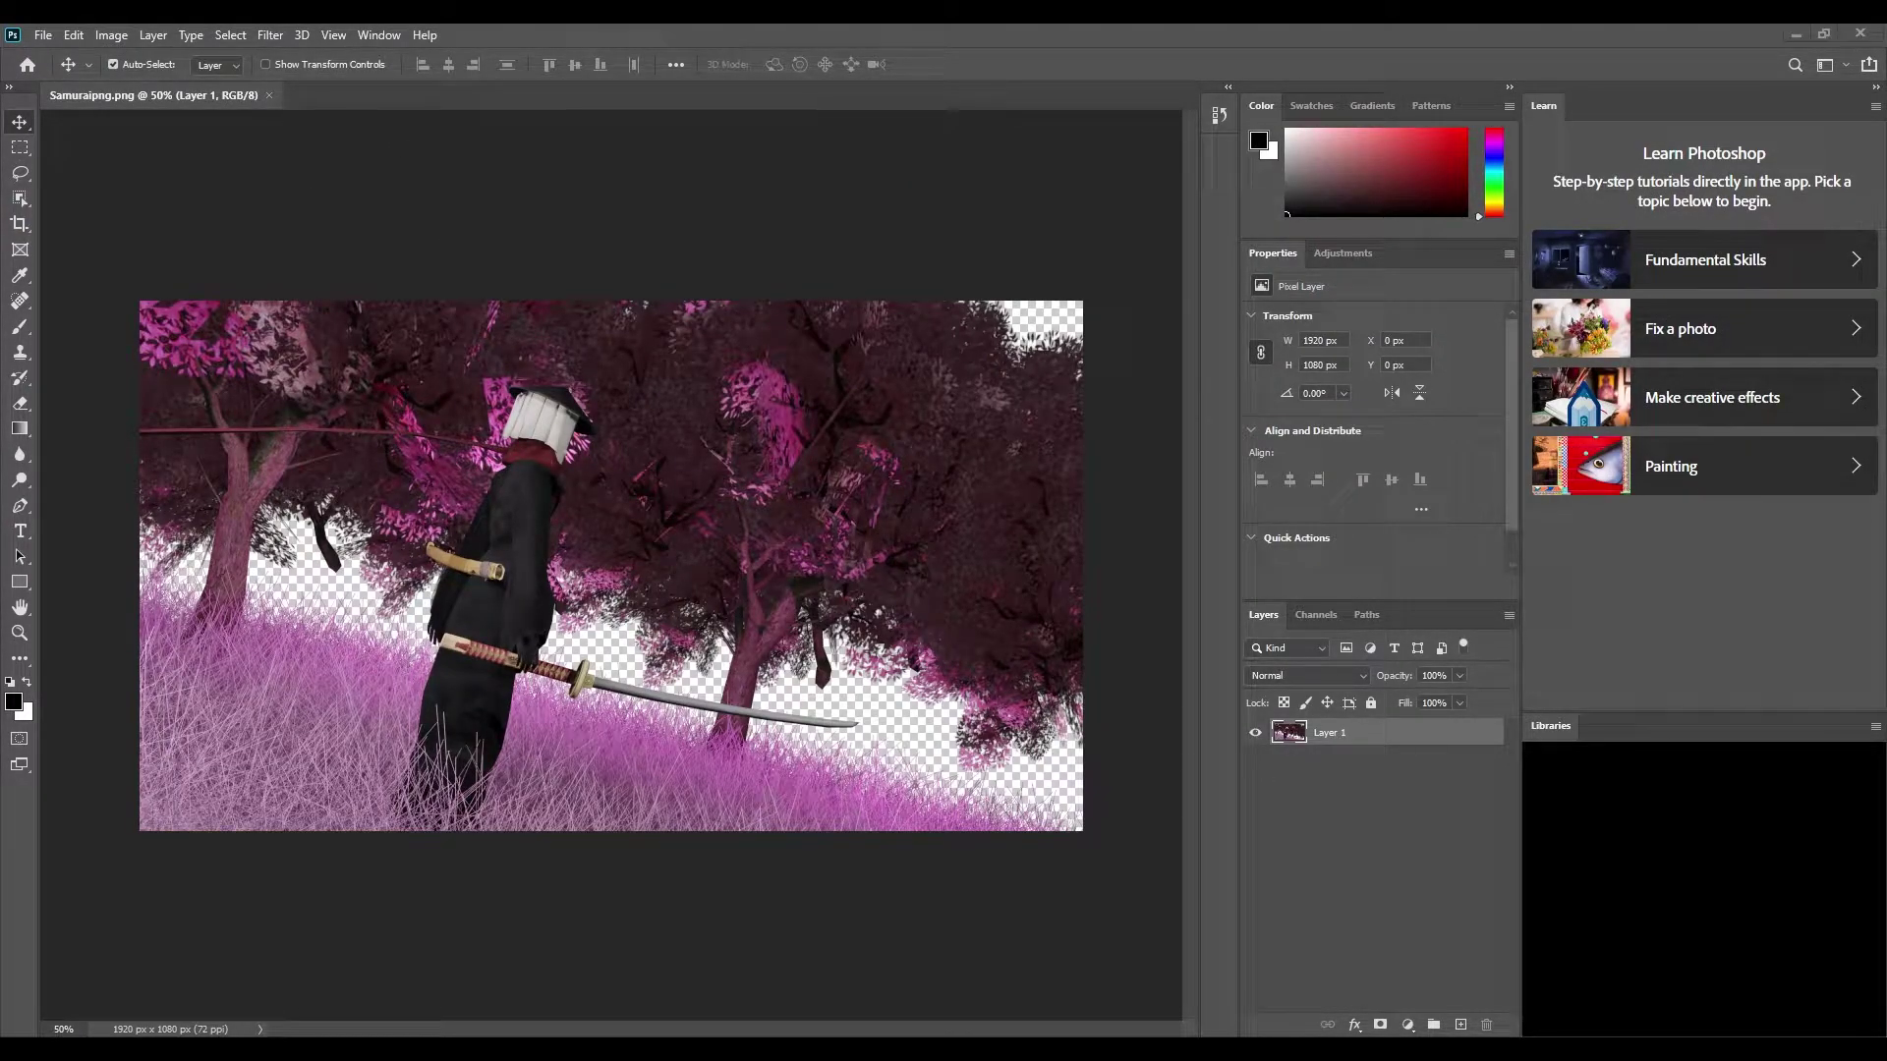
pyautogui.hotkey('ctrl', 'v')
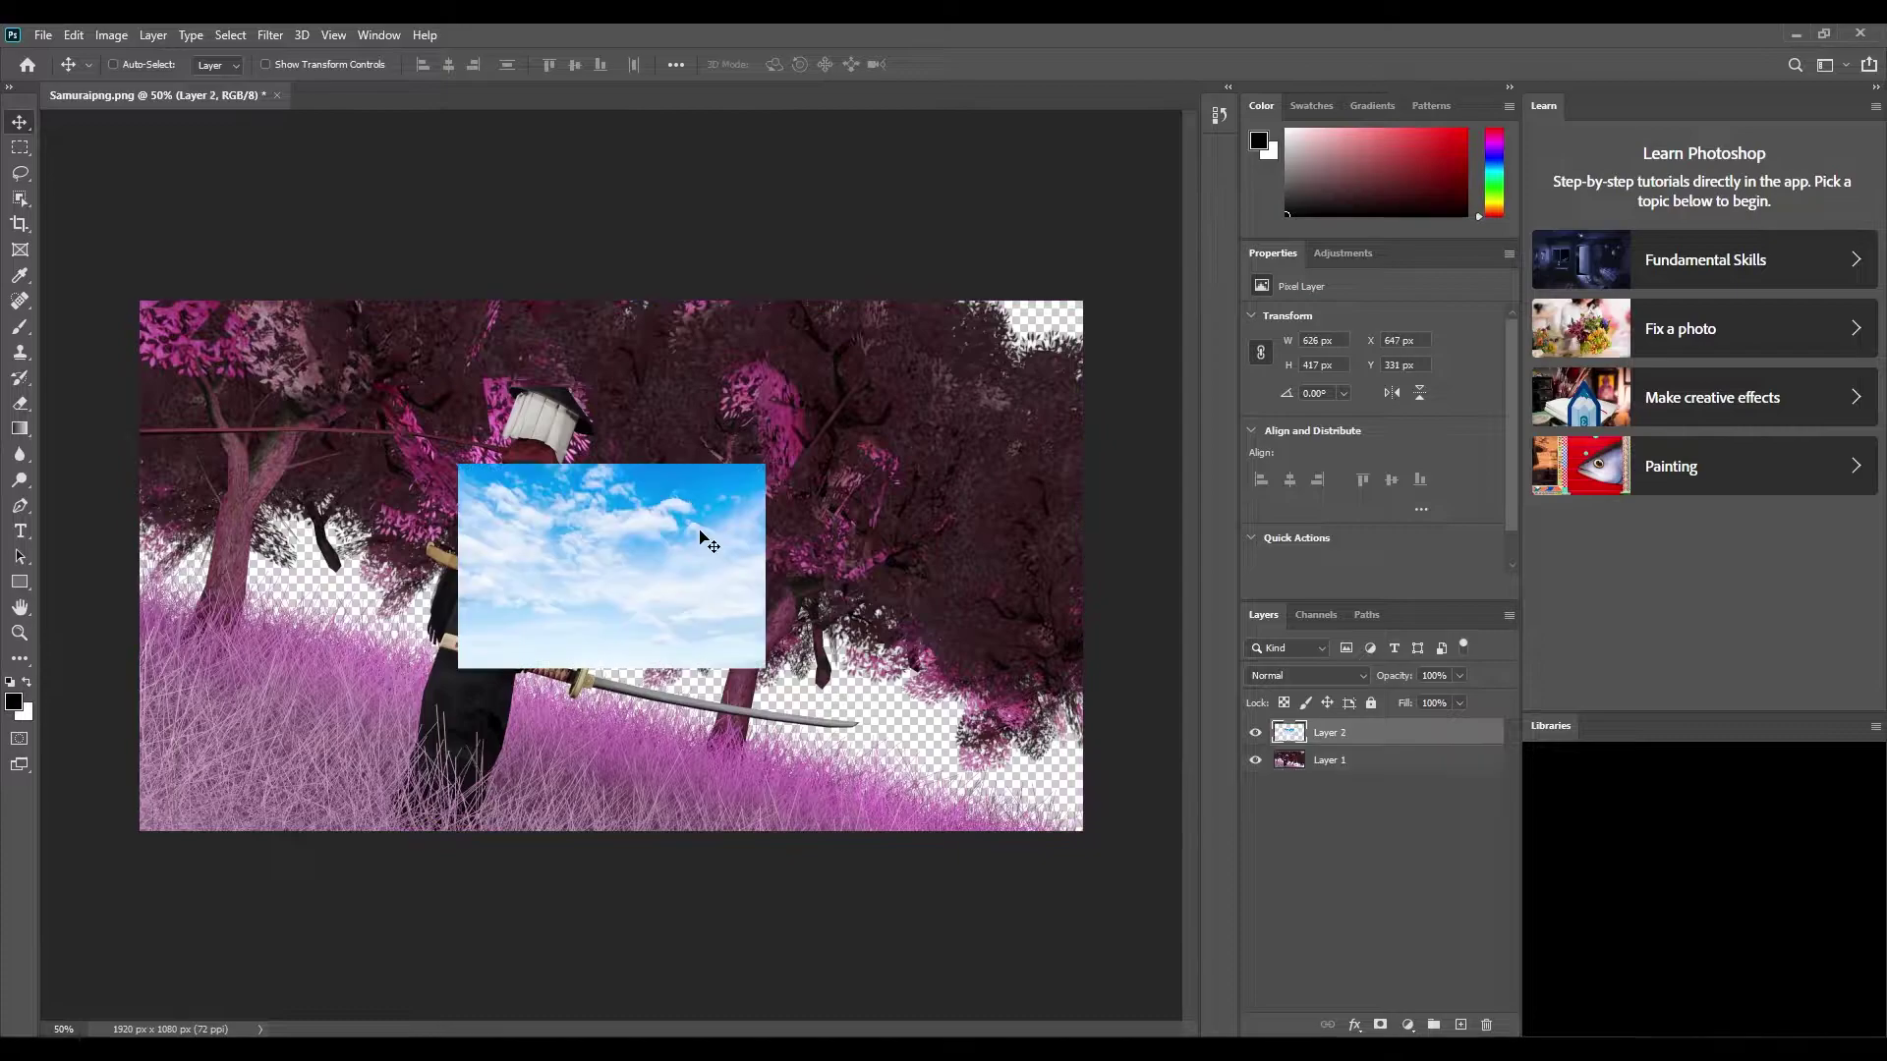
pyautogui.moveTo(613, 566); pyautogui.dragTo(231, 361)
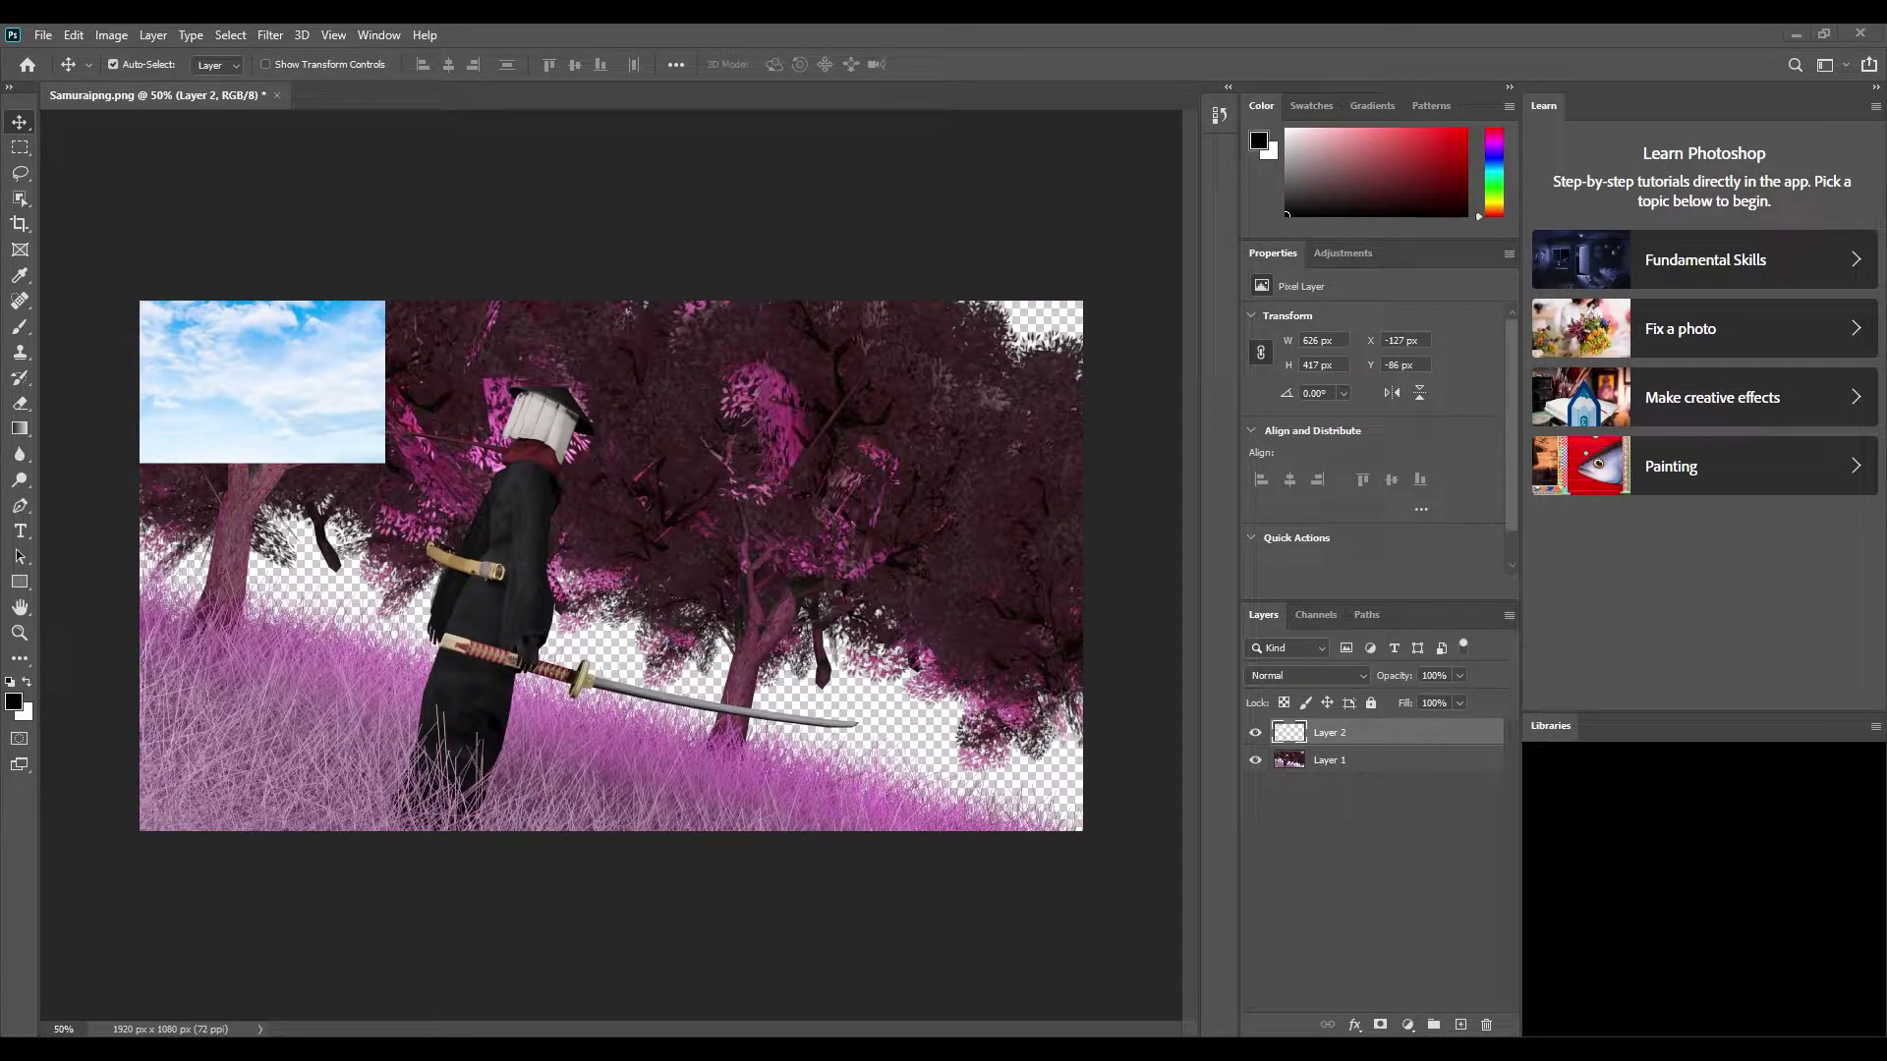
pyautogui.hotkey('ctrl', 't')
pyautogui.moveTo(385, 463); pyautogui.dragTo(1124, 855)
pyautogui.moveTo(787, 688); pyautogui.dragTo(1166, 942)
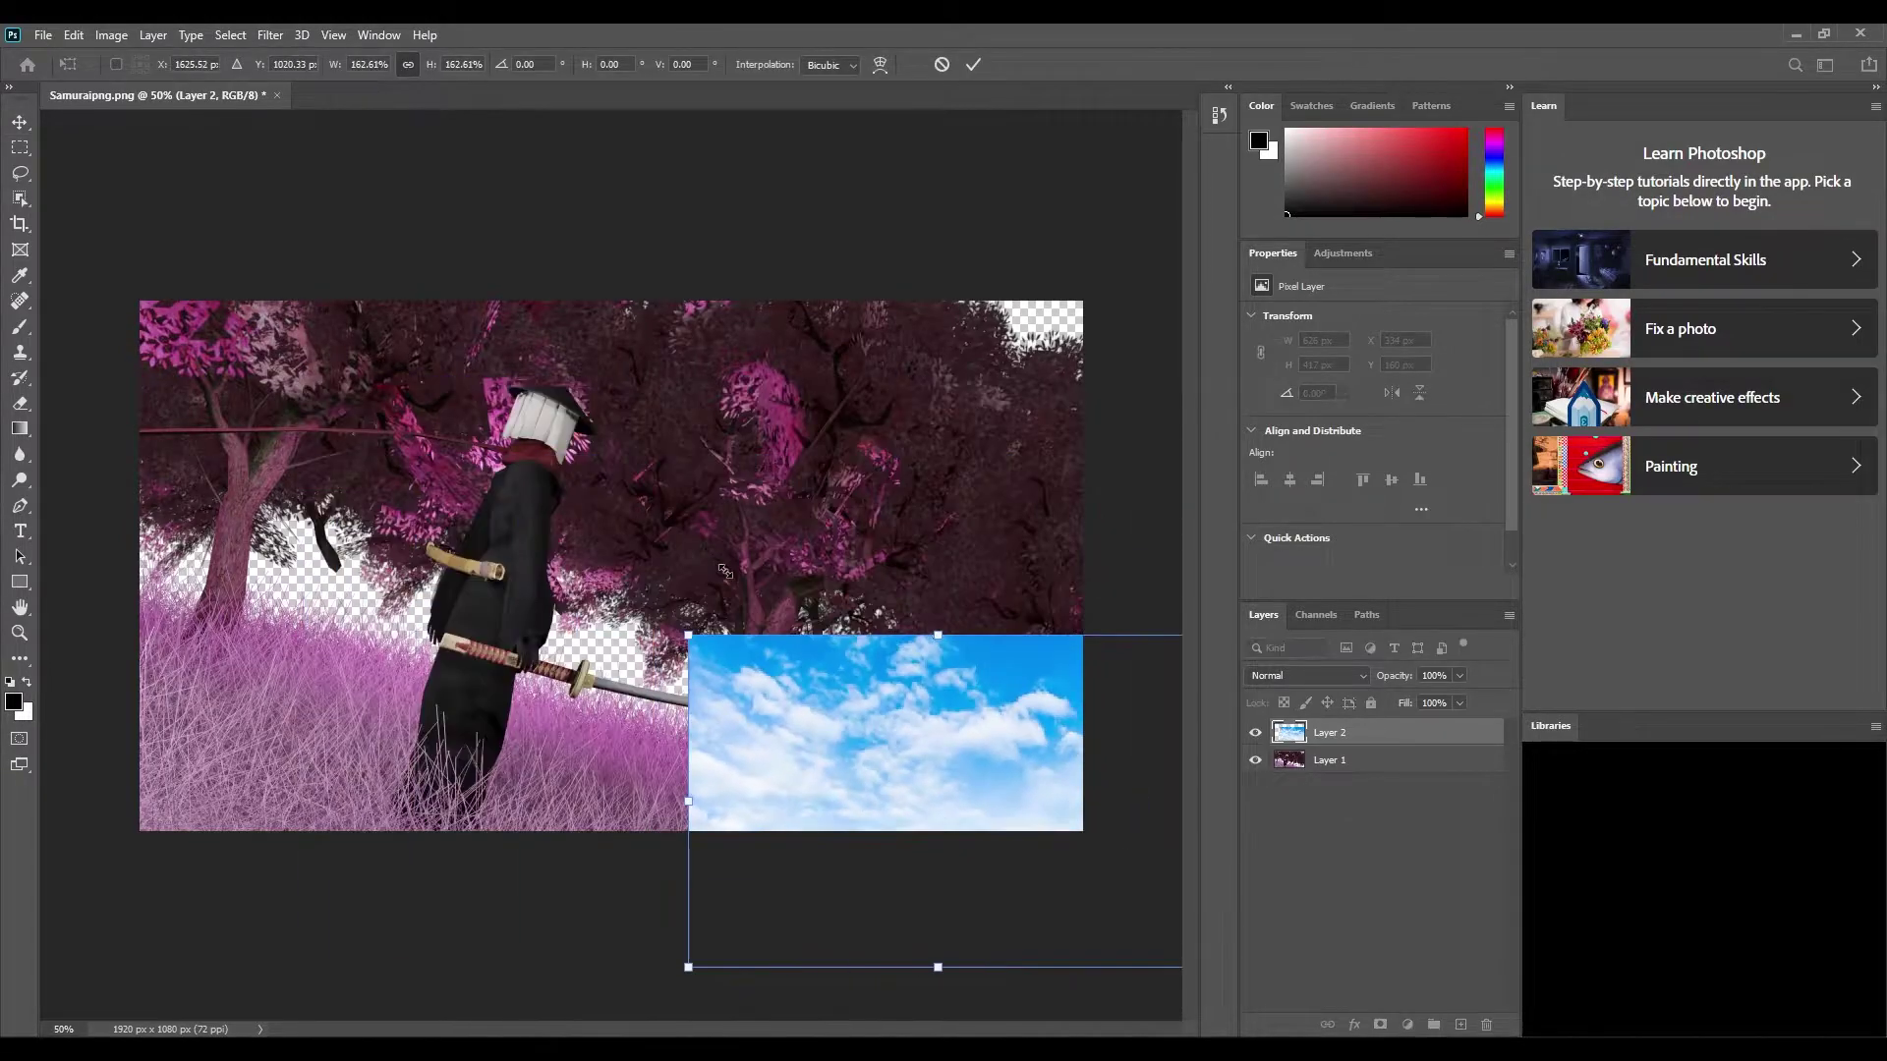
pyautogui.press('Return')
# Step: Reorder and nudge the sky layer, then scale and tilt it to fill the canvas
pyautogui.moveTo(1329, 732); pyautogui.dragTo(1430, 811)
pyautogui.hotkey('shift', 'Right')
pyautogui.hotkey('shift', 'Right')
pyautogui.hotkey('shift', 'Right')
pyautogui.hotkey('shift', 'Down')
pyautogui.hotkey('shift', 'Down')
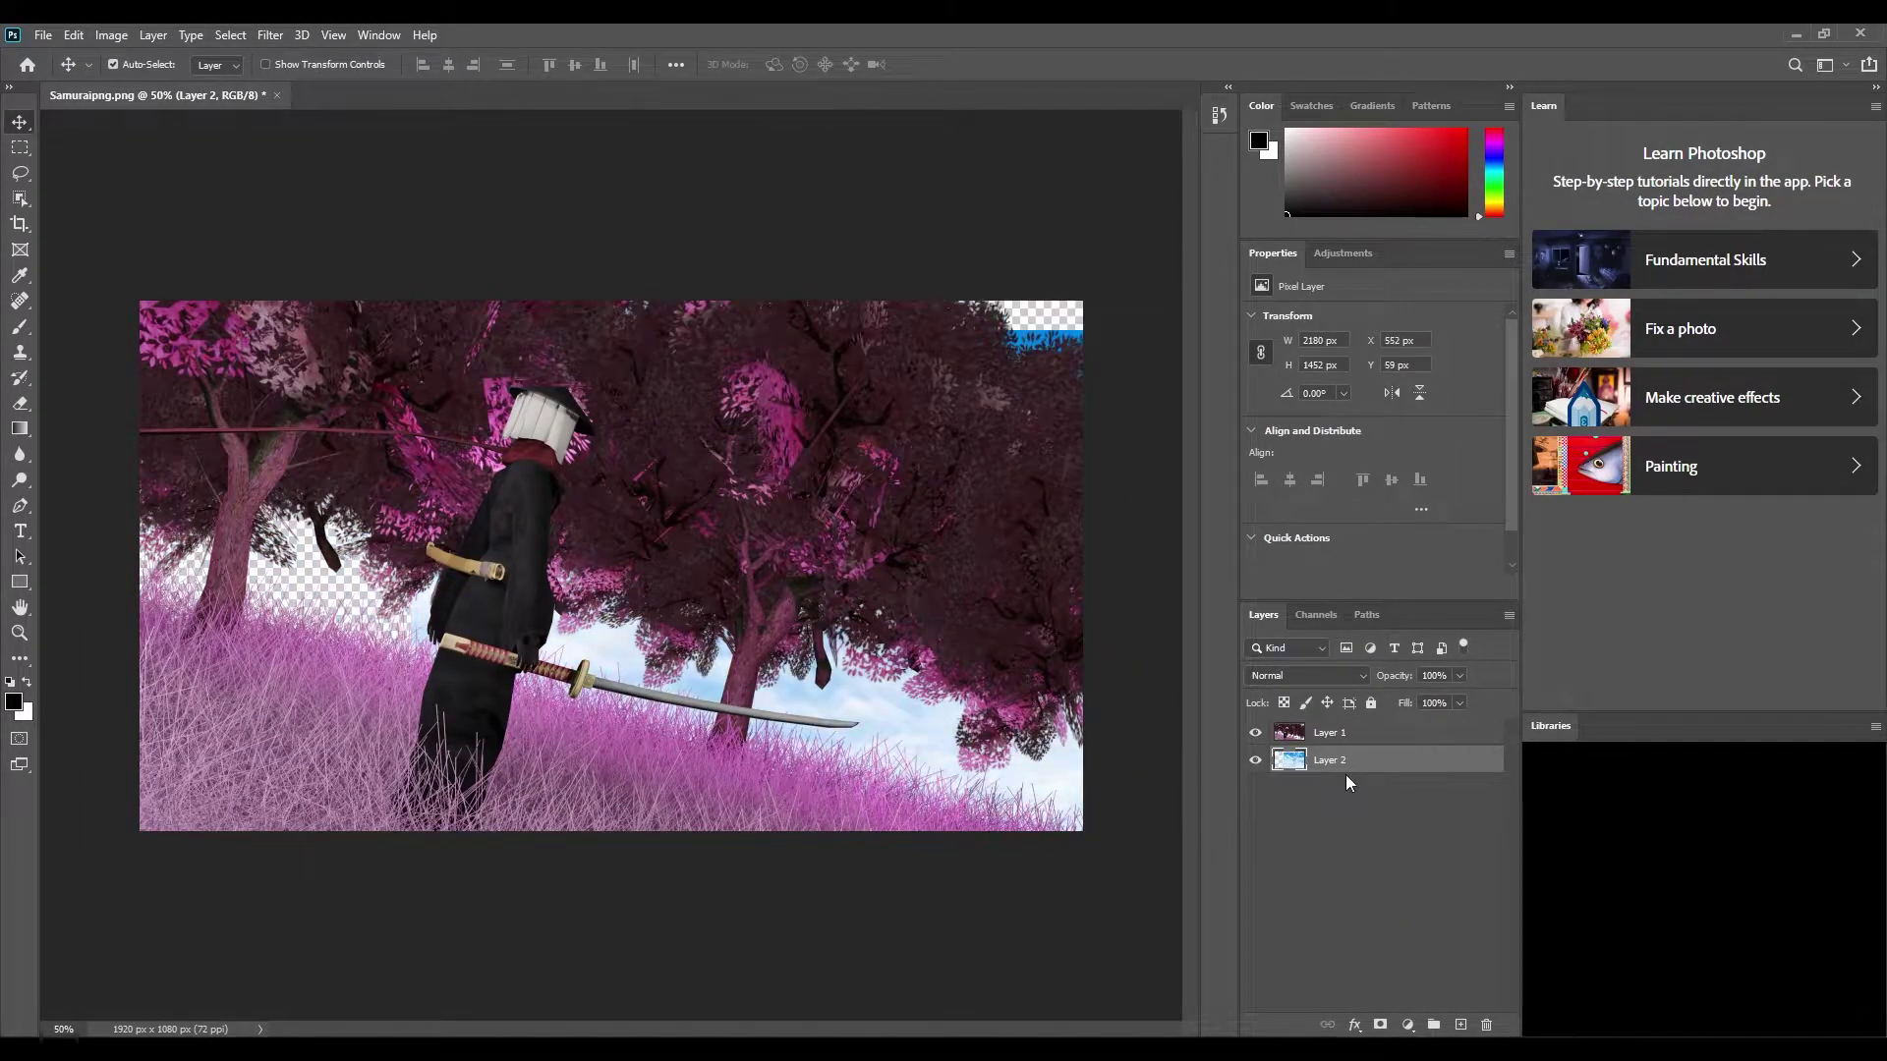
pyautogui.moveTo(1376, 733); pyautogui.dragTo(1376, 728)
pyautogui.hotkey('ctrl', 't')
pyautogui.moveTo(411, 330)
pyautogui.mouseDown()
pyautogui.moveTo(560, 451)
pyautogui.moveTo(691, 385)
pyautogui.moveTo(138, 295)
pyautogui.mouseUp()
pyautogui.moveTo(629, 550); pyautogui.dragTo(585, 501)
pyautogui.press('Return')
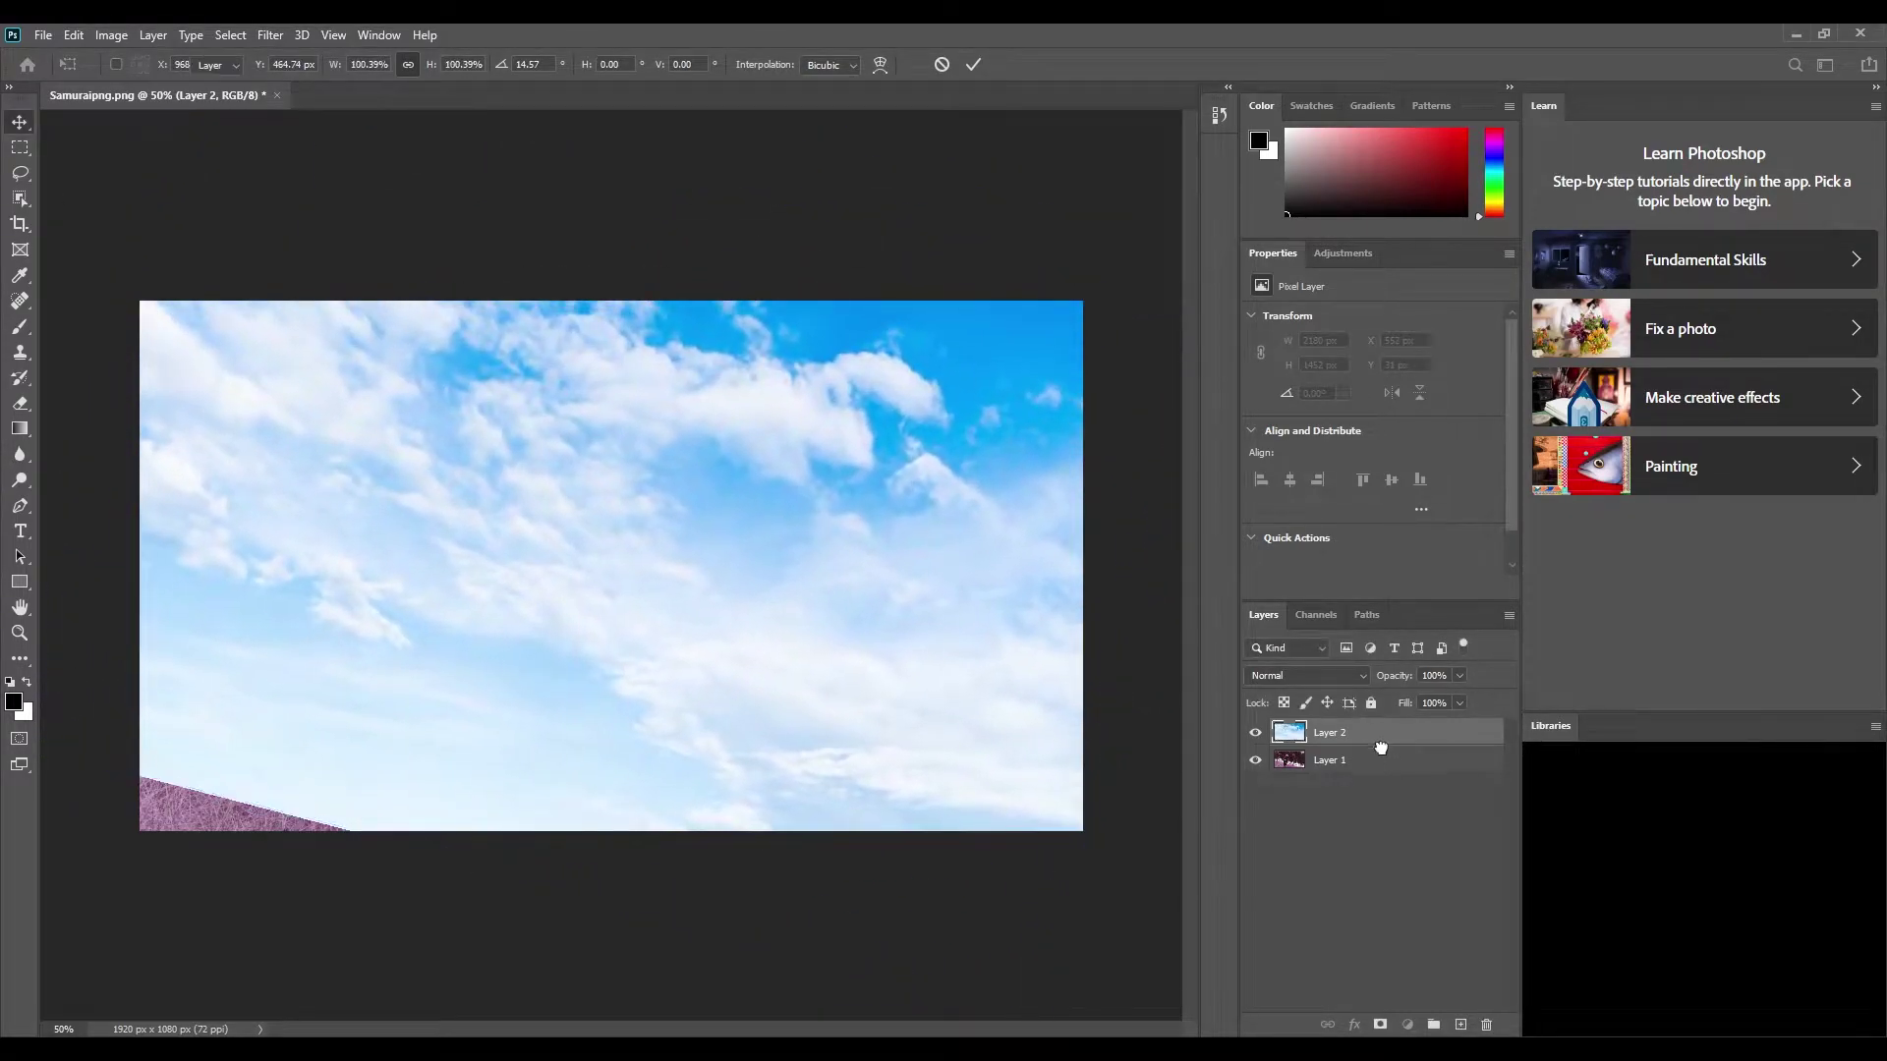
# Step: Move the sky behind the render and shrink it to about 90 percent
pyautogui.moveTo(1377, 741); pyautogui.dragTo(1376, 771)
pyautogui.hotkey('ctrl', 't')
pyautogui.moveTo(620, 973); pyautogui.dragTo(883, 744)
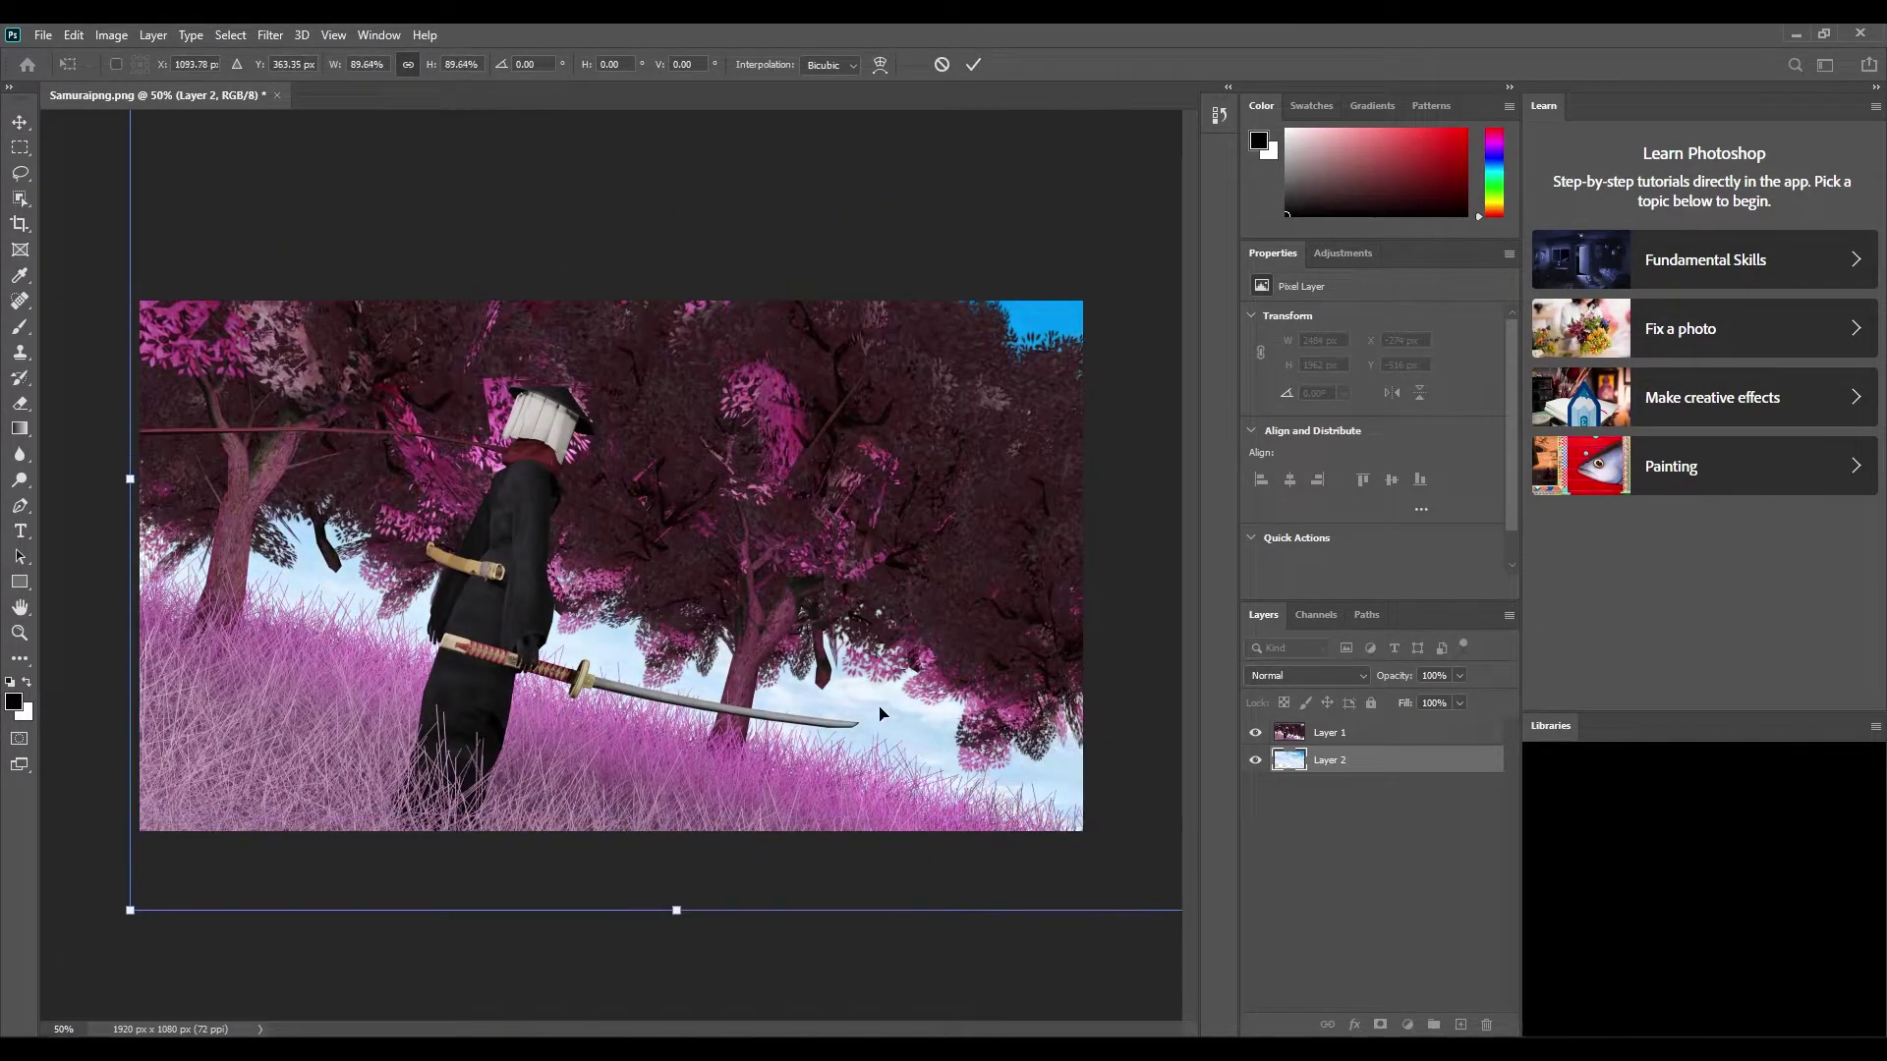
pyautogui.press('Return')
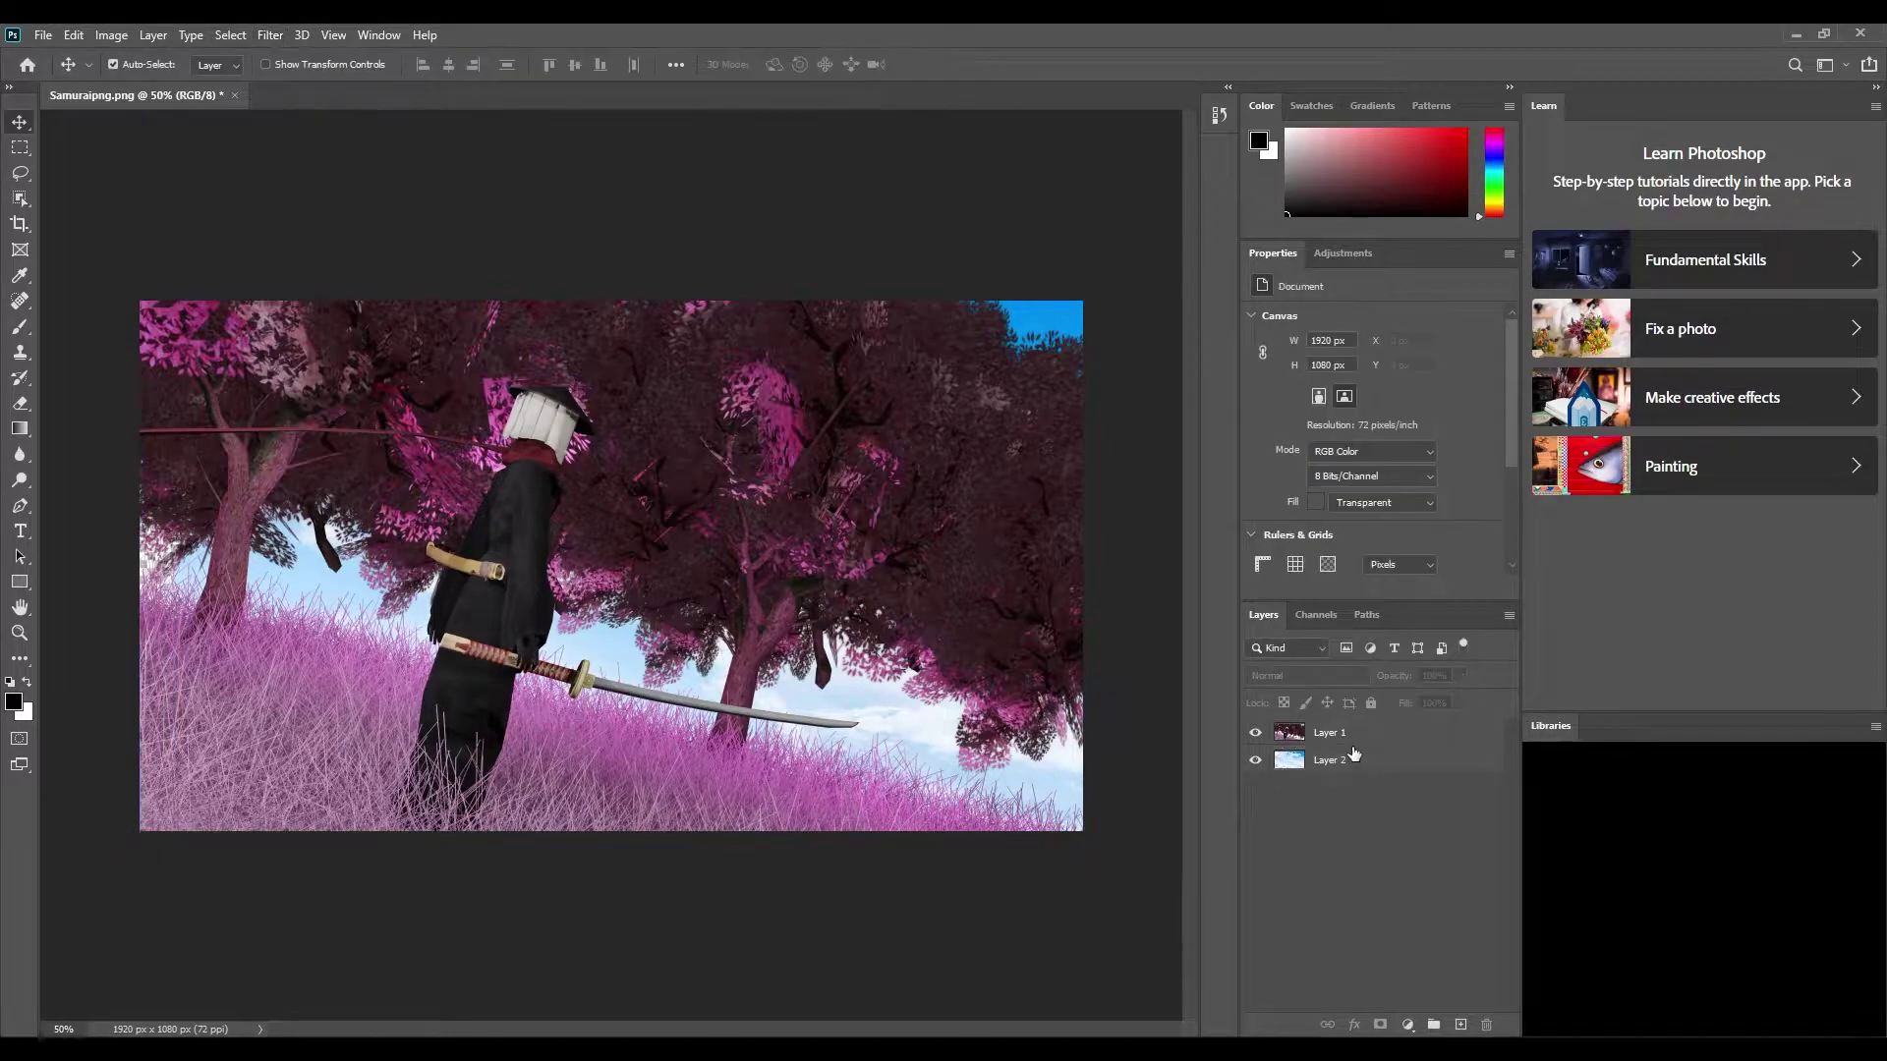
# Step: Delete the sky layer, restore it with undo, then delete it again
pyautogui.press('h')
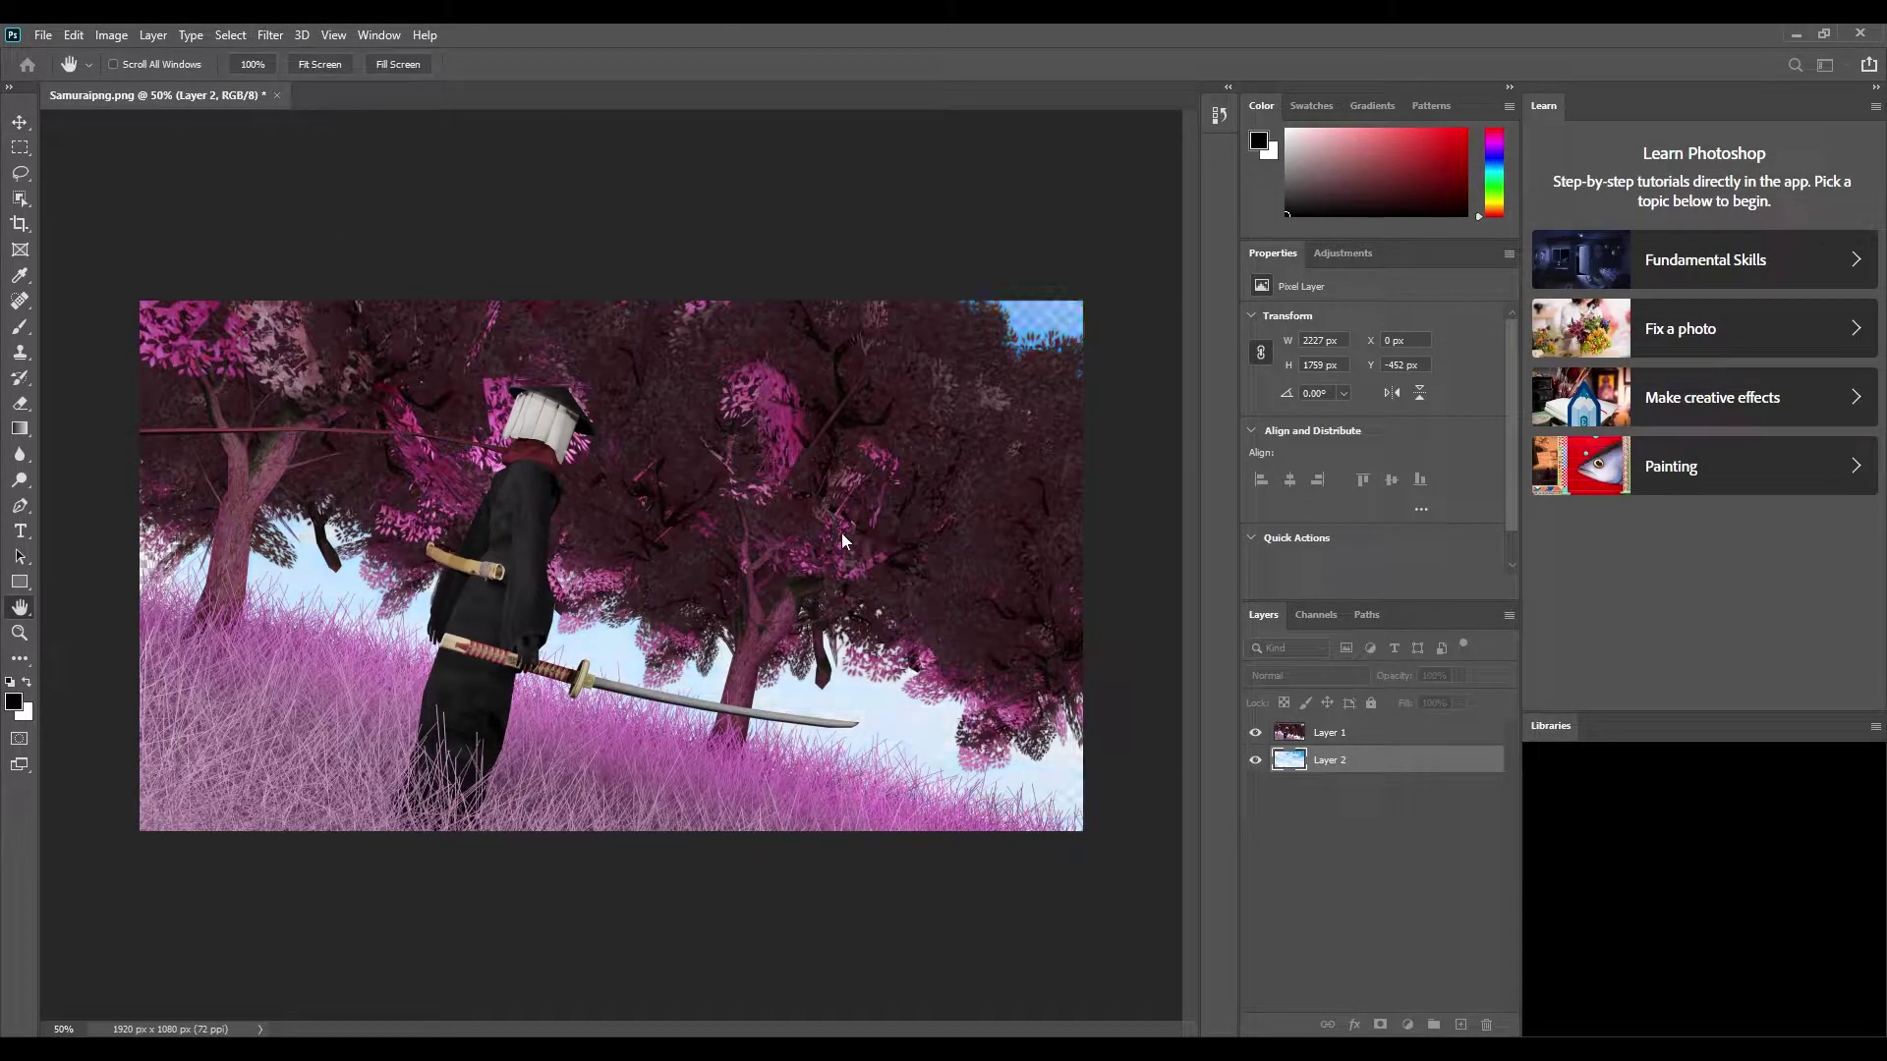
pyautogui.press('v')
pyautogui.press('Delete')
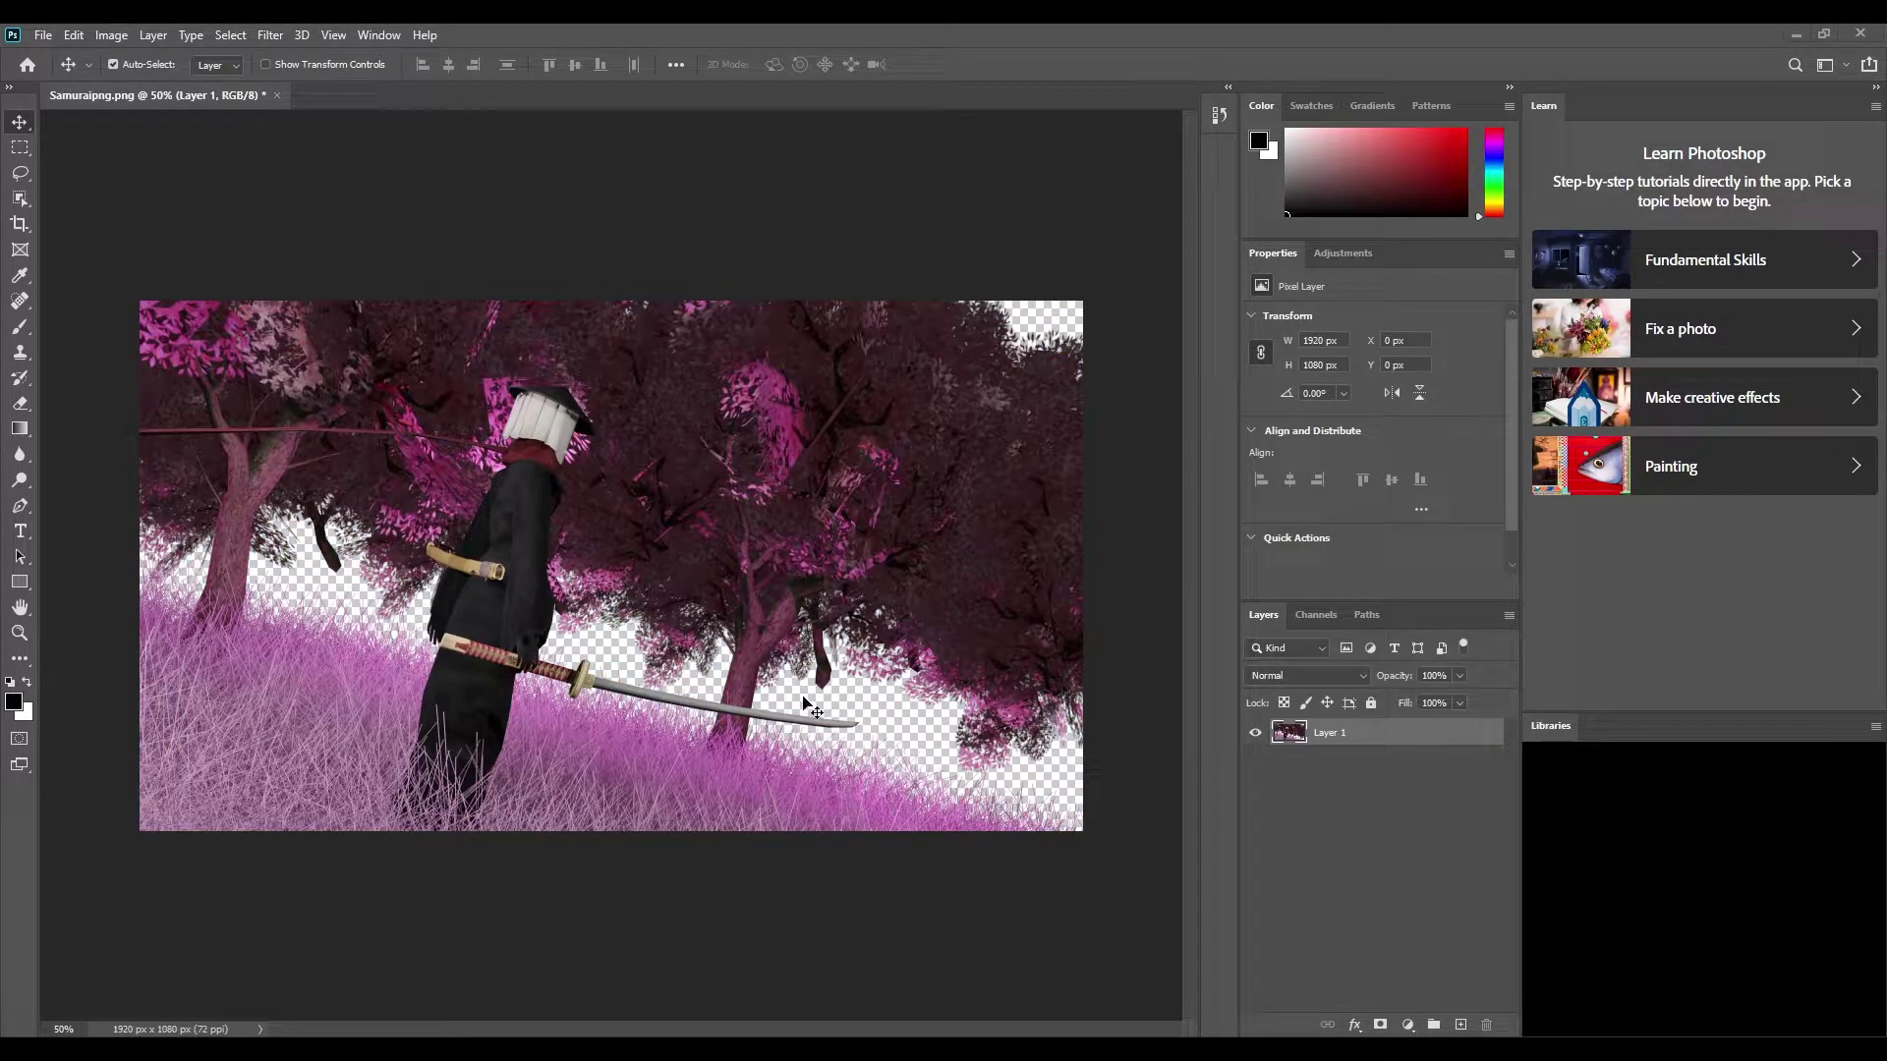
pyautogui.hotkey('ctrl', 'z')
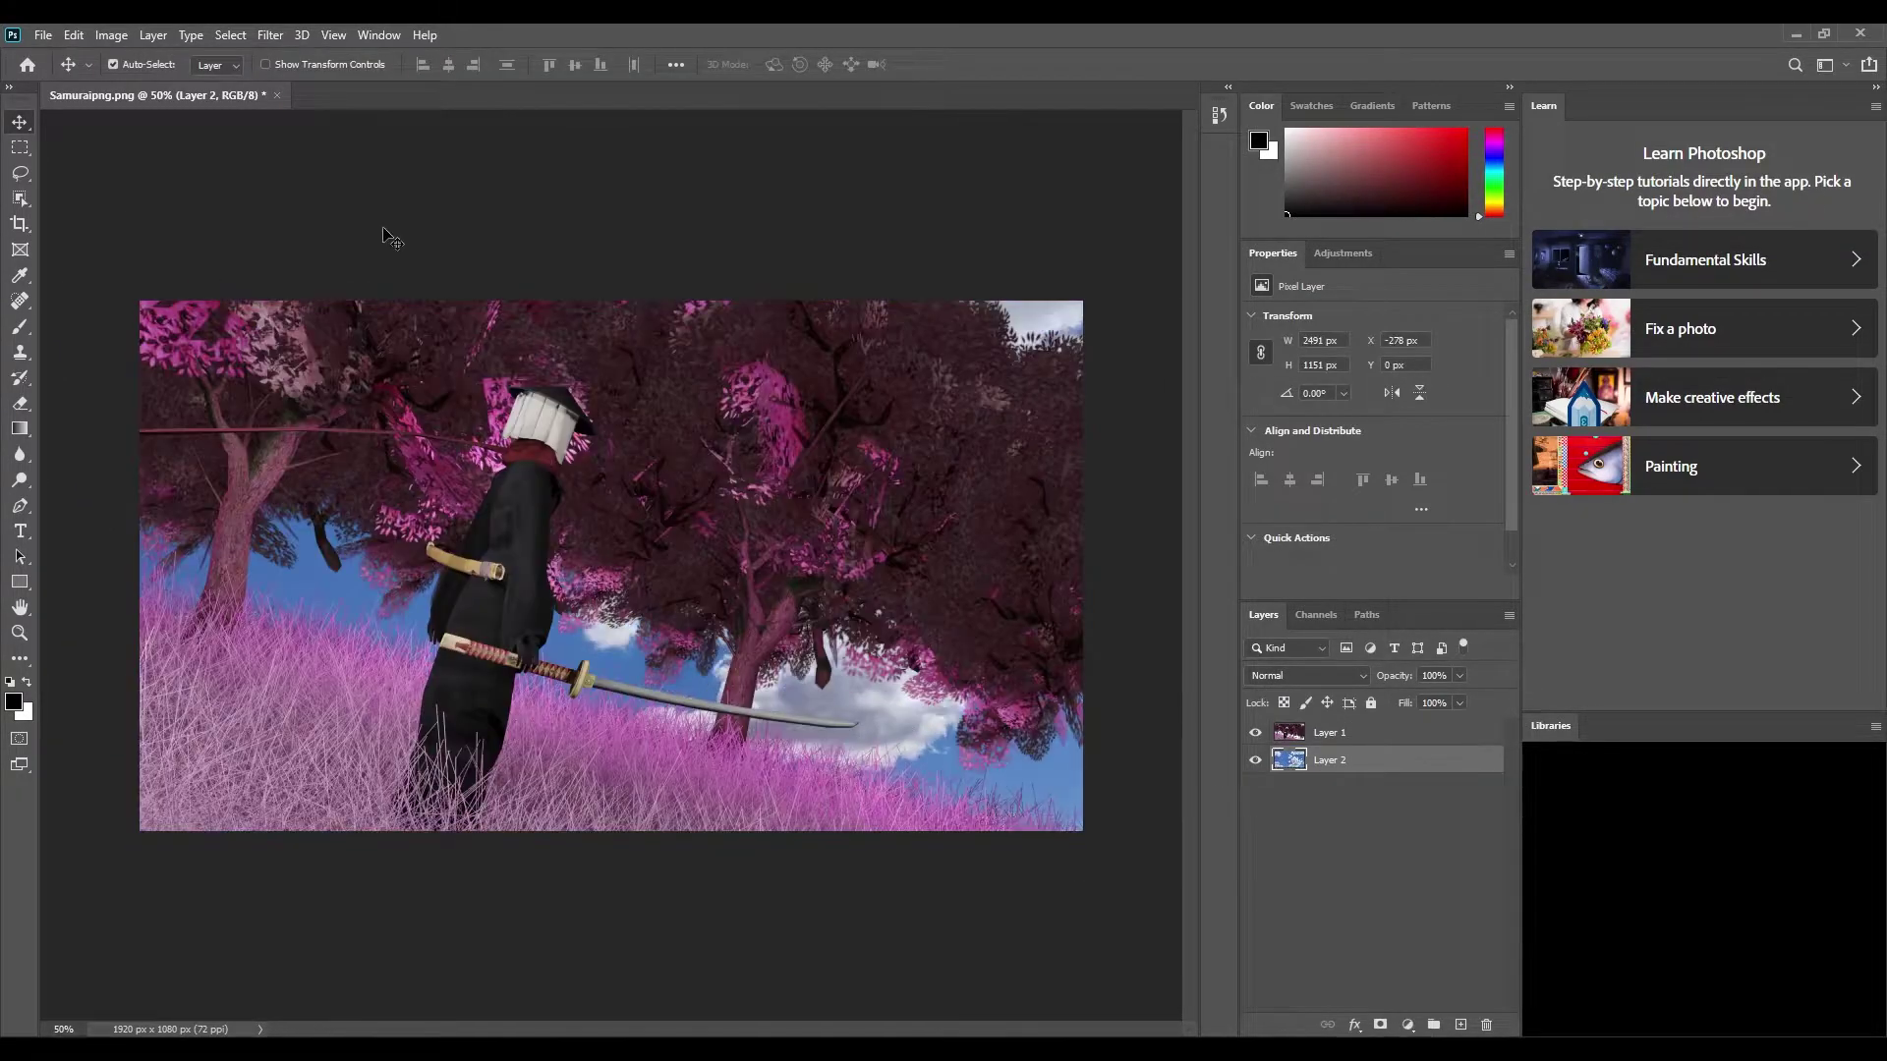
pyautogui.press('h')
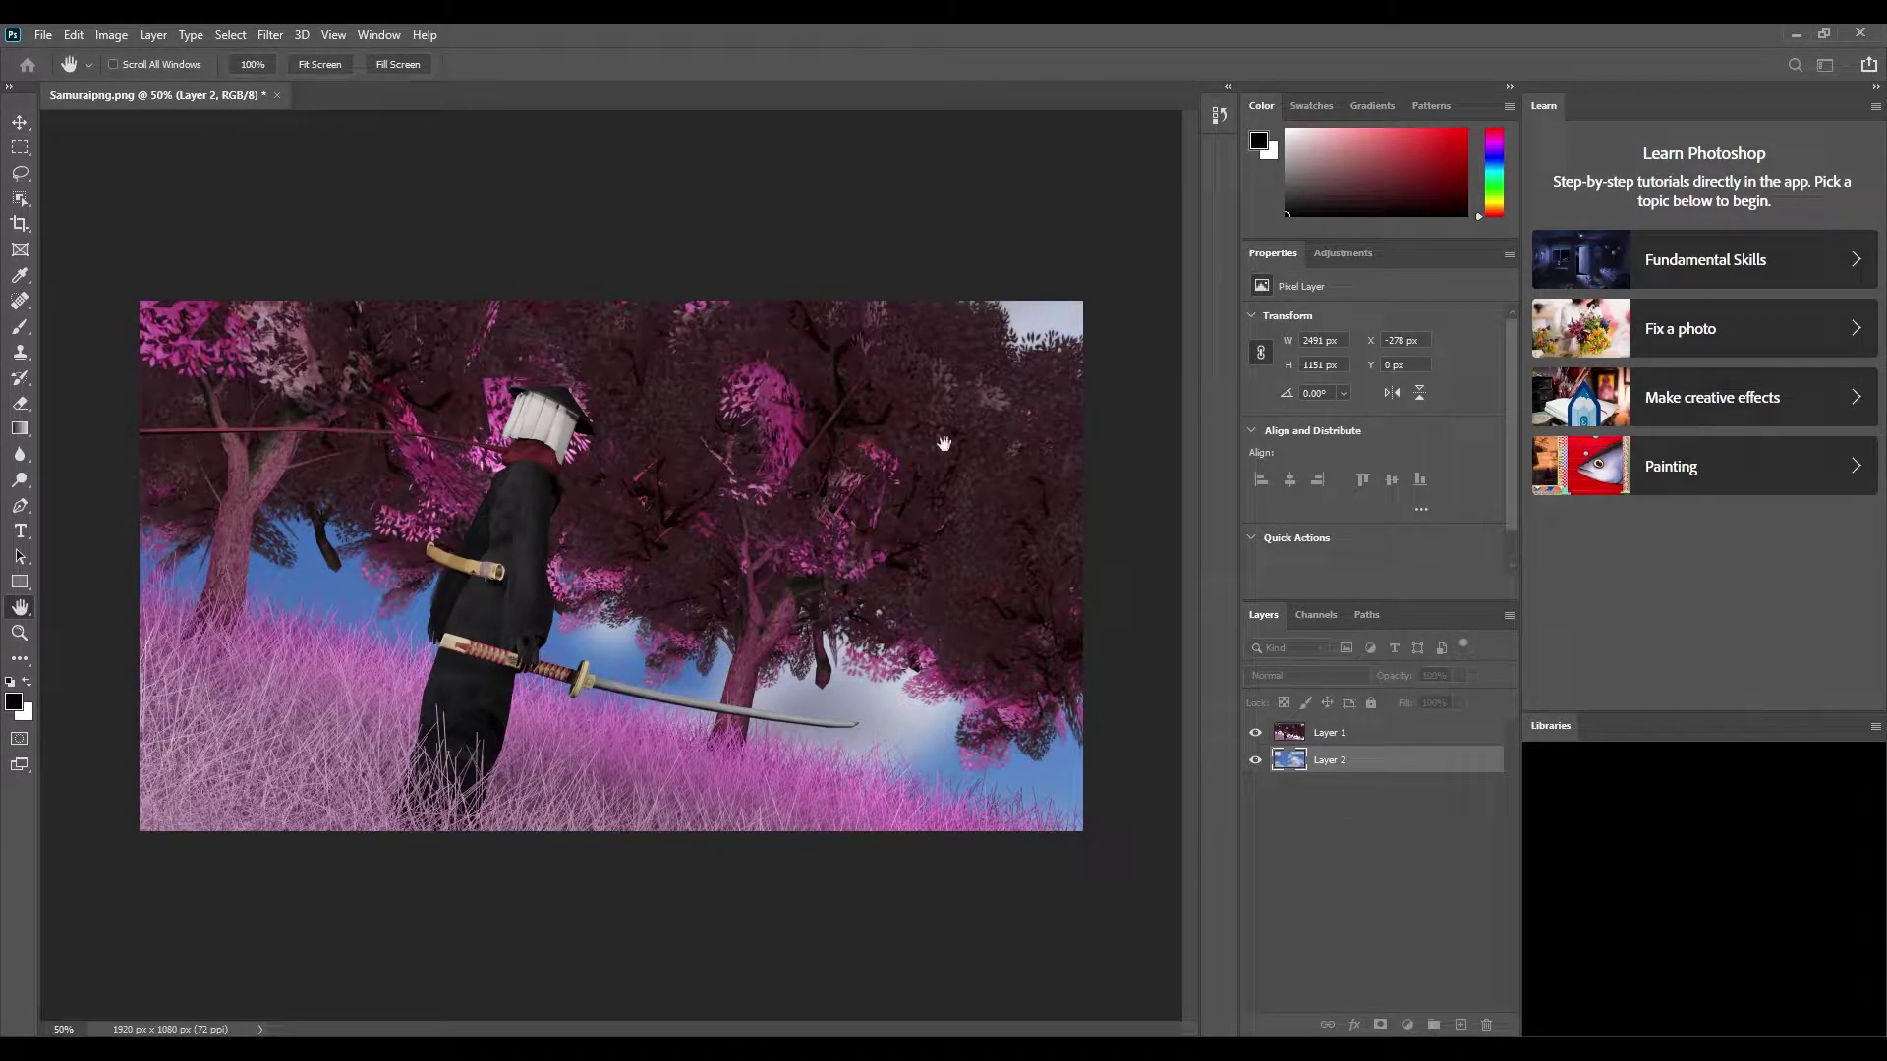
pyautogui.press('v')
pyautogui.press('Delete')
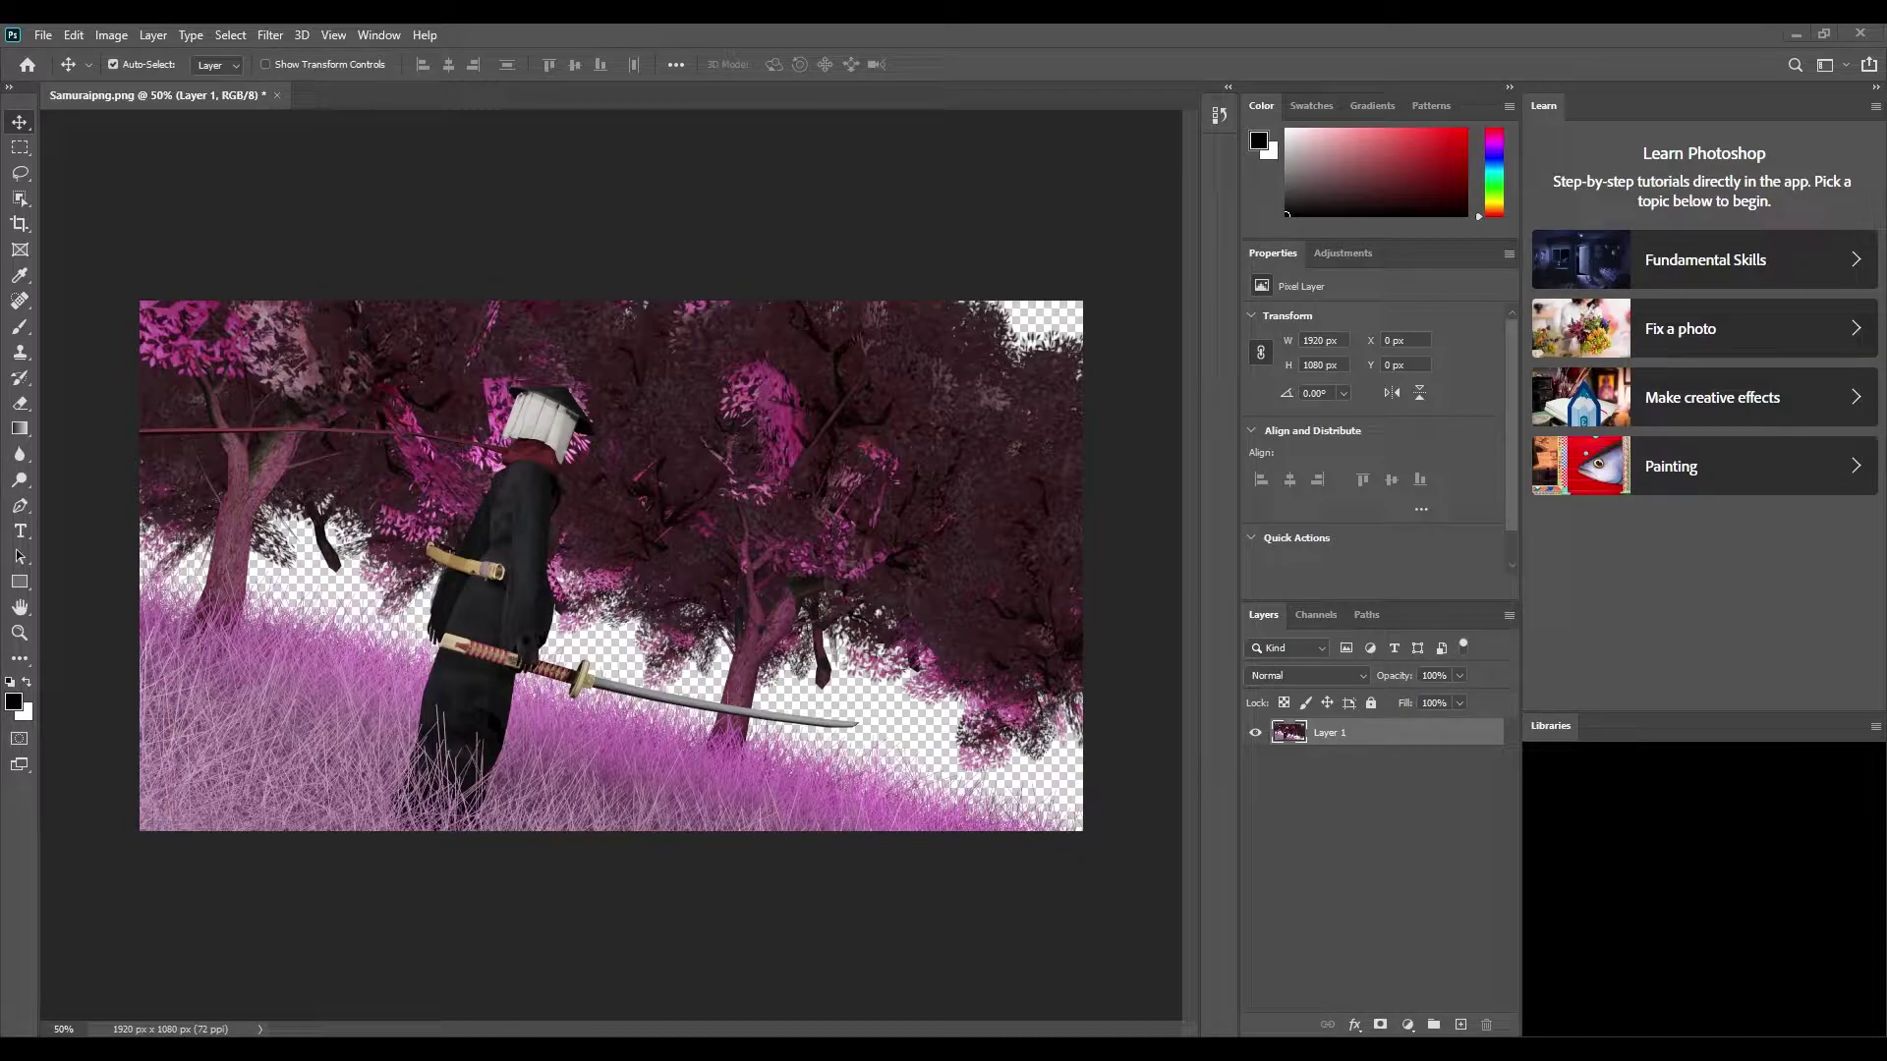
# Step: Paste a starry night image, scale it to fill the canvas, and send it behind the render
pyautogui.hotkey('ctrl', 'v')
pyautogui.moveTo(295, 389); pyautogui.dragTo(85, 295)
pyautogui.press('Return')
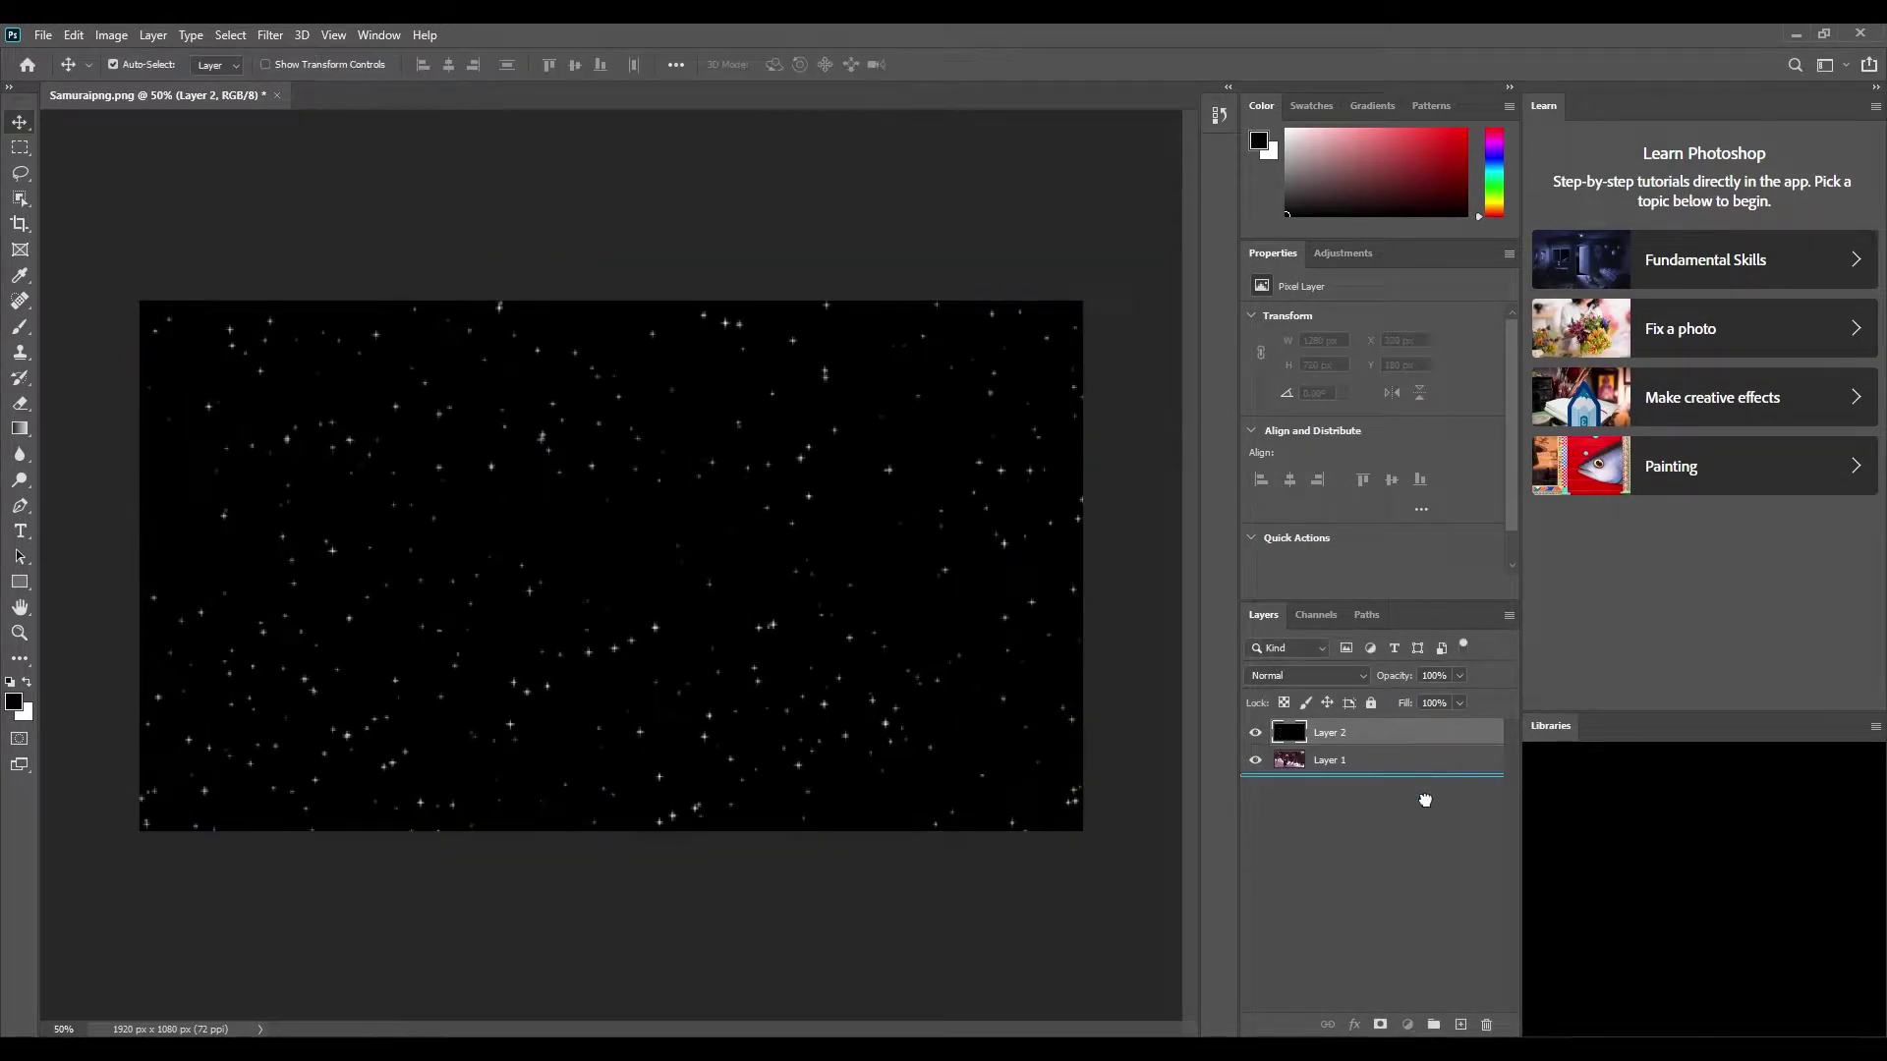
pyautogui.hotkey('ctrl', '[')
pyautogui.press('h')
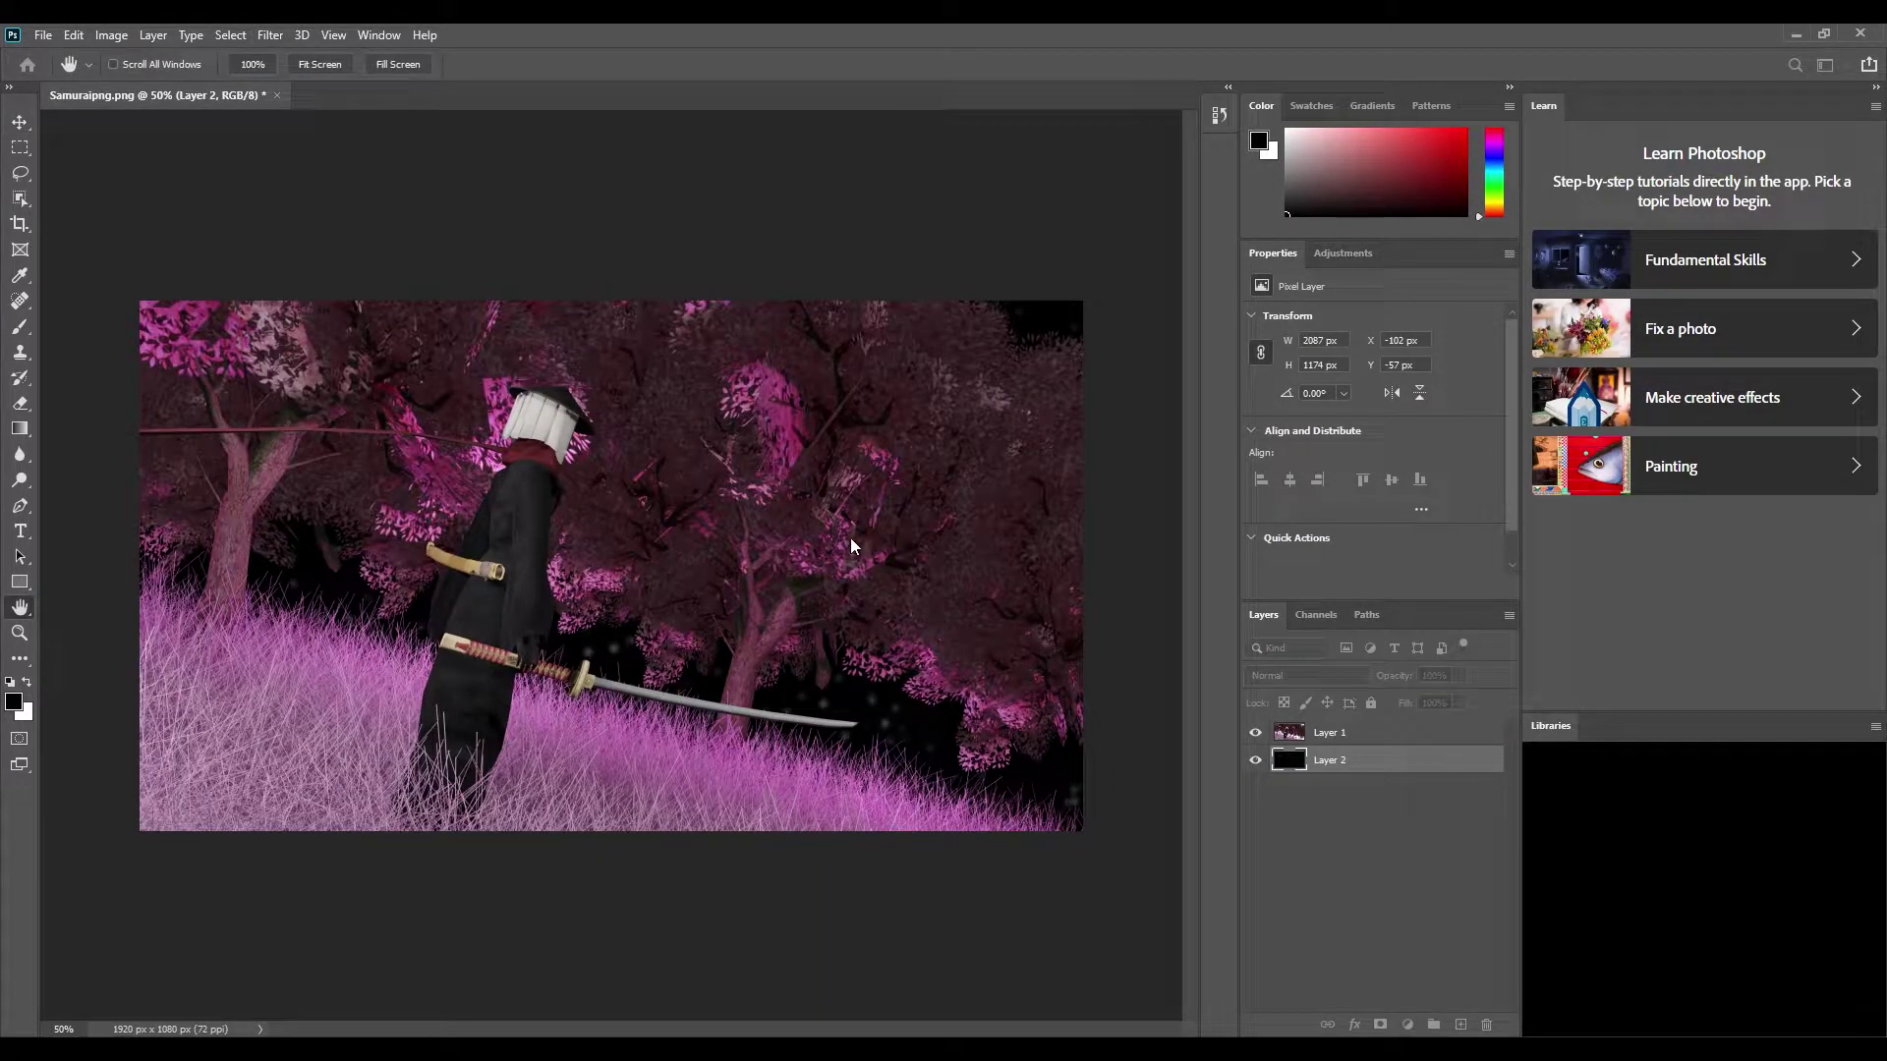
pyautogui.press('v')
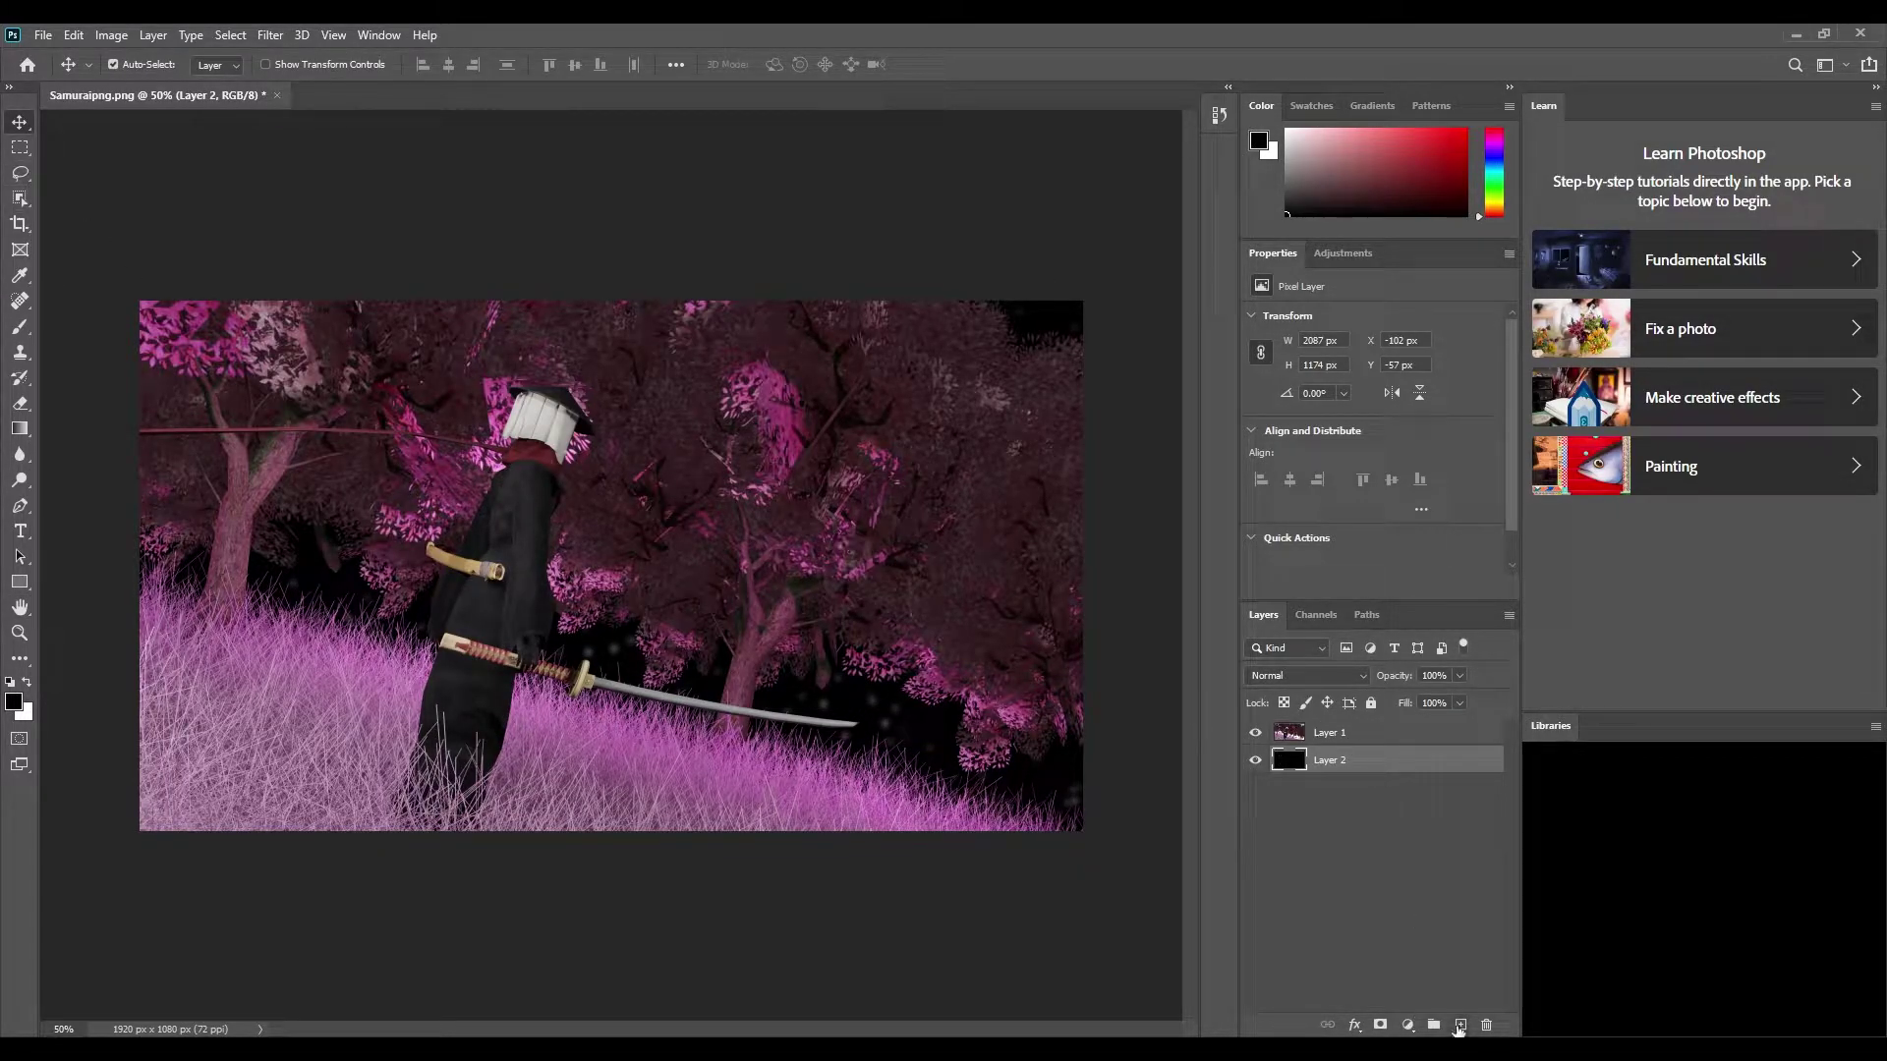
# Step: Add a new empty Layer 3 above the stars and select it
pyautogui.click(1458, 1025)
pyautogui.click(488, 614)
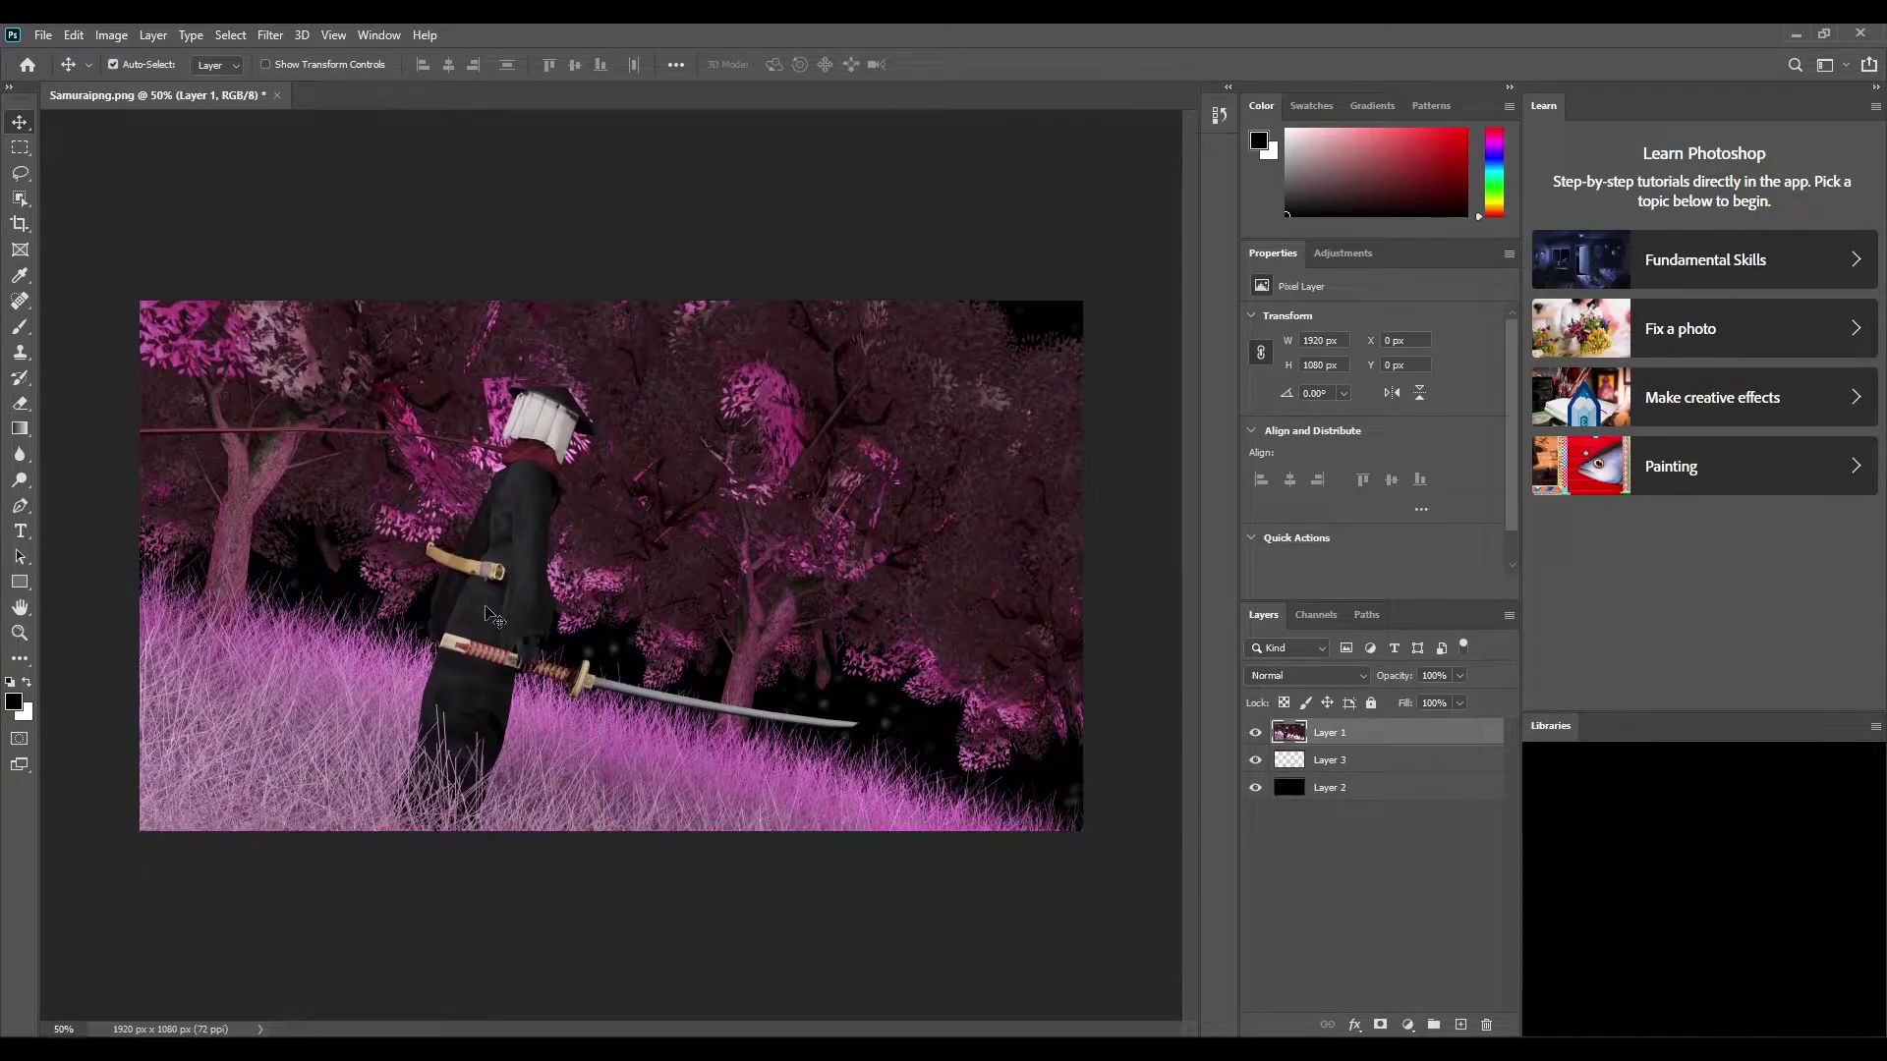
pyautogui.click(1411, 767)
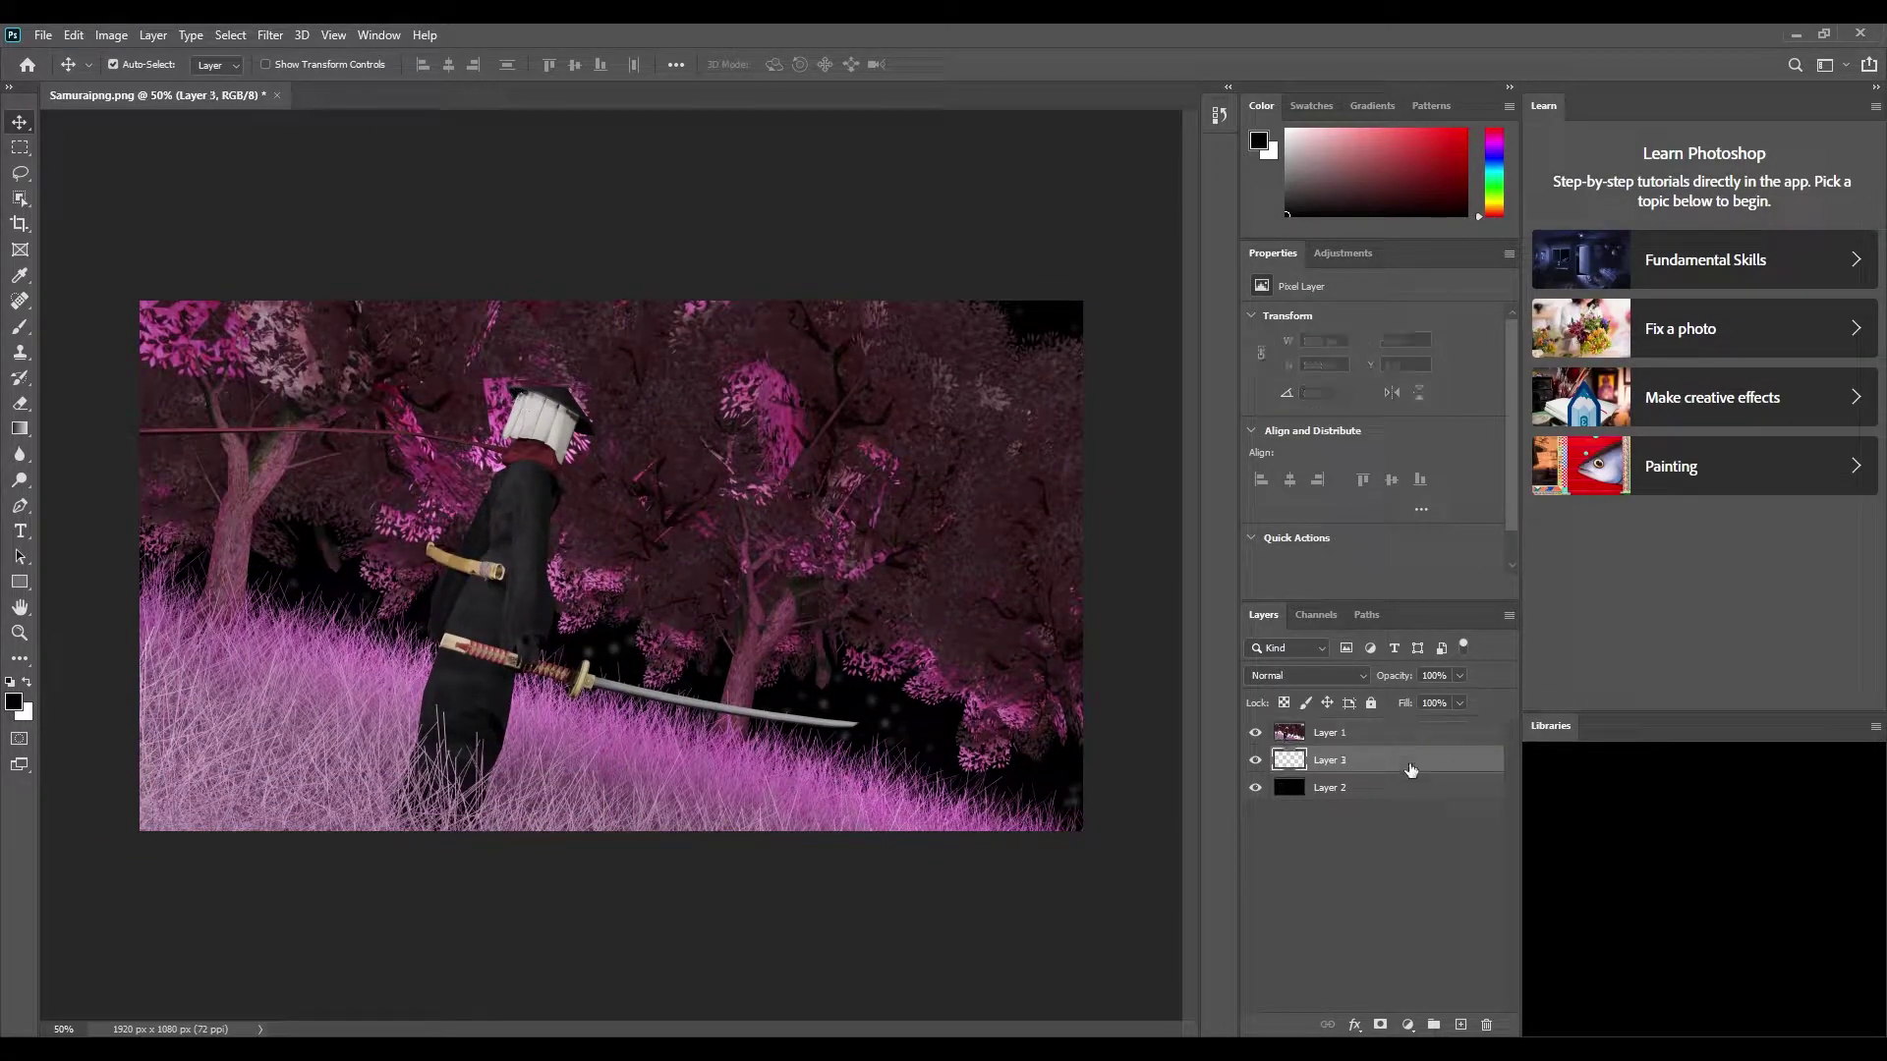
# Step: Select the Brush tool and reorder Layer 3 around the render layer
pyautogui.press('b')
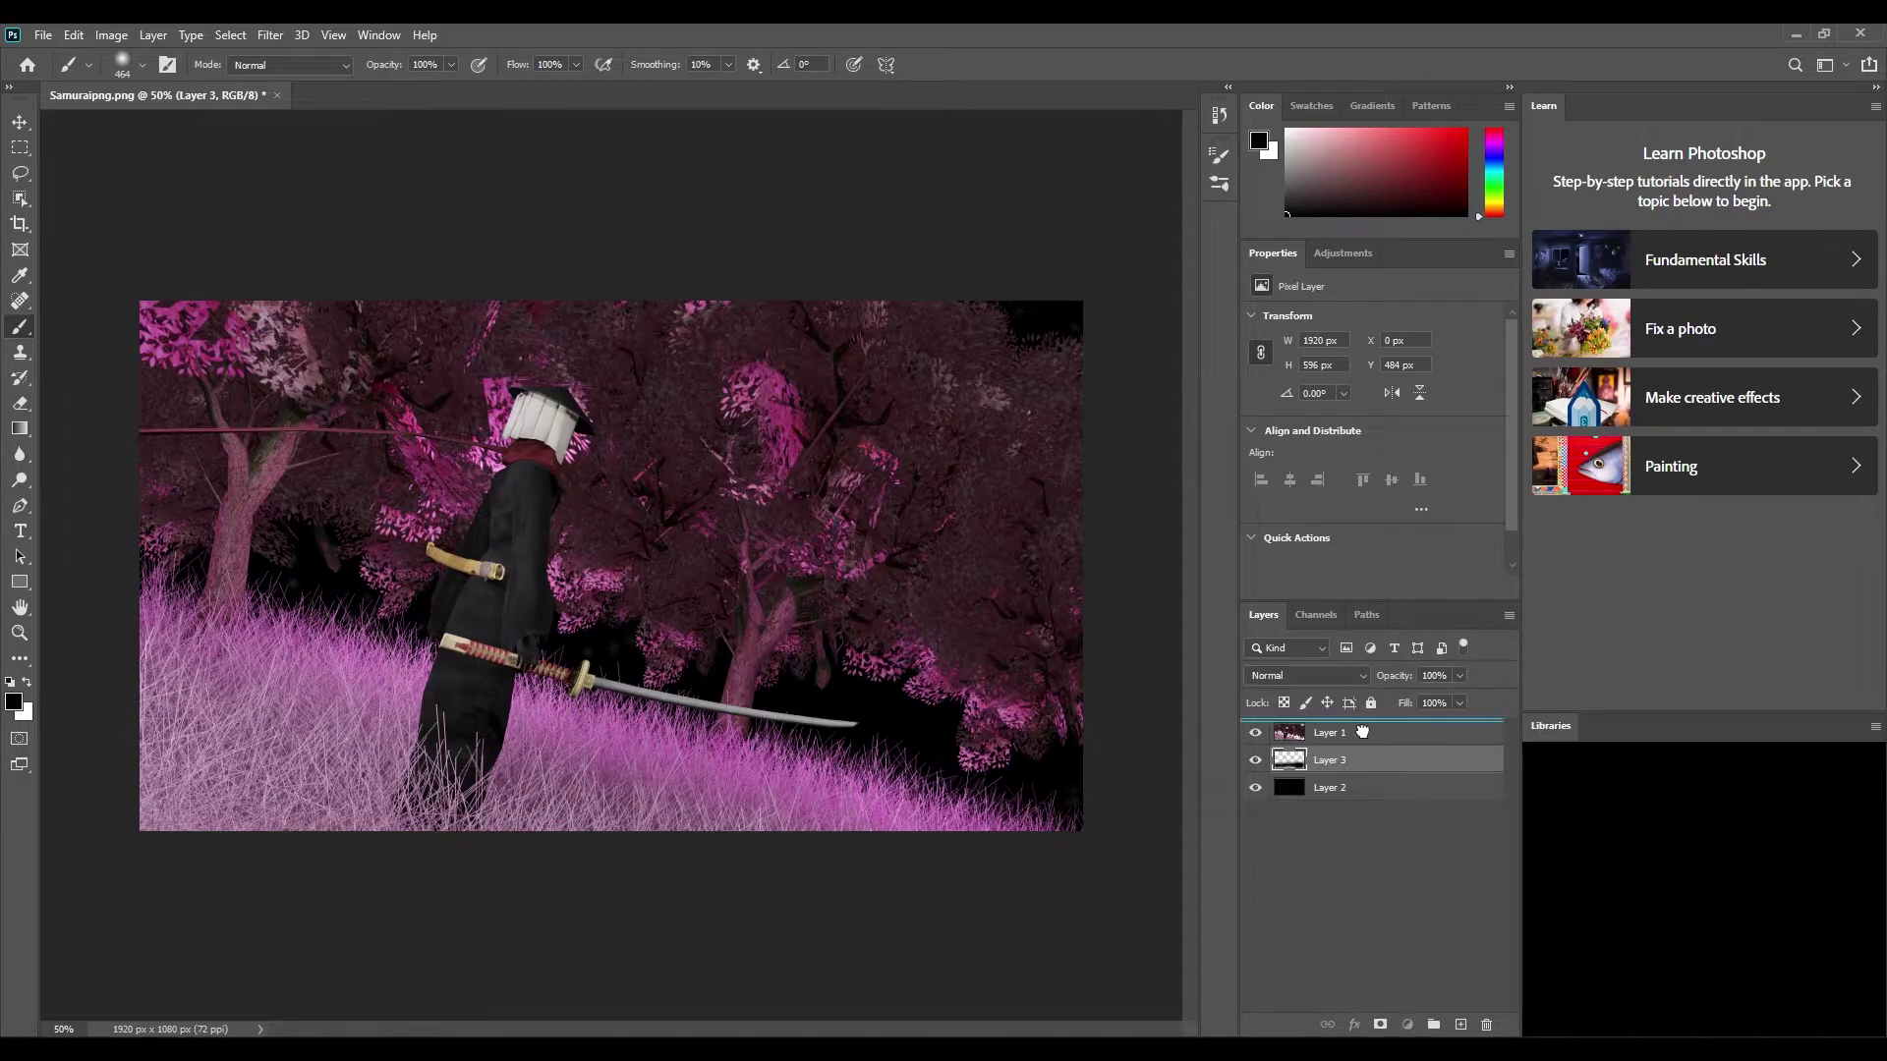
pyautogui.moveTo(1362, 732); pyautogui.dragTo(1362, 727)
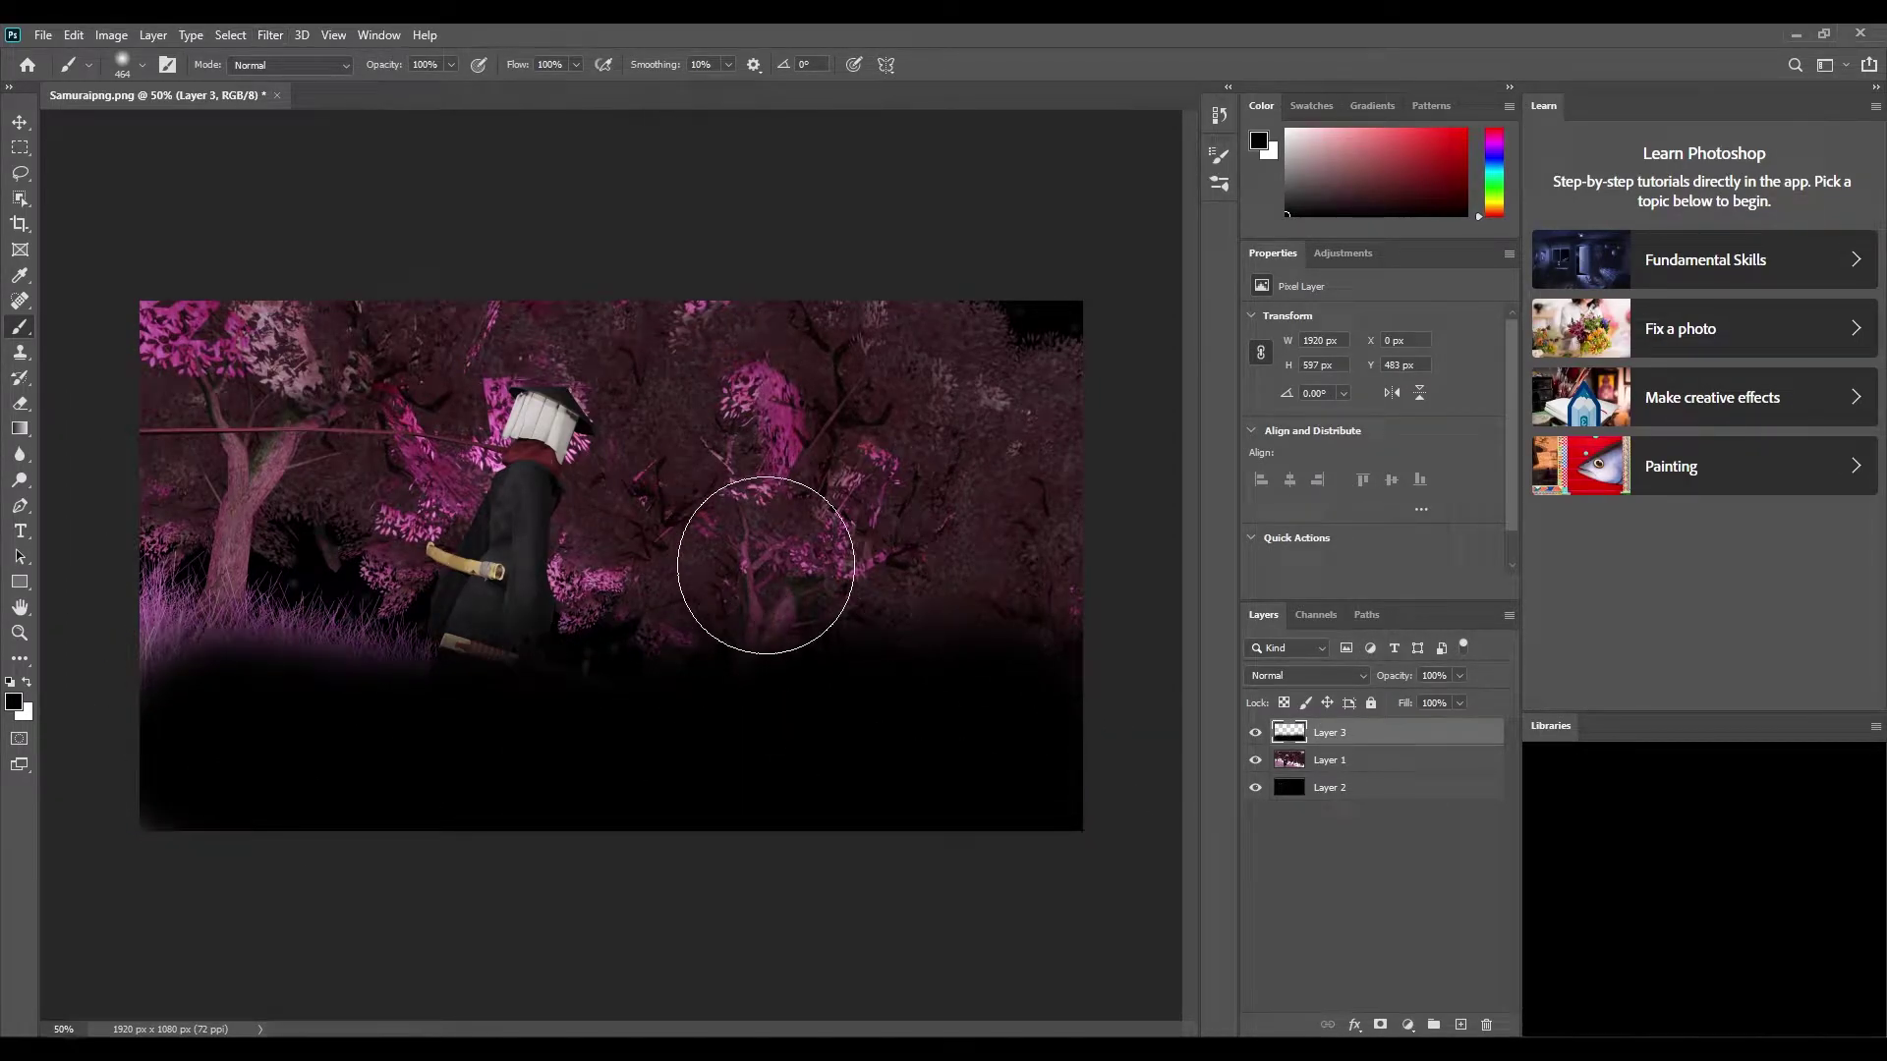
pyautogui.press('space')
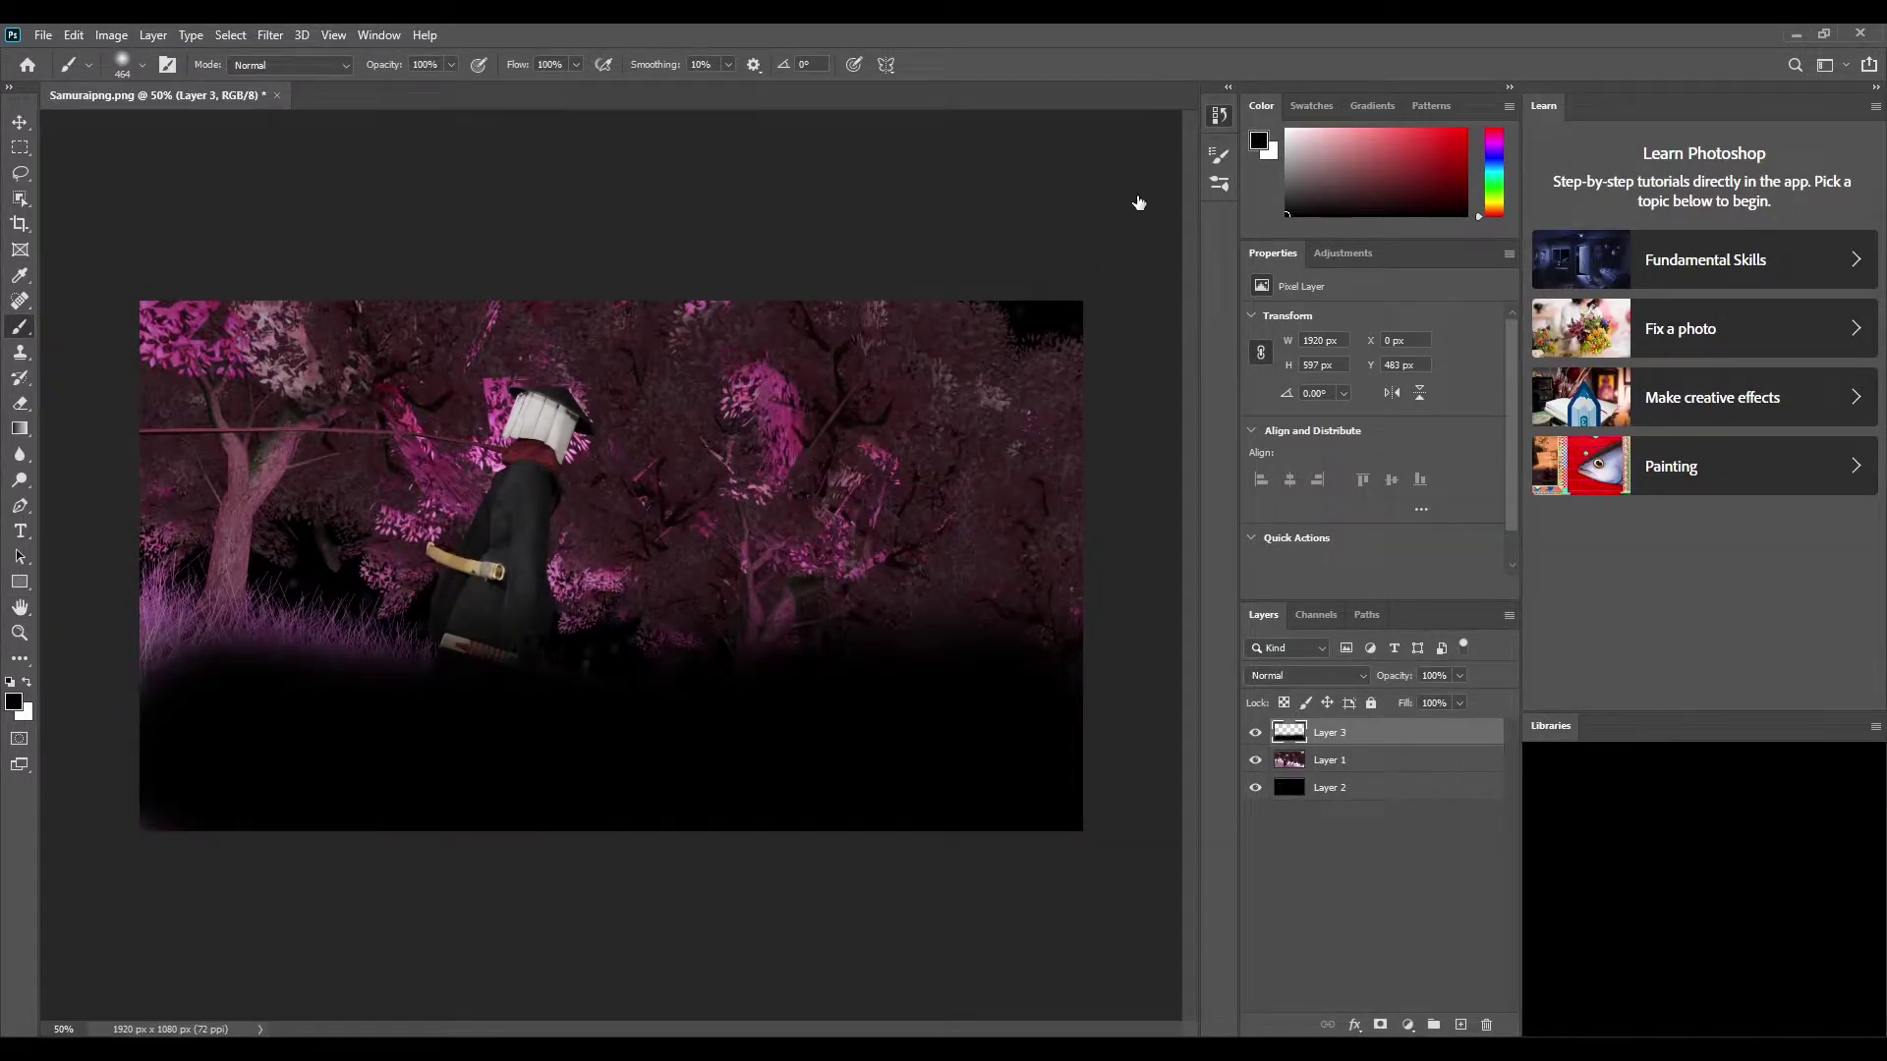
pyautogui.hotkey('ctrl', '[')
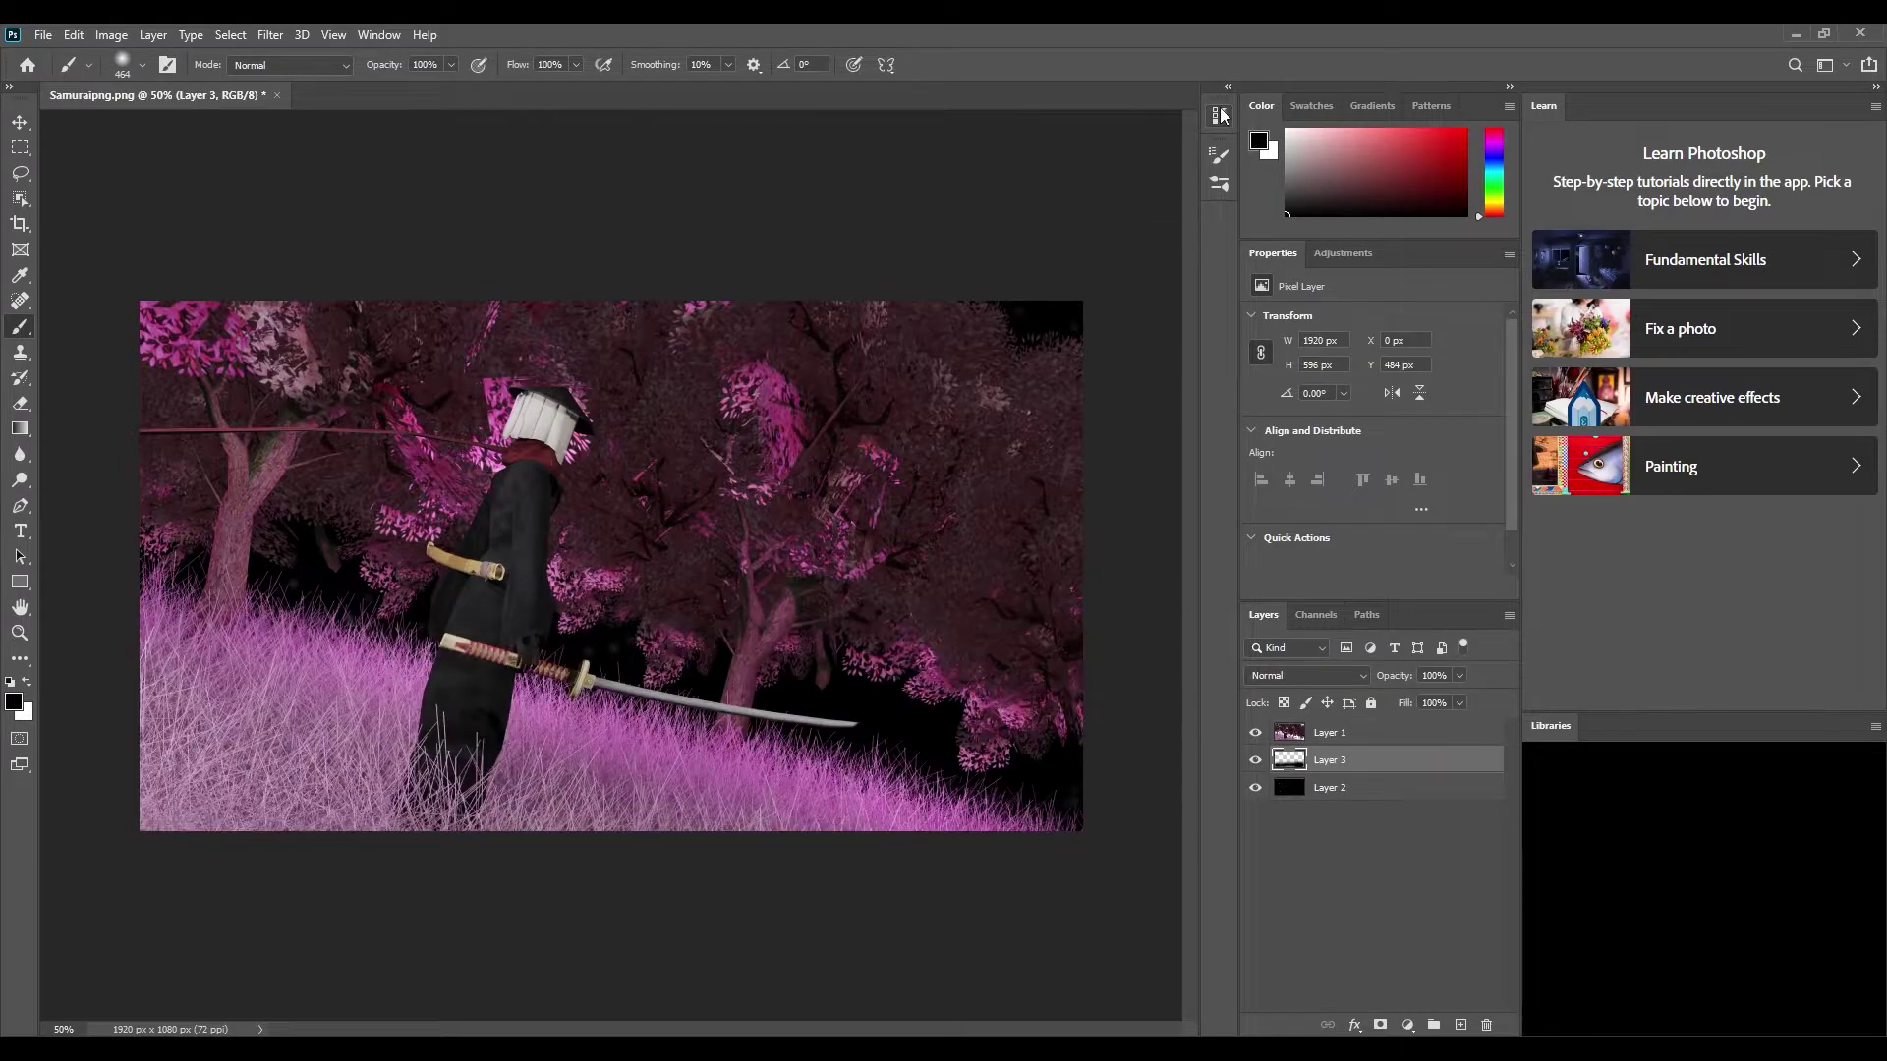
pyautogui.moveTo(1358, 742); pyautogui.dragTo(1361, 776)
# Step: Delete Layer 3, paint black bottom shading on new Layer 4, change its blend mode, and add Layer 5
pyautogui.click(1461, 1025)
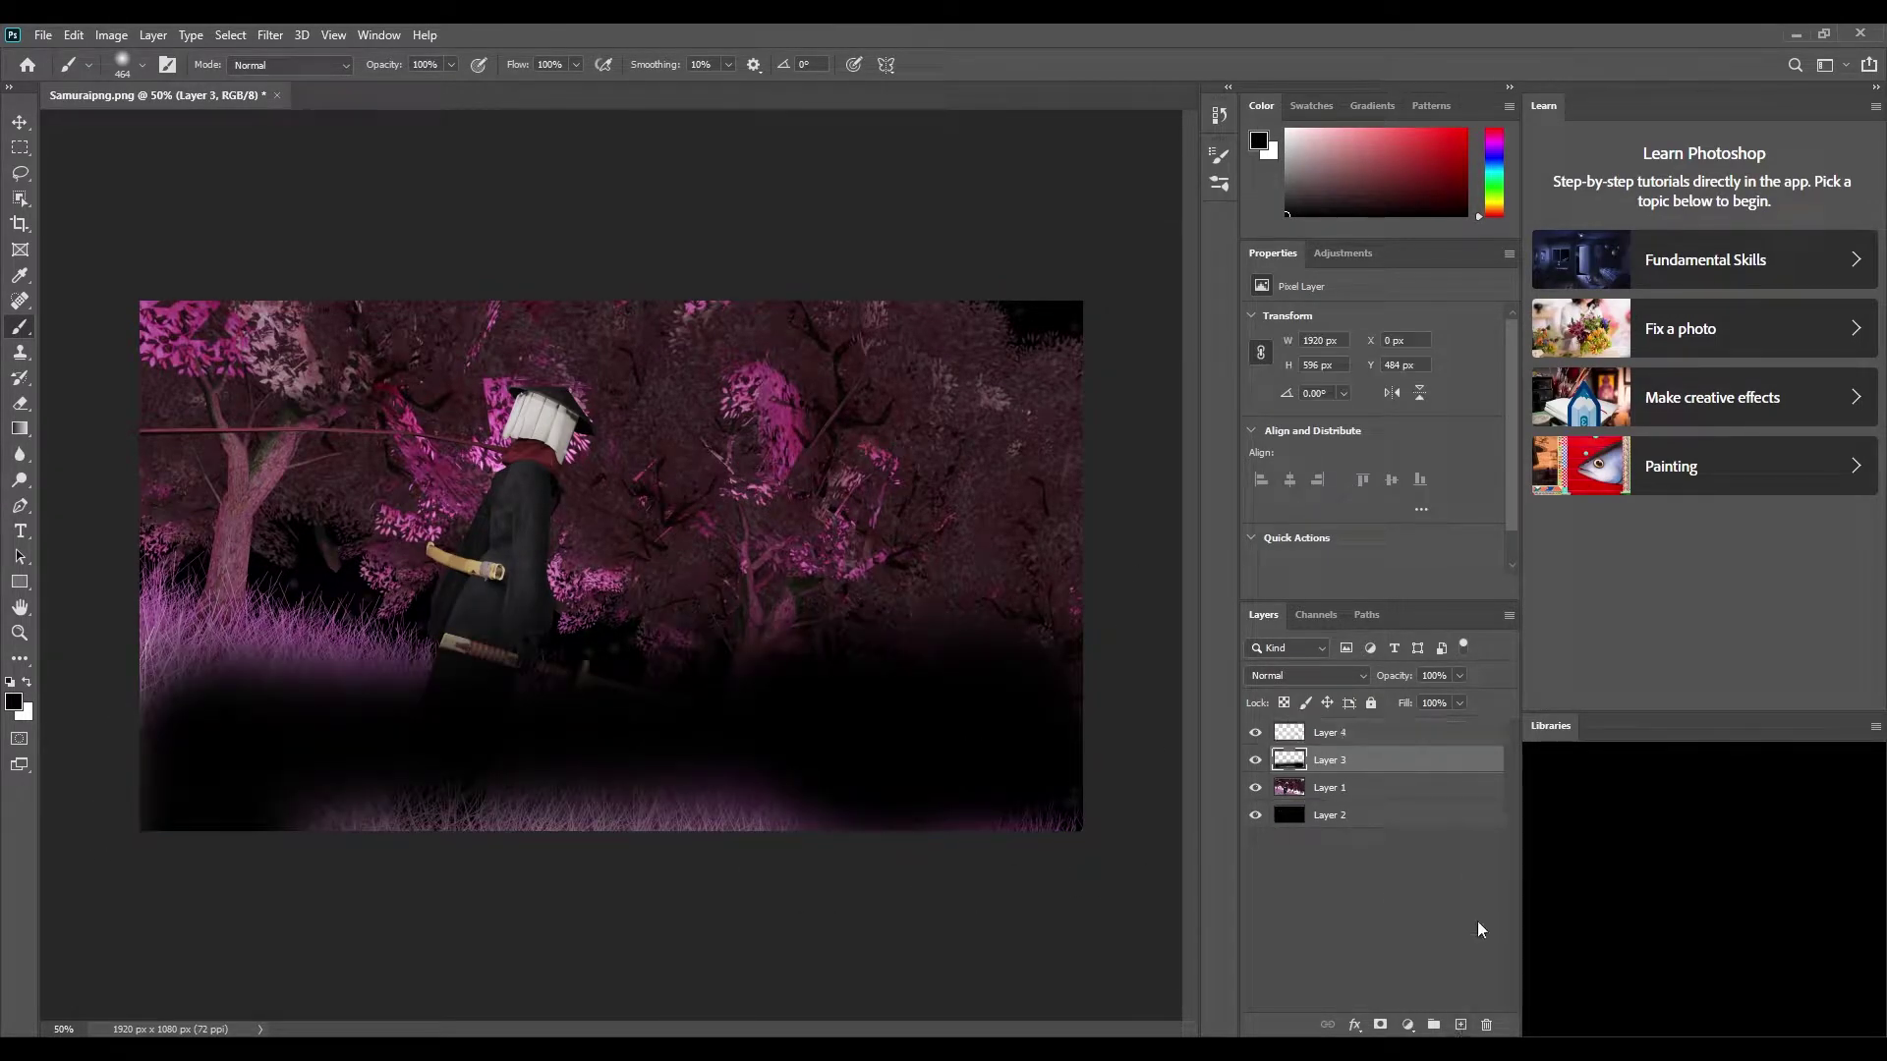
pyautogui.click(1486, 1025)
pyautogui.moveTo(192, 801); pyautogui.dragTo(992, 806)
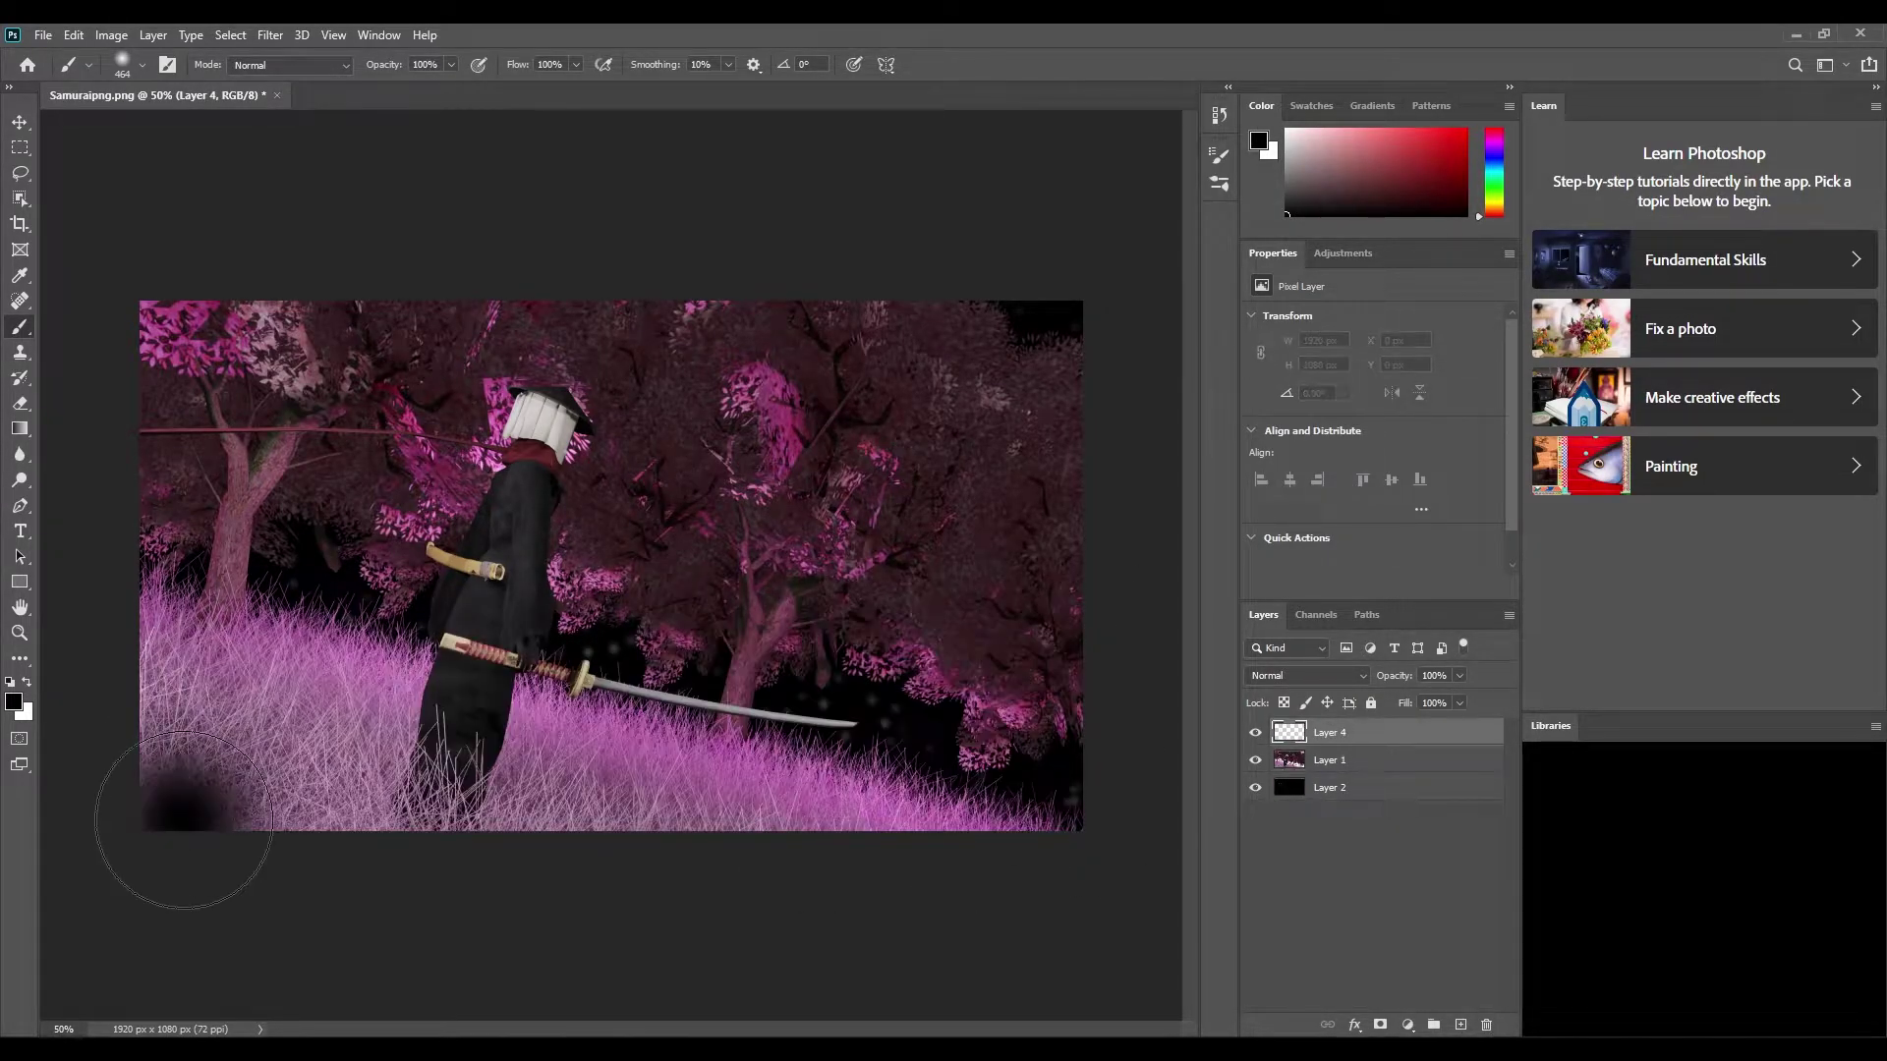
pyautogui.hotkey('shift', 'alt', 'f')
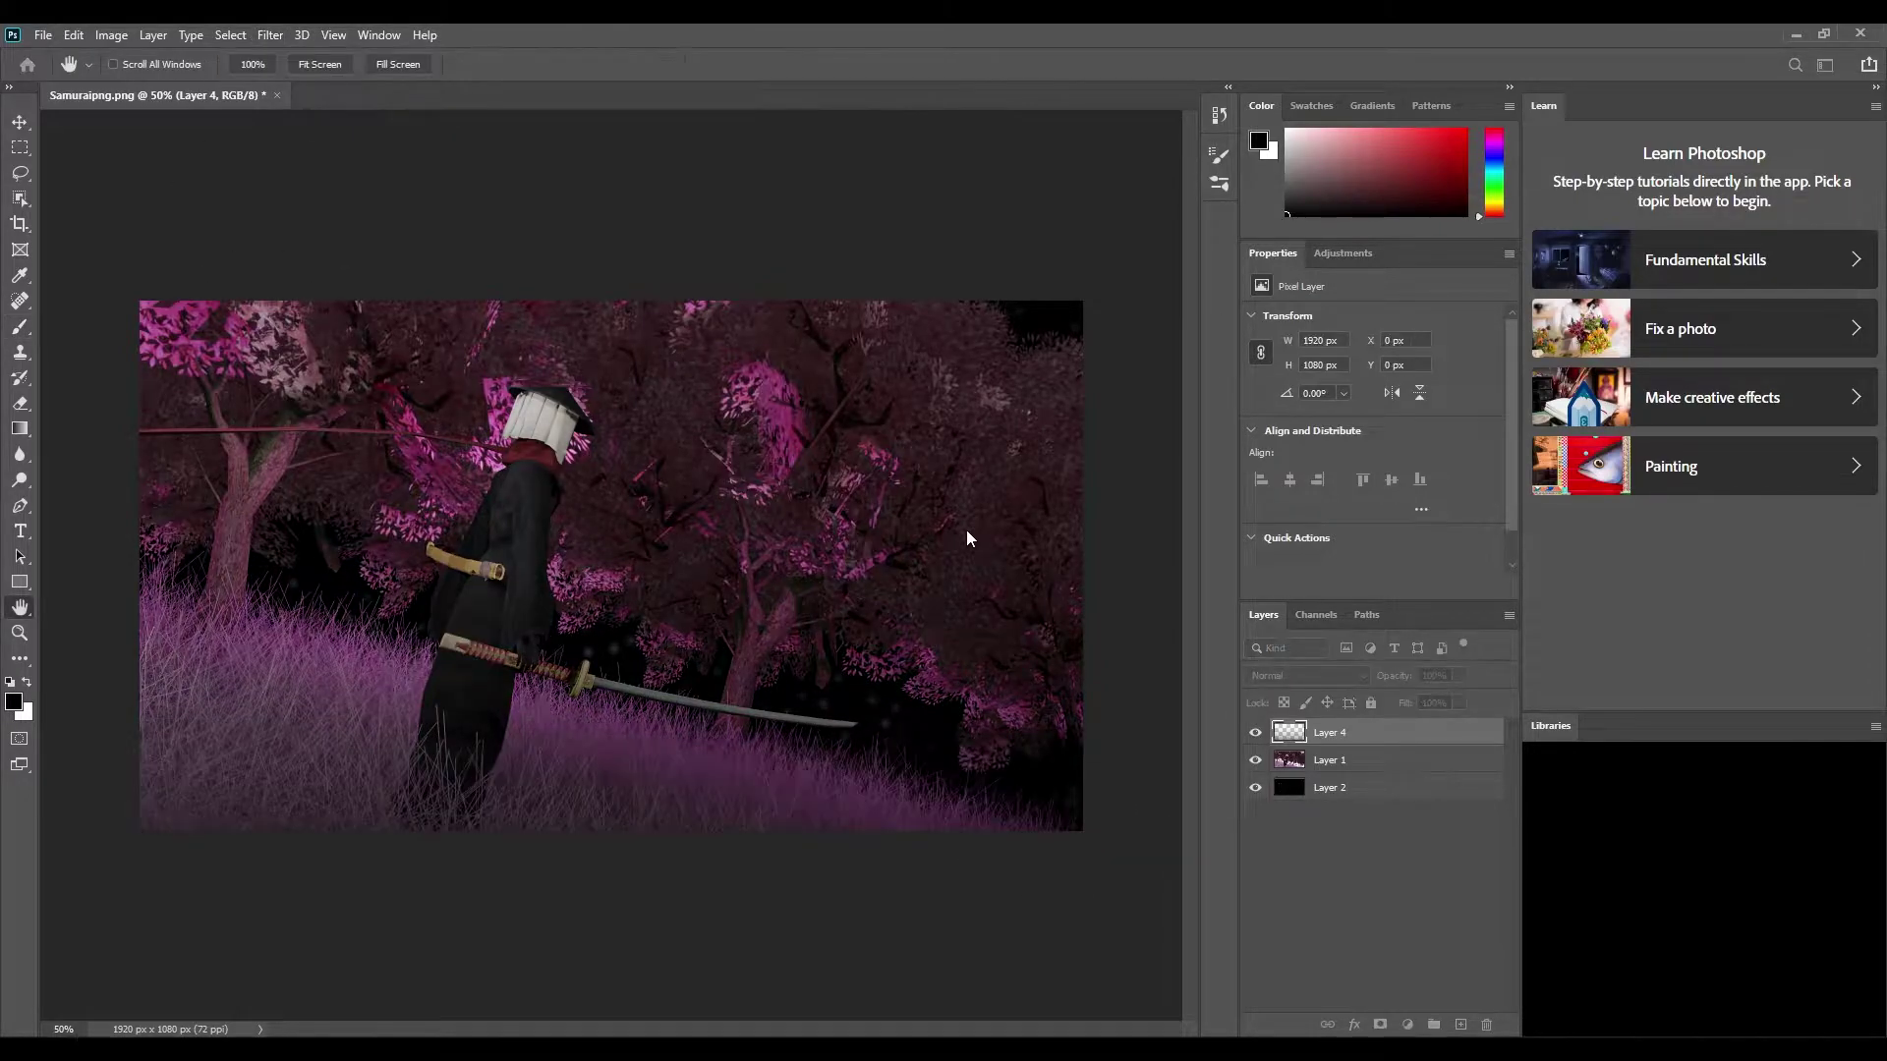
pyautogui.hotkey('ctrl', 'shift', 'alt', 'n')
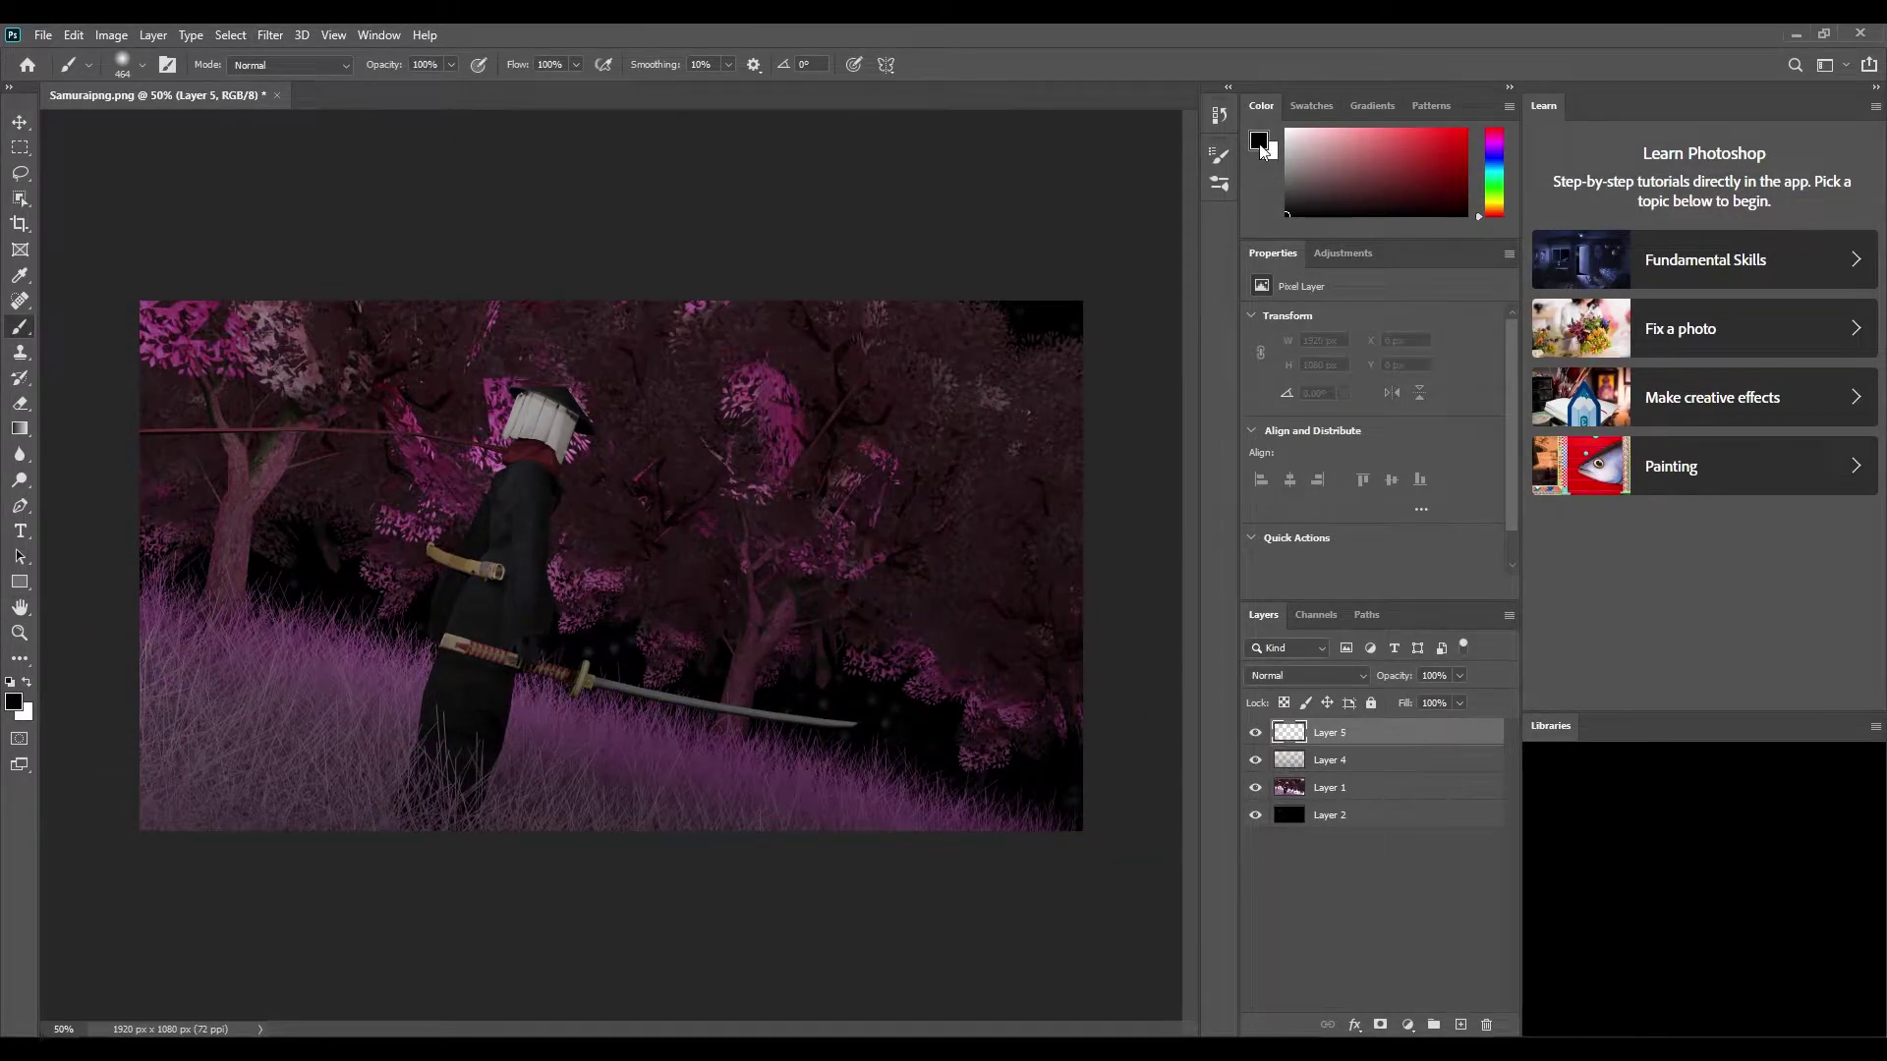
pyautogui.press('x')
pyautogui.moveTo(187, 354); pyautogui.dragTo(1057, 314)
pyautogui.press('h')
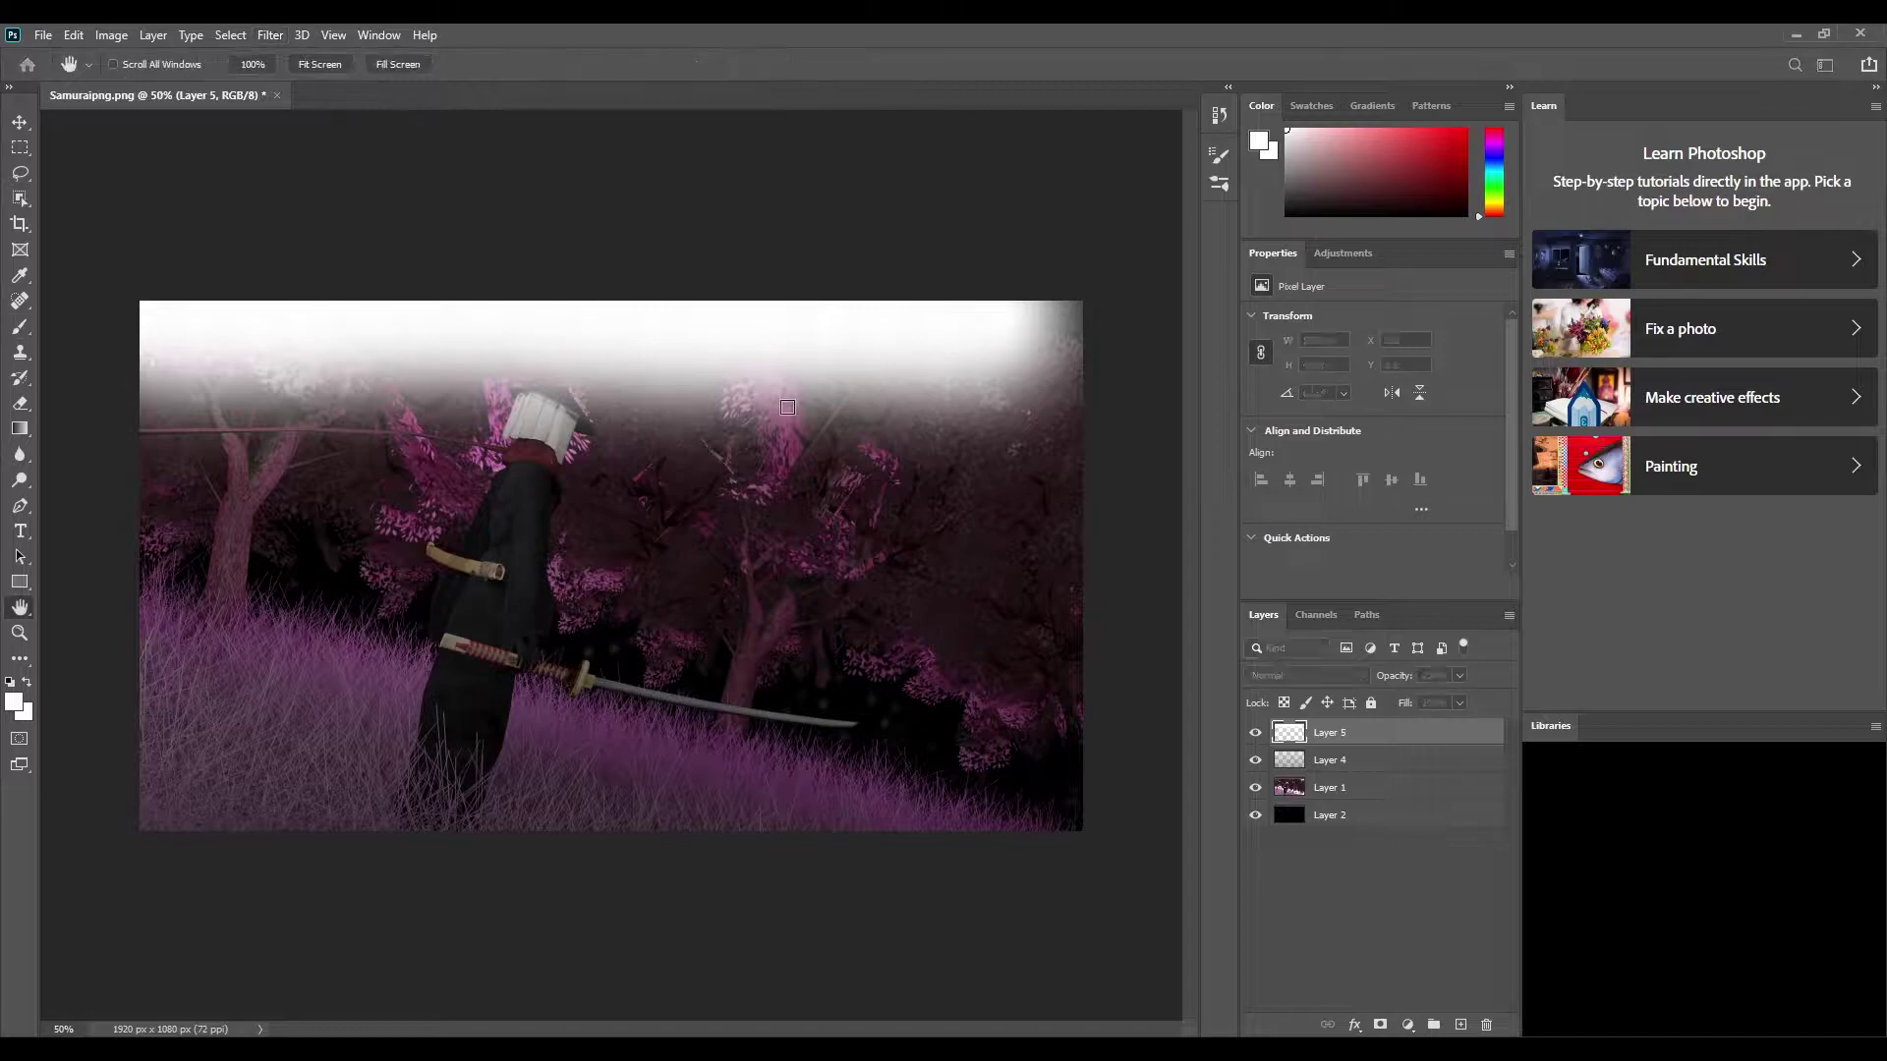
pyautogui.press('b')
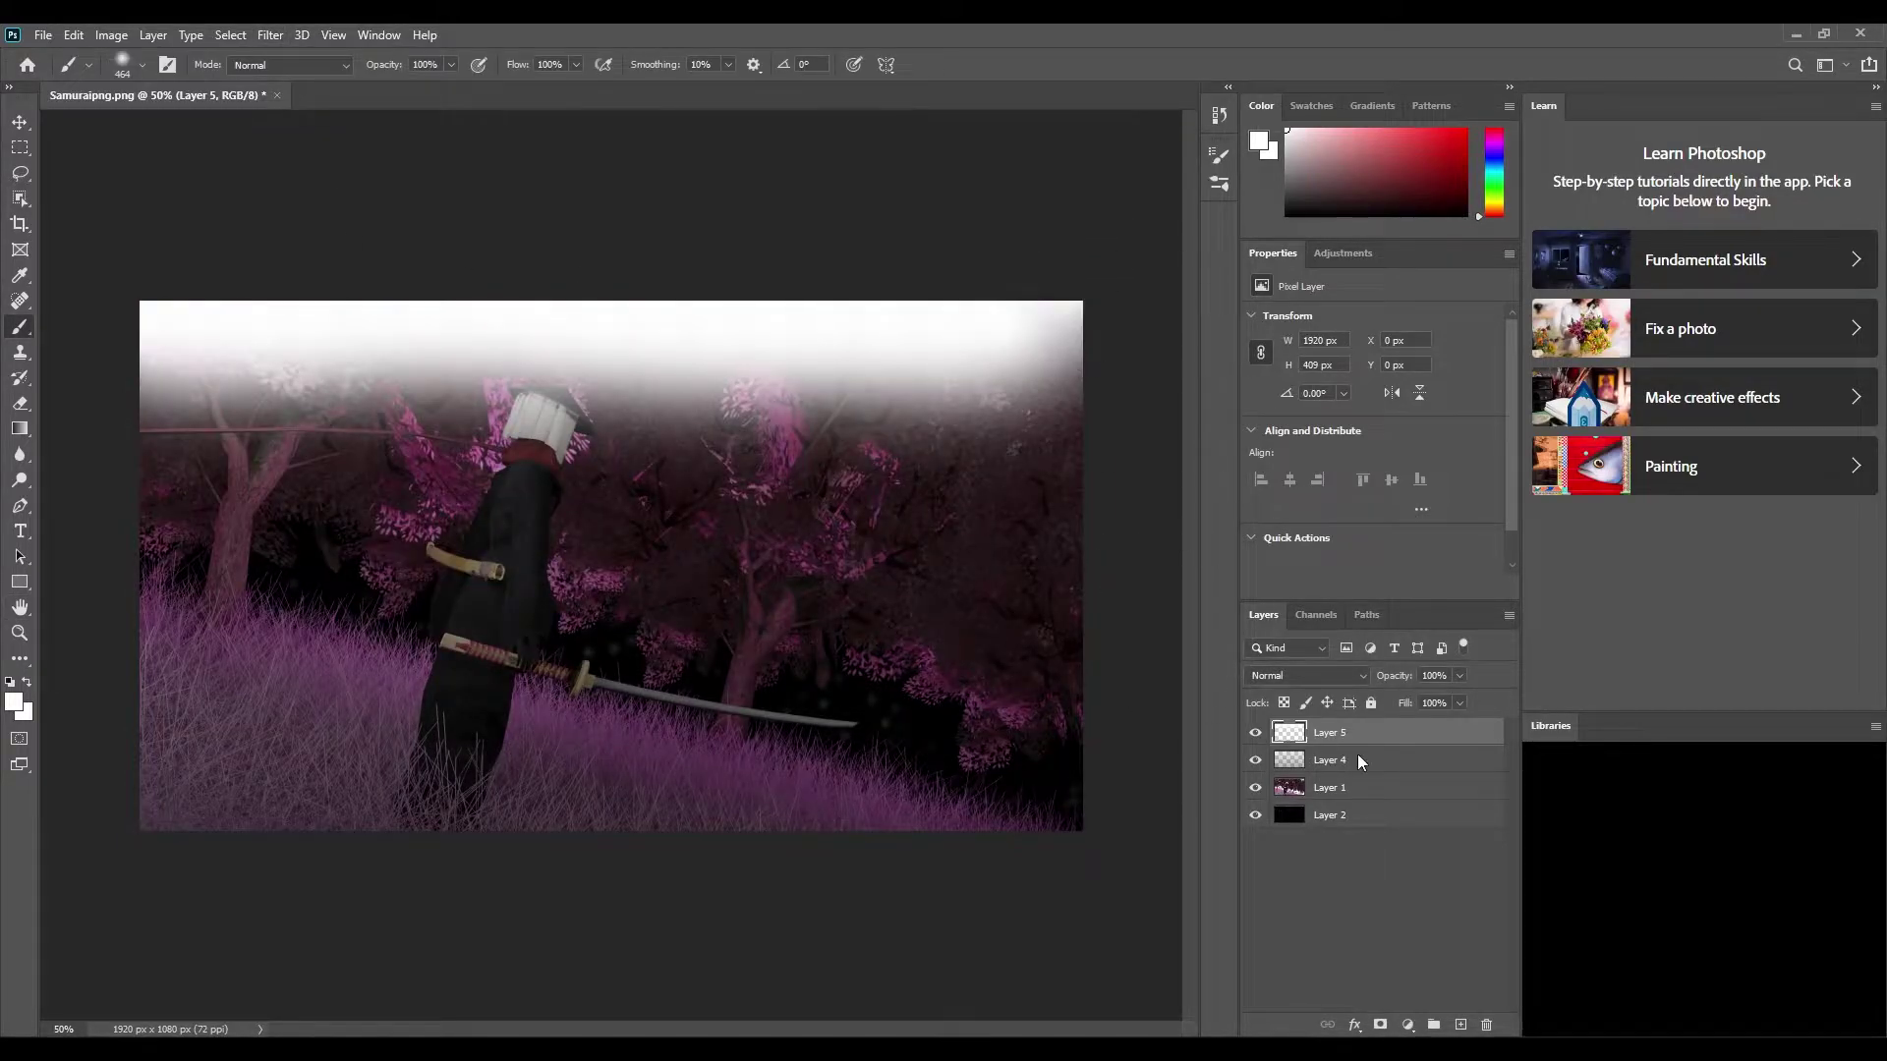
pyautogui.hotkey('ctrl', 'z')
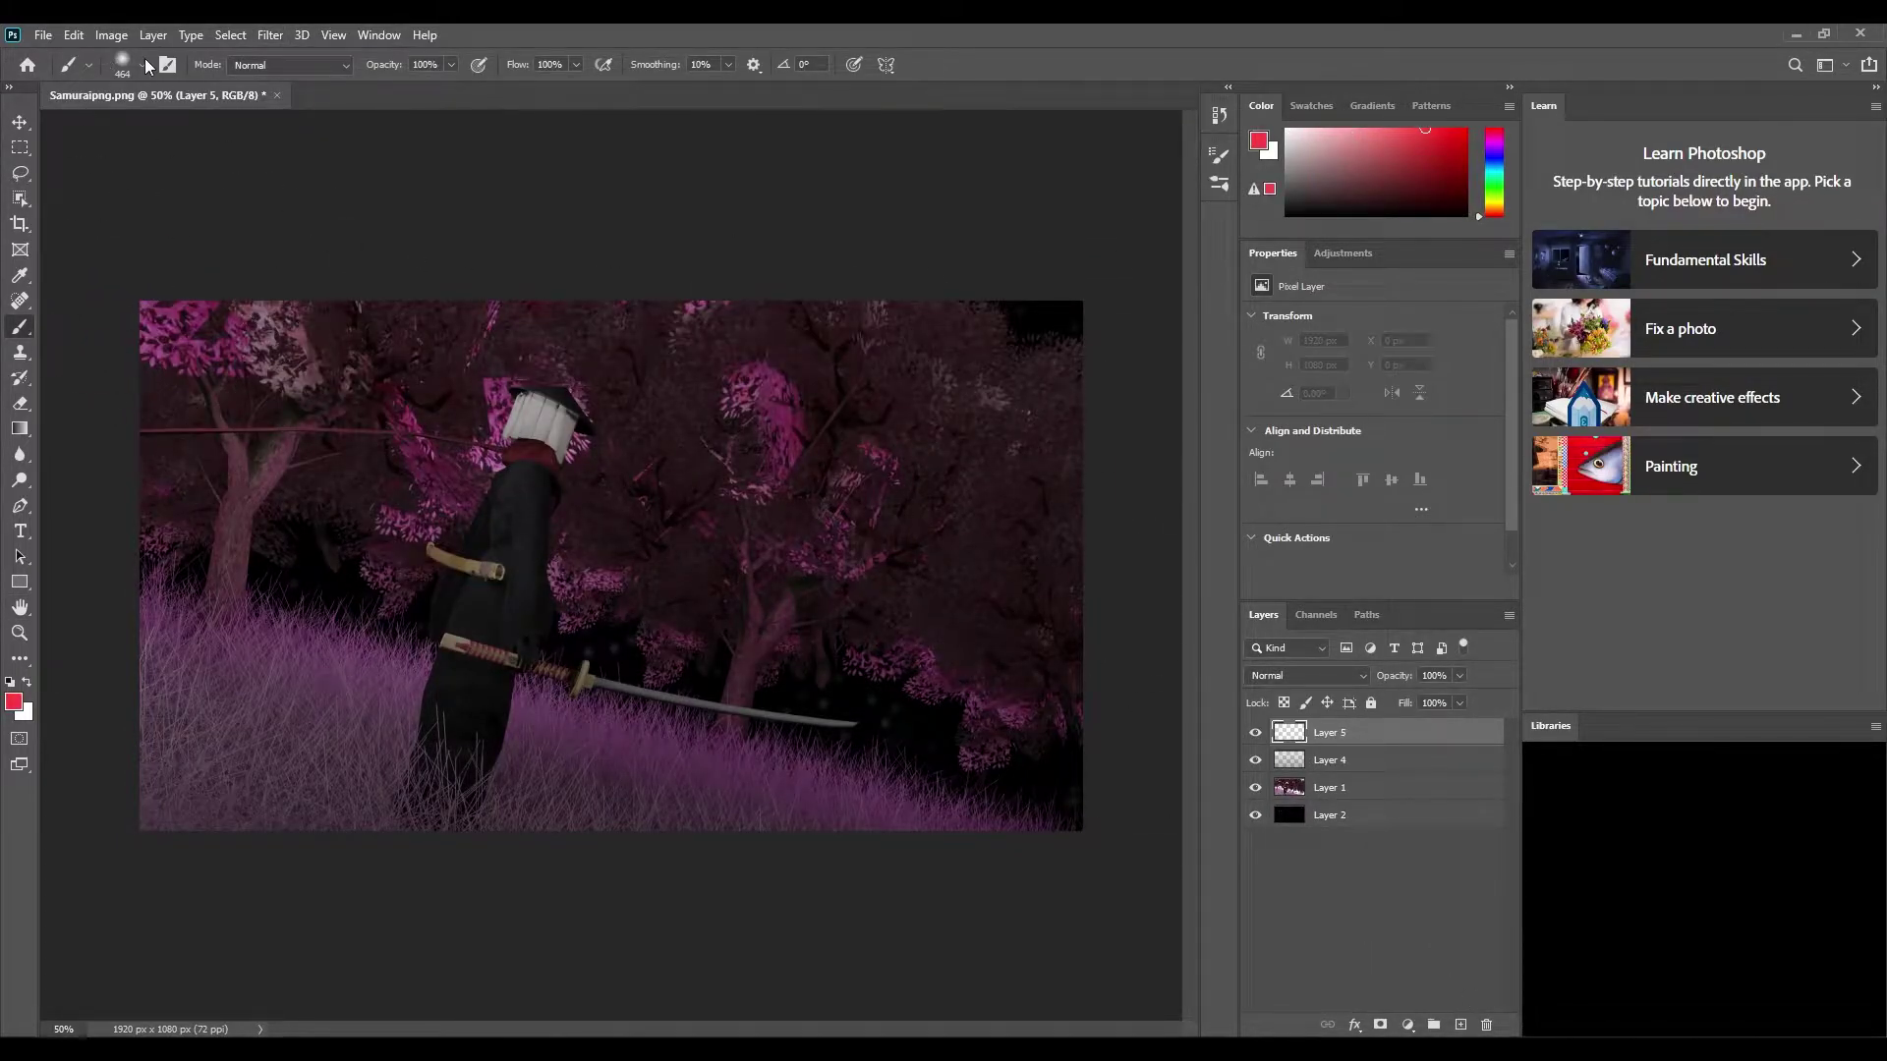
pyautogui.moveTo(149, 304); pyautogui.dragTo(1087, 318)
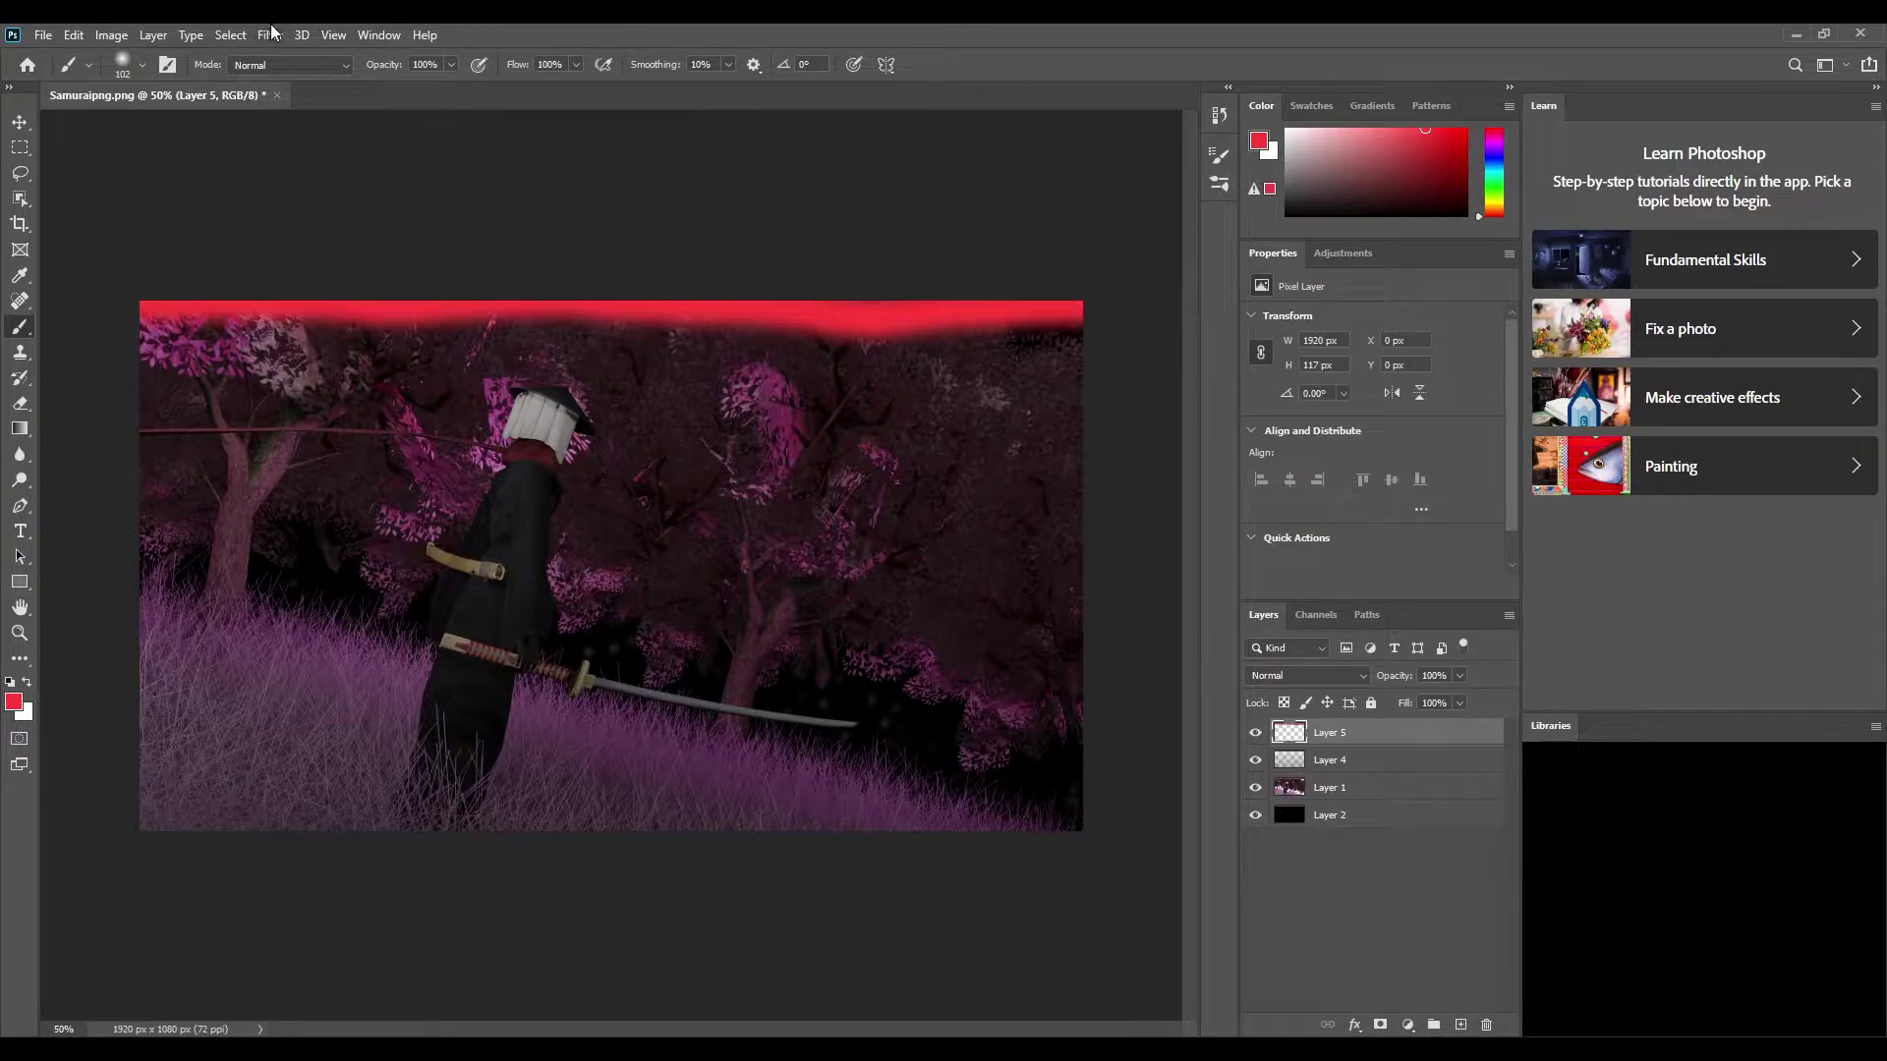
pyautogui.press('h')
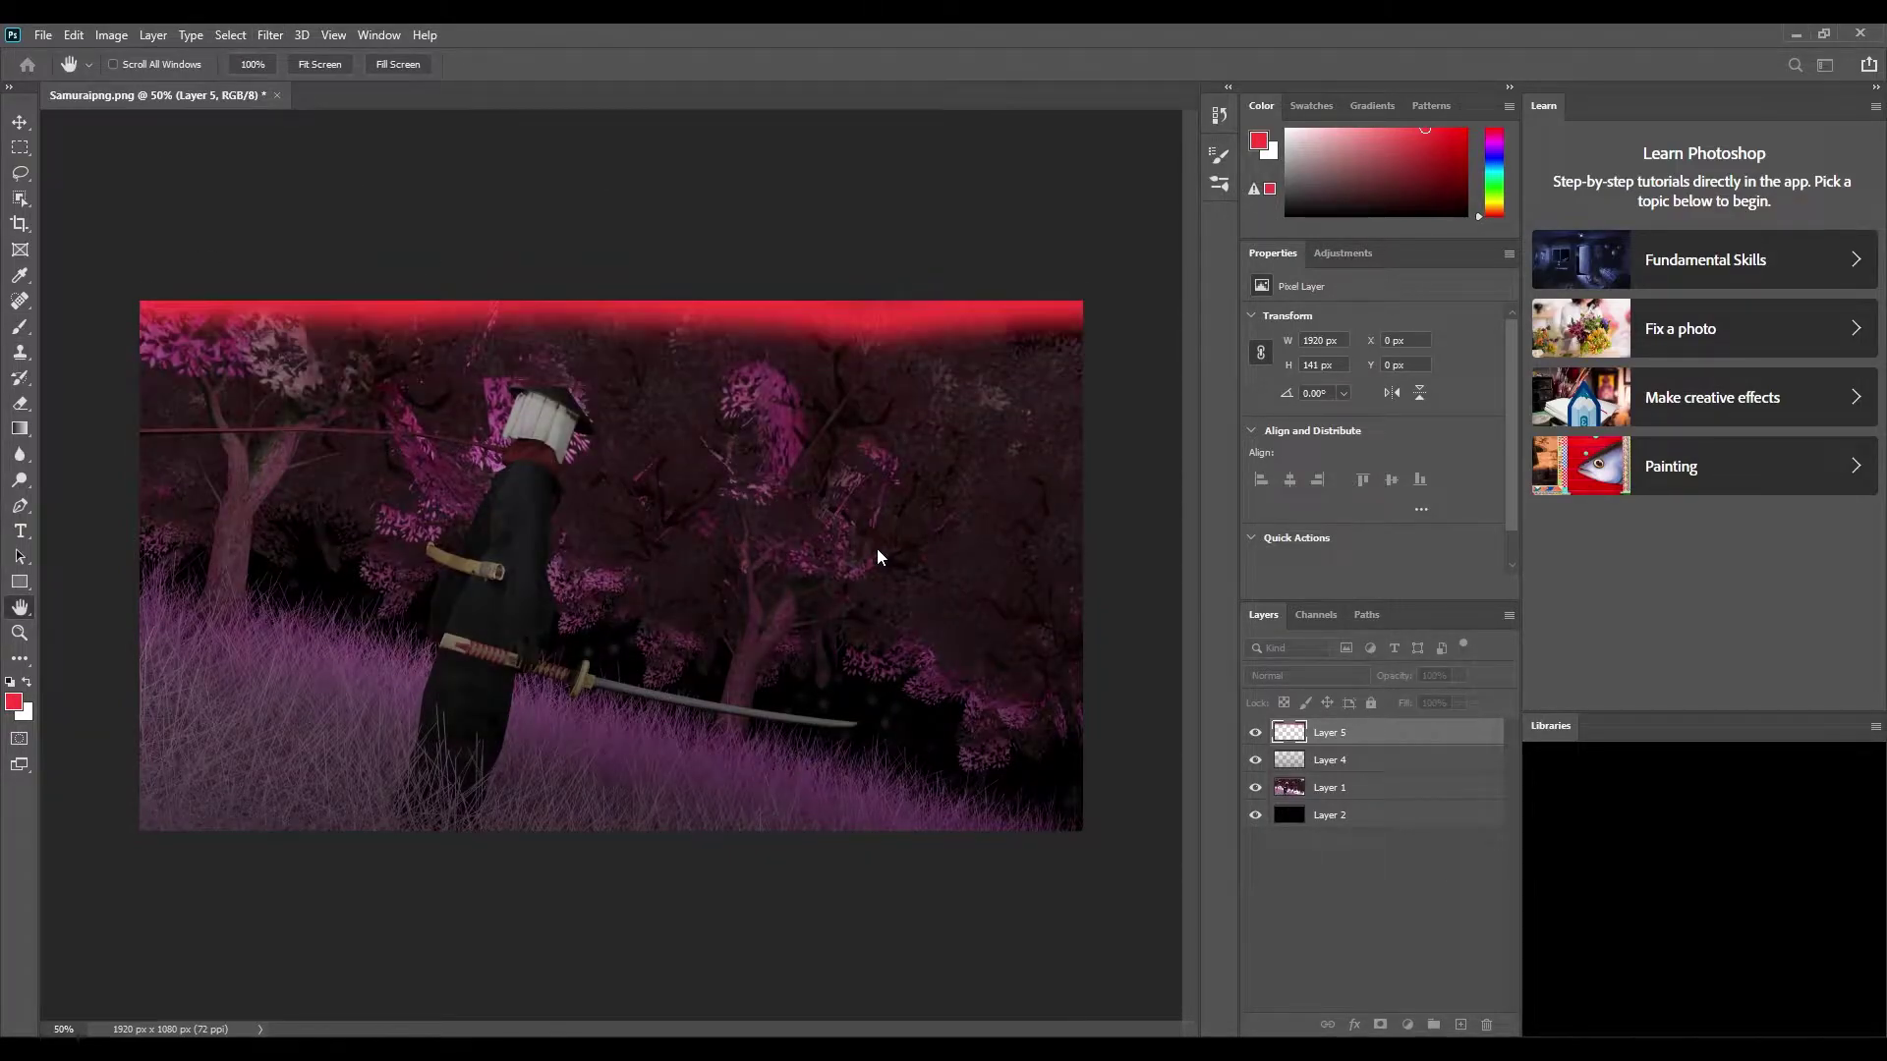
pyautogui.press('b')
pyautogui.moveTo(1081, 329); pyautogui.dragTo(256, 393)
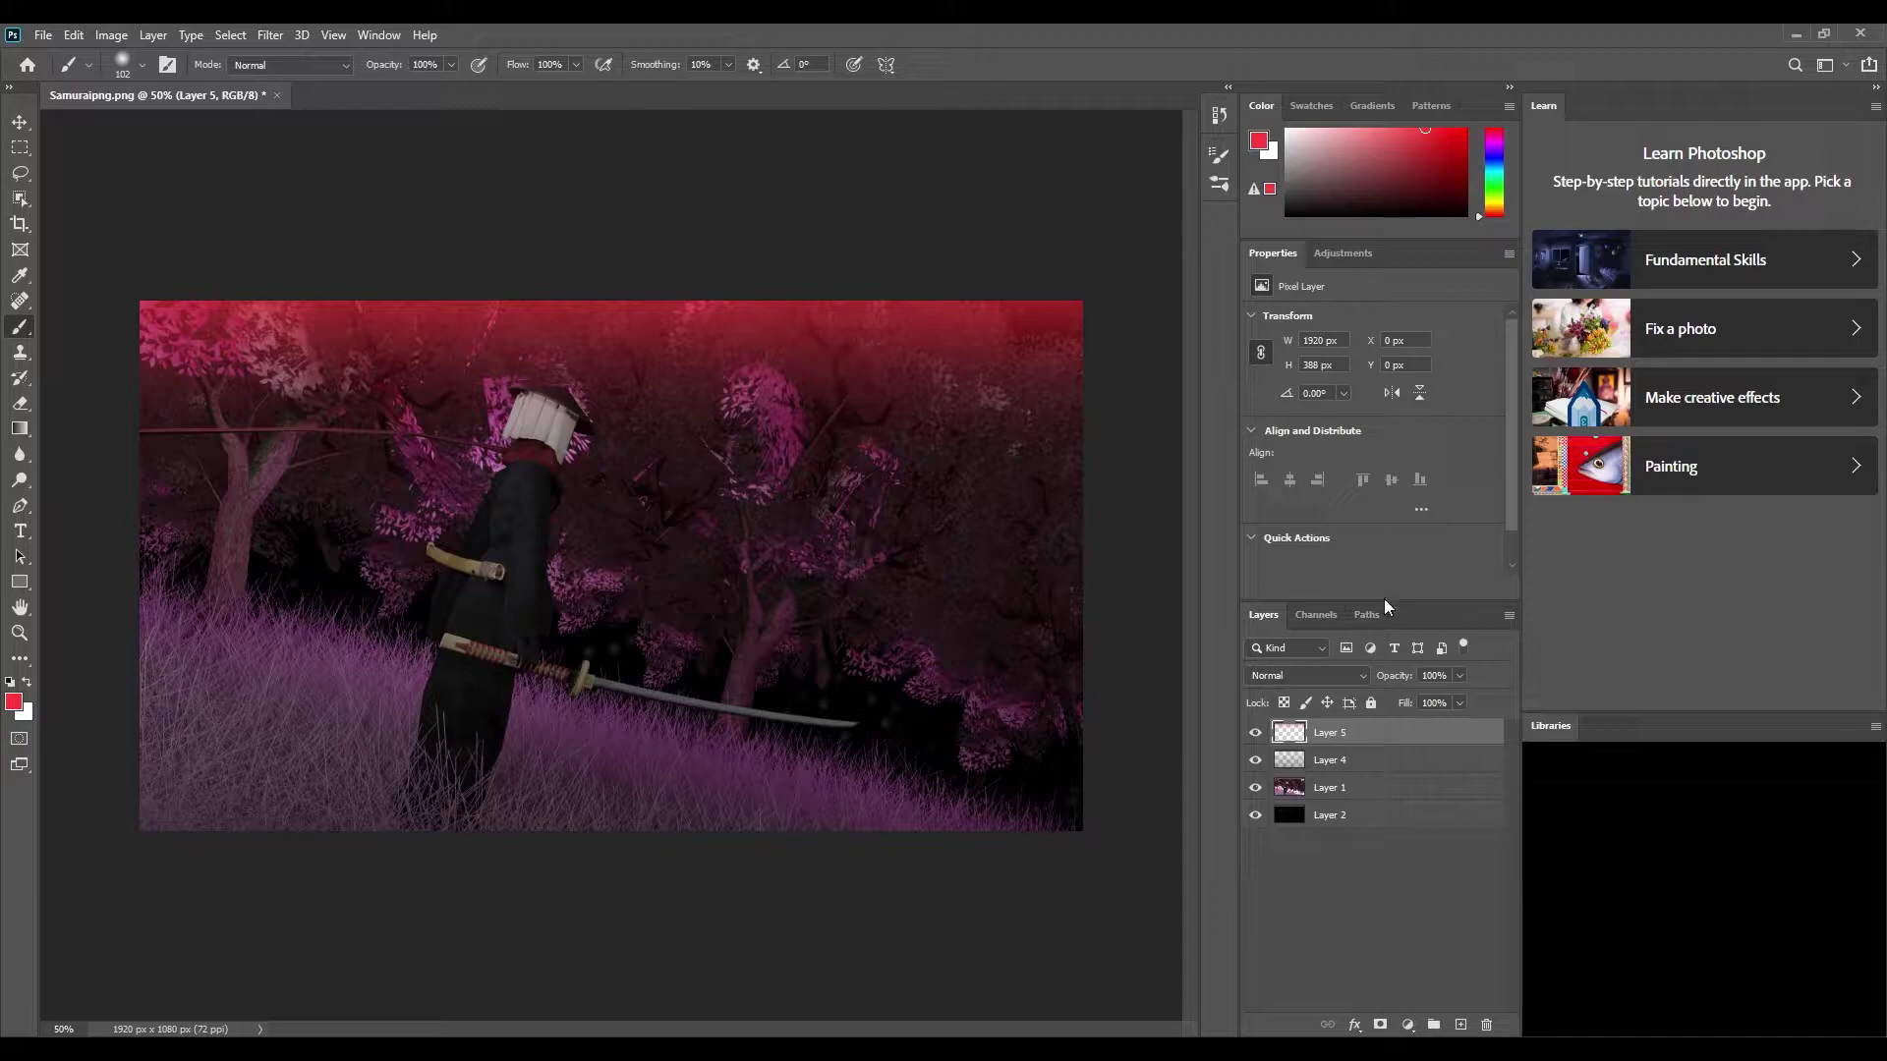
pyautogui.hotkey('ctrl', 'shift', 'alt', 'n')
pyautogui.click(1346, 760)
pyautogui.press('Delete')
pyautogui.click(1346, 732)
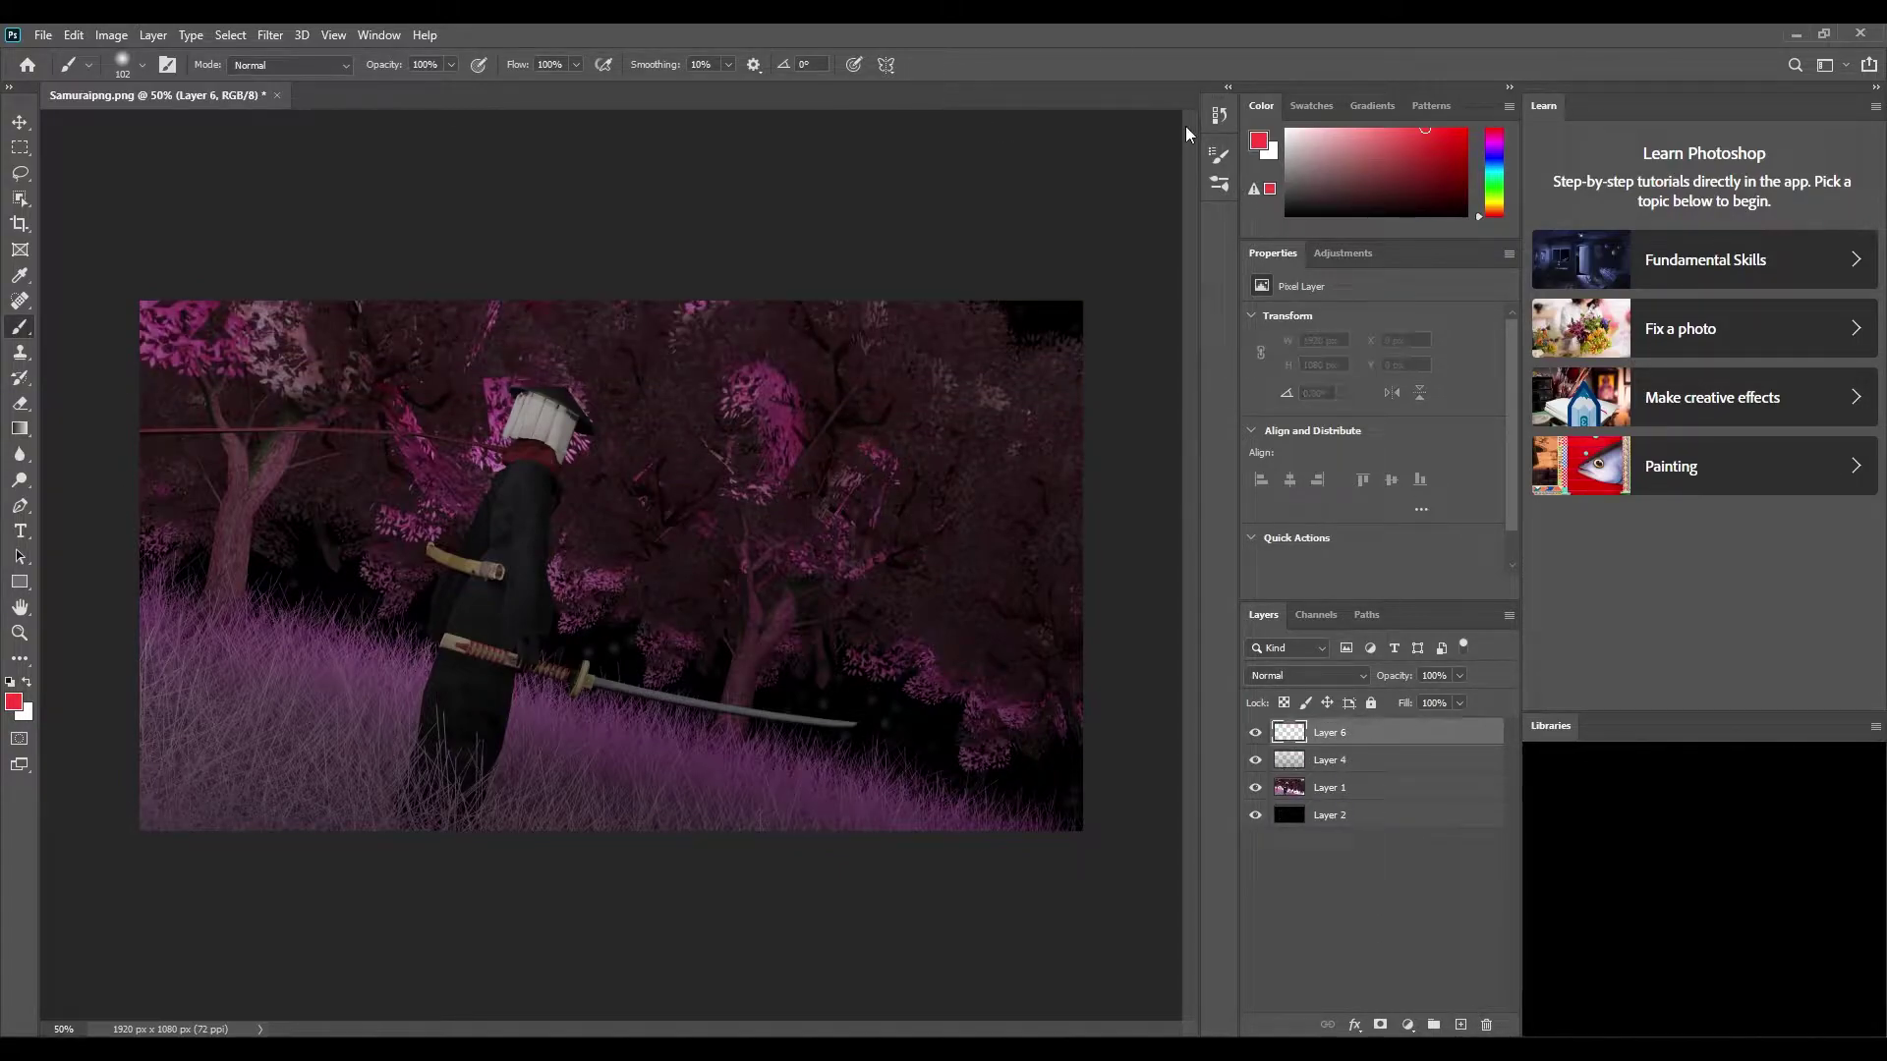
pyautogui.moveTo(132, 826); pyautogui.dragTo(147, 801)
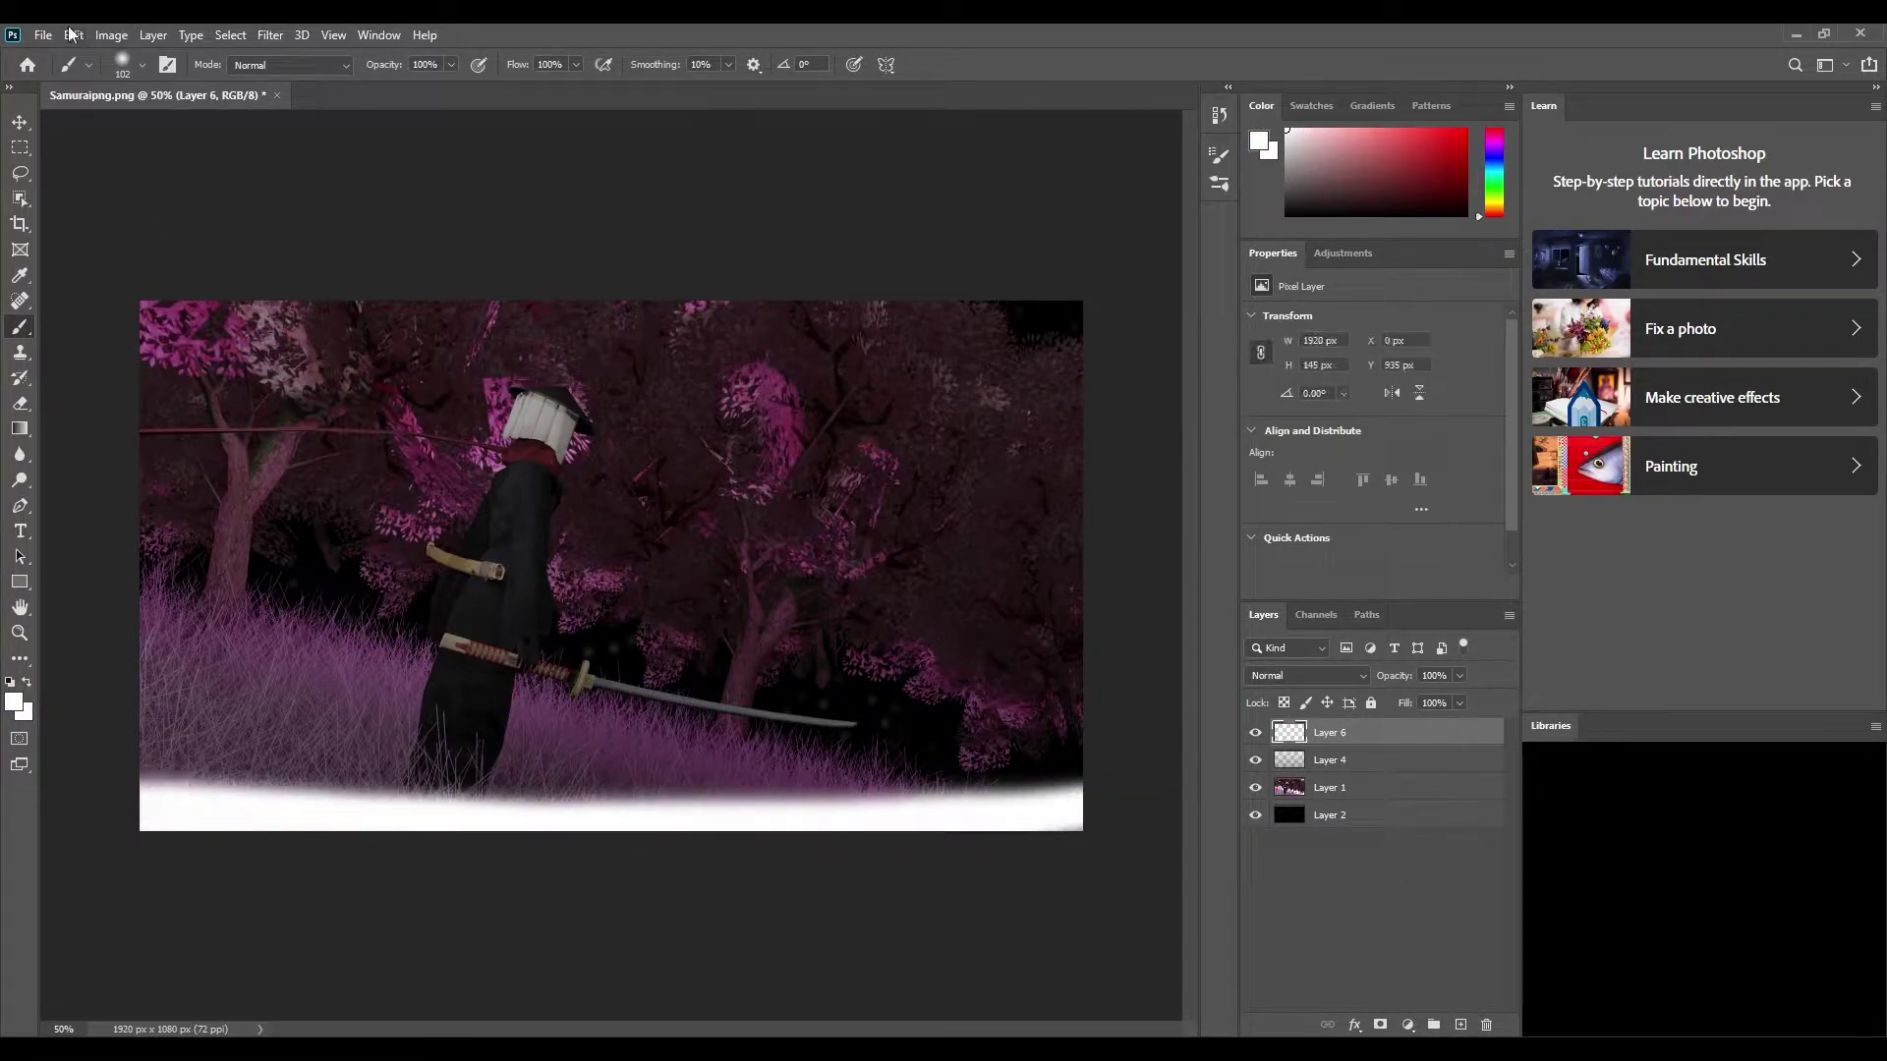
pyautogui.moveTo(381, 786); pyautogui.dragTo(937, 525)
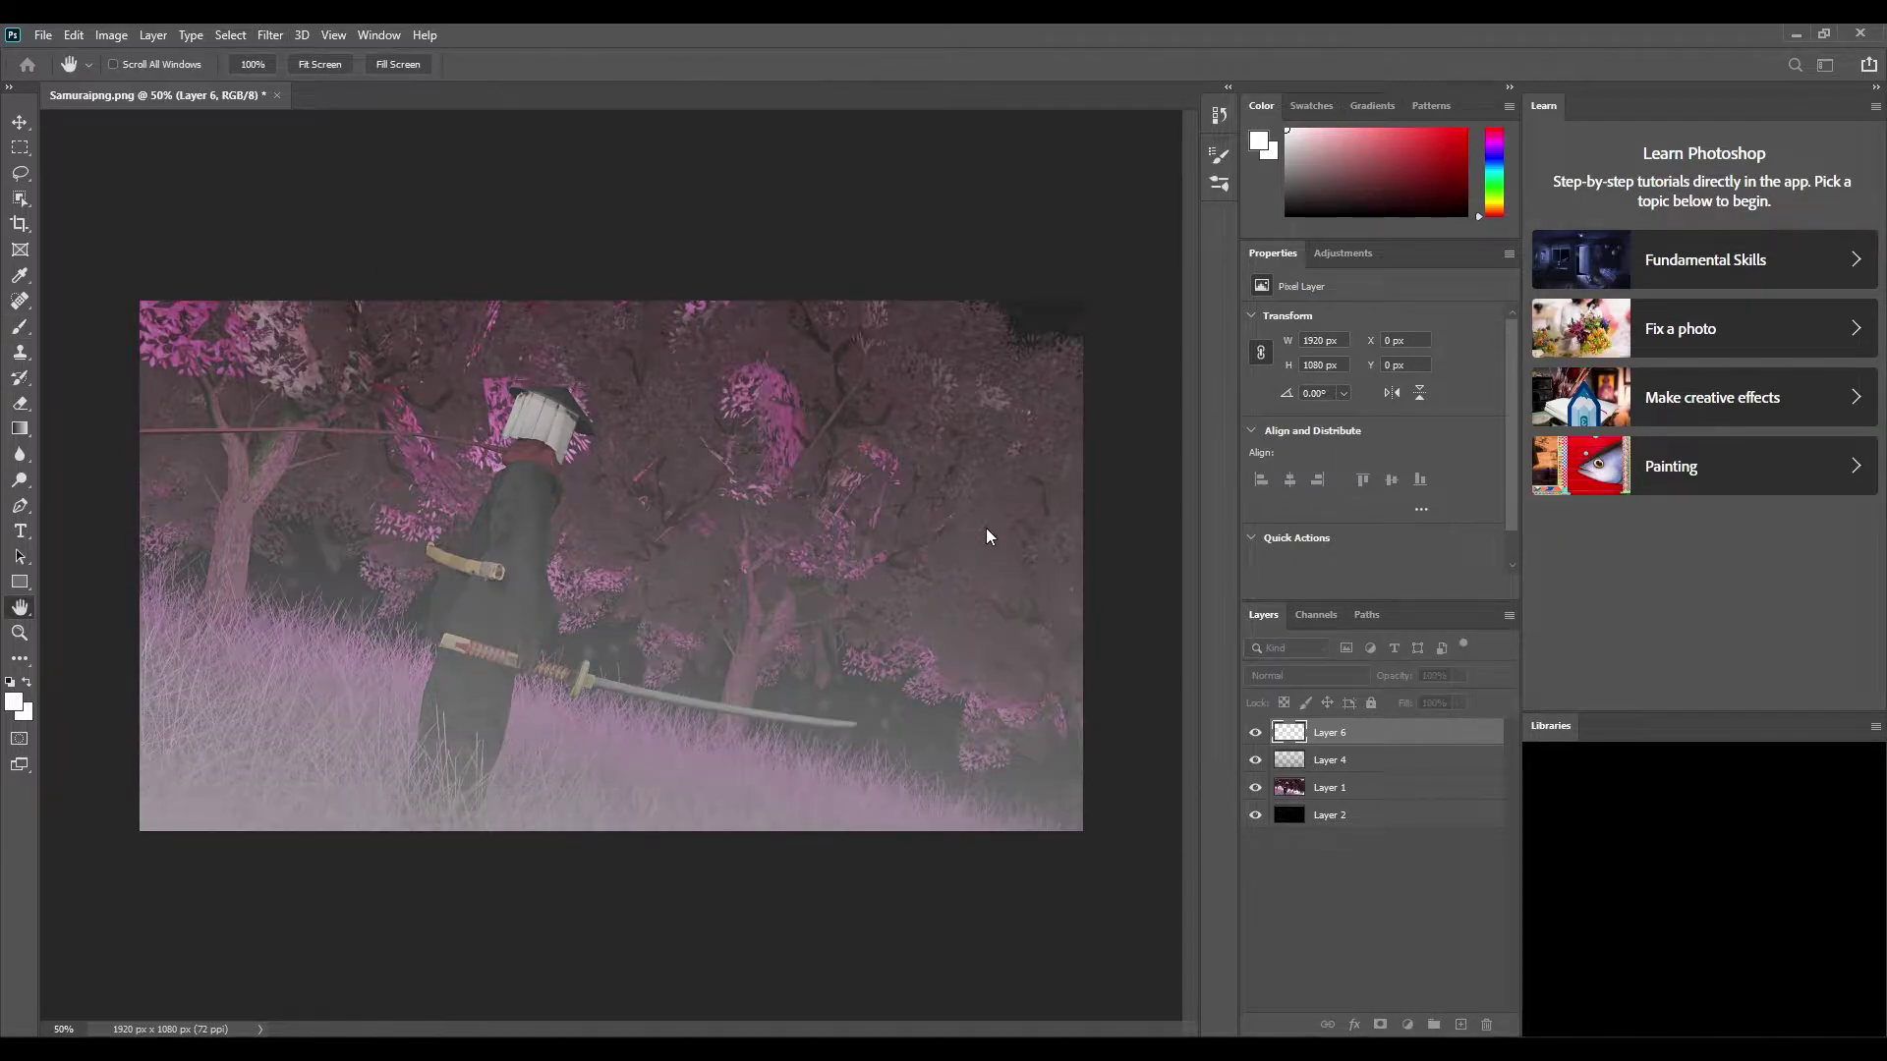
pyautogui.press('h')
pyautogui.press('b')
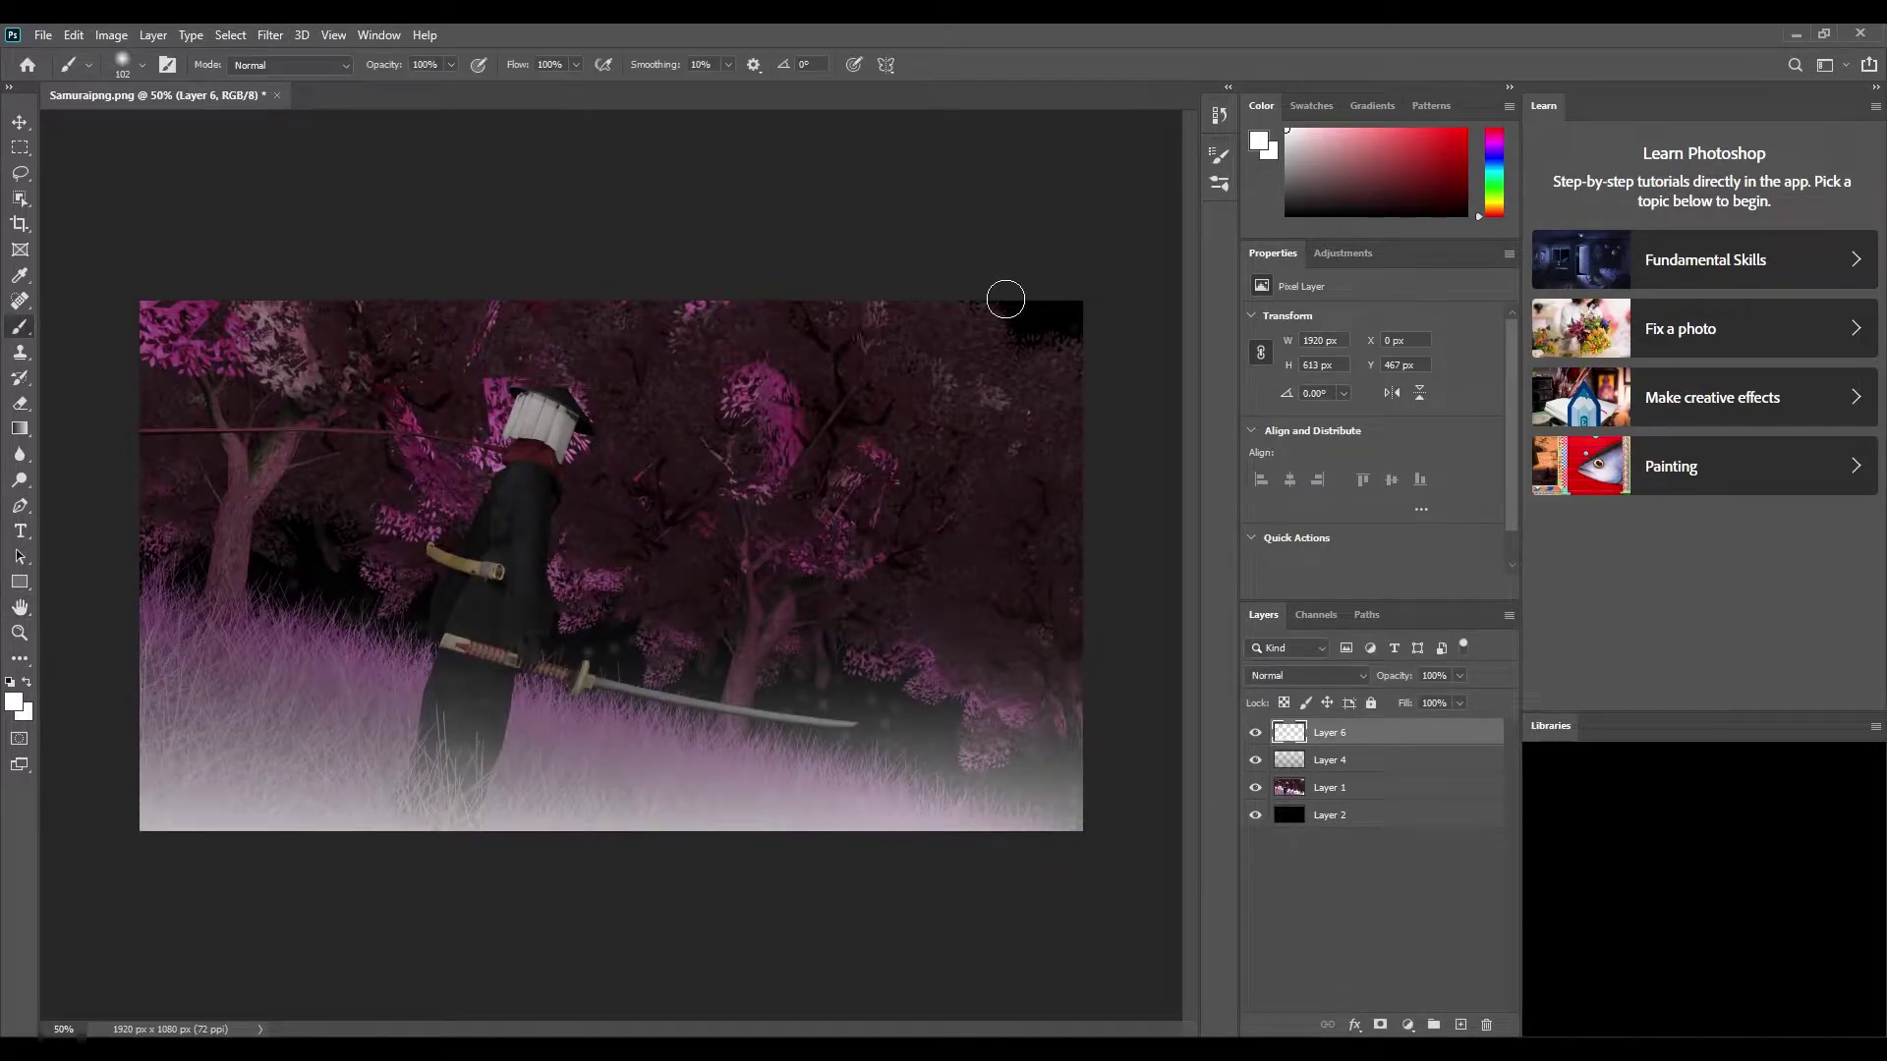
pyautogui.moveTo(1013, 291); pyautogui.dragTo(1080, 340)
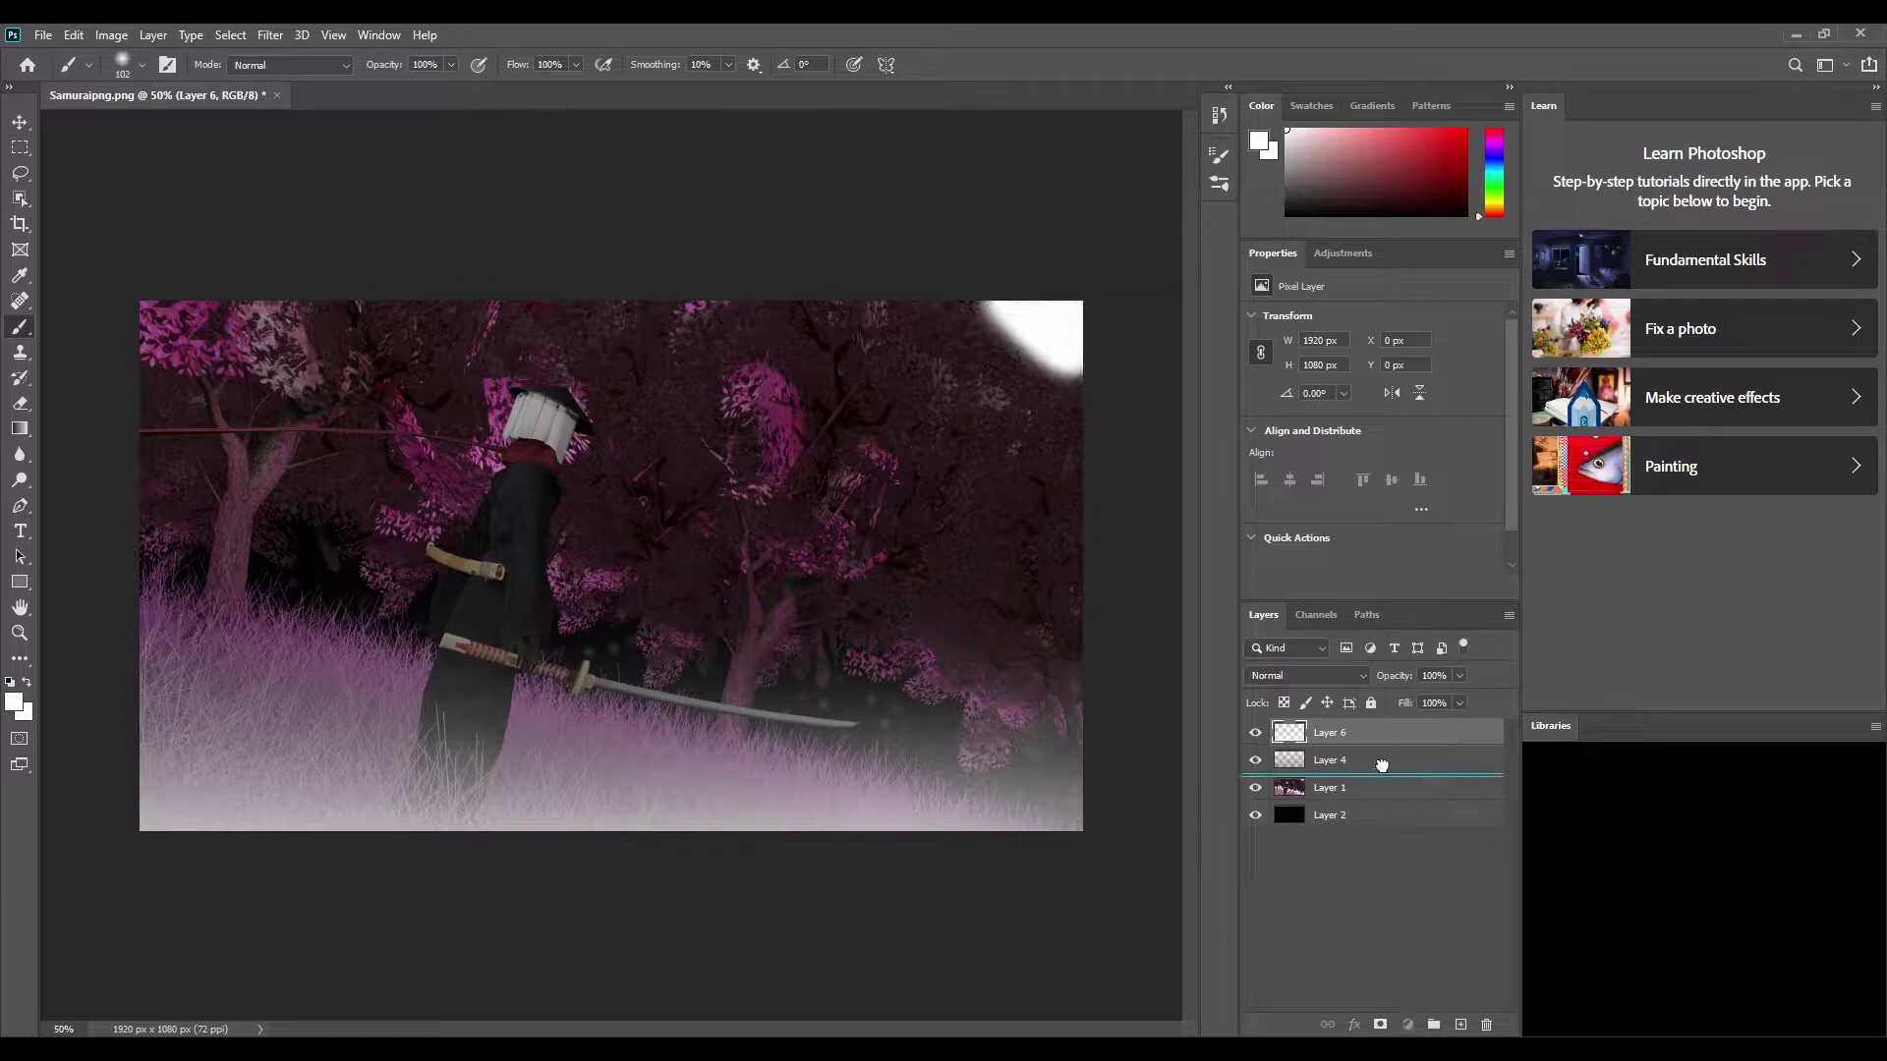
pyautogui.moveTo(1382, 764); pyautogui.dragTo(1397, 803)
pyautogui.moveTo(1400, 724); pyautogui.dragTo(1401, 722)
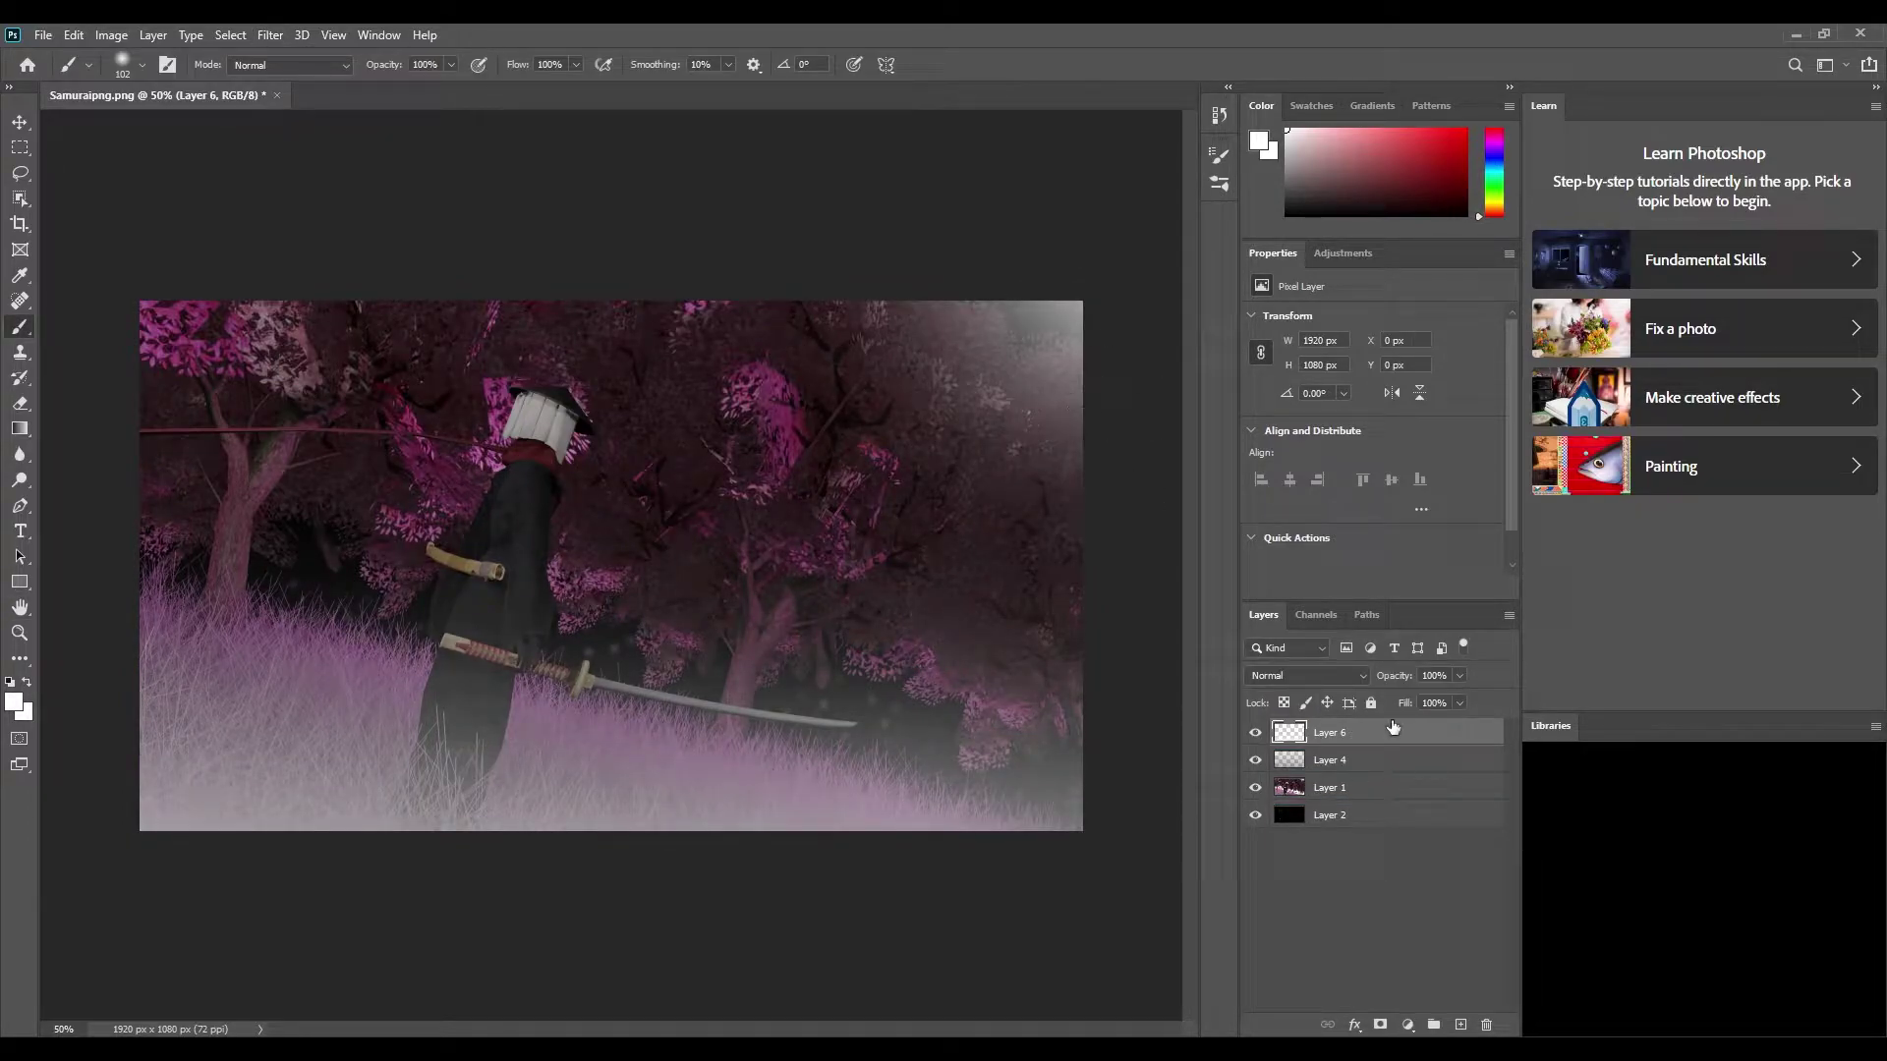
pyautogui.press('Delete')
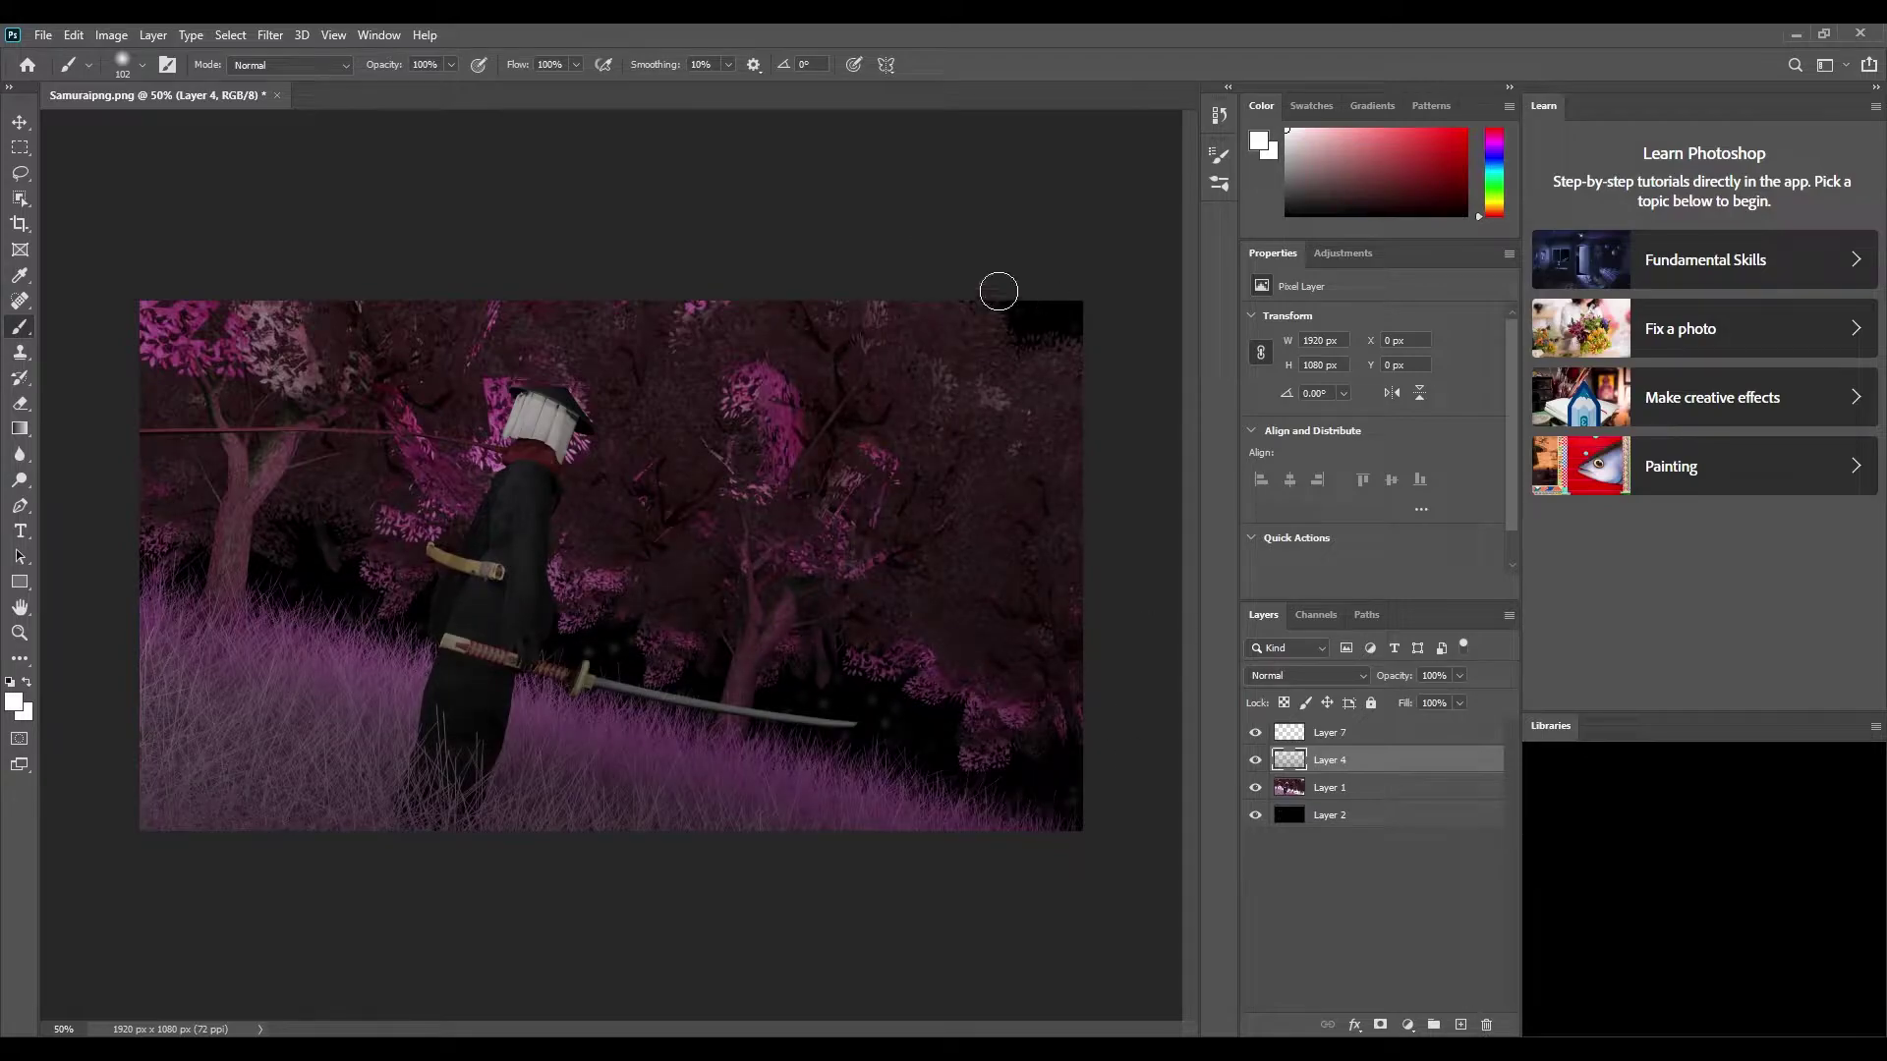
# Step: Paint a red glow in the top-right corner on Layer 7 and reorder it relative to the render
pyautogui.hotkey('alt', ']')
pyautogui.moveTo(1033, 321); pyautogui.dragTo(1071, 334)
pyautogui.moveTo(1316, 732); pyautogui.dragTo(1317, 800)
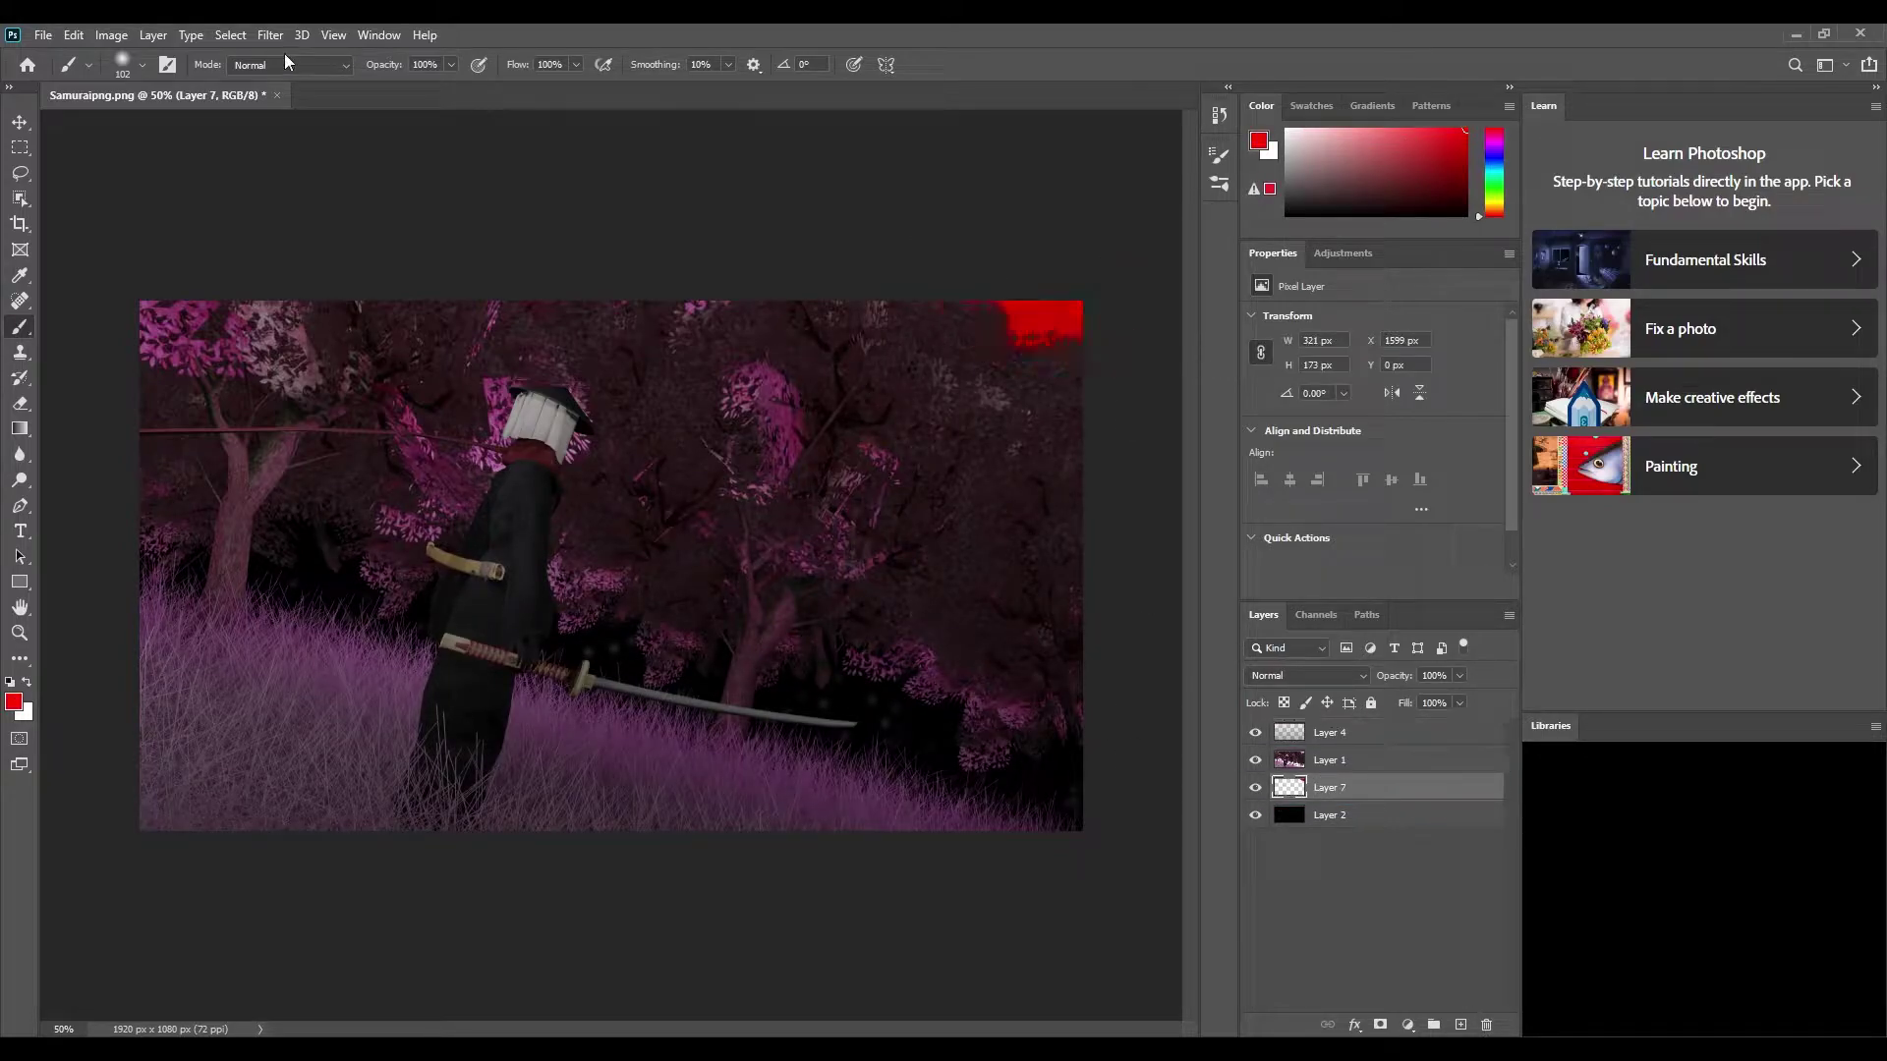
pyautogui.press('space')
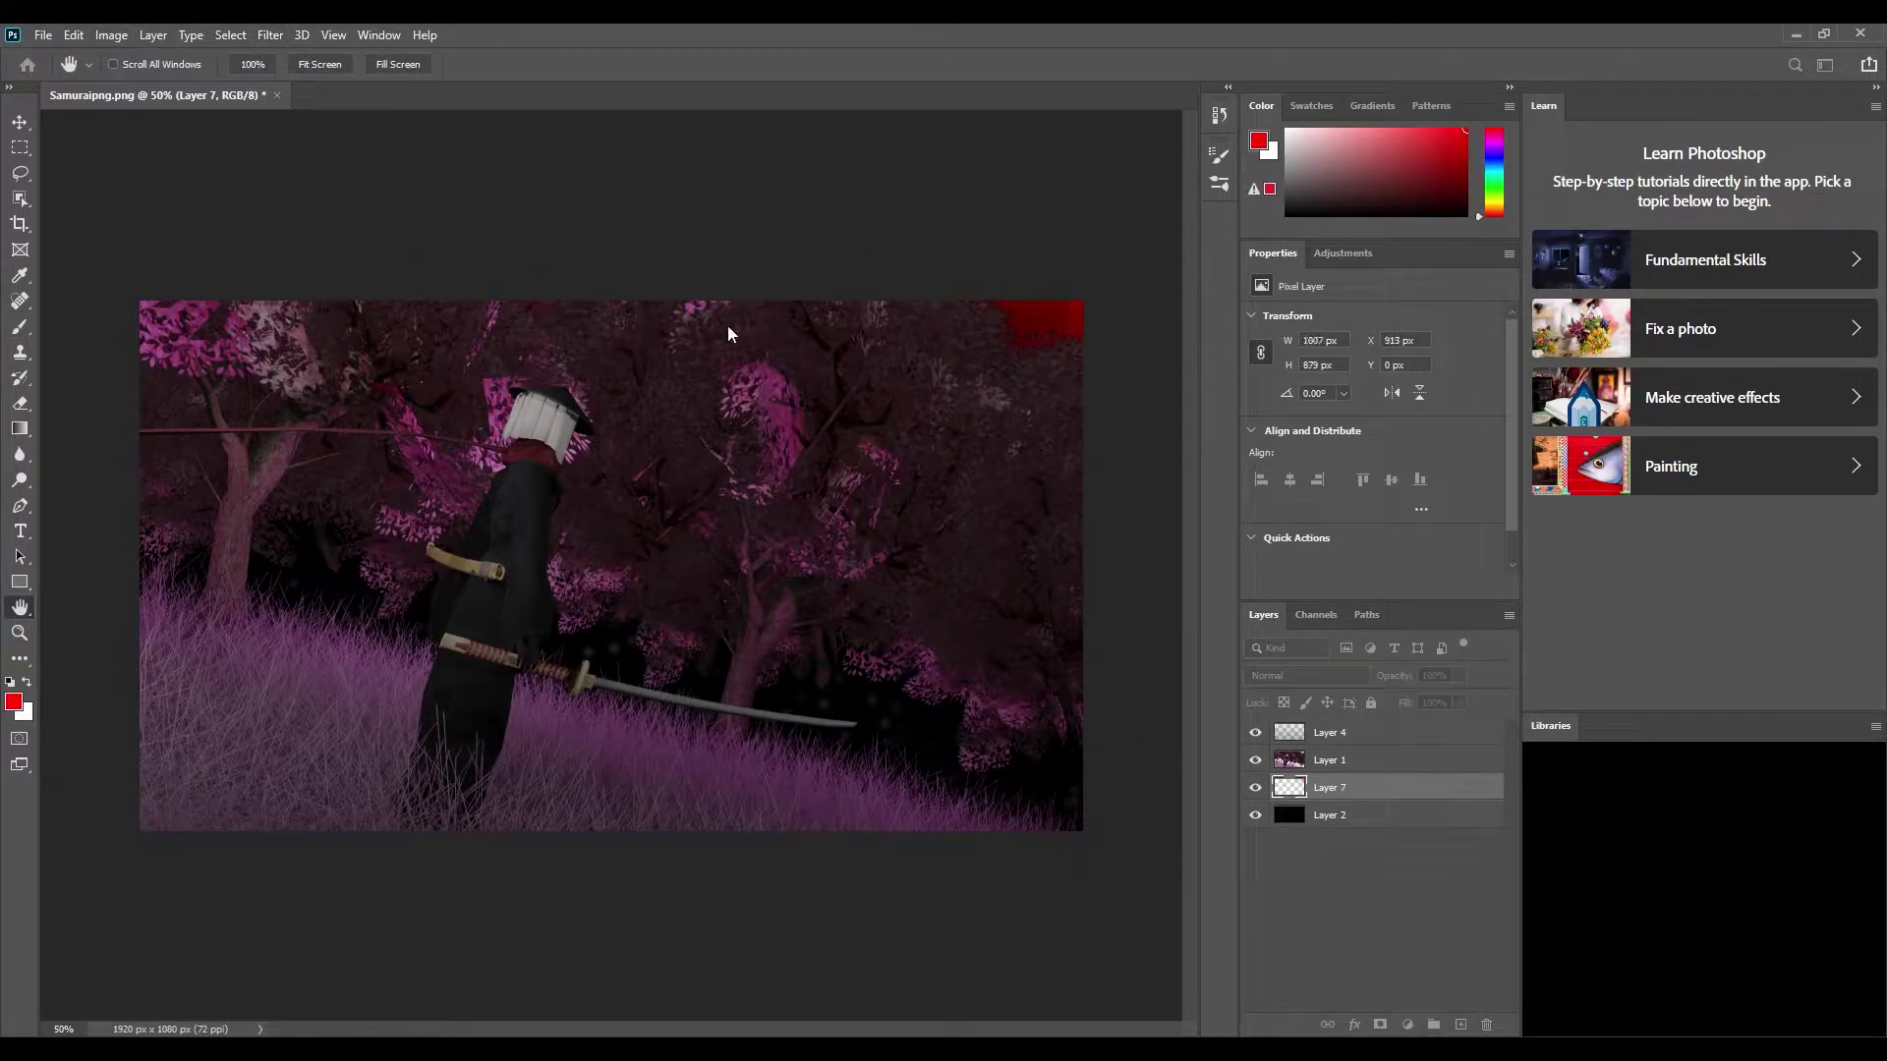
pyautogui.press('b')
pyautogui.moveTo(1341, 787); pyautogui.dragTo(1358, 758)
# Step: Add Layer 8 with more red at the top-right, softened into a blurred glow
pyautogui.click(1460, 1025)
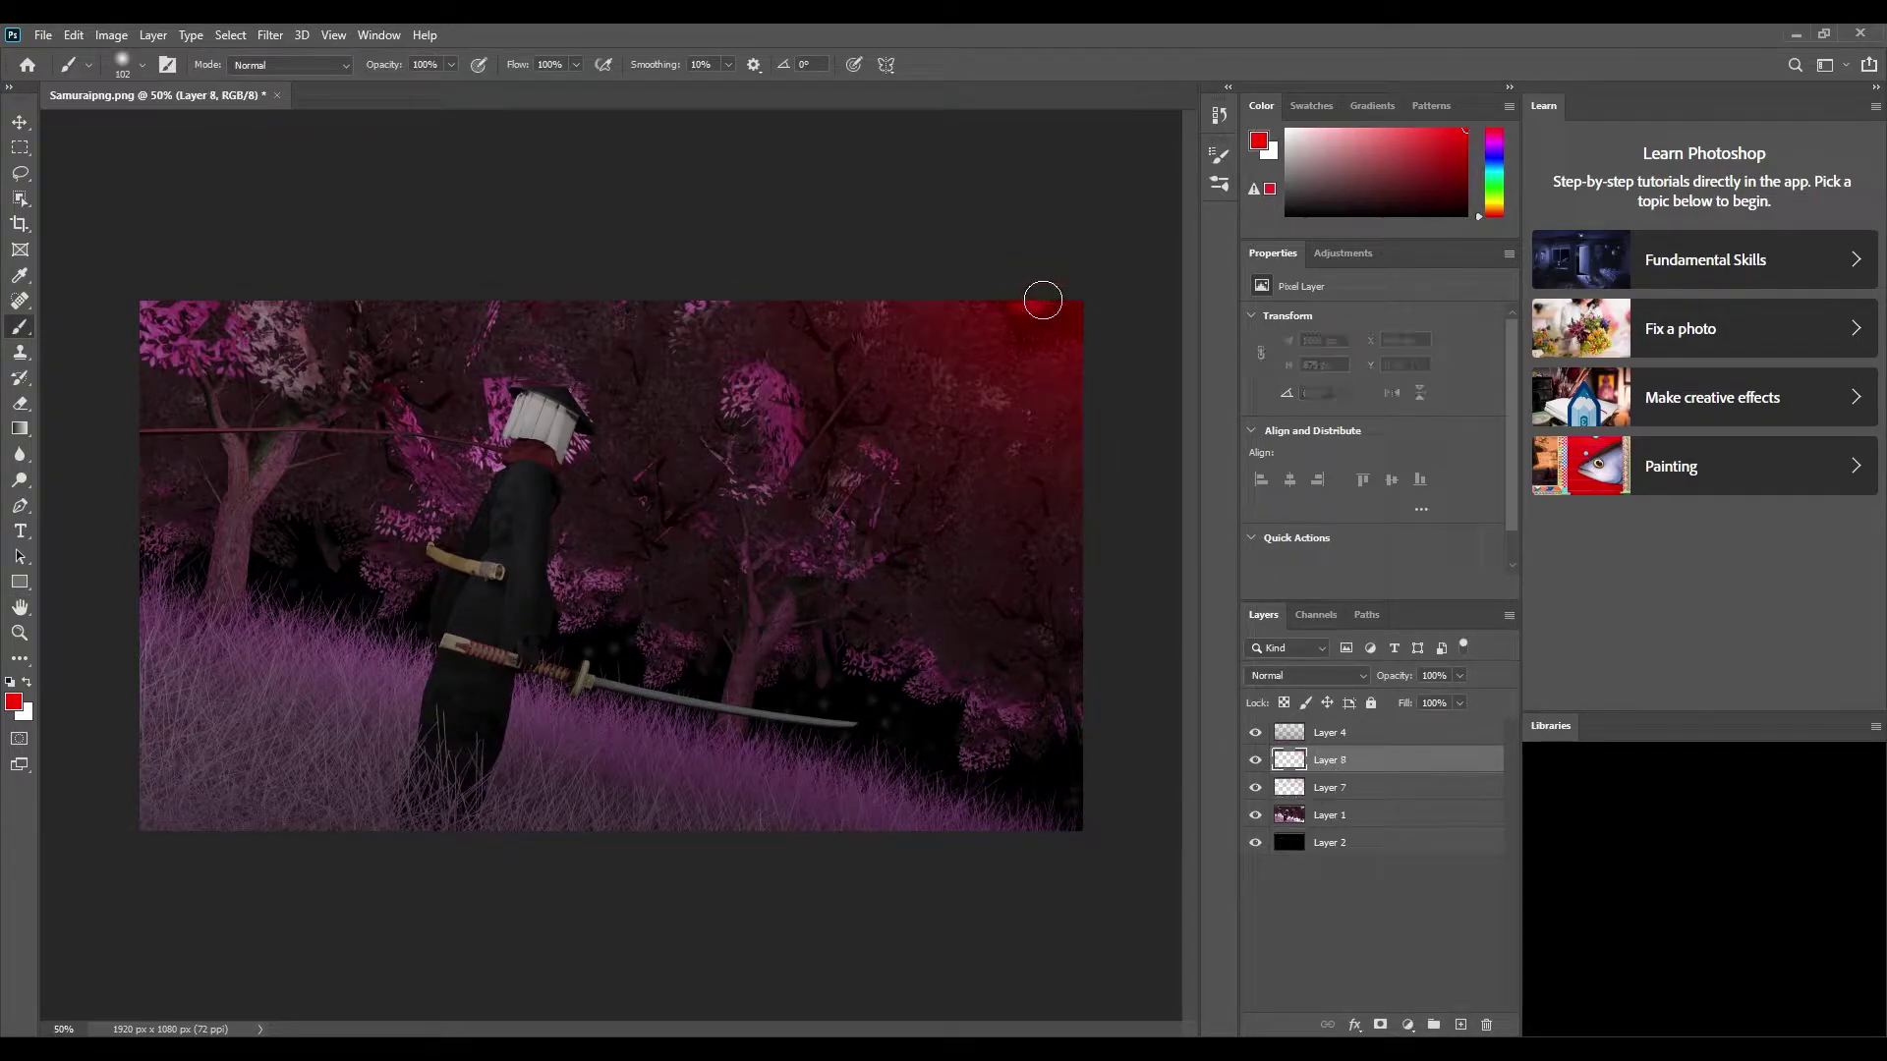
pyautogui.moveTo(1044, 295); pyautogui.dragTo(998, 308)
pyautogui.press('h')
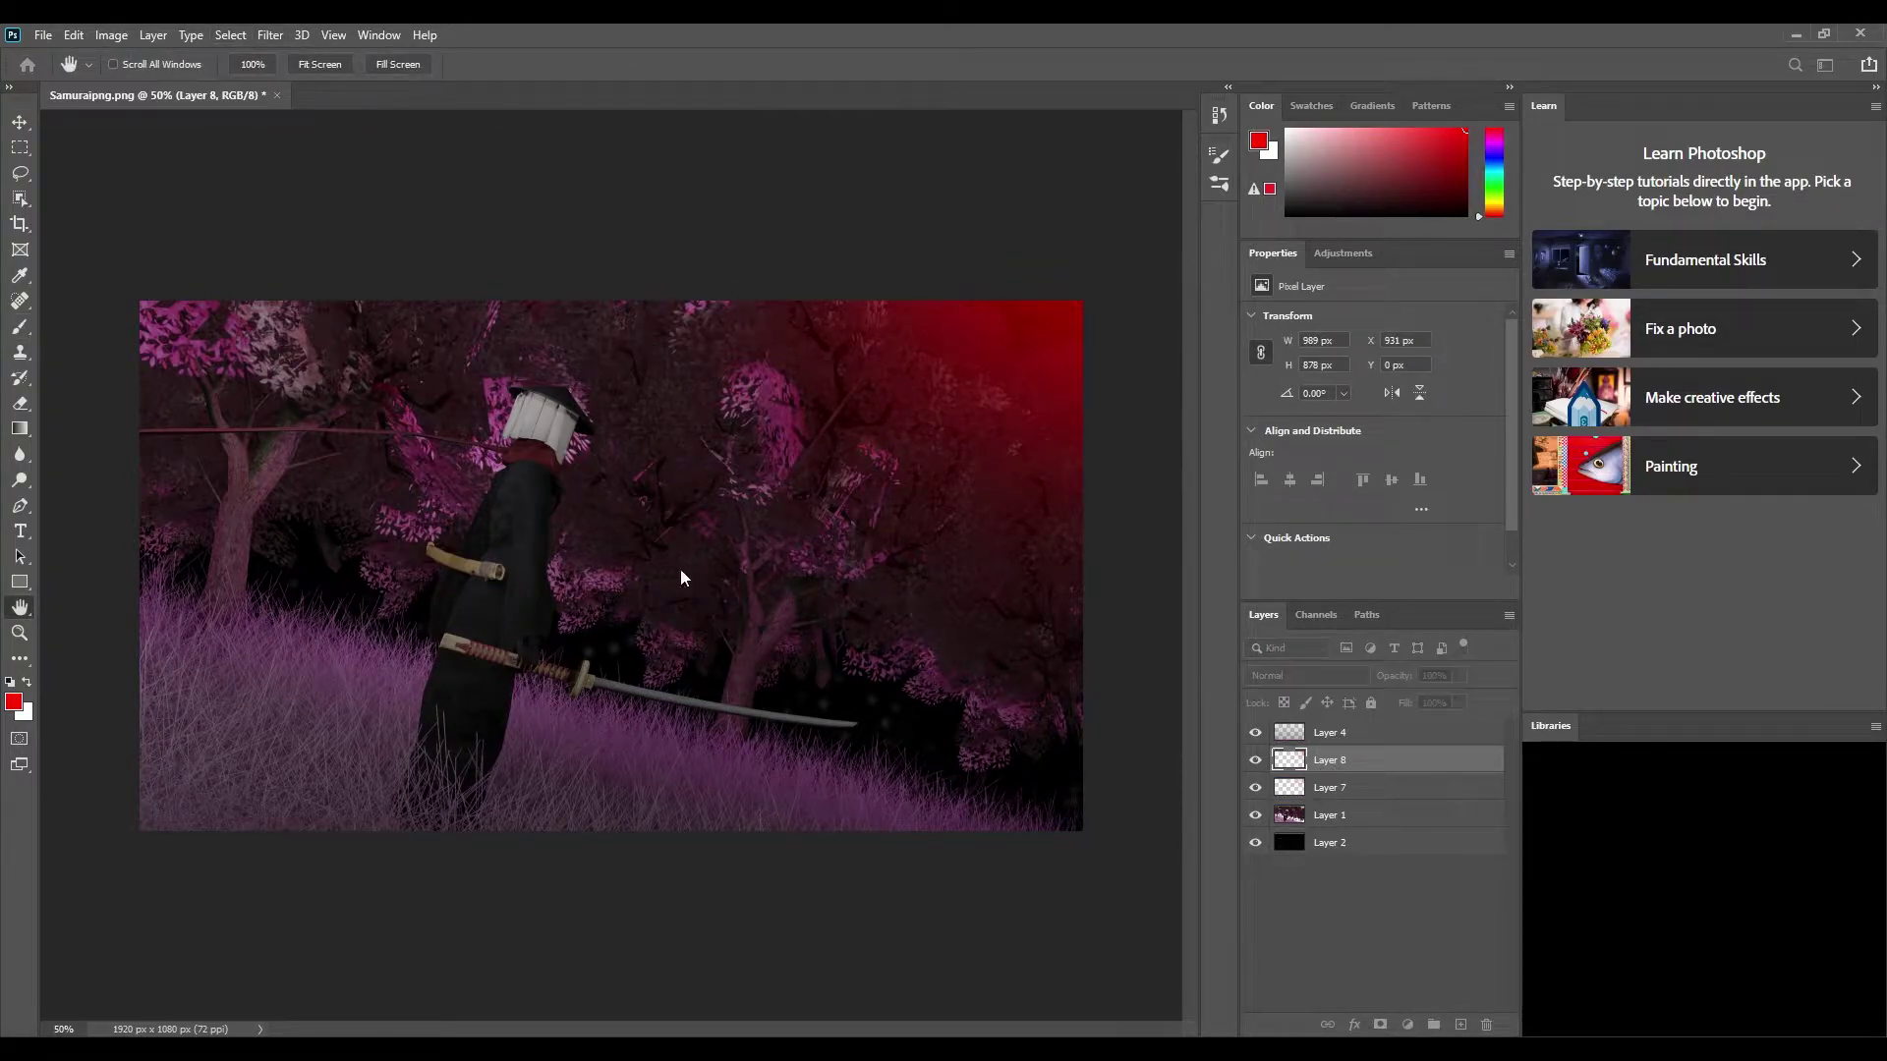
pyautogui.press('b')
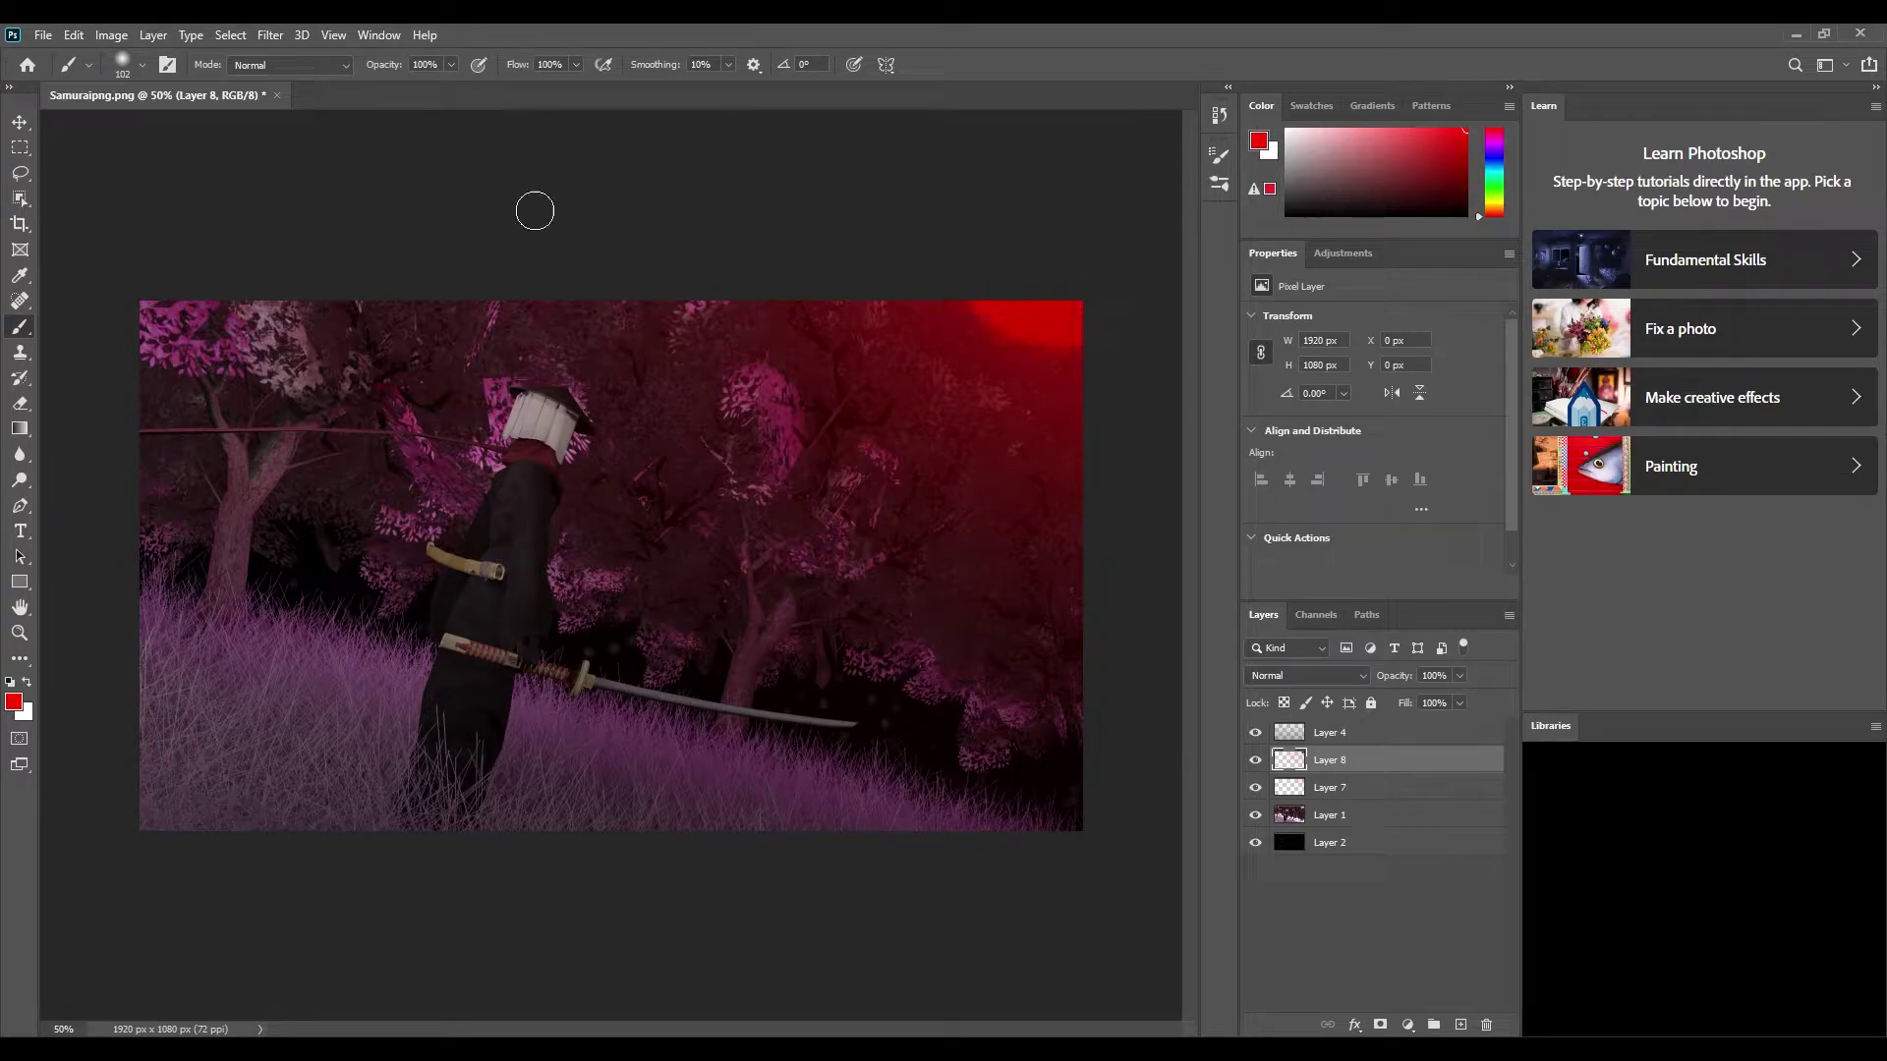
pyautogui.press('h')
pyautogui.press('b')
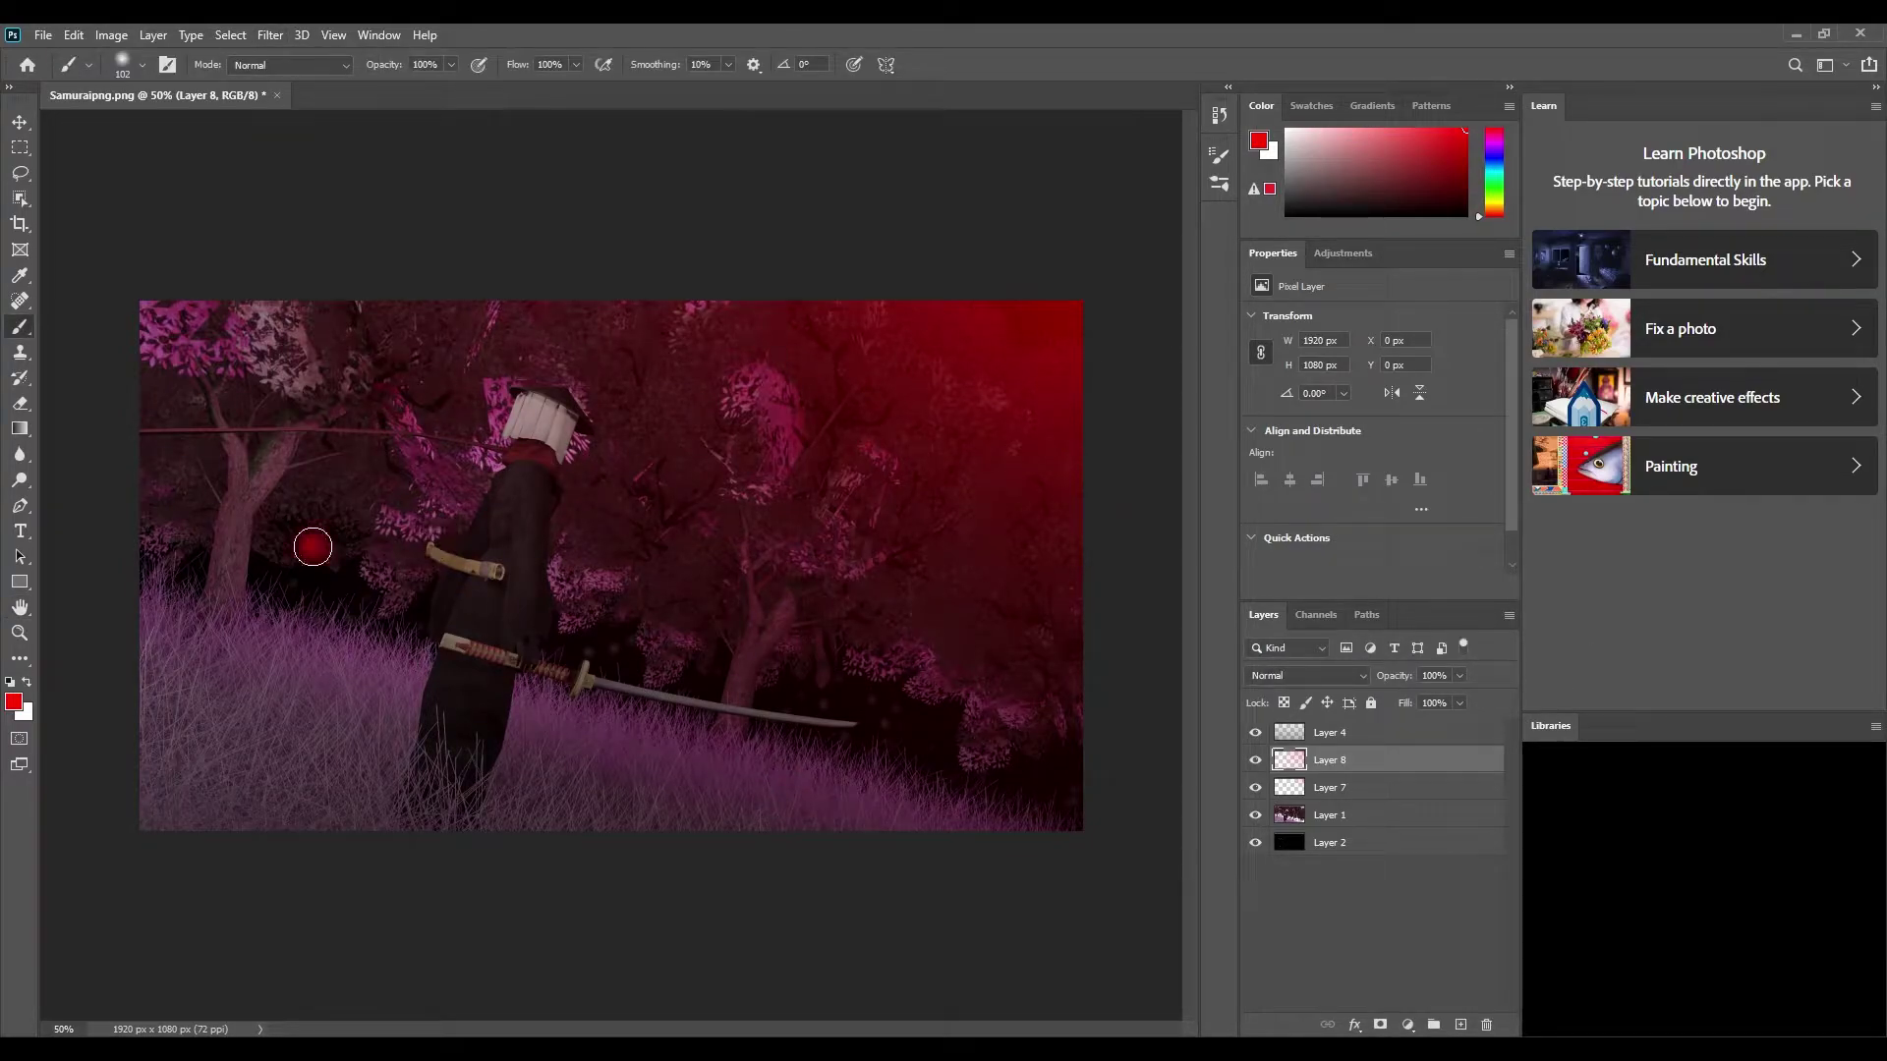
# Step: Choose a bright magenta and trial strokes on the left side, discarding them
pyautogui.click(1494, 152)
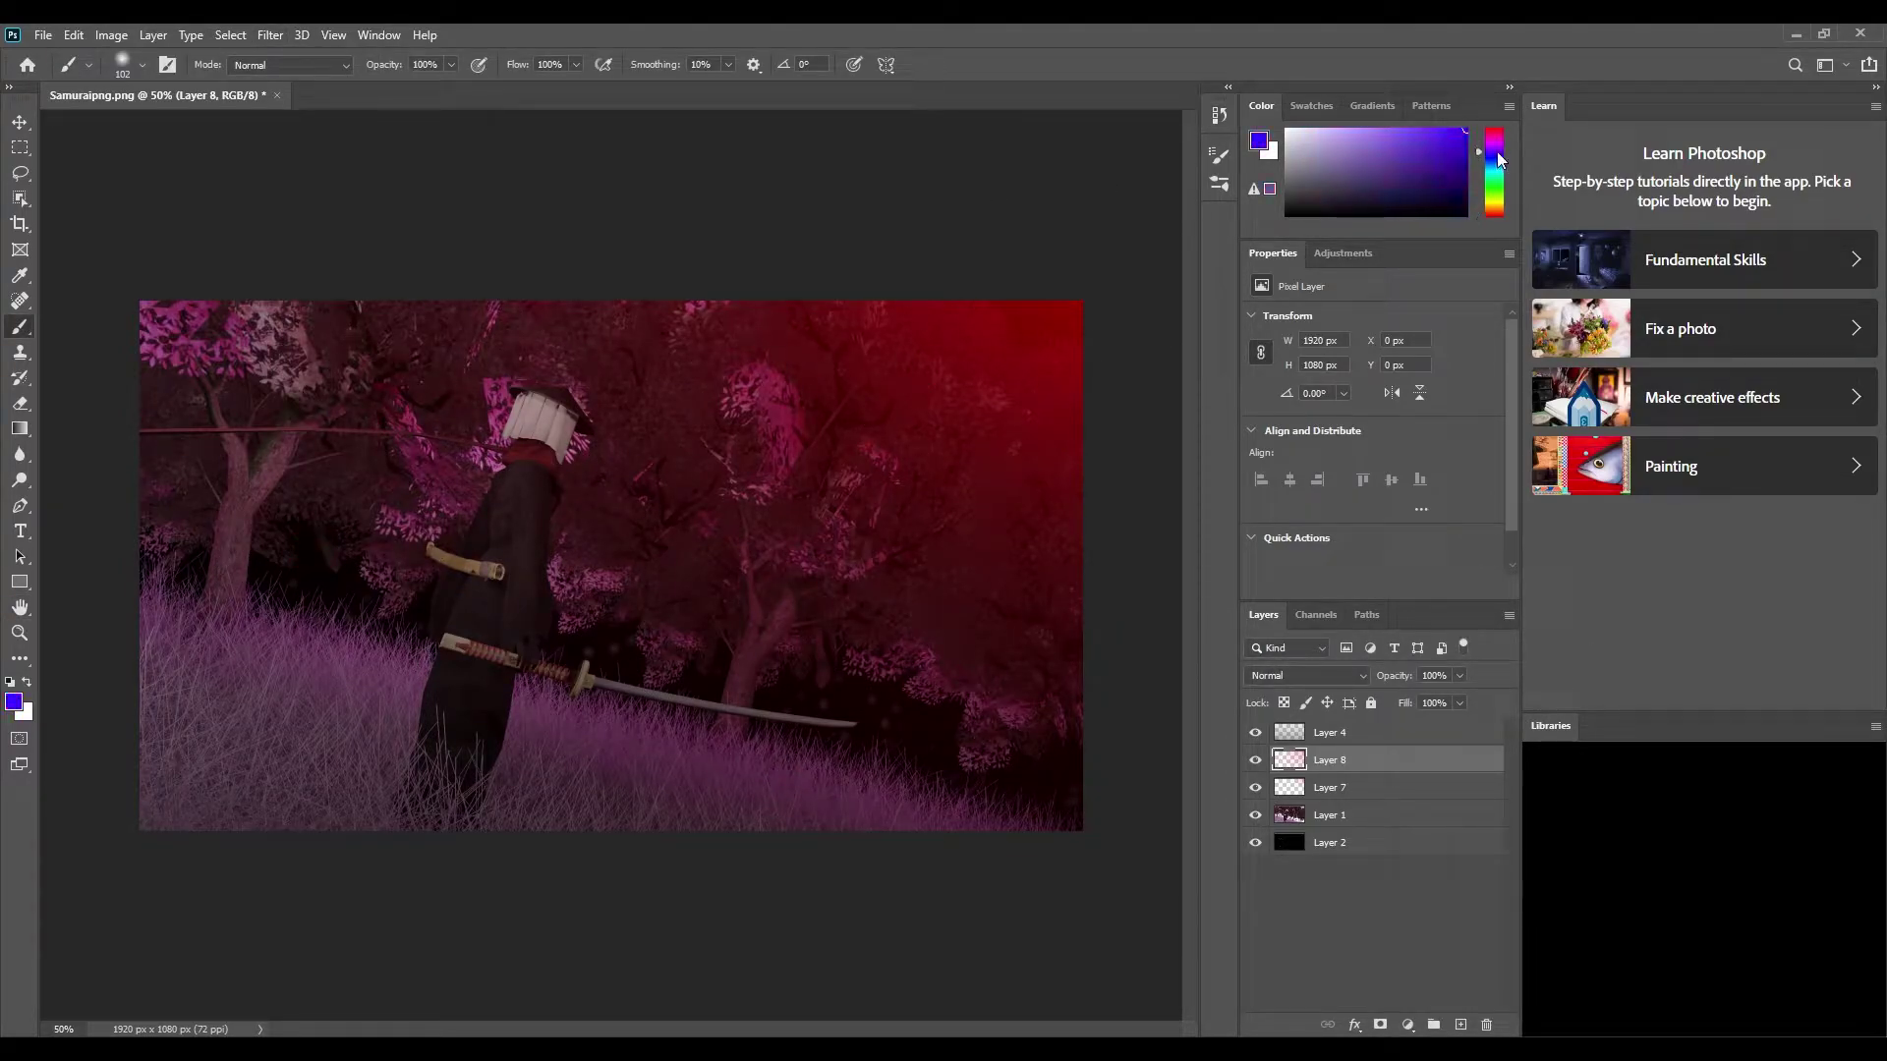
pyautogui.click(1465, 132)
pyautogui.moveTo(147, 507); pyautogui.dragTo(324, 509)
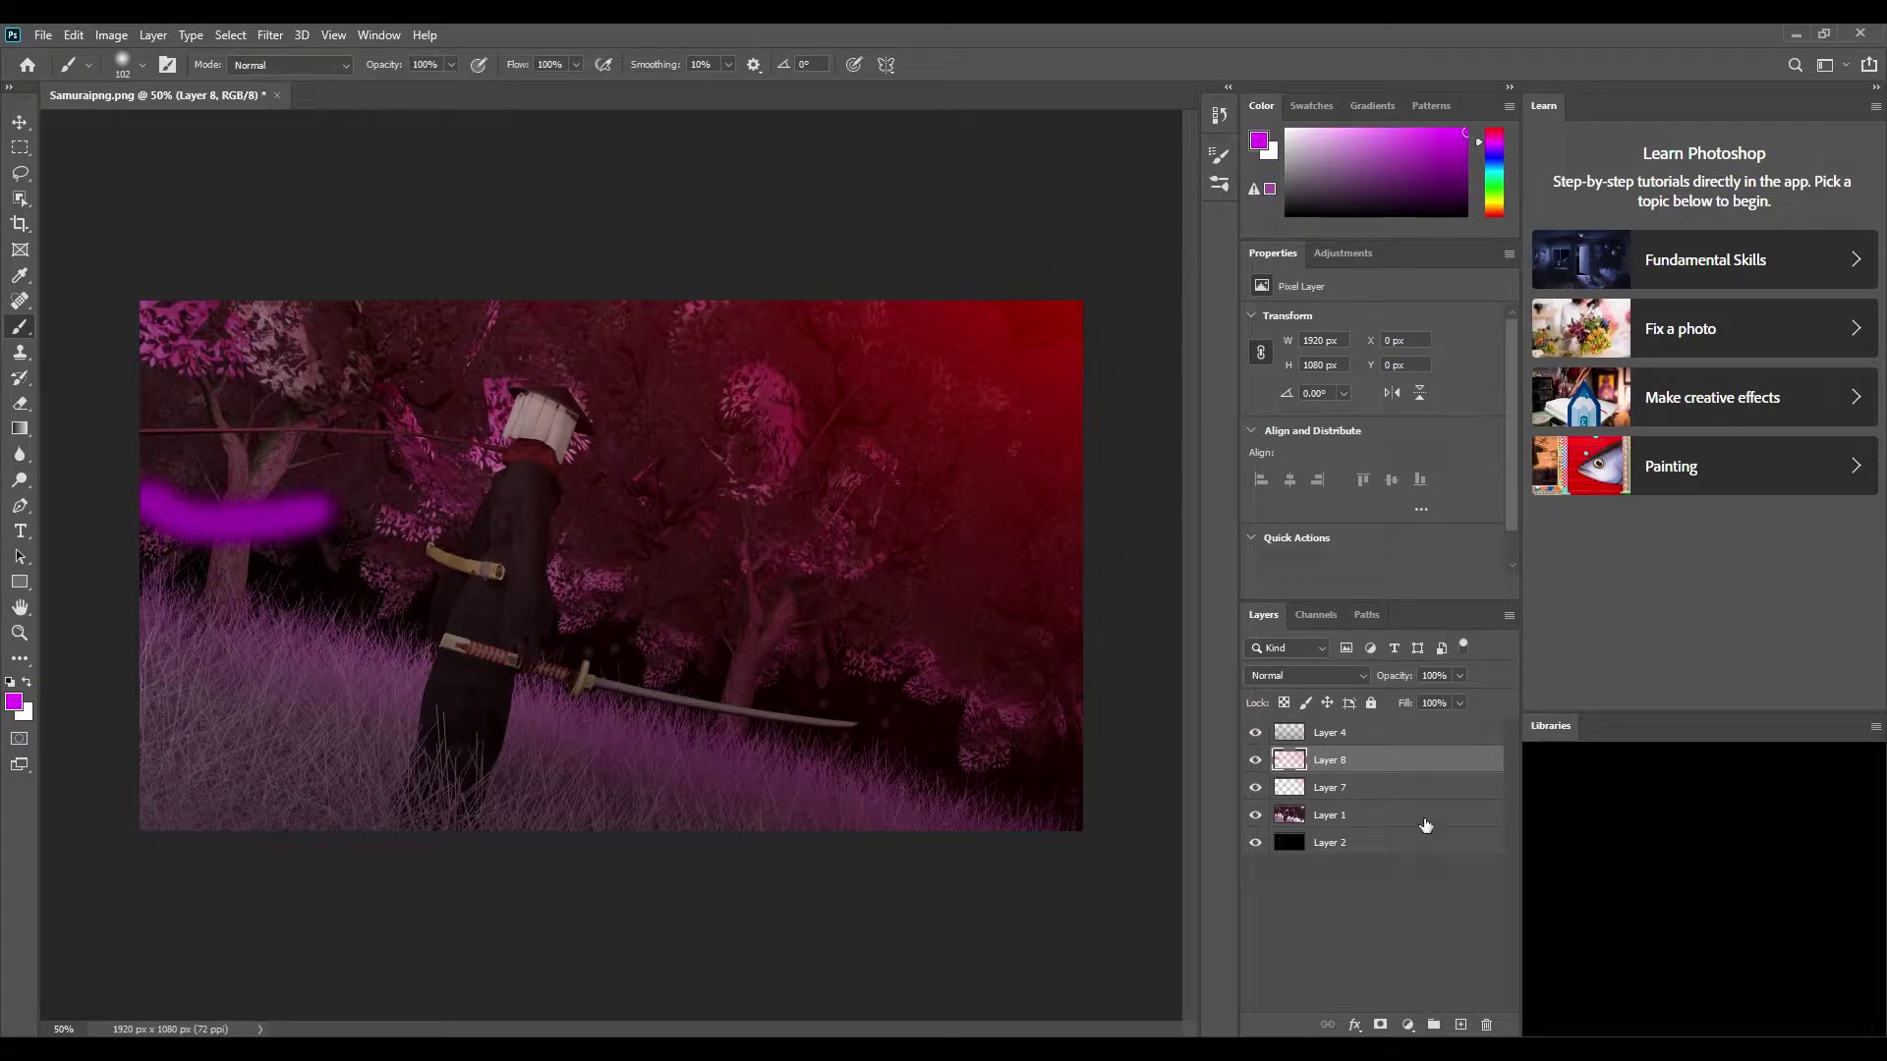
pyautogui.hotkey('ctrl', 'z')
pyautogui.hotkey('ctrl', 'shift', 'z')
pyautogui.hotkey('ctrl', 'z')
pyautogui.moveTo(226, 393)
pyautogui.mouseDown()
pyautogui.moveTo(202, 475)
pyautogui.moveTo(393, 531)
pyautogui.mouseUp()
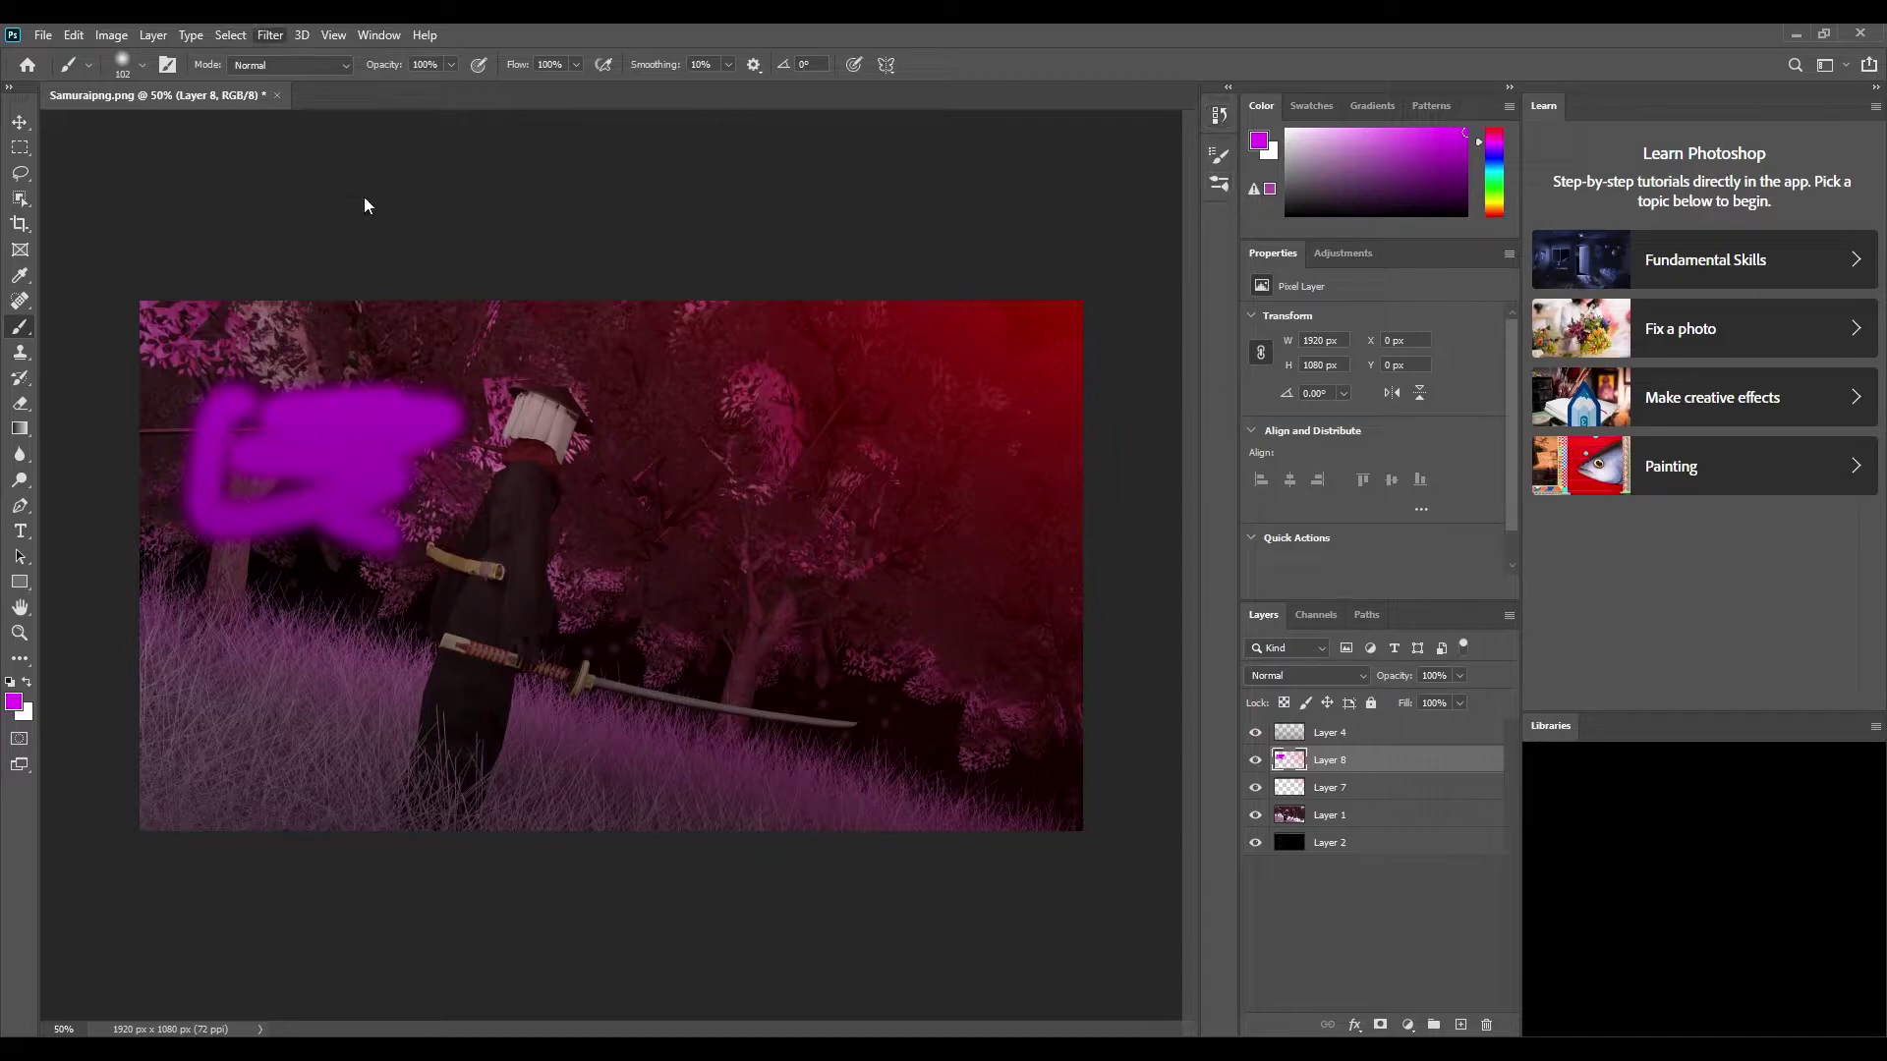
pyautogui.hotkey('ctrl', 'z')
pyautogui.hotkey('ctrl', 'shift', 'z')
pyautogui.hotkey('ctrl', 'z')
# Step: On a new top layer, paint a magenta zigzag on the left and blur it twice into a soft glow
pyautogui.click(1460, 1023)
pyautogui.moveTo(206, 438); pyautogui.dragTo(221, 590)
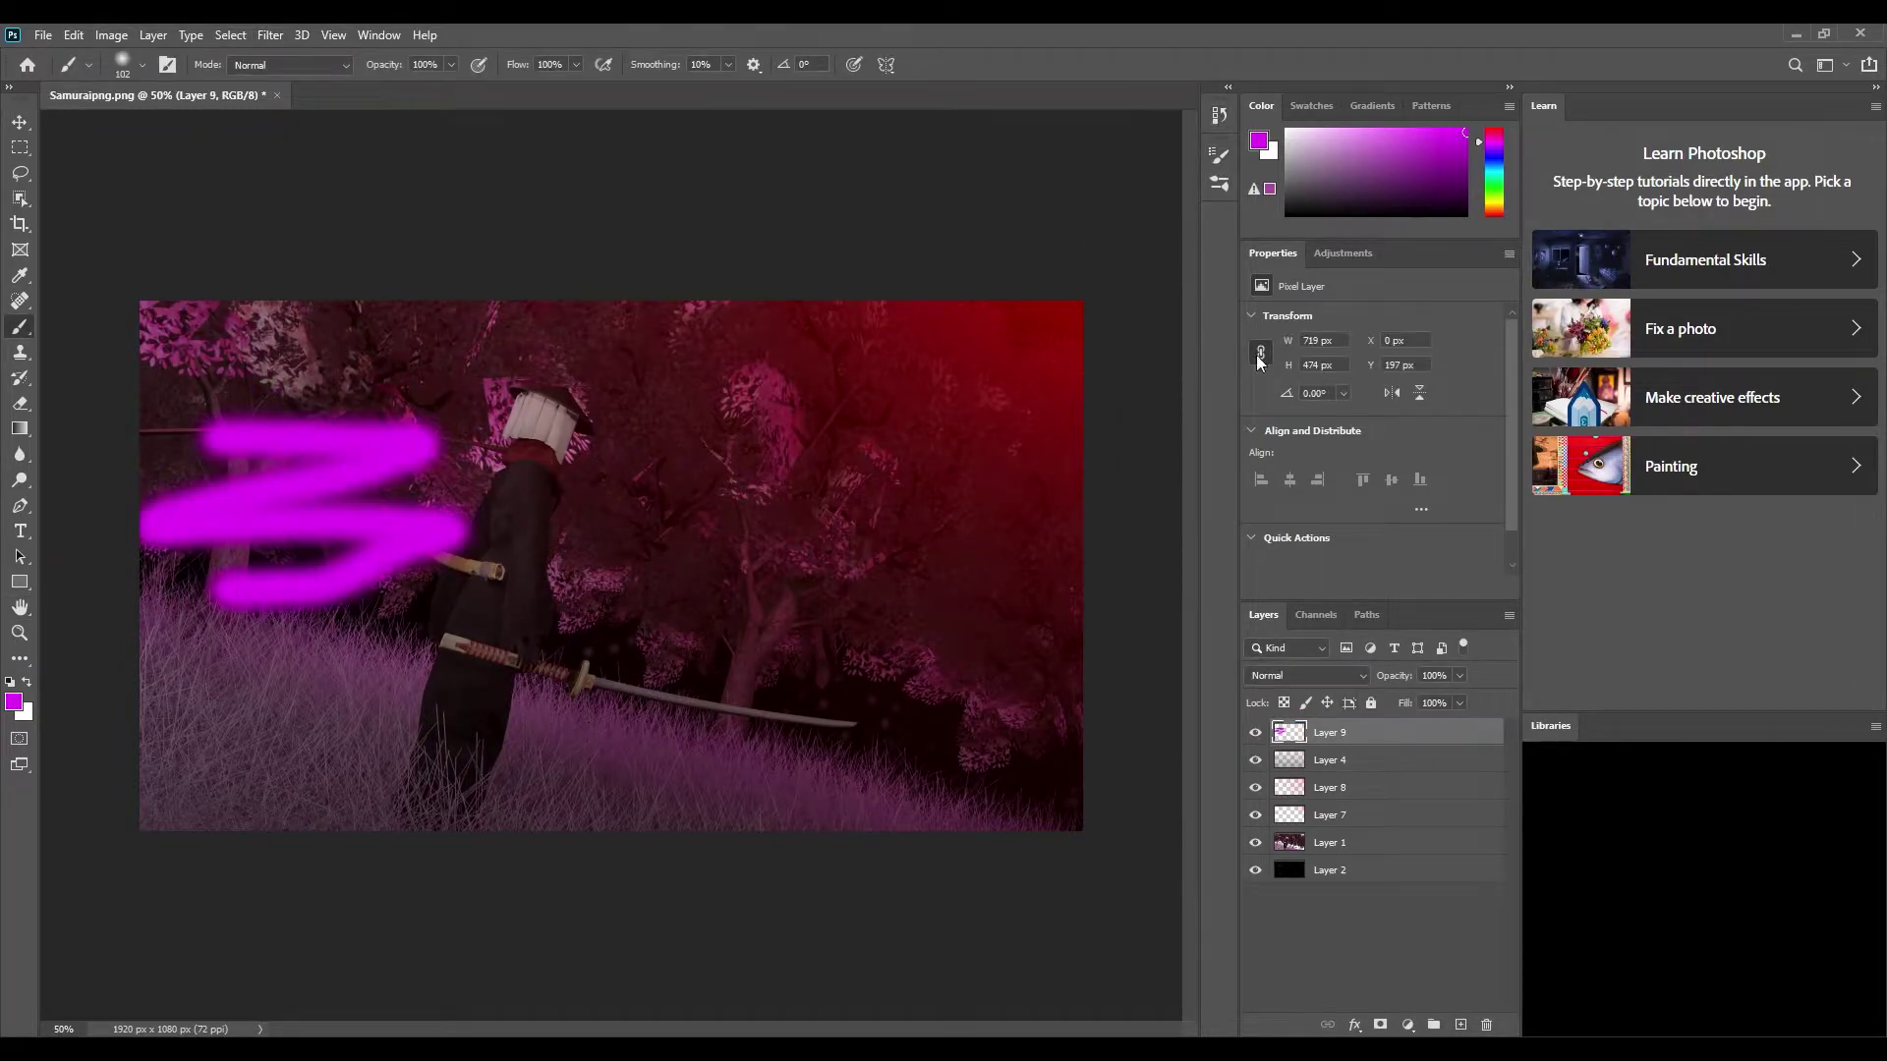
pyautogui.hotkey('ctrl', 'f')
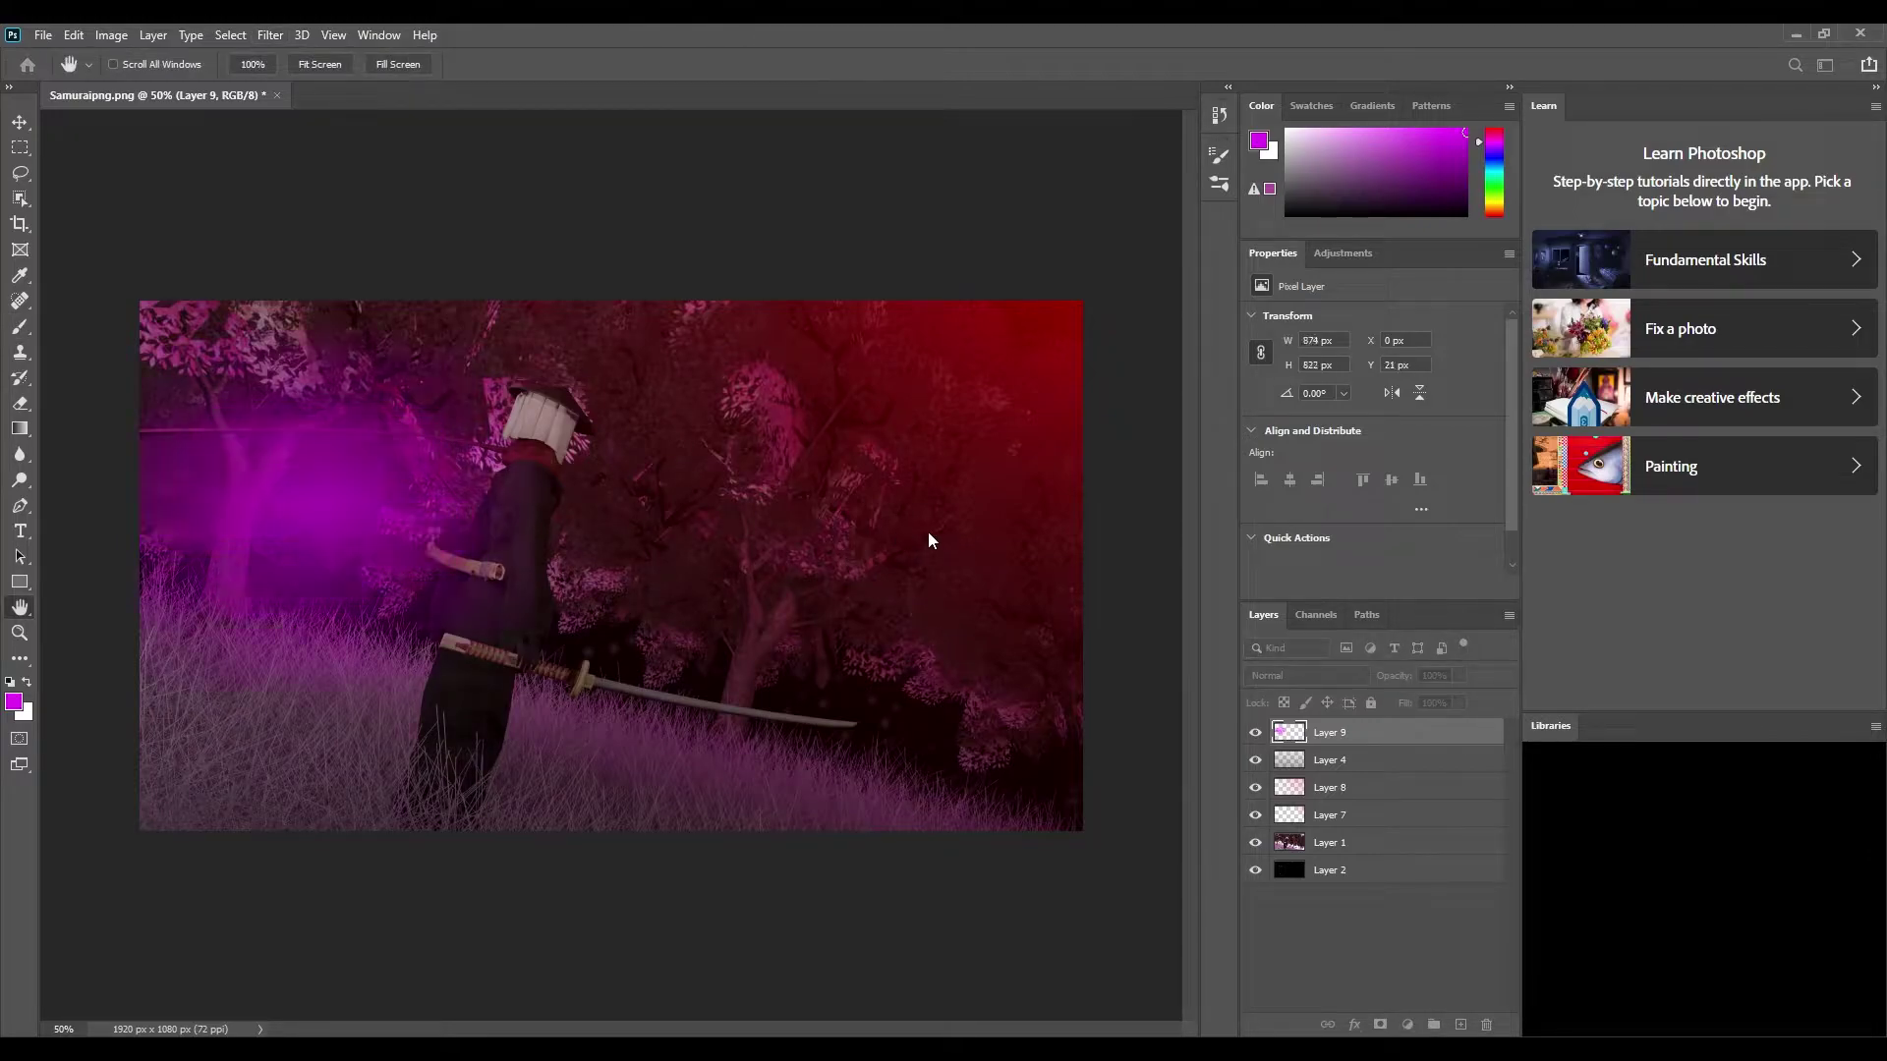
pyautogui.hotkey('ctrl', 'f')
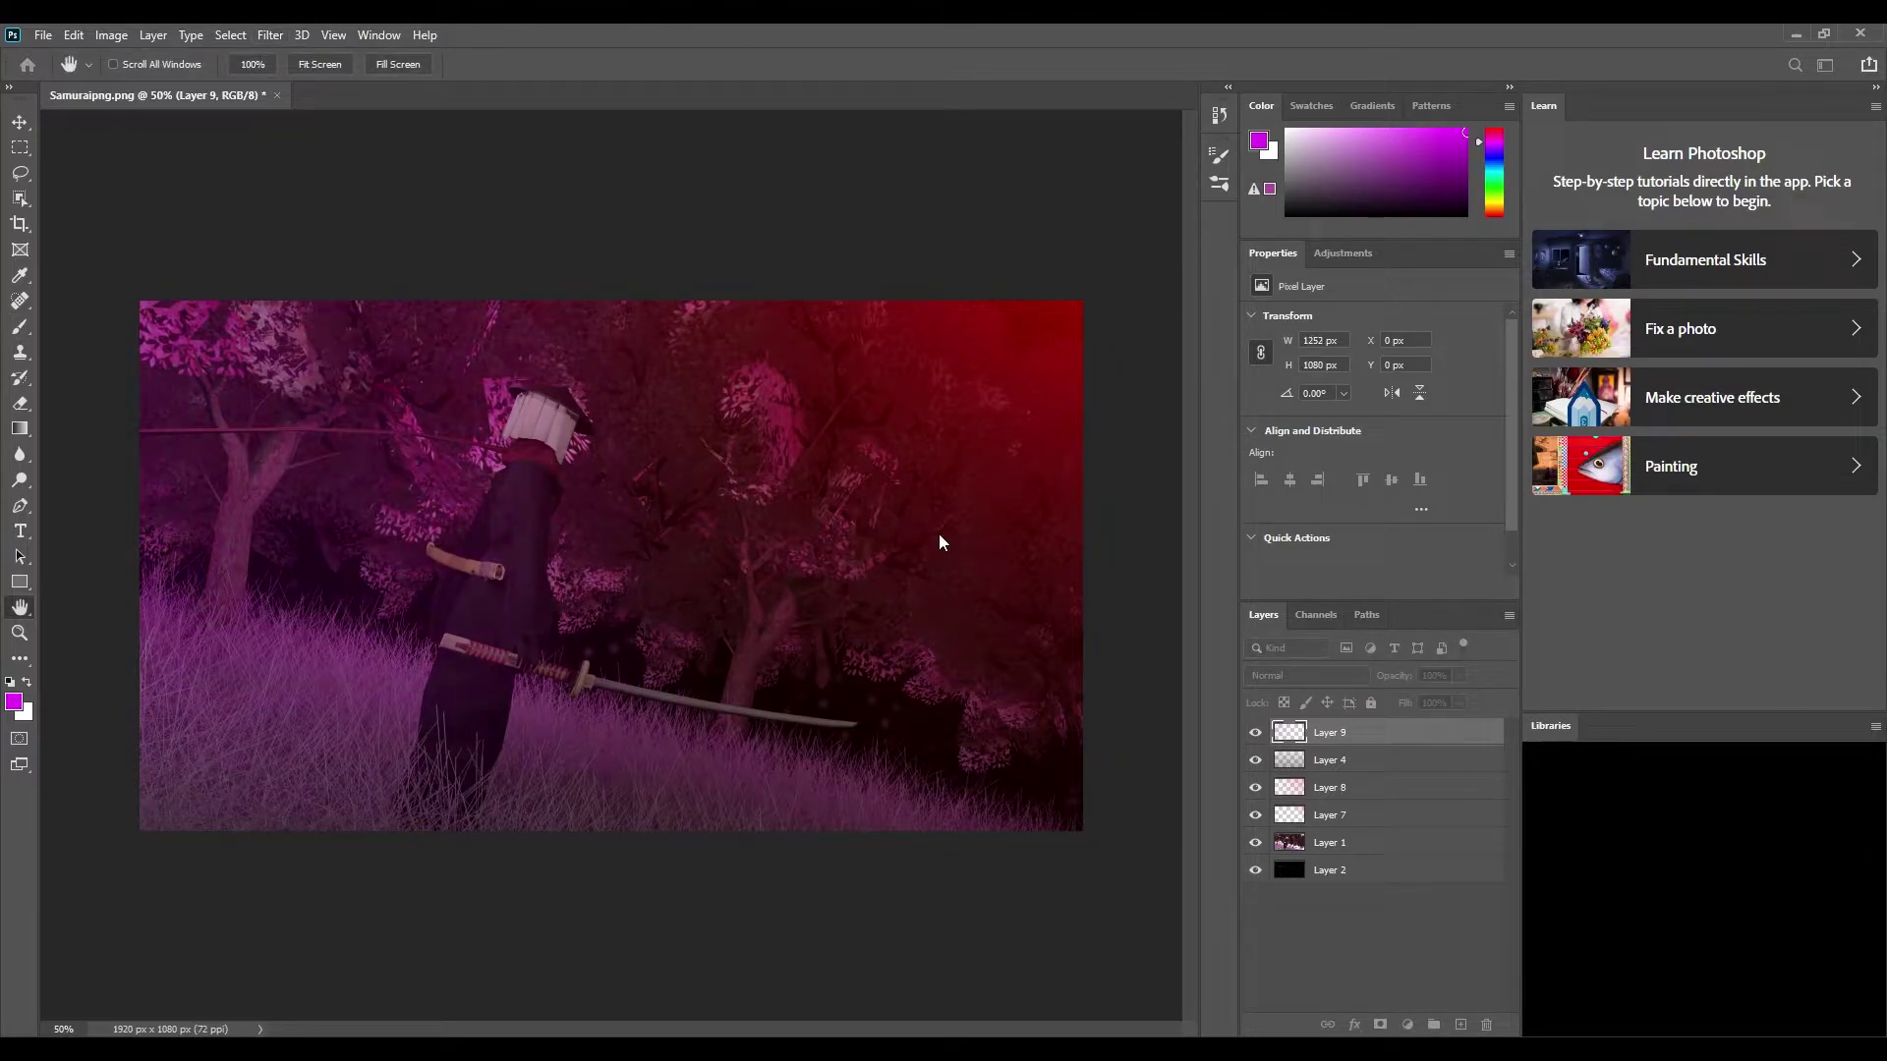
pyautogui.press('b')
# Step: Add a blurred magenta stroke from the top edge, then paint a black band across the lower scene
pyautogui.moveTo(501, 300)
pyautogui.mouseDown()
pyautogui.moveTo(610, 388)
pyautogui.moveTo(627, 533)
pyautogui.mouseUp()
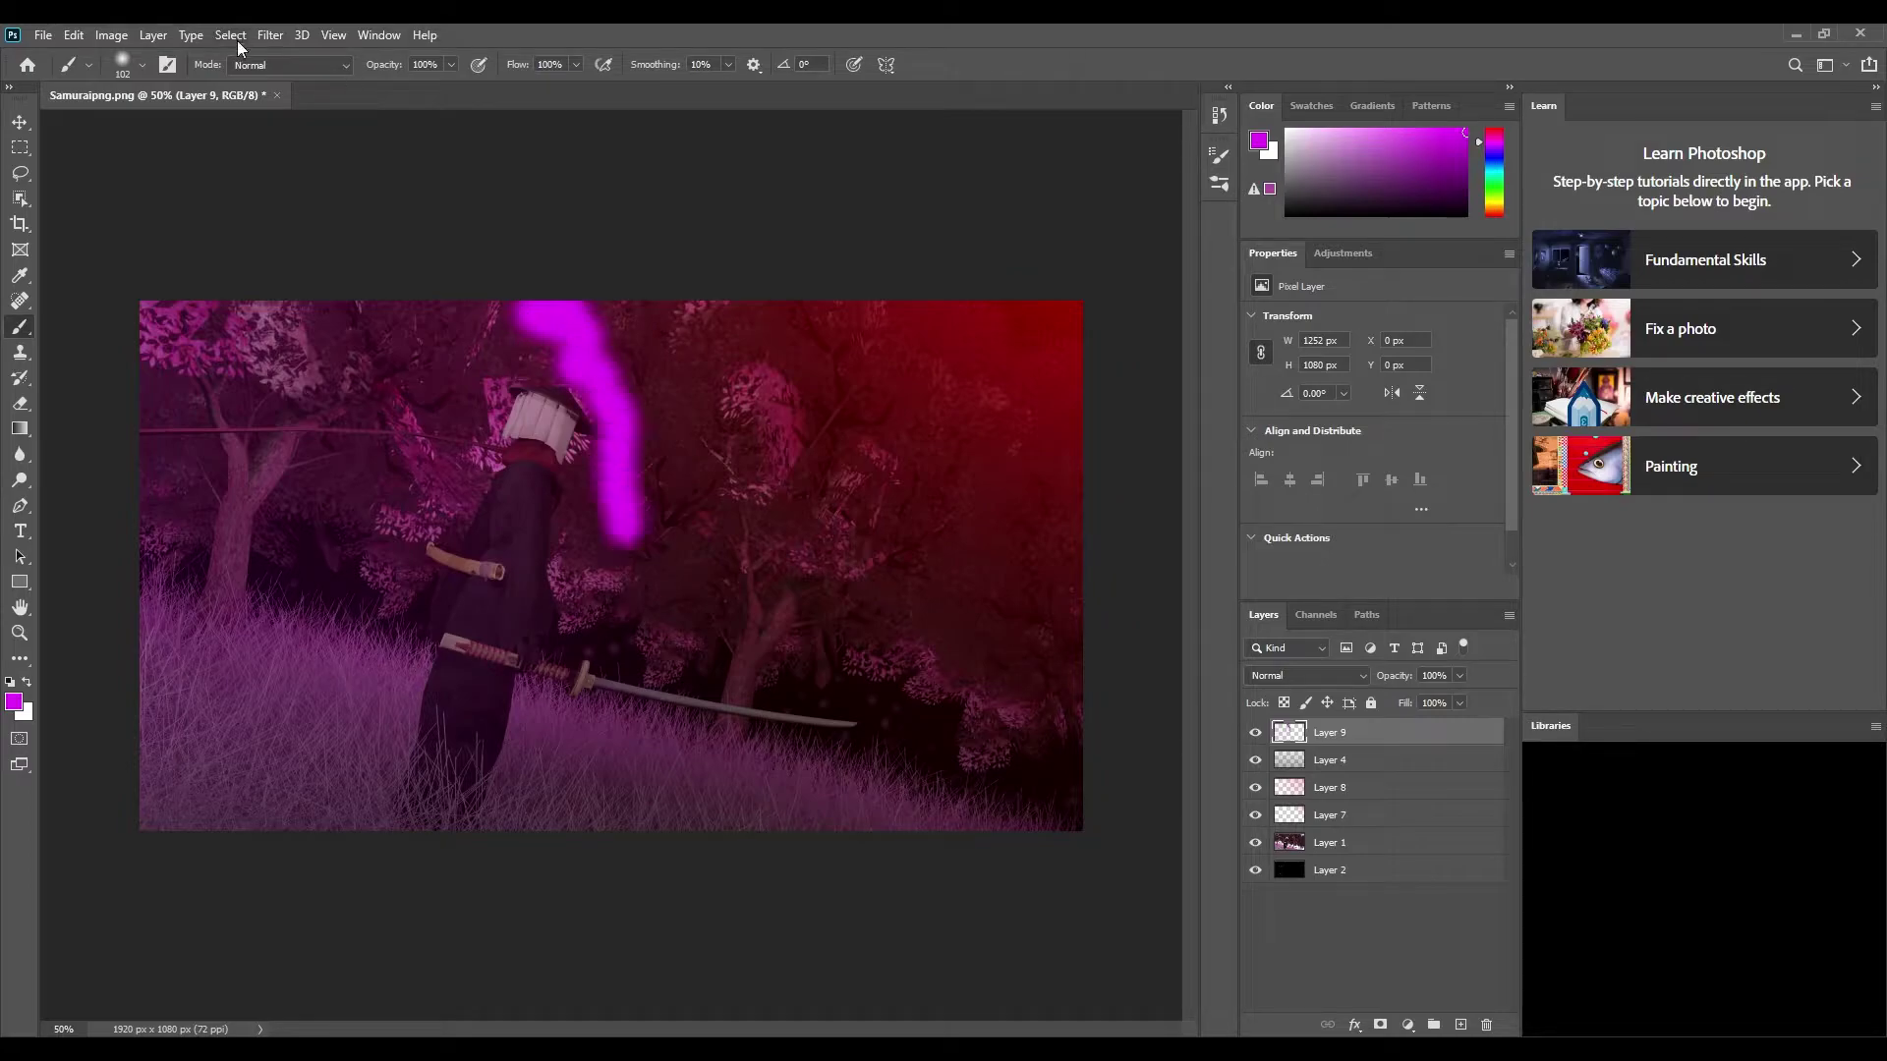
pyautogui.hotkey('ctrl', 'f')
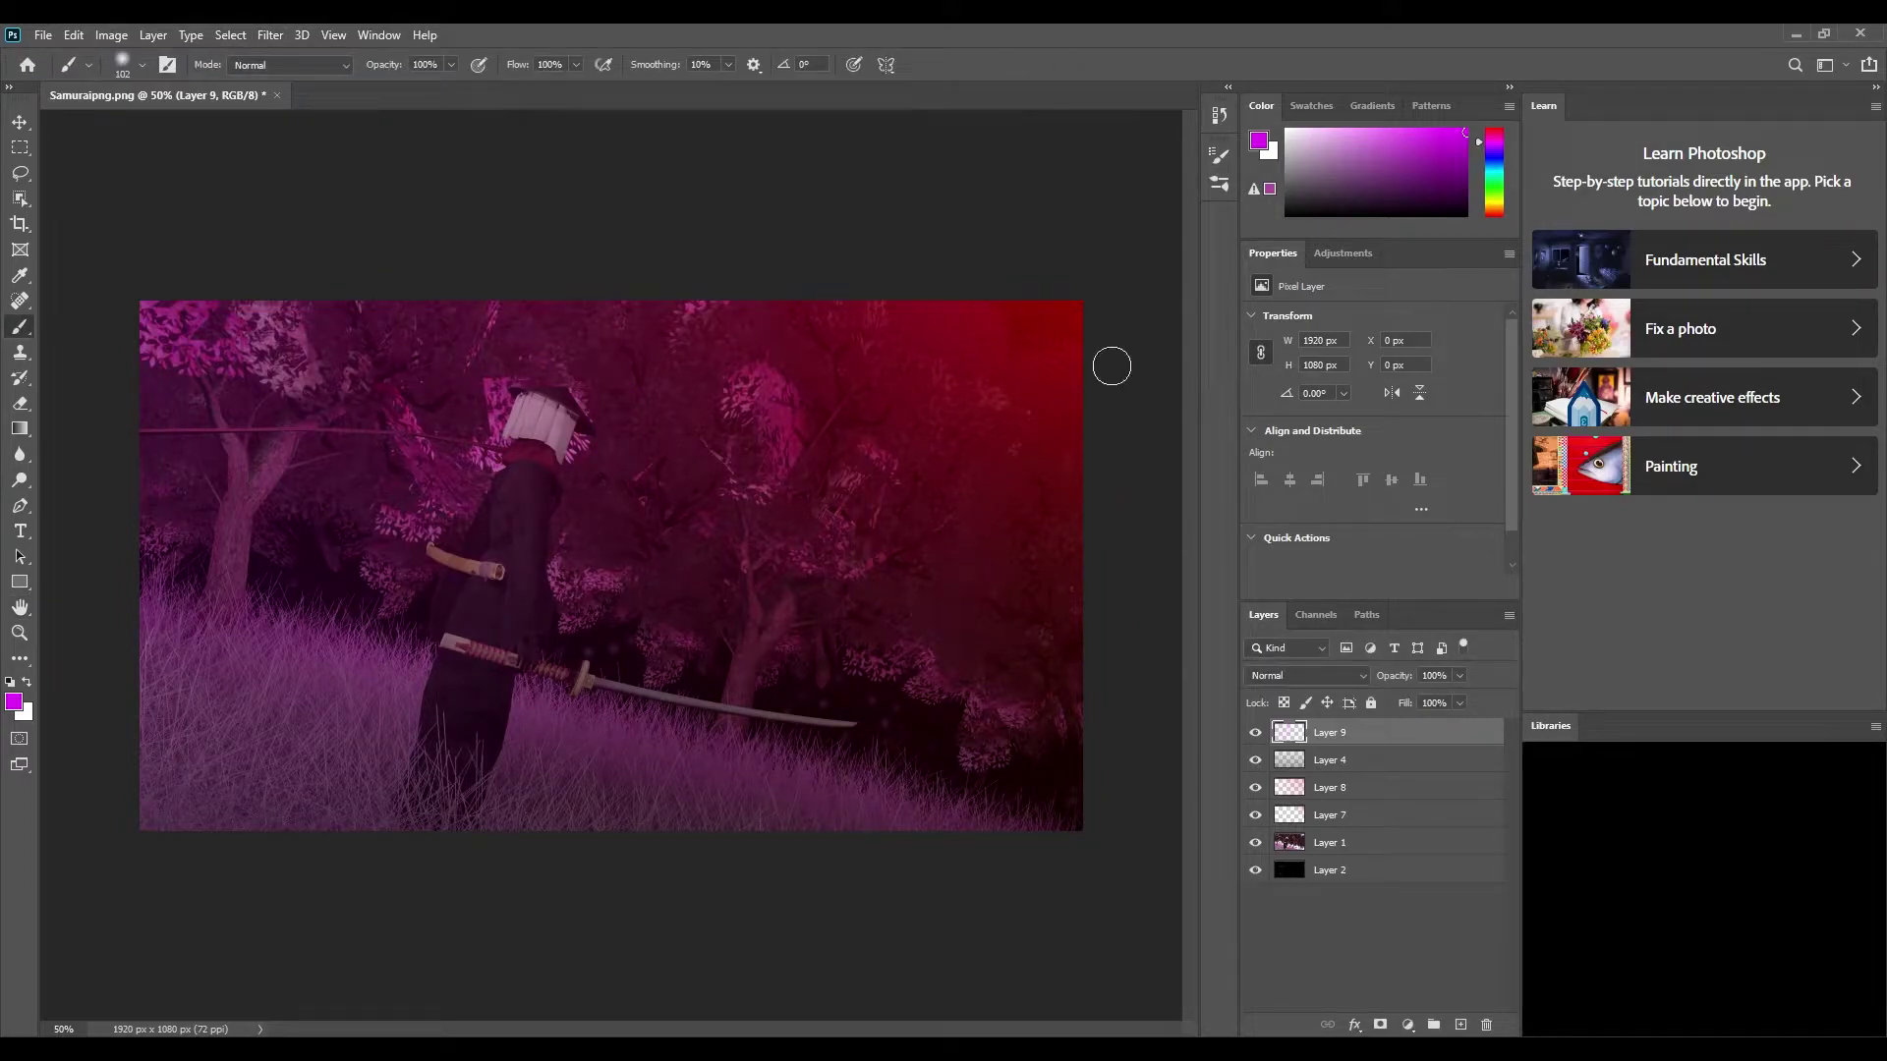
pyautogui.moveTo(885, 567); pyautogui.dragTo(944, 678)
pyautogui.hotkey('ctrl', 'z')
pyautogui.press('h')
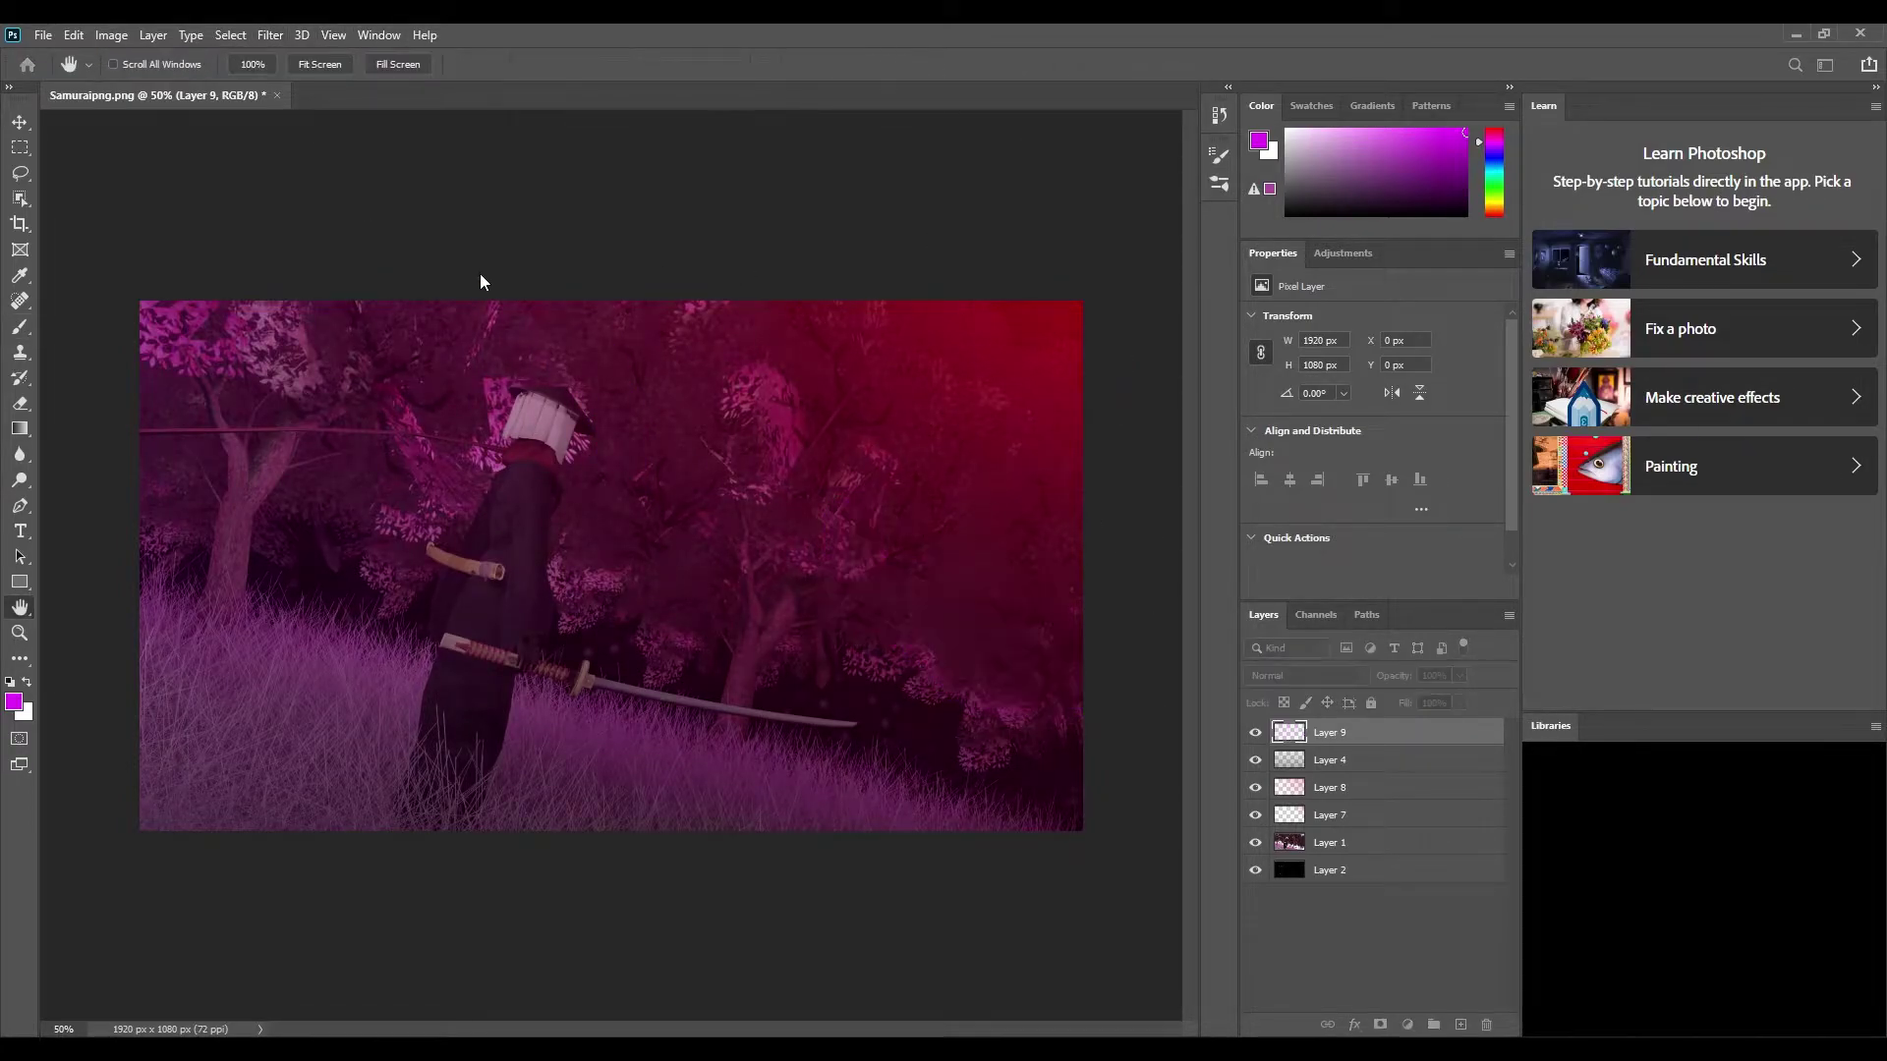
pyautogui.press('b')
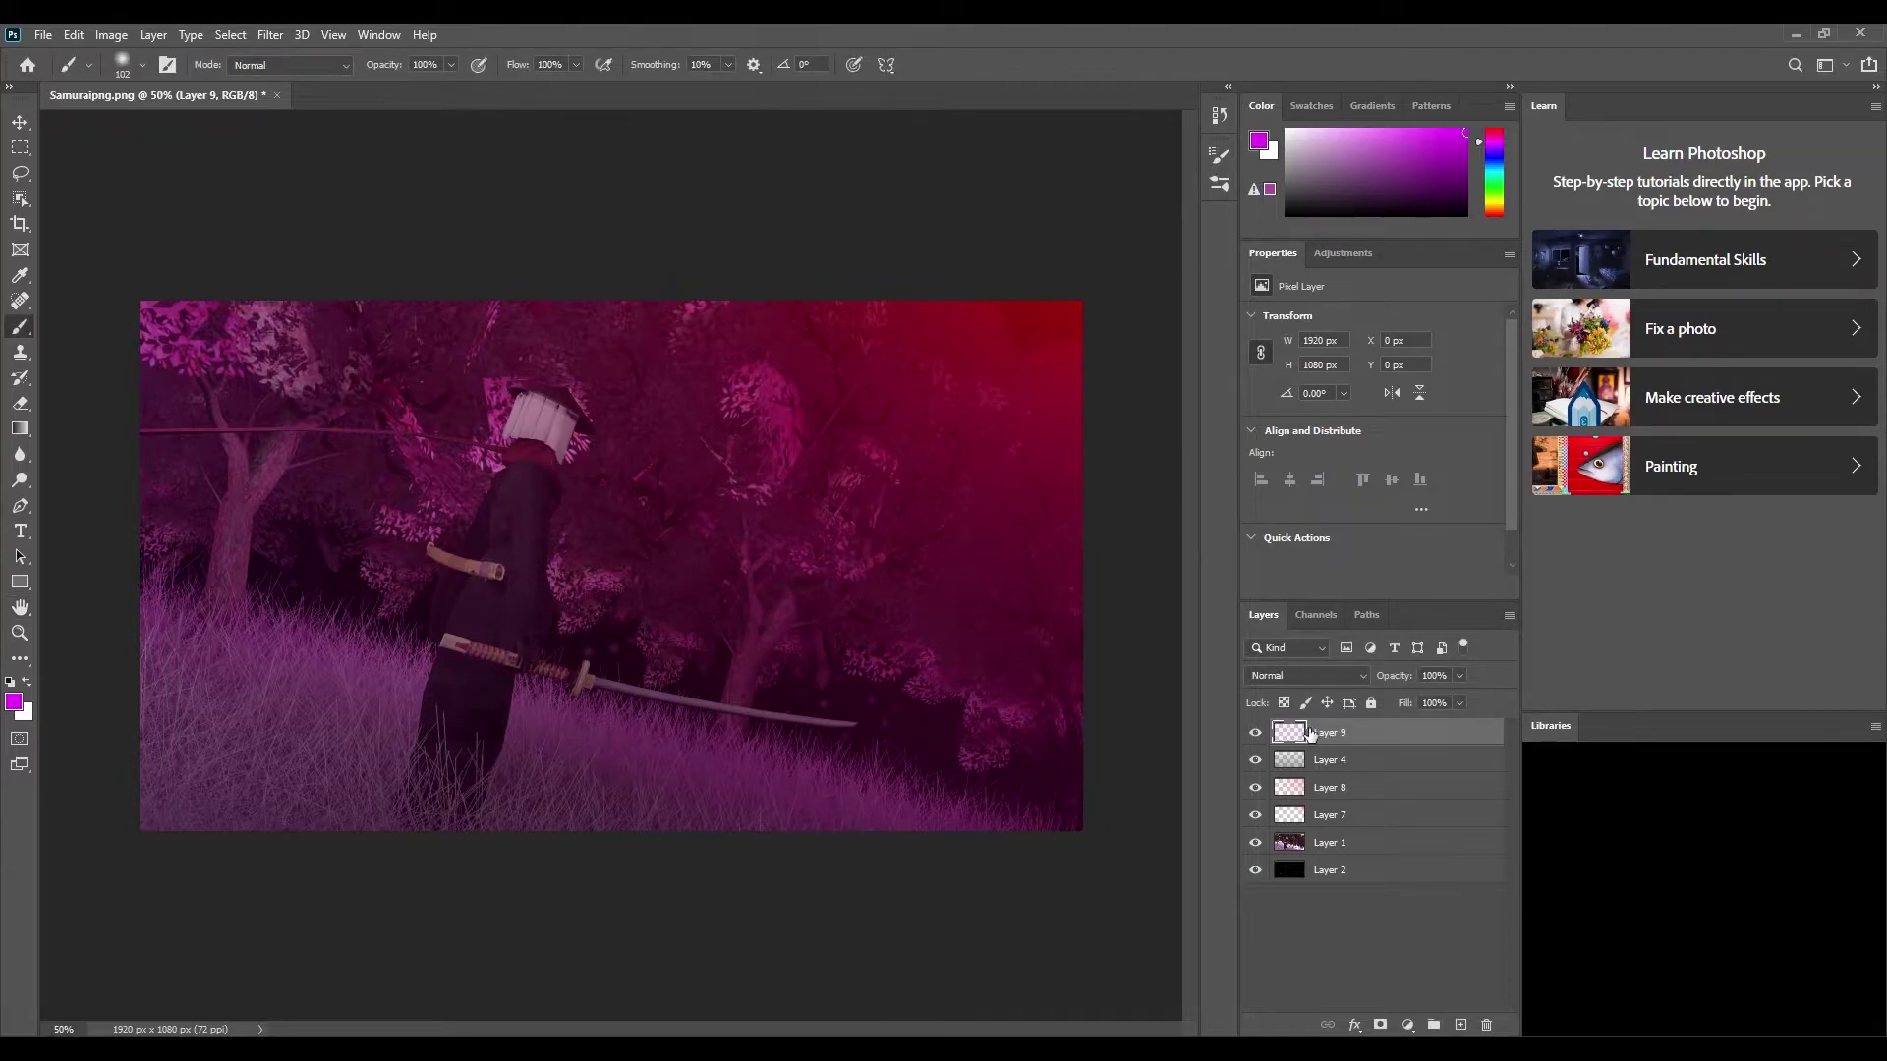
pyautogui.moveTo(152, 654); pyautogui.dragTo(552, 686)
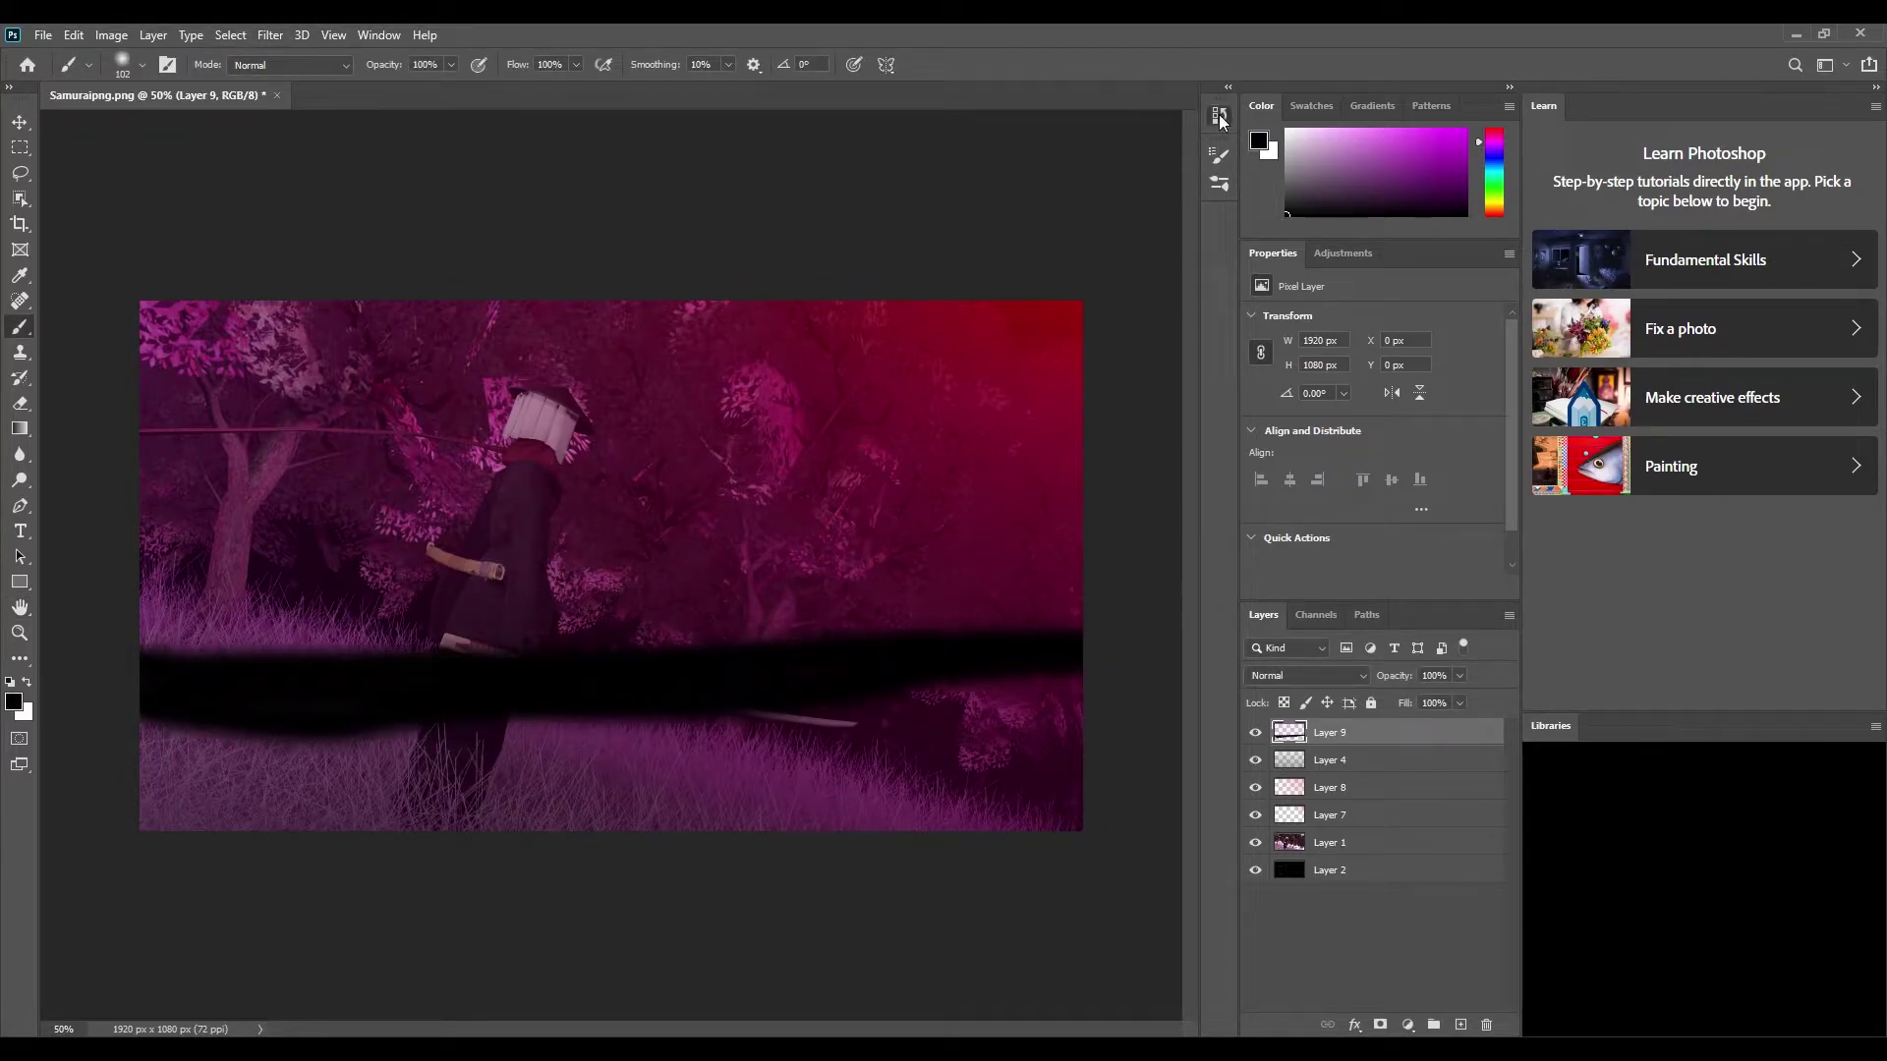
# Step: Add Layer 10 for the vignette, discarding the trial black bands
pyautogui.hotkey('ctrl', 'z')
pyautogui.click(1461, 1025)
pyautogui.moveTo(138, 665); pyautogui.dragTo(189, 653)
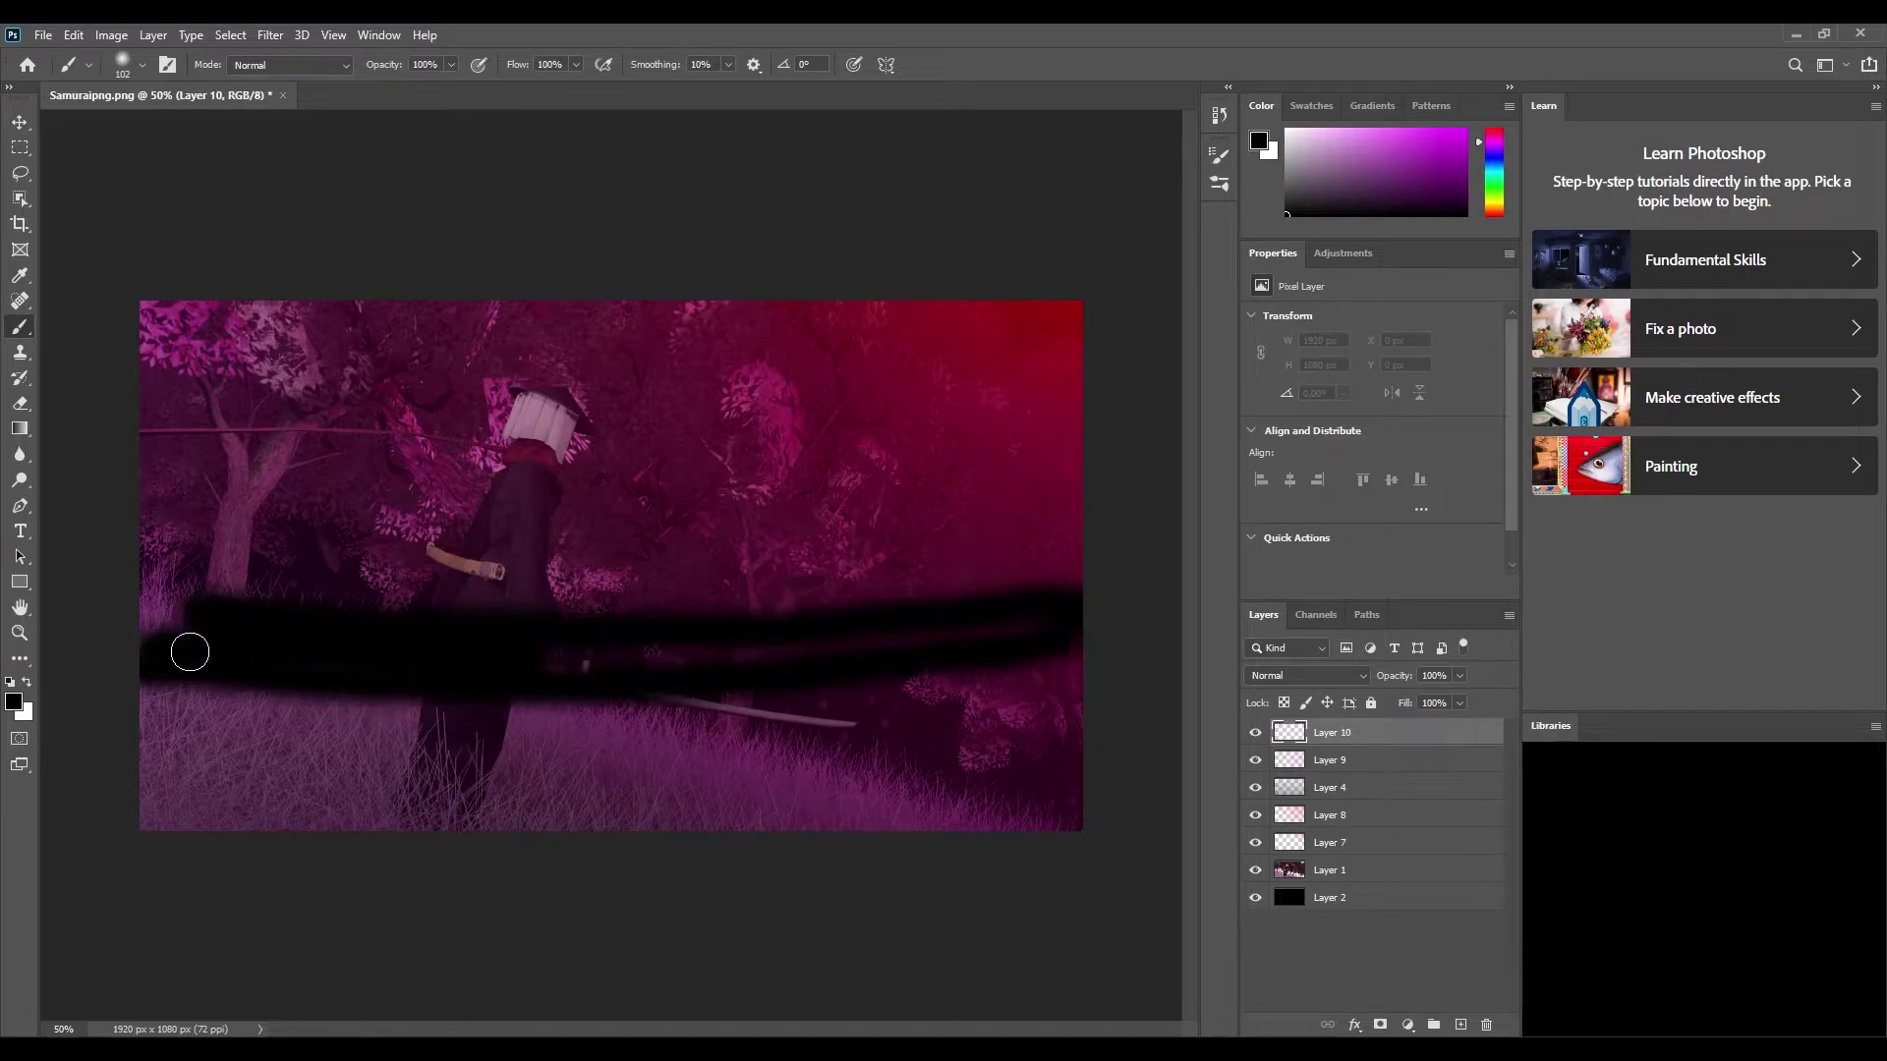
pyautogui.hotkey('ctrl', 'z')
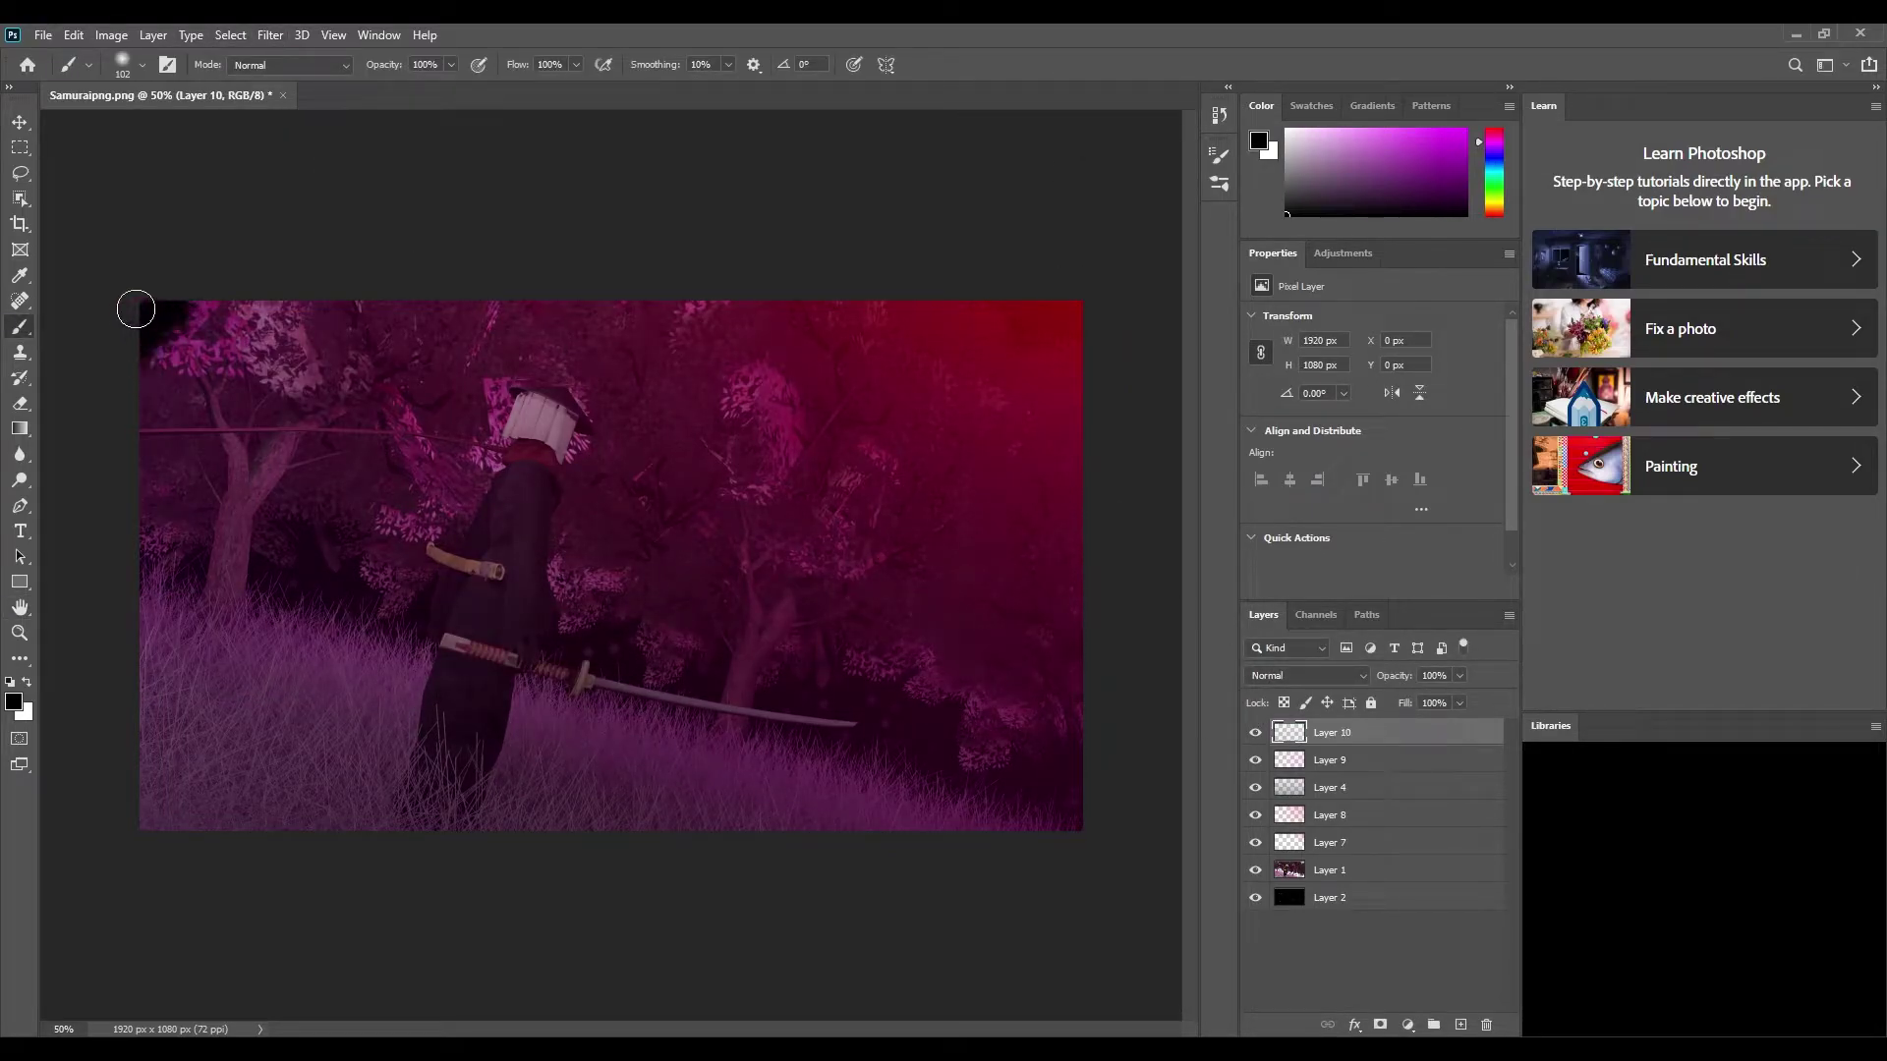
# Step: Paint black along all four canvas edges and blur it into a soft vignette
pyautogui.moveTo(135, 308)
pyautogui.mouseDown()
pyautogui.moveTo(274, 304)
pyautogui.moveTo(134, 431)
pyautogui.moveTo(145, 823)
pyautogui.moveTo(1082, 825)
pyautogui.mouseUp()
pyautogui.moveTo(808, 295)
pyautogui.mouseDown()
pyautogui.moveTo(1091, 419)
pyautogui.moveTo(1081, 819)
pyautogui.mouseUp()
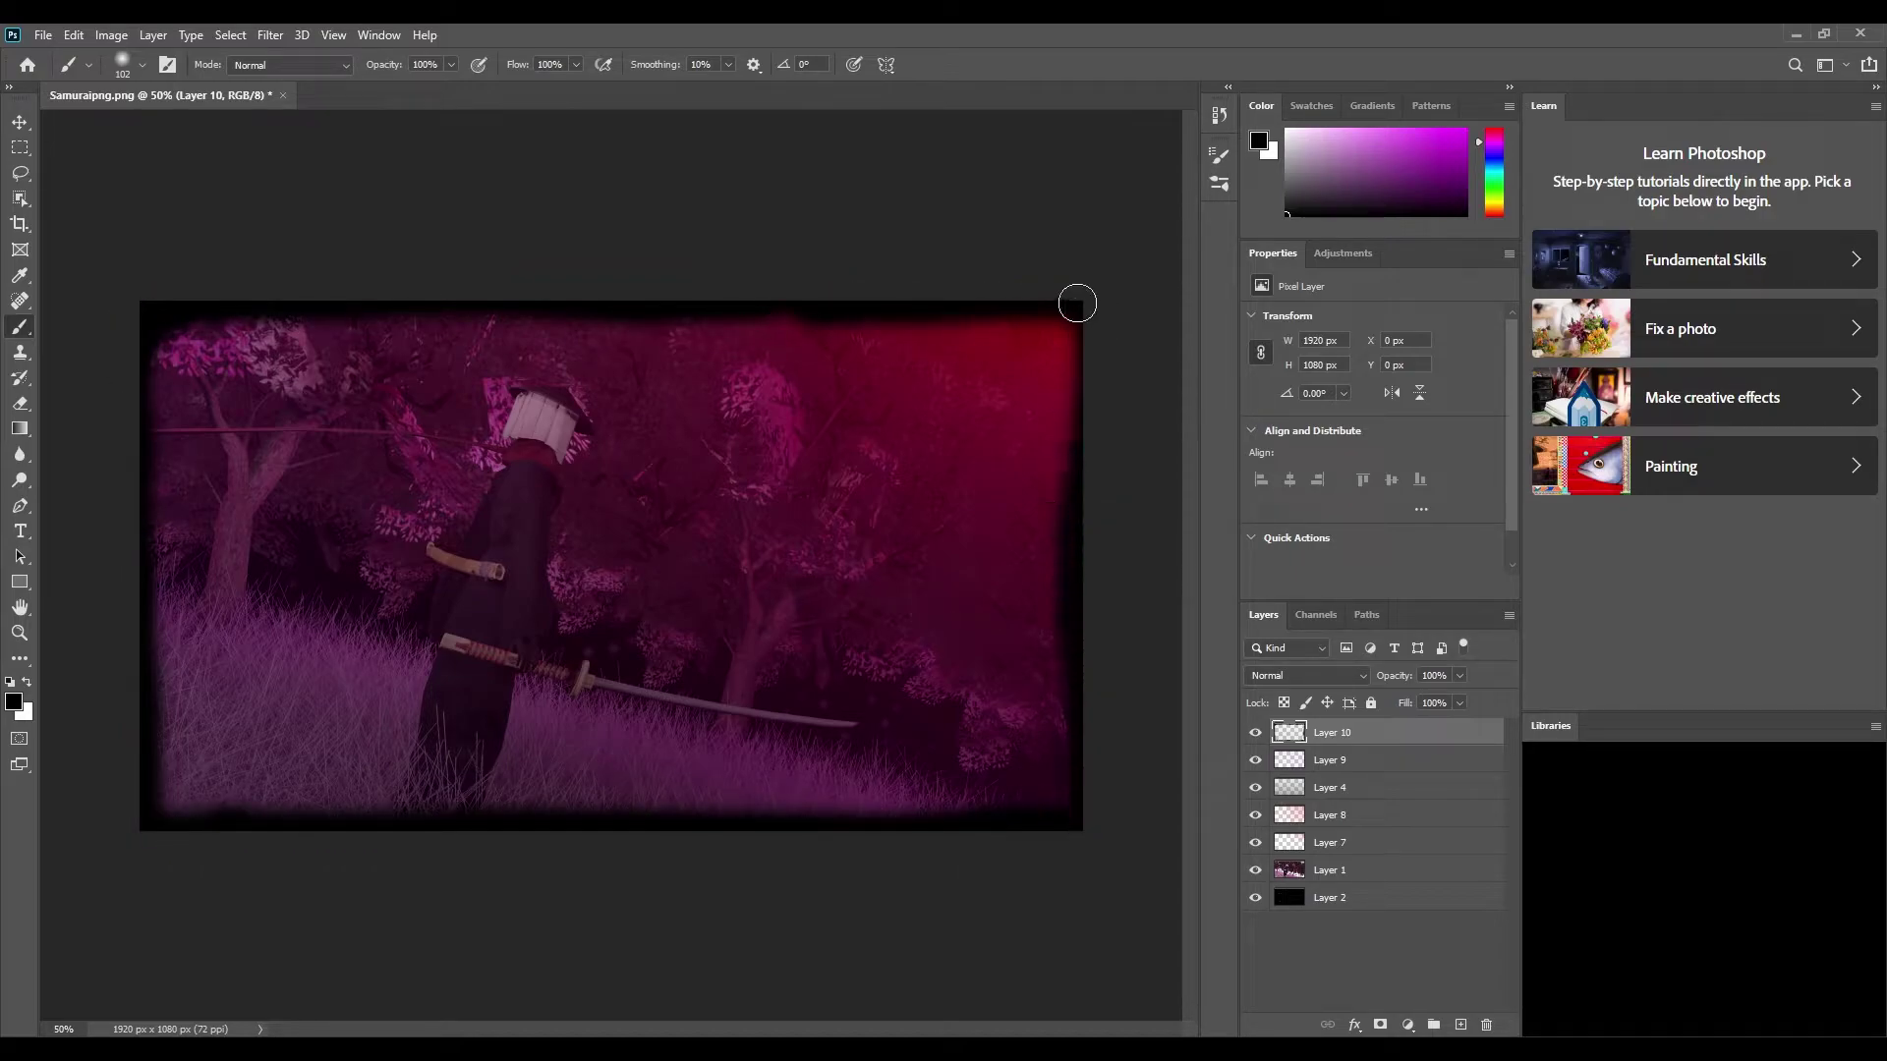
pyautogui.moveTo(1078, 304); pyautogui.dragTo(1076, 442)
pyautogui.press('h')
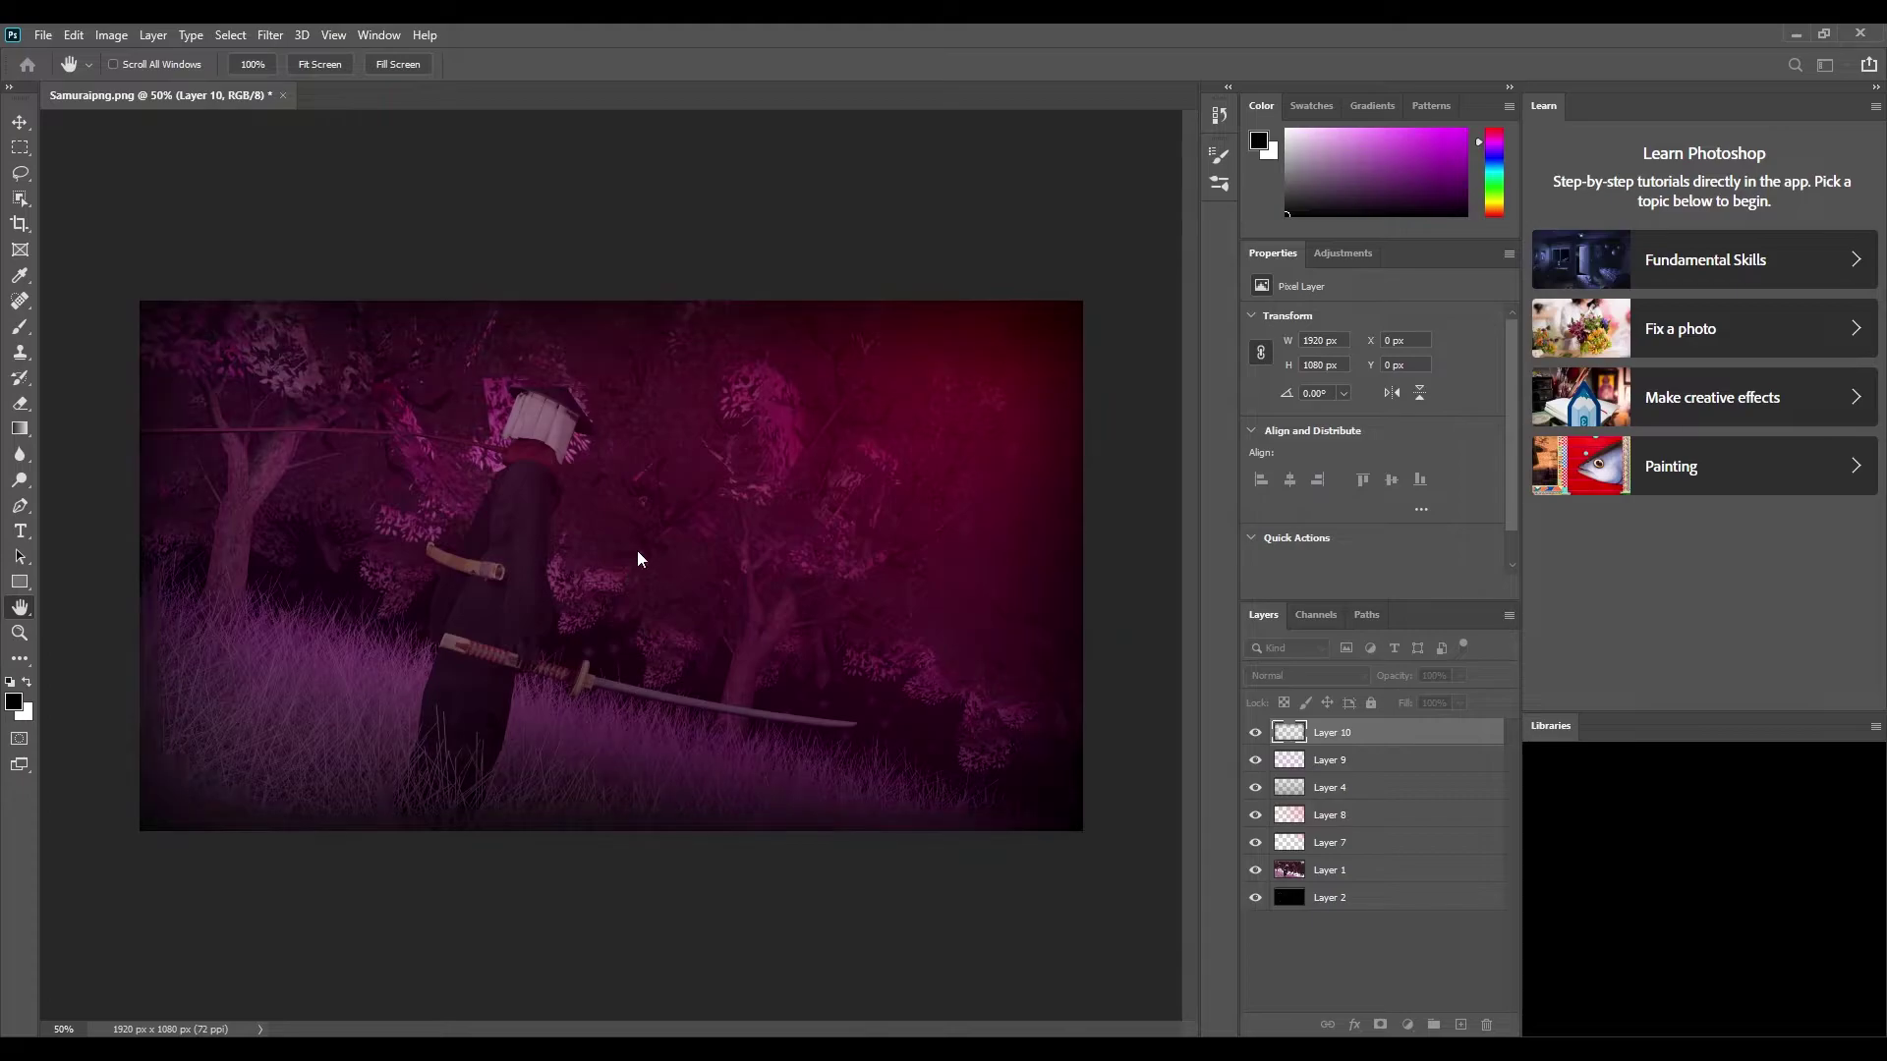
pyautogui.press('b')
pyautogui.moveTo(1099, 307)
pyautogui.mouseDown()
pyautogui.moveTo(881, 295)
pyautogui.moveTo(1086, 507)
pyautogui.mouseUp()
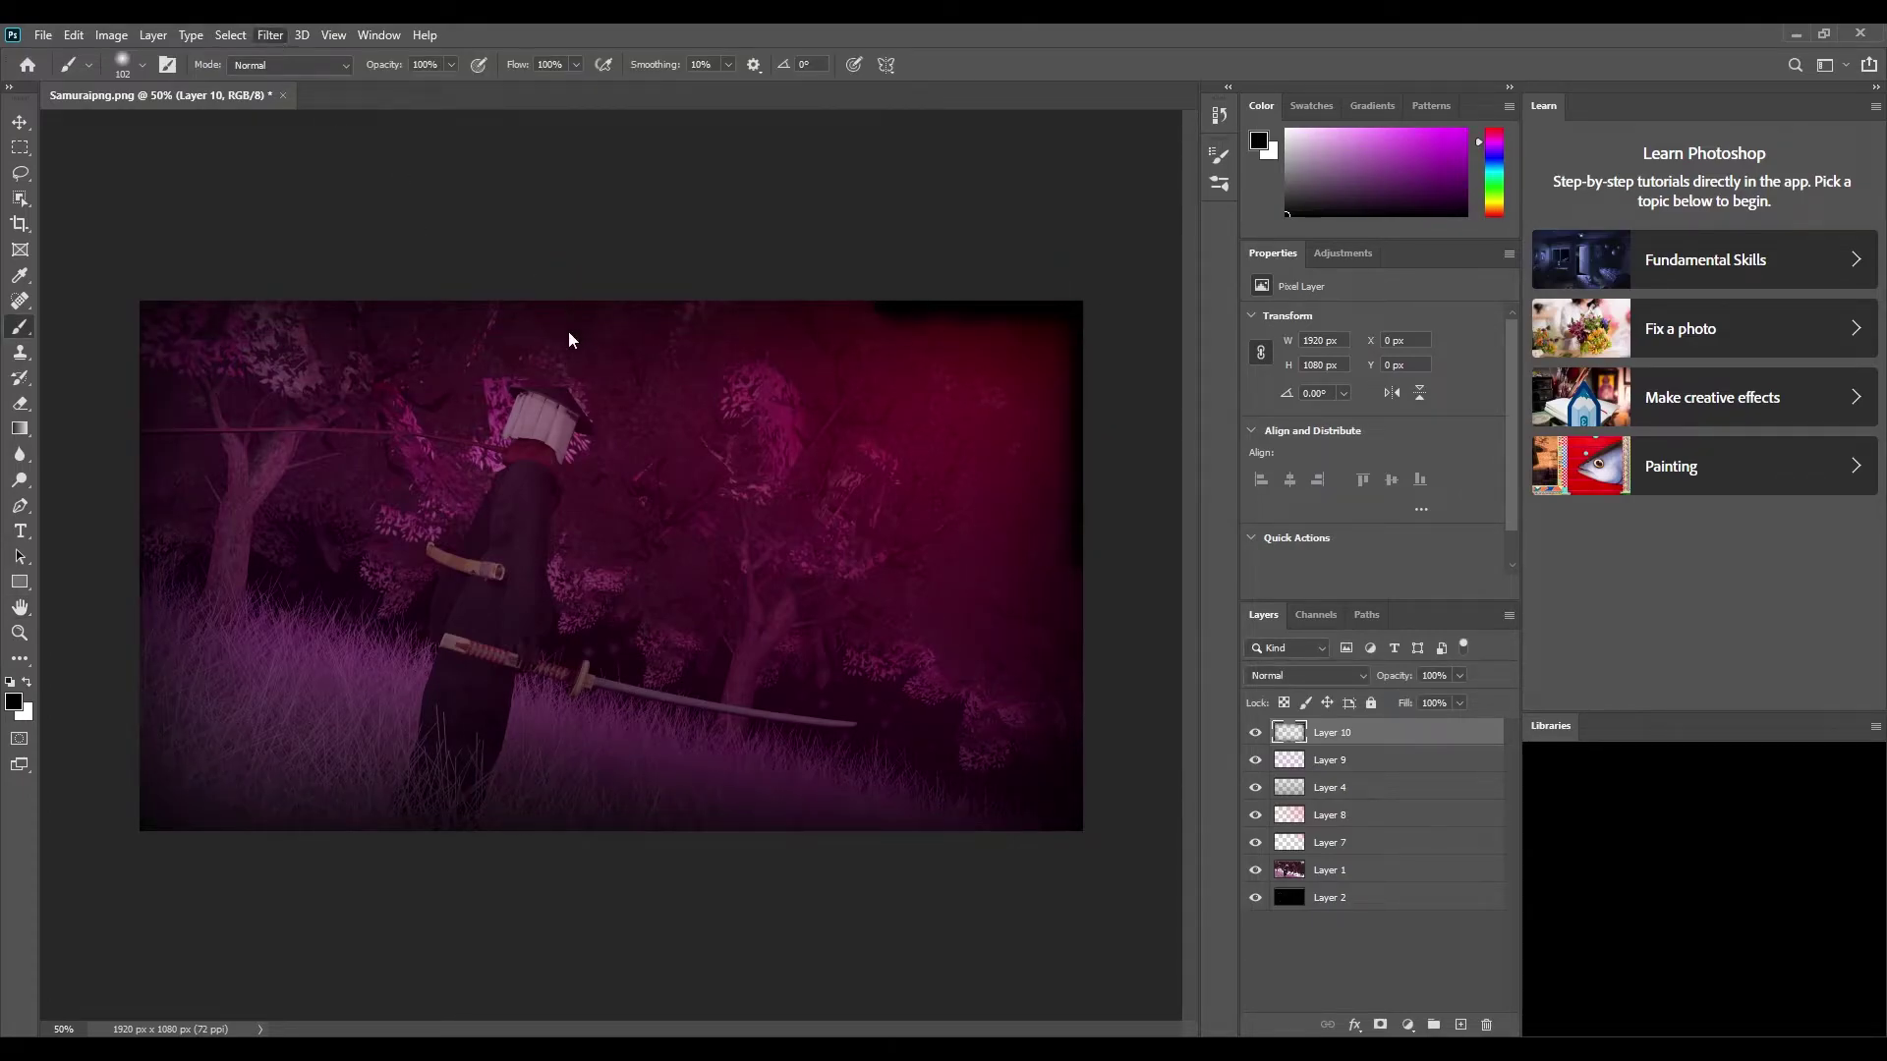
pyautogui.hotkey('ctrl', 'z')
# Step: Pick red and try a red blob at the top-right corner, then undo it
pyautogui.press('h')
pyautogui.press('b')
pyautogui.click(1462, 131)
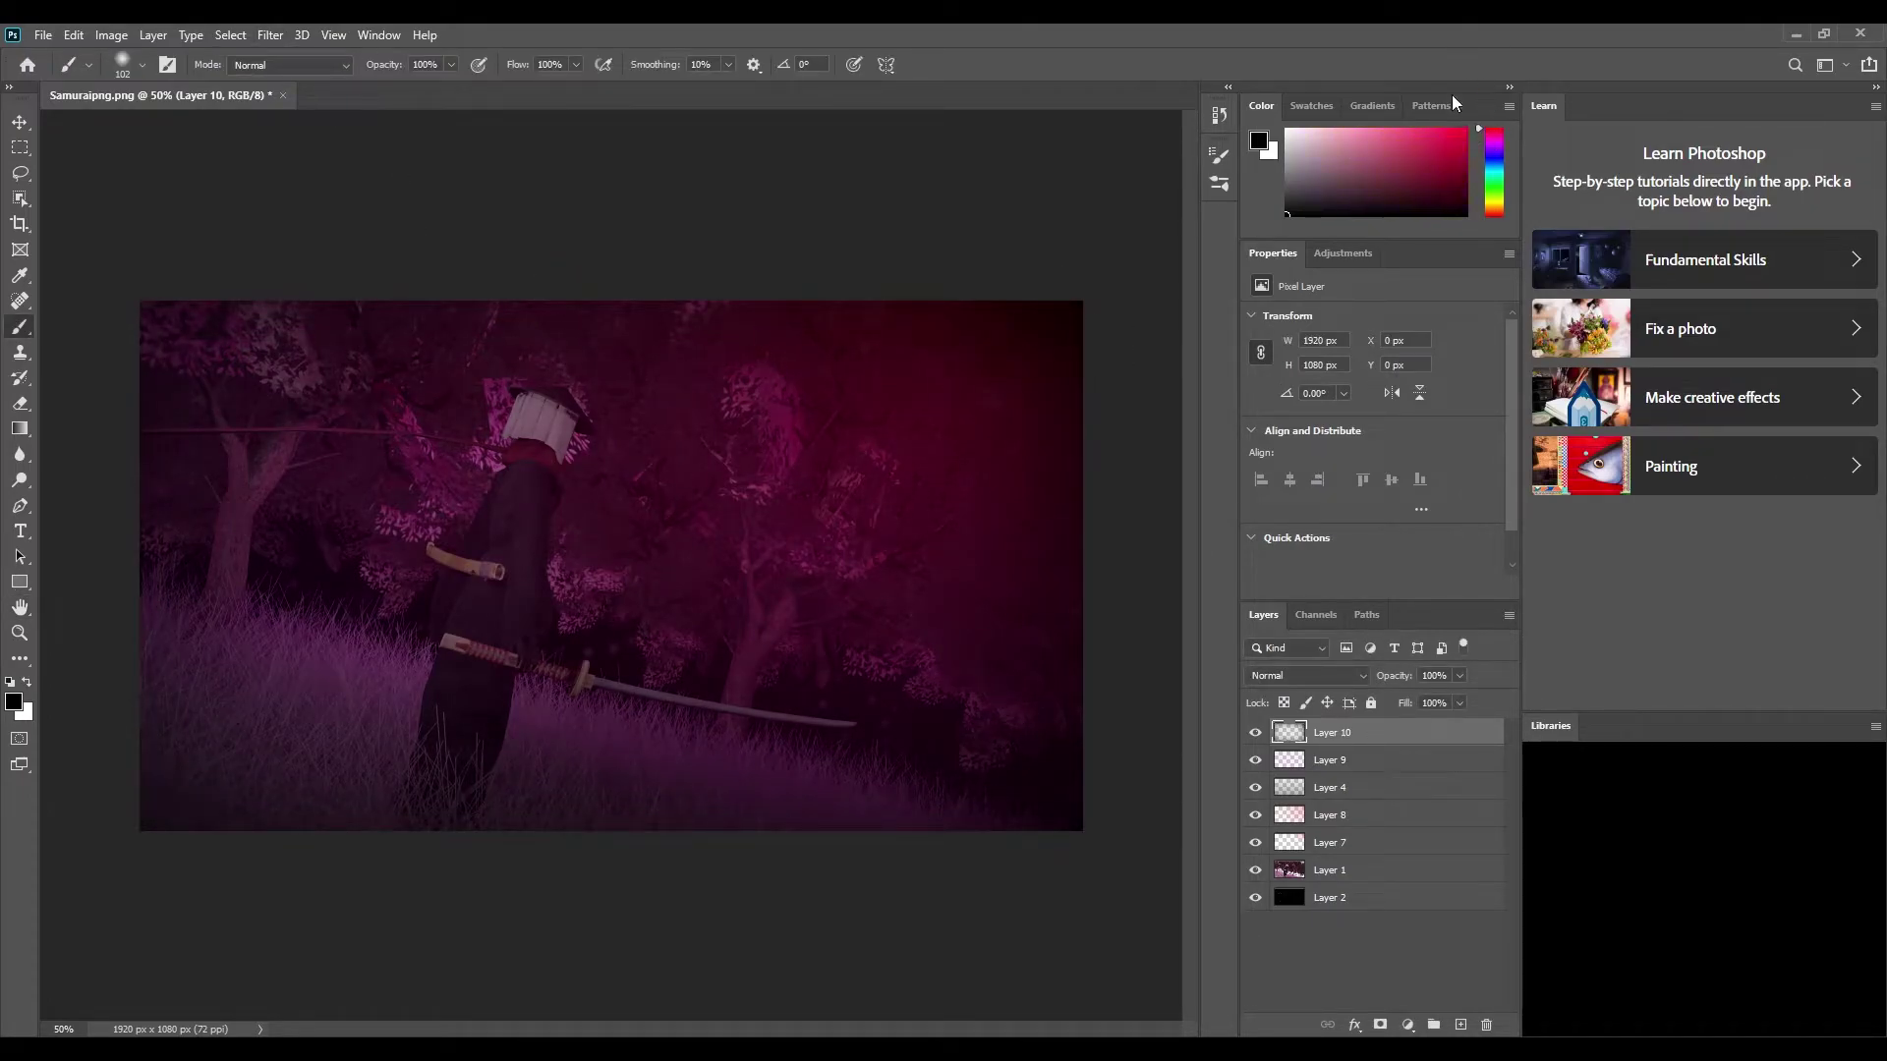
pyautogui.moveTo(940, 322); pyautogui.dragTo(1105, 376)
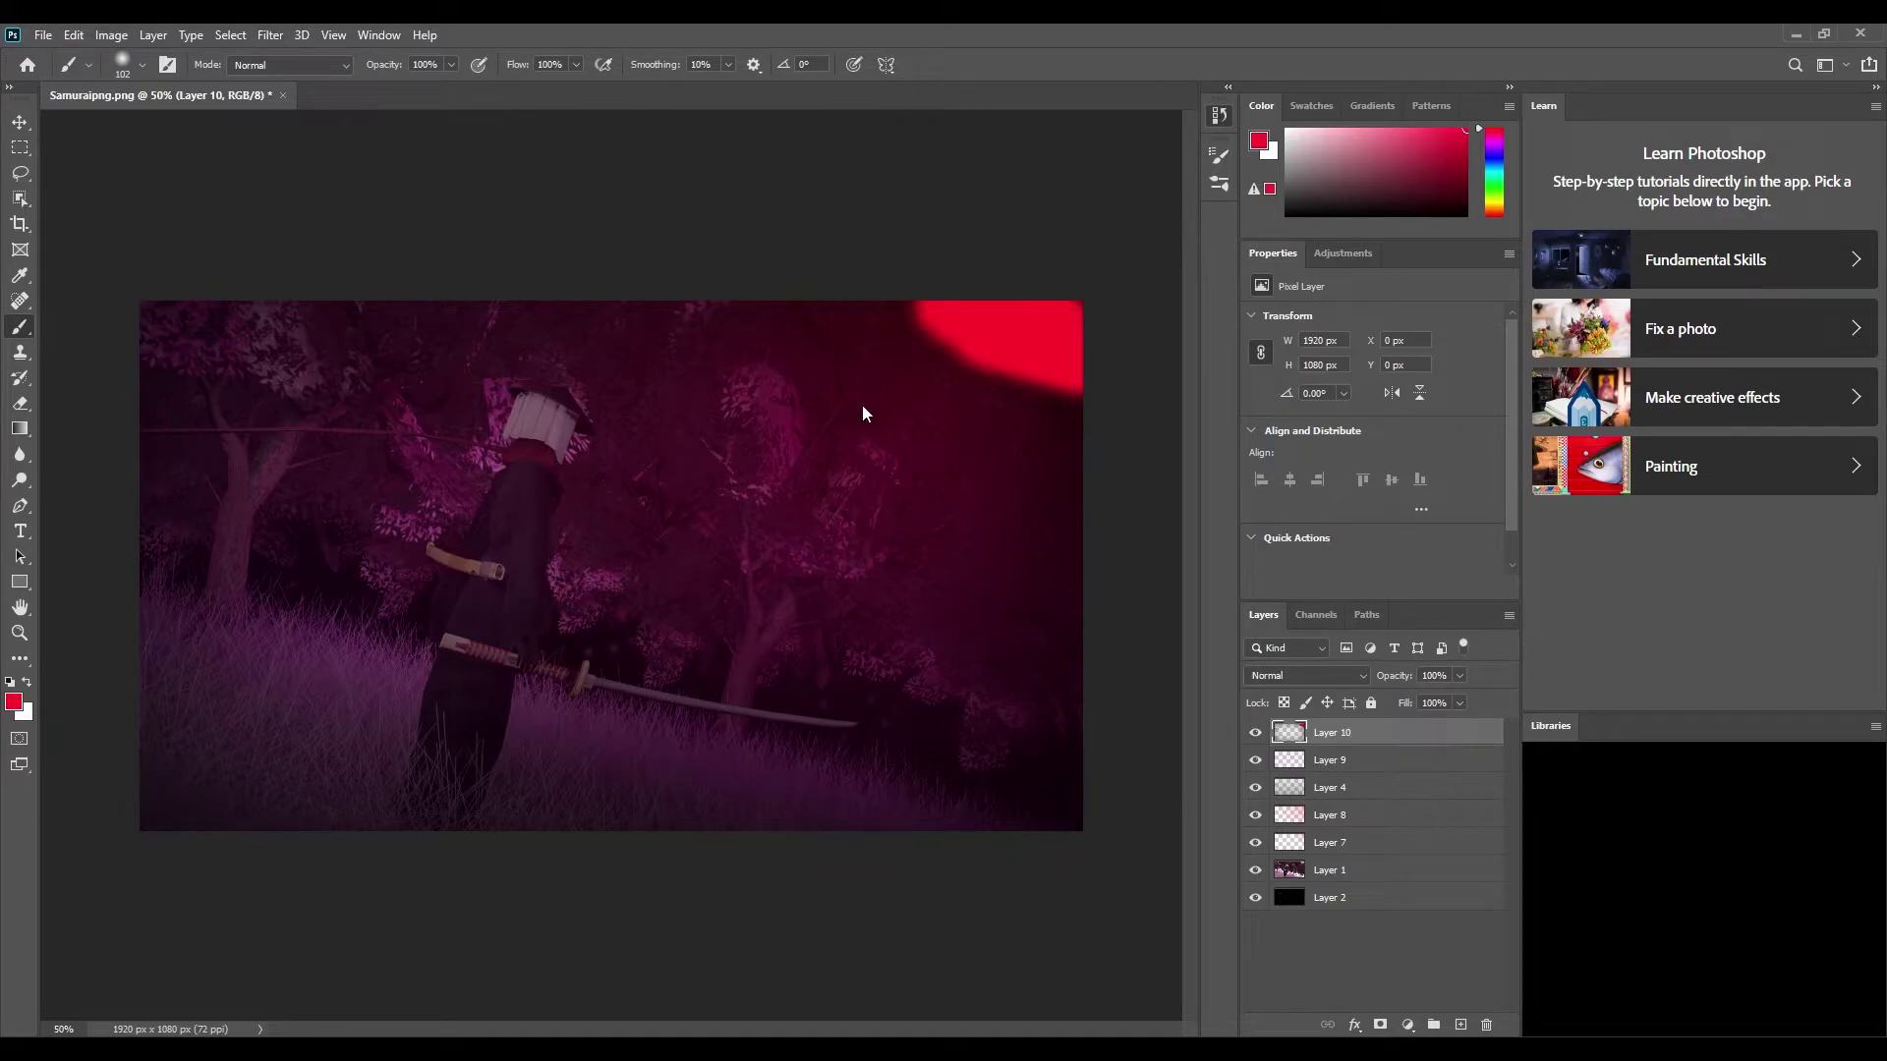
pyautogui.hotkey('ctrl', 'z')
pyautogui.hotkey('ctrl', 'z')
# Step: On new Layer 11, paint red at the top-right and blur it twice into a diffused glow
pyautogui.click(1461, 1025)
pyautogui.moveTo(994, 319); pyautogui.dragTo(1086, 316)
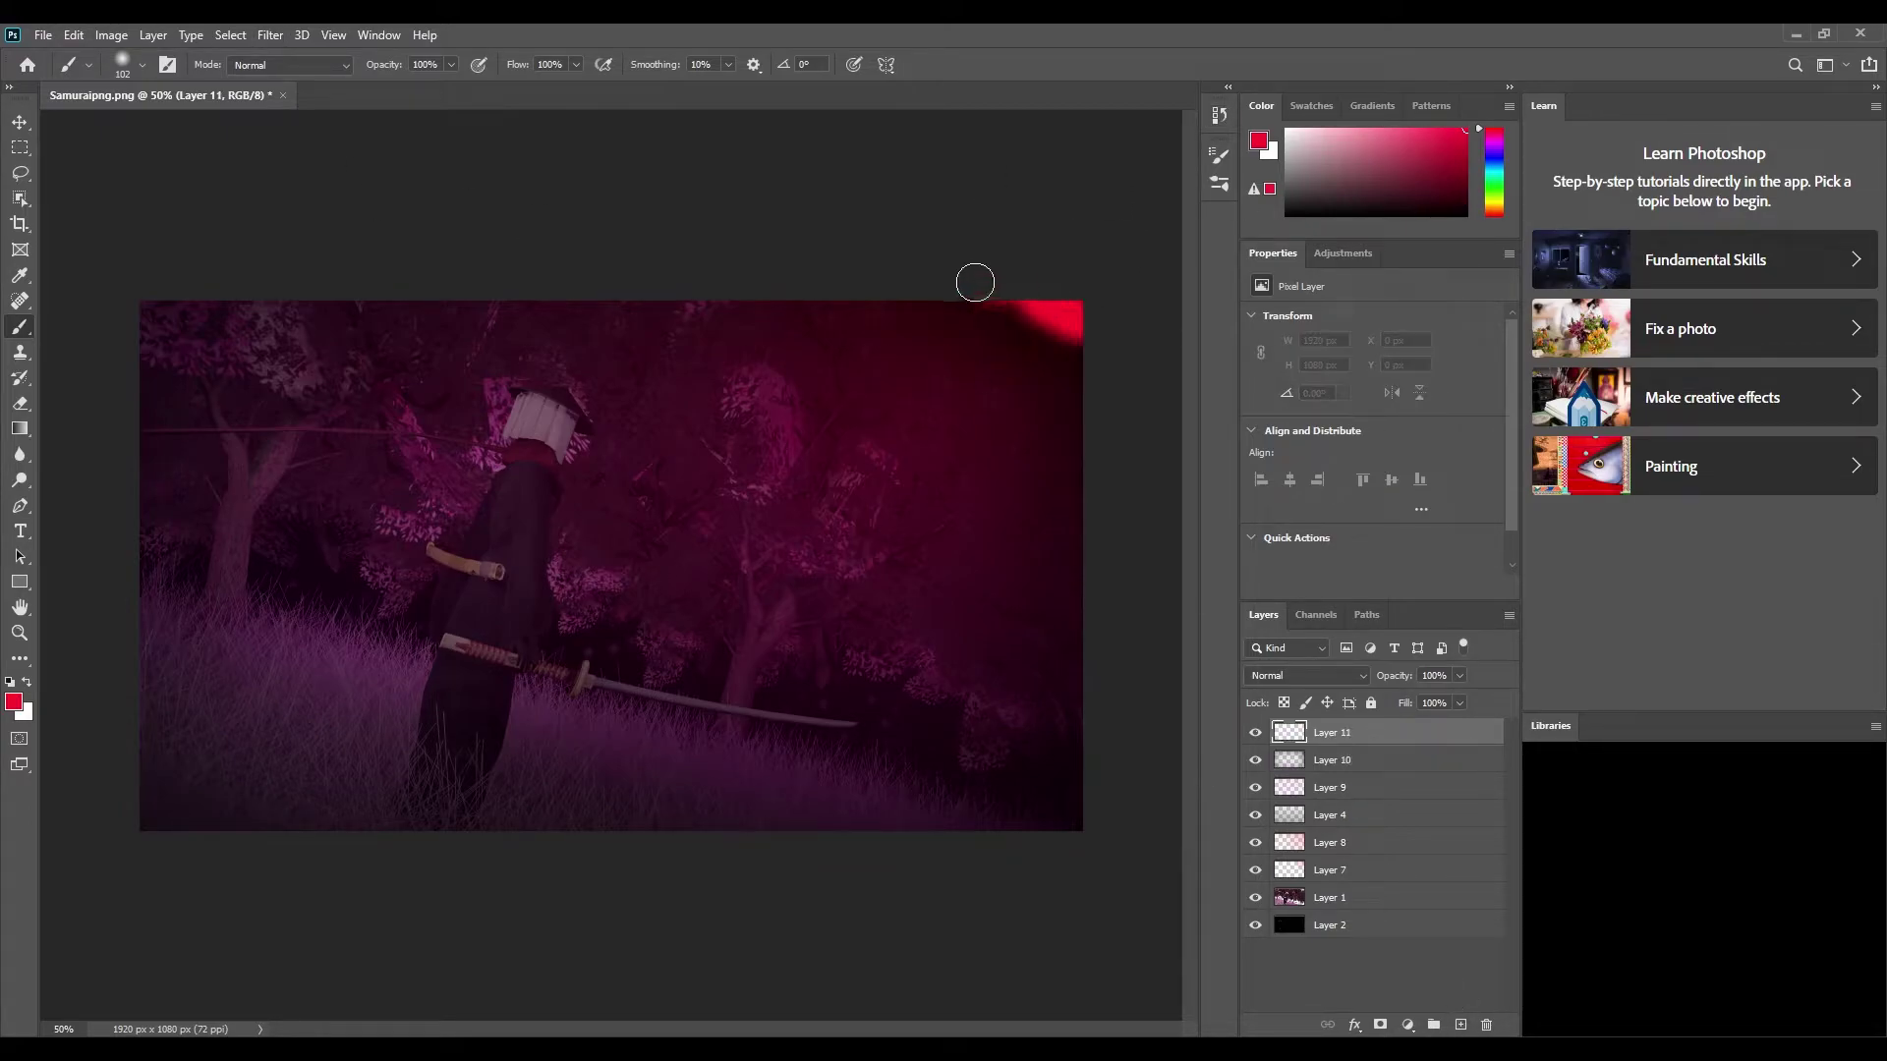
pyautogui.moveTo(975, 283); pyautogui.dragTo(1087, 350)
pyautogui.hotkey('ctrl', 'f')
pyautogui.press('h')
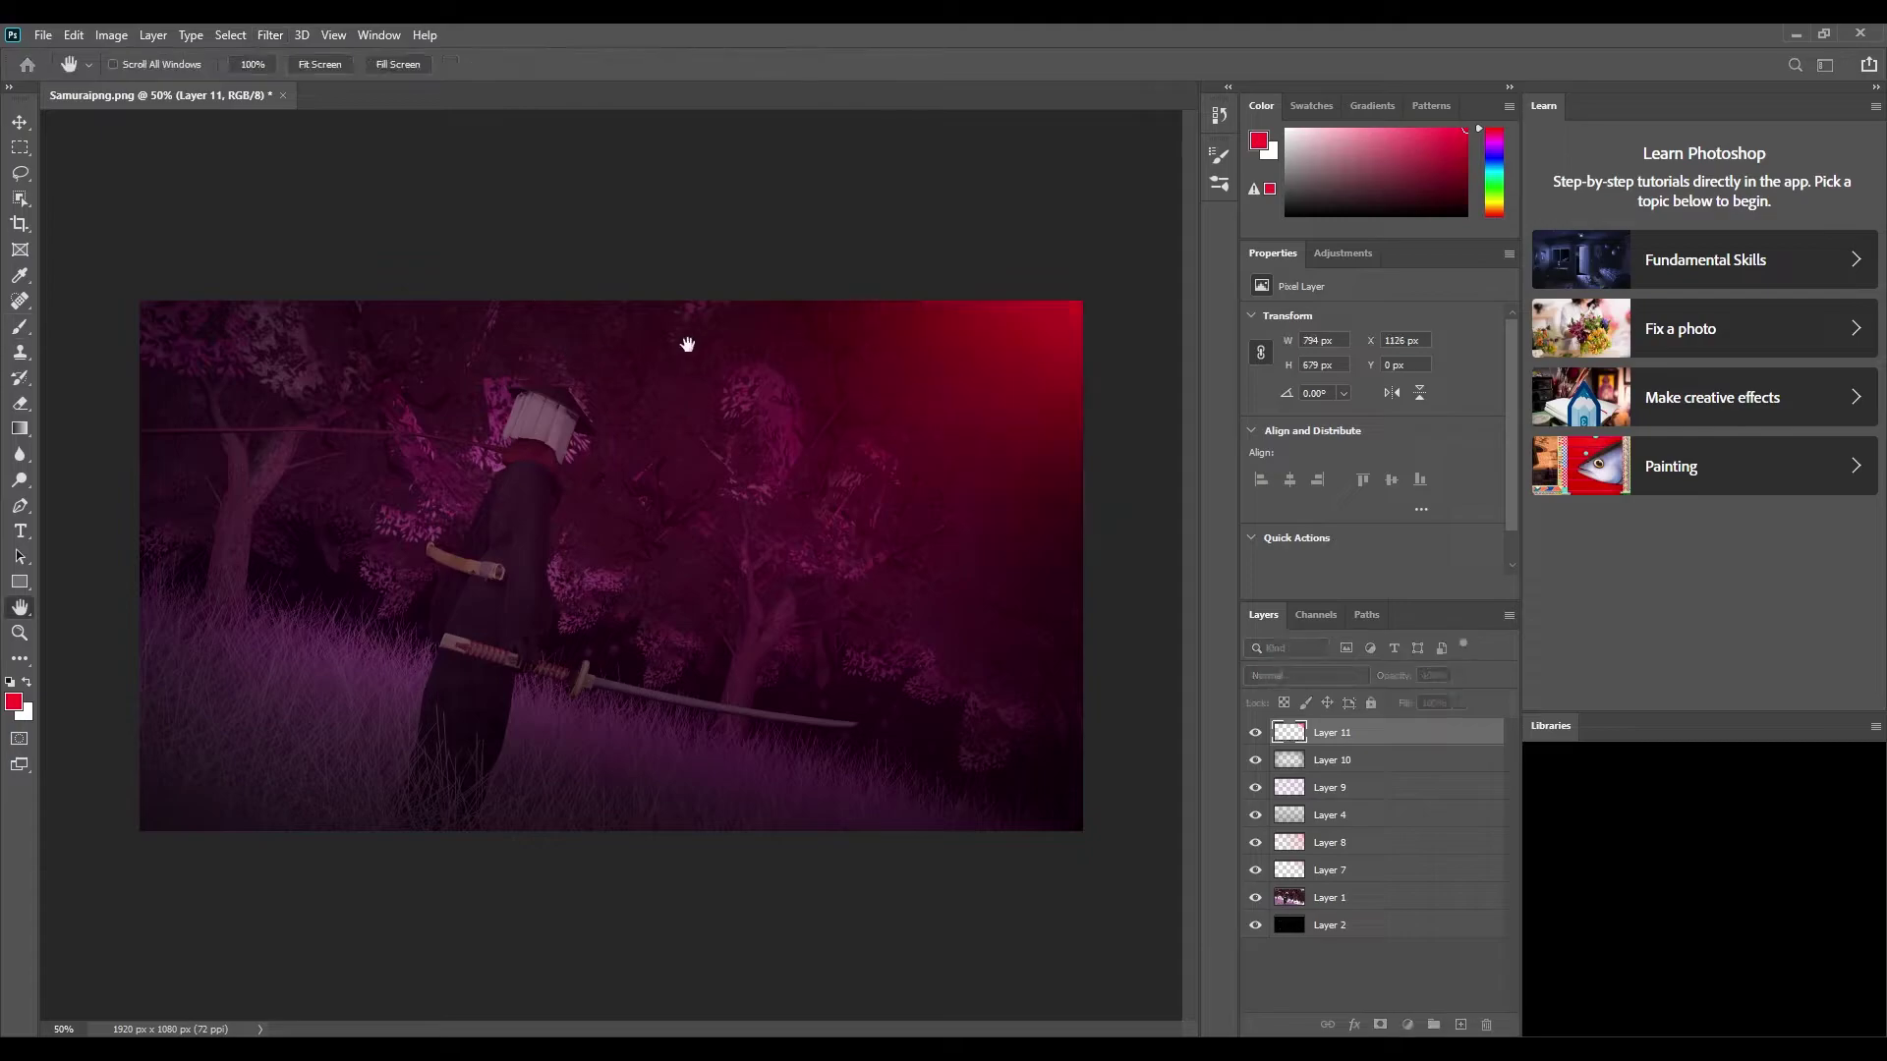
pyautogui.hotkey('ctrl', 'f')
# Step: Reset the colour to black and try dark shading along the top edge, undoing the strokes
pyautogui.press('b')
pyautogui.press('d')
pyautogui.moveTo(616, 305)
pyautogui.mouseDown()
pyautogui.moveTo(1095, 311)
pyautogui.moveTo(1062, 286)
pyautogui.moveTo(1095, 328)
pyautogui.moveTo(1090, 511)
pyautogui.mouseUp()
pyautogui.hotkey('ctrl', 'z')
pyautogui.press('h')
pyautogui.hotkey('ctrl', 'z')
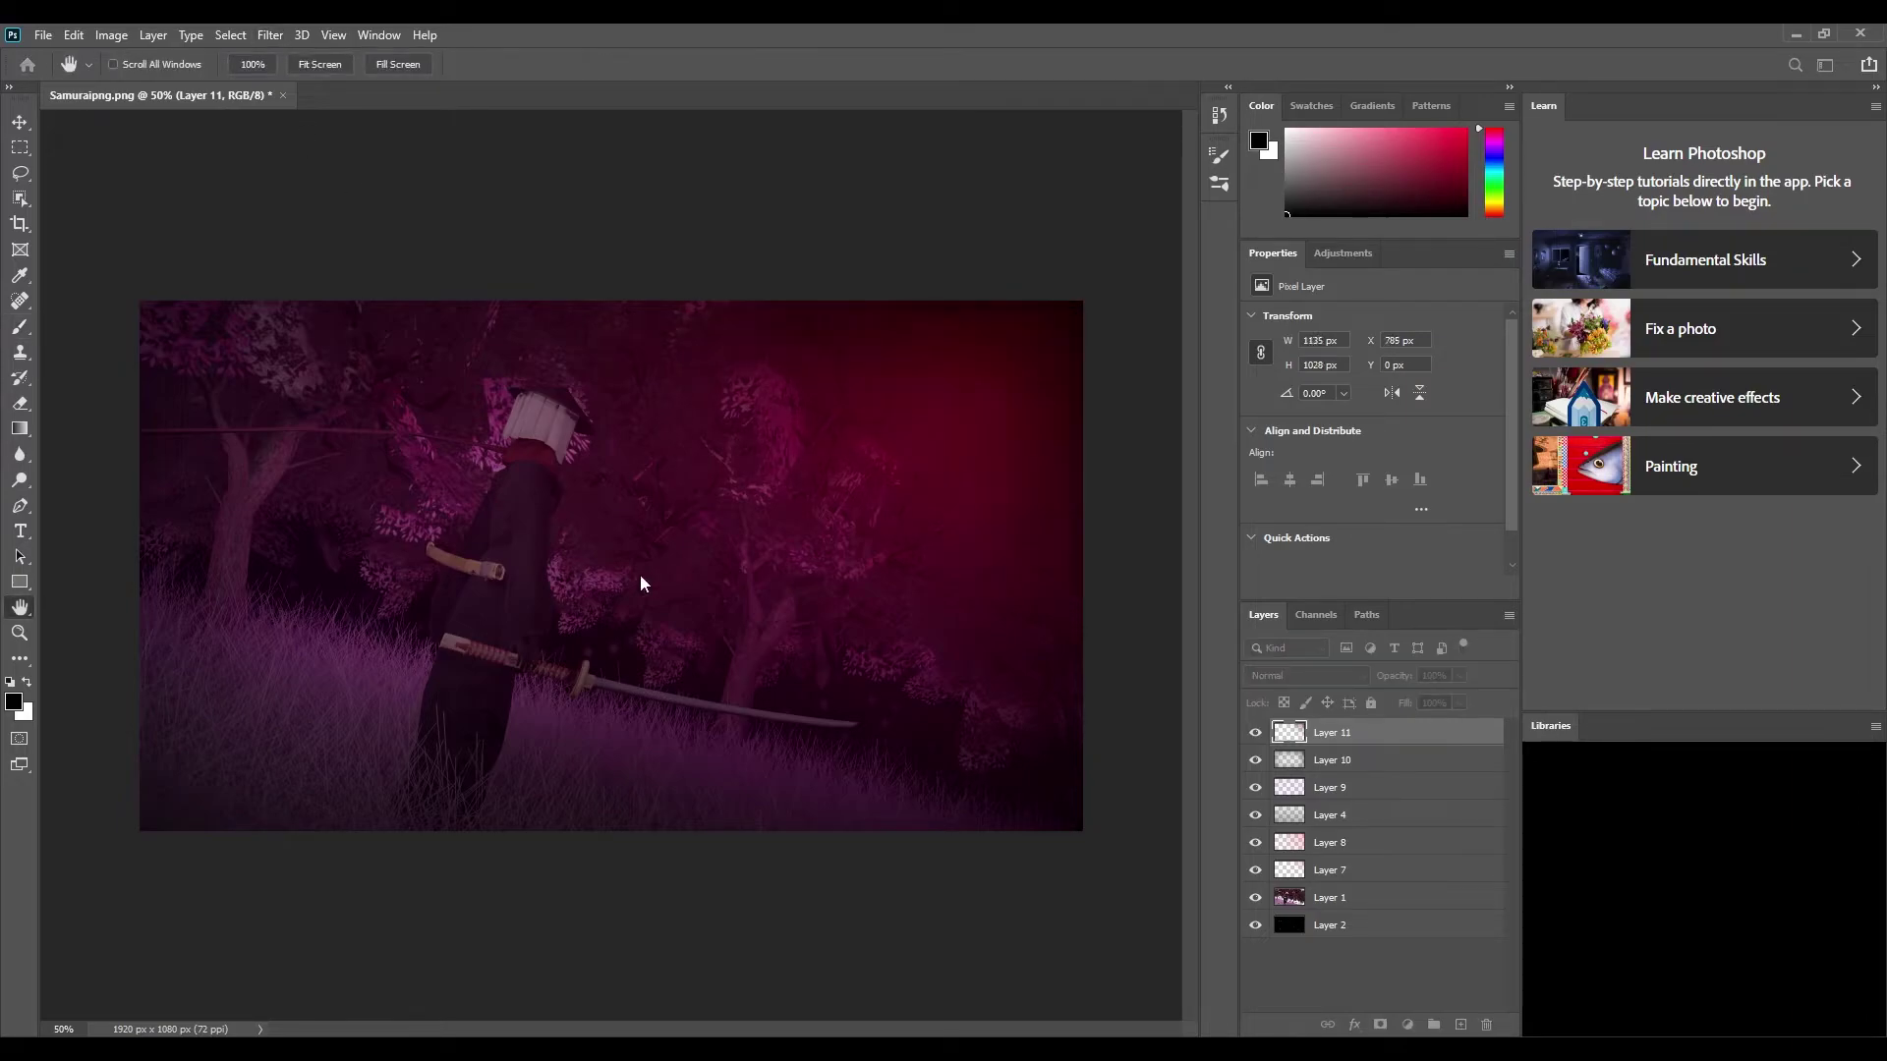
pyautogui.hotkey('ctrl', 'z')
pyautogui.press('b')
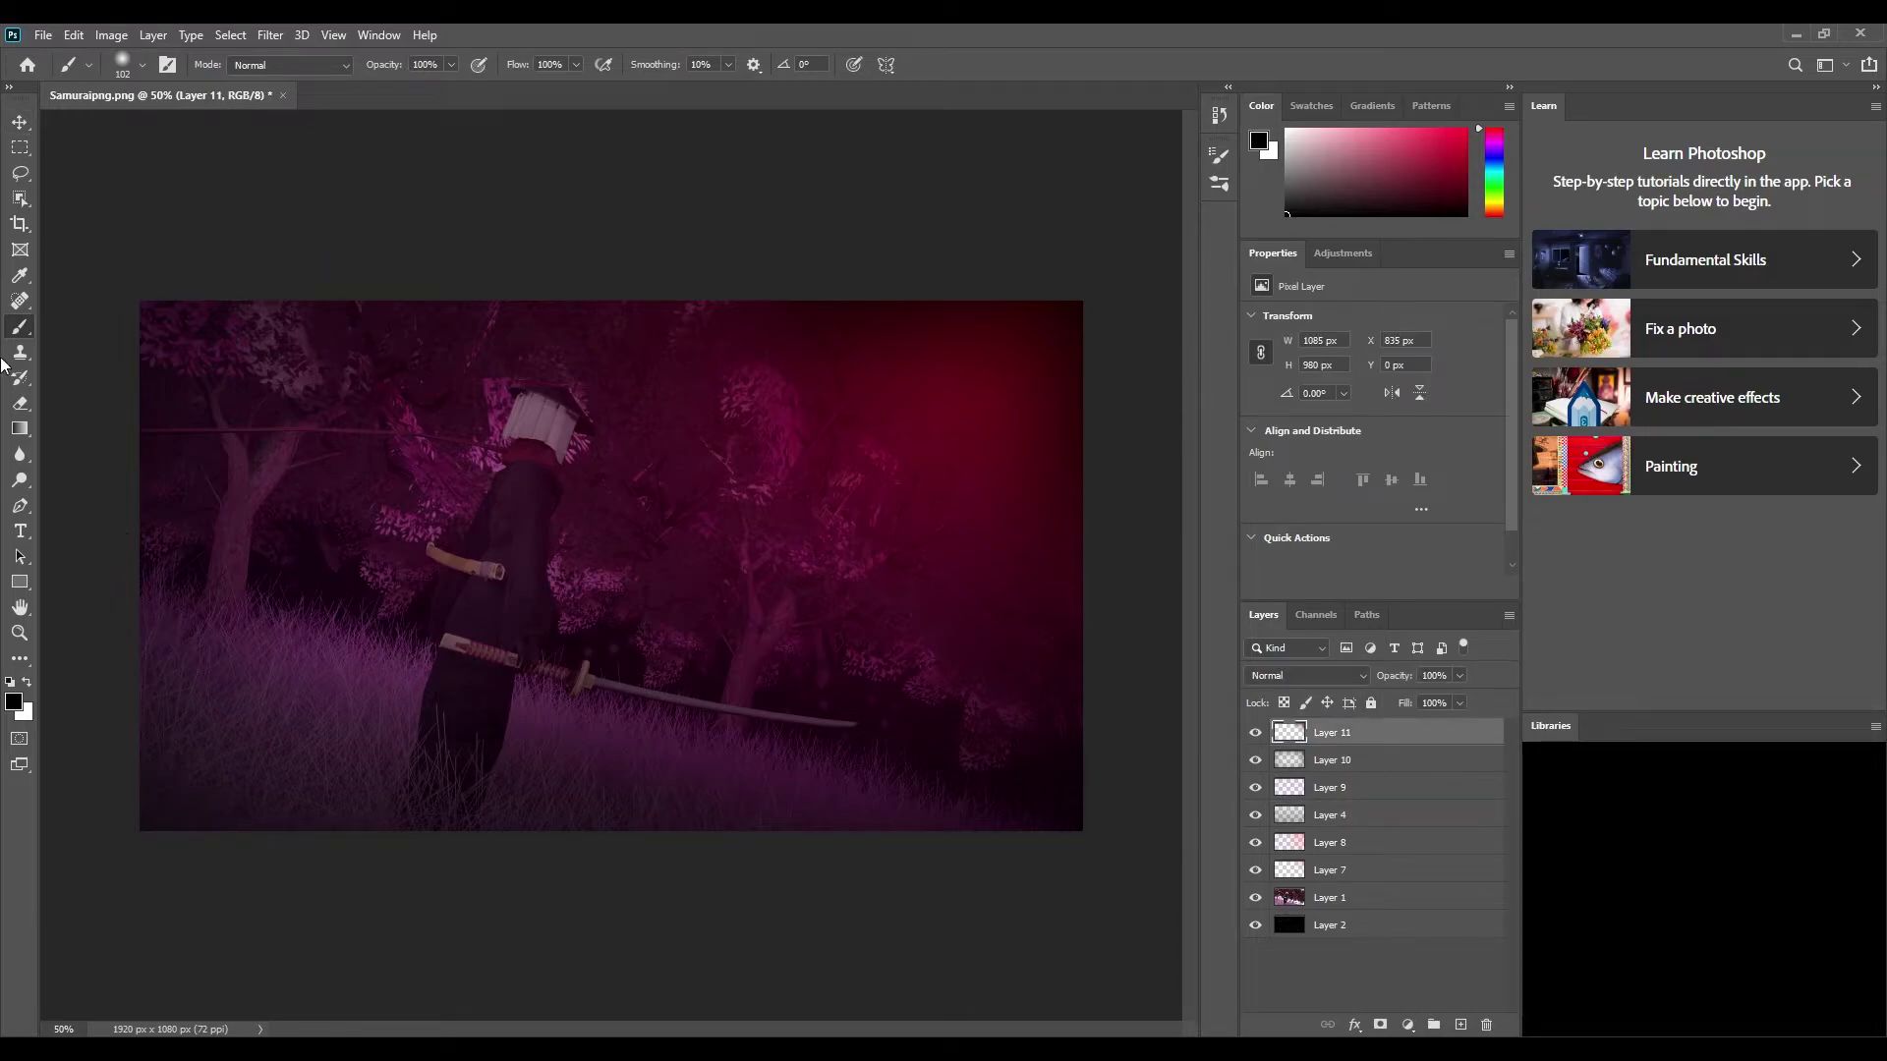
pyautogui.press('v')
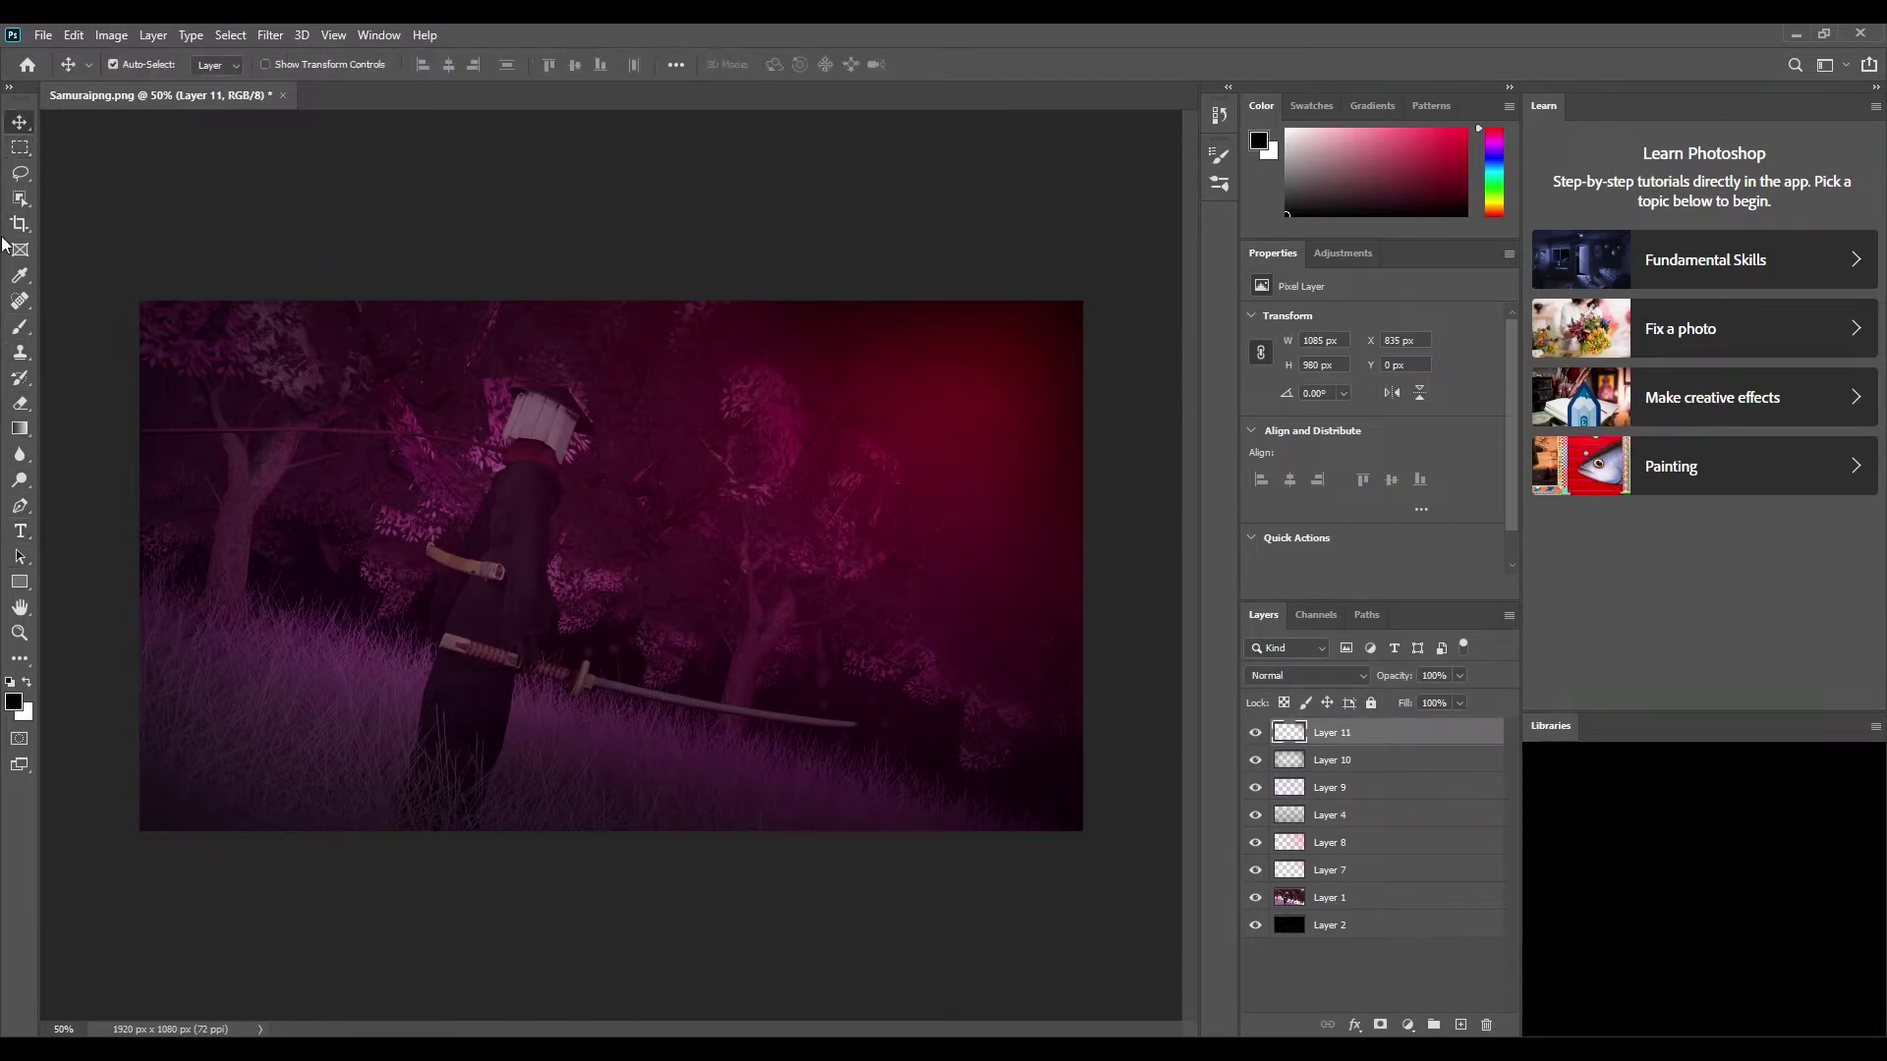